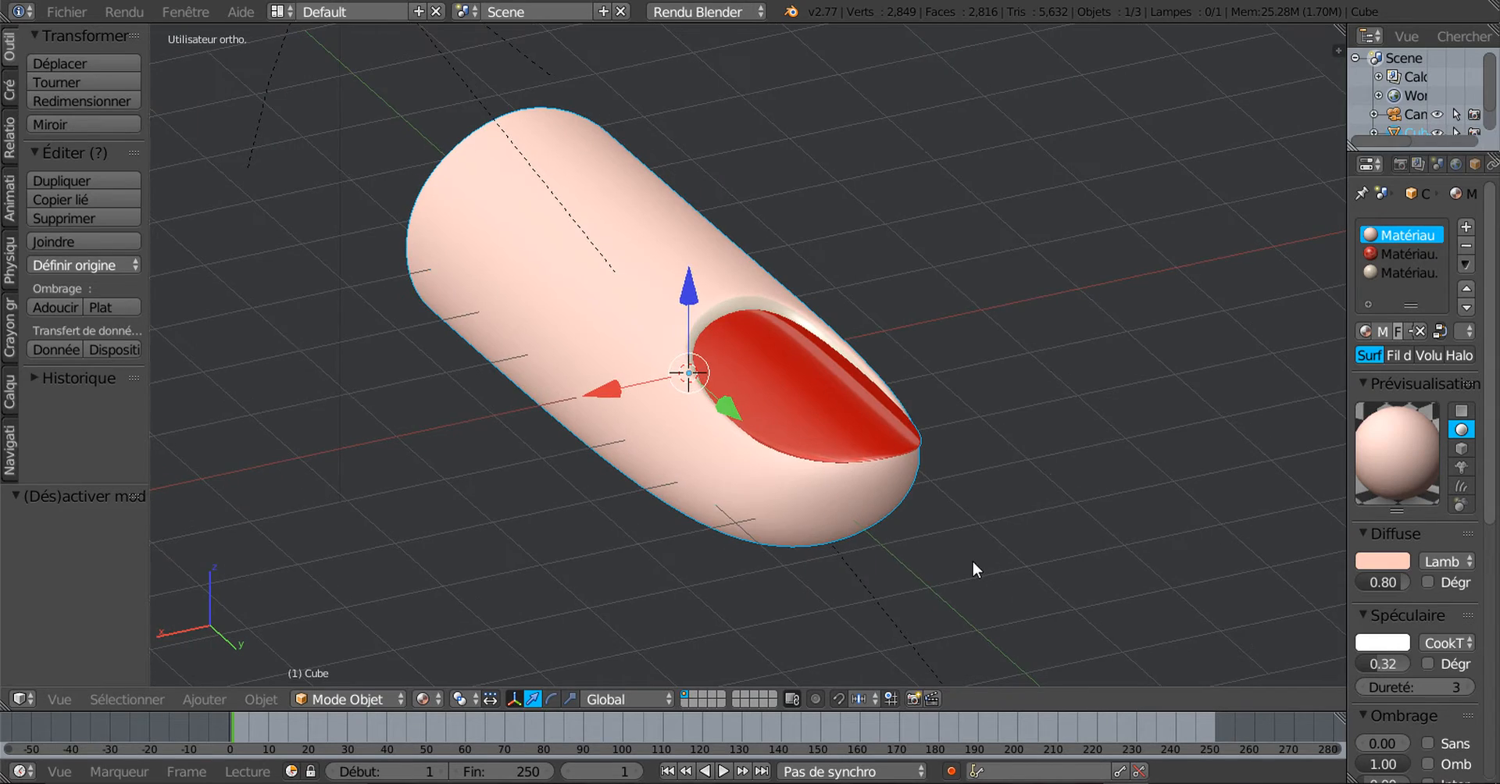
Examine the finished fingertip model with its red nail from several angles and distances
{"action": "scroll", "coordinate": [972, 560], "scroll_direction": "up", "scroll_amount": 3}
{"action": "middle_click_drag", "start_coordinate": [974, 562], "coordinate": [943, 547]}
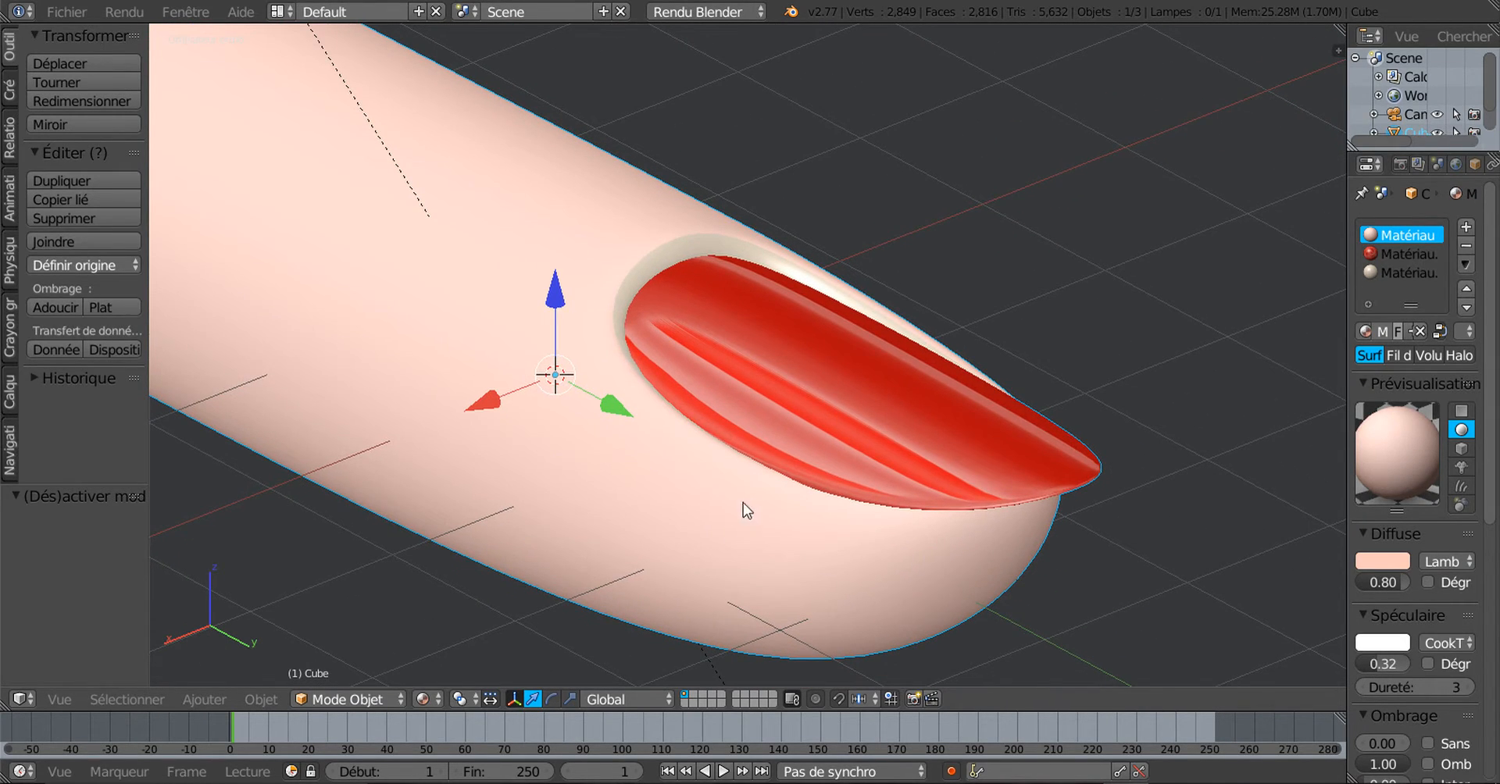
{"action": "middle_click_drag", "start_coordinate": [743, 503], "coordinate": [786, 475]}
{"action": "scroll", "coordinate": [786, 475], "scroll_direction": "up", "scroll_amount": 1}
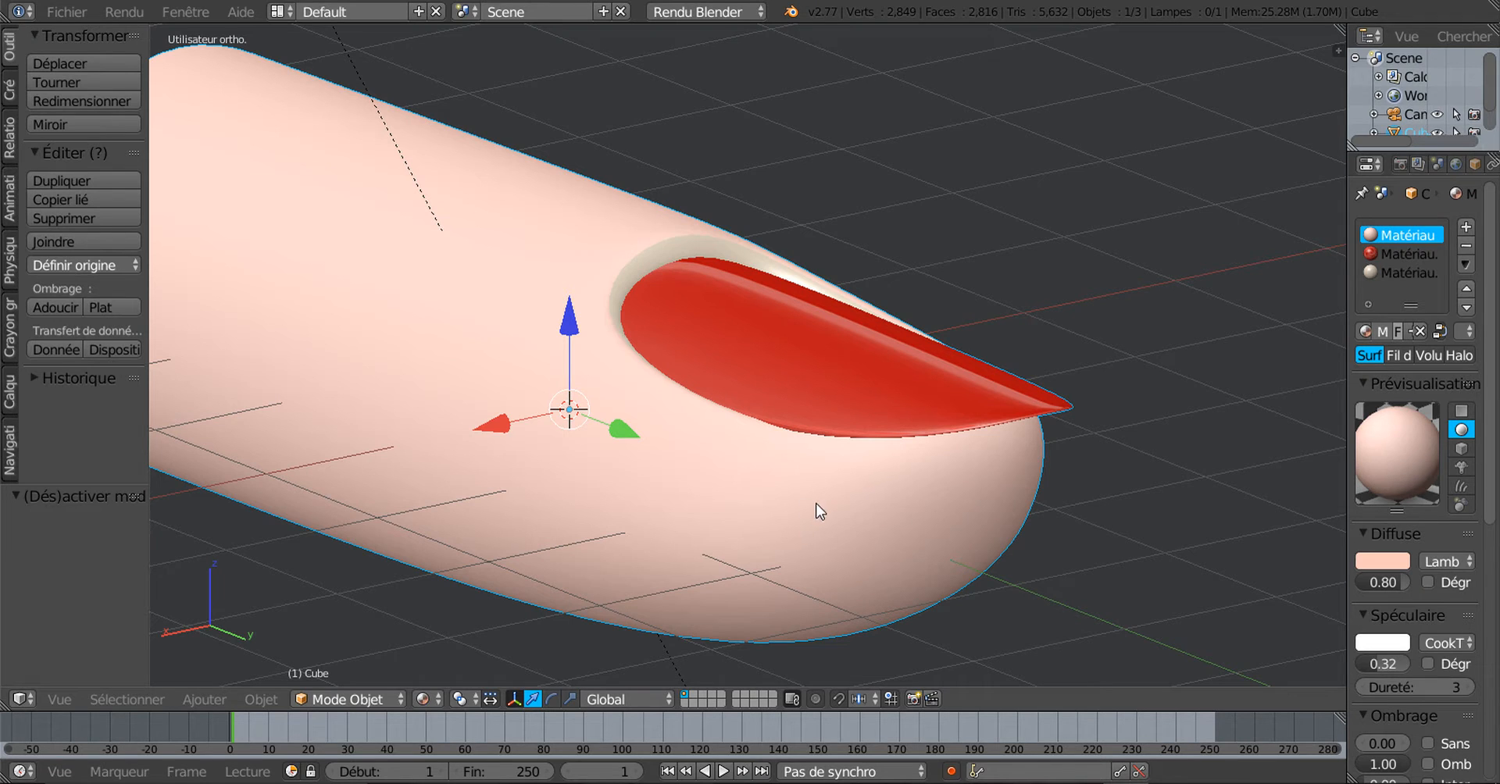
{"action": "mouse_move", "coordinate": [901, 478]}
{"action": "middle_mouse_down"}
{"action": "mouse_move", "coordinate": [927, 482]}
{"action": "mouse_move", "coordinate": [880, 508]}
{"action": "mouse_move", "coordinate": [927, 496]}
{"action": "mouse_move", "coordinate": [860, 509]}
{"action": "mouse_move", "coordinate": [848, 496]}
{"action": "mouse_move", "coordinate": [891, 498]}
{"action": "middle_mouse_up"}
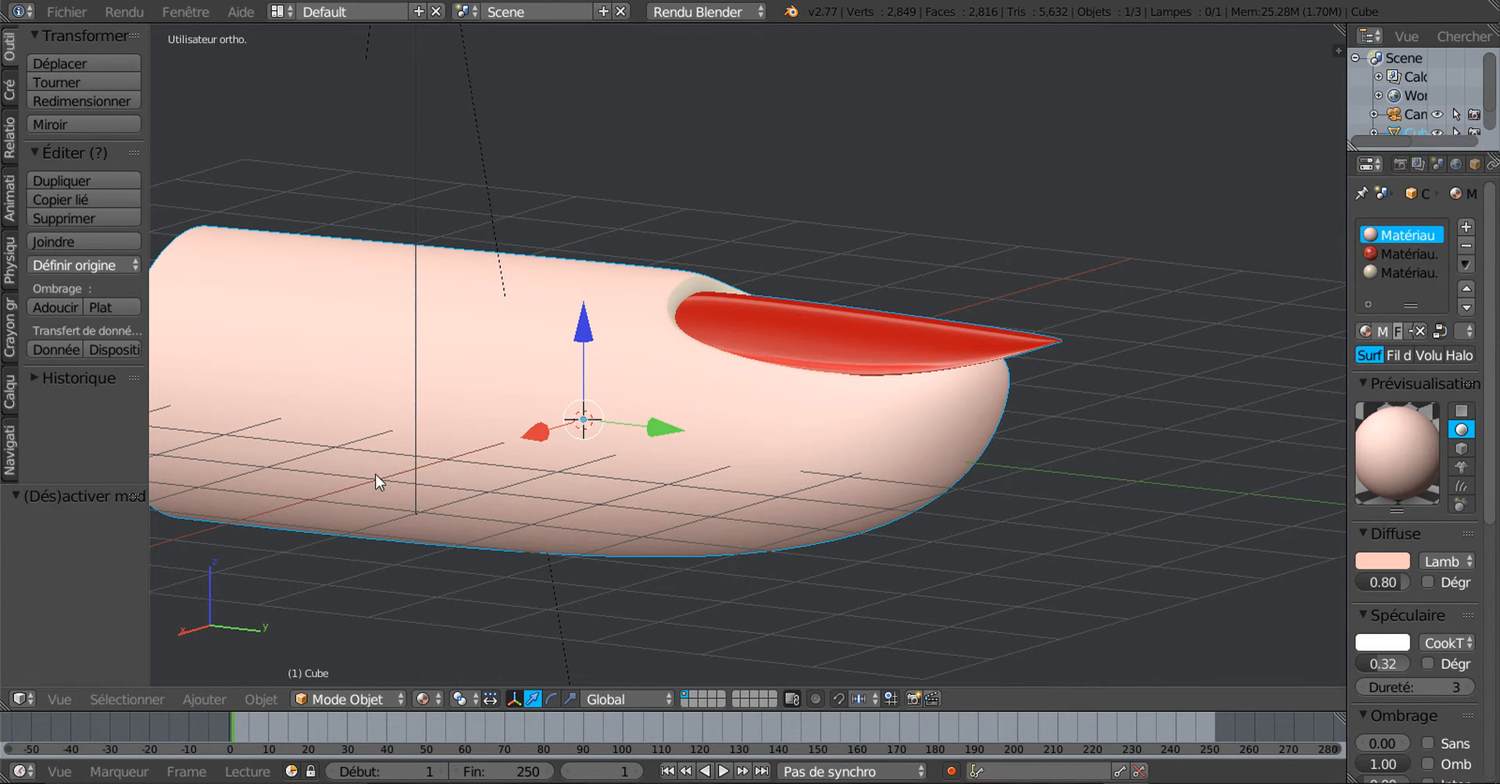
{"action": "middle_click_drag", "start_coordinate": [693, 452], "coordinate": [742, 525]}
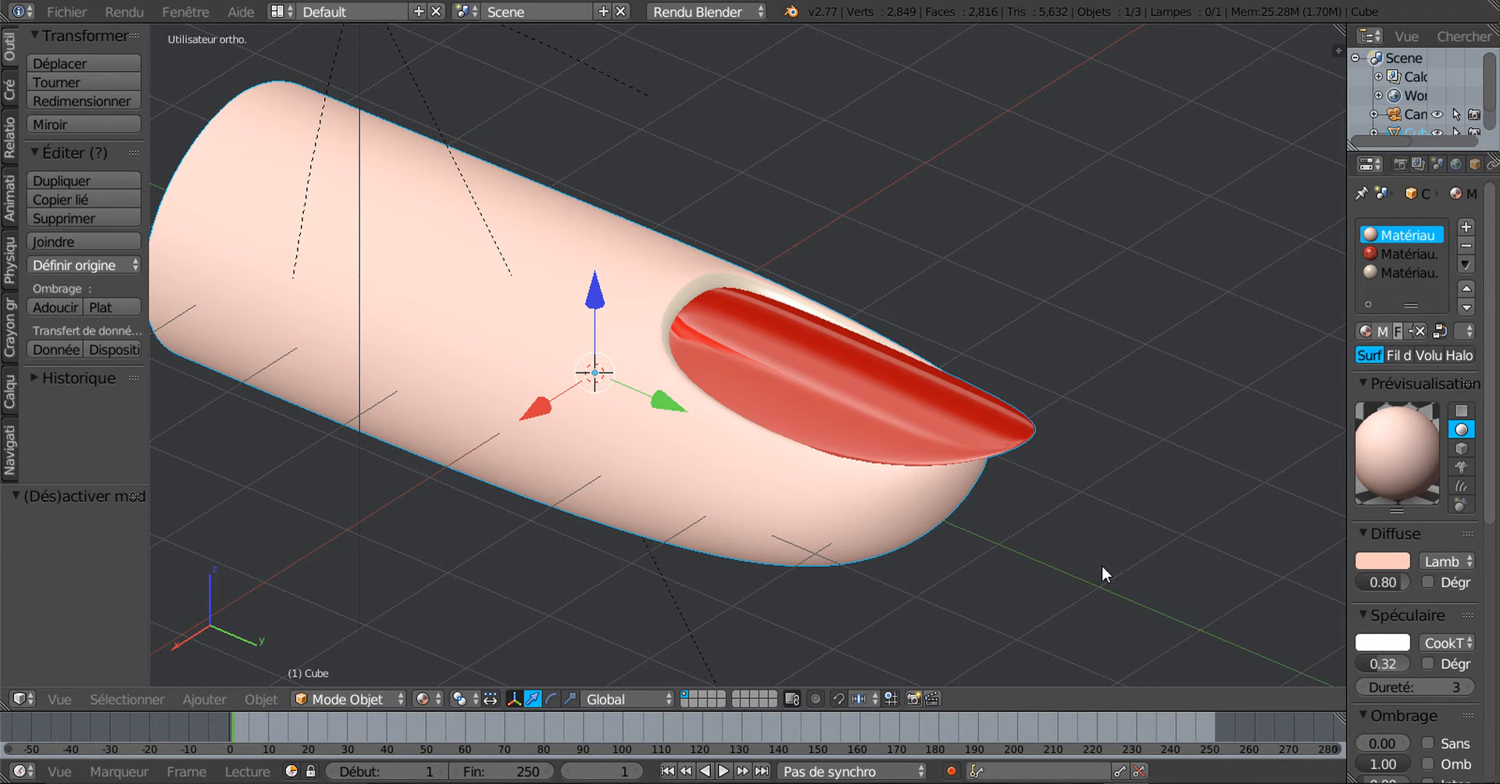
{"action": "middle_click_drag", "start_coordinate": [1052, 600], "coordinate": [1033, 604], "text": "shift"}
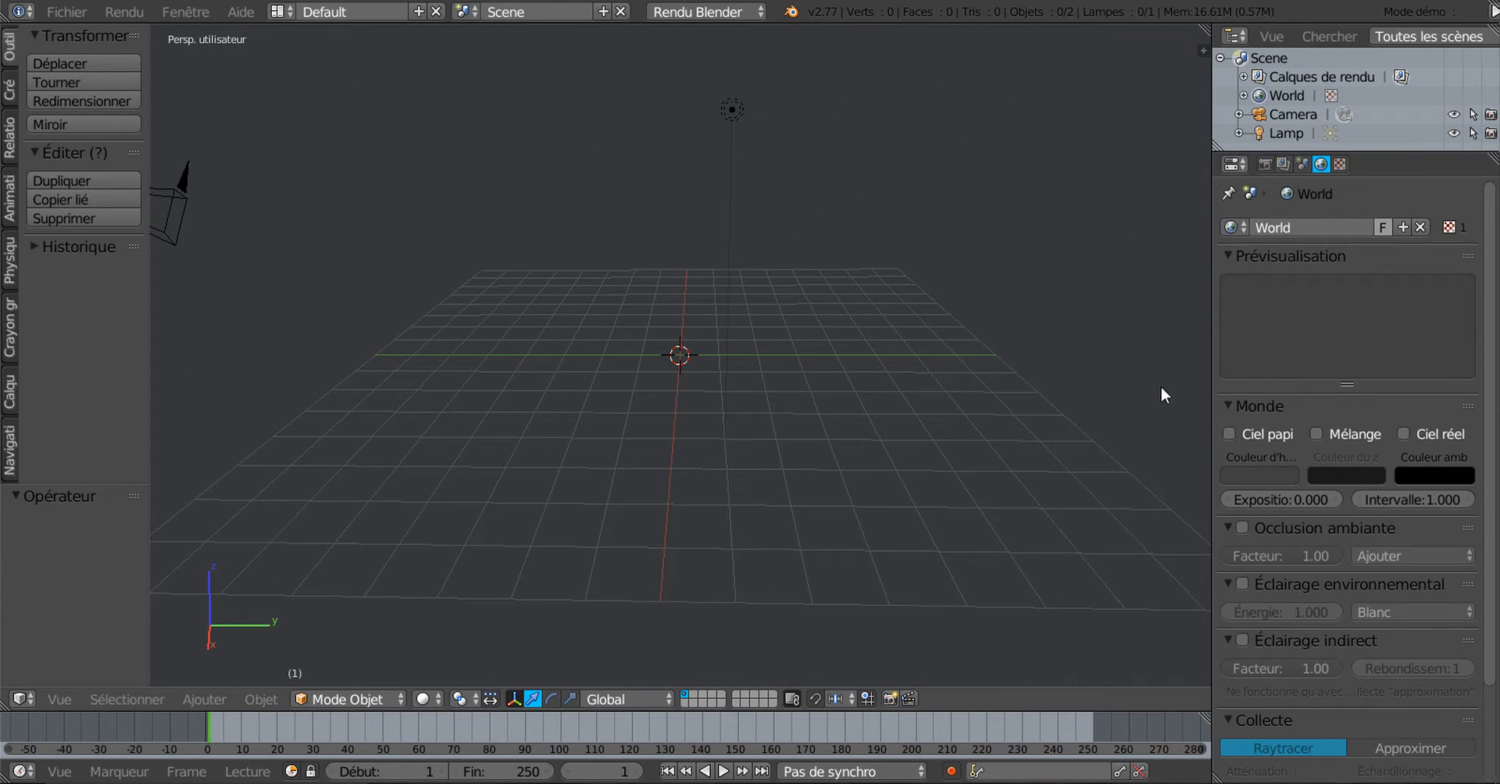
Widen the 3D viewport and add a cube mesh at the origin of the empty scene
{"action": "left_click_drag", "start_coordinate": [1213, 349], "coordinate": [1305, 429]}
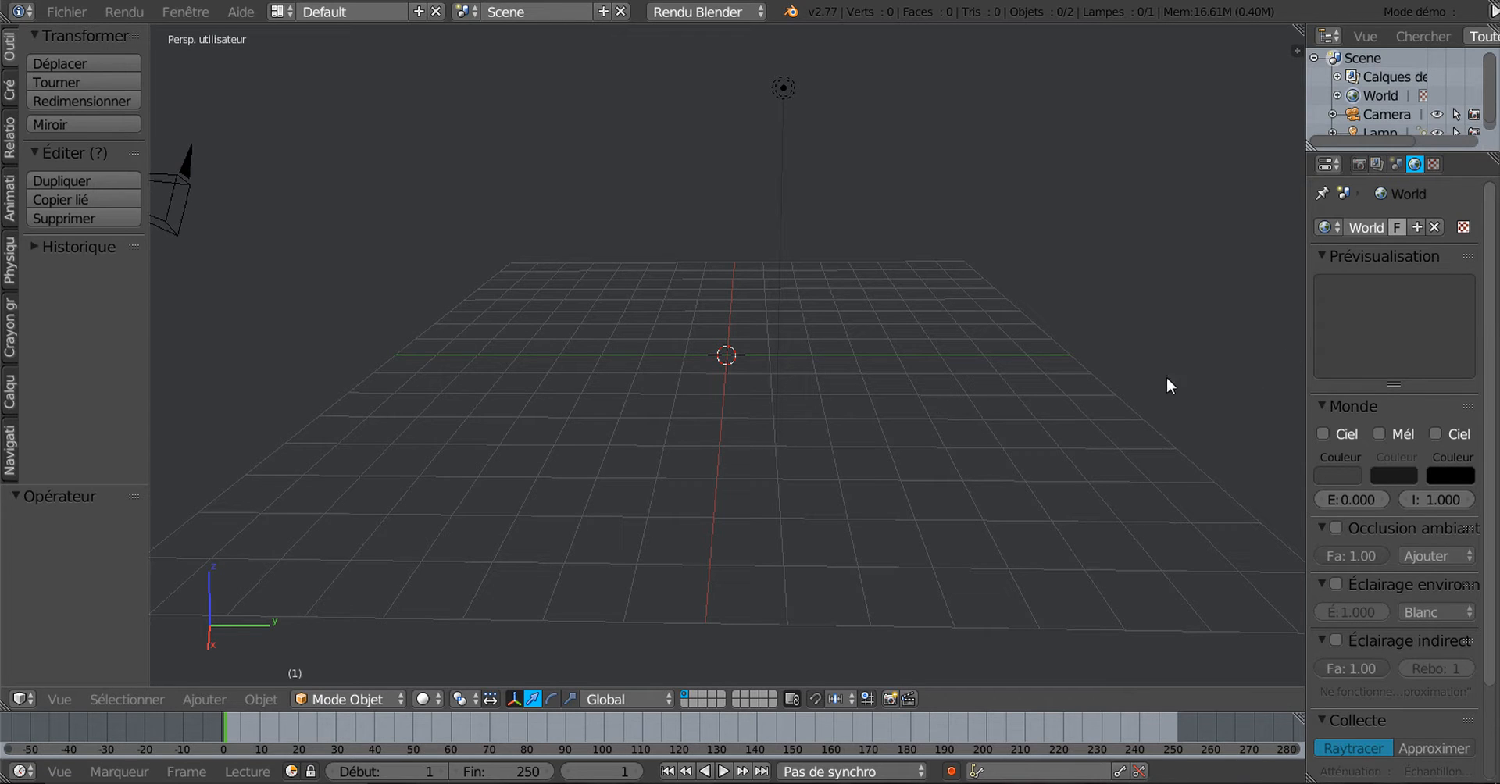
{"action": "middle_click_drag", "start_coordinate": [792, 461], "coordinate": [677, 441]}
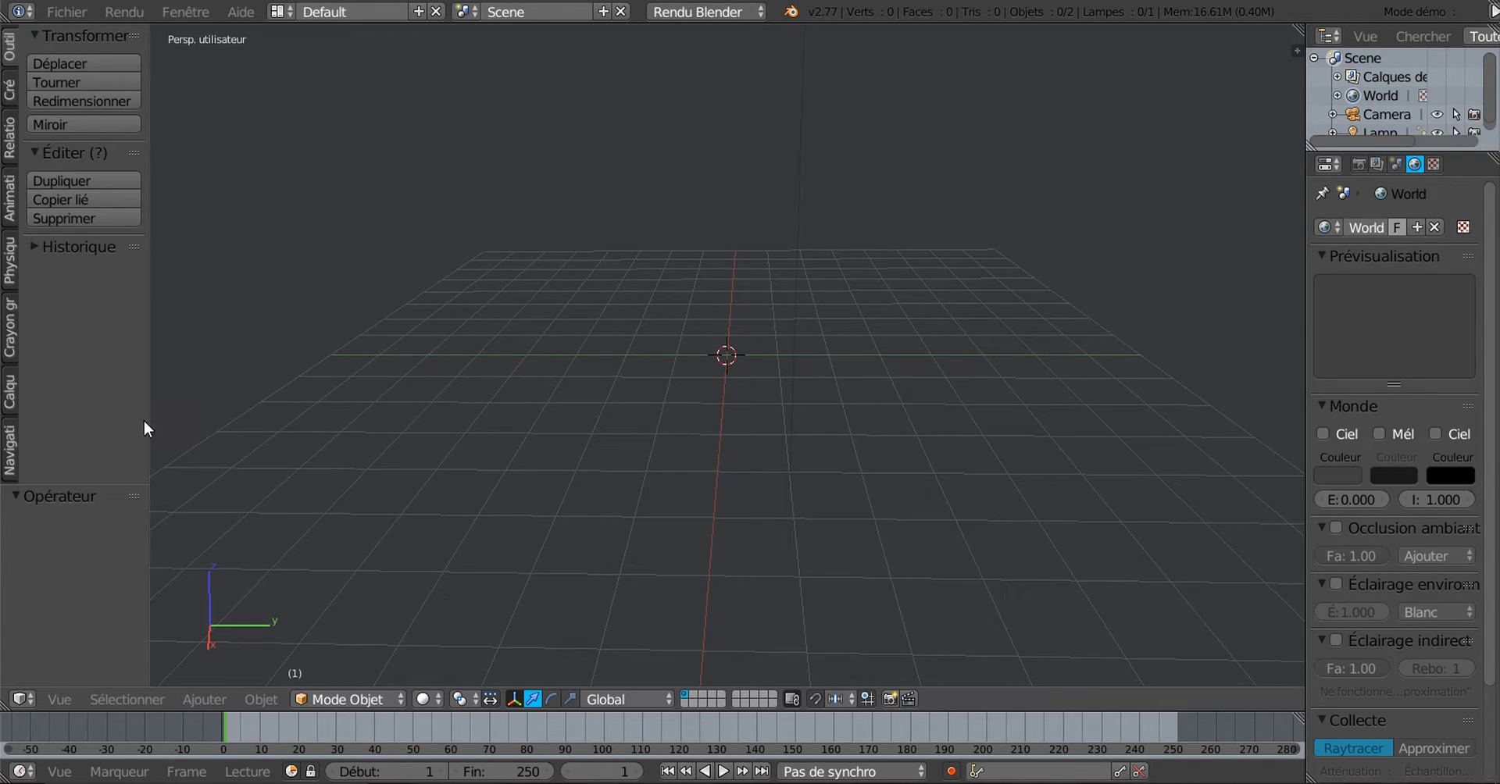
{"action": "left_click", "coordinate": [11, 92]}
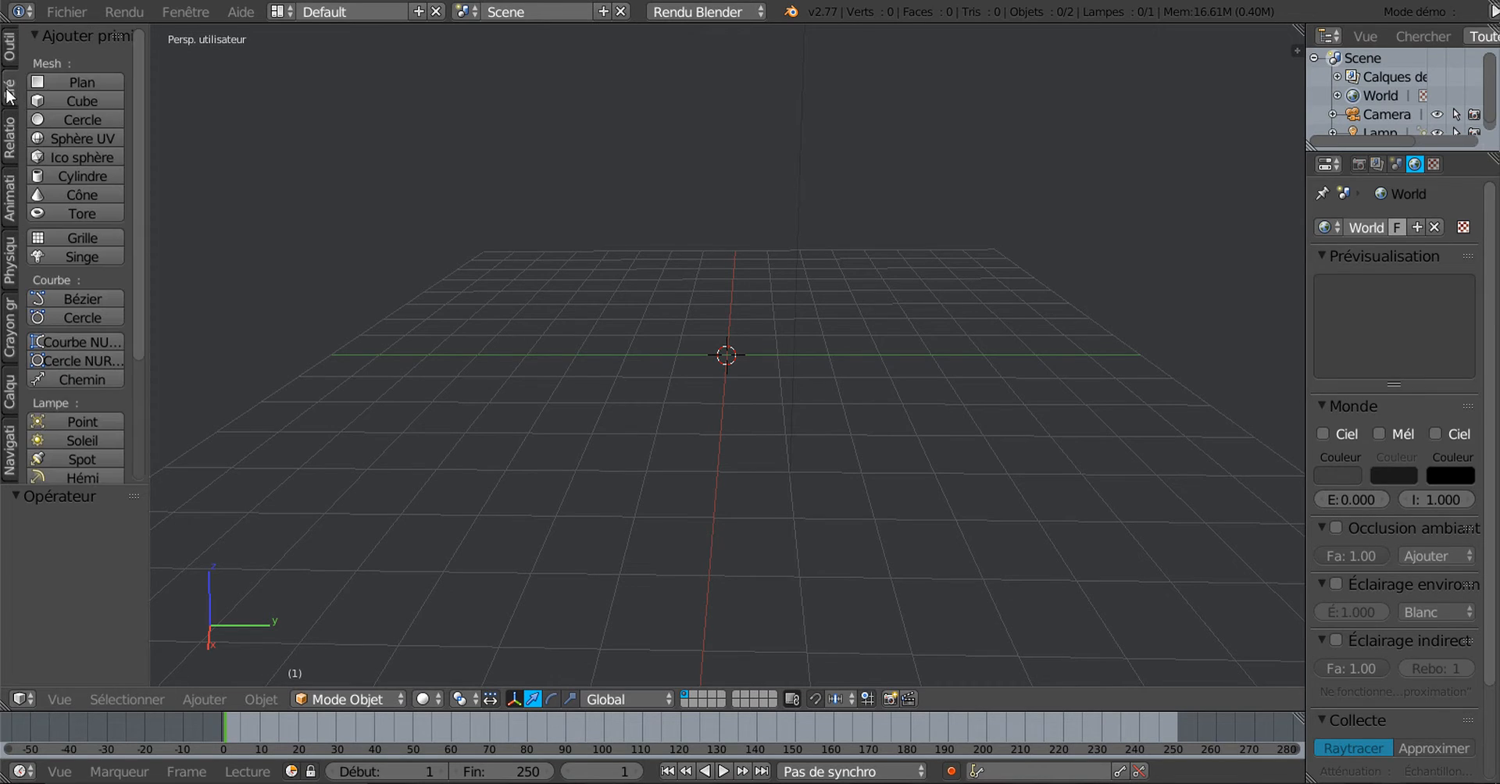
{"action": "left_click", "coordinate": [63, 101]}
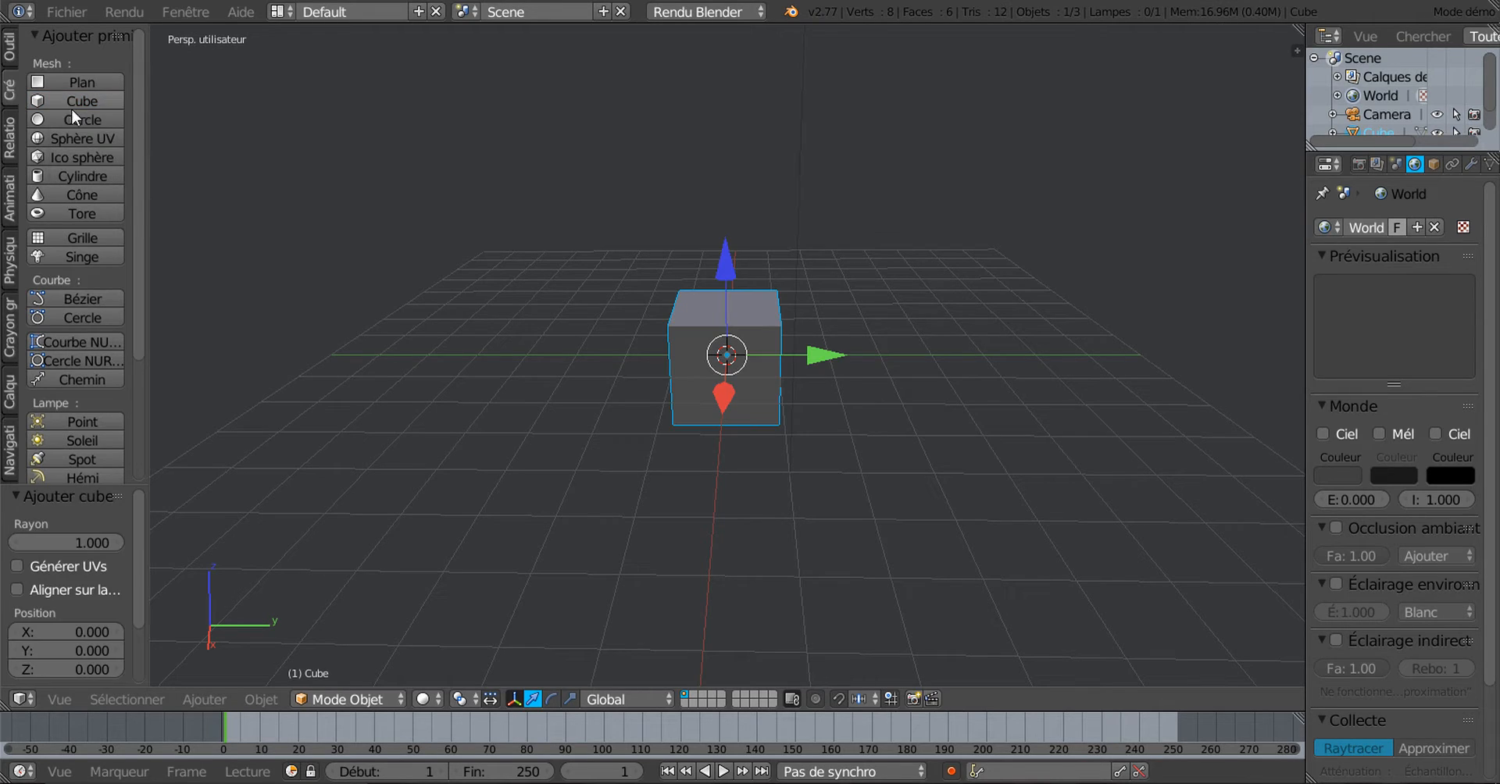
Scale the cube about 2.9 times along Y and about 0.8 times along Z to form a long block
{"action": "left_click", "coordinate": [570, 699]}
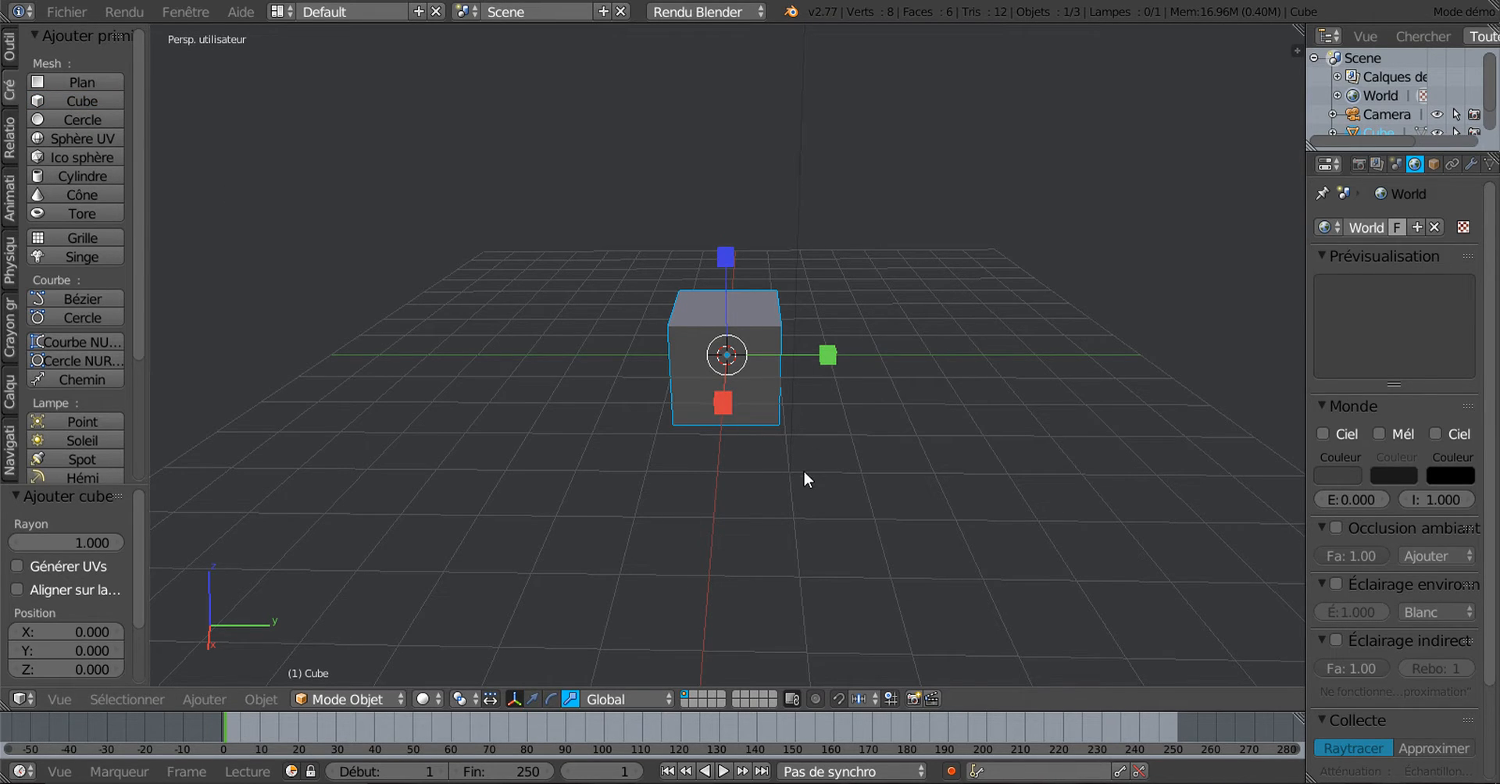
{"action": "left_click_drag", "start_coordinate": [827, 355], "coordinate": [1029, 359]}
{"action": "middle_click_drag", "start_coordinate": [1034, 384], "coordinate": [856, 400]}
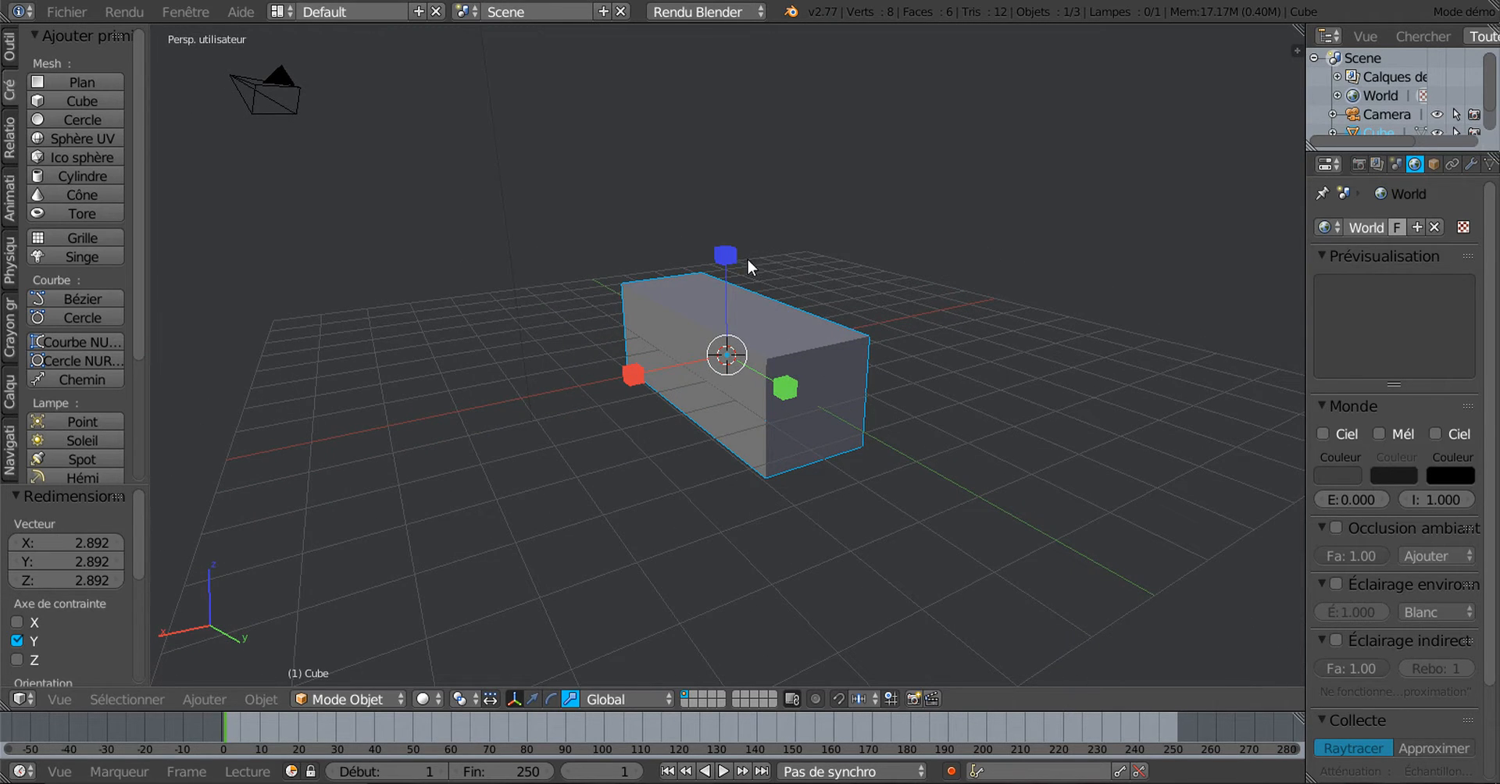
{"action": "left_click_drag", "start_coordinate": [747, 260], "coordinate": [732, 278]}
{"action": "middle_click_drag", "start_coordinate": [667, 405], "coordinate": [785, 438]}
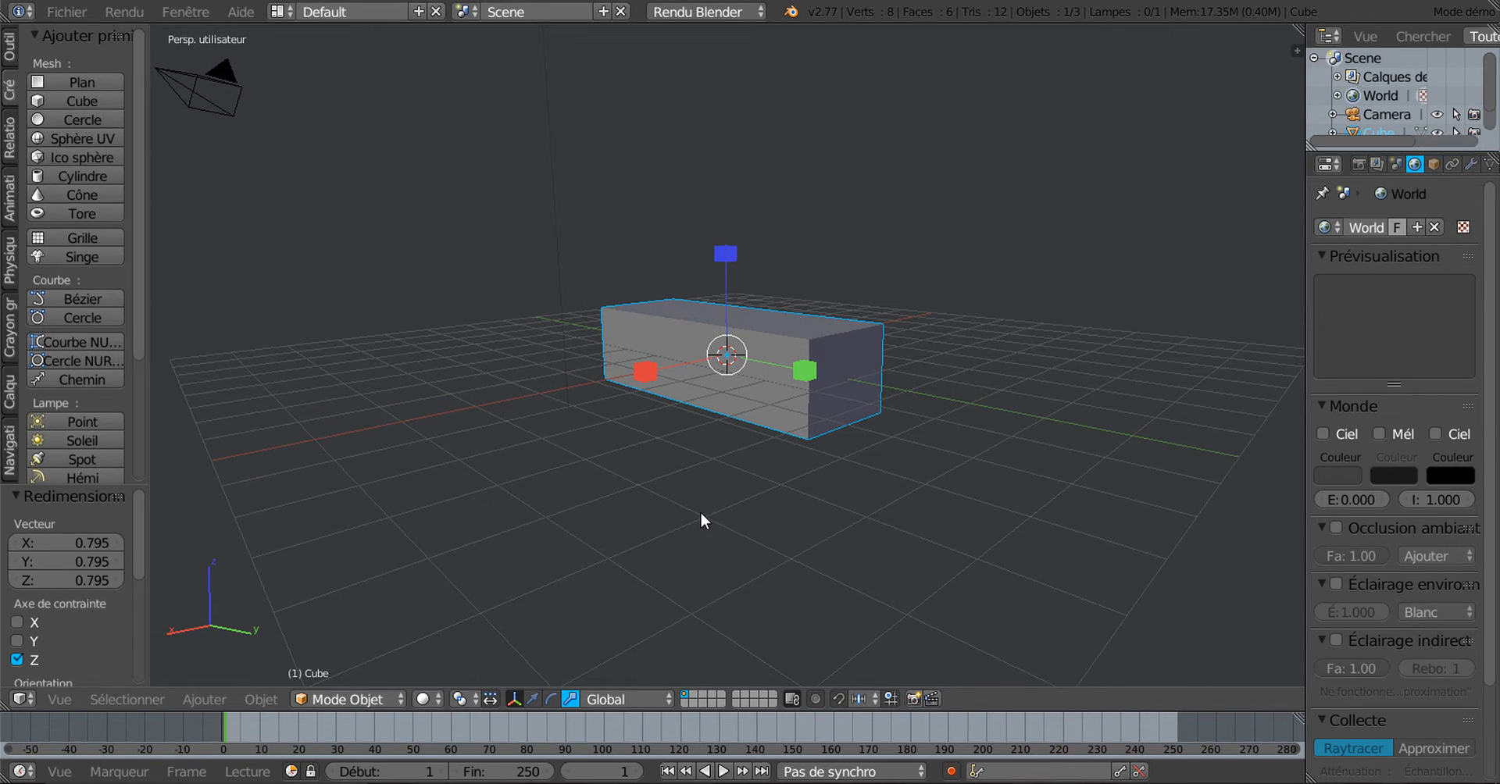
In edit mode, delete the face at the block's negative Y end so that end is open
{"action": "key", "text": "Tab"}
{"action": "middle_click_drag", "start_coordinate": [830, 516], "coordinate": [930, 503]}
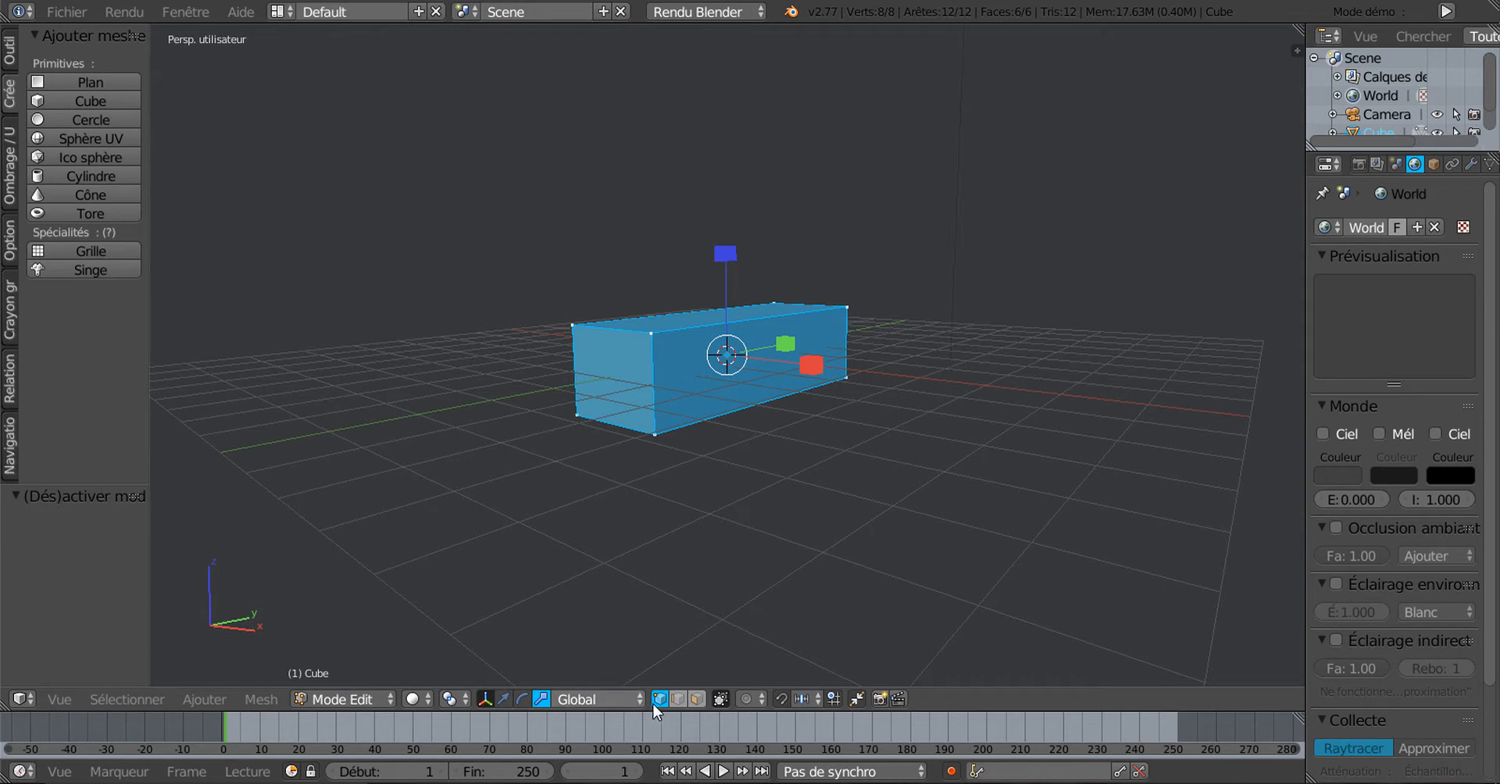
{"action": "left_click", "coordinate": [698, 699]}
{"action": "right_click", "coordinate": [613, 377]}
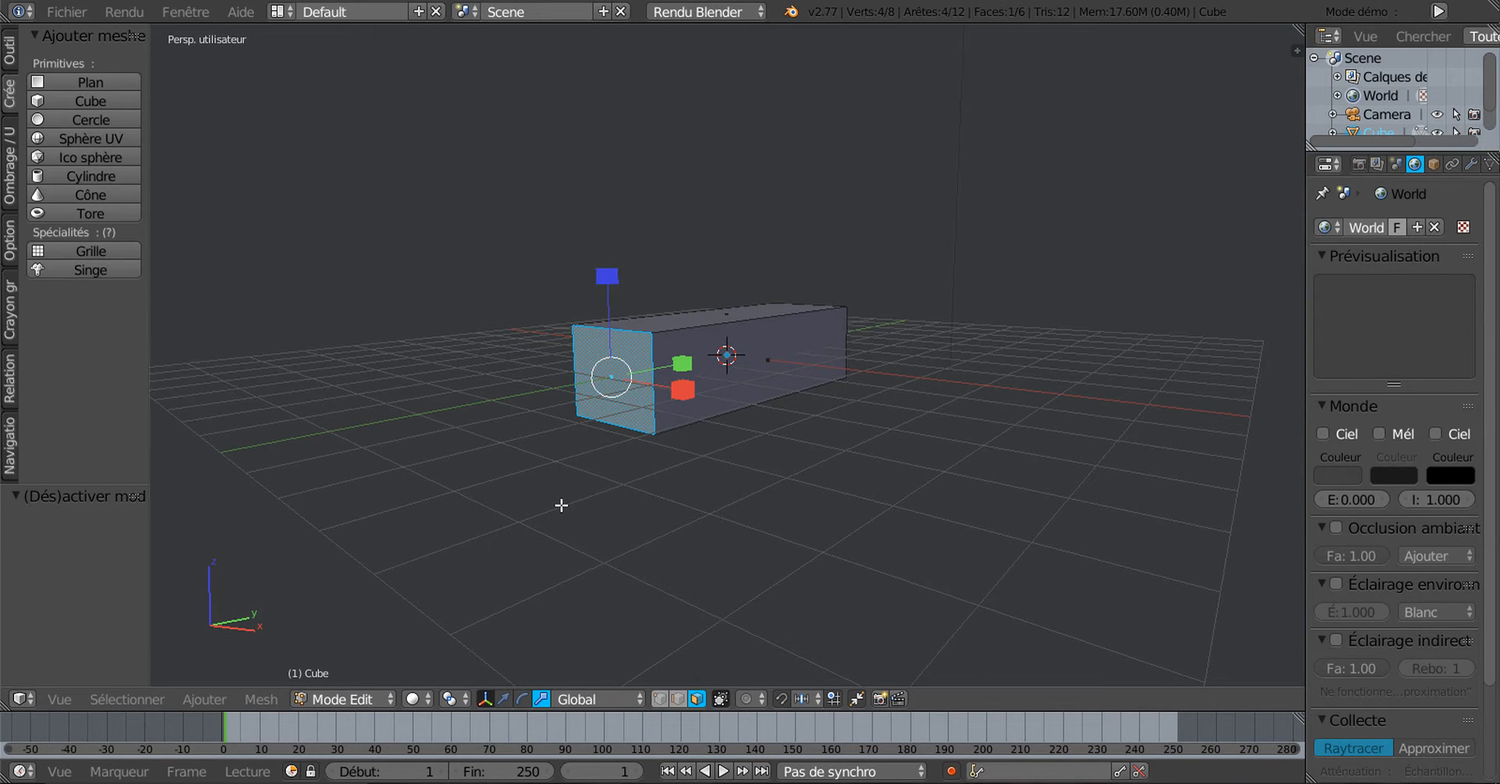
{"action": "middle_click_drag", "start_coordinate": [561, 505], "coordinate": [583, 498]}
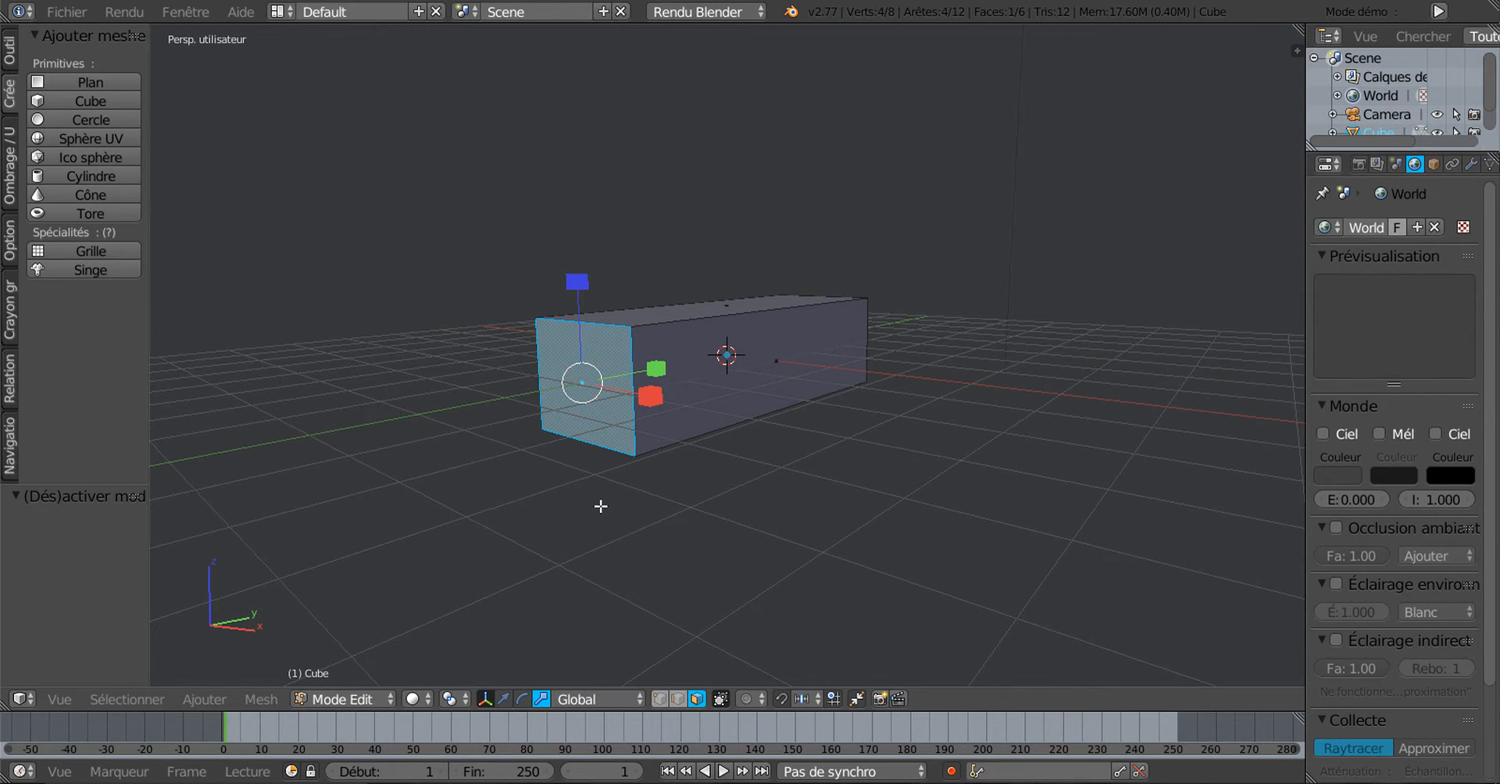
{"action": "key", "text": "x"}
{"action": "left_click", "coordinate": [533, 543]}
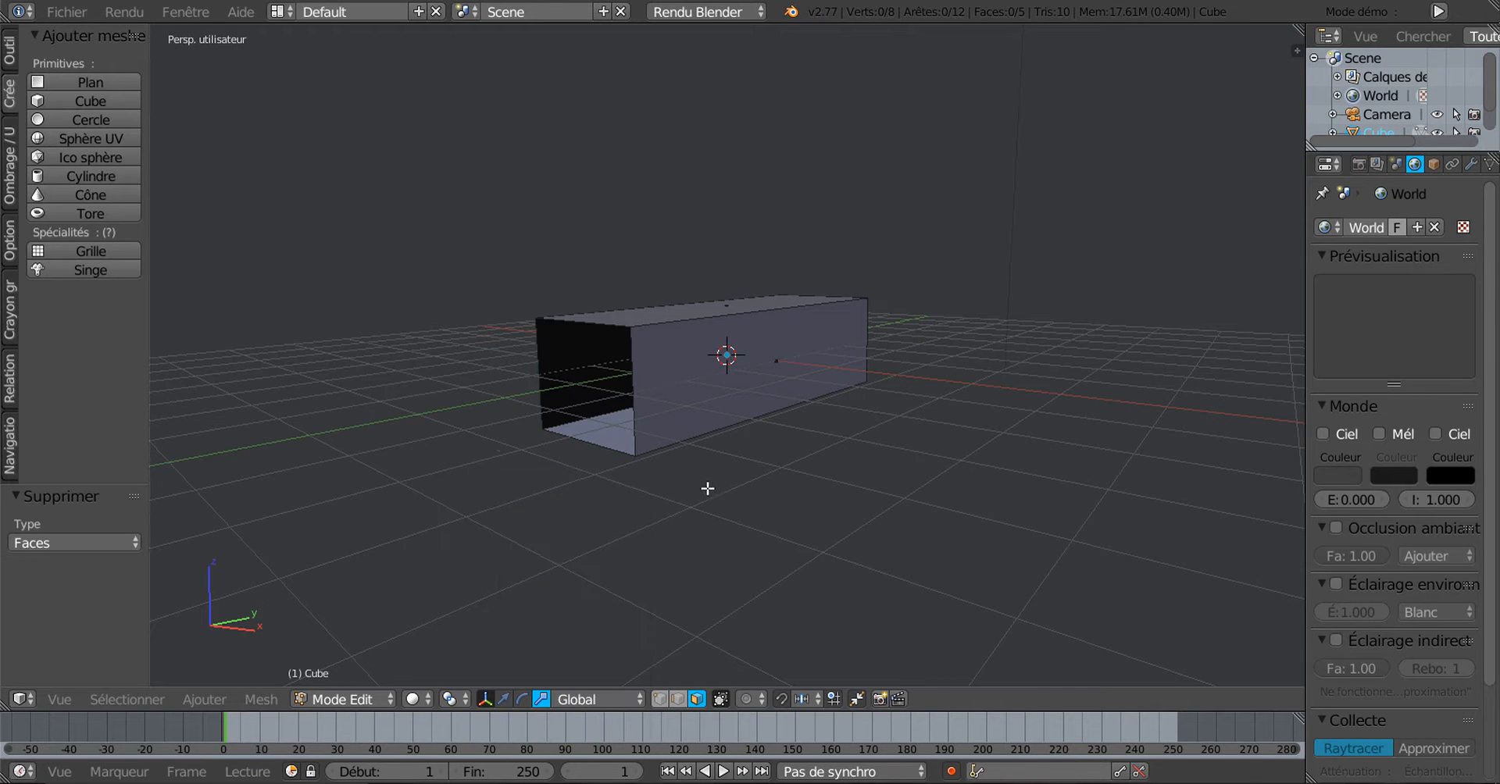
Add a single loop cut across the block, about a third of its length from the closed end
{"action": "middle_click_drag", "start_coordinate": [708, 488], "coordinate": [773, 410]}
{"action": "scroll", "coordinate": [772, 357], "scroll_direction": "up", "scroll_amount": 2}
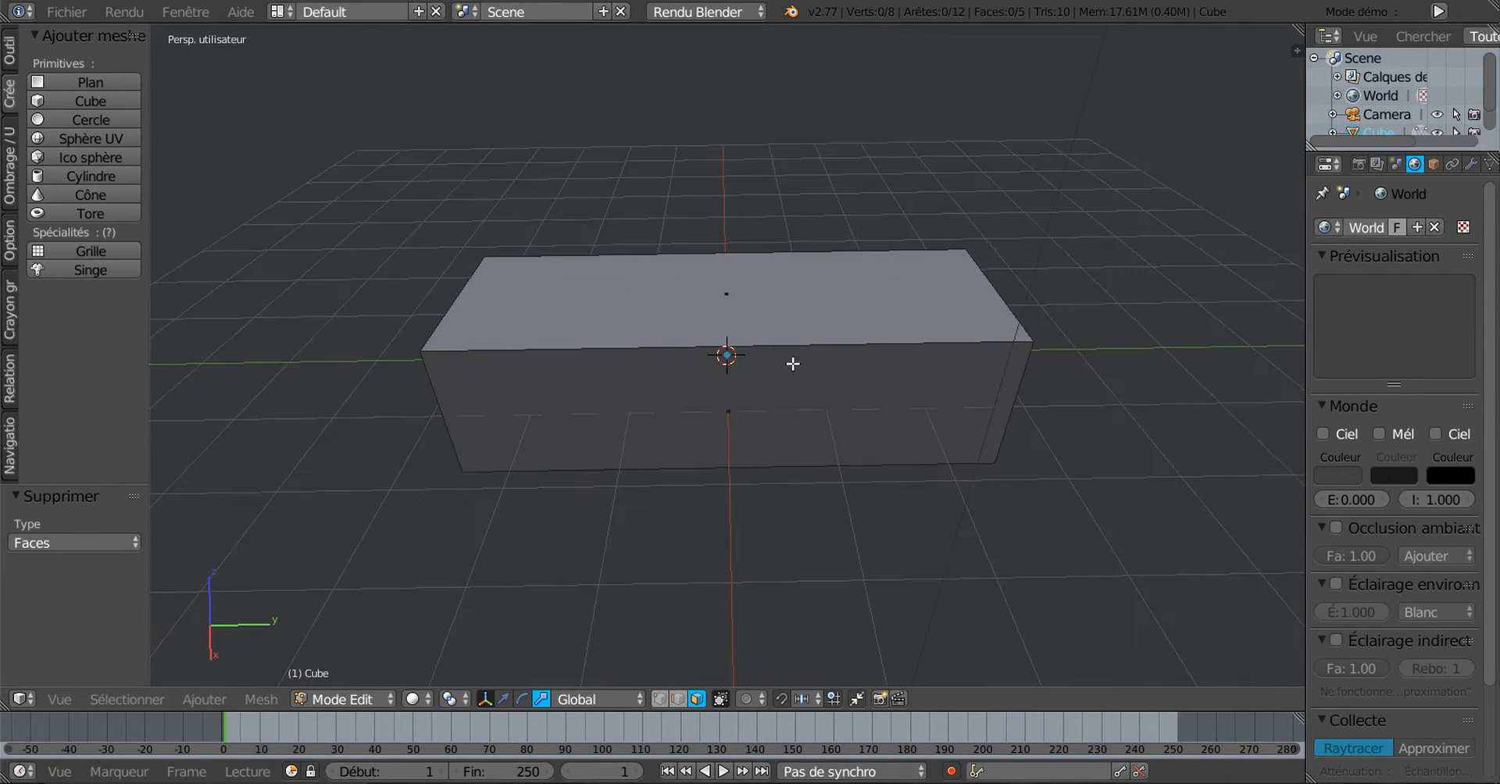
{"action": "key", "text": "ctrl+r"}
{"action": "left_click", "coordinate": [832, 378]}
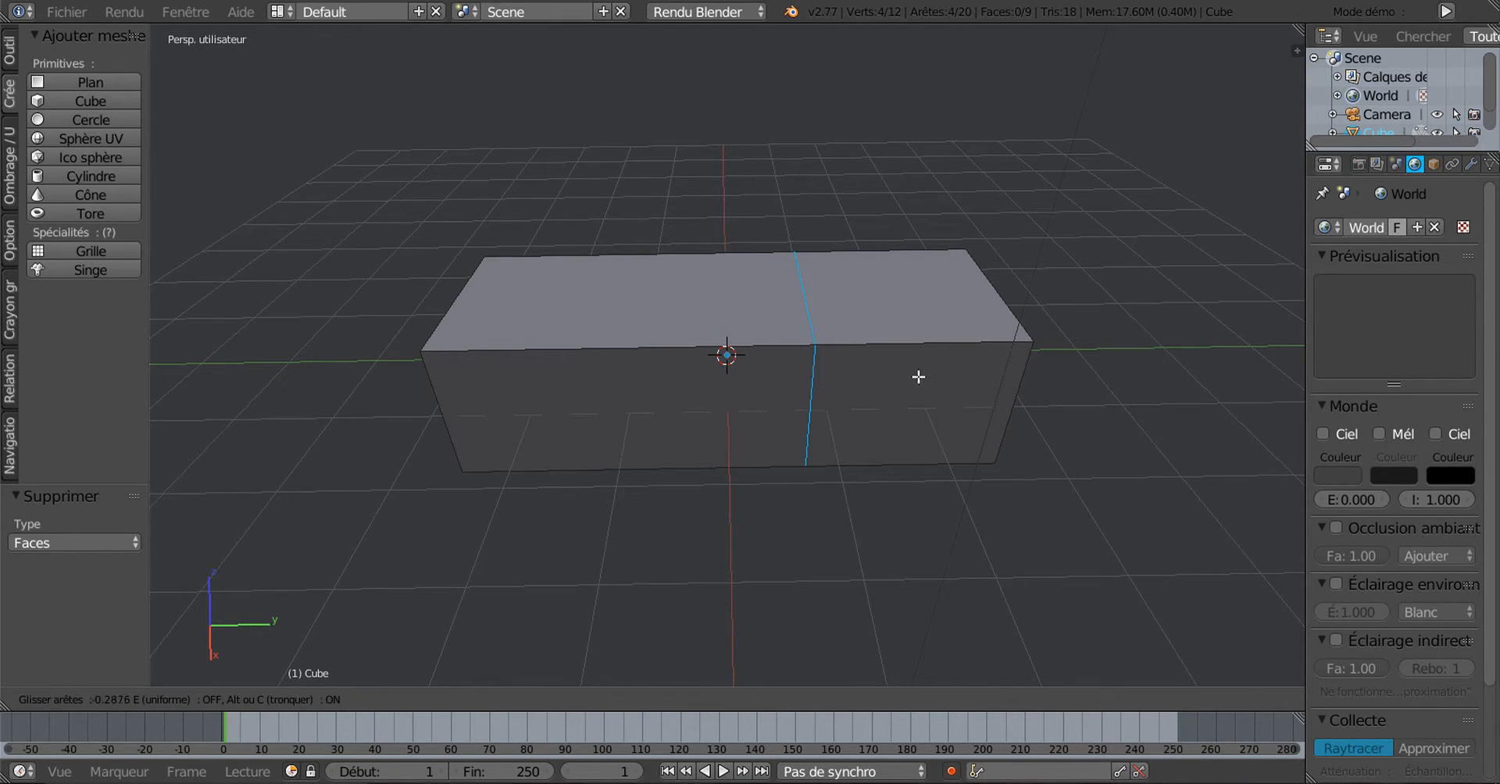
{"action": "left_click", "coordinate": [890, 378]}
Inset the top face of the section at the closed end by about 0.124
{"action": "middle_click_drag", "start_coordinate": [884, 378], "coordinate": [963, 511]}
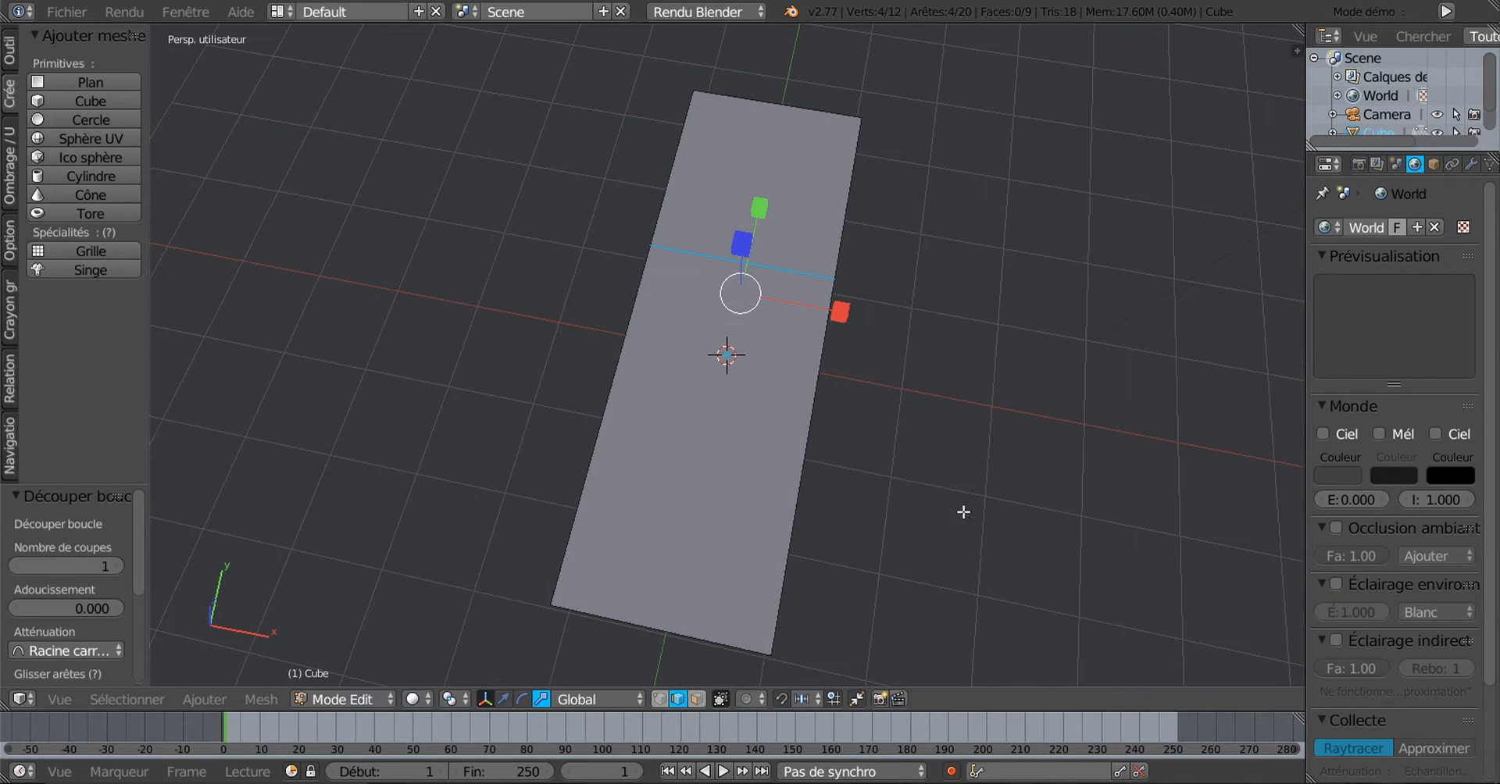
{"action": "key", "text": "KP_7"}
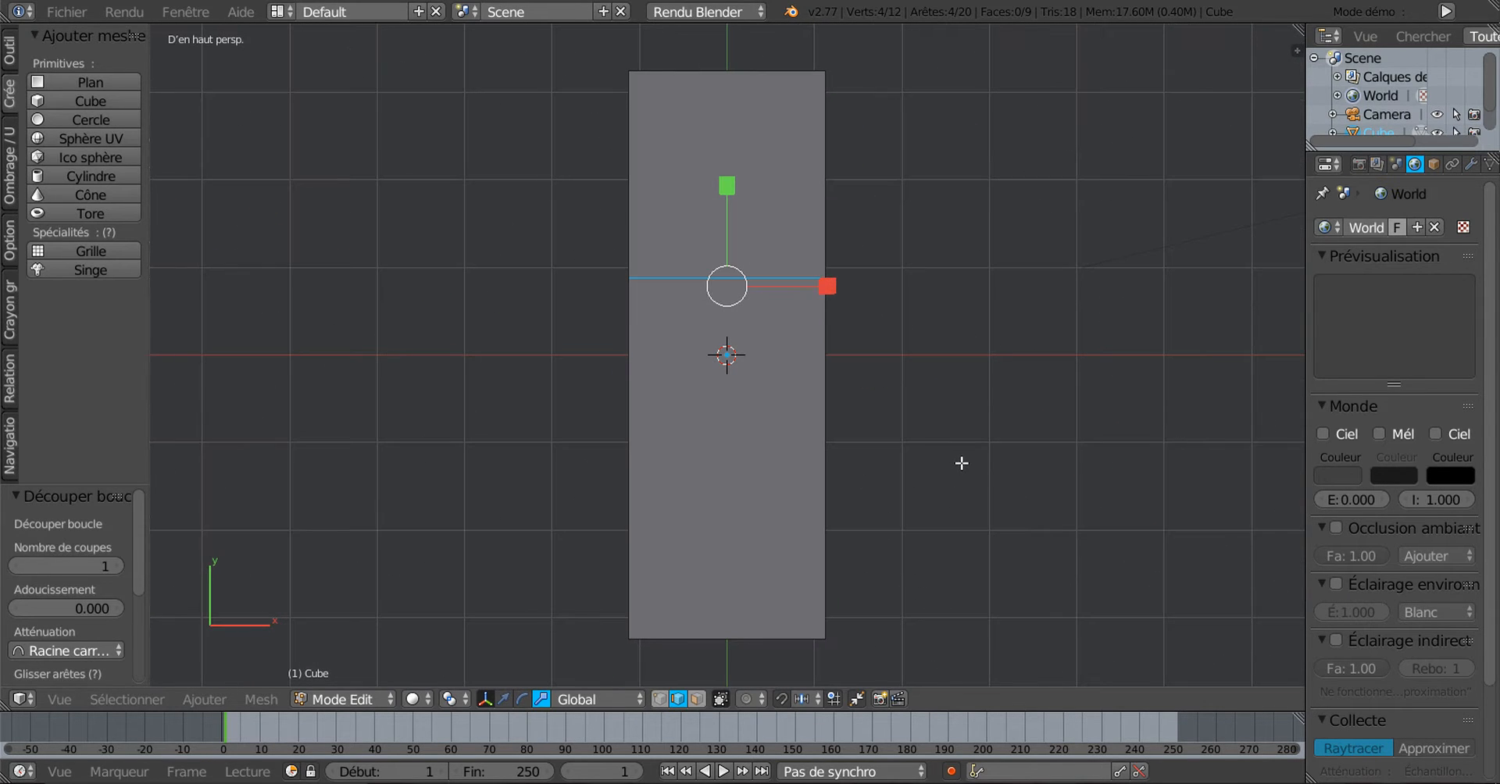
{"action": "middle_click_drag", "start_coordinate": [958, 435], "coordinate": [968, 479], "text": "shift"}
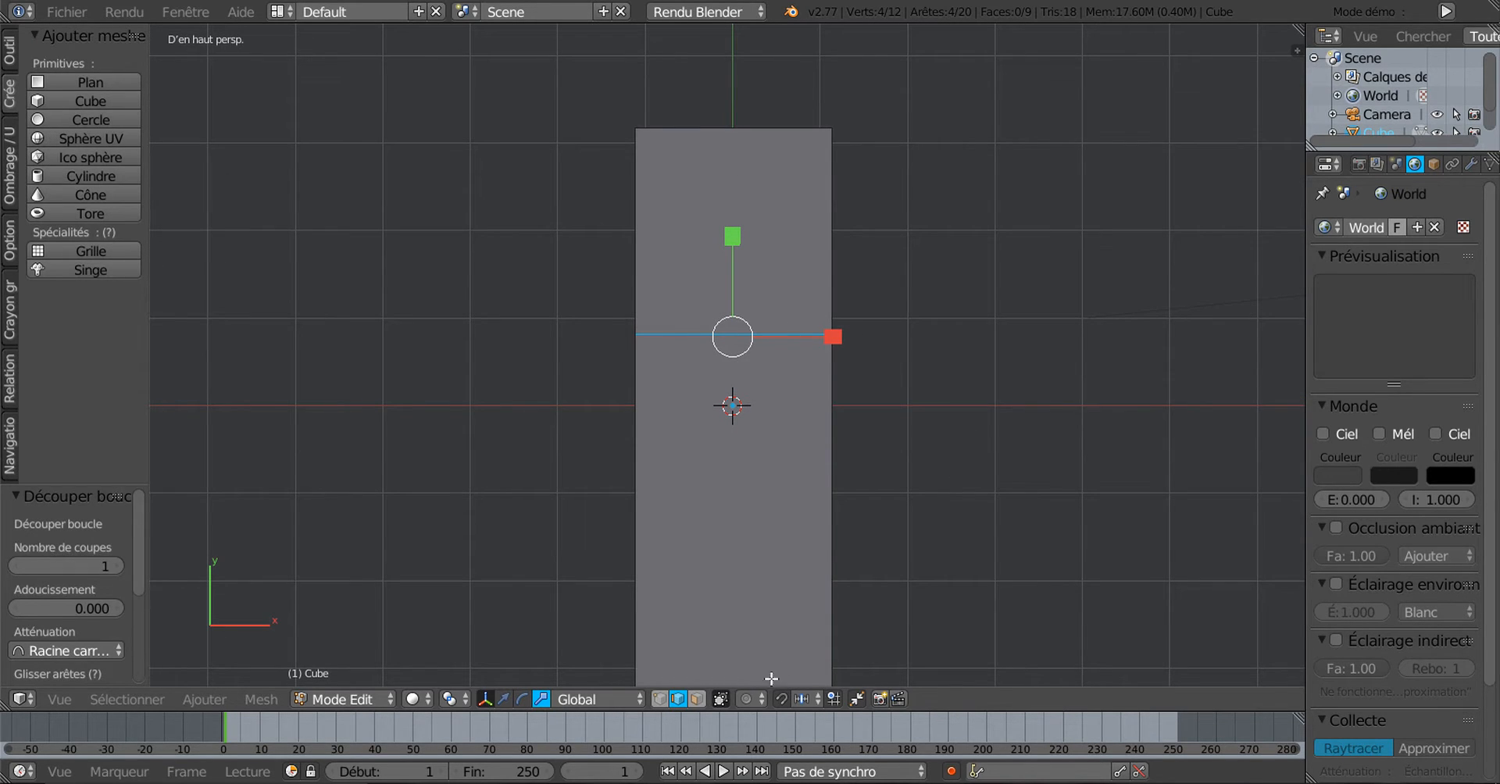
{"action": "left_click", "coordinate": [696, 699]}
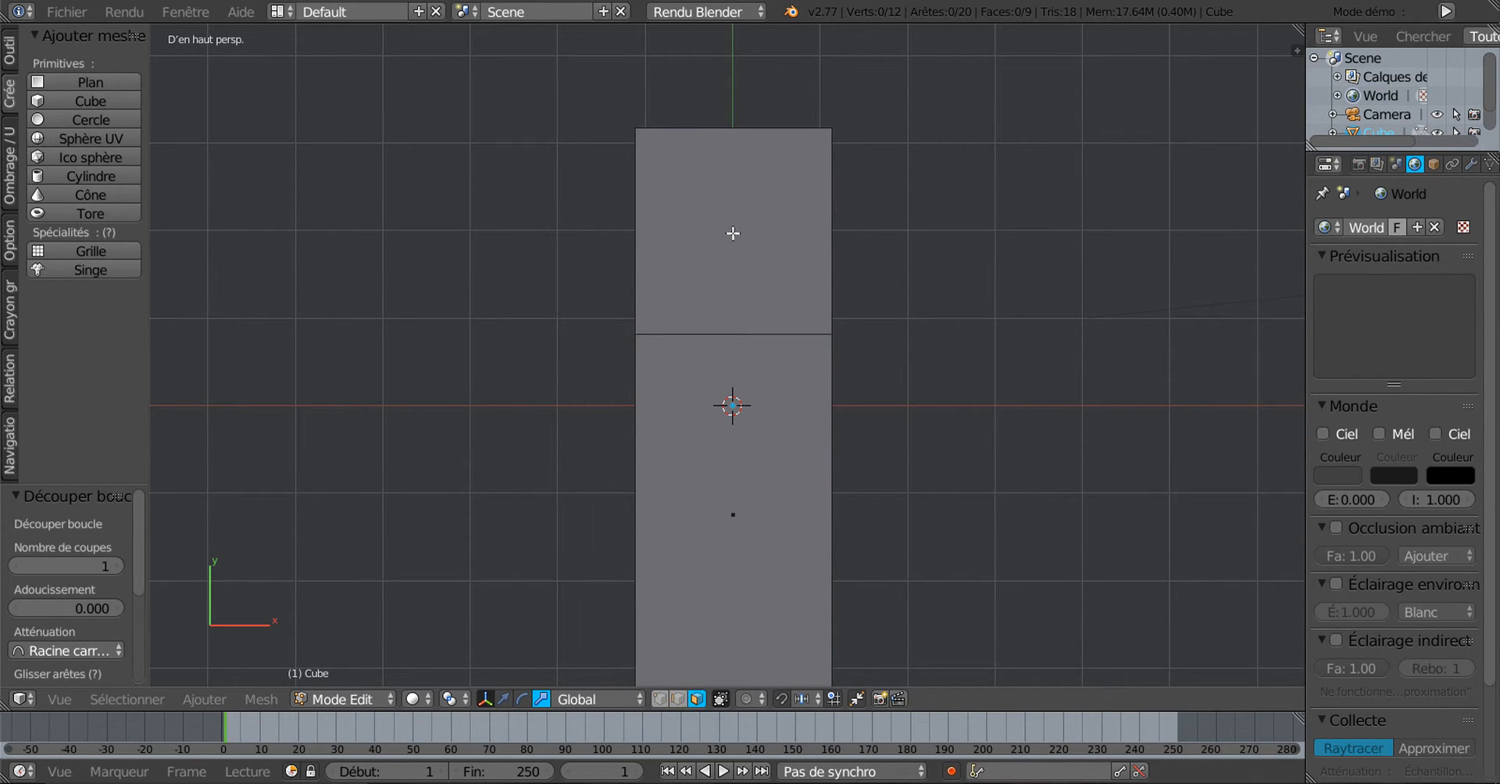
{"action": "right_click", "coordinate": [732, 236]}
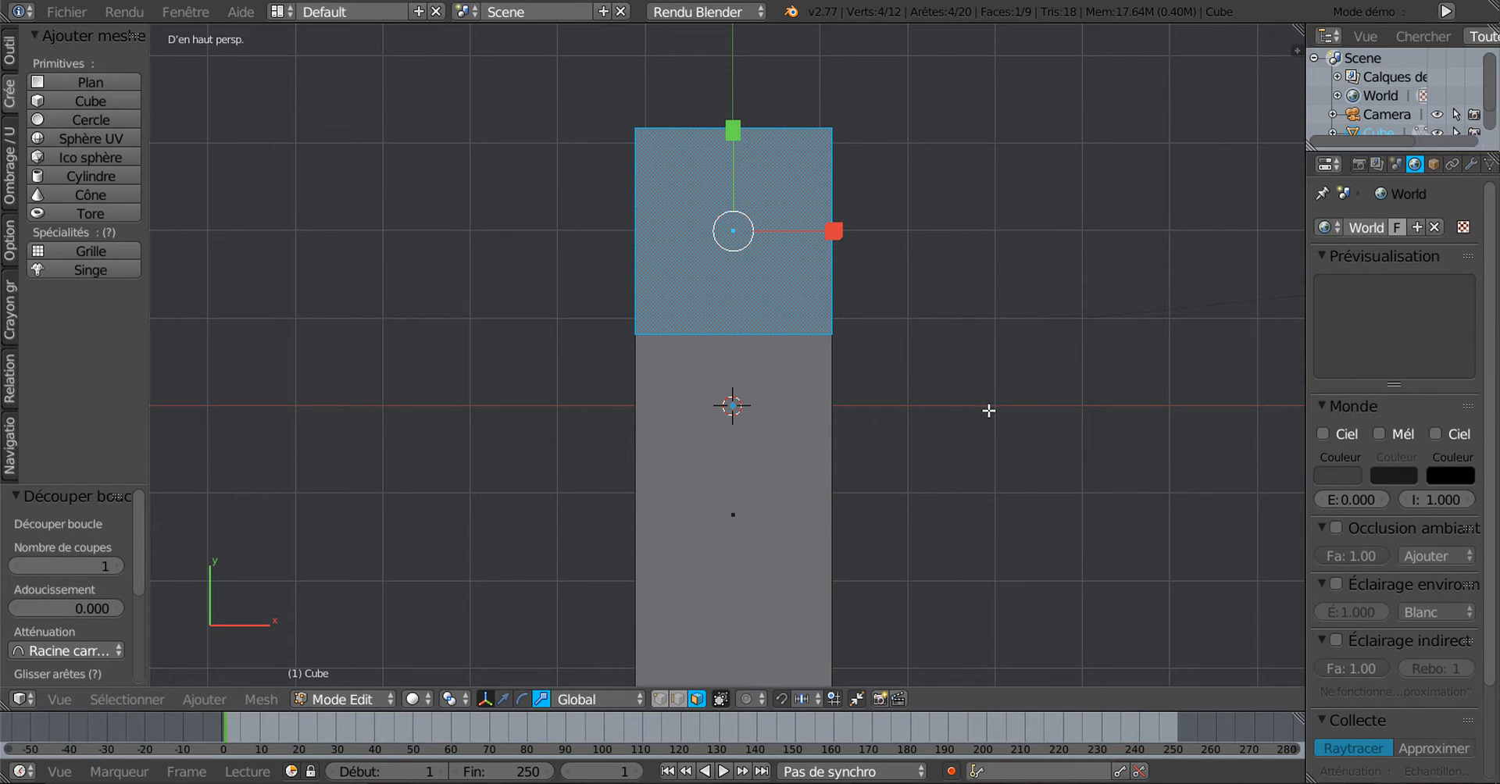
{"action": "key", "text": "i"}
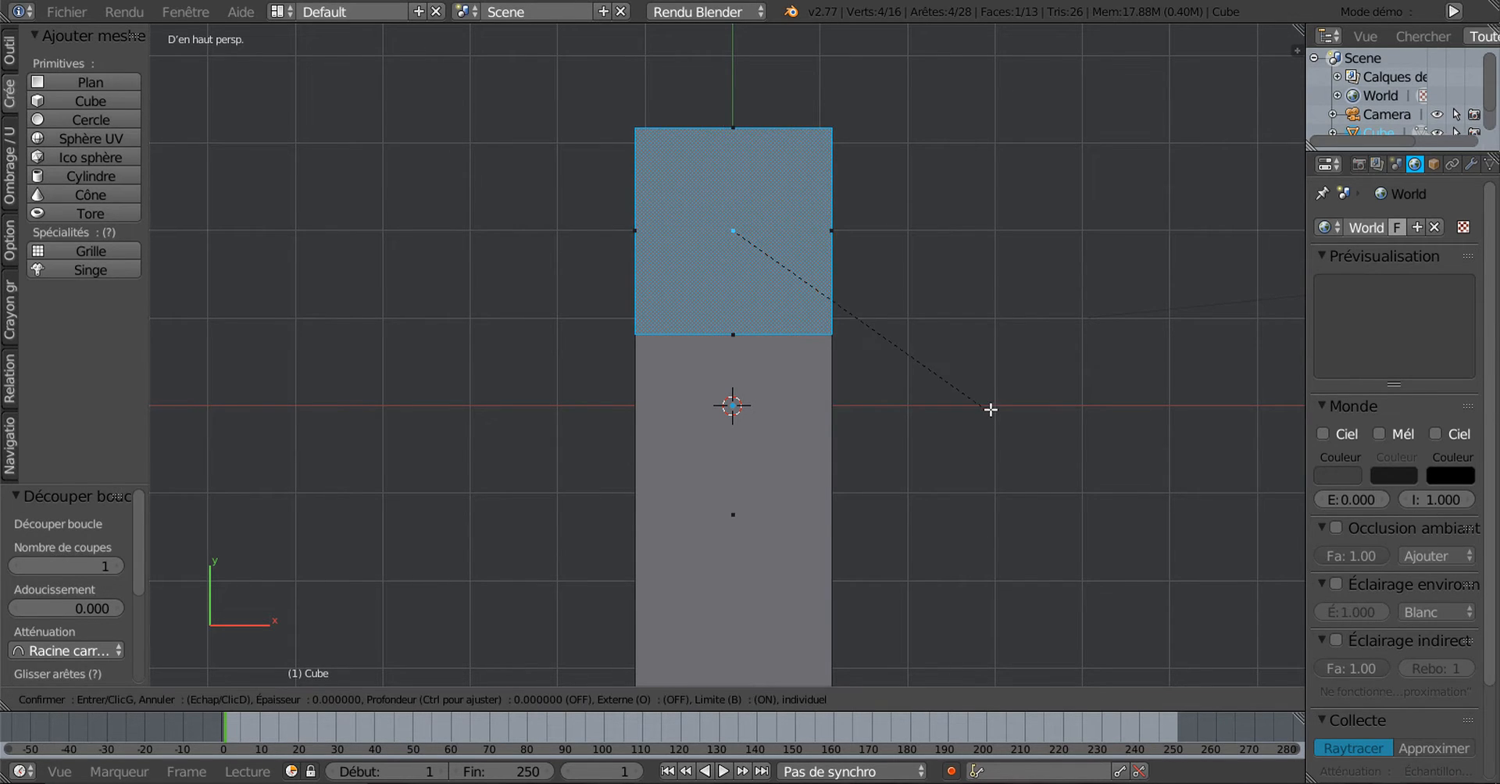
{"action": "left_click", "coordinate": [988, 392]}
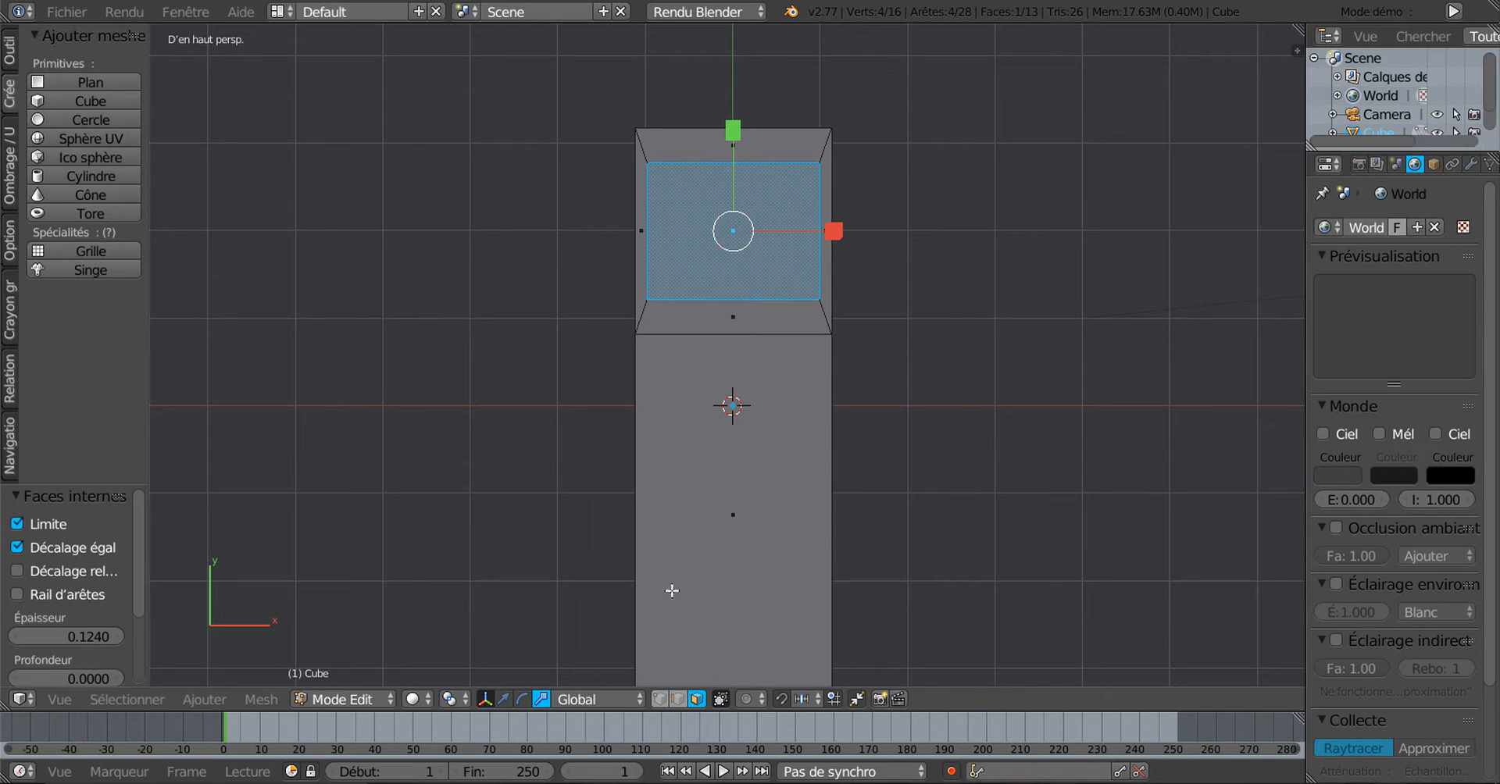
Scale the inset face about 1.4 times along Y, narrow it slightly along X, and stretch it about 1.03 times more along Y
{"action": "middle_click_drag", "start_coordinate": [750, 507], "coordinate": [747, 577], "text": "shift"}
{"action": "scroll", "coordinate": [710, 297], "scroll_direction": "up", "scroll_amount": 2}
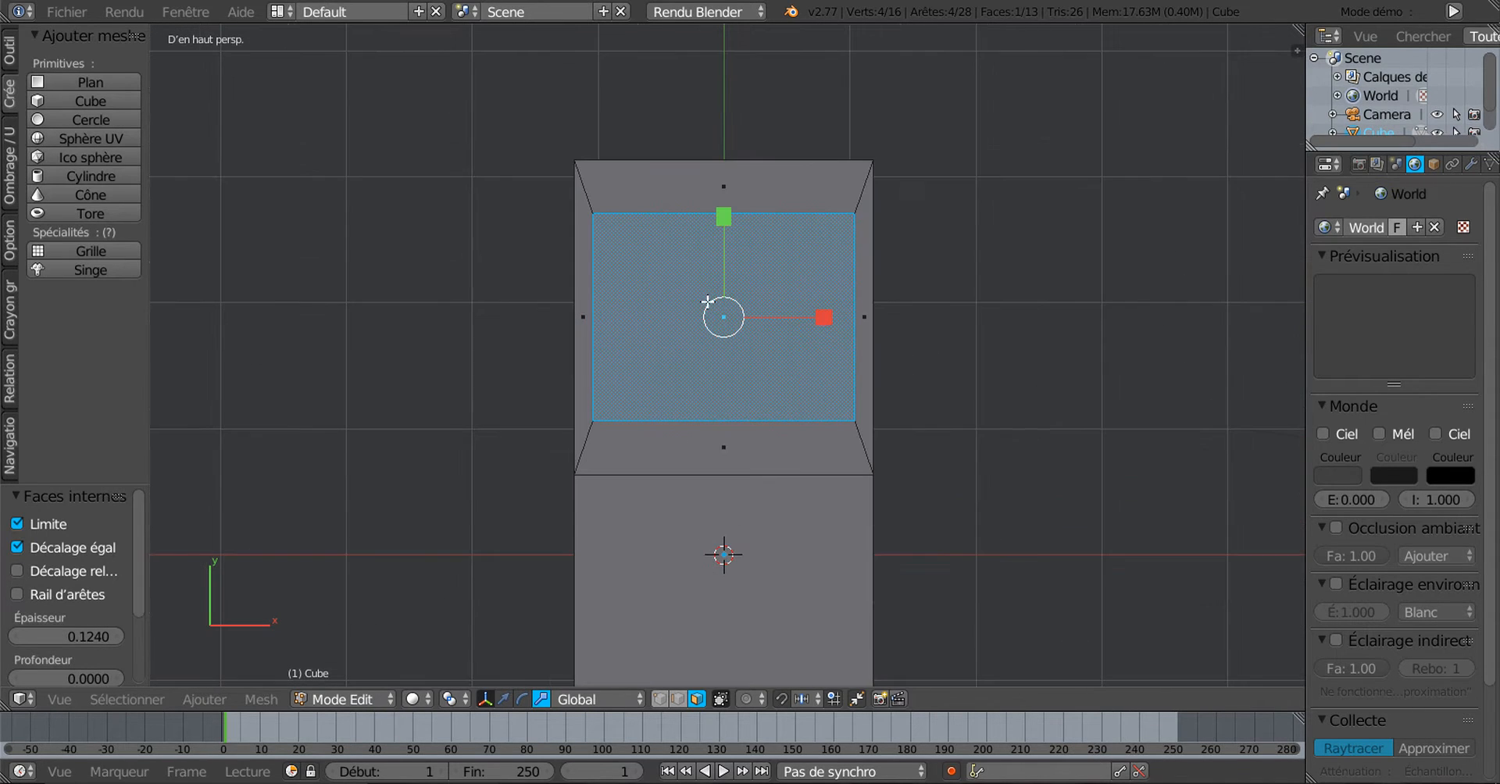
{"action": "key", "text": "s"}
{"action": "key", "text": "y"}
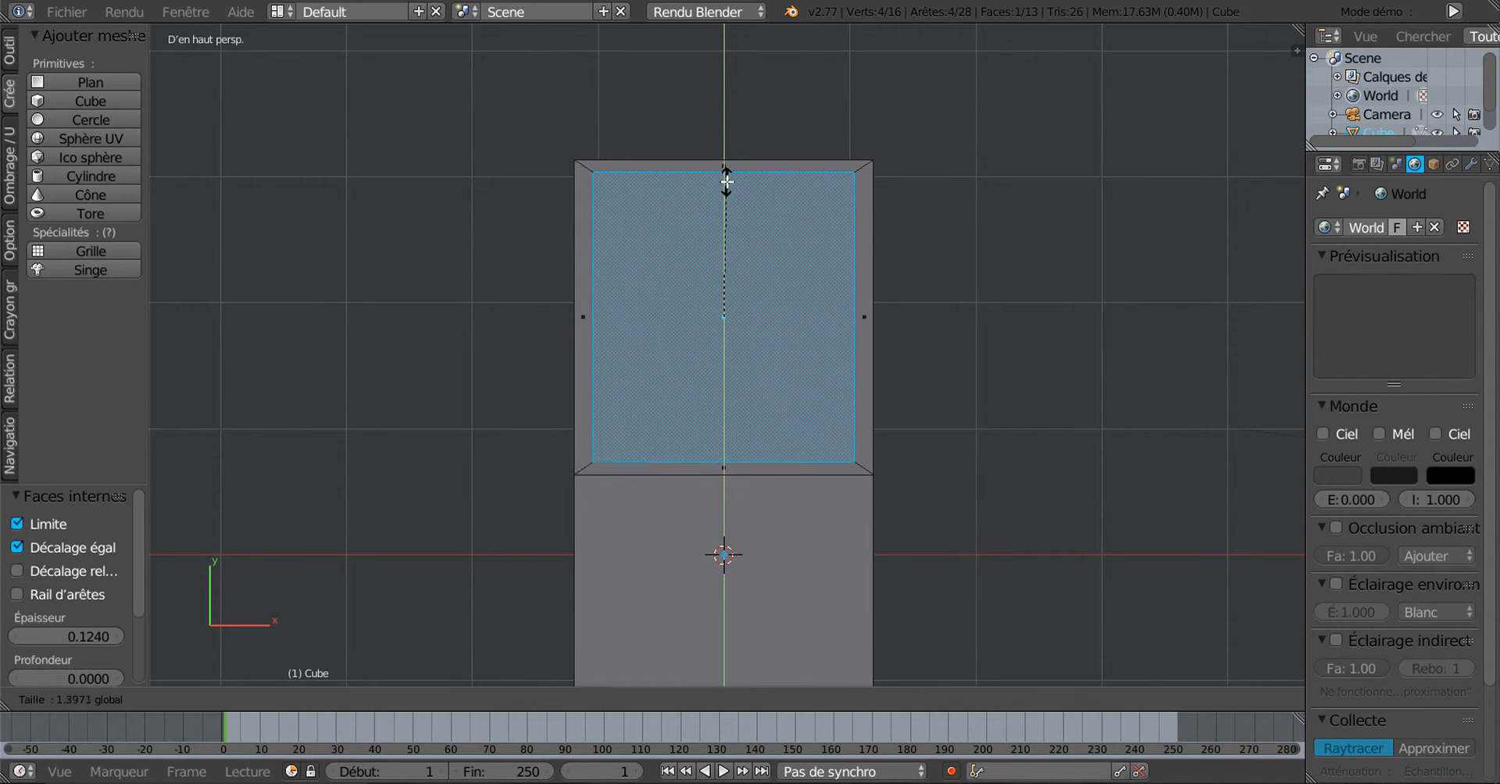
{"action": "left_click", "coordinate": [723, 175]}
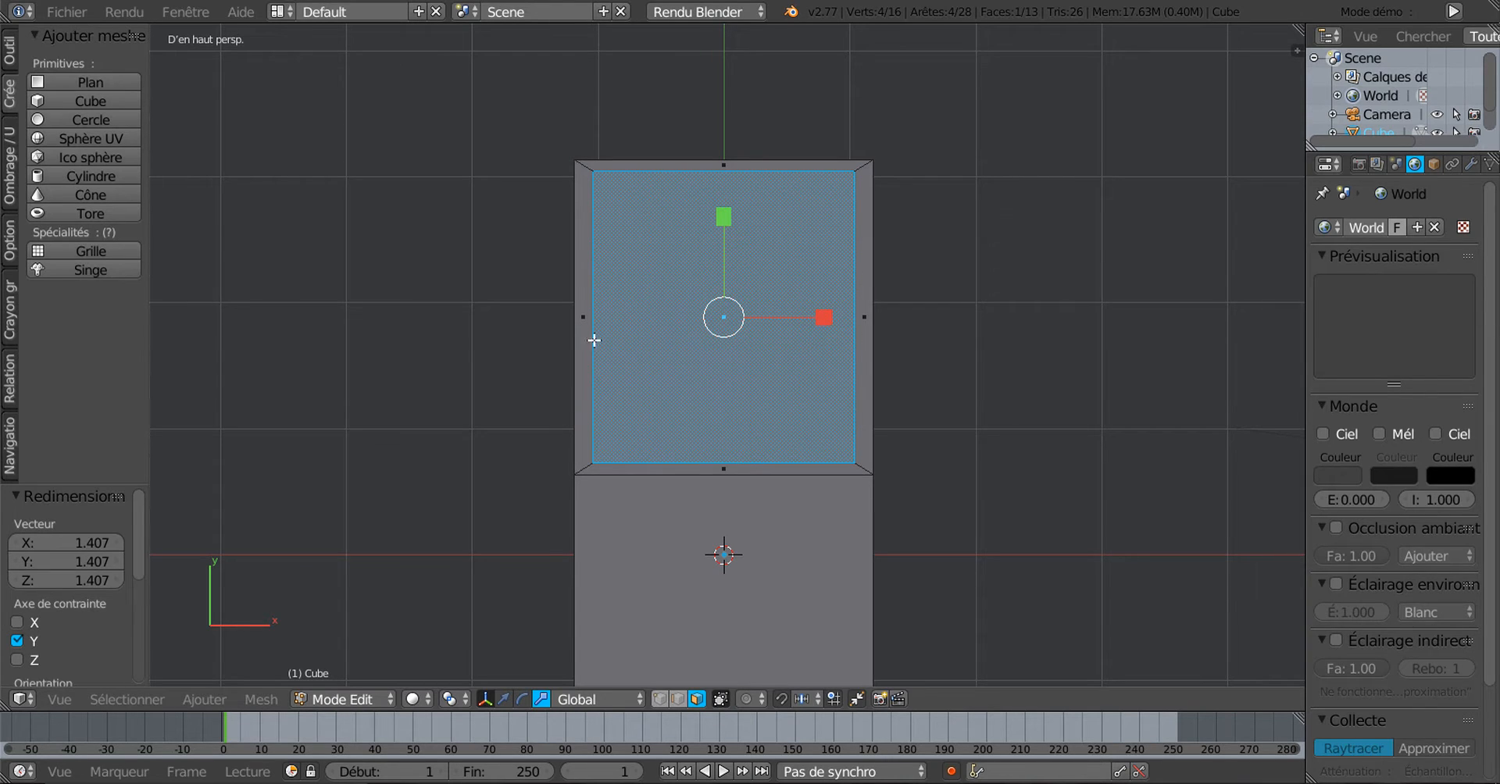
{"action": "left_click_drag", "start_coordinate": [812, 316], "coordinate": [827, 316]}
{"action": "left_click_drag", "start_coordinate": [730, 216], "coordinate": [731, 206]}
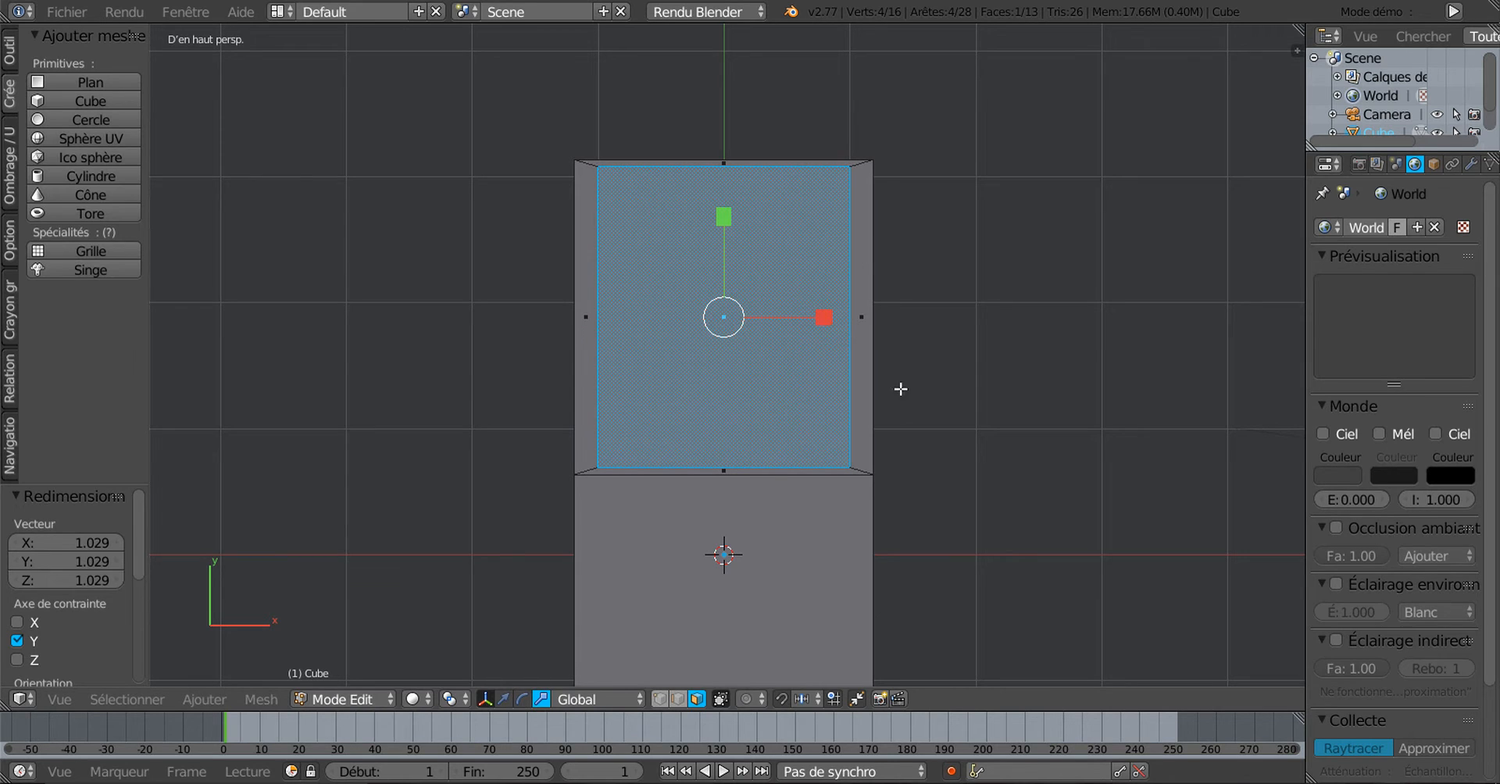
Extrude the inset face and lower it about 0.058 along Z to recess the nail area
{"action": "middle_click_drag", "start_coordinate": [1052, 498], "coordinate": [746, 402]}
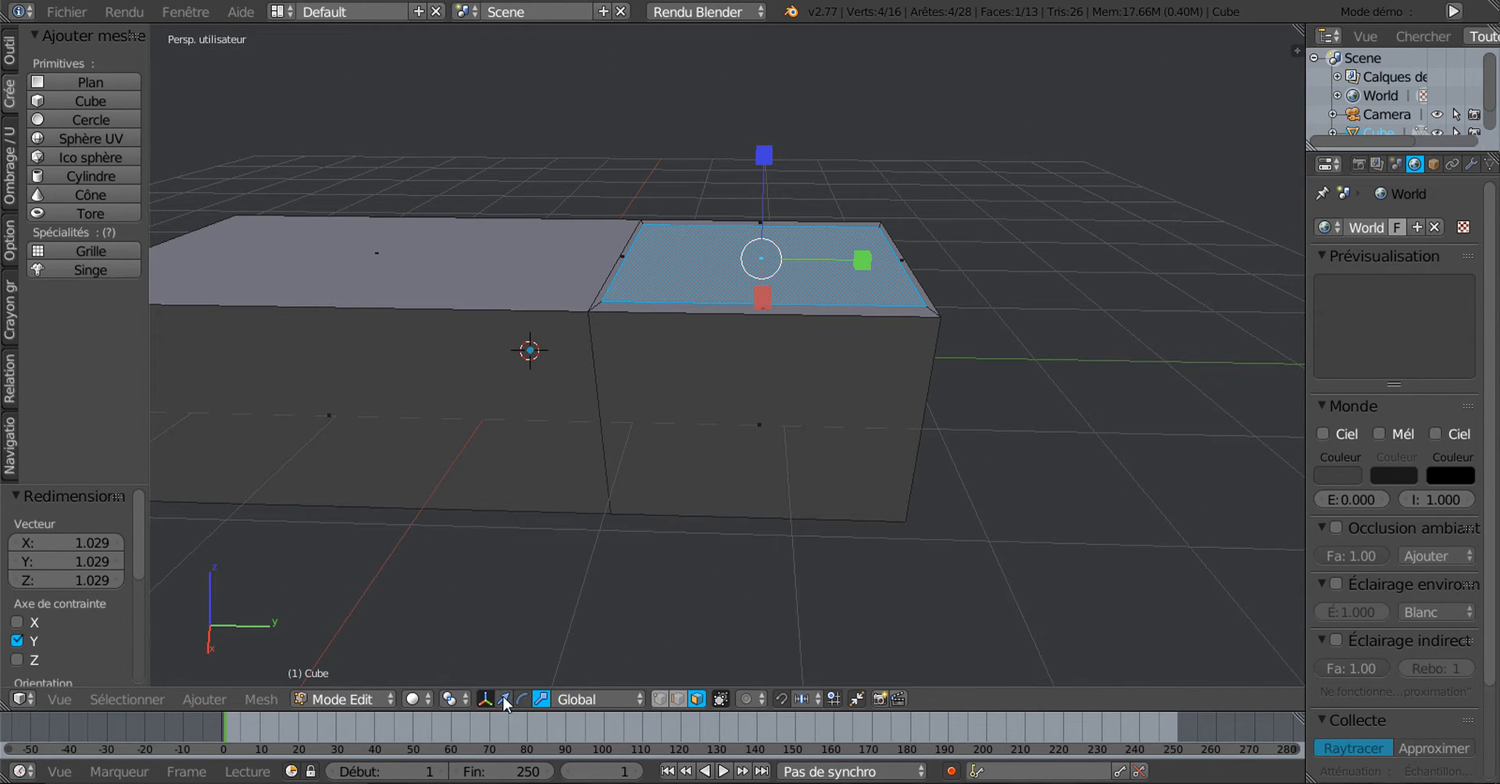
{"action": "left_click", "coordinate": [504, 698]}
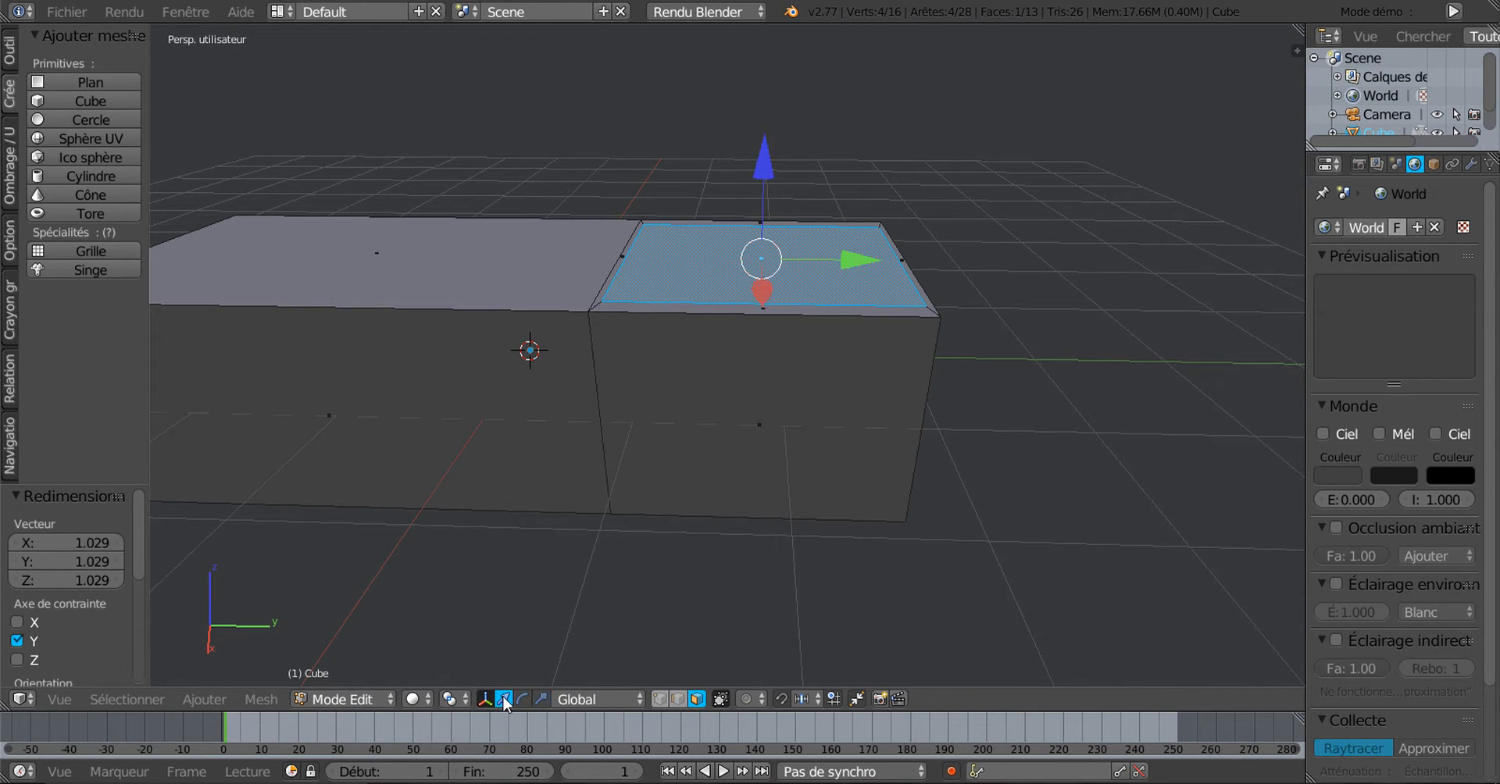
{"action": "key", "text": "e"}
{"action": "right_click", "coordinate": [695, 557]}
{"action": "left_click_drag", "start_coordinate": [763, 172], "coordinate": [770, 175]}
{"action": "left_click", "coordinate": [769, 174]}
{"action": "scroll", "coordinate": [781, 188], "scroll_direction": "up", "scroll_amount": 2}
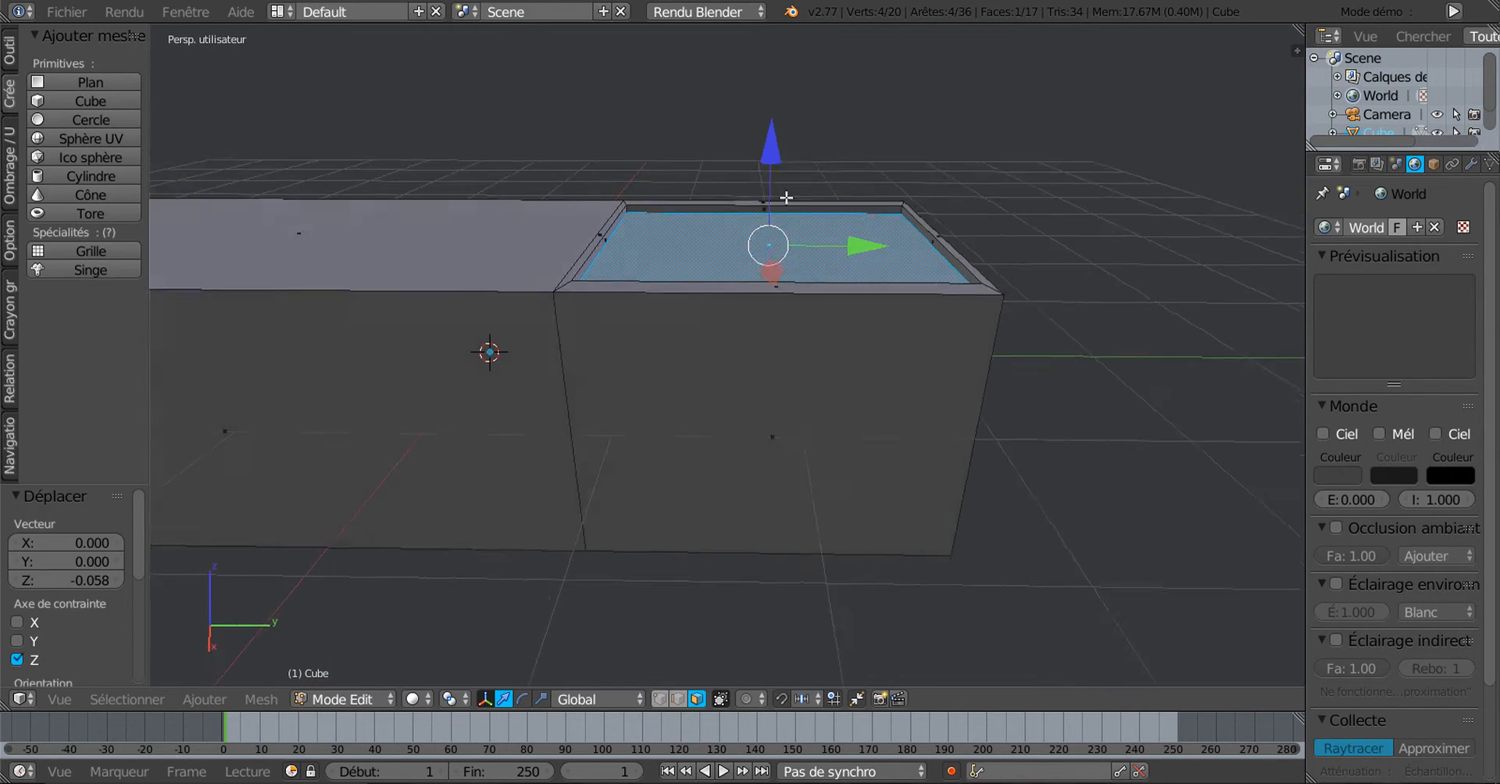
{"action": "middle_click_drag", "start_coordinate": [784, 192], "coordinate": [783, 255], "text": "shift"}
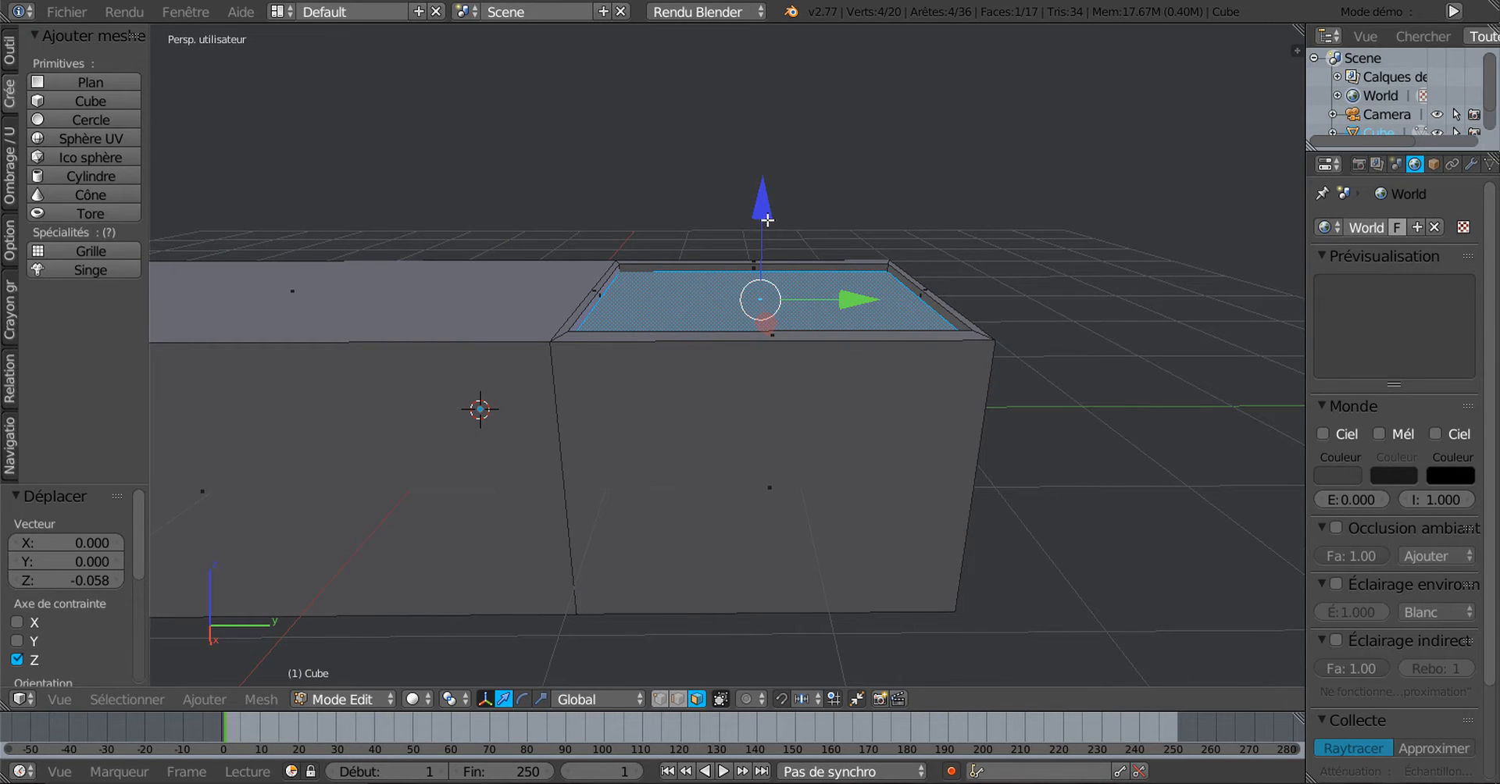
{"action": "left_click_drag", "start_coordinate": [769, 219], "coordinate": [770, 219]}
{"action": "middle_click_drag", "start_coordinate": [772, 250], "coordinate": [808, 284]}
{"action": "scroll", "coordinate": [915, 282], "scroll_direction": "up", "scroll_amount": 4}
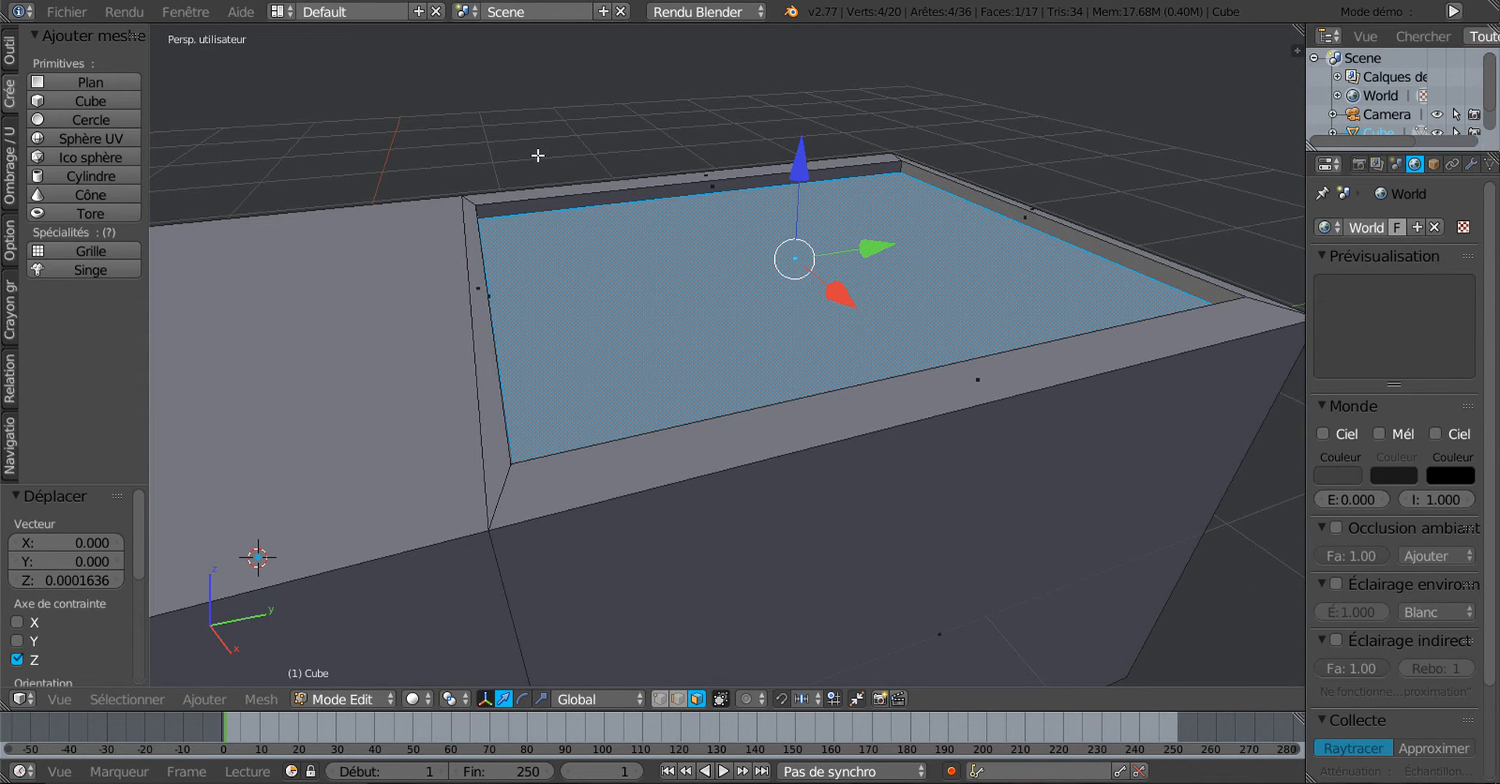
{"action": "key", "text": "KP_7"}
{"action": "scroll", "coordinate": [726, 214], "scroll_direction": "down", "scroll_amount": 1}
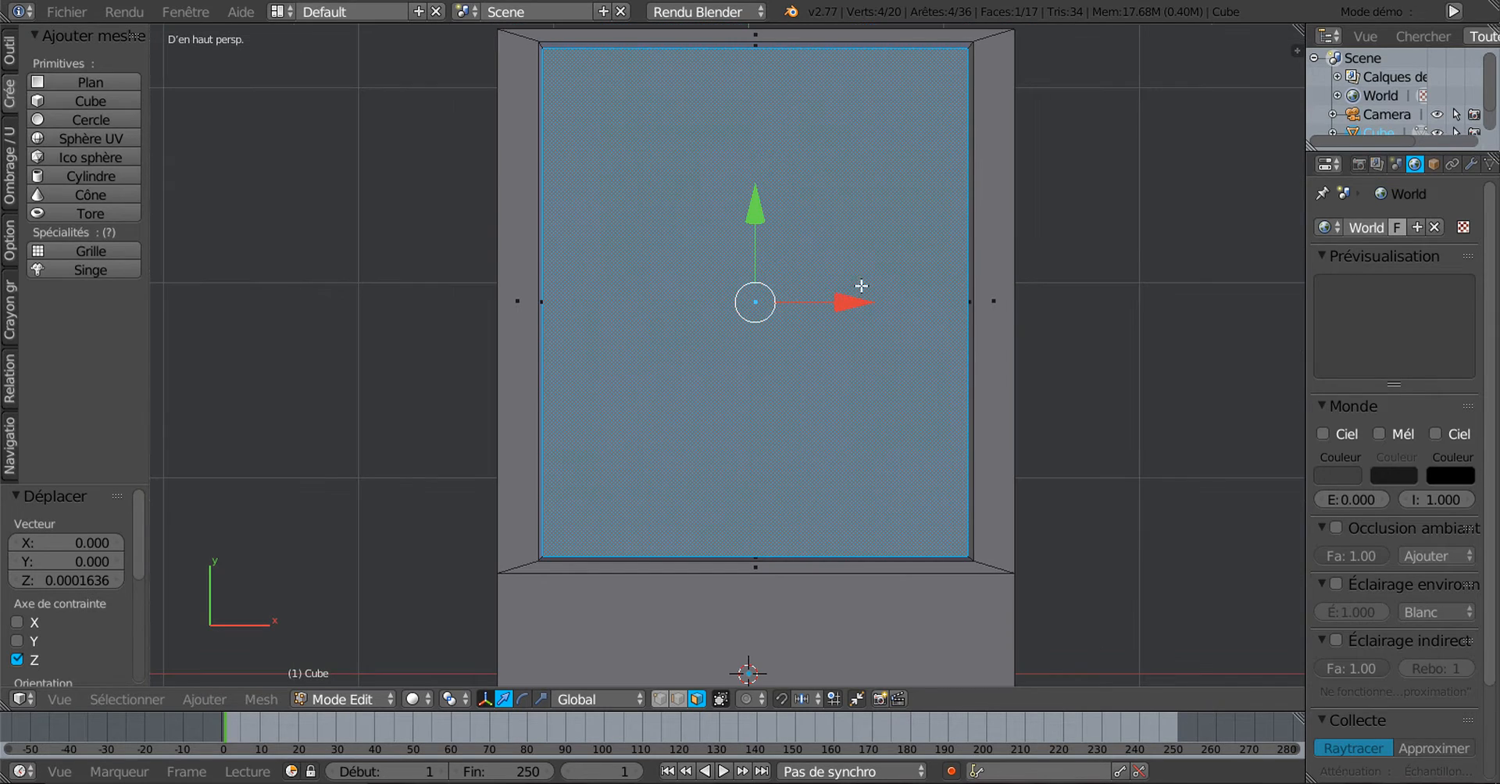
Inset the recessed nail face by about 0.056 and scale the new face about 1.17 times along Y and 1.05 times along X
{"action": "key", "text": "i"}
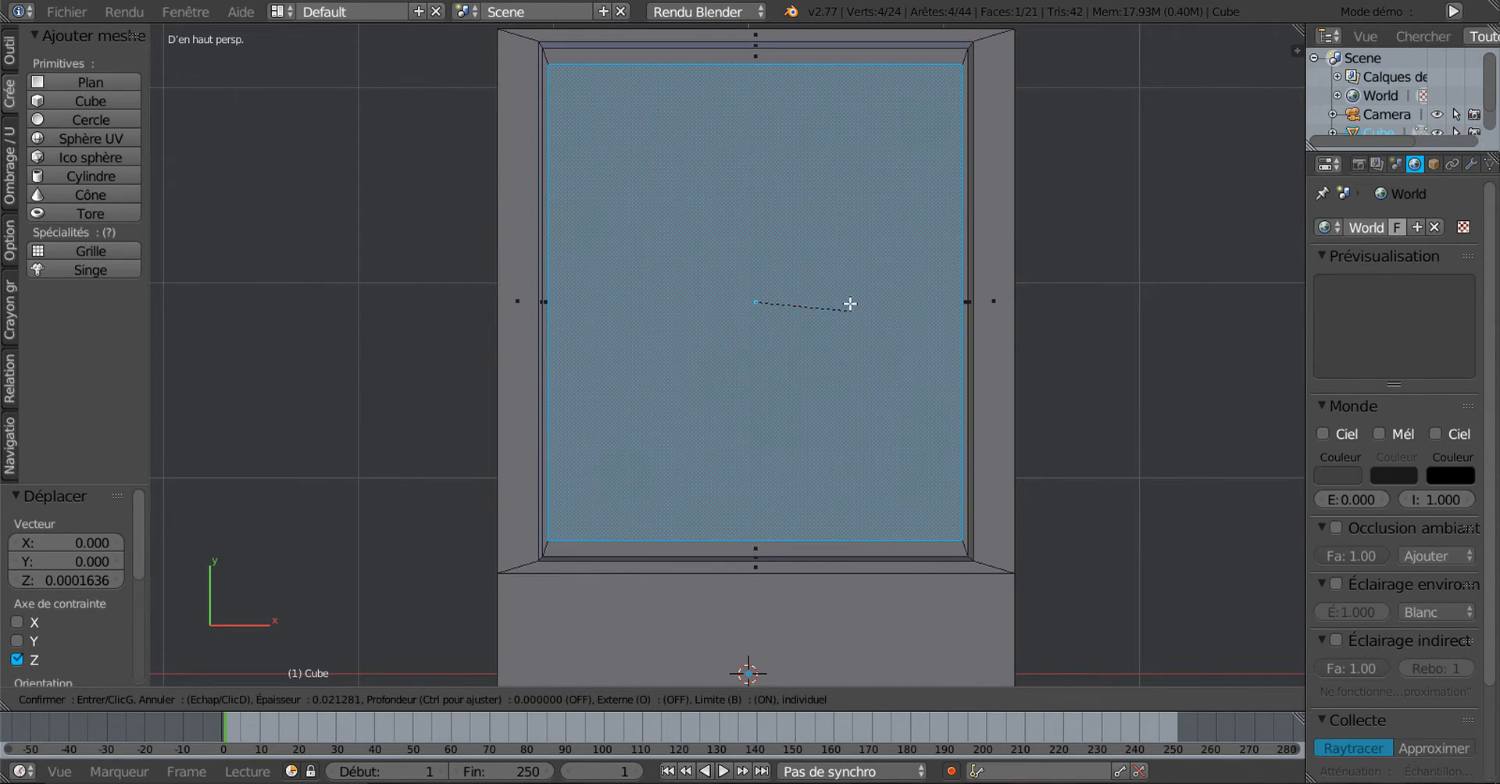
{"action": "left_click", "coordinate": [825, 304]}
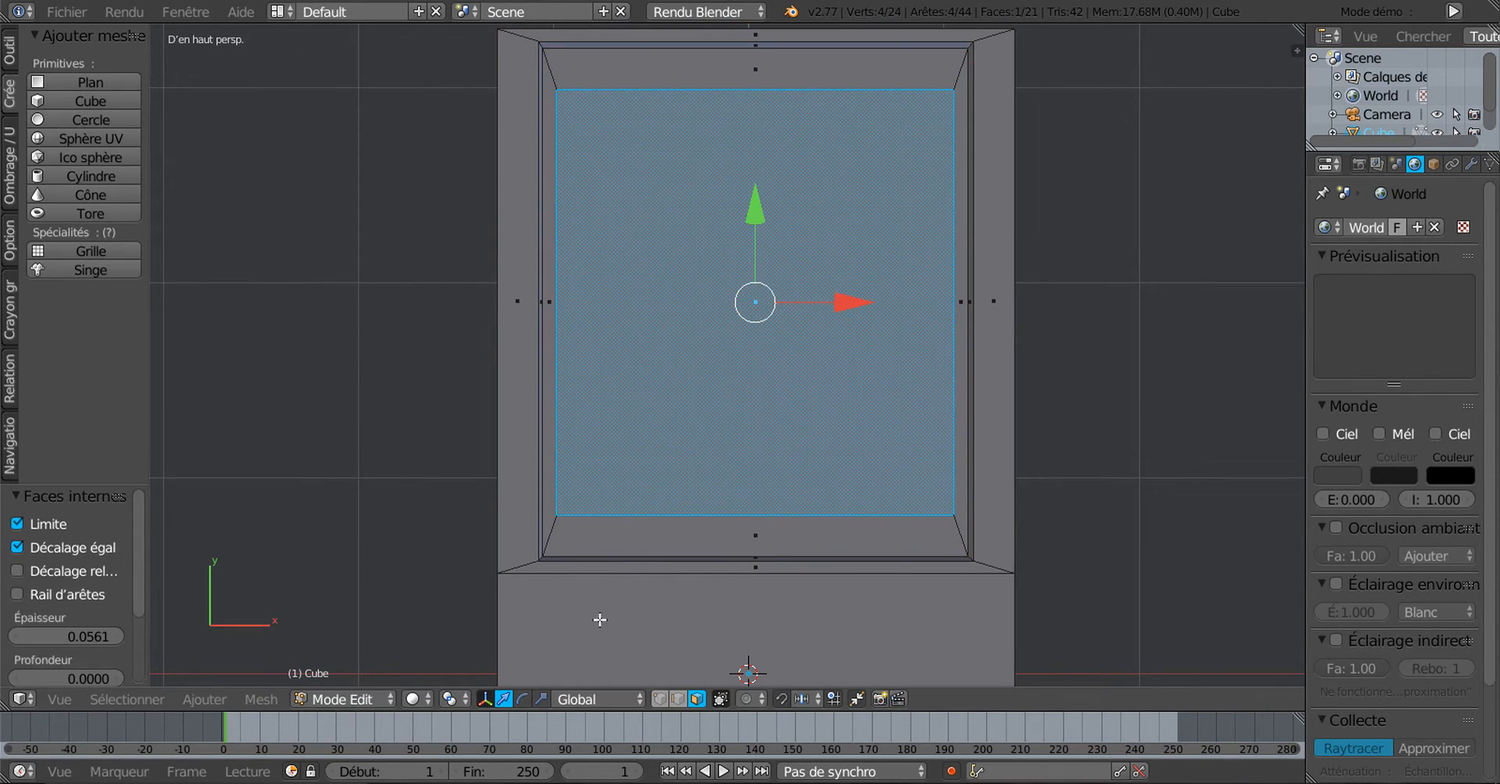
{"action": "left_click", "coordinate": [540, 698]}
{"action": "left_click_drag", "start_coordinate": [755, 203], "coordinate": [758, 194]}
{"action": "scroll", "coordinate": [883, 321], "scroll_direction": "up", "scroll_amount": 1}
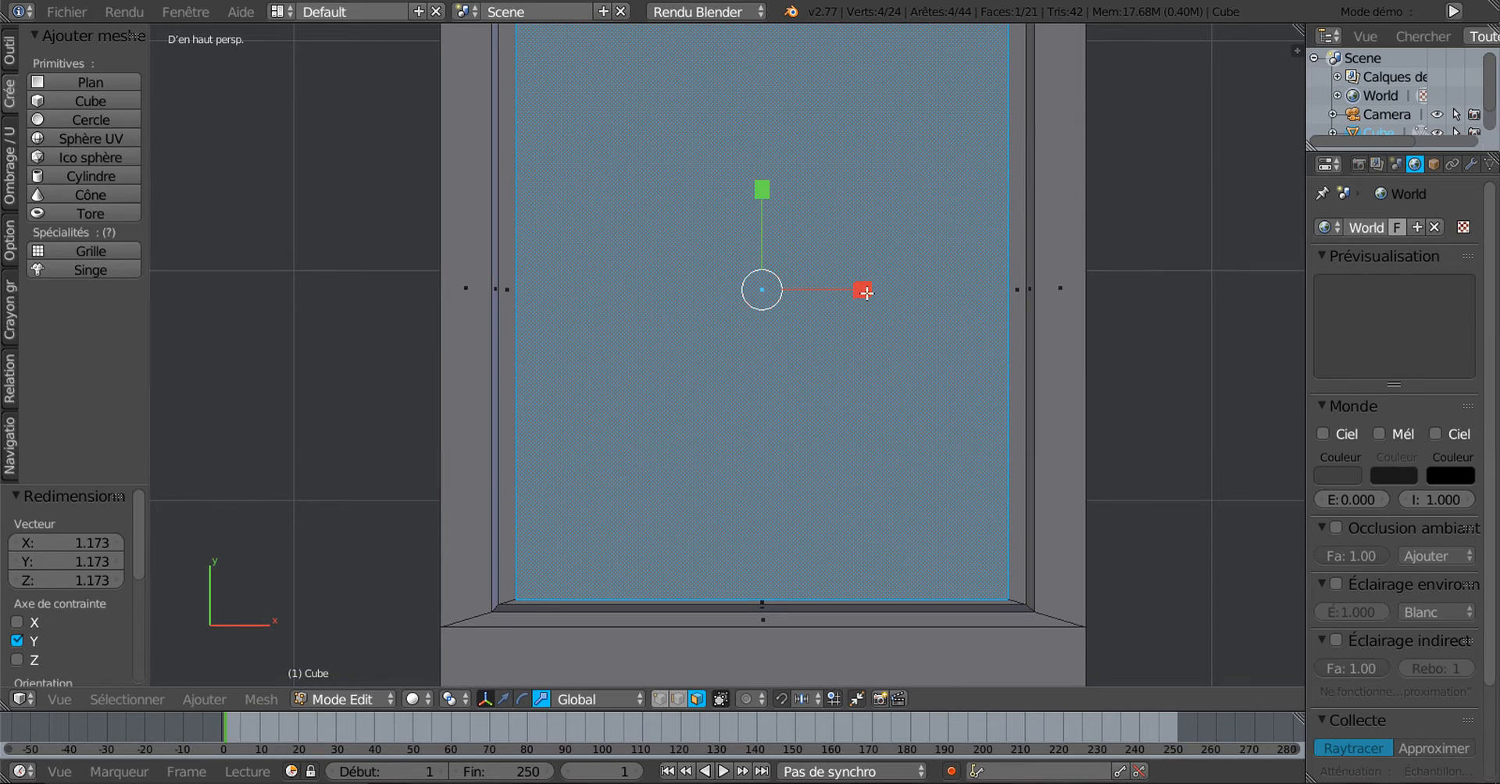
{"action": "left_click_drag", "start_coordinate": [866, 293], "coordinate": [865, 293]}
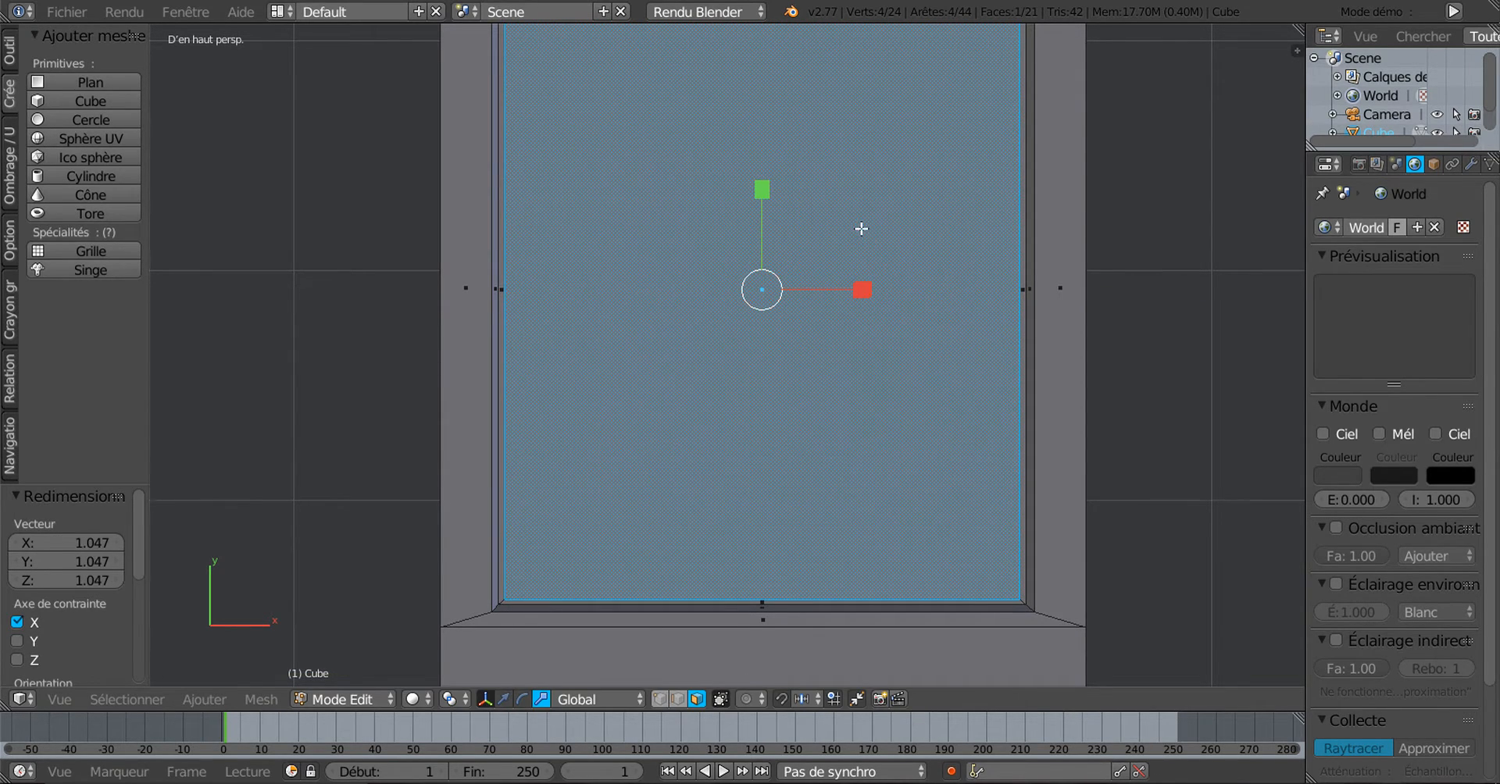
{"action": "scroll", "coordinate": [861, 228], "scroll_direction": "down", "scroll_amount": 2}
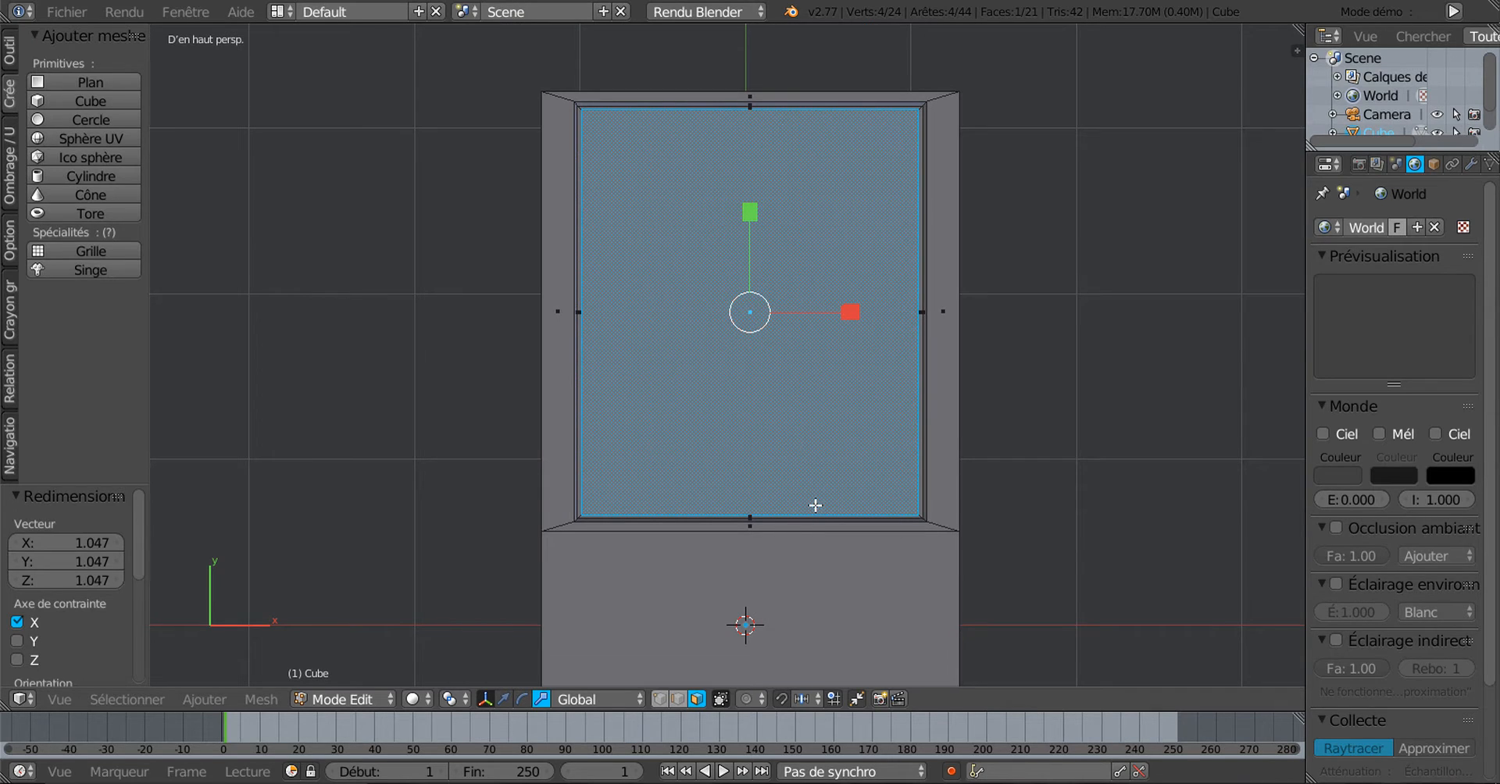
{"action": "scroll", "coordinate": [970, 425], "scroll_direction": "up", "scroll_amount": 1}
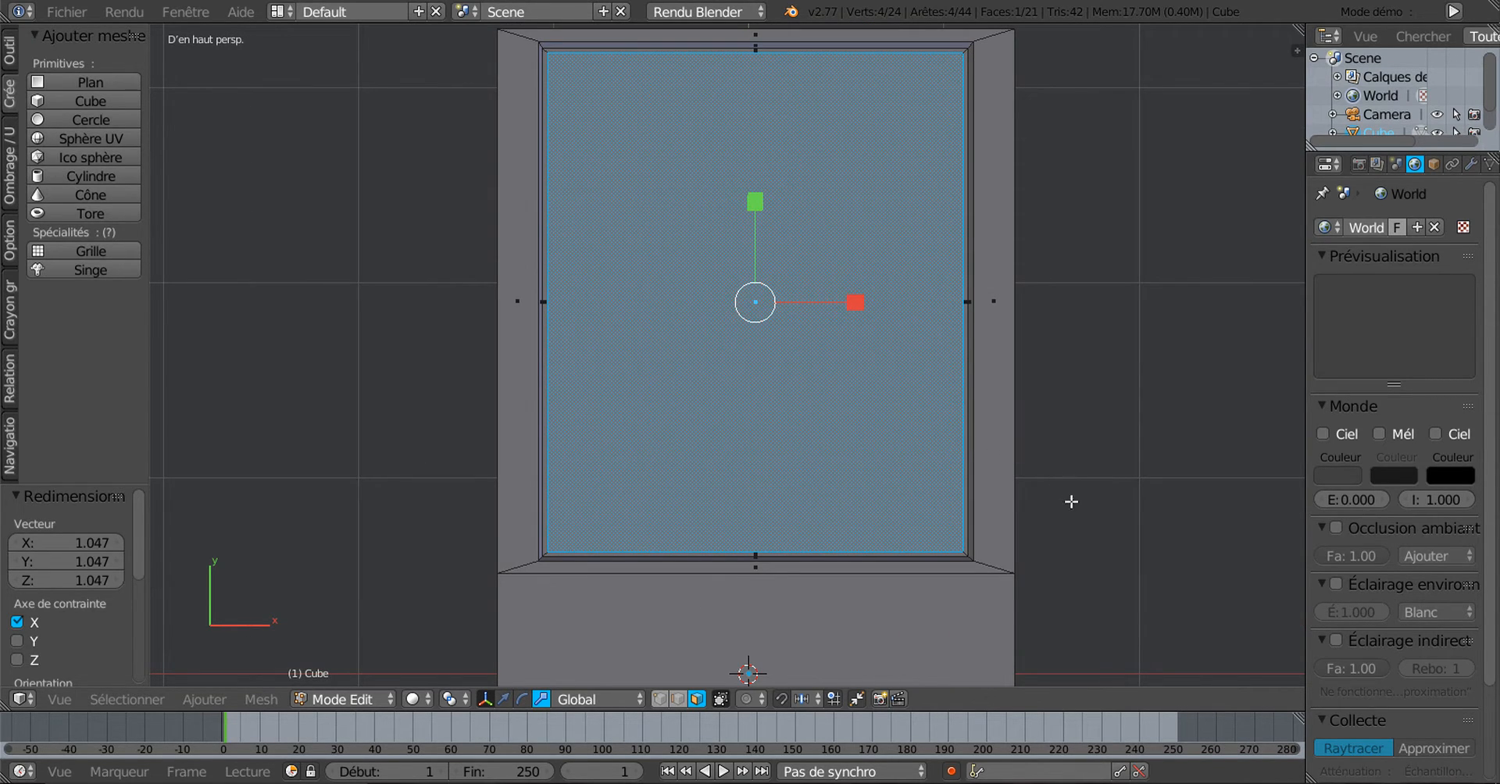
Extrude the inner face and raise it along Z to nearly the level of the surrounding rim, forming the nail slab
{"action": "middle_click_drag", "start_coordinate": [1071, 502], "coordinate": [821, 345]}
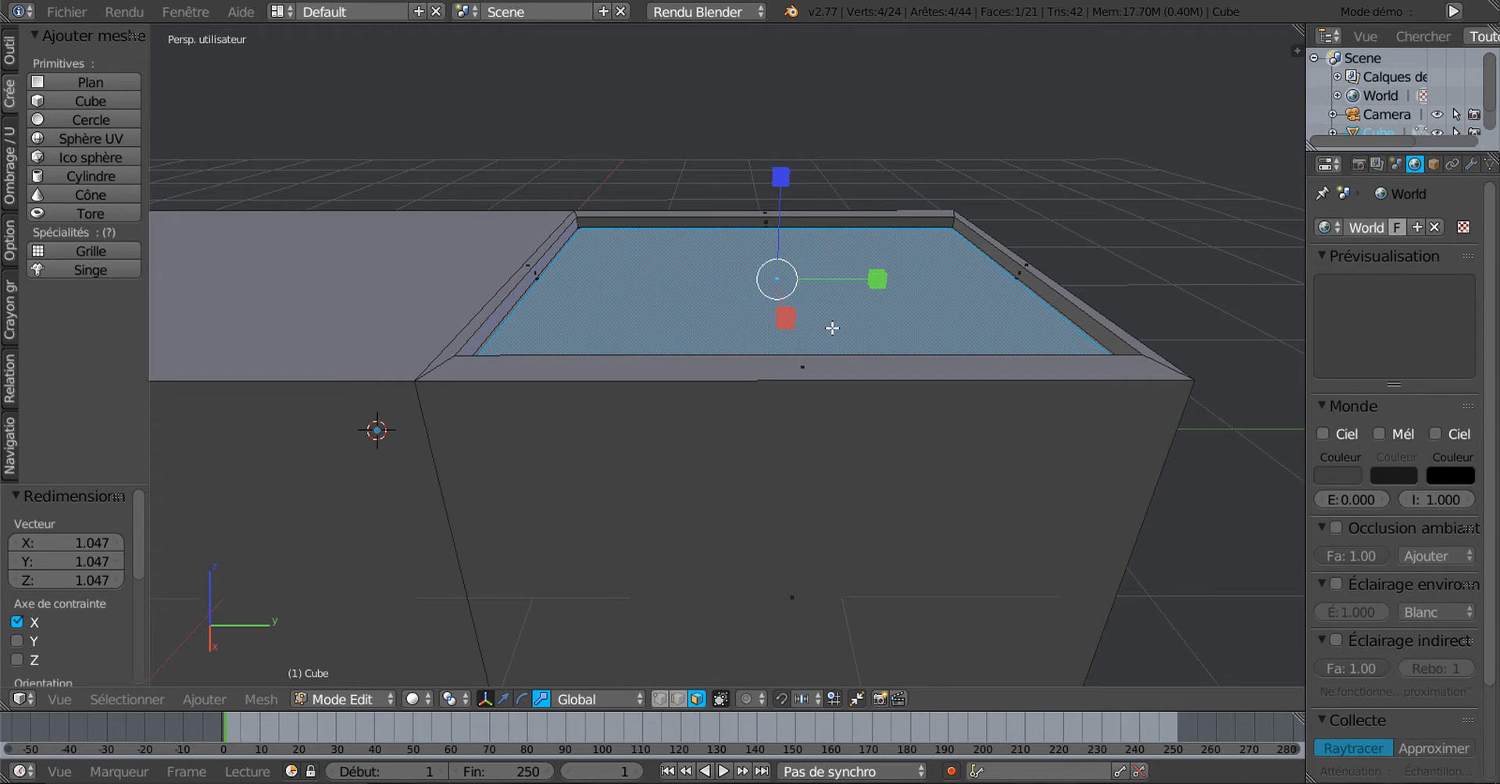
{"action": "left_click", "coordinate": [504, 699]}
{"action": "key", "text": "e"}
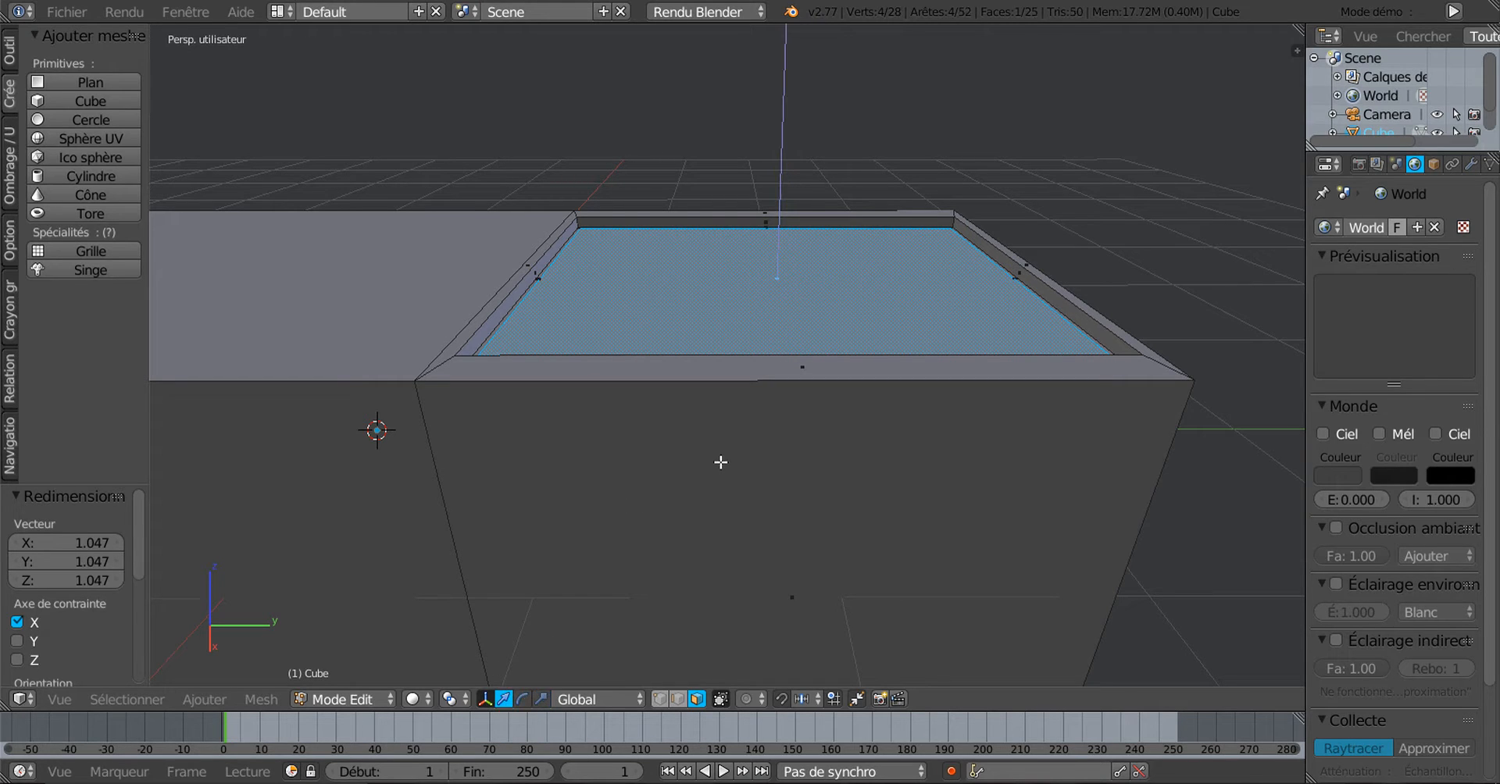
{"action": "right_click", "coordinate": [719, 461]}
{"action": "left_click_drag", "start_coordinate": [780, 197], "coordinate": [783, 174]}
{"action": "middle_click_drag", "start_coordinate": [836, 410], "coordinate": [823, 352]}
{"action": "left_click_drag", "start_coordinate": [782, 162], "coordinate": [783, 161]}
{"action": "scroll", "coordinate": [804, 361], "scroll_direction": "up", "scroll_amount": 1}
{"action": "middle_click_drag", "start_coordinate": [803, 364], "coordinate": [724, 395]}
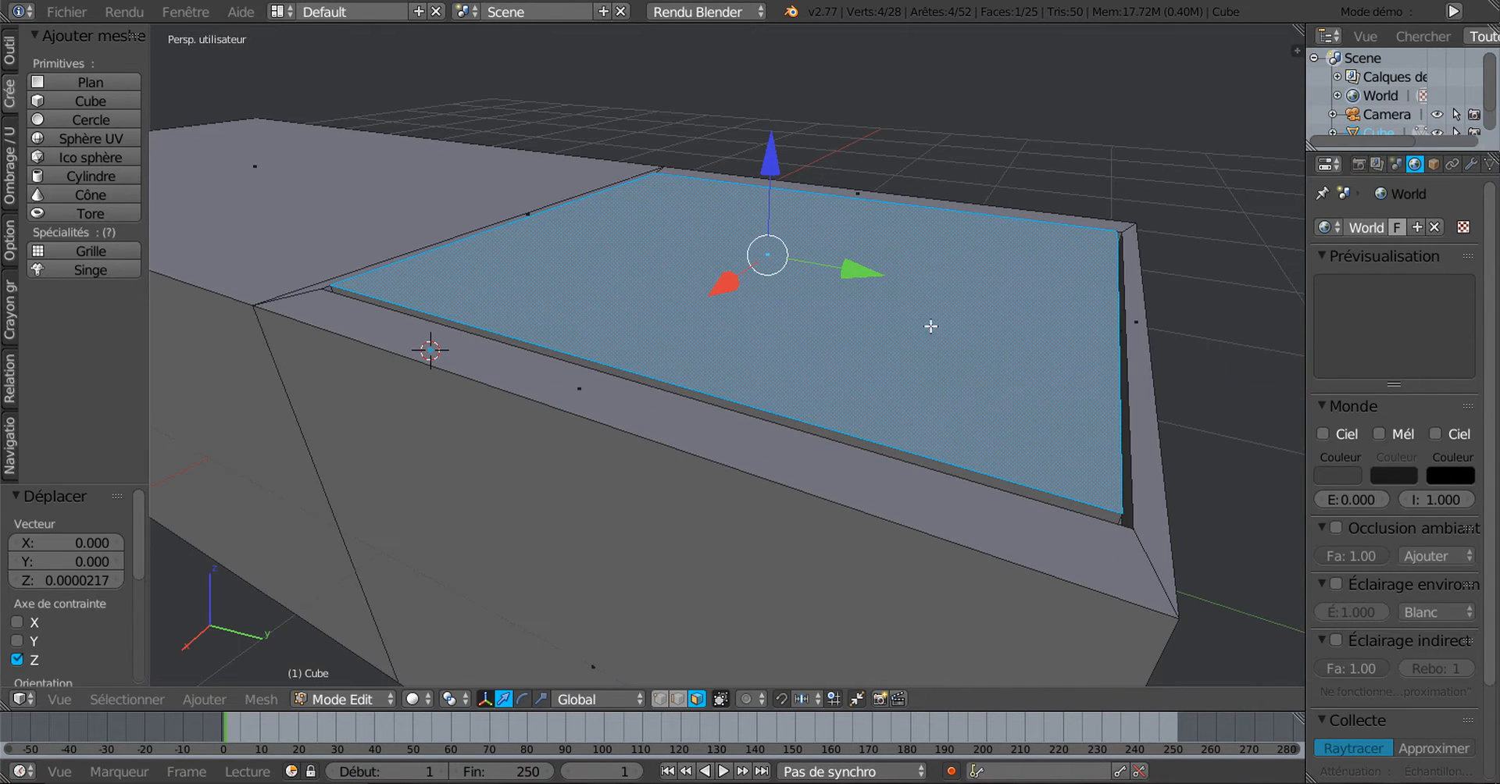
Grow the selection from the nail's top face to include the four side faces of the slab
{"action": "middle_click_drag", "start_coordinate": [1010, 511], "coordinate": [892, 470]}
{"action": "scroll", "coordinate": [878, 496], "scroll_direction": "up", "scroll_amount": 2}
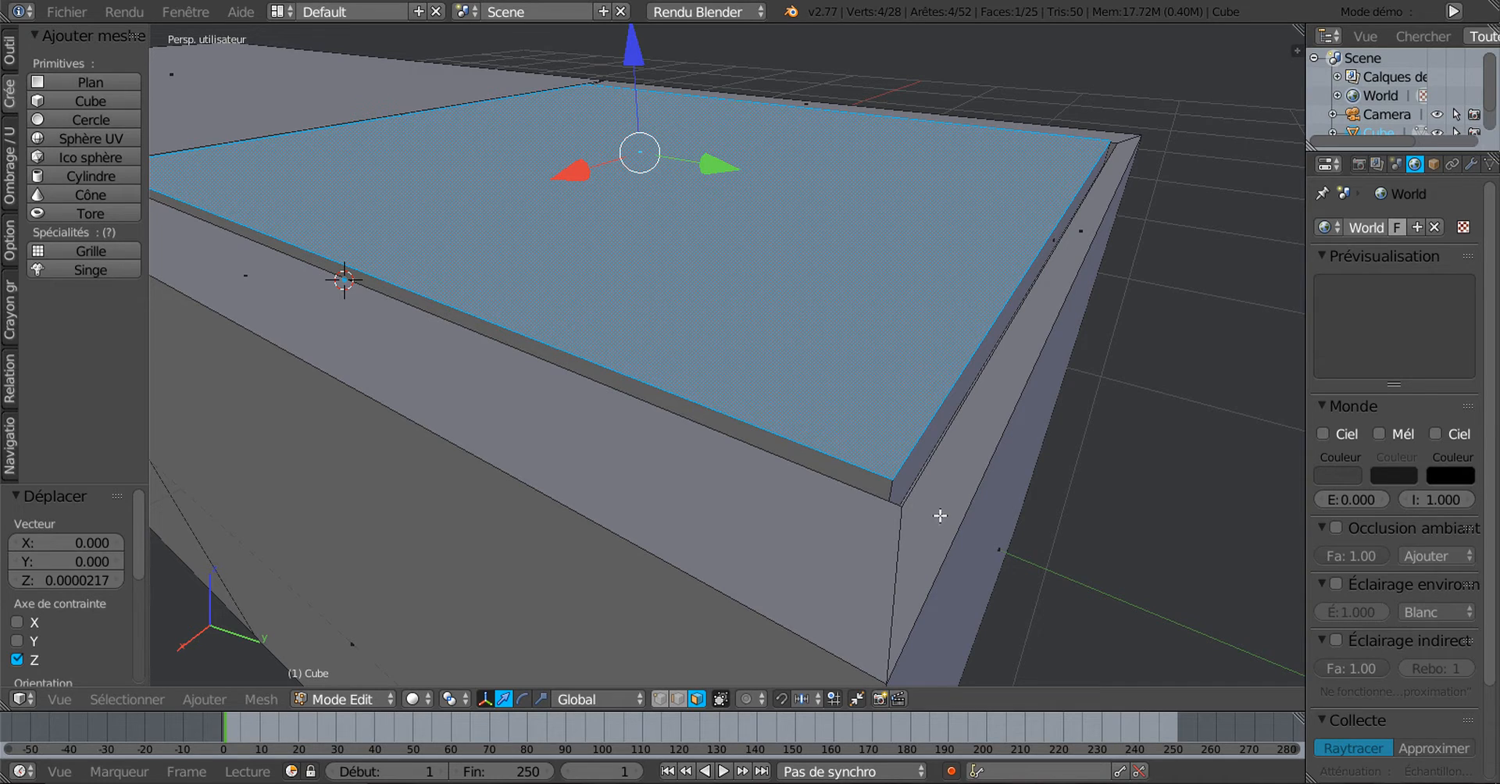
{"action": "key", "text": "ctrl+KP_Add"}
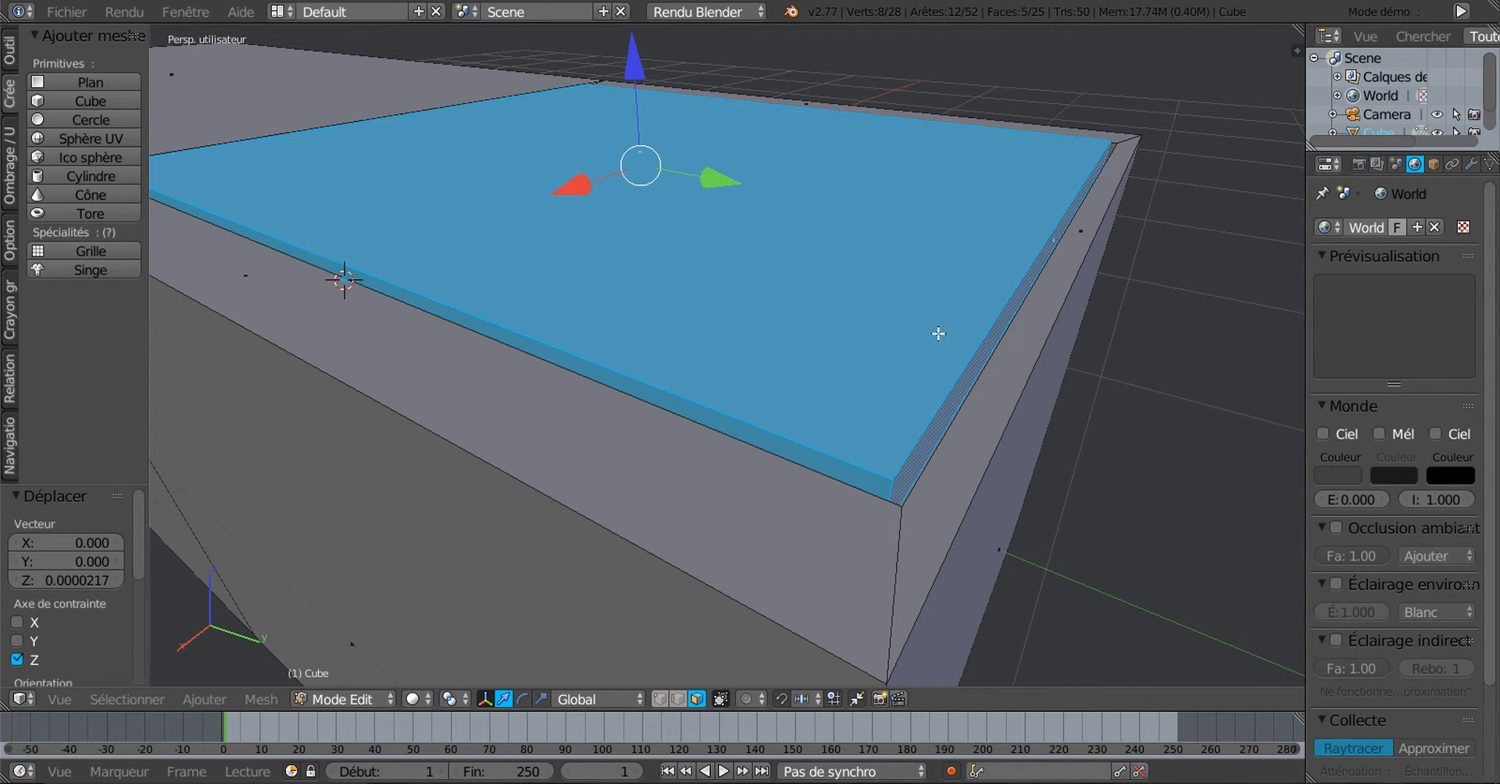
Rotate the nail slab by about -5.5° in the right side view so its free end tilts upward
{"action": "scroll", "coordinate": [938, 334], "scroll_direction": "down", "scroll_amount": 3}
{"action": "middle_click_drag", "start_coordinate": [842, 397], "coordinate": [810, 431]}
{"action": "scroll", "coordinate": [885, 394], "scroll_direction": "down", "scroll_amount": 3}
{"action": "scroll", "coordinate": [852, 418], "scroll_direction": "up", "scroll_amount": 4}
{"action": "scroll", "coordinate": [855, 418], "scroll_direction": "down", "scroll_amount": 3}
{"action": "scroll", "coordinate": [908, 426], "scroll_direction": "up", "scroll_amount": 4}
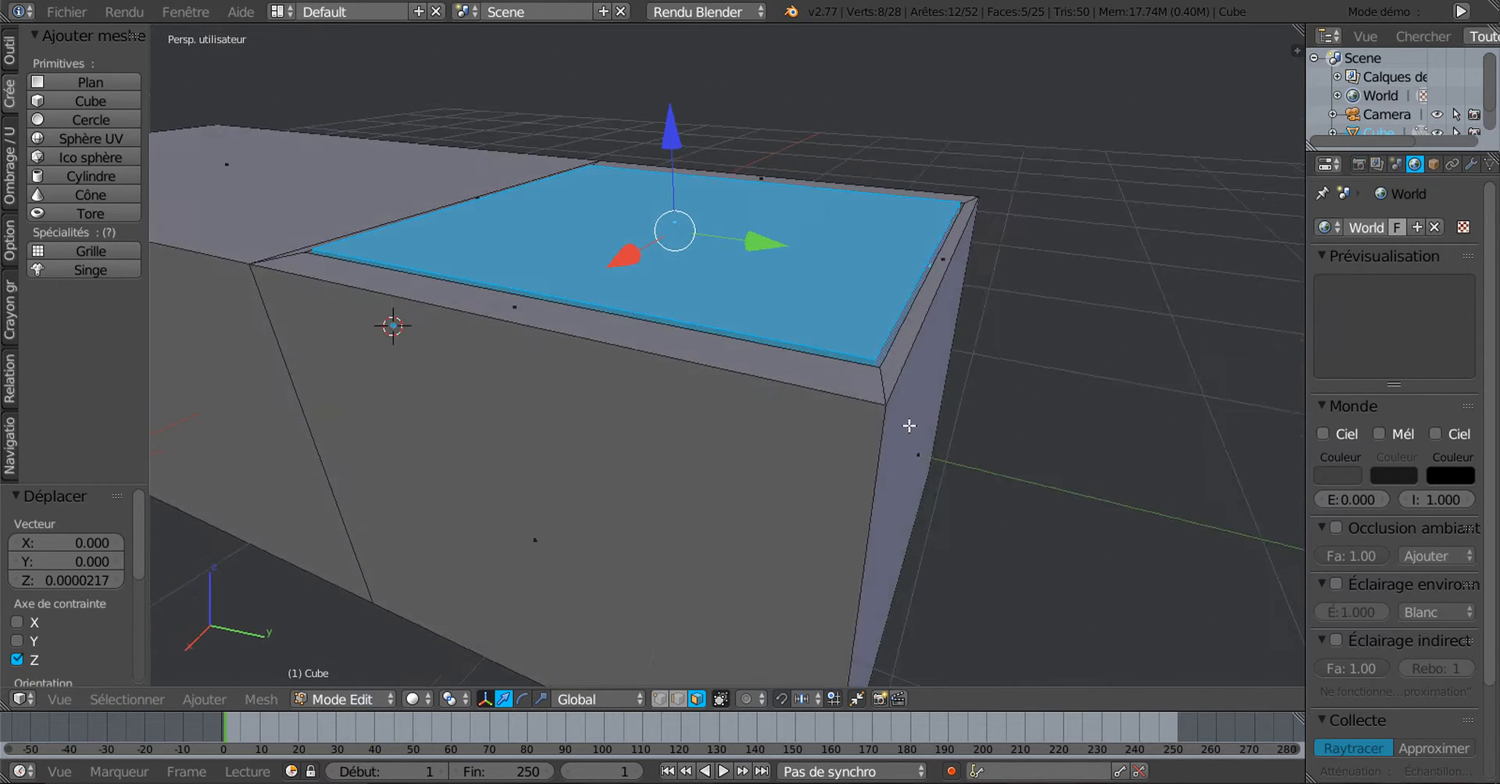
{"action": "middle_click_drag", "start_coordinate": [909, 426], "coordinate": [804, 475]}
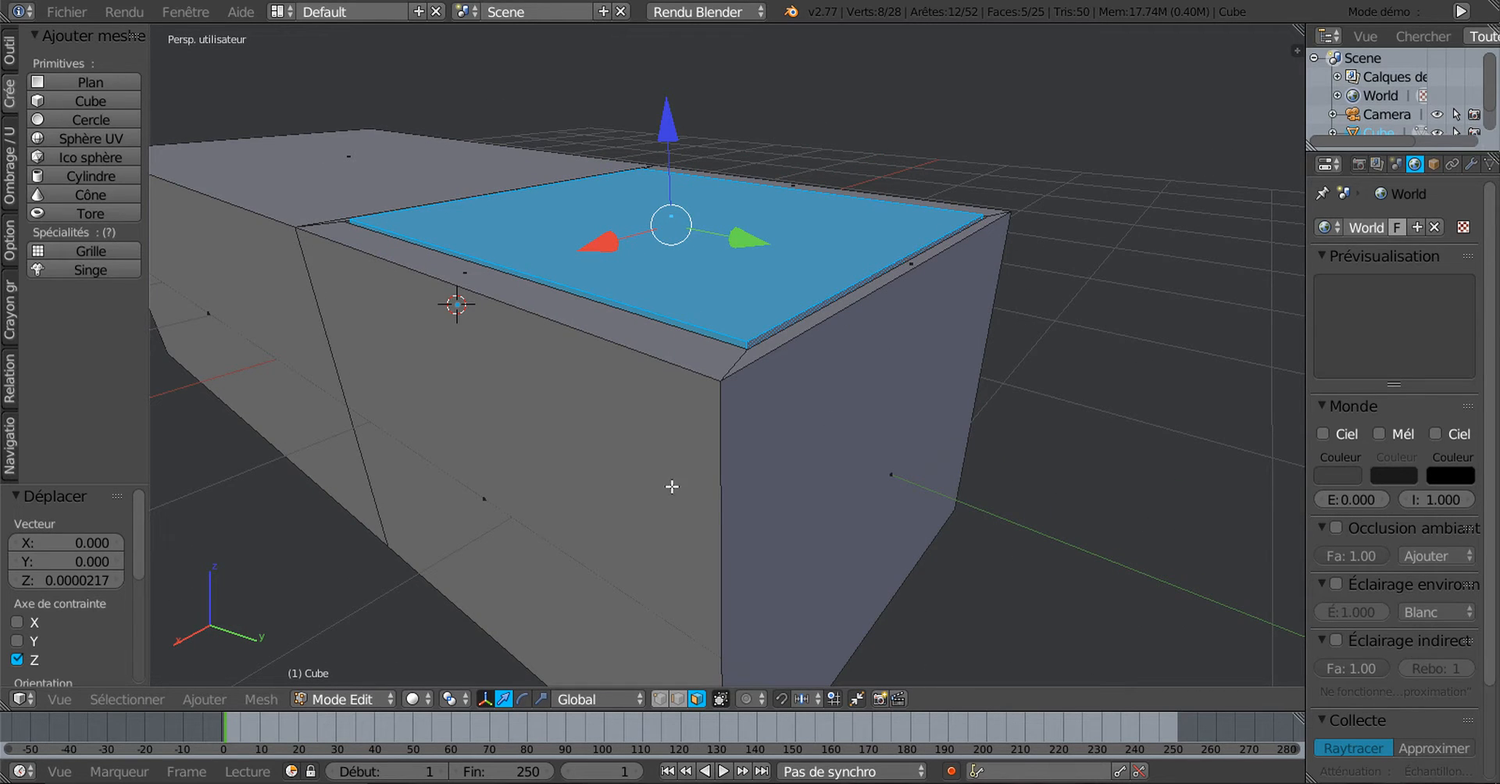
{"action": "middle_click_drag", "start_coordinate": [636, 488], "coordinate": [439, 289]}
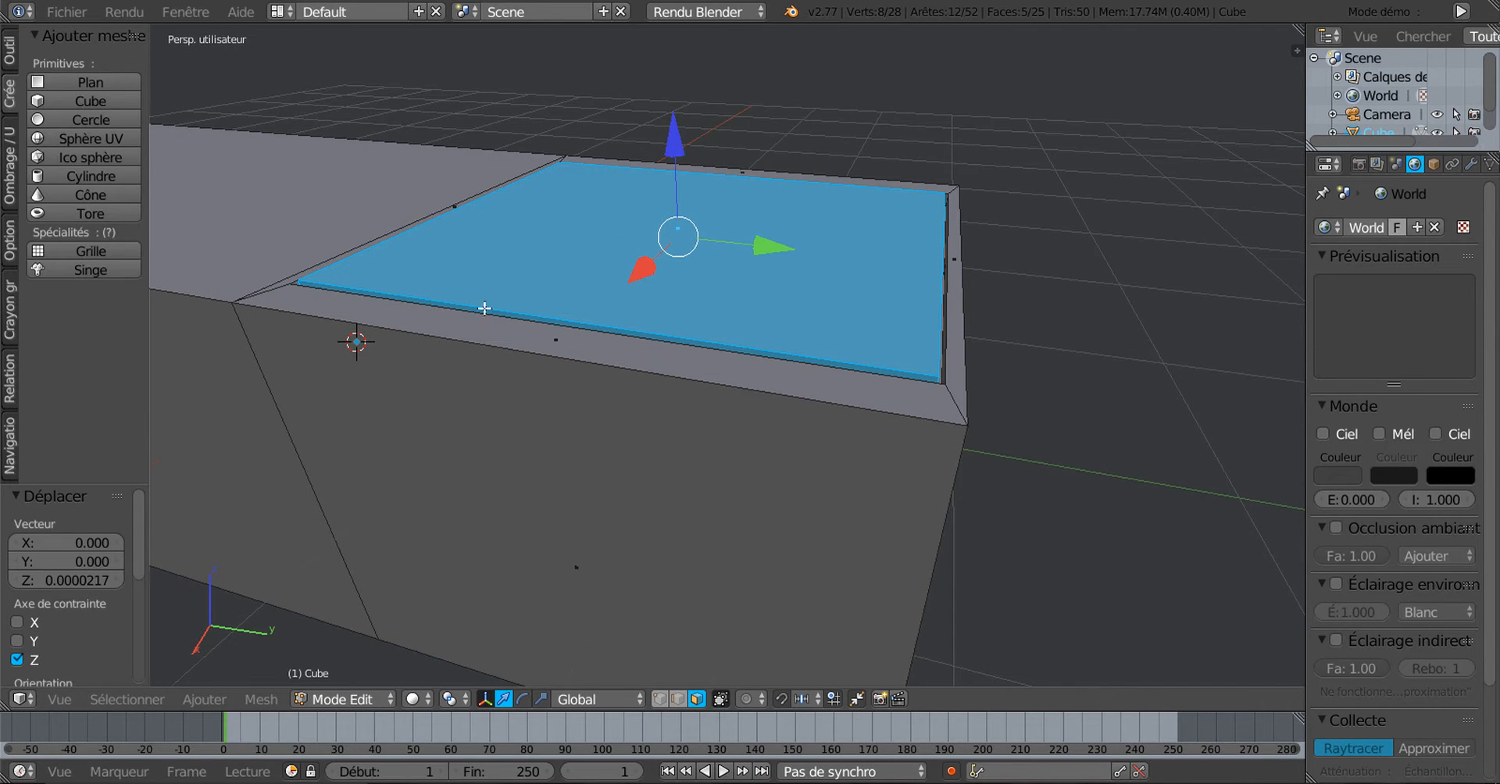
{"action": "middle_click_drag", "start_coordinate": [503, 391], "coordinate": [622, 411], "text": "shift"}
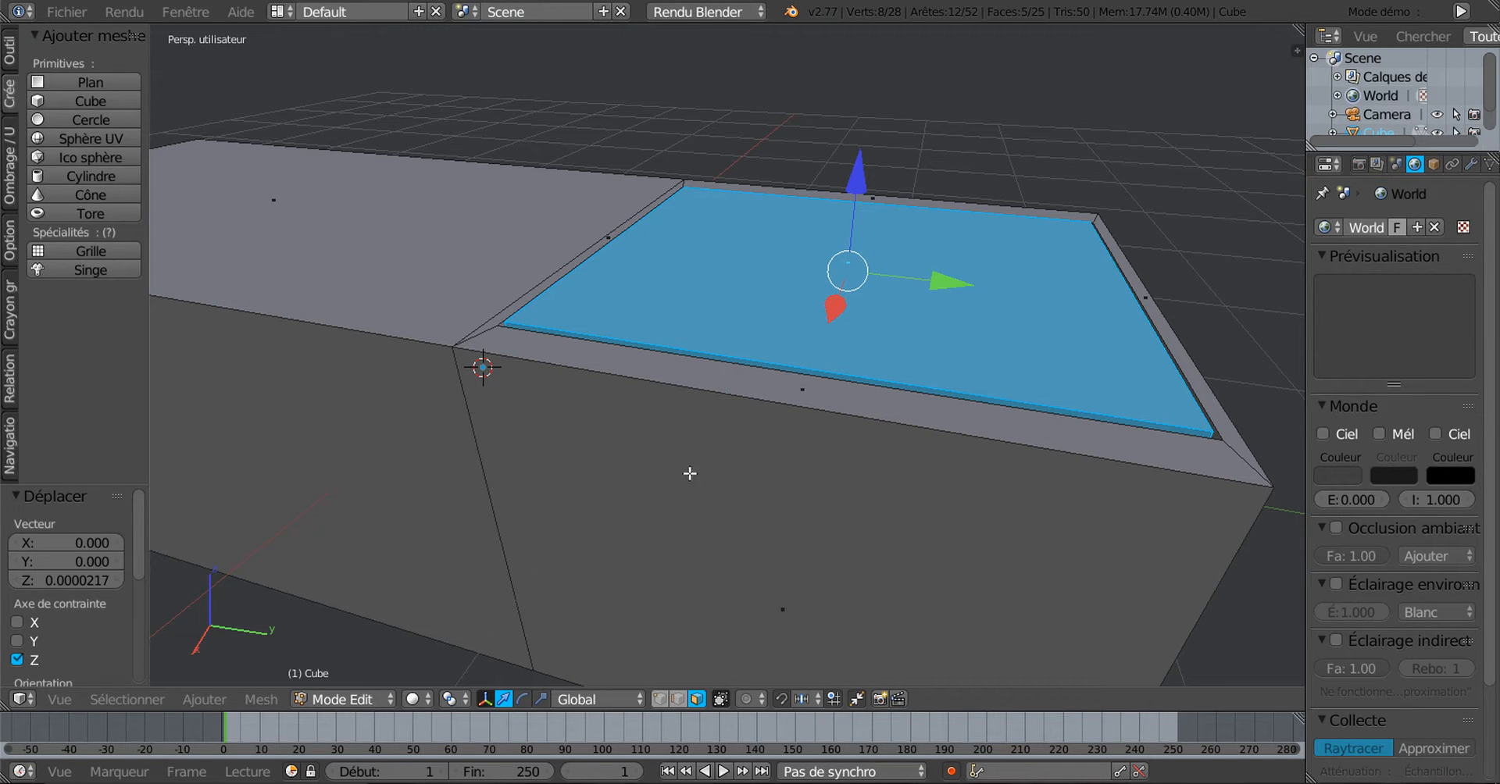
{"action": "key", "text": "KP_3"}
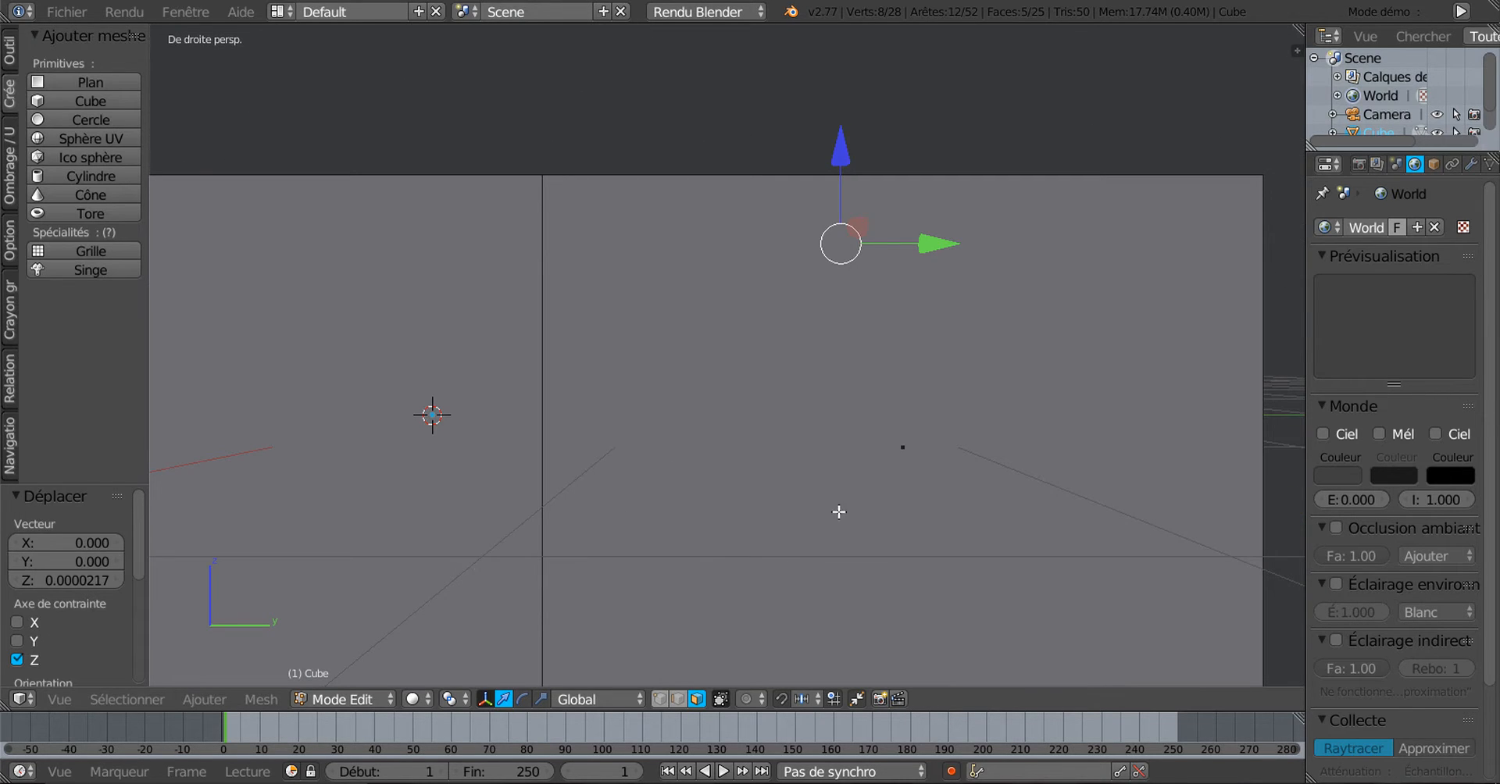
{"action": "middle_click_drag", "start_coordinate": [883, 439], "coordinate": [834, 518], "text": "shift"}
{"action": "key", "text": "r"}
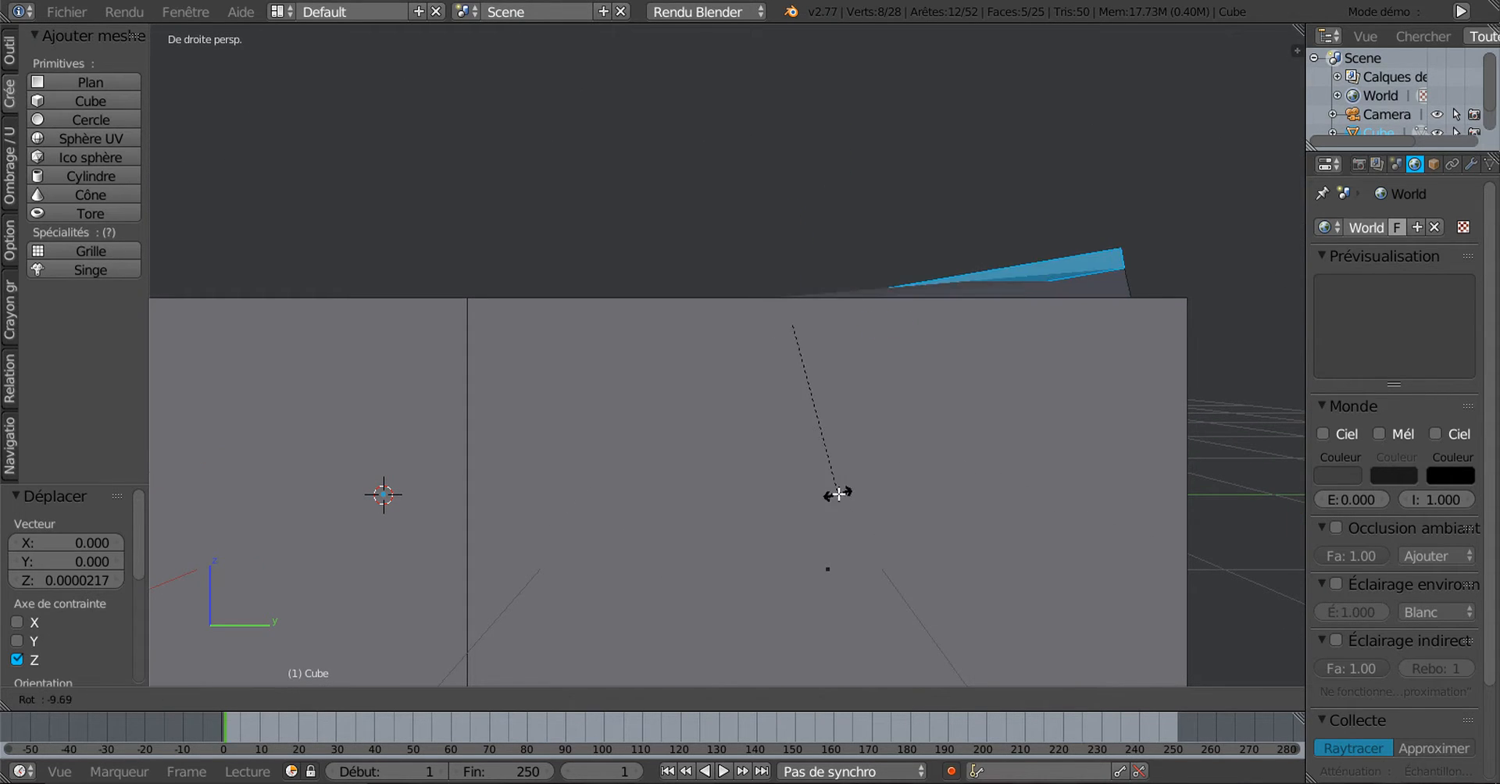
{"action": "left_click", "coordinate": [832, 528]}
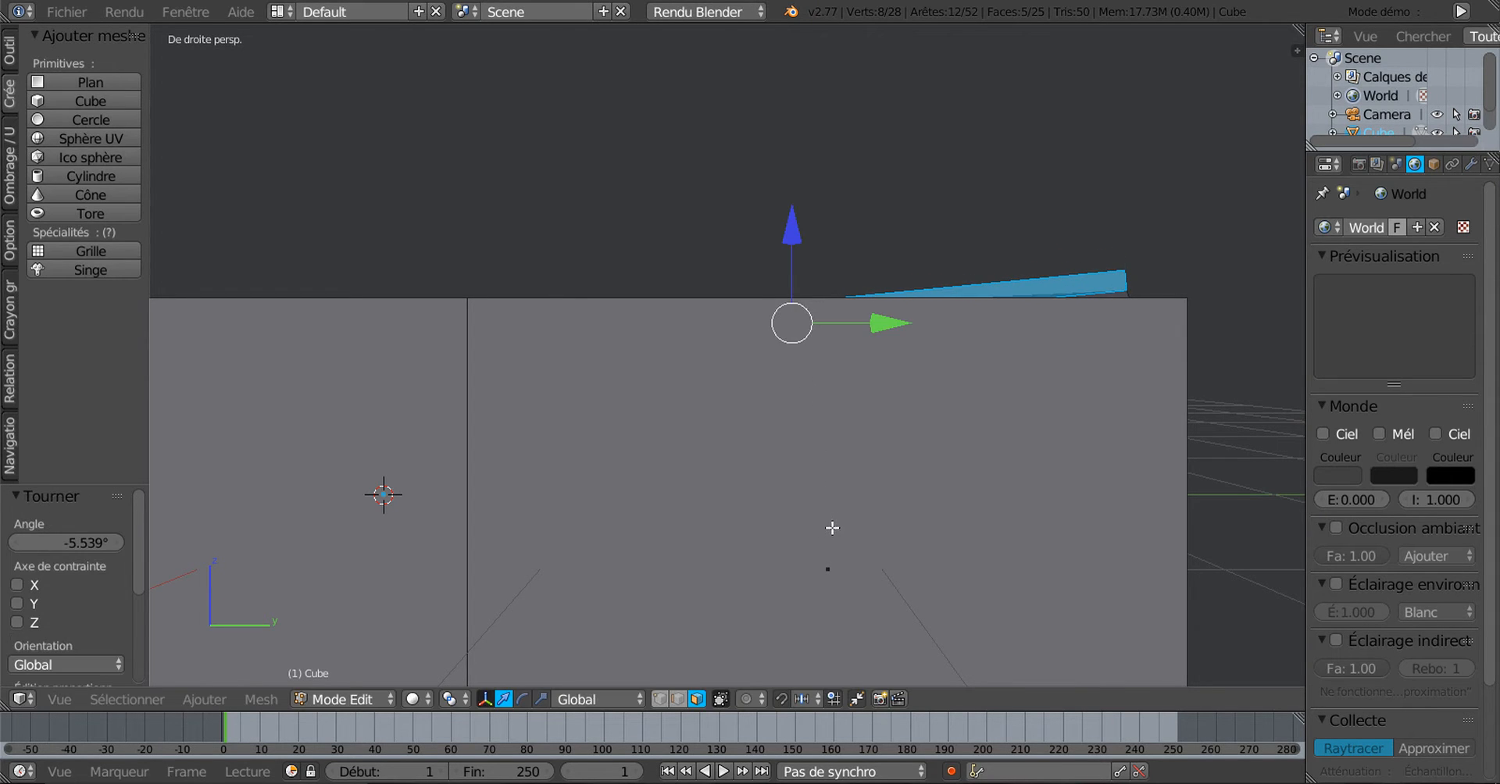
Stretch the tilted nail slab slightly along Y in the top view
{"action": "middle_click_drag", "start_coordinate": [1017, 393], "coordinate": [980, 412]}
{"action": "middle_click_drag", "start_coordinate": [582, 328], "coordinate": [545, 315]}
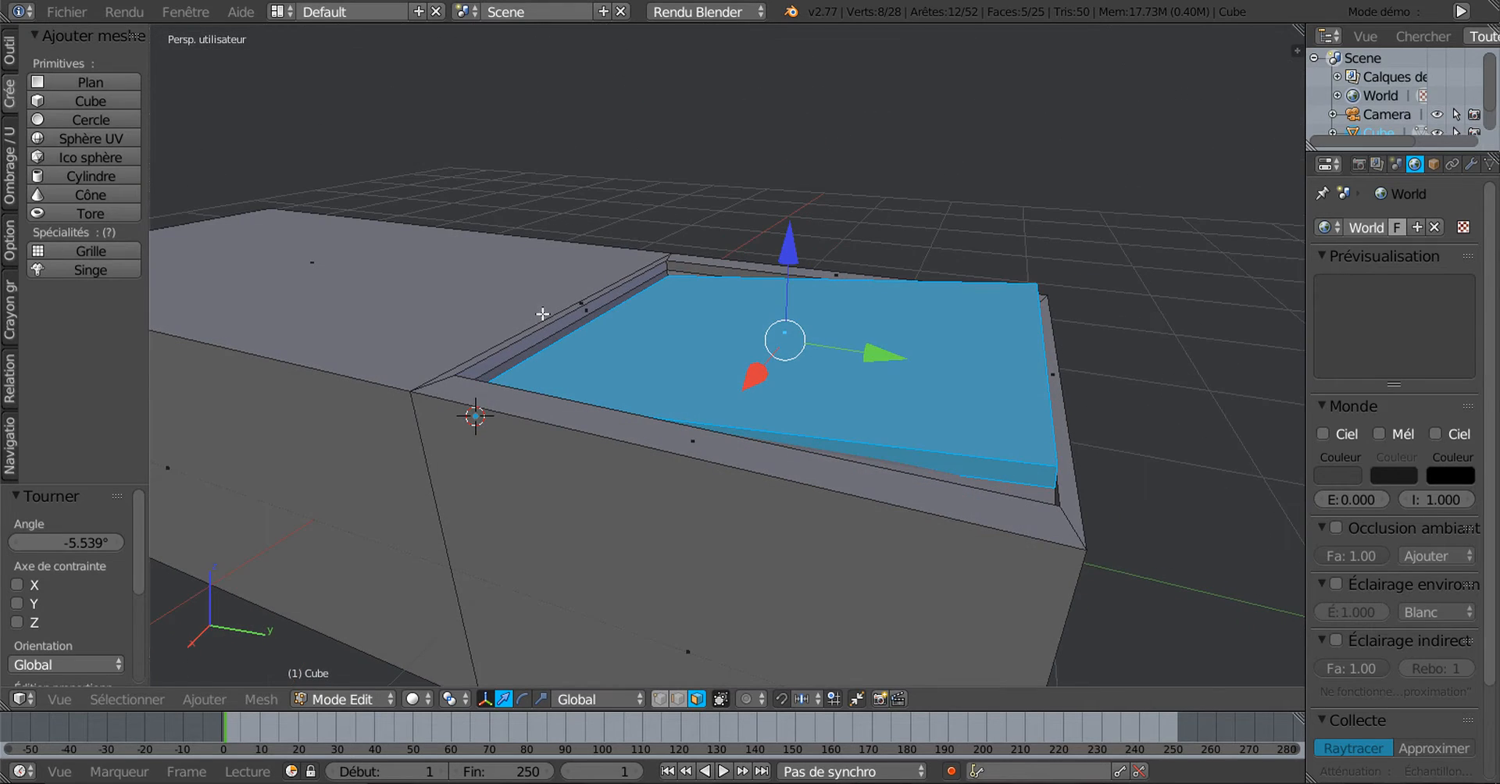
{"action": "left_click", "coordinate": [541, 699]}
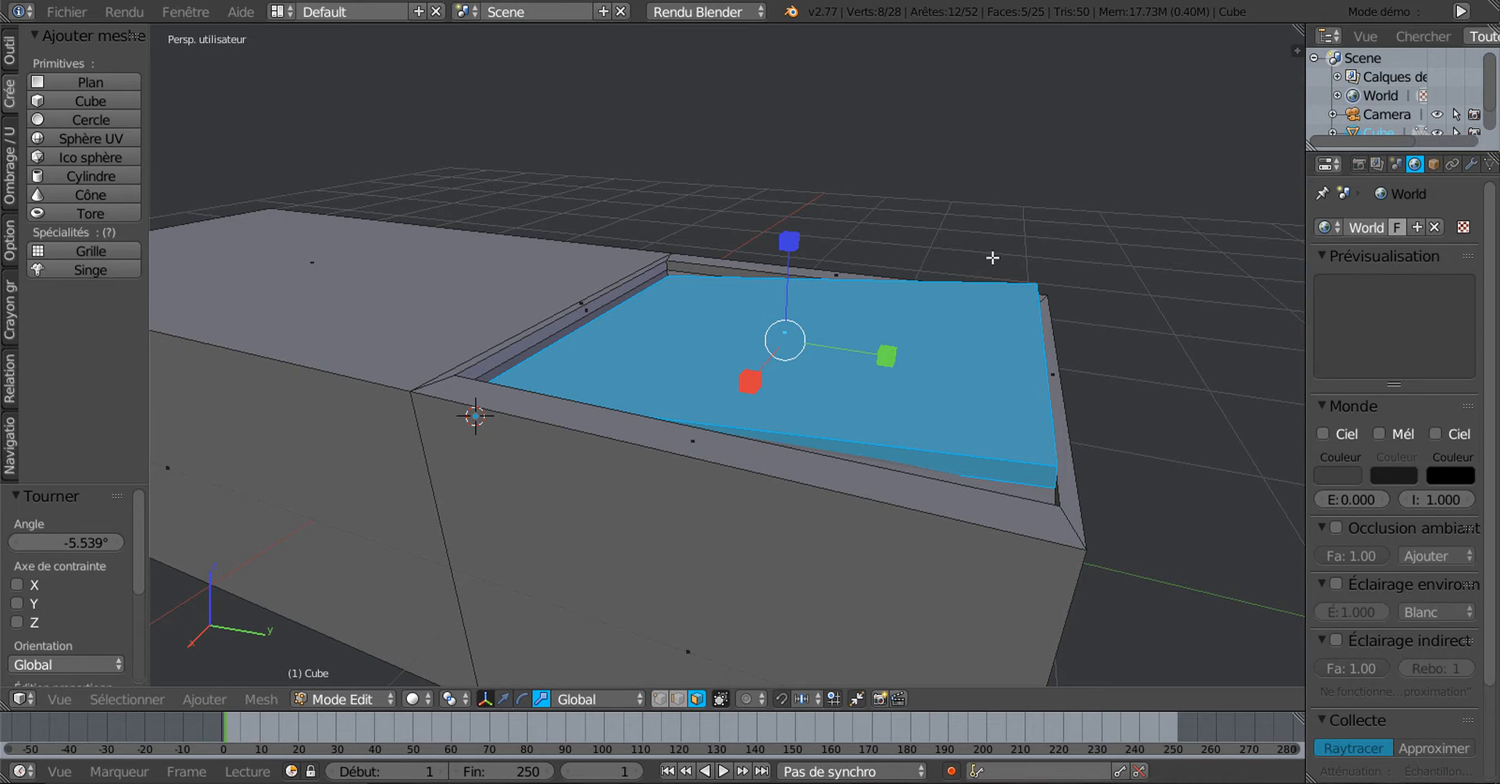
{"action": "key", "text": "KP_7"}
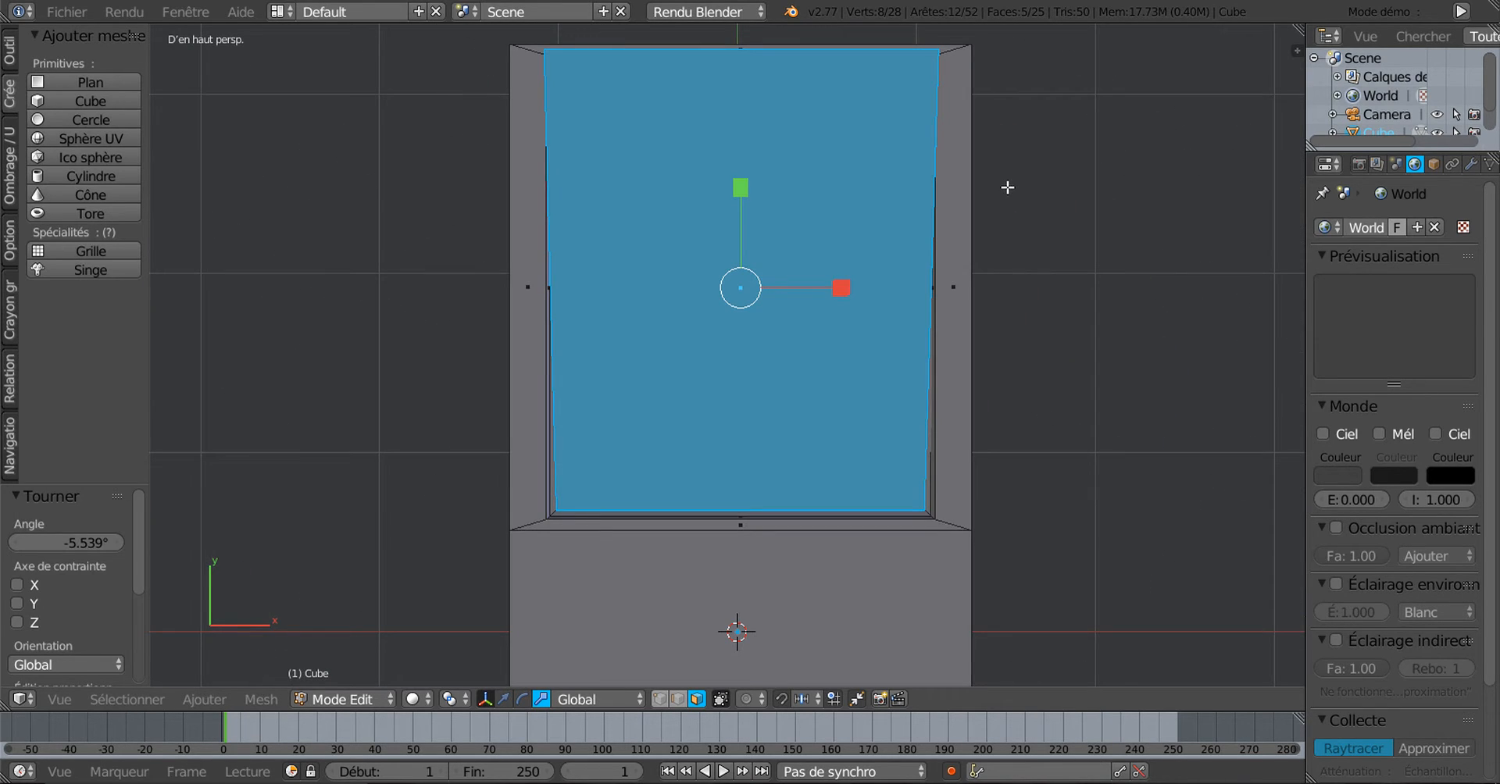
{"action": "left_click_drag", "start_coordinate": [743, 189], "coordinate": [743, 179]}
{"action": "middle_click_drag", "start_coordinate": [766, 192], "coordinate": [707, 256]}
Inspect the tilted nail slab and its recess from several sides in Object Mode, and return to Edit Mode
{"action": "key", "text": "Tab"}
{"action": "middle_click_drag", "start_coordinate": [654, 396], "coordinate": [633, 360]}
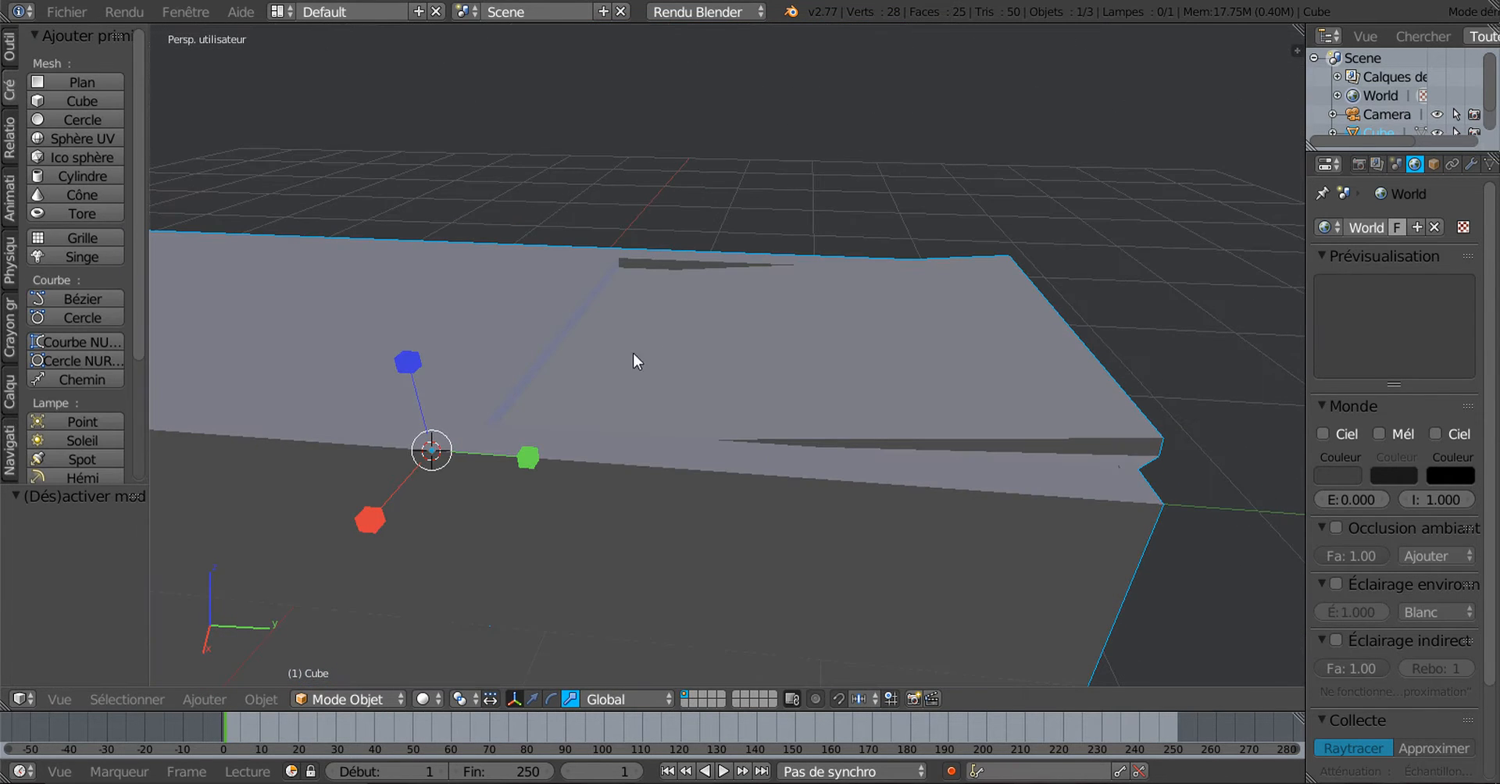
{"action": "key", "text": "Tab"}
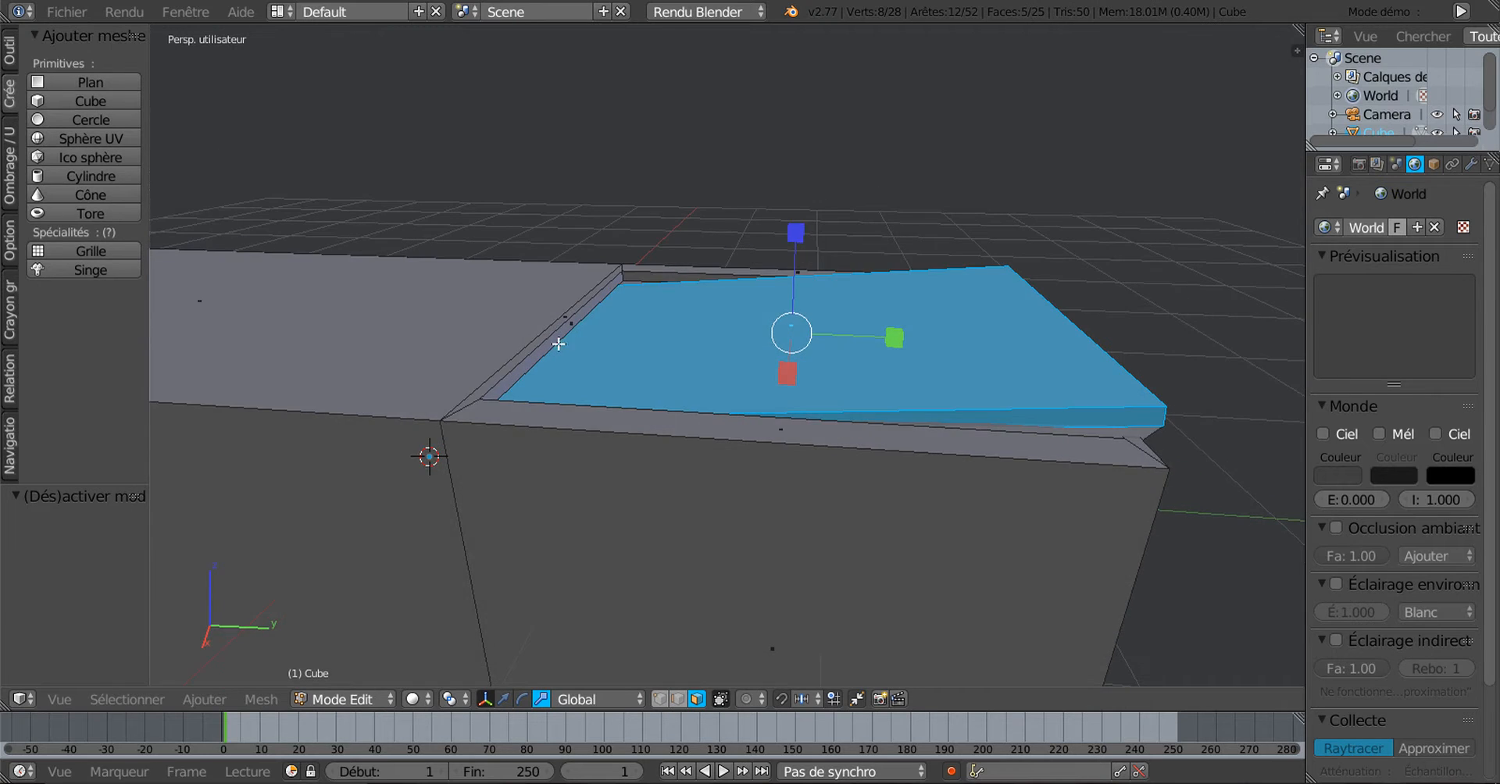
{"action": "key", "text": "Tab"}
{"action": "middle_click_drag", "start_coordinate": [638, 348], "coordinate": [905, 311]}
{"action": "middle_click_drag", "start_coordinate": [1106, 353], "coordinate": [1005, 424]}
{"action": "key", "text": "Tab"}
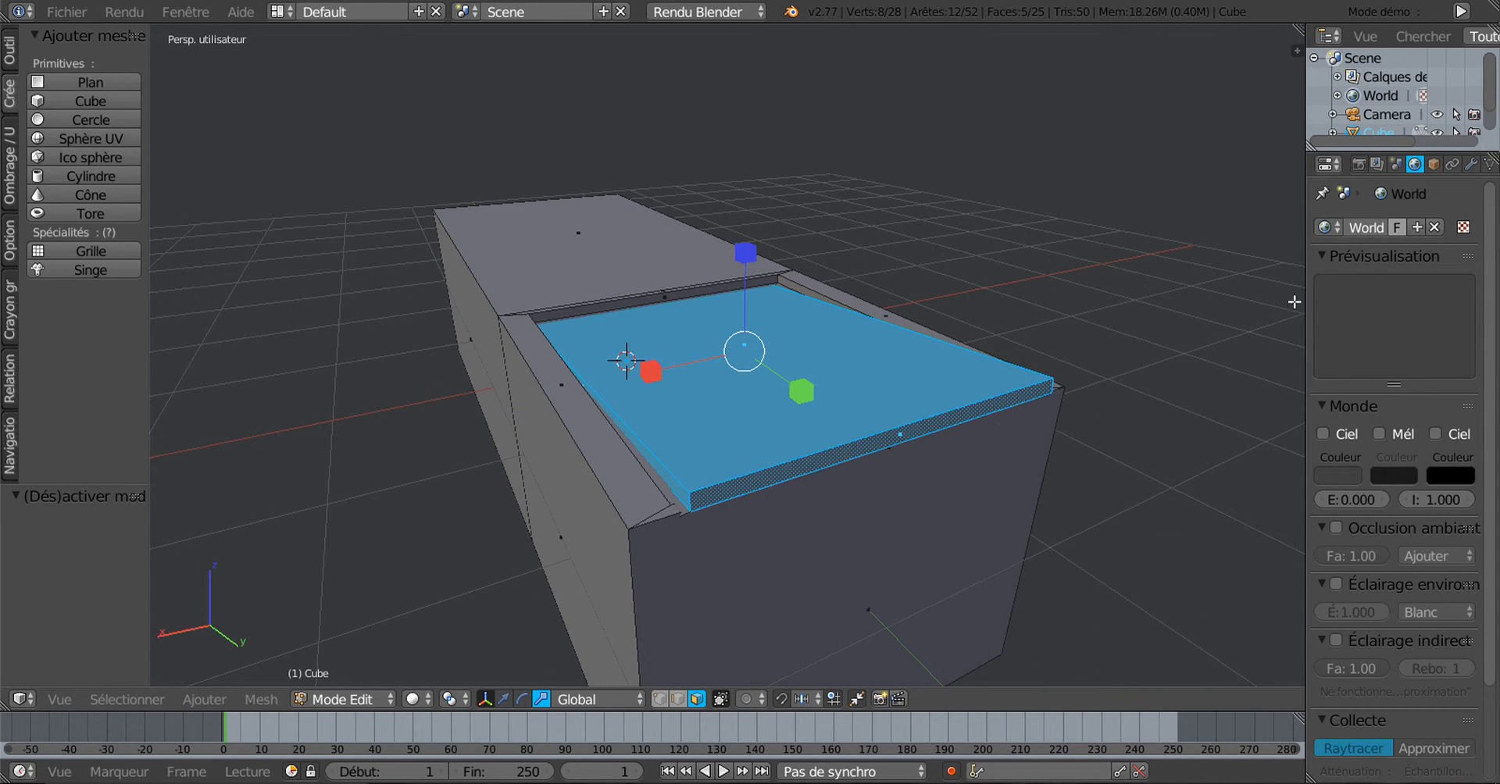
Add a Subdivision Surface modifier to the finger and set its viewport subdivisions to 3
{"action": "left_click_drag", "start_coordinate": [1305, 271], "coordinate": [1210, 271]}
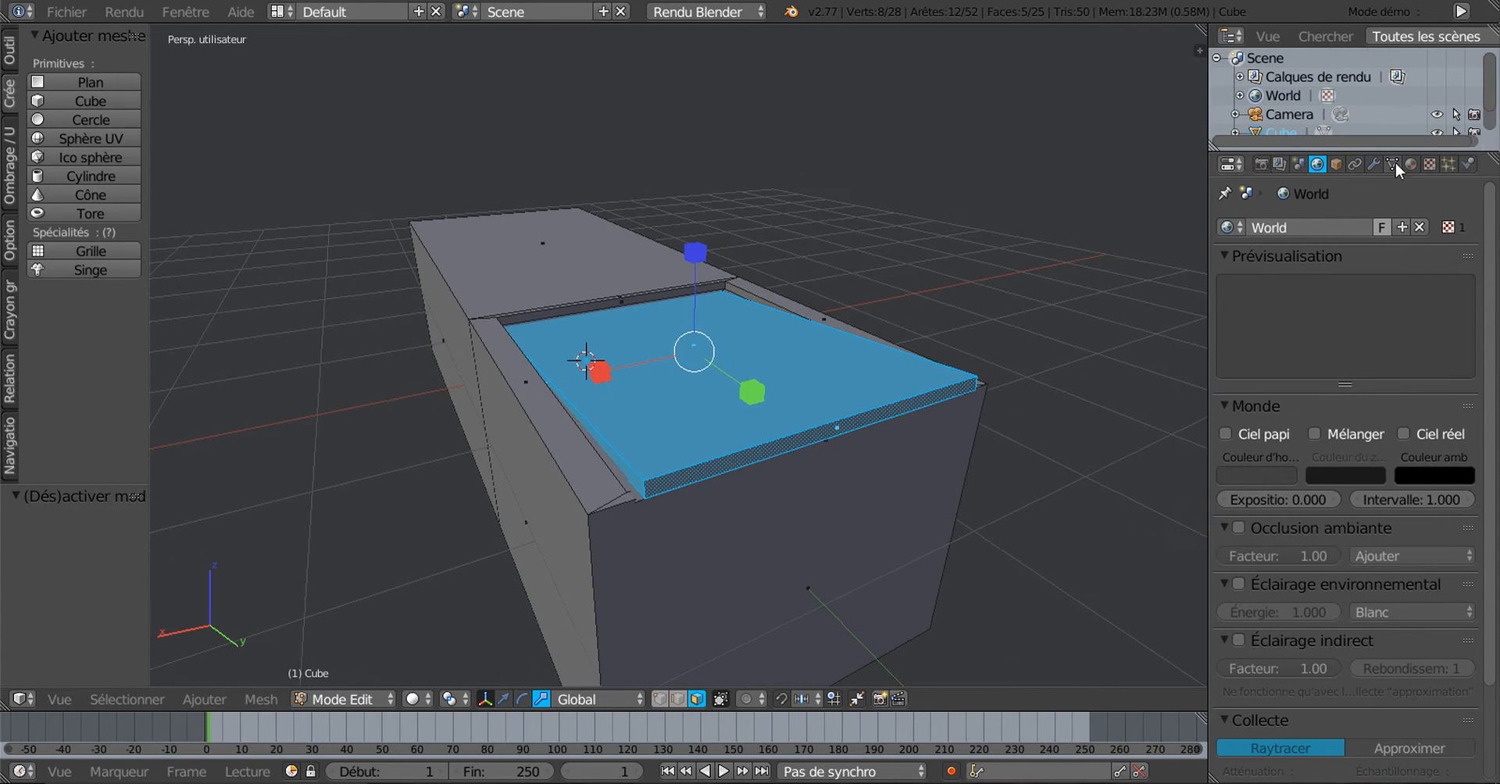
{"action": "left_click", "coordinate": [1373, 162]}
{"action": "left_click", "coordinate": [1357, 228]}
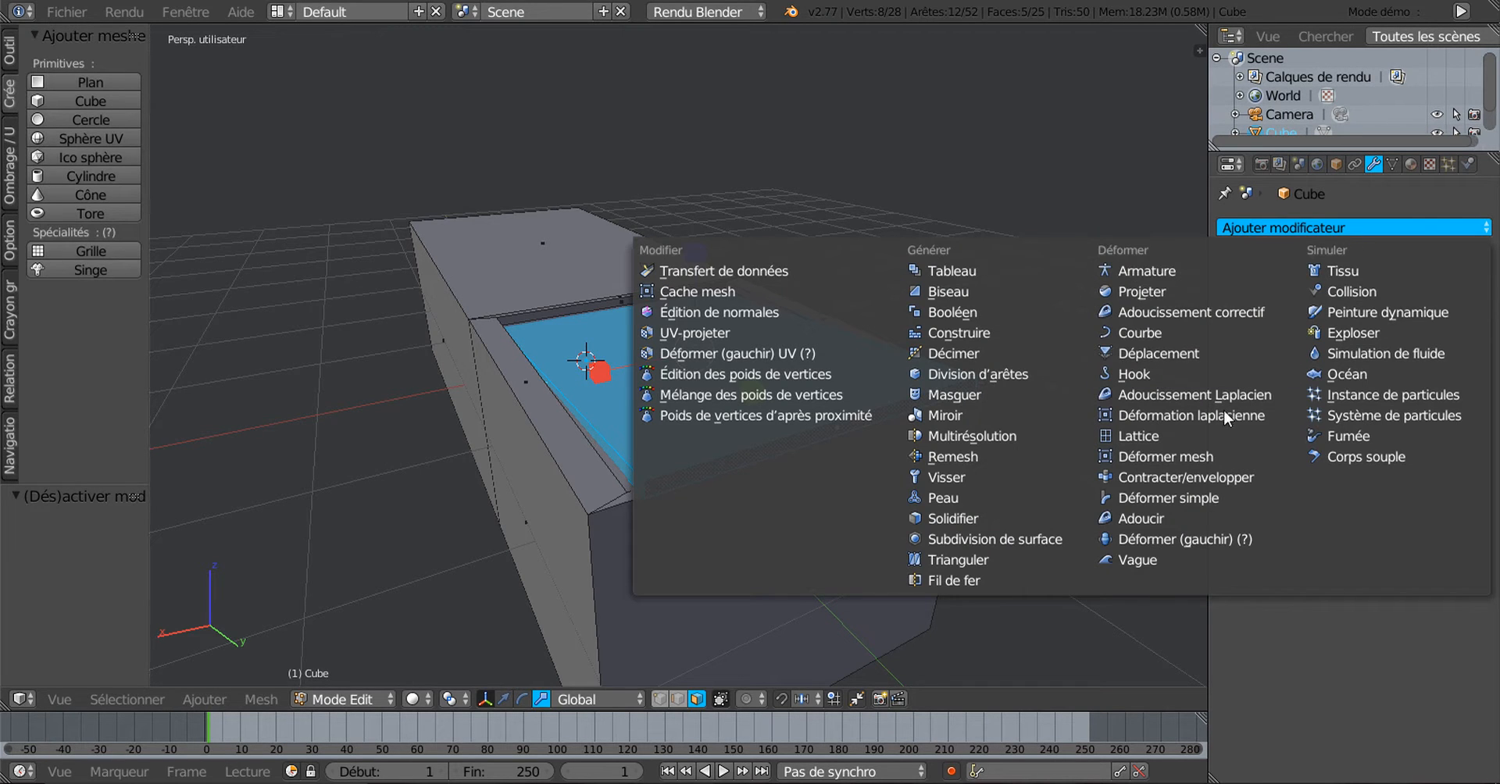
{"action": "left_click", "coordinate": [1010, 538]}
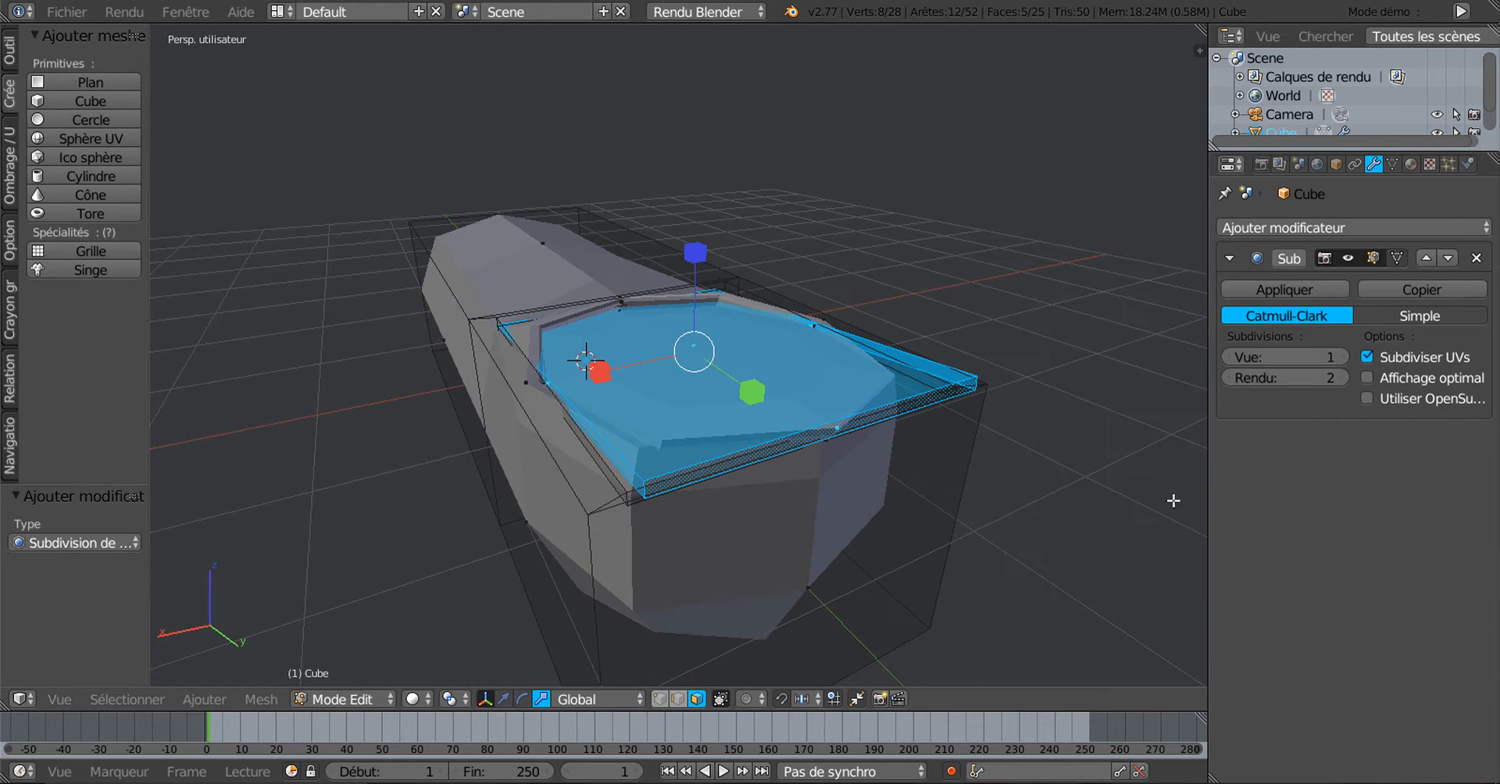
{"action": "left_click", "coordinate": [1339, 356]}
{"action": "left_click", "coordinate": [1339, 356]}
Apply smooth shading to the finger in Object Mode
{"action": "middle_click_drag", "start_coordinate": [1002, 460], "coordinate": [840, 498]}
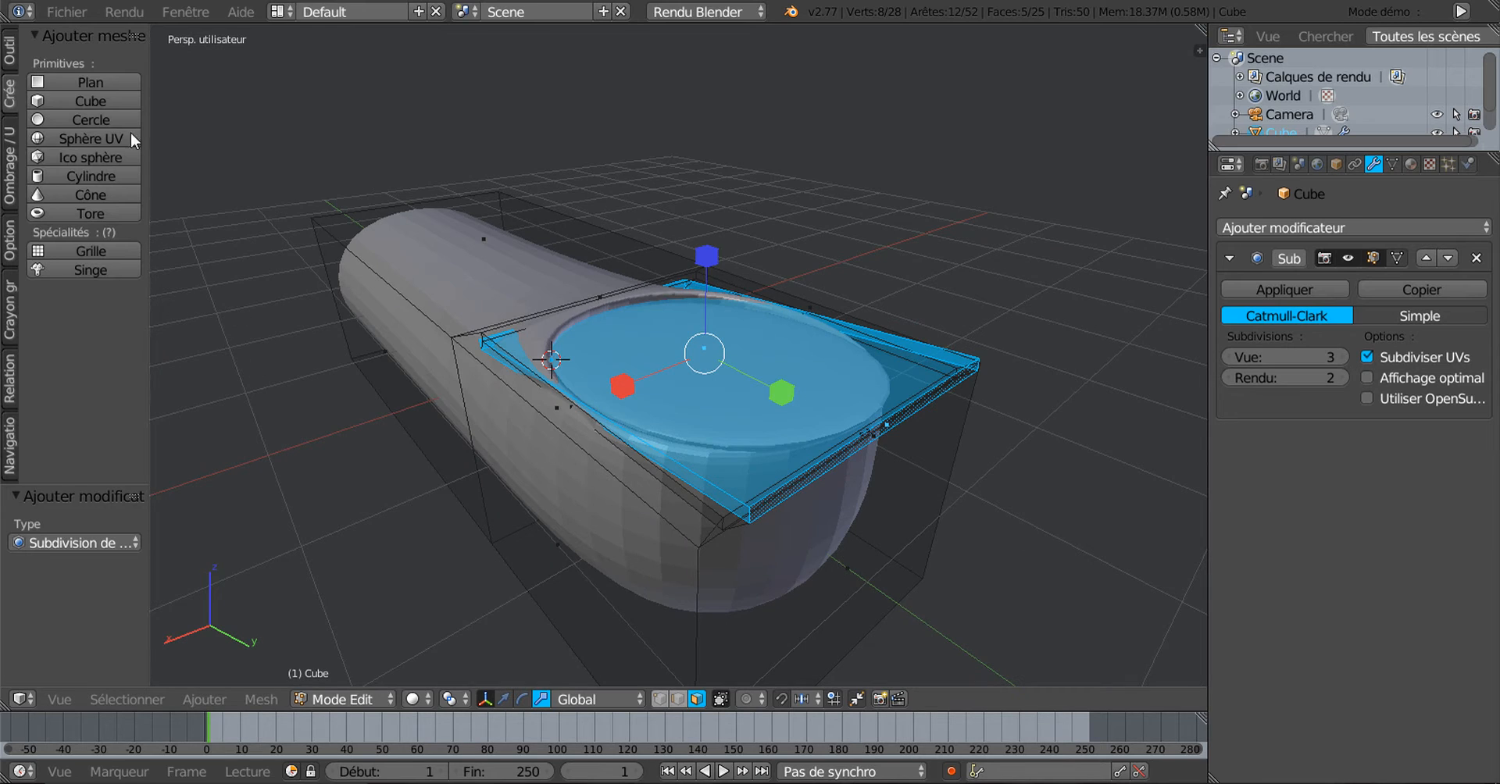
{"action": "key", "text": "Tab"}
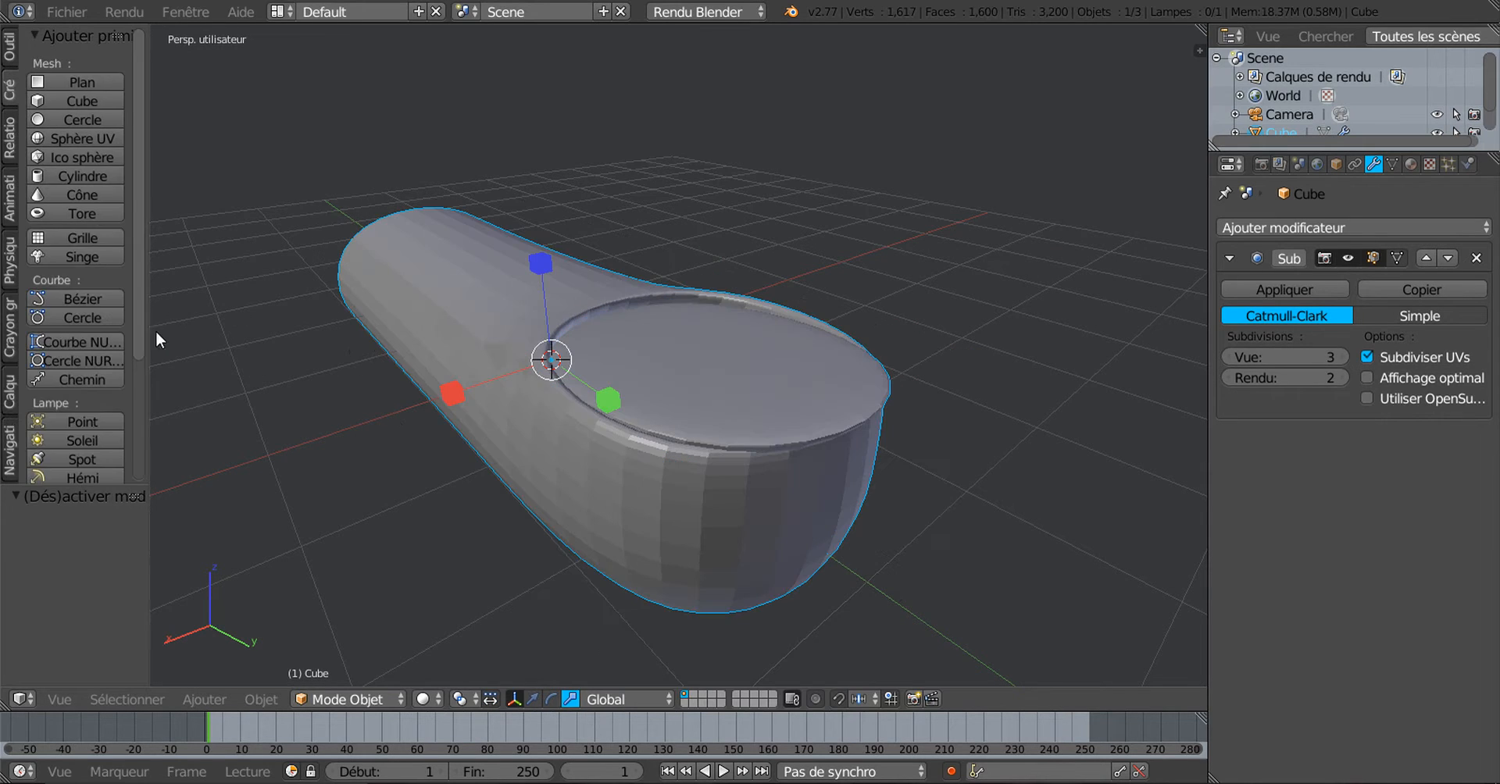
{"action": "left_click", "coordinate": [11, 51]}
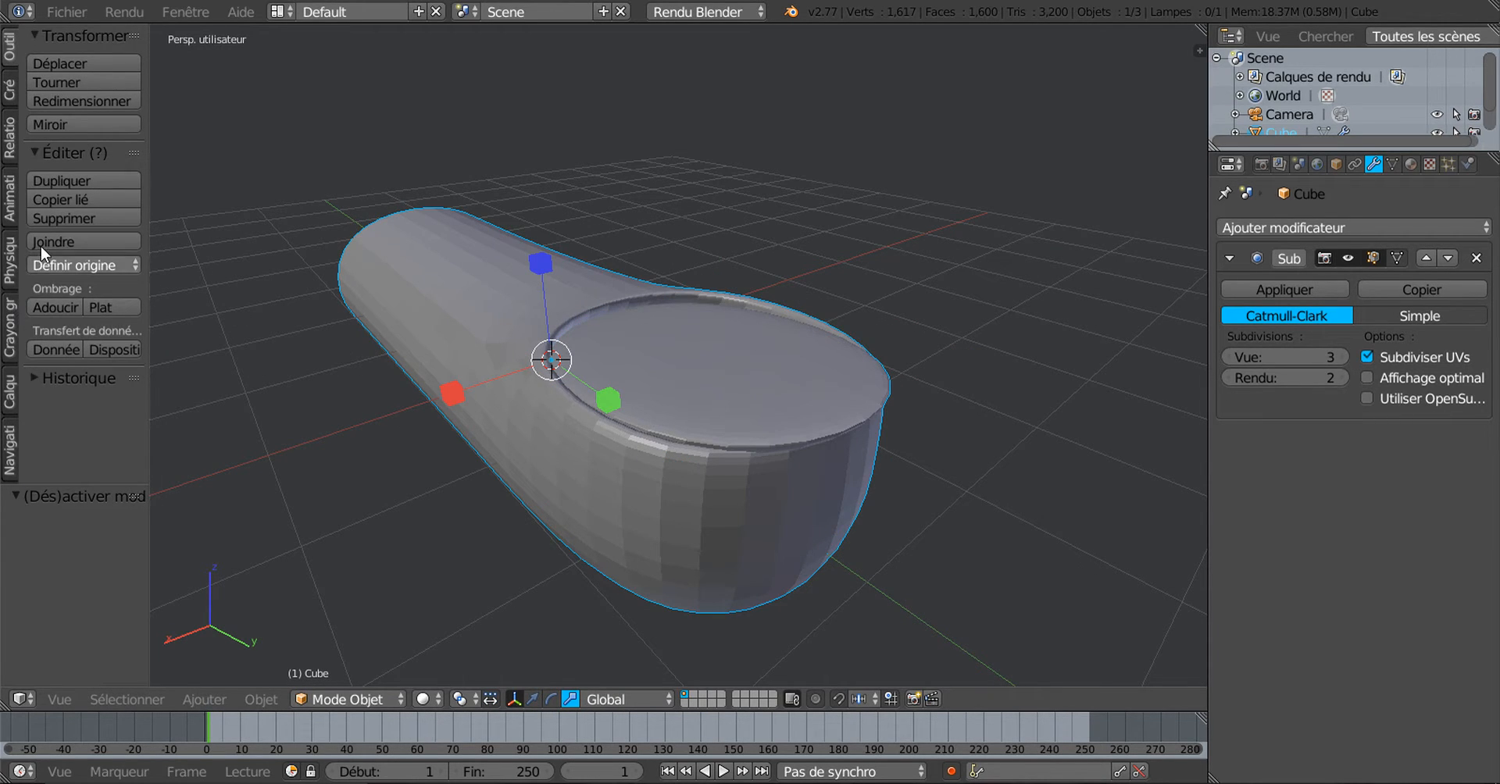
{"action": "left_click", "coordinate": [60, 303]}
{"action": "middle_click_drag", "start_coordinate": [583, 330], "coordinate": [542, 339]}
Add a single centred lengthwise loop cut through the finger and nail in Edit Mode
{"action": "key", "text": "Tab"}
{"action": "mouse_move", "coordinate": [701, 371]}
{"action": "middle_mouse_down"}
{"action": "mouse_move", "coordinate": [717, 397]}
{"action": "mouse_move", "coordinate": [695, 396]}
{"action": "middle_mouse_up"}
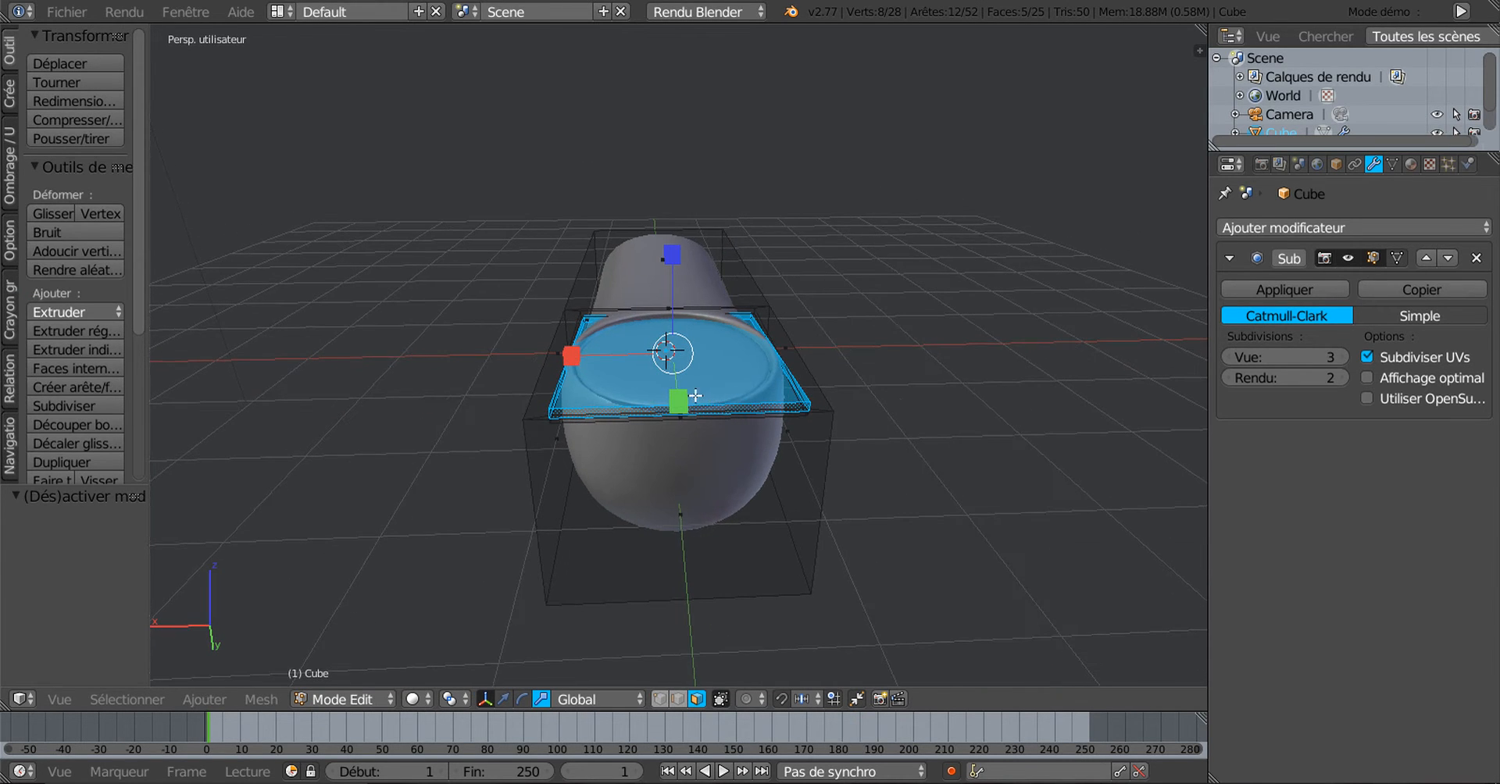
{"action": "scroll", "coordinate": [690, 363], "scroll_direction": "up", "scroll_amount": 2}
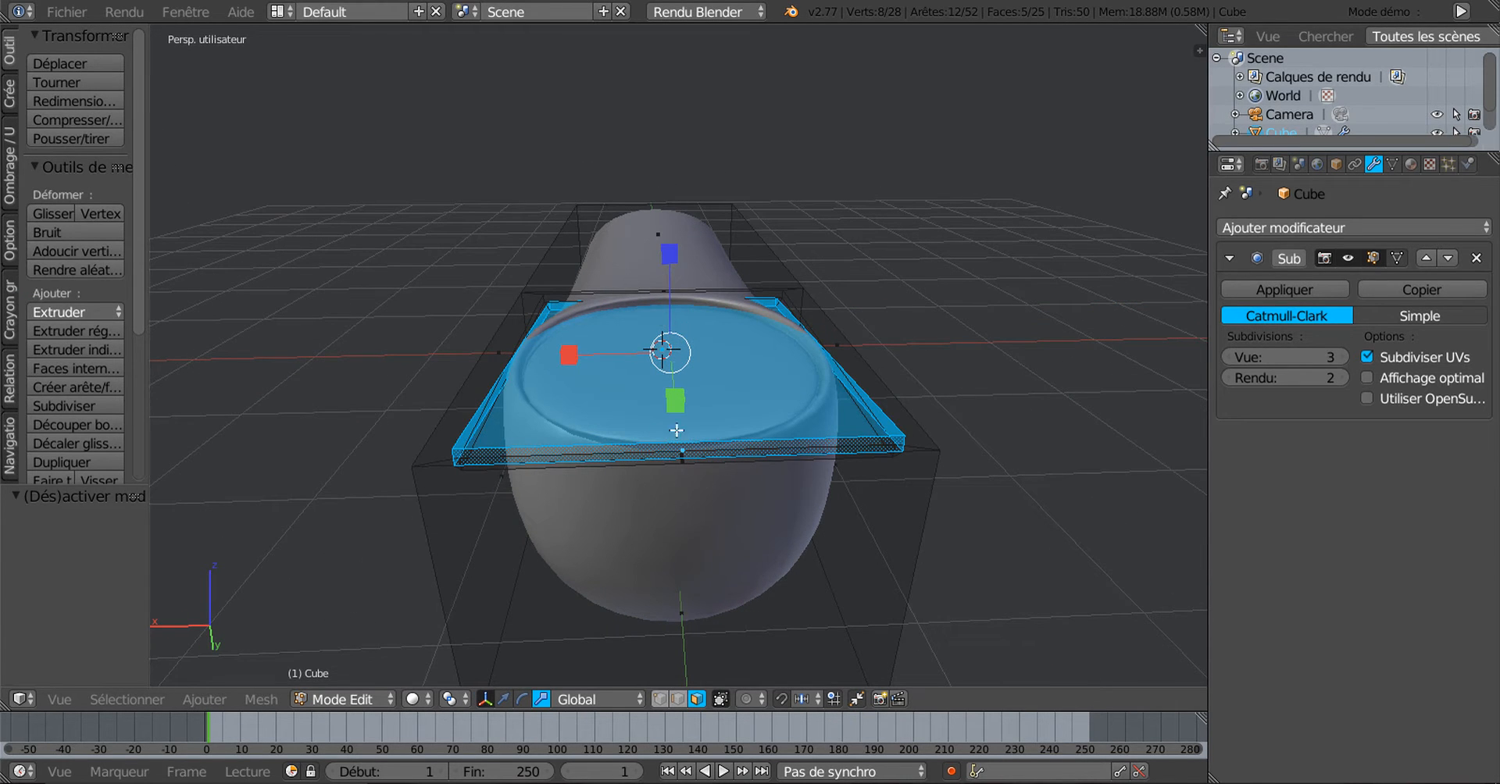
{"action": "key", "text": "ctrl+r"}
{"action": "left_click", "coordinate": [676, 301]}
{"action": "right_click", "coordinate": [674, 301]}
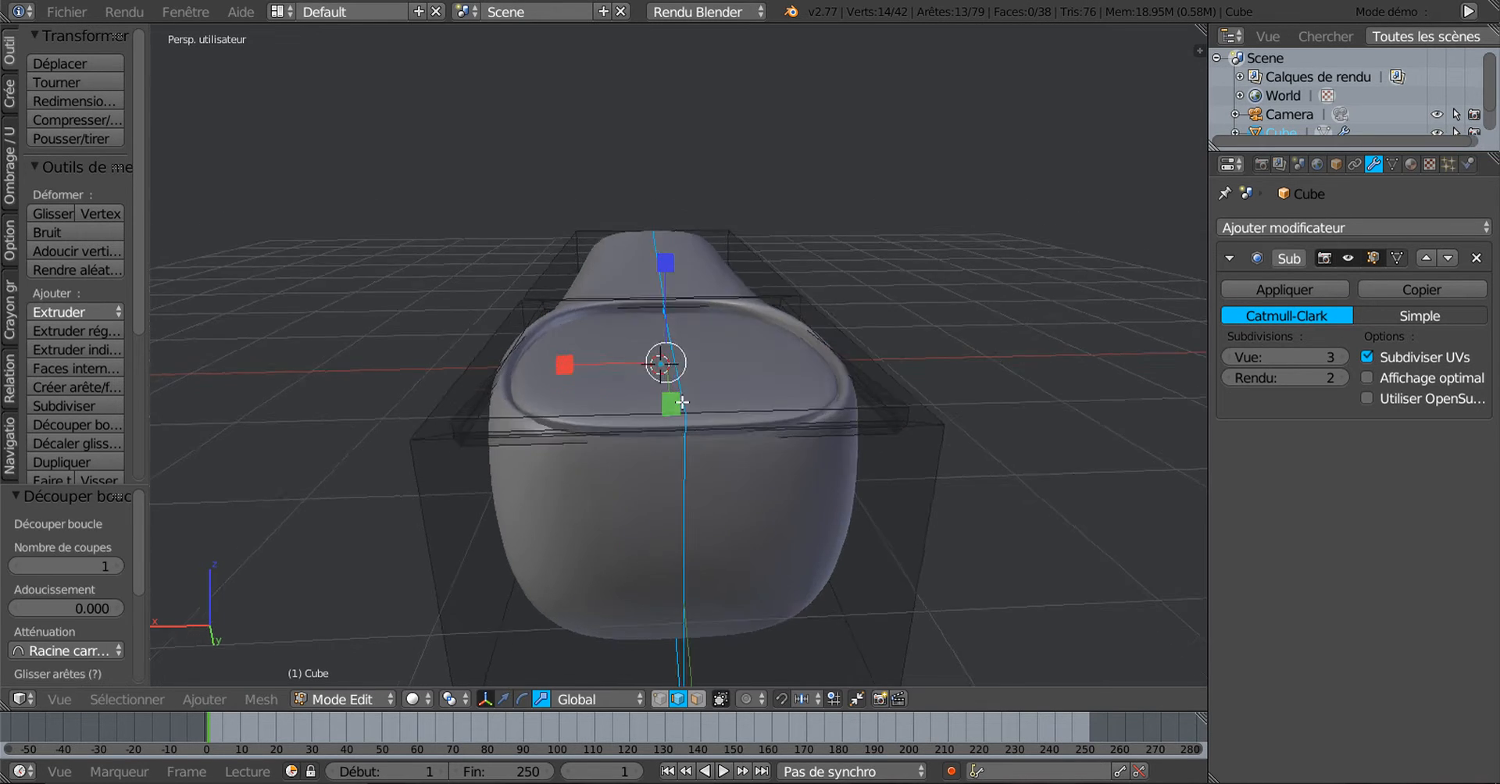
In wireframe with vertex selection, deselect the lower centre vertices so only the finger's and nail's upper centre line stays selected
{"action": "scroll", "coordinate": [687, 422], "scroll_direction": "down", "scroll_amount": 2}
{"action": "key", "text": "z"}
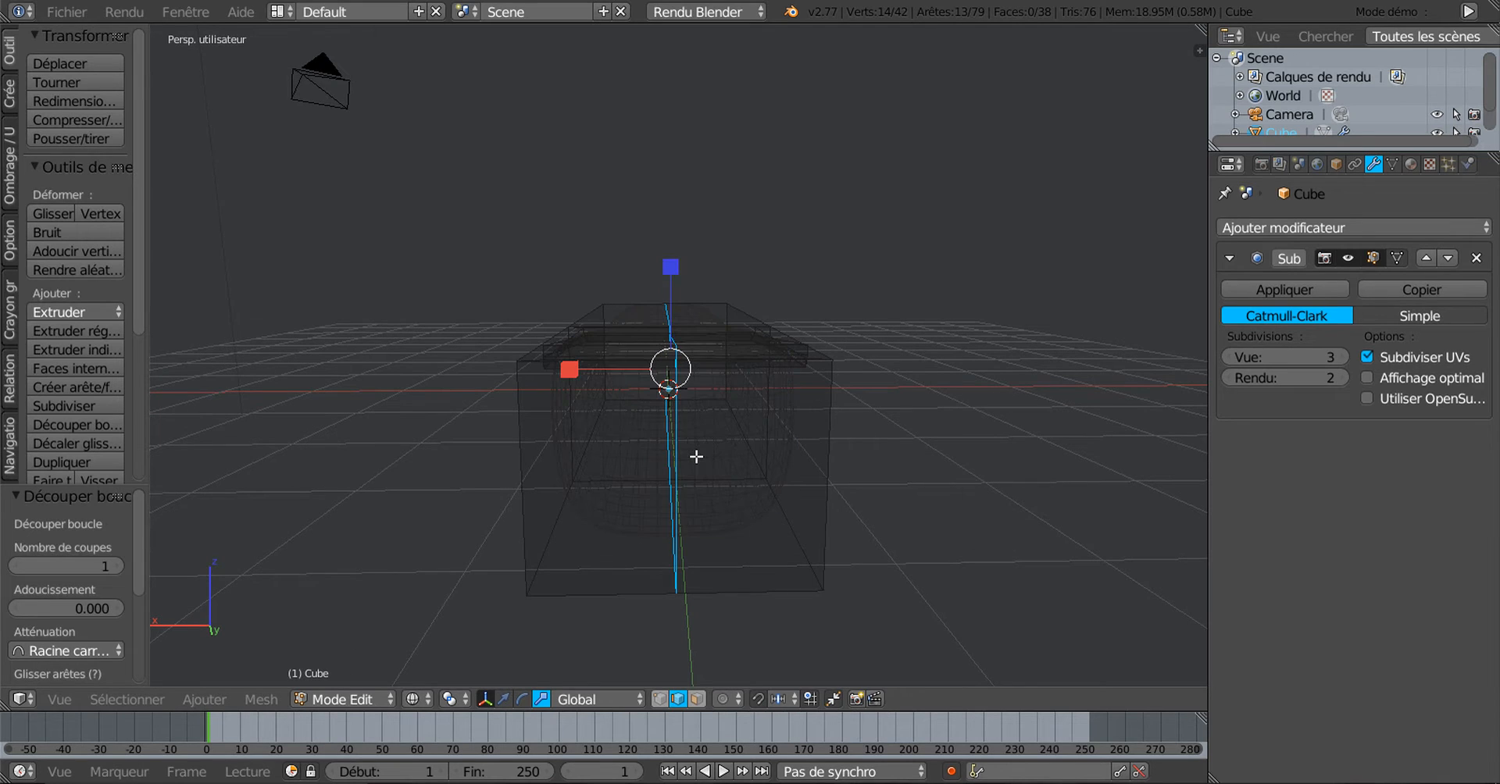
{"action": "left_click", "coordinate": [660, 699]}
{"action": "middle_click_drag", "start_coordinate": [713, 613], "coordinate": [710, 599]}
{"action": "key", "text": "c"}
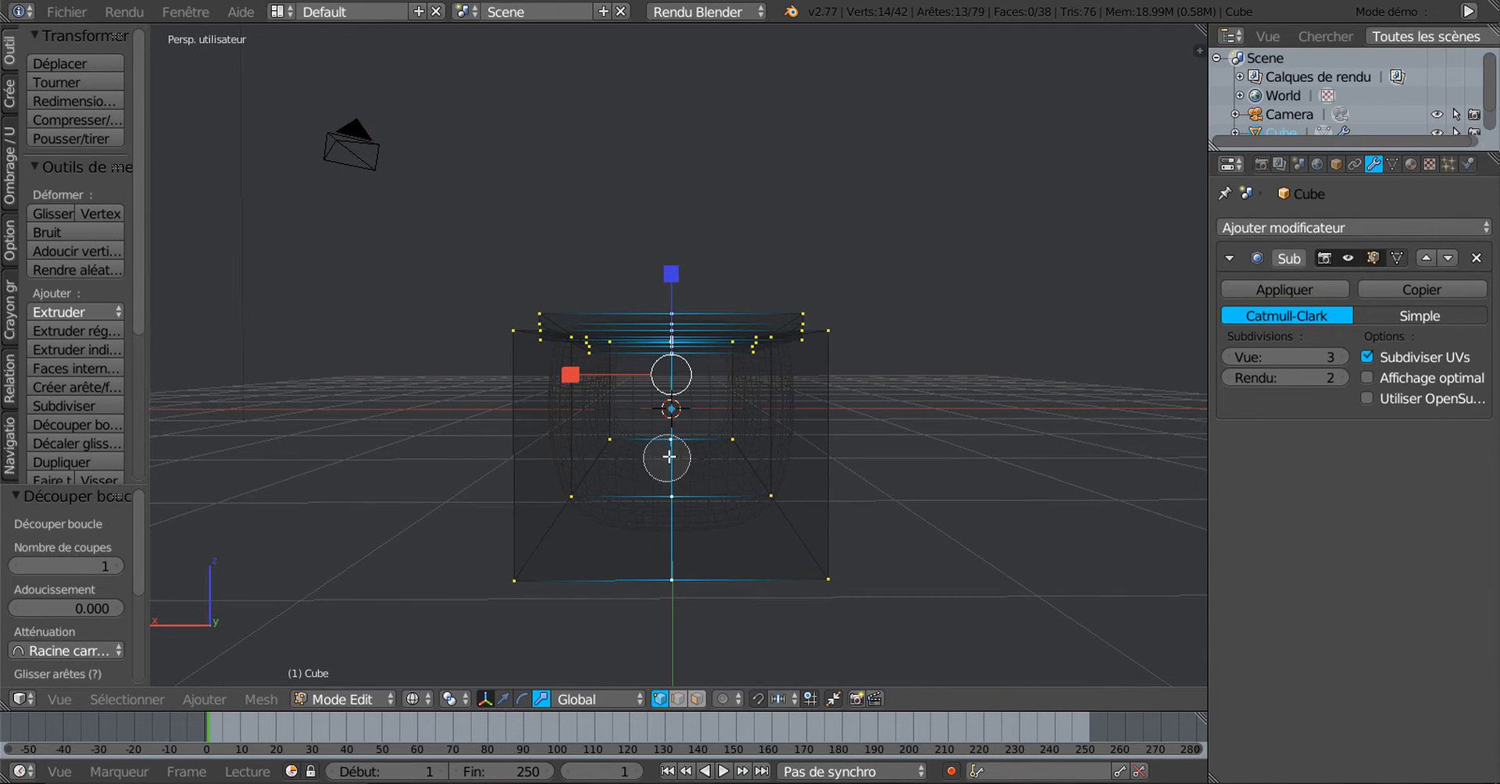
{"action": "mouse_move", "coordinate": [669, 460]}
{"action": "middle_mouse_down"}
{"action": "mouse_move", "coordinate": [666, 569]}
{"action": "mouse_move", "coordinate": [669, 540]}
{"action": "middle_mouse_up"}
{"action": "key", "text": "Escape"}
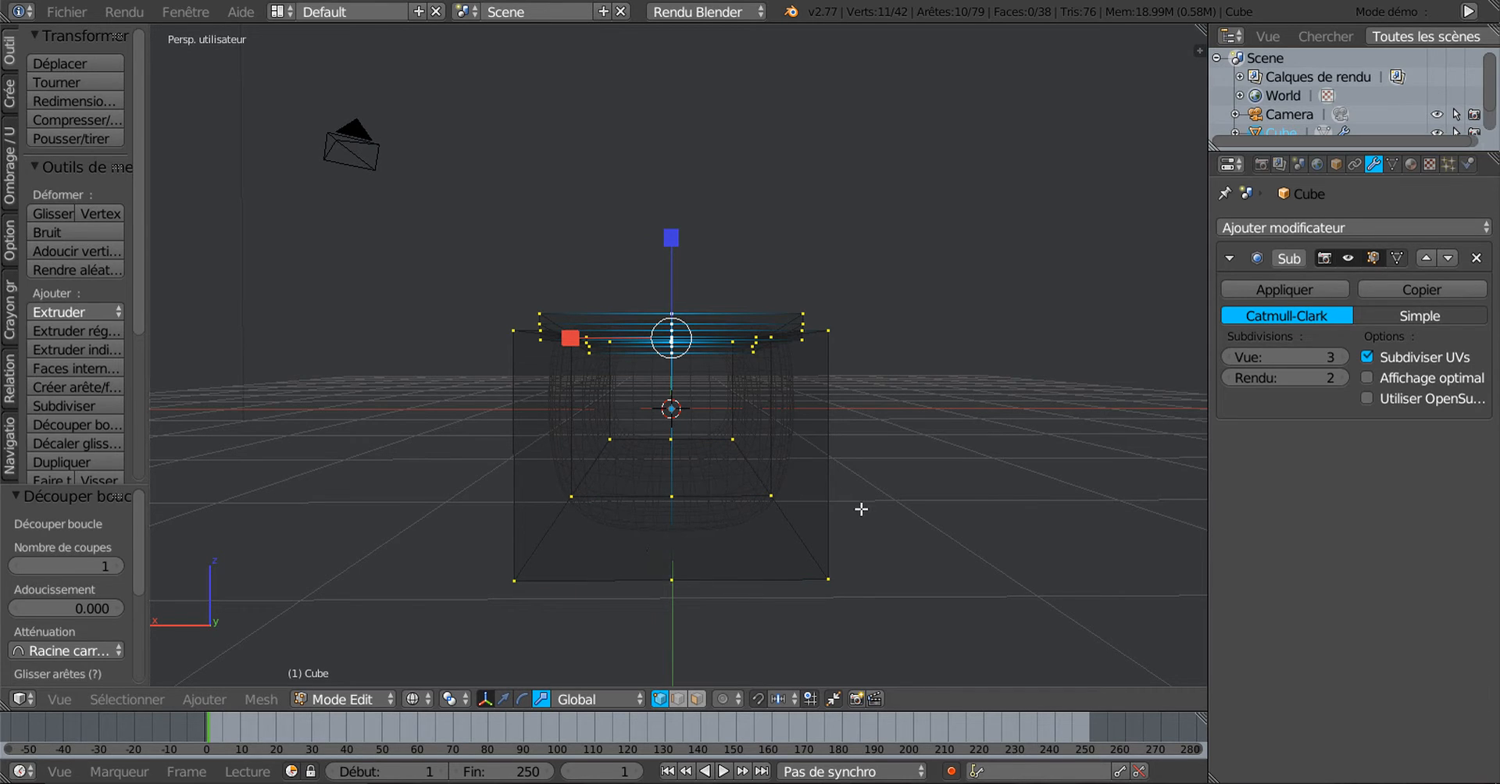
Raise the selected upper centre line along Z to arch the finger and nail, then fine-tune it by -0.011
{"action": "left_click", "coordinate": [504, 699]}
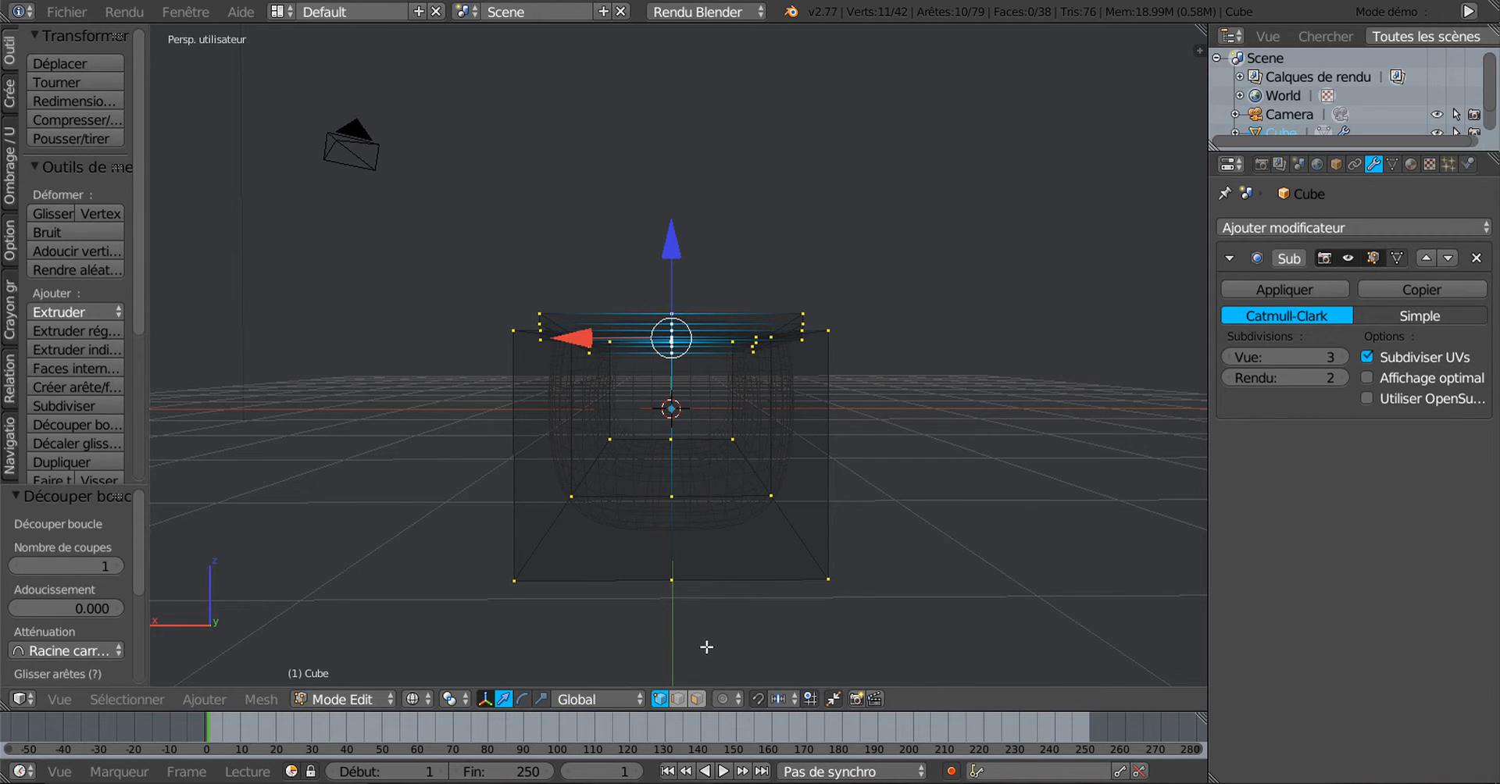
{"action": "key", "text": "z"}
{"action": "middle_click_drag", "start_coordinate": [787, 605], "coordinate": [787, 619]}
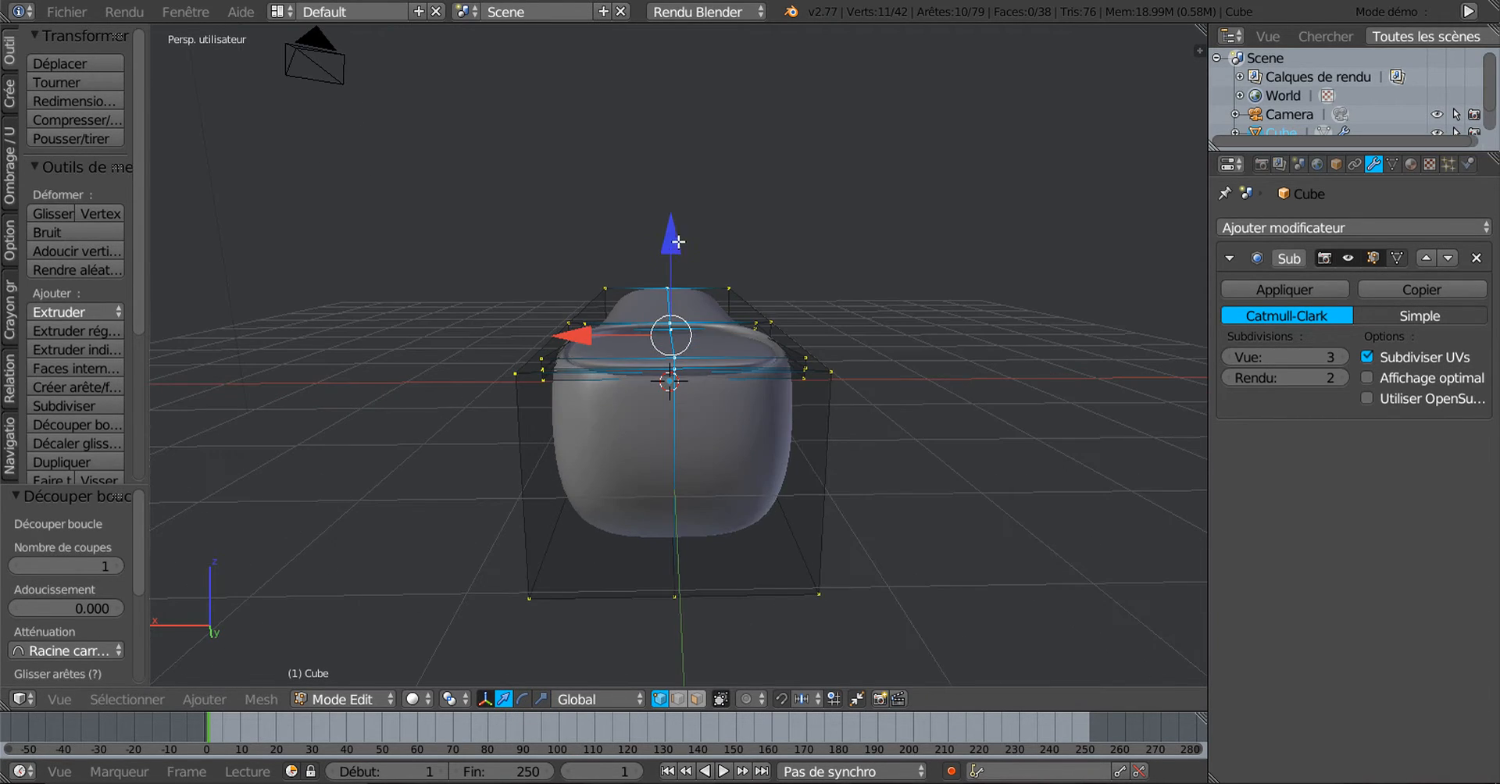
{"action": "left_click_drag", "start_coordinate": [677, 242], "coordinate": [685, 185]}
{"action": "middle_click_drag", "start_coordinate": [755, 263], "coordinate": [829, 351]}
{"action": "mouse_move", "coordinate": [658, 238]}
{"action": "left_mouse_down"}
{"action": "mouse_move", "coordinate": [656, 293]}
{"action": "mouse_move", "coordinate": [660, 240]}
{"action": "left_mouse_up"}
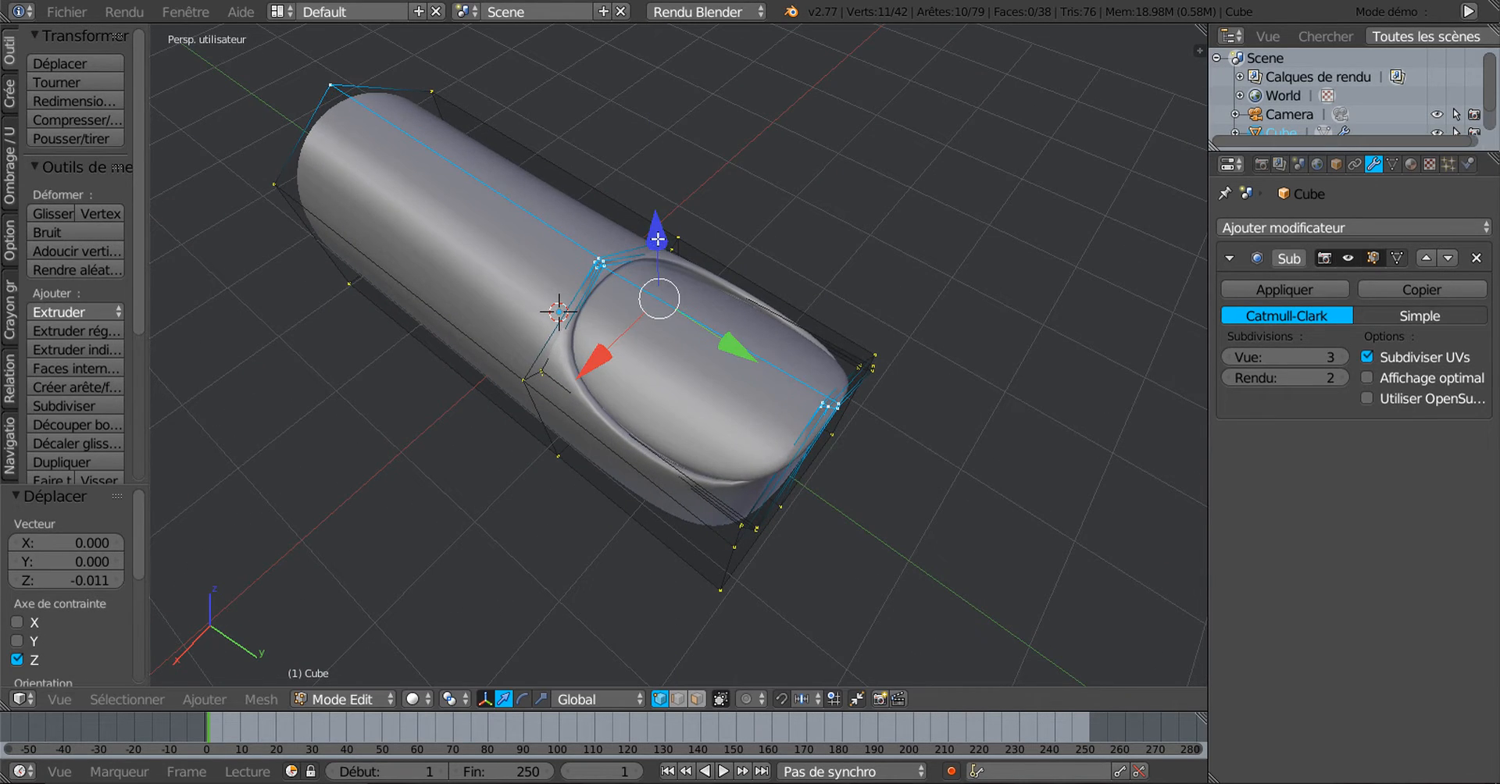
Examine the arched finger's profile and the nail's slope from the right side in Object Mode
{"action": "mouse_move", "coordinate": [660, 240]}
{"action": "middle_mouse_down"}
{"action": "mouse_move", "coordinate": [630, 289]}
{"action": "mouse_move", "coordinate": [639, 258]}
{"action": "middle_mouse_up"}
{"action": "middle_click_drag", "start_coordinate": [751, 295], "coordinate": [970, 337]}
{"action": "key", "text": "Tab"}
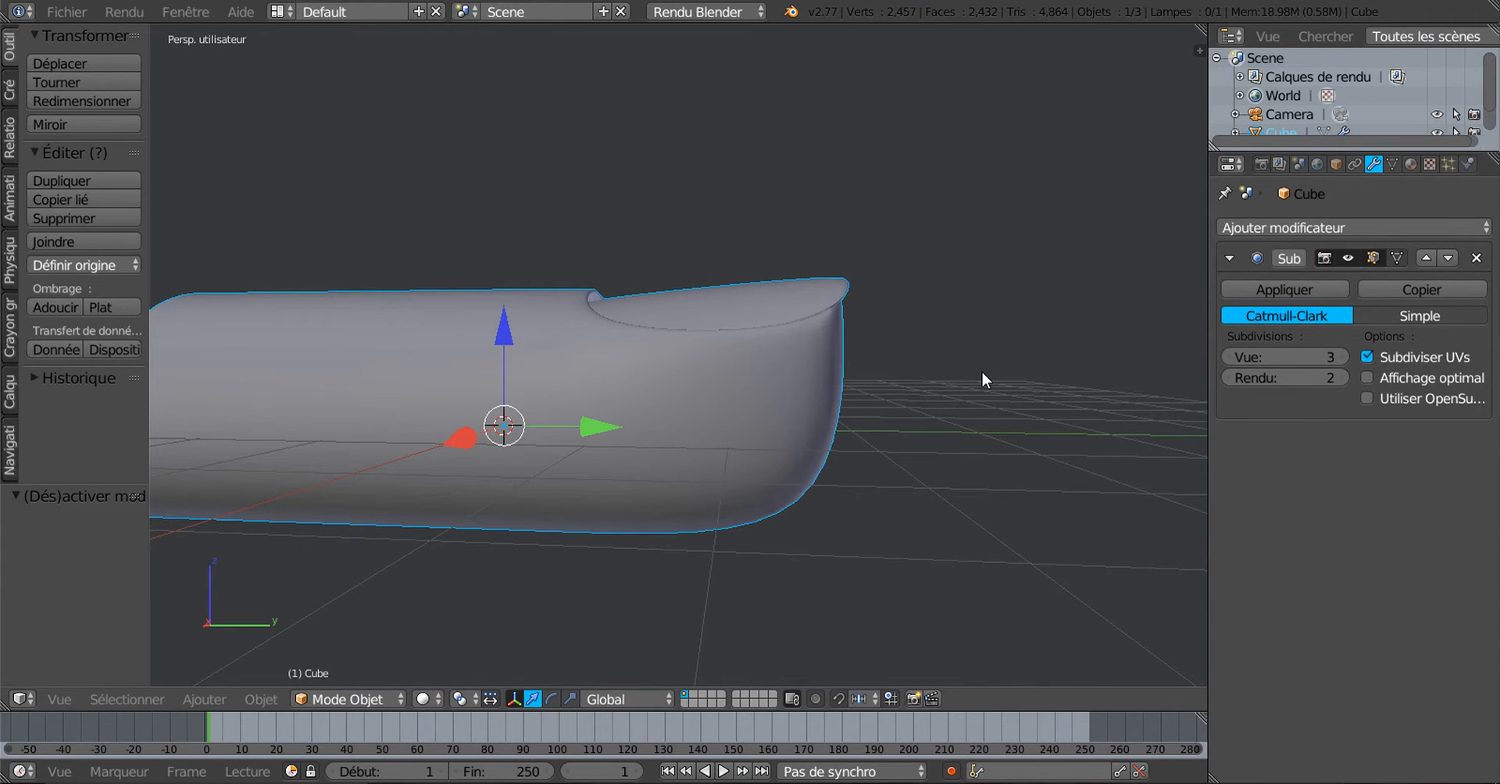
{"action": "key", "text": "KP_3"}
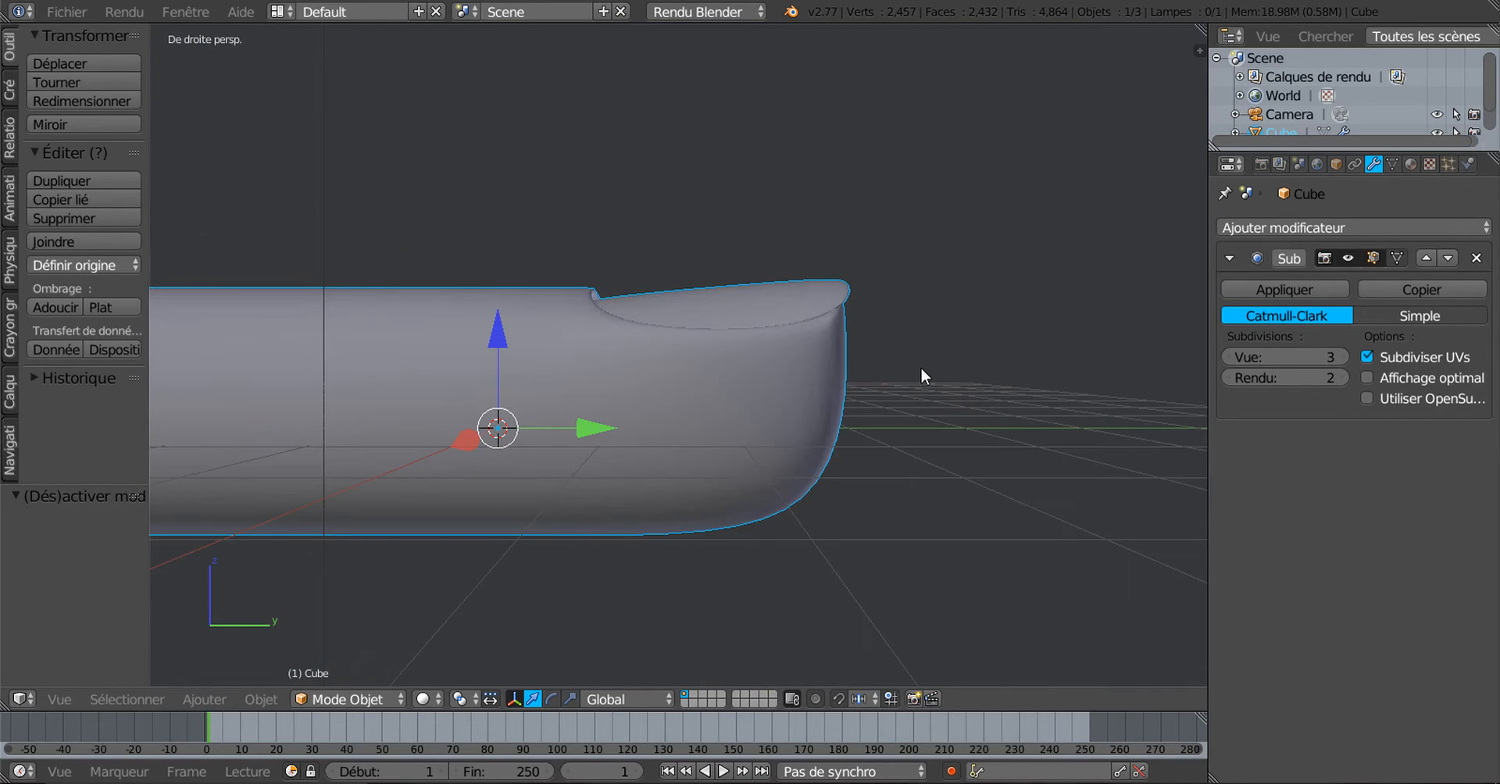
{"action": "middle_click_drag", "start_coordinate": [864, 392], "coordinate": [945, 403], "text": "shift"}
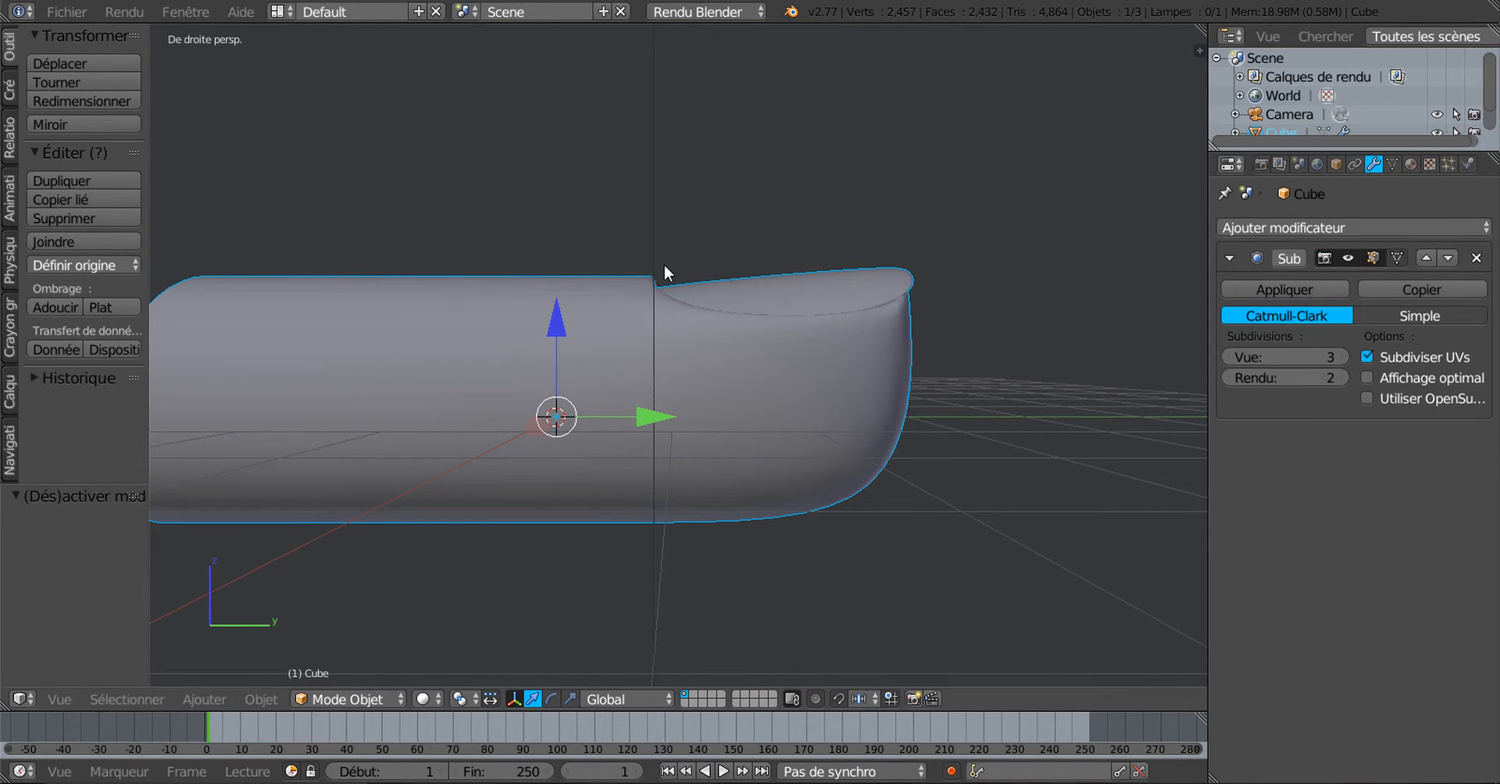
{"action": "key", "text": "a"}
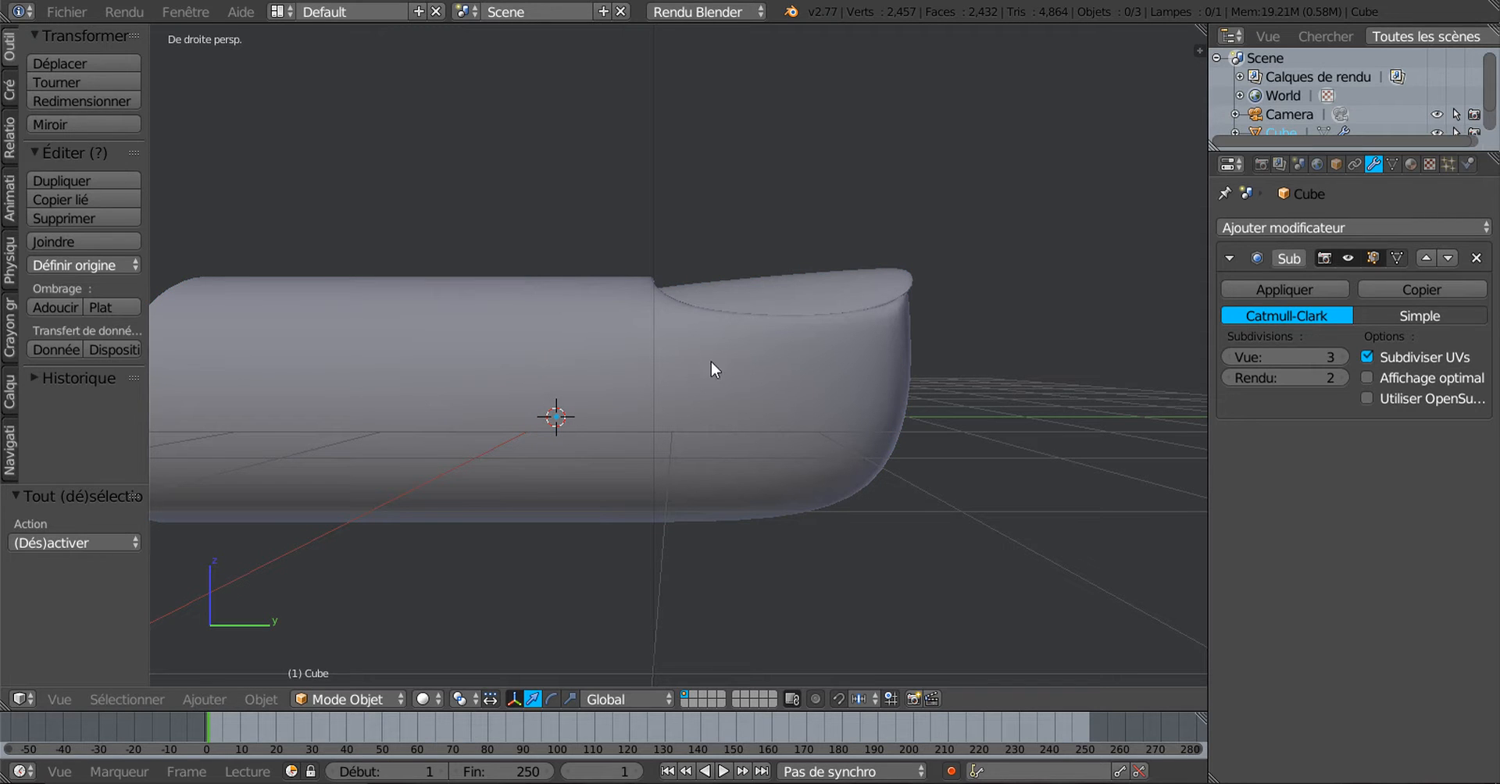
Select all nail and rim vertices in Edit Mode, rotate them about 5.6° in the right view and lower them 0.145 along Z
{"action": "key", "text": "z"}
{"action": "key", "text": "Tab"}
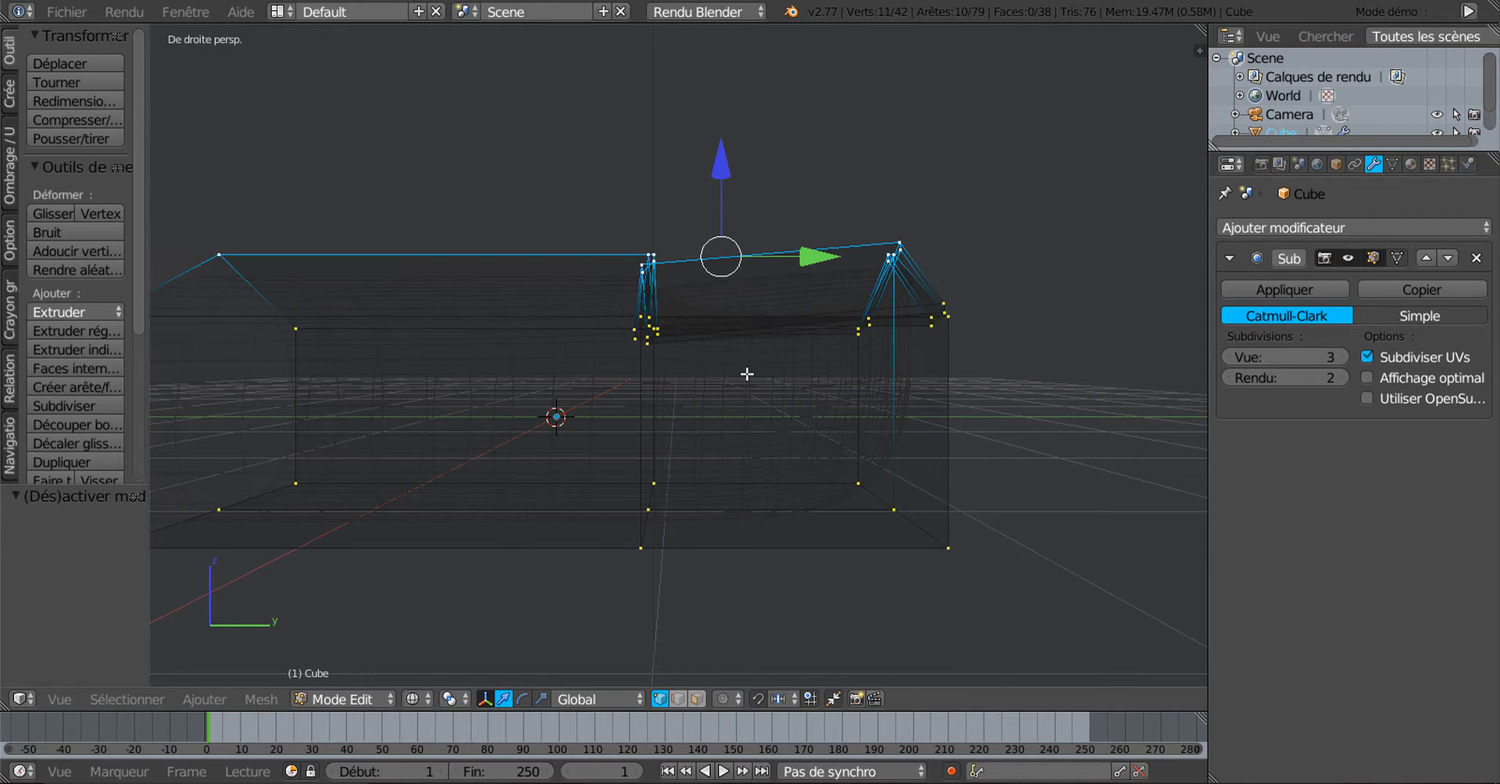
{"action": "key", "text": "a"}
{"action": "key", "text": "c"}
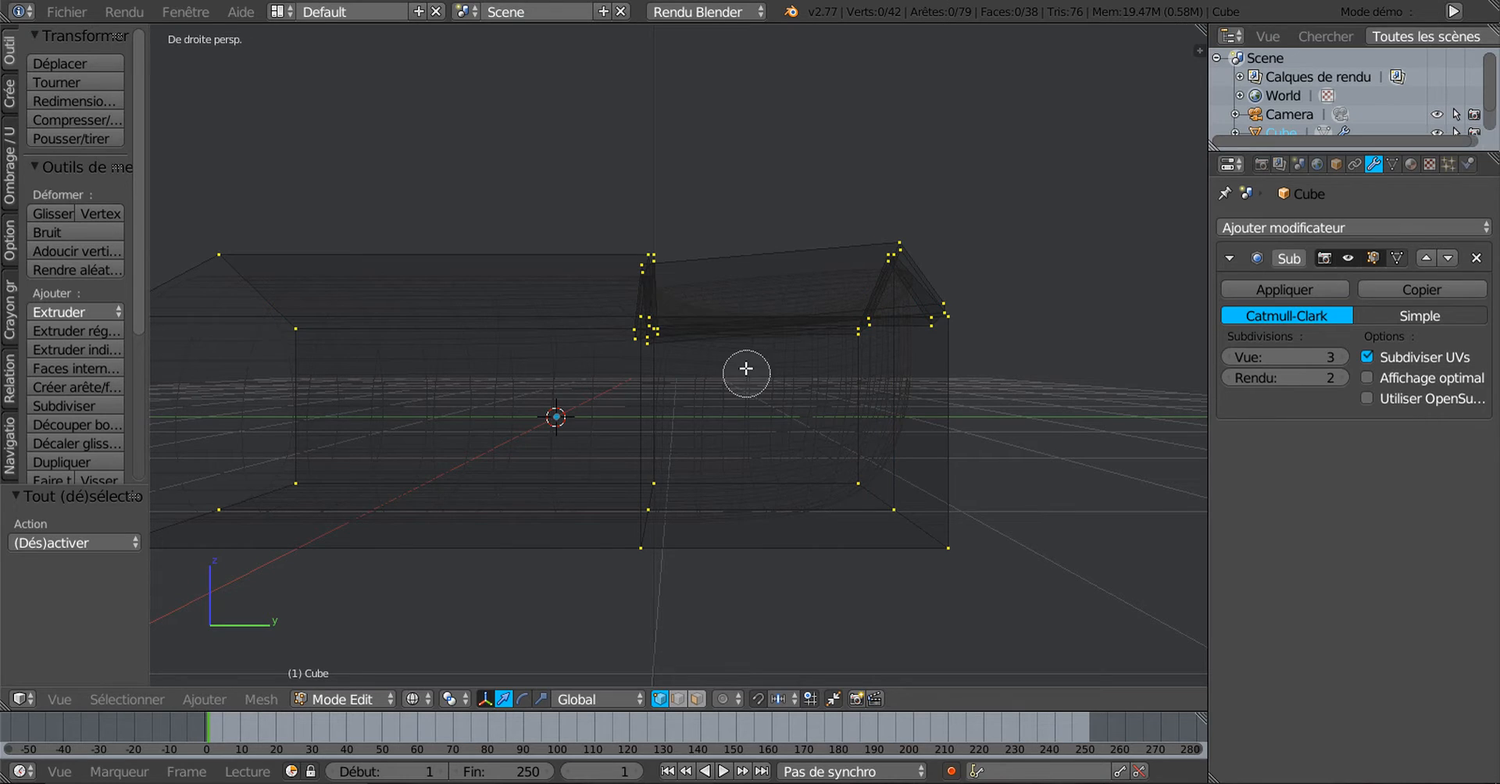
{"action": "mouse_move", "coordinate": [652, 237]}
{"action": "left_mouse_down"}
{"action": "mouse_move", "coordinate": [649, 265]}
{"action": "mouse_move", "coordinate": [727, 323]}
{"action": "mouse_move", "coordinate": [947, 308]}
{"action": "mouse_move", "coordinate": [897, 248]}
{"action": "left_mouse_up"}
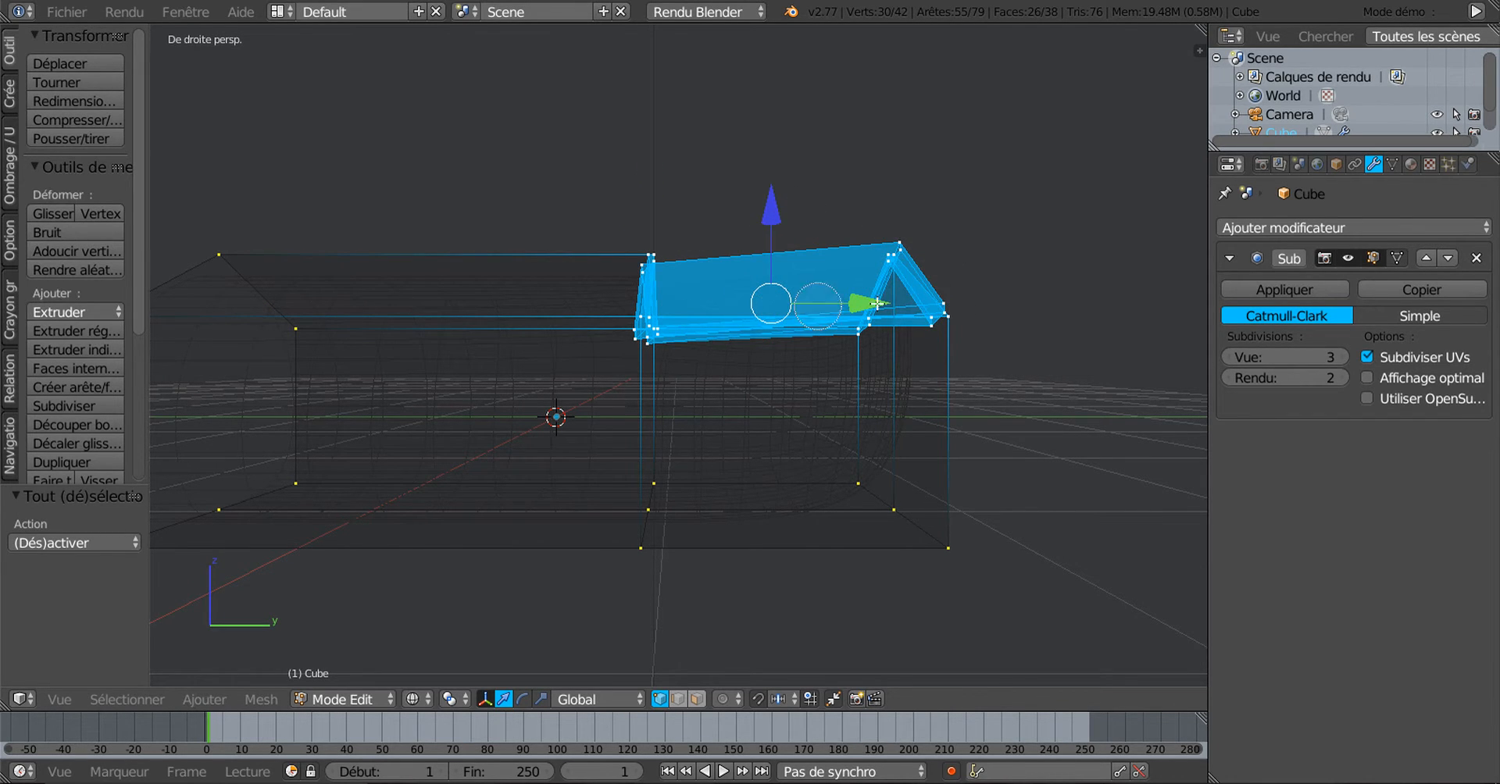
{"action": "right_click", "coordinate": [973, 285]}
{"action": "key", "text": "r"}
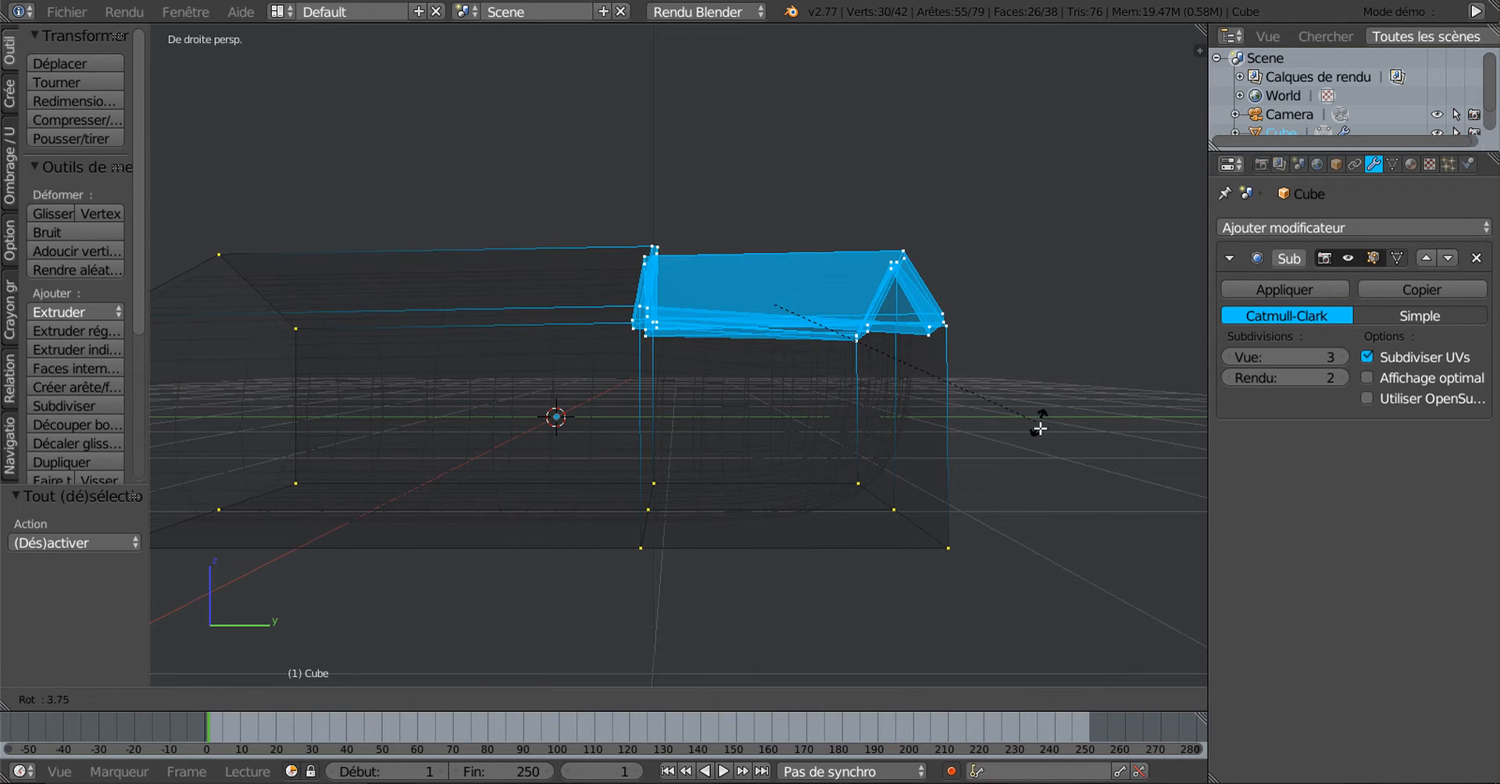
{"action": "left_click", "coordinate": [1042, 434]}
{"action": "key", "text": "z"}
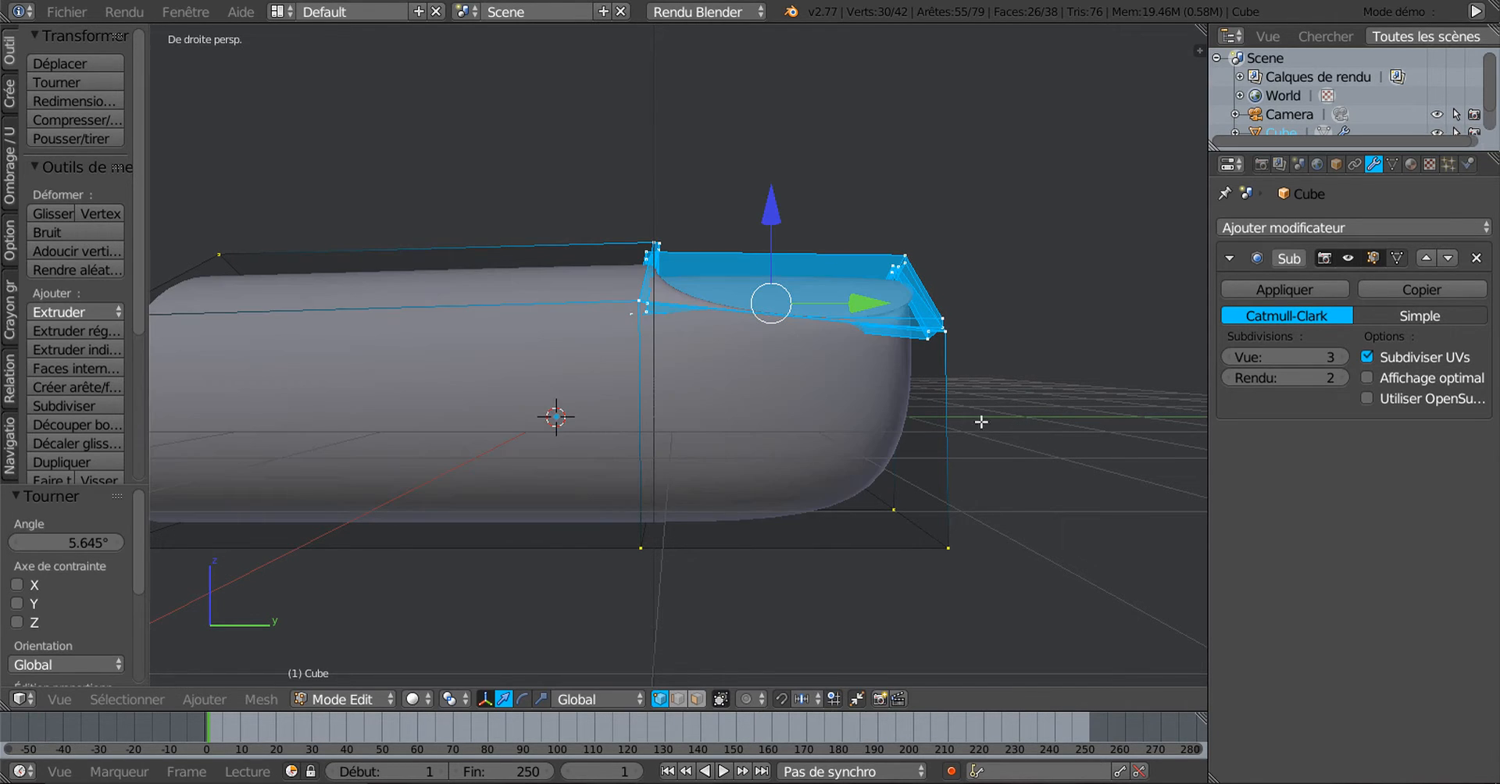
{"action": "left_click_drag", "start_coordinate": [772, 209], "coordinate": [775, 231]}
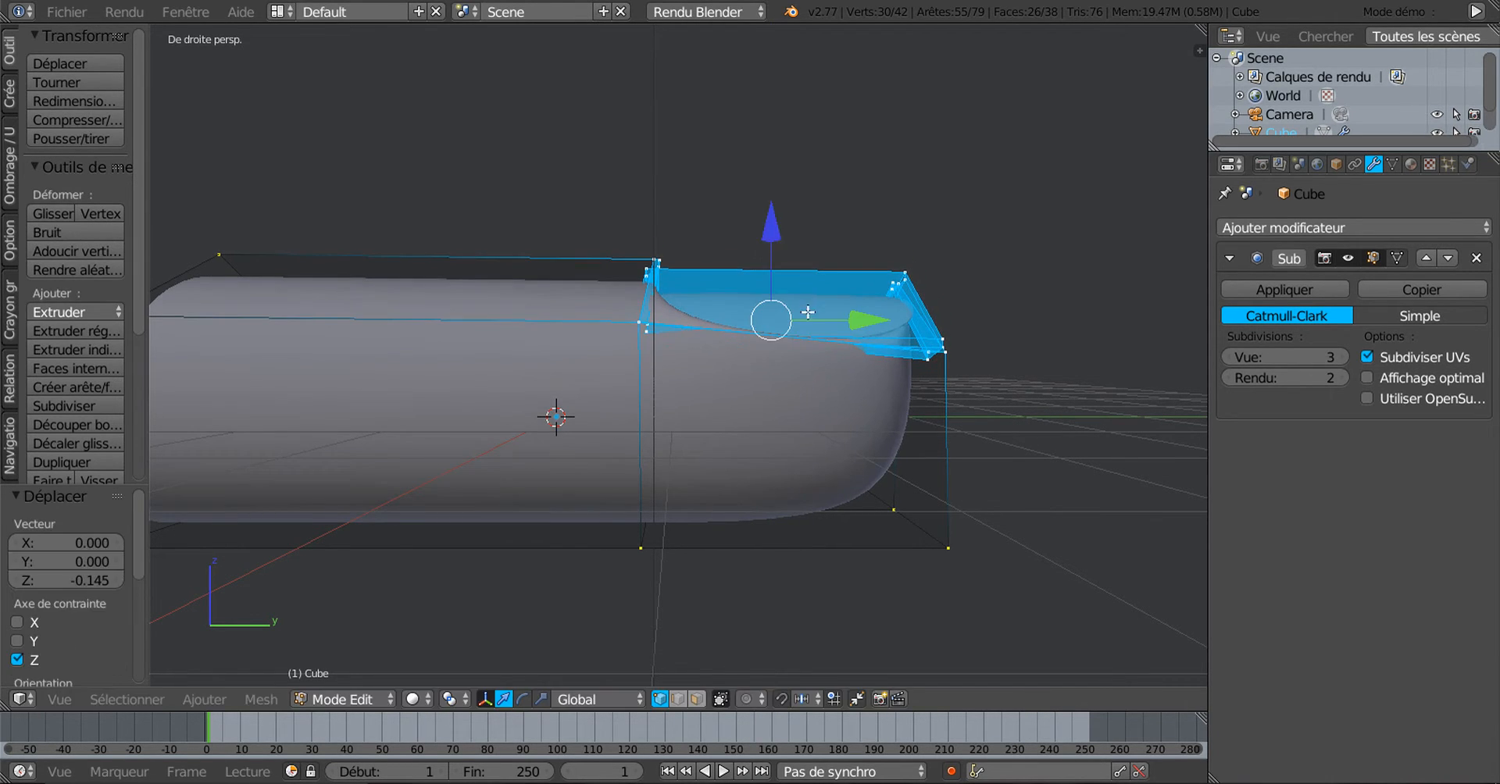
Inspect the levelled nail and its groove from the side, above and the fingertip in Object Mode
{"action": "key", "text": "Tab"}
{"action": "scroll", "coordinate": [839, 332], "scroll_direction": "down", "scroll_amount": 1}
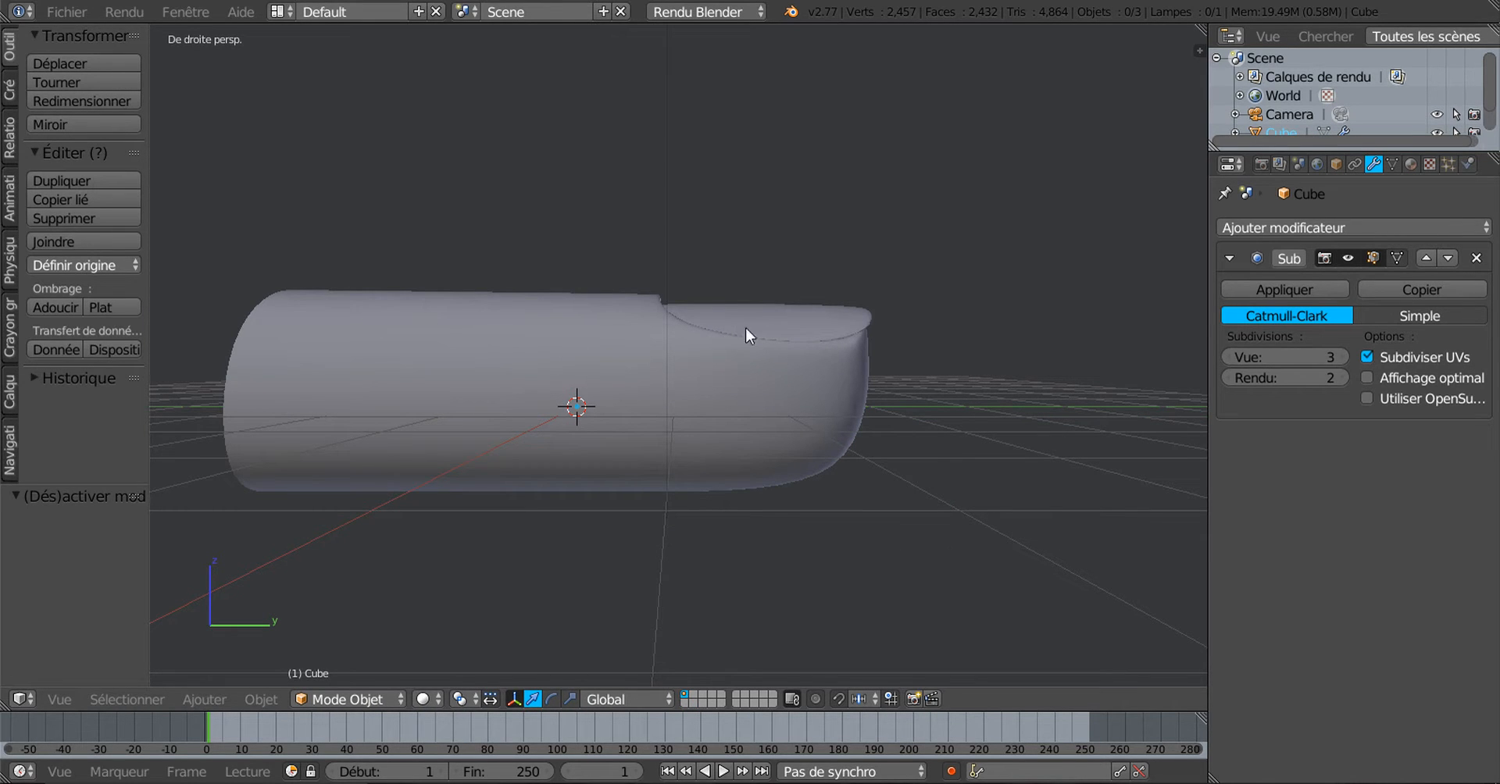
{"action": "middle_click_drag", "start_coordinate": [795, 356], "coordinate": [706, 374]}
{"action": "key", "text": "Tab"}
{"action": "key", "text": "Tab"}
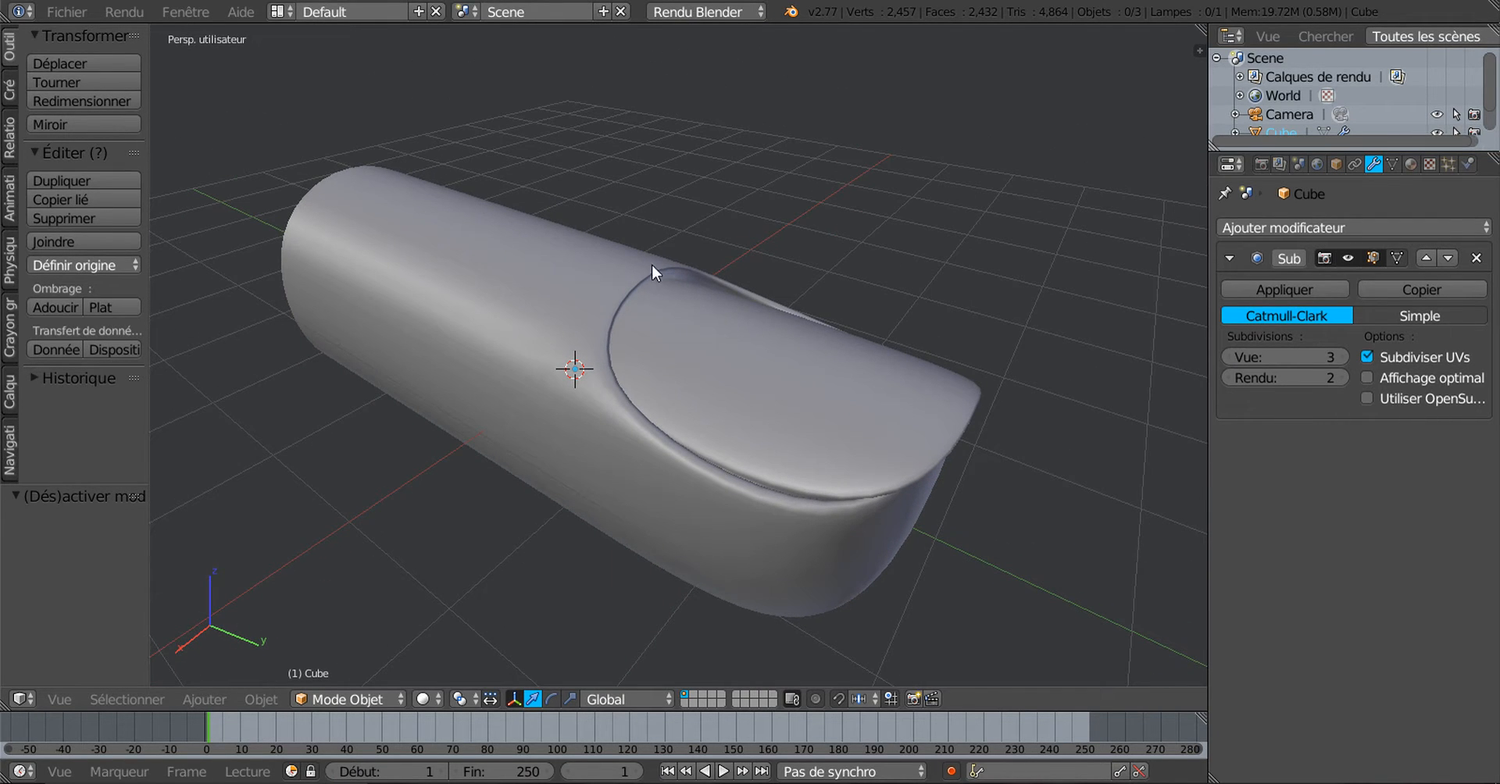
{"action": "middle_click_drag", "start_coordinate": [718, 319], "coordinate": [790, 421]}
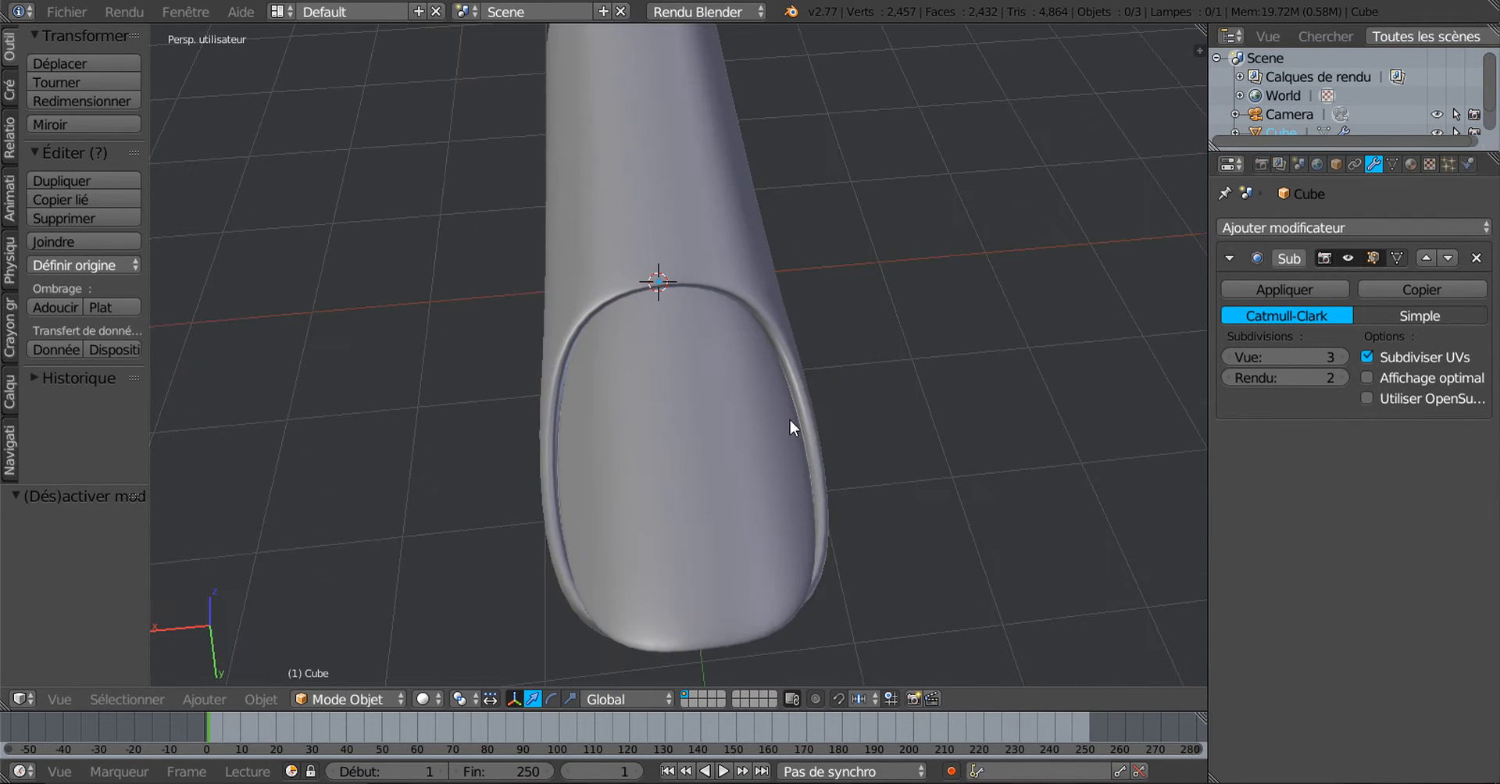
{"action": "middle_click_drag", "start_coordinate": [693, 486], "coordinate": [767, 411]}
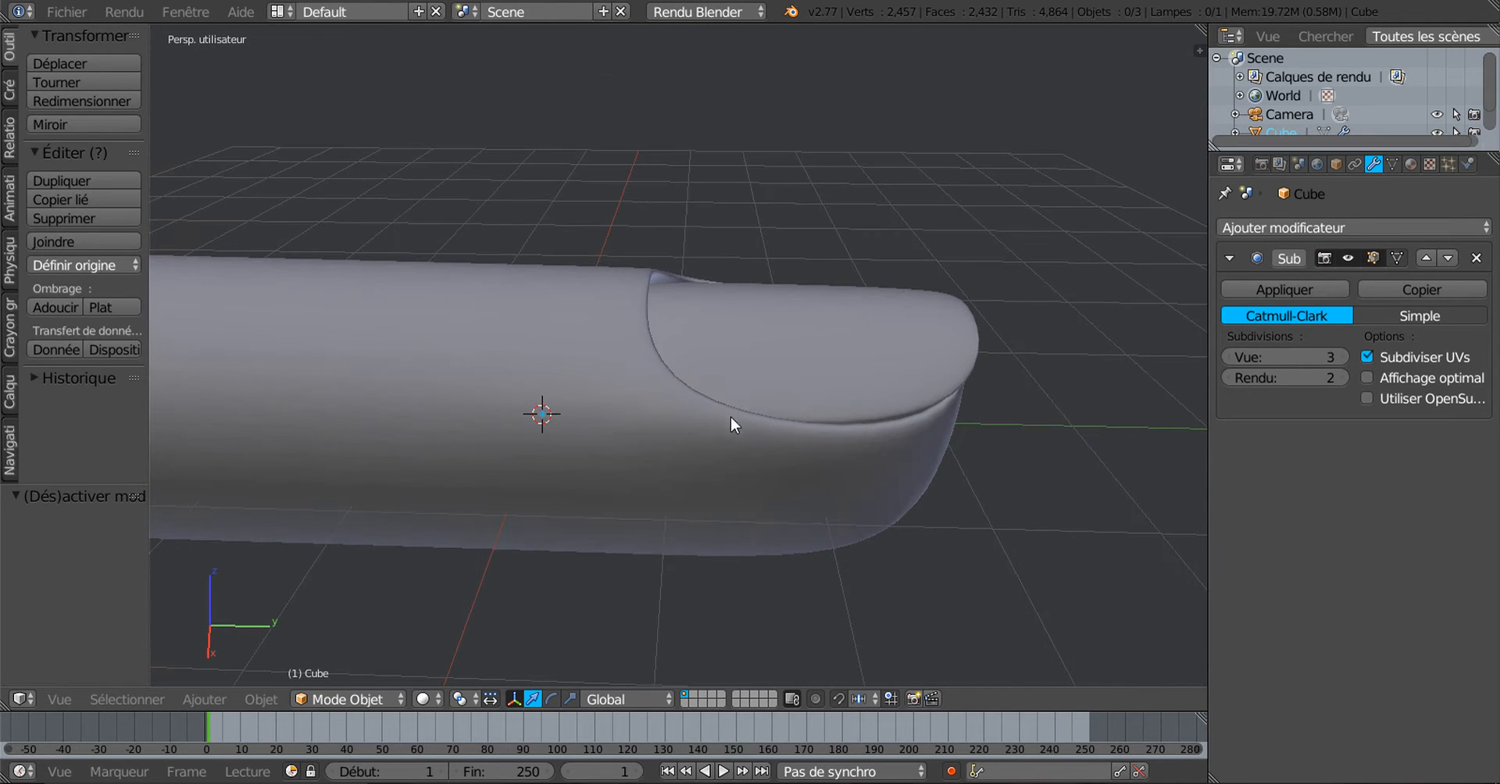
{"action": "scroll", "coordinate": [782, 384], "scroll_direction": "down", "scroll_amount": 3}
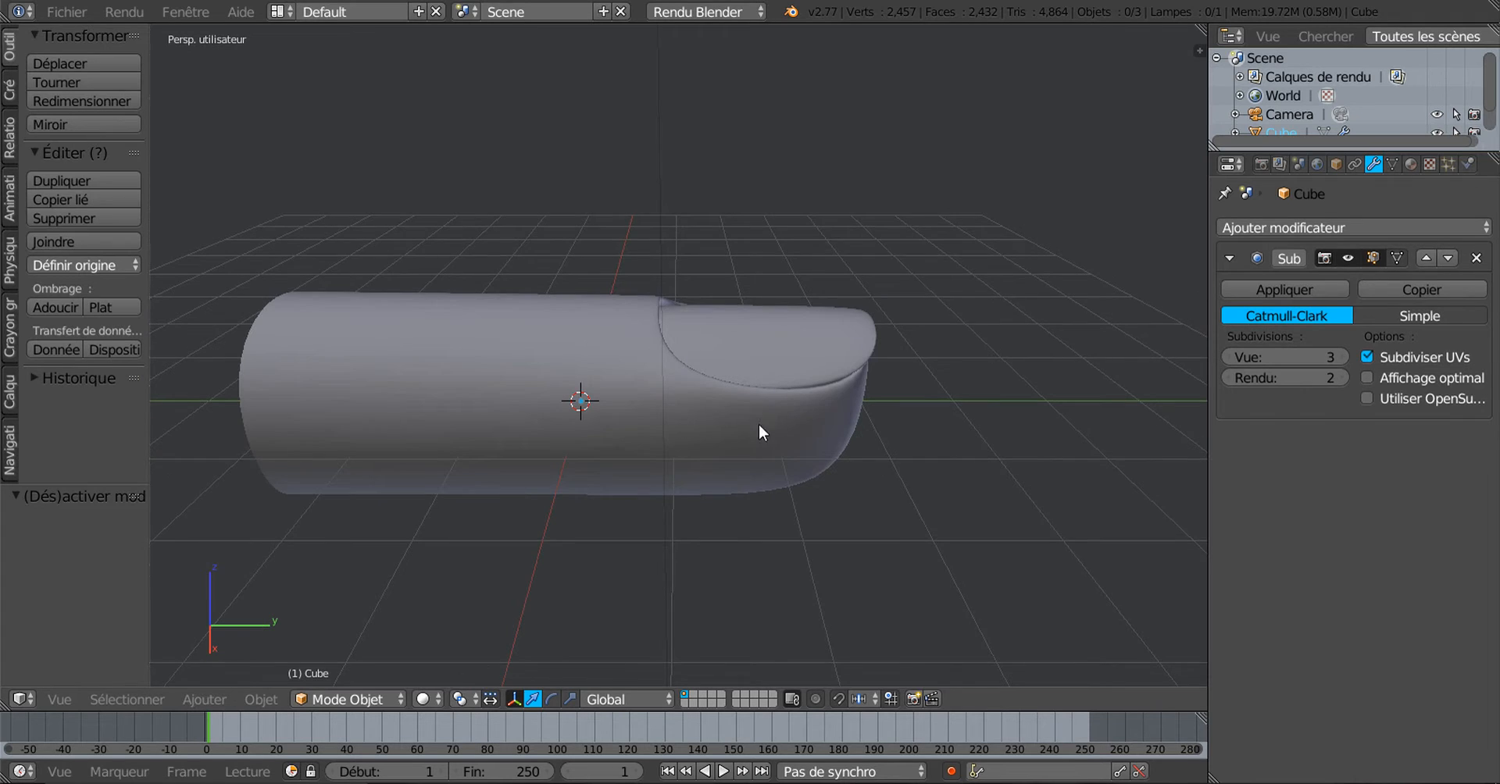
{"action": "middle_click_drag", "start_coordinate": [758, 423], "coordinate": [683, 397]}
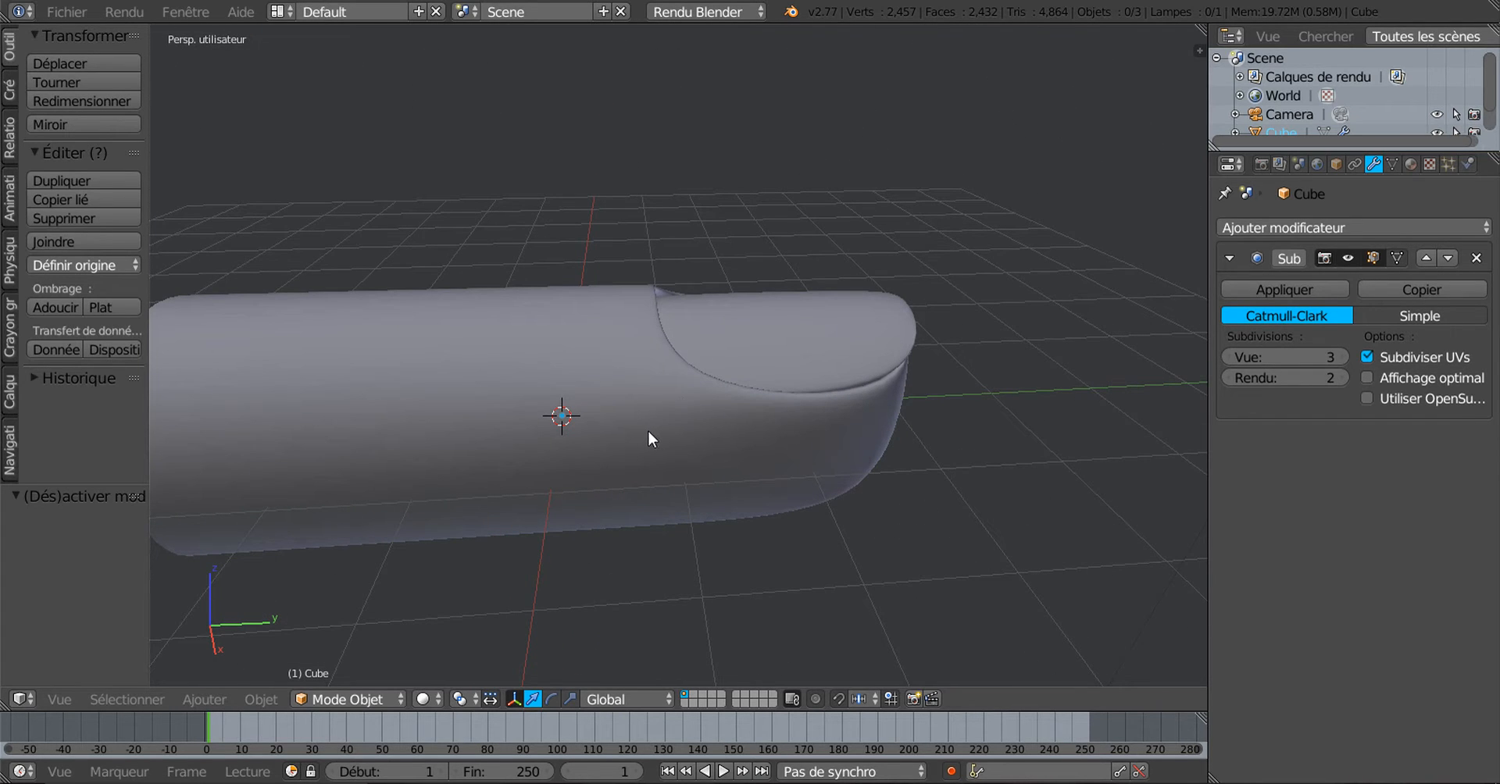
Delete the finger object and add a new cube with radius 1.000 at the origin
{"action": "right_click", "coordinate": [605, 405]}
{"action": "key", "text": "x"}
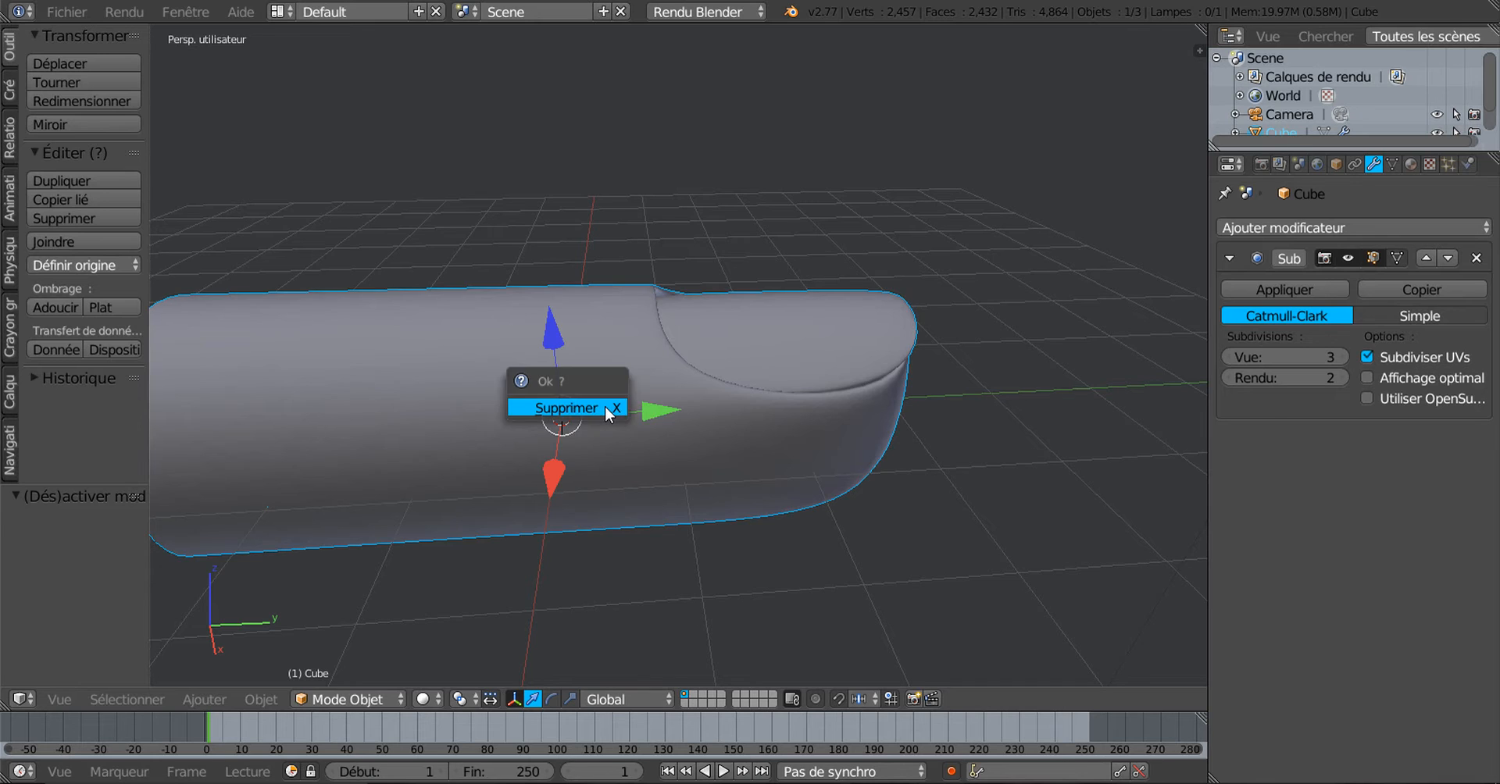
{"action": "left_click", "coordinate": [605, 406]}
{"action": "middle_click_drag", "start_coordinate": [736, 455], "coordinate": [593, 422]}
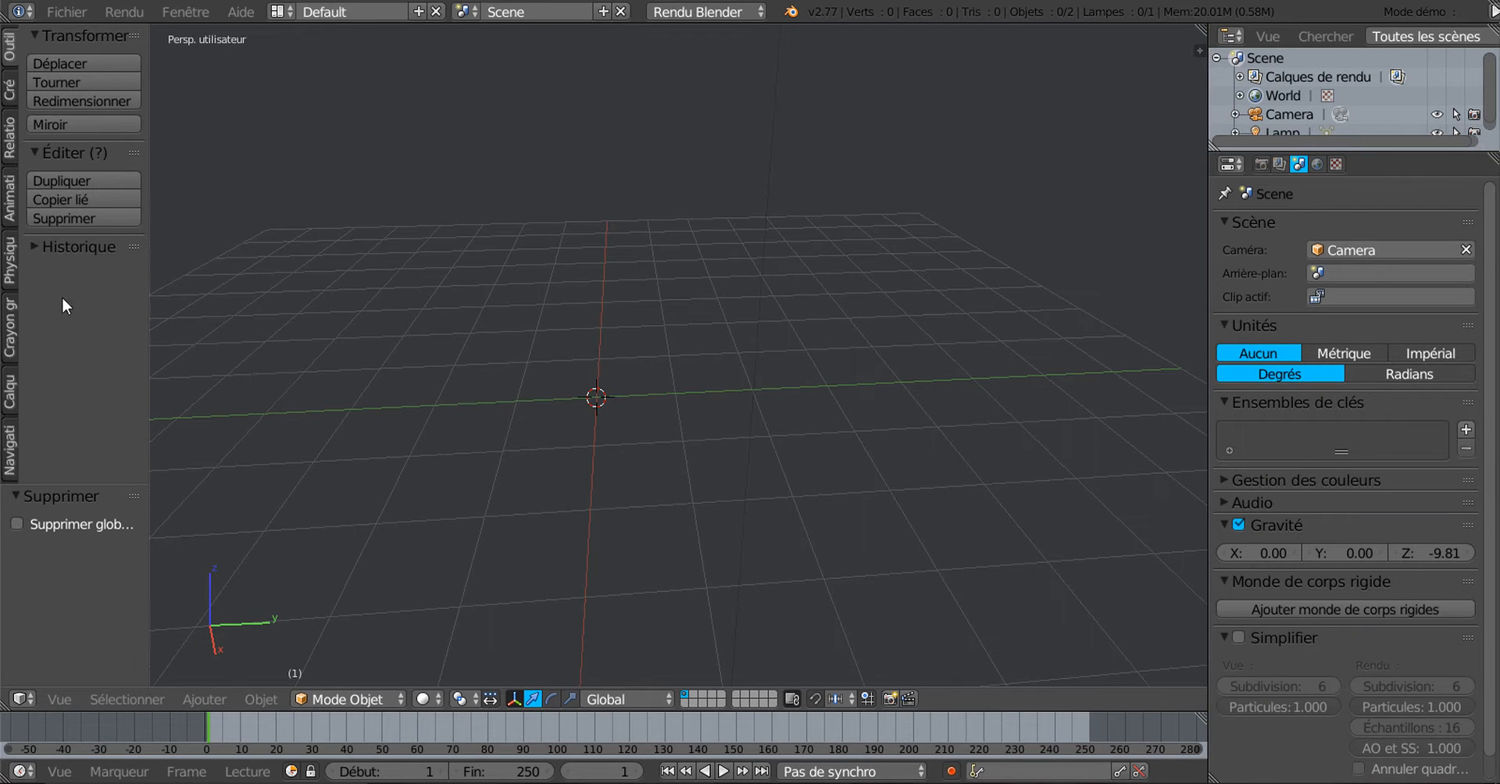
{"action": "left_click", "coordinate": [11, 88]}
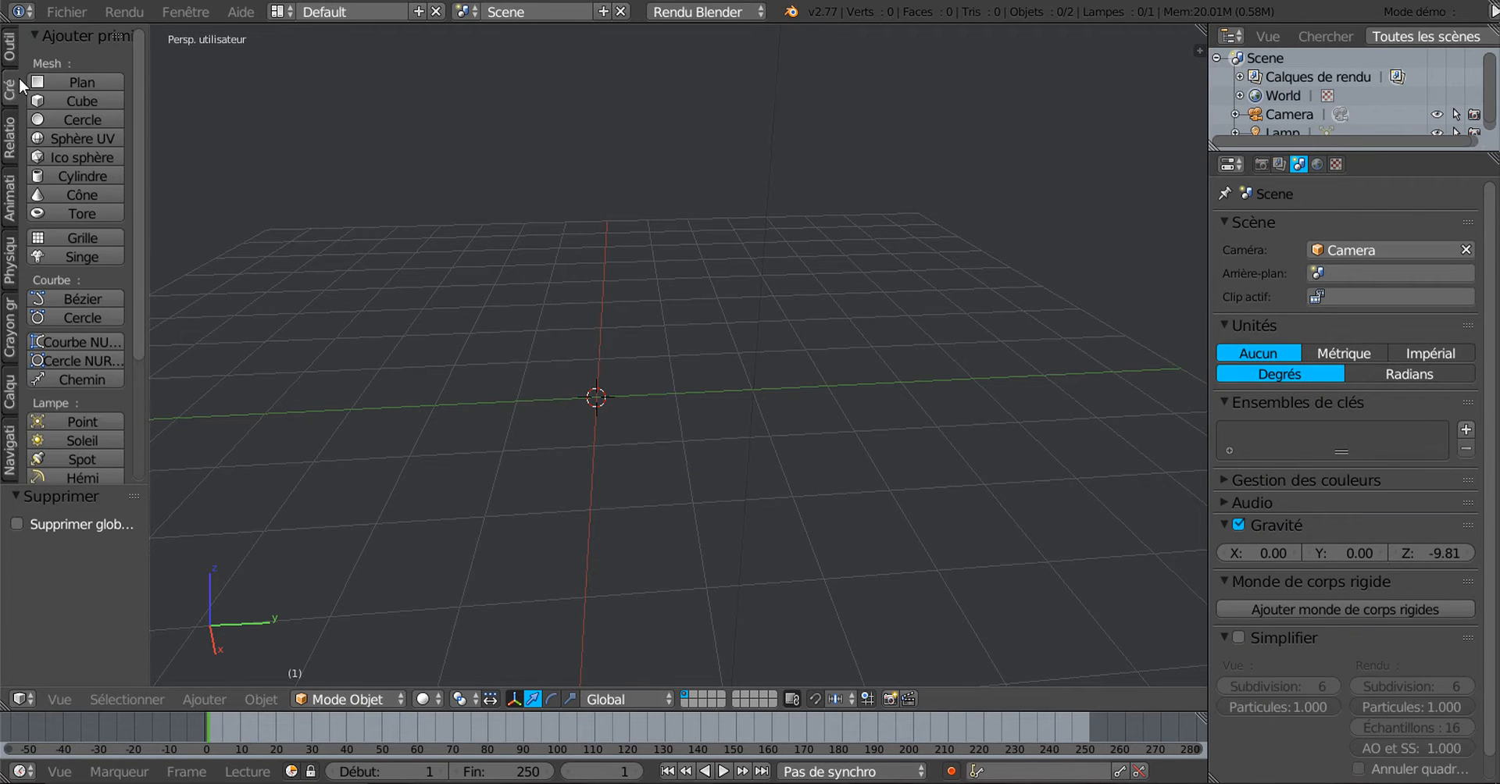
{"action": "left_click", "coordinate": [55, 97]}
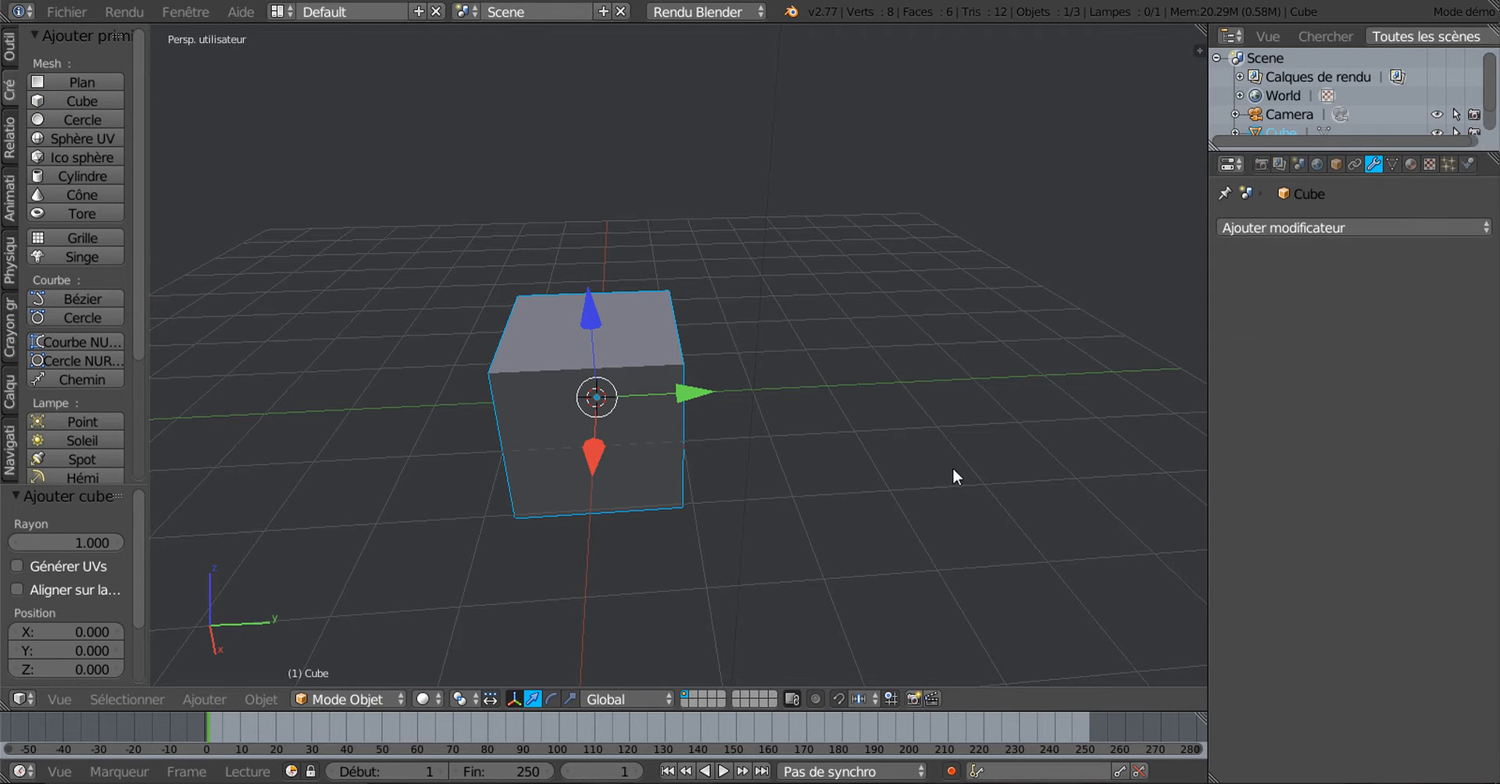
Scale the cube along Y by about 3.21 and flatten it along Z by about 0.81
{"action": "middle_click_drag", "start_coordinate": [953, 467], "coordinate": [923, 464]}
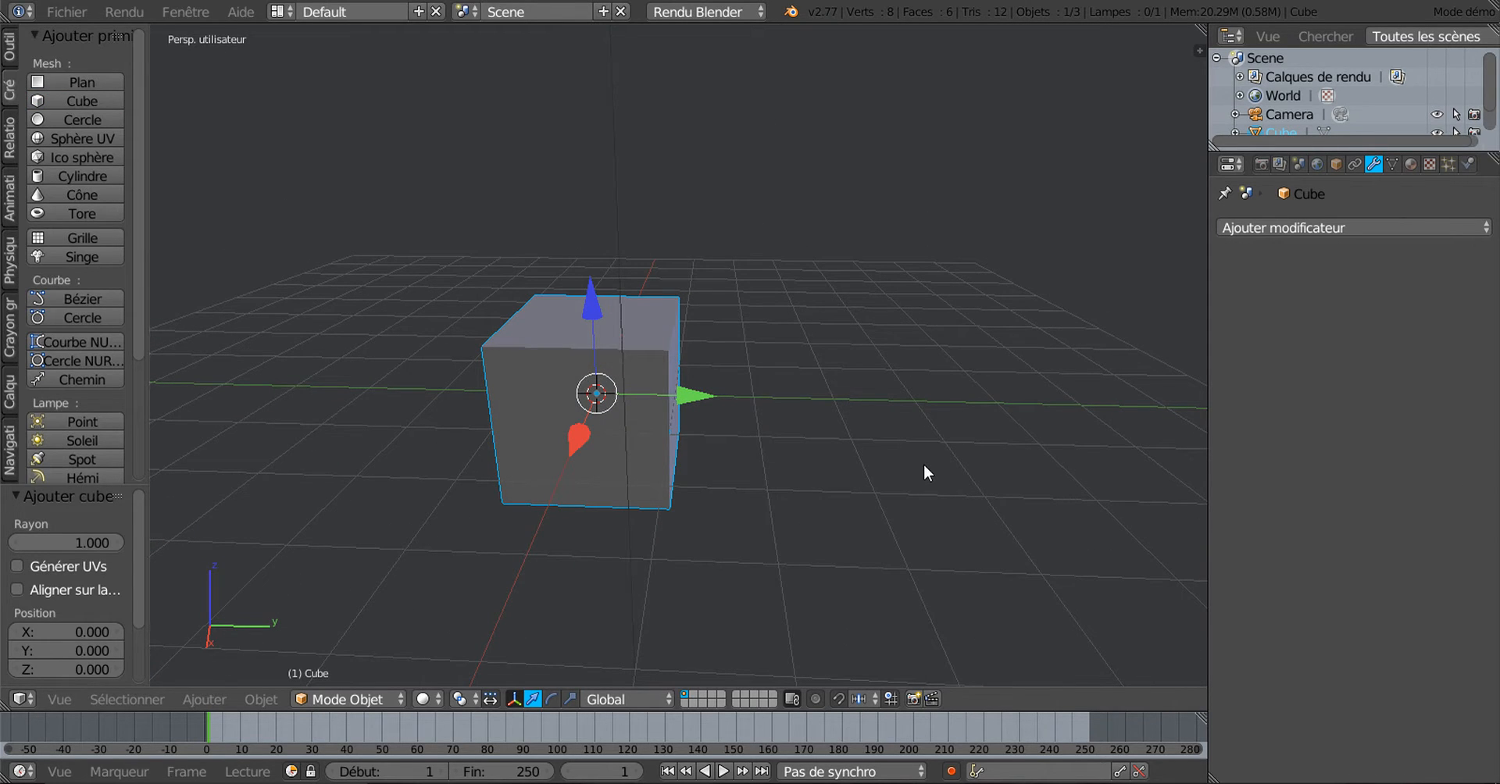
{"action": "left_click", "coordinate": [569, 699]}
{"action": "left_click_drag", "start_coordinate": [697, 397], "coordinate": [922, 406]}
{"action": "middle_click_drag", "start_coordinate": [940, 496], "coordinate": [704, 375]}
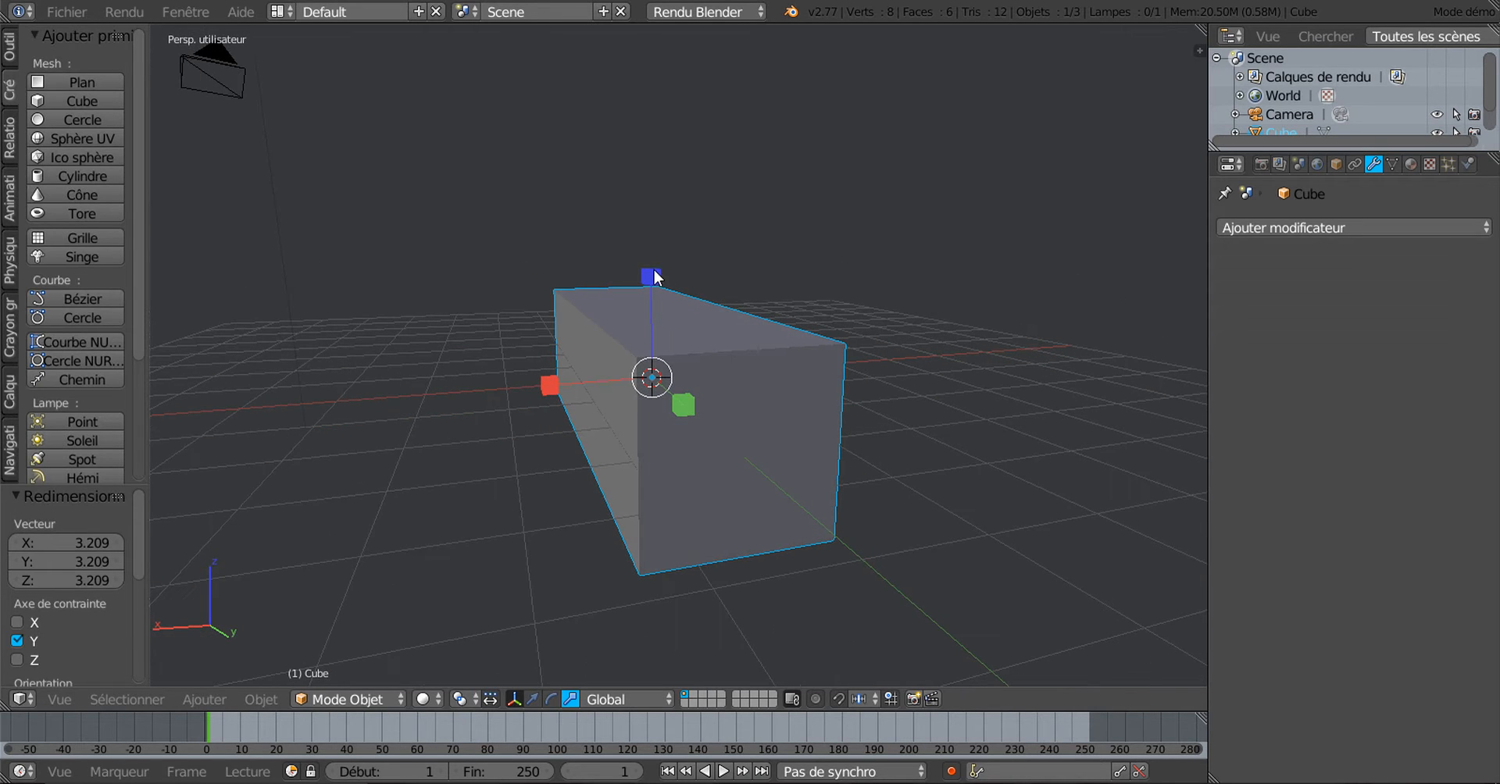
{"action": "left_click_drag", "start_coordinate": [654, 277], "coordinate": [655, 291]}
In Edit Mode with face selection, delete the end face at the negative Y end of the elongated cube
{"action": "middle_click_drag", "start_coordinate": [596, 466], "coordinate": [813, 475]}
{"action": "key", "text": "KP_1"}
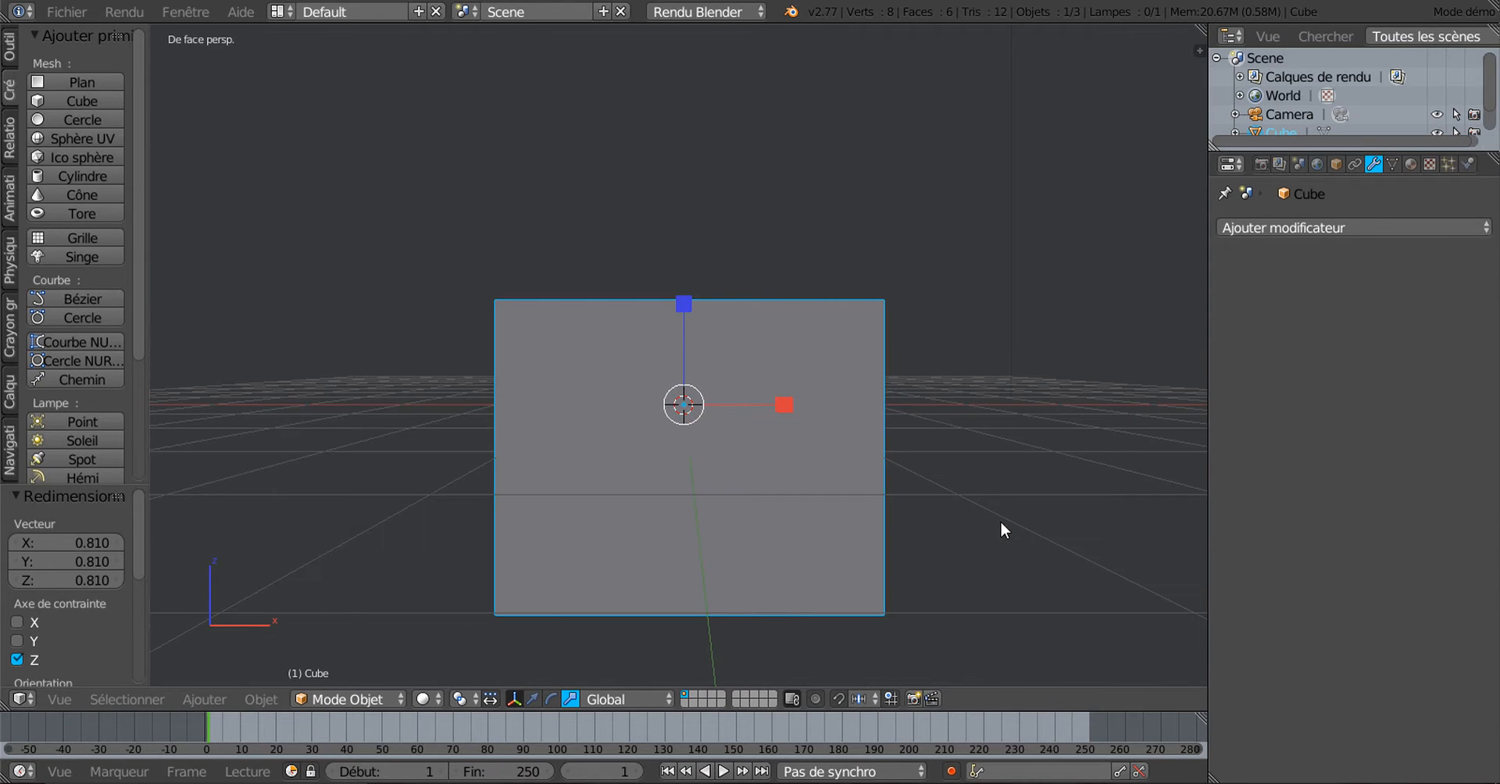
{"action": "key", "text": "KP_3"}
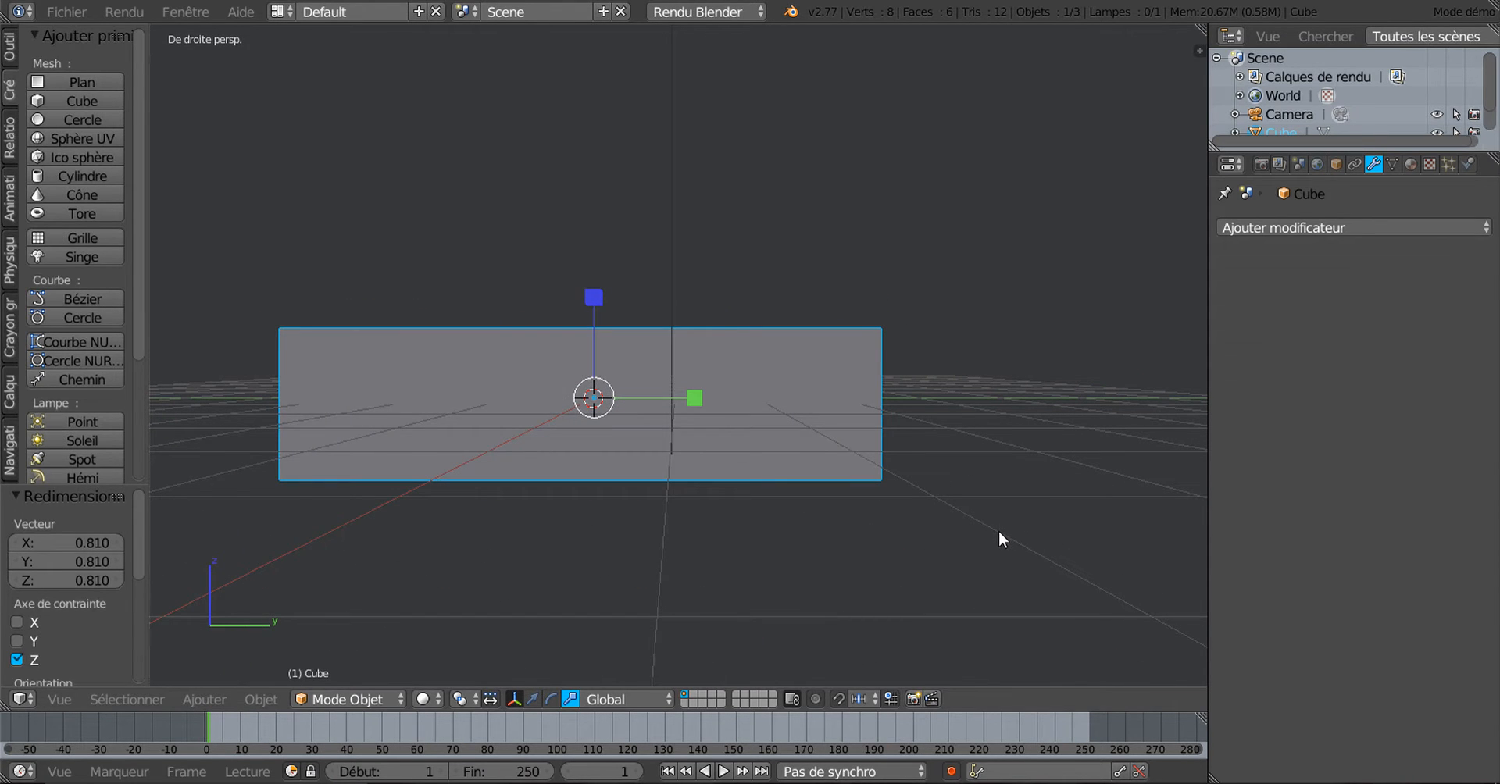
{"action": "key", "text": "Tab"}
{"action": "middle_click_drag", "start_coordinate": [891, 526], "coordinate": [1005, 502], "text": "shift"}
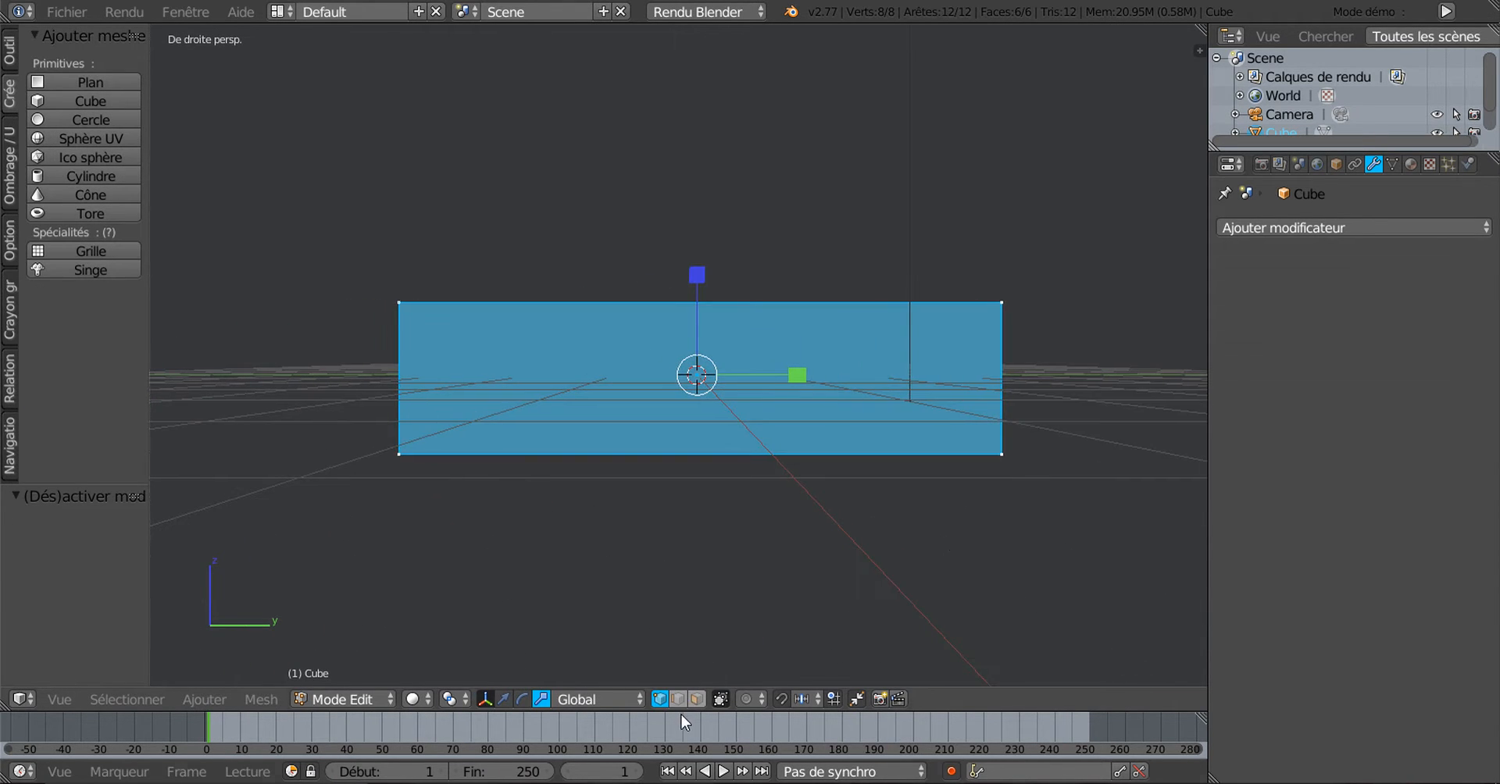
{"action": "left_click", "coordinate": [696, 699]}
{"action": "middle_click_drag", "start_coordinate": [478, 592], "coordinate": [551, 593]}
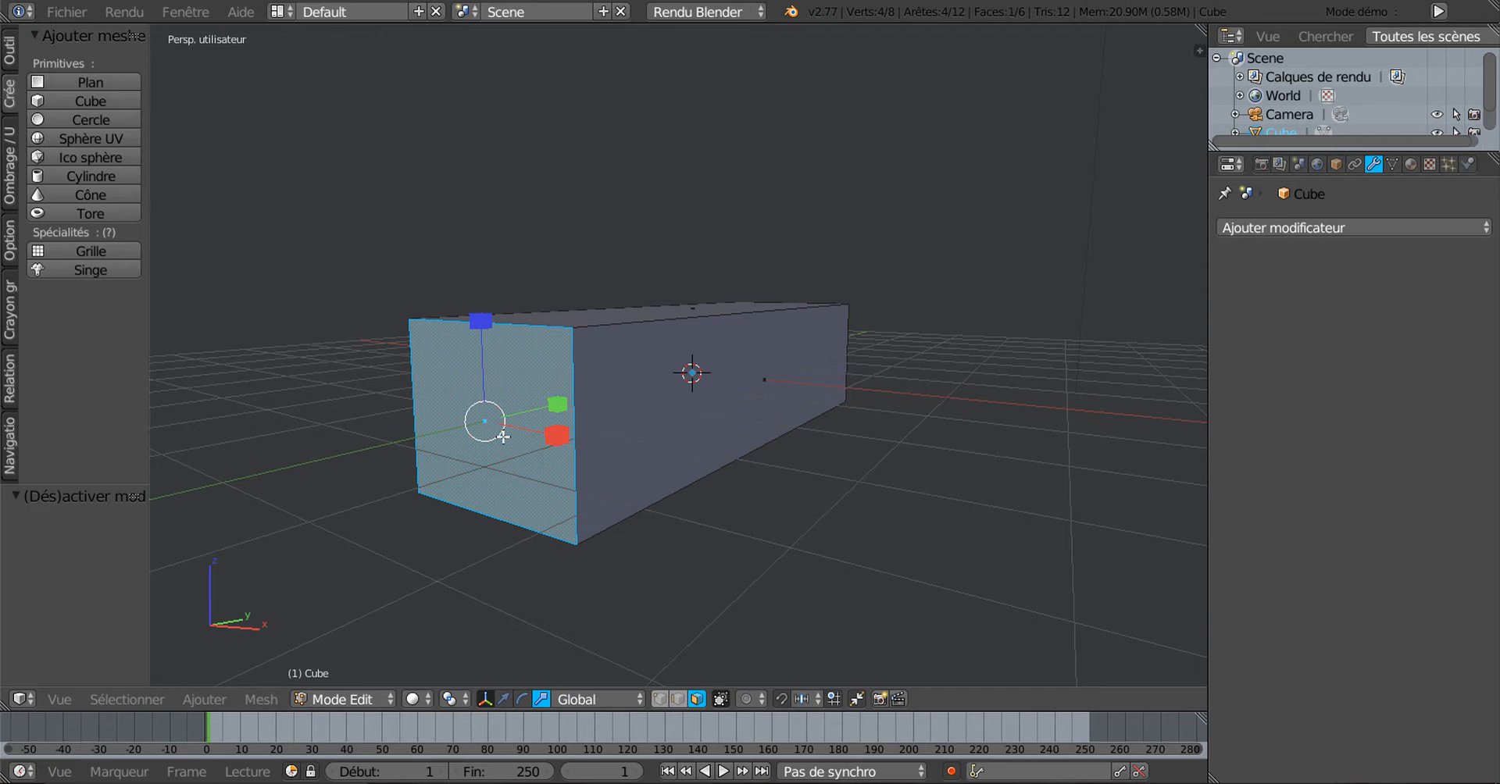
{"action": "key", "text": "x"}
{"action": "left_click", "coordinate": [503, 439]}
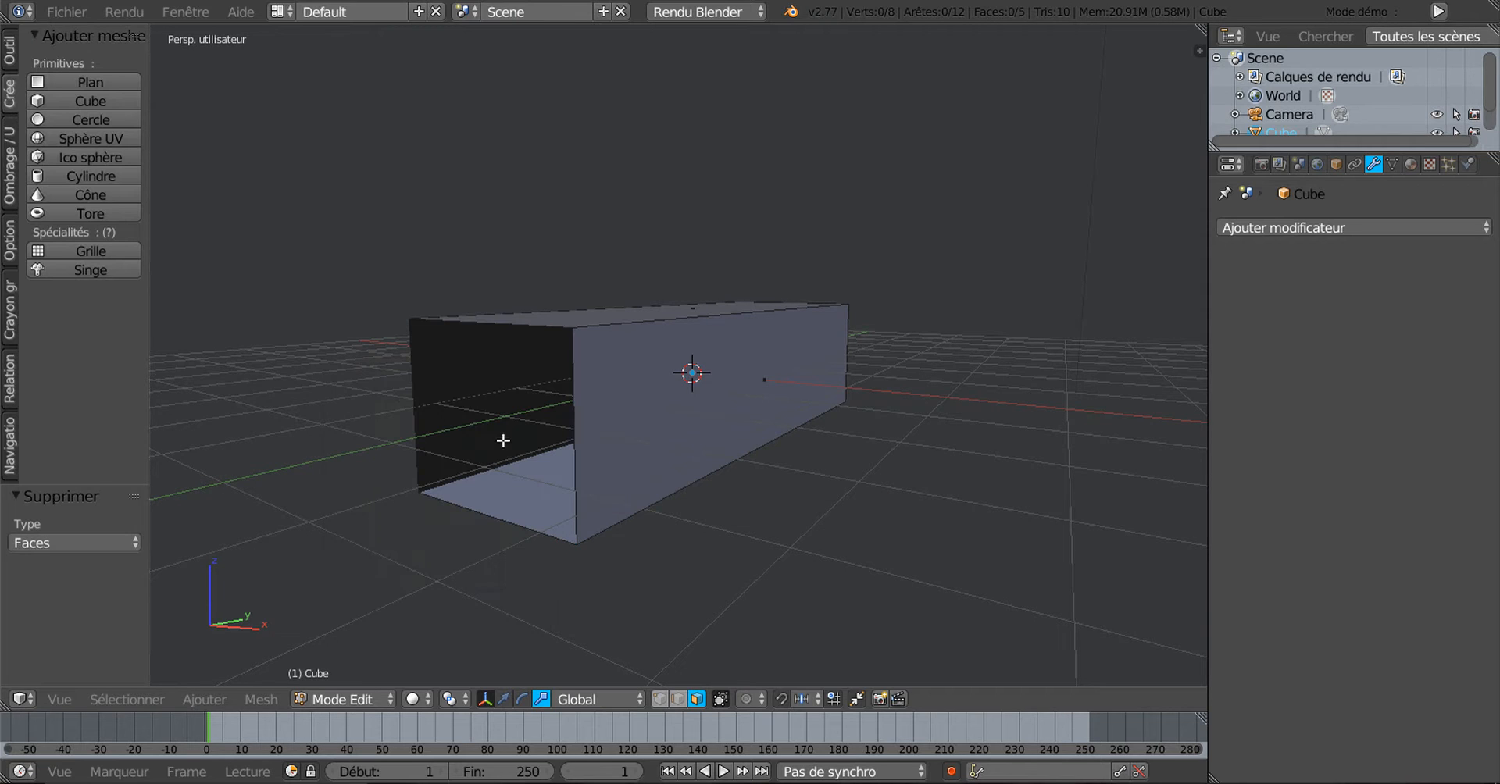
{"action": "middle_click_drag", "start_coordinate": [760, 508], "coordinate": [633, 568]}
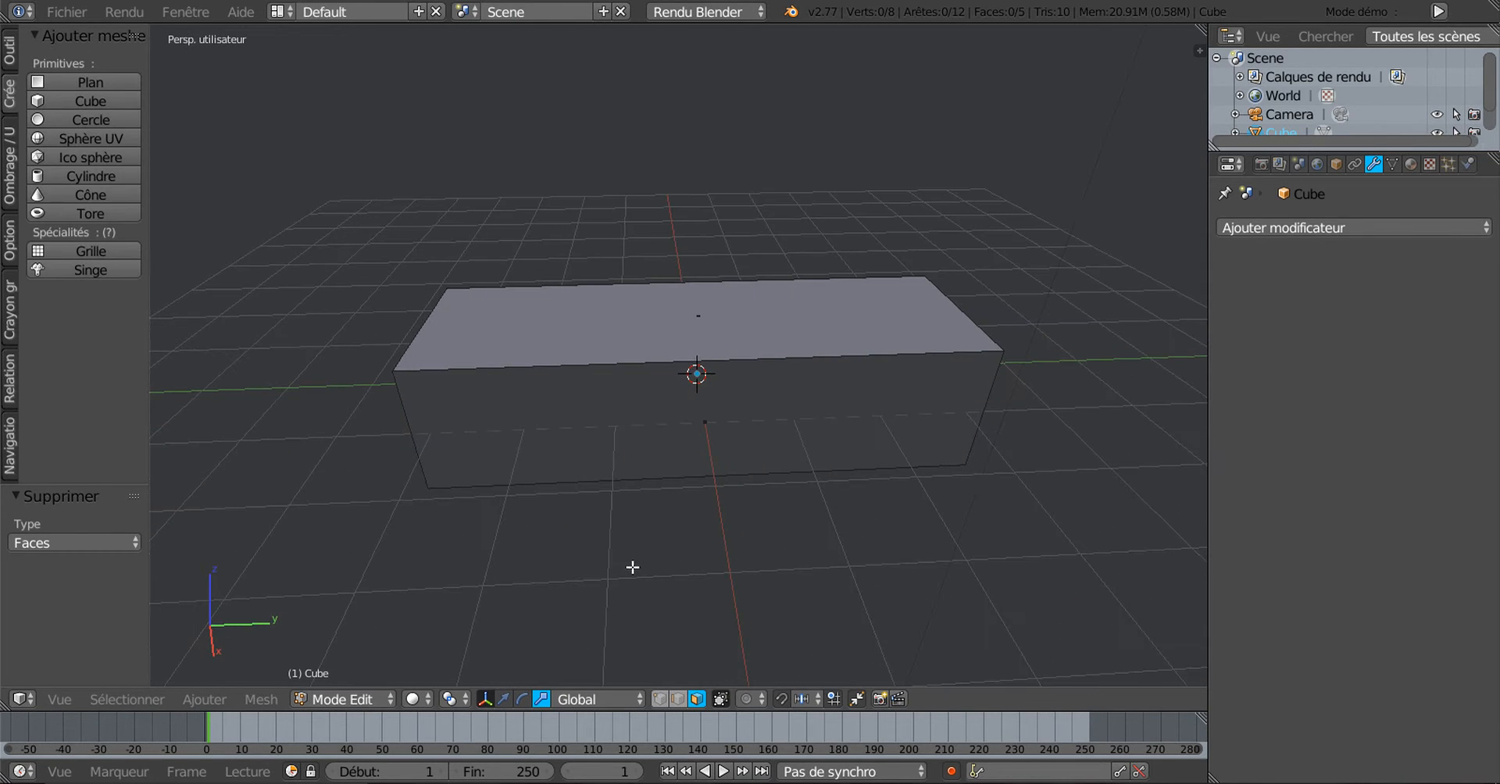
{"action": "mouse_move", "coordinate": [757, 528]}
{"action": "middle_mouse_down"}
{"action": "mouse_move", "coordinate": [958, 562]}
{"action": "mouse_move", "coordinate": [825, 545]}
{"action": "mouse_move", "coordinate": [720, 492]}
{"action": "mouse_move", "coordinate": [756, 516]}
{"action": "middle_mouse_up"}
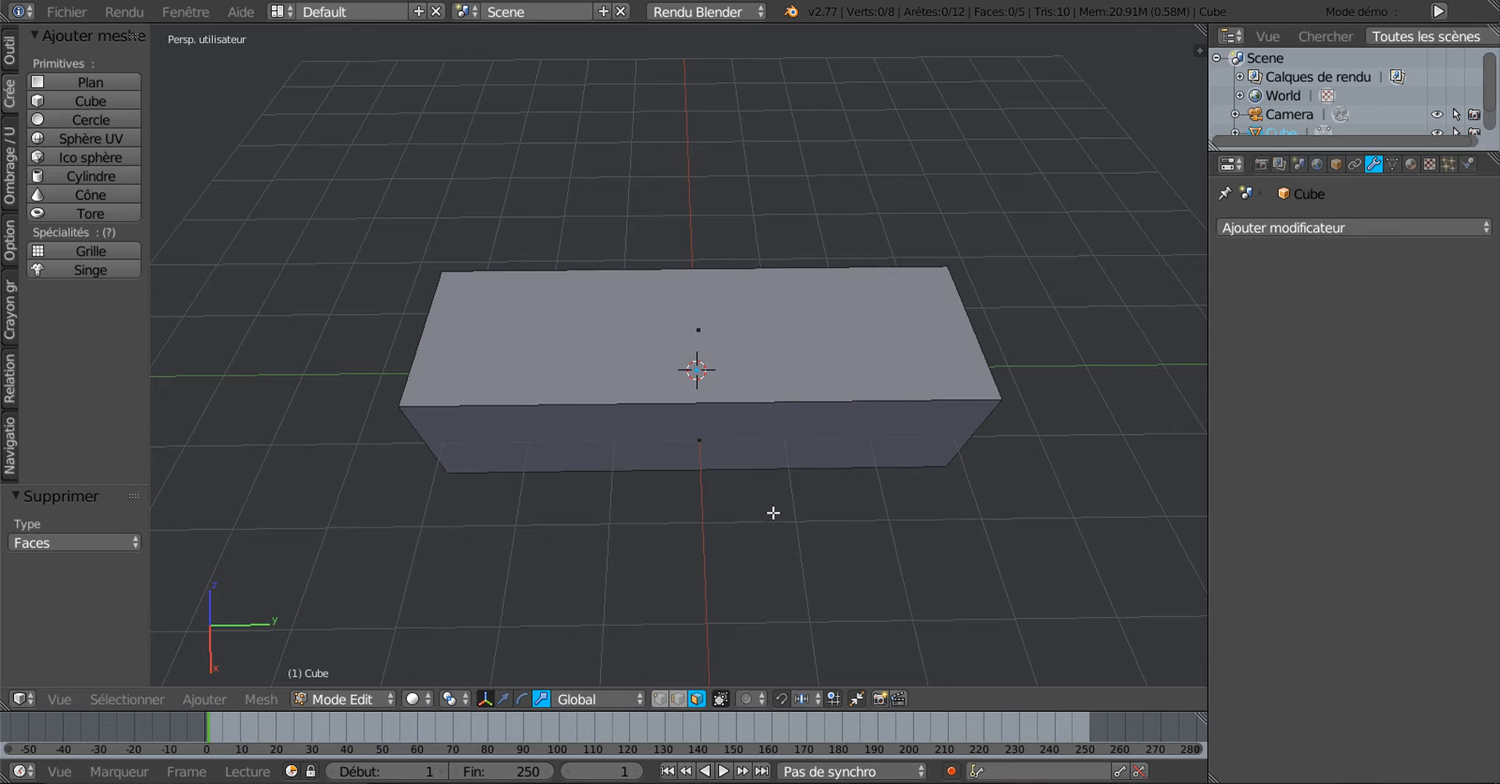
Widen the 3D view and cut one edge loop around the elongated cube, placed toward its positive Y end
{"action": "mouse_move", "coordinate": [773, 512]}
{"action": "middle_mouse_down"}
{"action": "mouse_move", "coordinate": [777, 455]}
{"action": "mouse_move", "coordinate": [770, 493]}
{"action": "middle_mouse_up"}
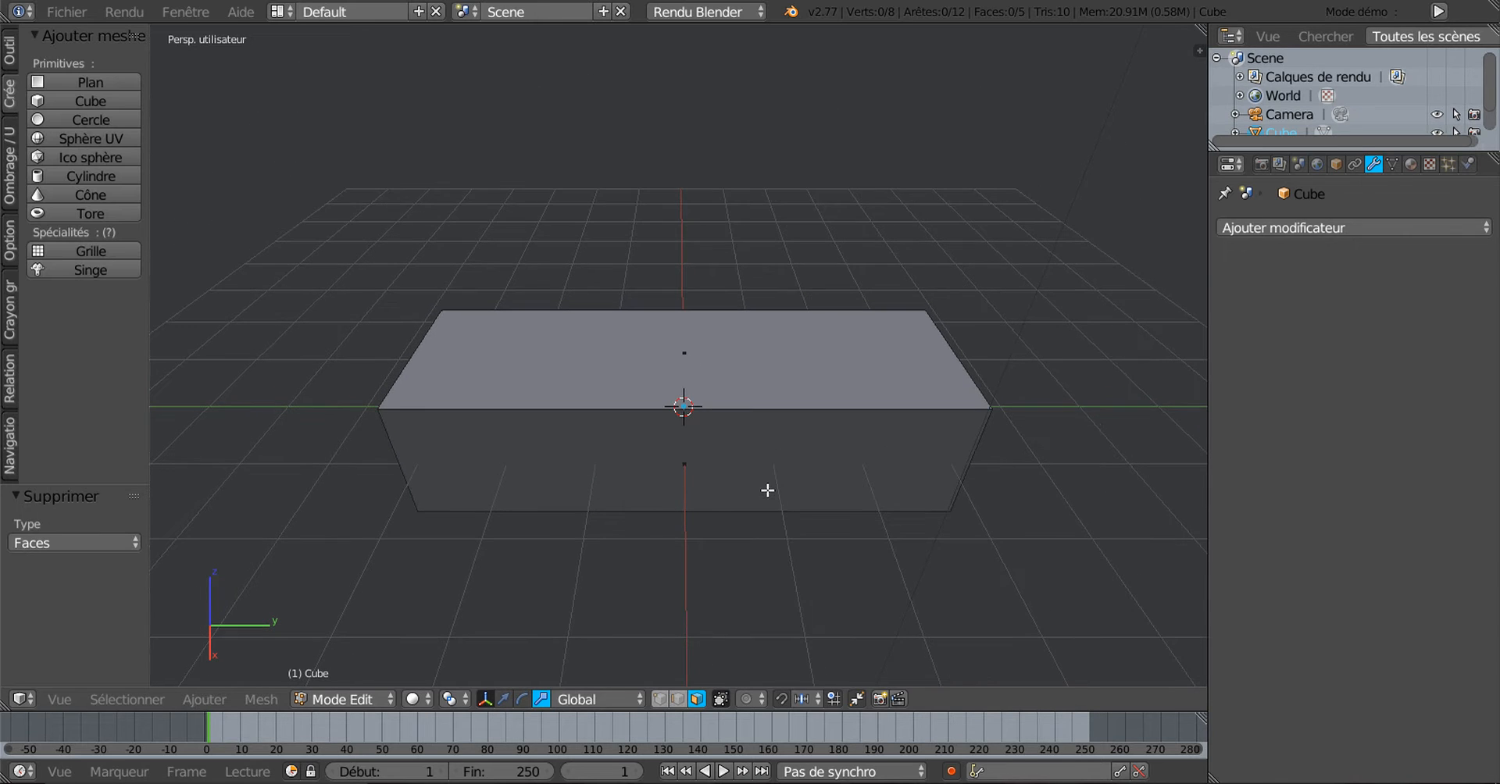
{"action": "left_click_drag", "start_coordinate": [1209, 406], "coordinate": [1353, 406]}
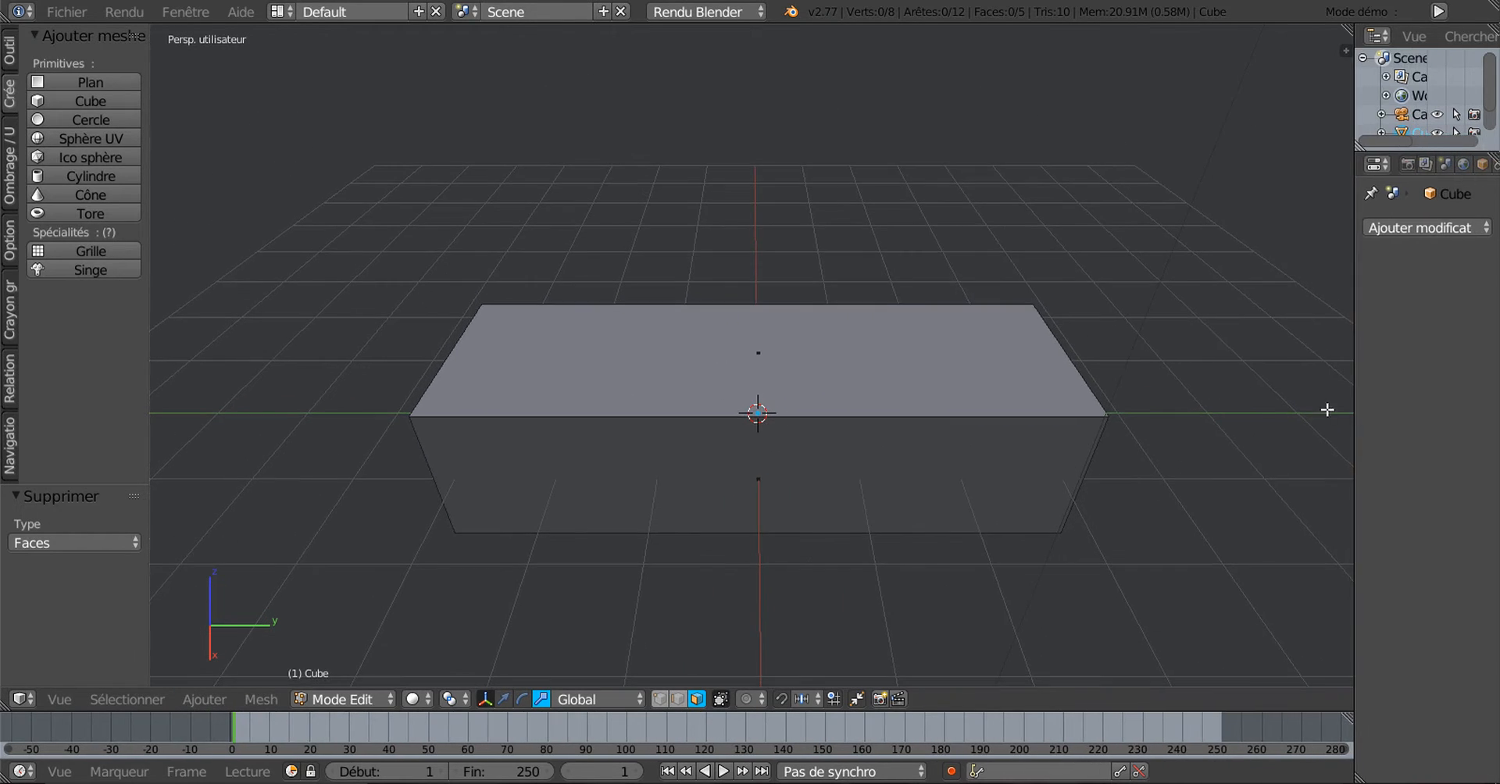
{"action": "key", "text": "ctrl+r"}
{"action": "left_click", "coordinate": [857, 415]}
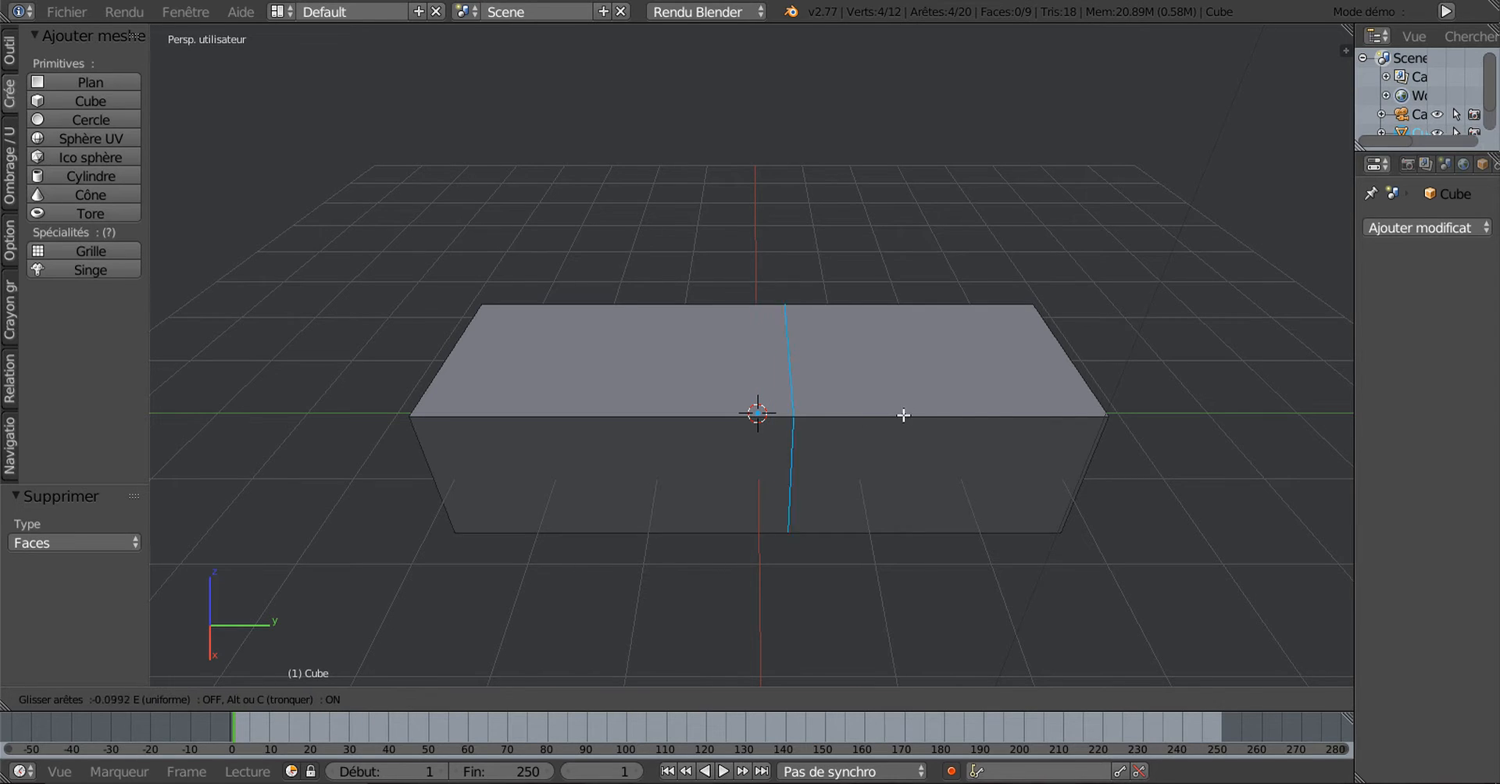
{"action": "left_click", "coordinate": [971, 419]}
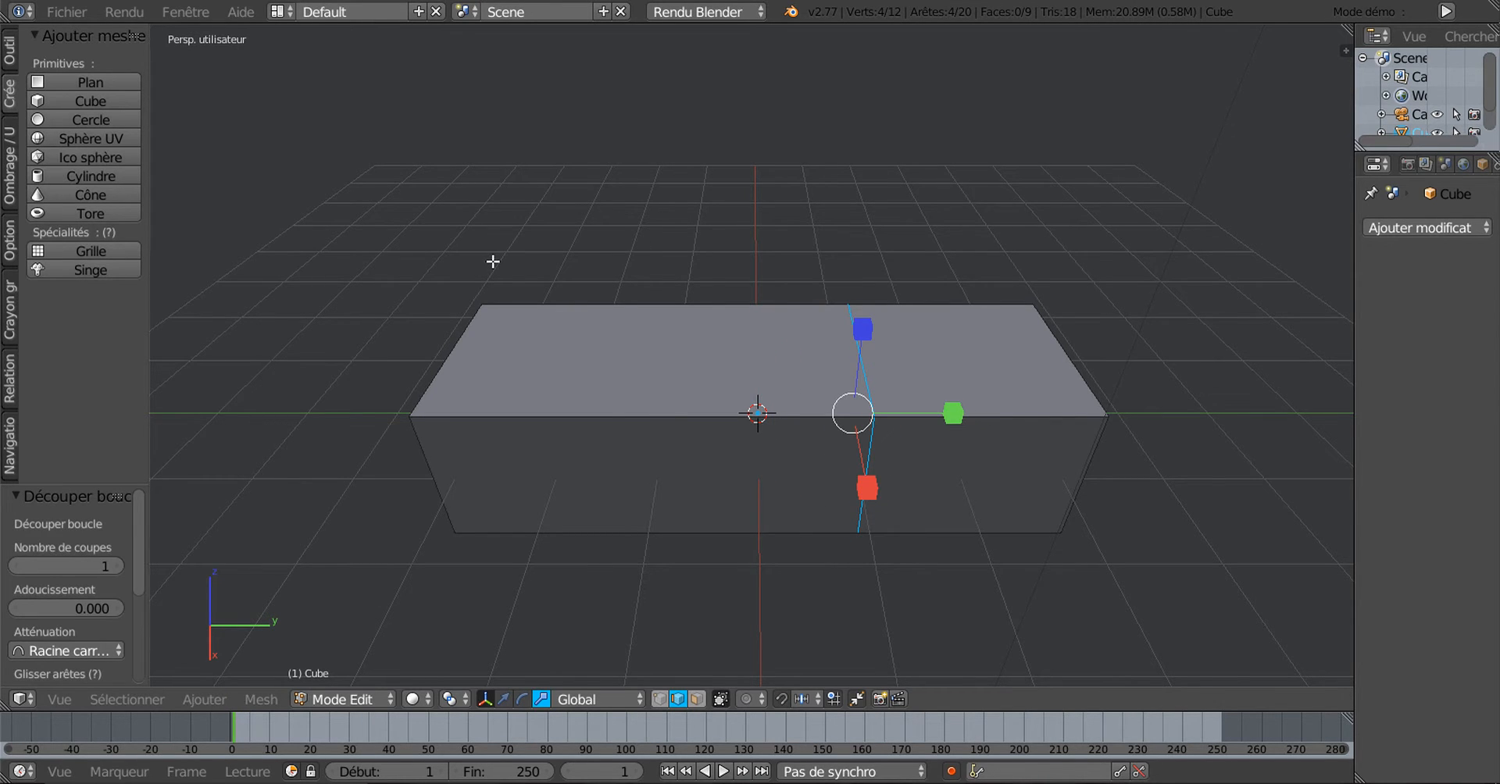
From the top view, slide the new edge loop back toward the middle by a factor of about 0.022 to lengthen the fingertip section
{"action": "key", "text": "KP_7"}
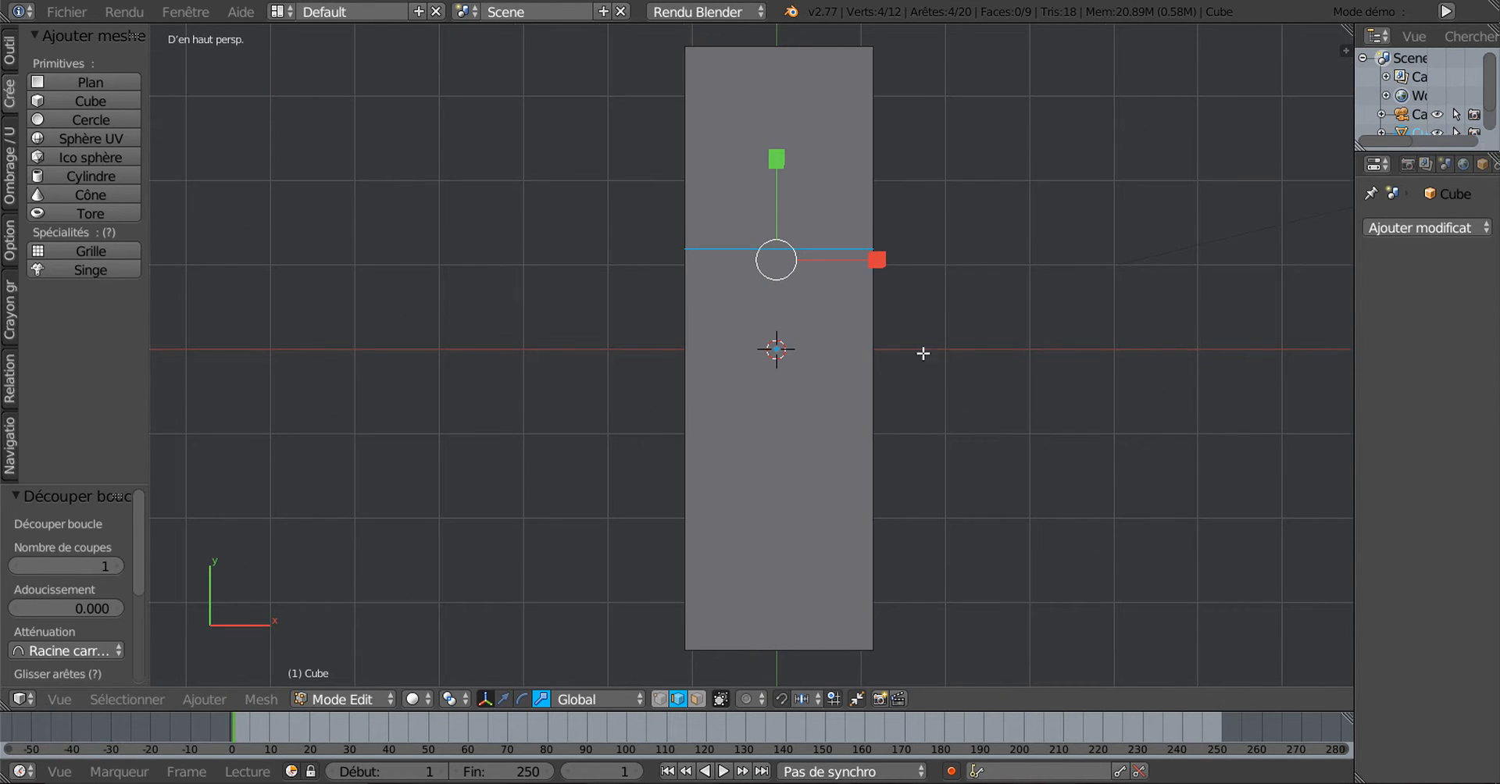
{"action": "middle_click_drag", "start_coordinate": [922, 354], "coordinate": [917, 385], "text": "shift"}
{"action": "key", "text": "g"}
{"action": "key", "text": "g"}
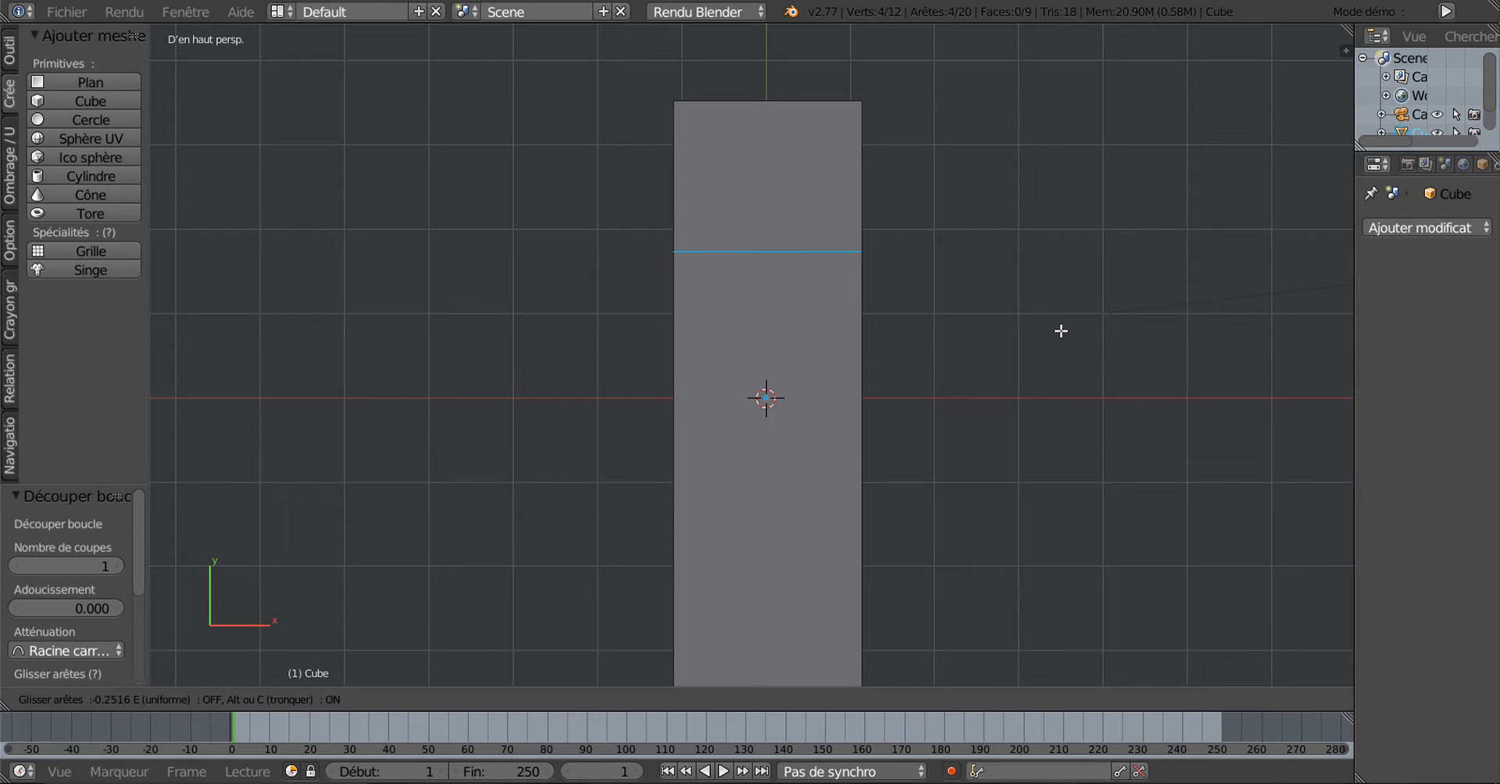
{"action": "left_click", "coordinate": [1063, 413]}
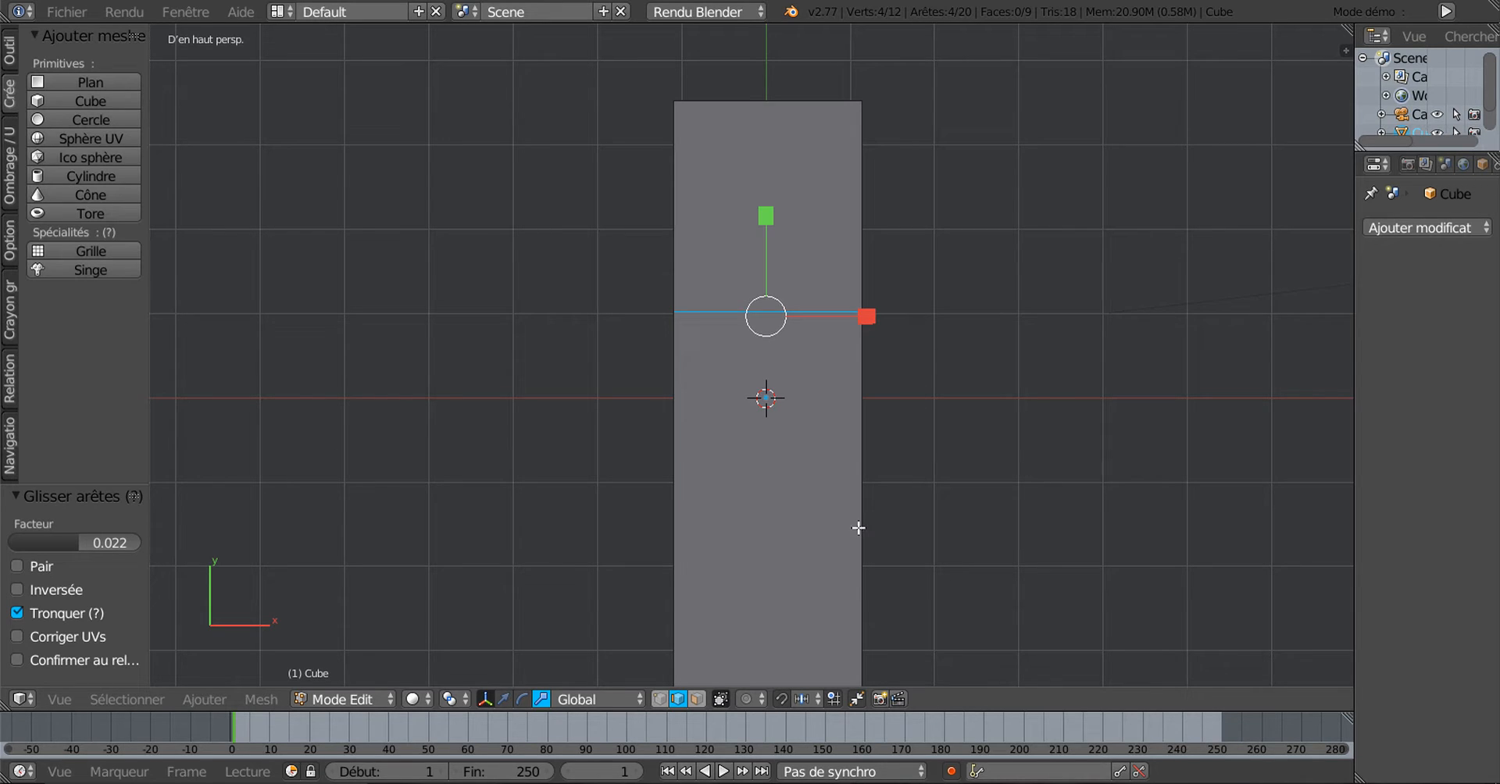
Select the top face of the fingertip section in face mode and inset it with a thickness of about 0.12
{"action": "left_click", "coordinate": [698, 700]}
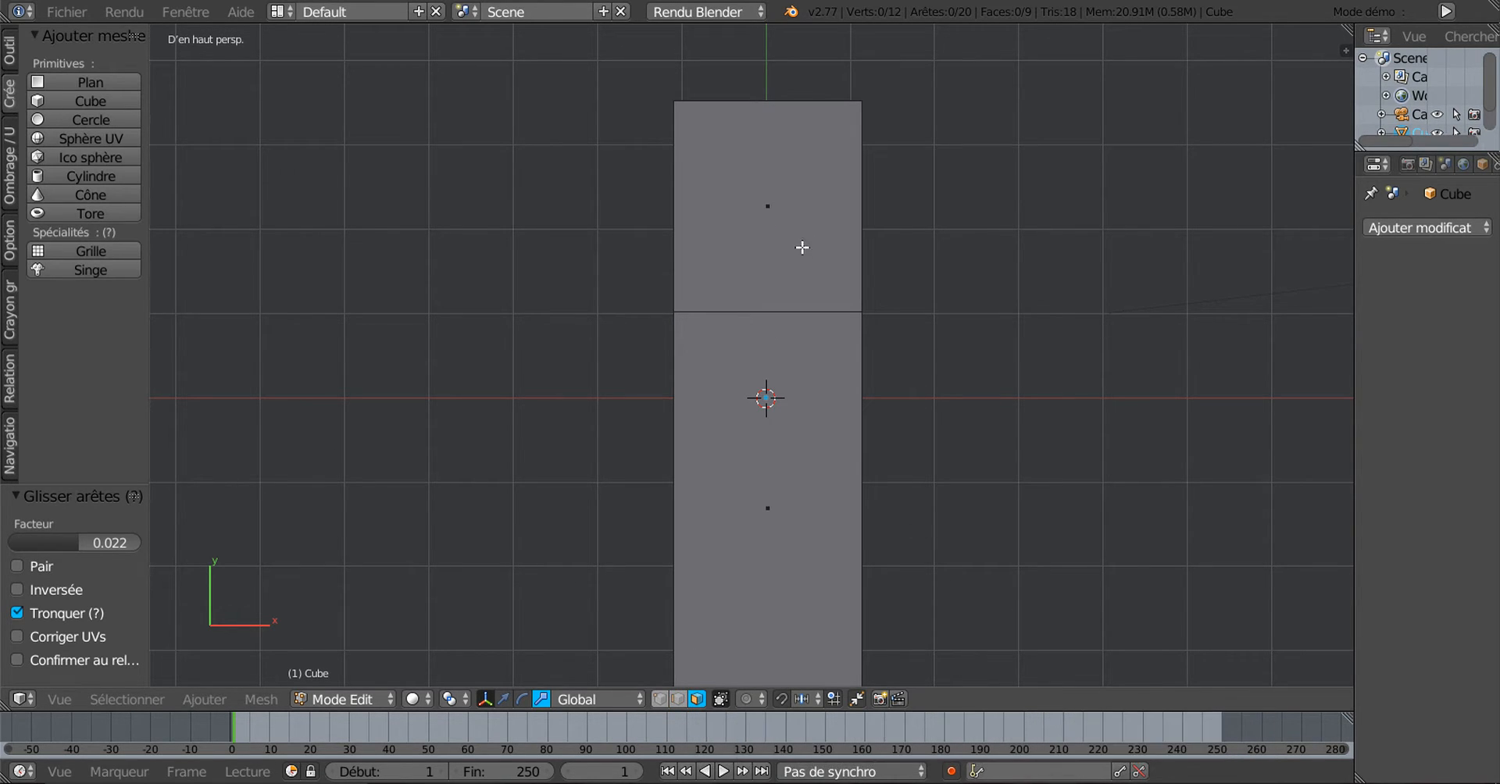
{"action": "right_click", "coordinate": [782, 222]}
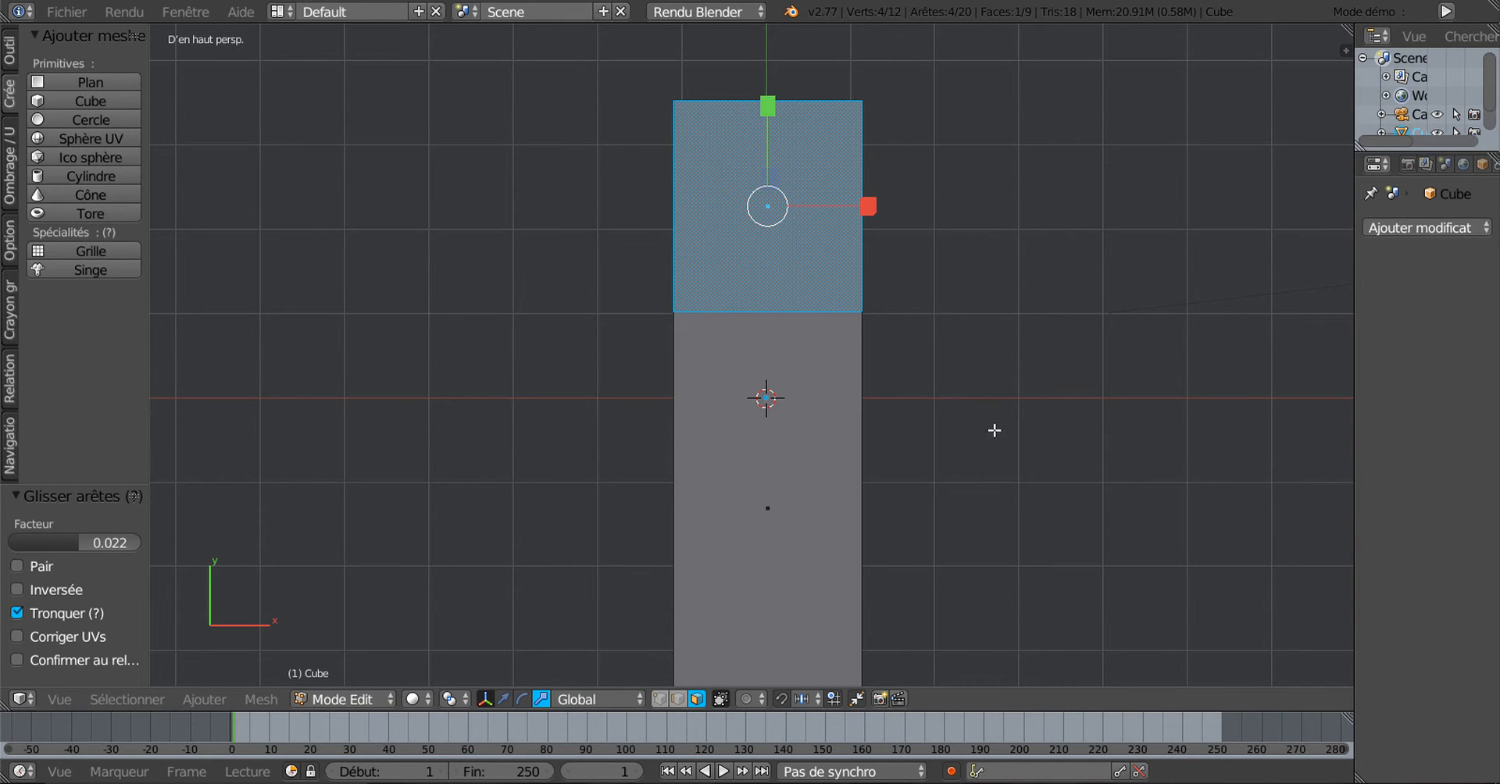
{"action": "middle_click_drag", "start_coordinate": [993, 430], "coordinate": [760, 301]}
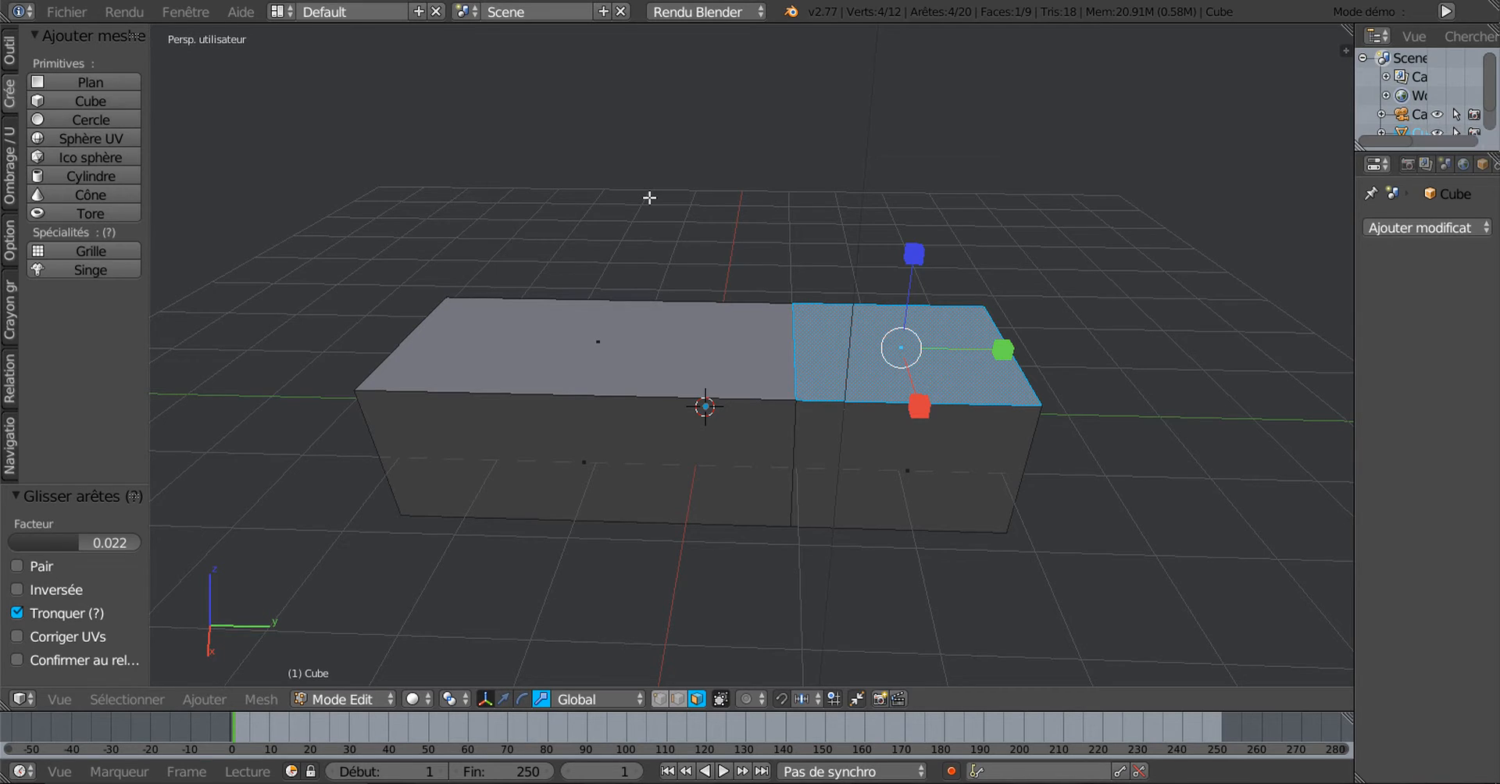
{"action": "key", "text": "KP_7"}
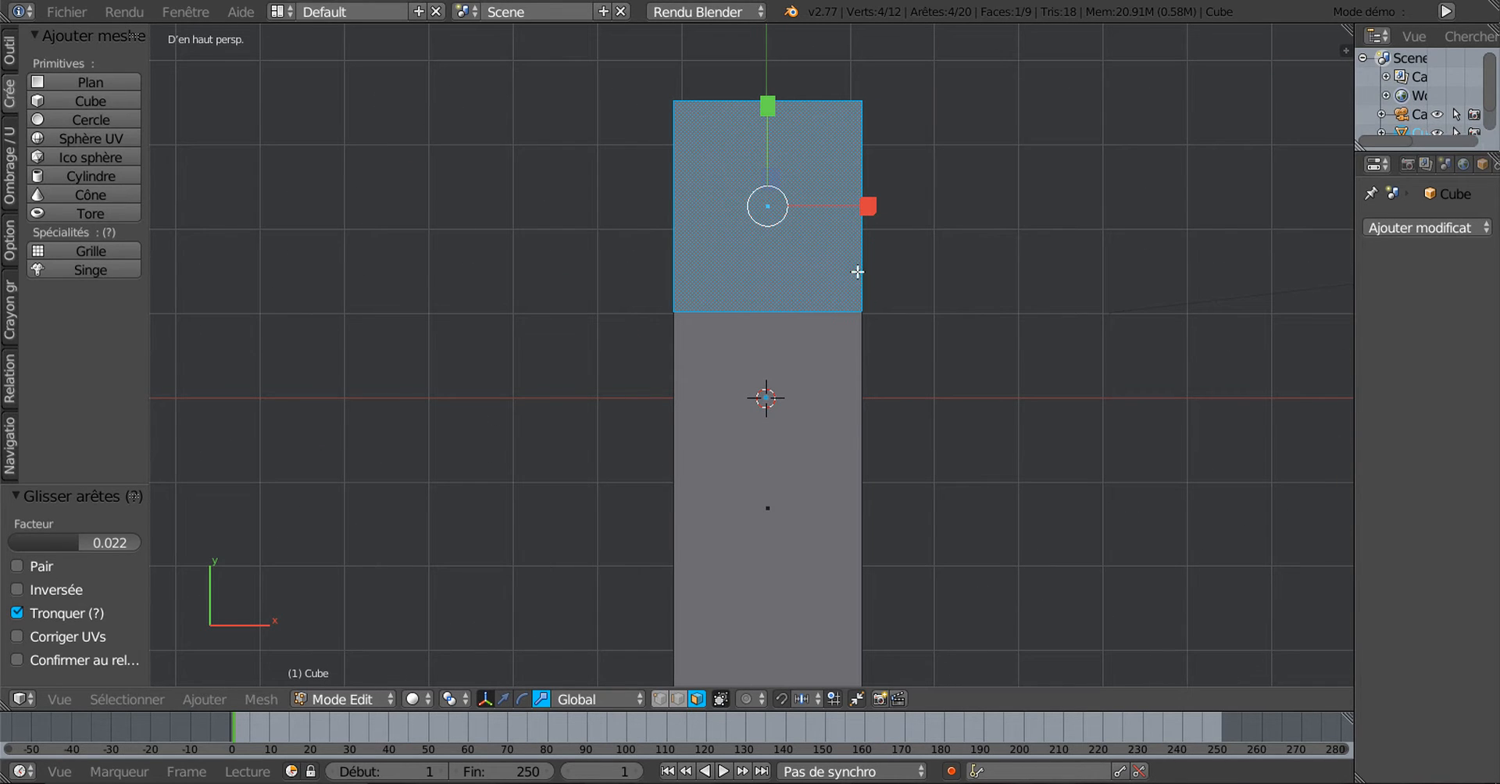
{"action": "middle_click_drag", "start_coordinate": [856, 272], "coordinate": [807, 382], "text": "shift"}
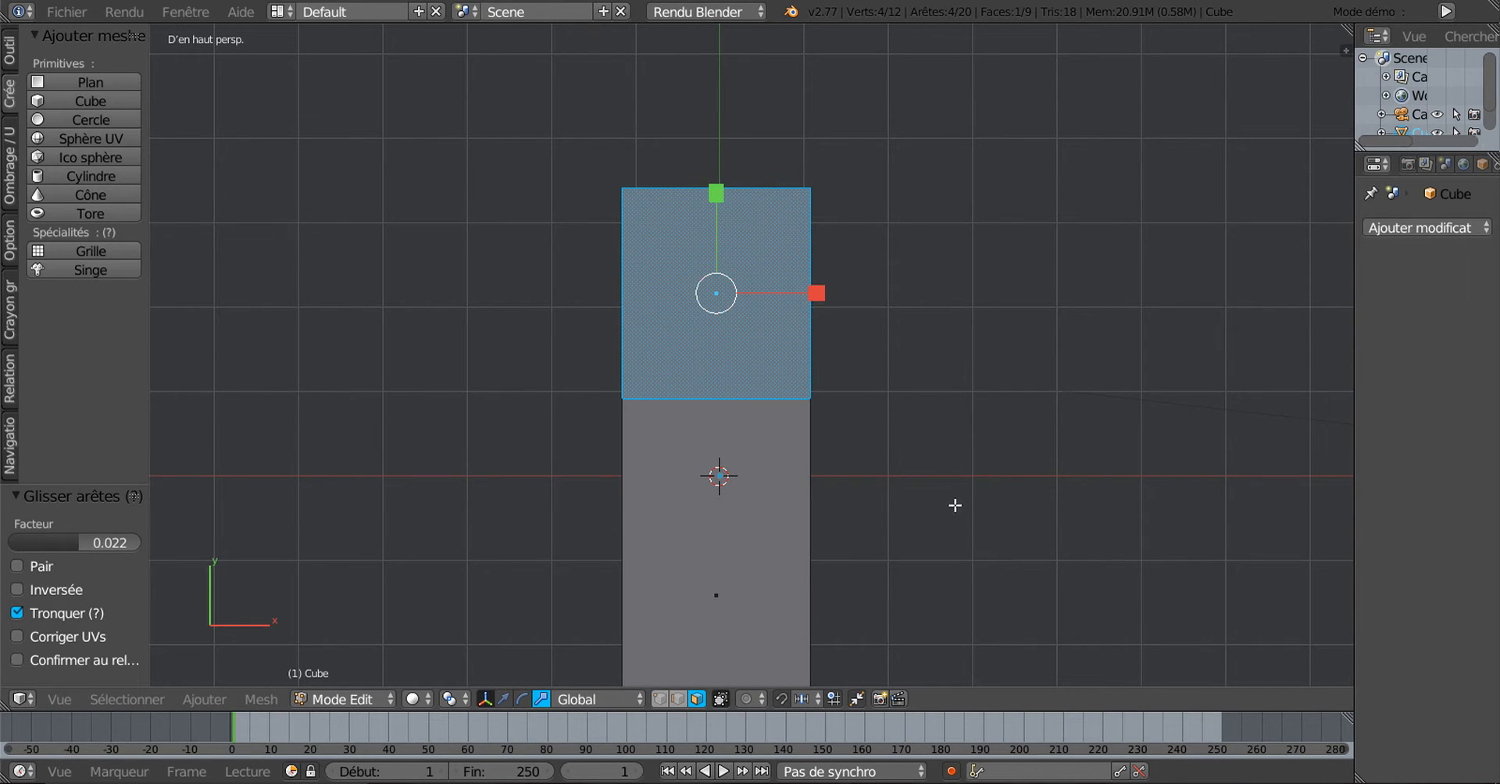
{"action": "key", "text": "i"}
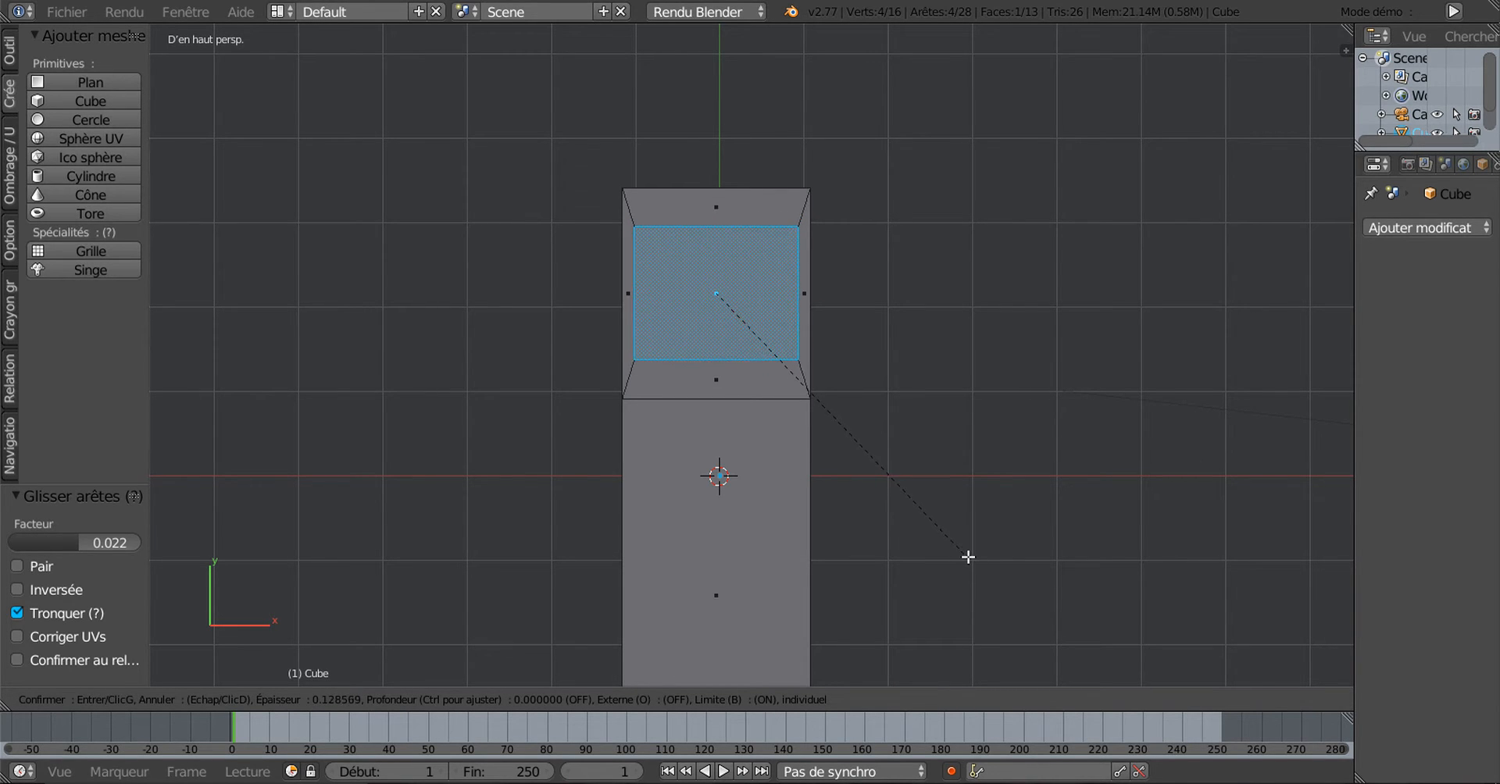
{"action": "left_click", "coordinate": [965, 555]}
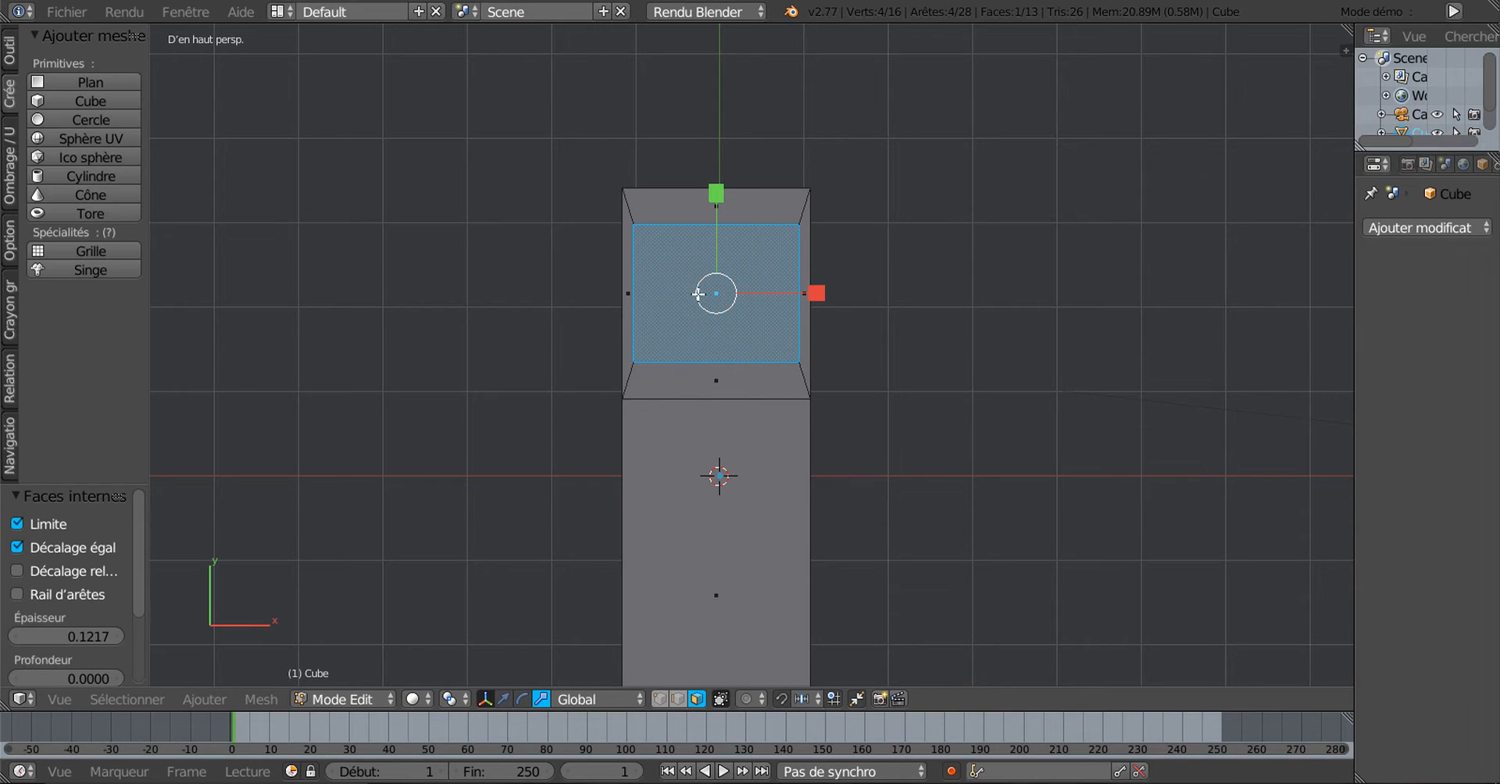
Scale the inset face along Y by about 1.41, along X by about 0.956, and along Y again by about 1.056
{"action": "left_click_drag", "start_coordinate": [715, 194], "coordinate": [722, 157]}
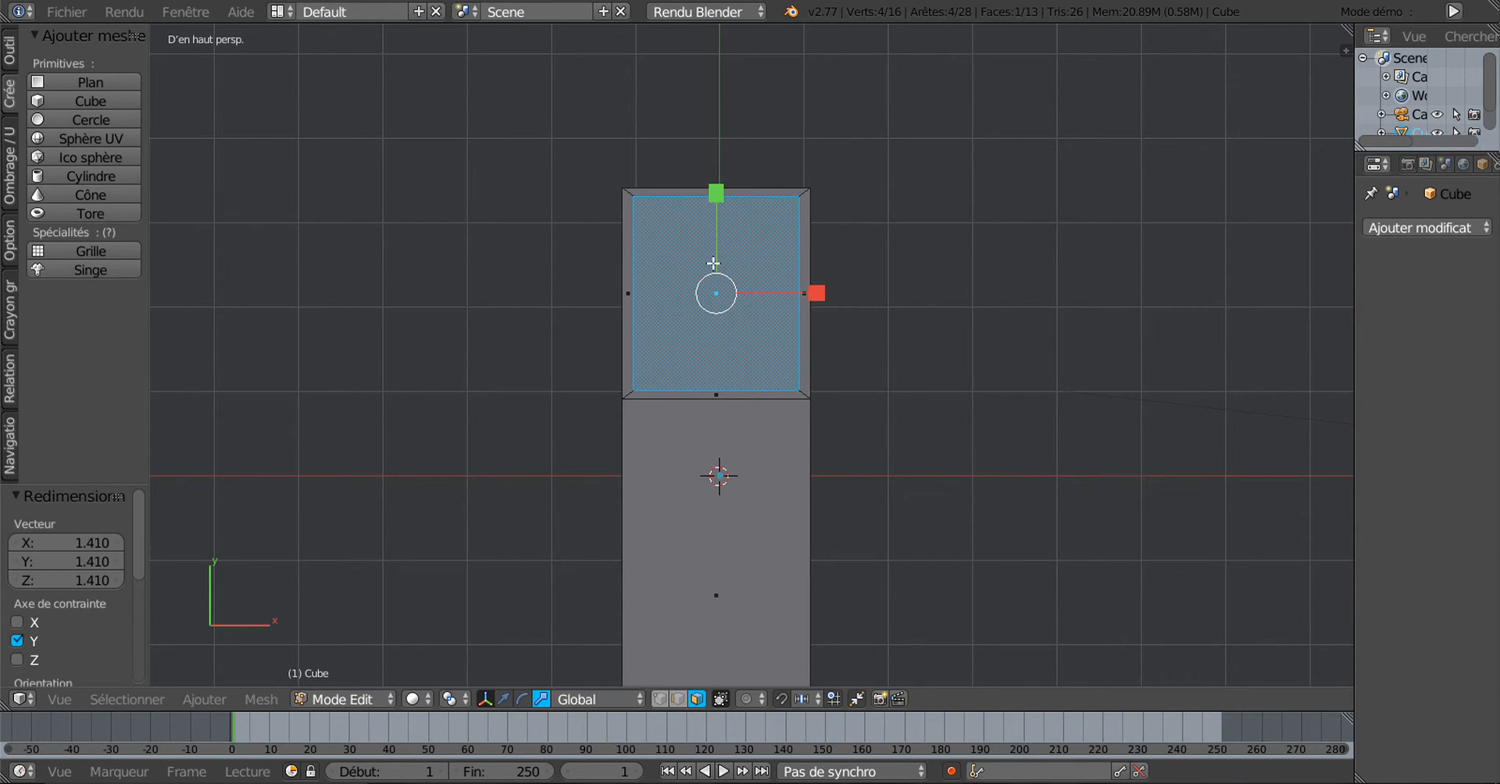
{"action": "scroll", "coordinate": [734, 266], "scroll_direction": "up", "scroll_amount": 1}
{"action": "mouse_move", "coordinate": [813, 282]}
{"action": "left_mouse_down"}
{"action": "mouse_move", "coordinate": [800, 281]}
{"action": "mouse_move", "coordinate": [811, 275]}
{"action": "left_mouse_up"}
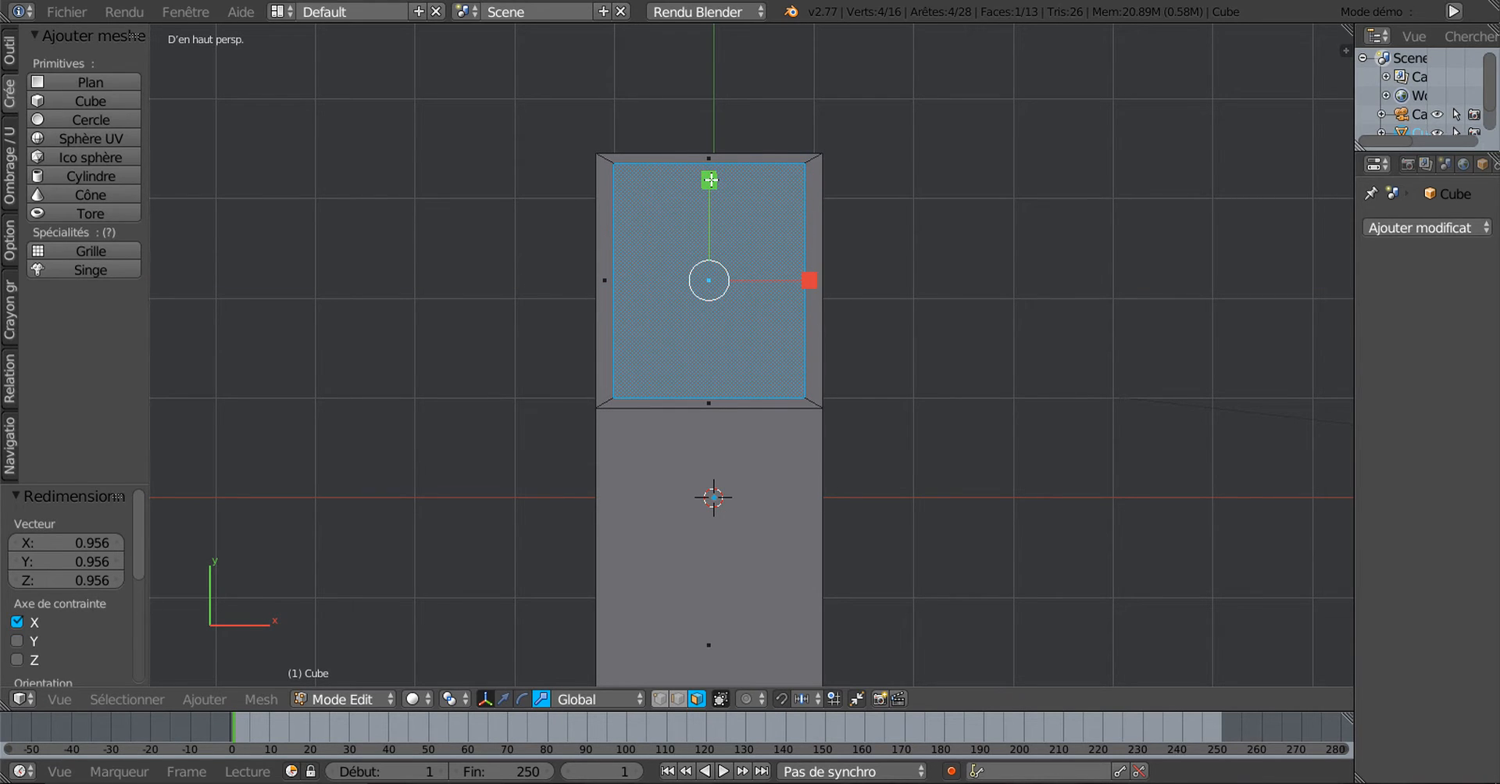
{"action": "left_click_drag", "start_coordinate": [709, 180], "coordinate": [711, 163]}
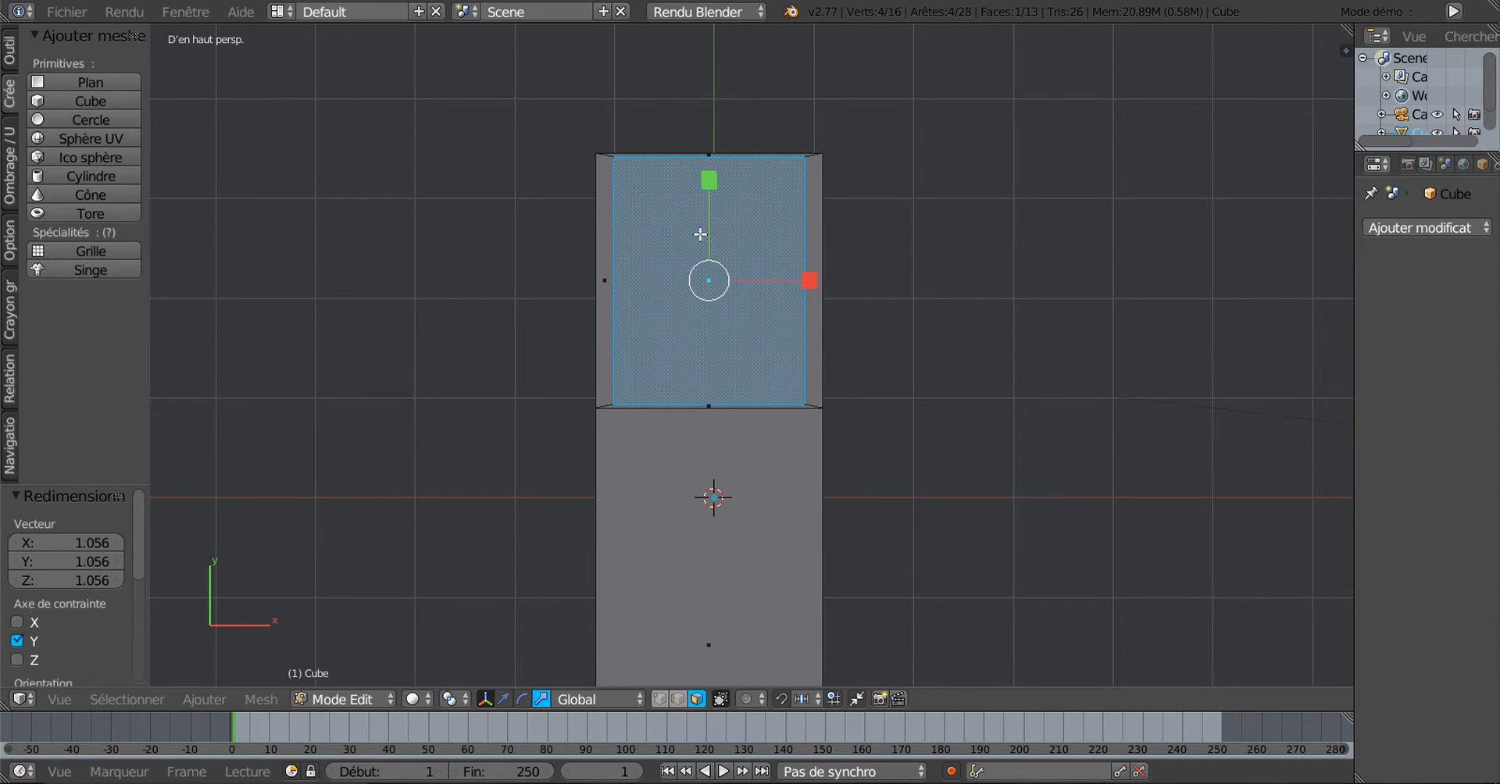
{"action": "scroll", "coordinate": [698, 244], "scroll_direction": "up", "scroll_amount": 1}
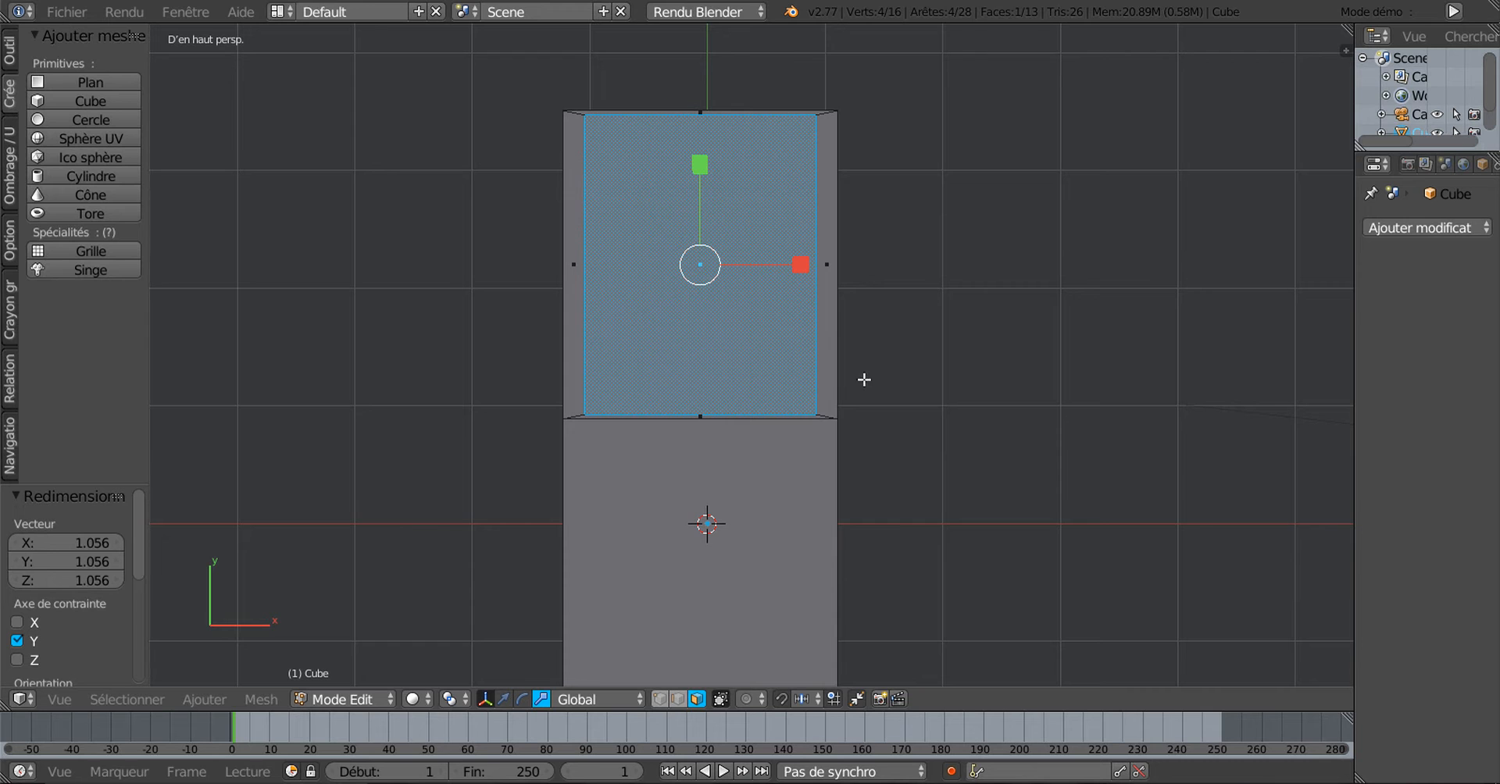
Extrude the inset face down by about 0.007 along Z and lower it further to form the nail recess
{"action": "middle_click_drag", "start_coordinate": [1059, 476], "coordinate": [832, 392]}
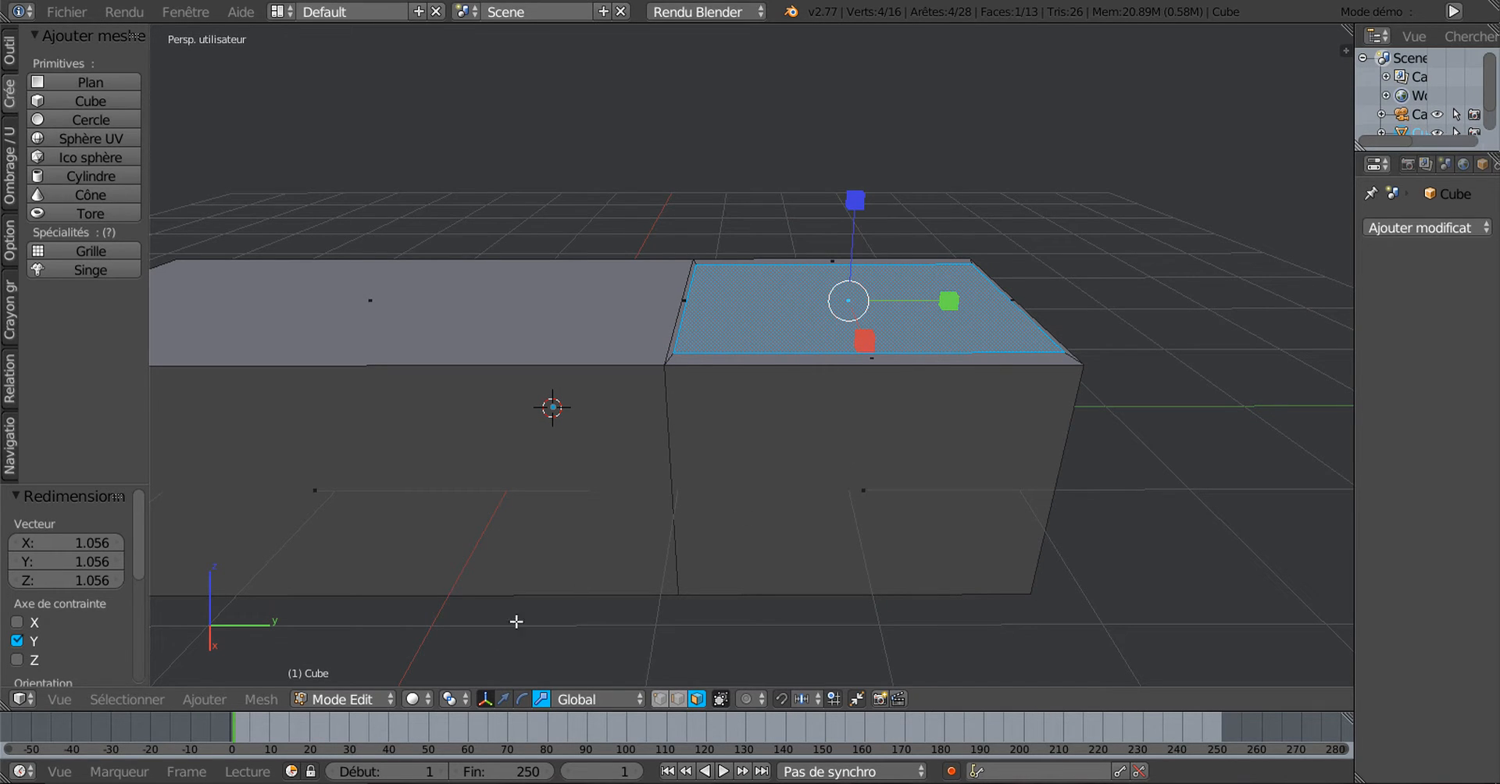
{"action": "left_click", "coordinate": [505, 700]}
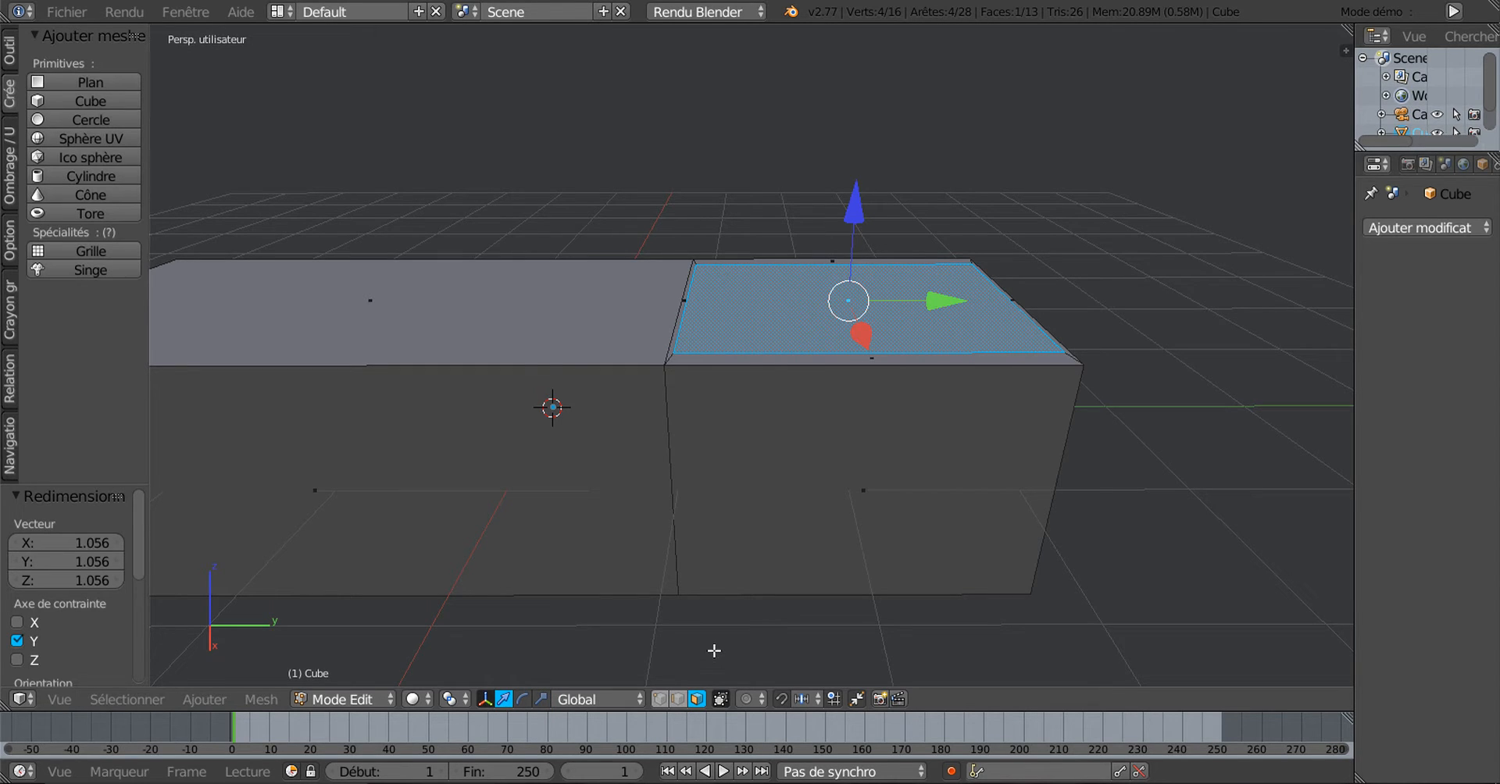
{"action": "key", "text": "e"}
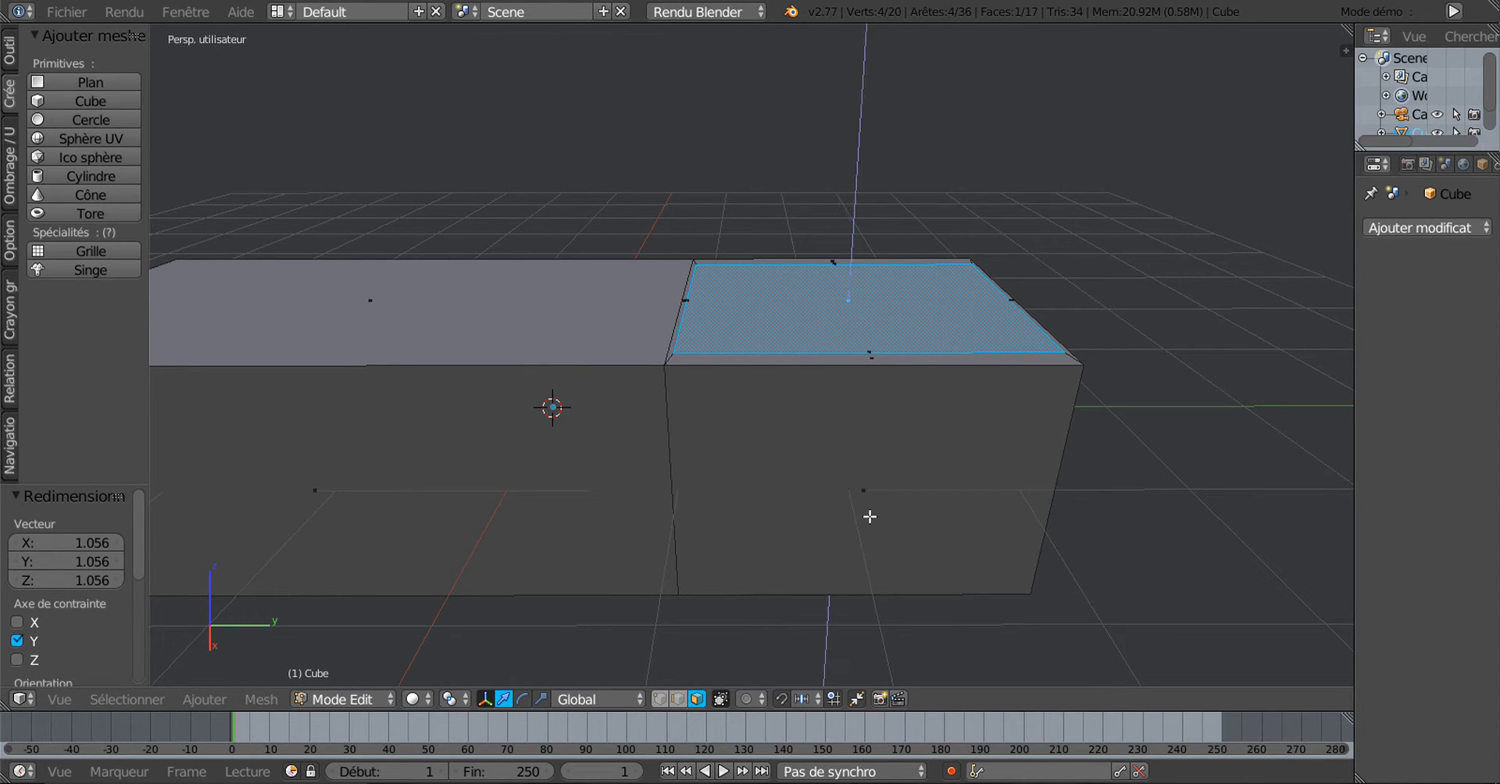
{"action": "left_click", "coordinate": [869, 517]}
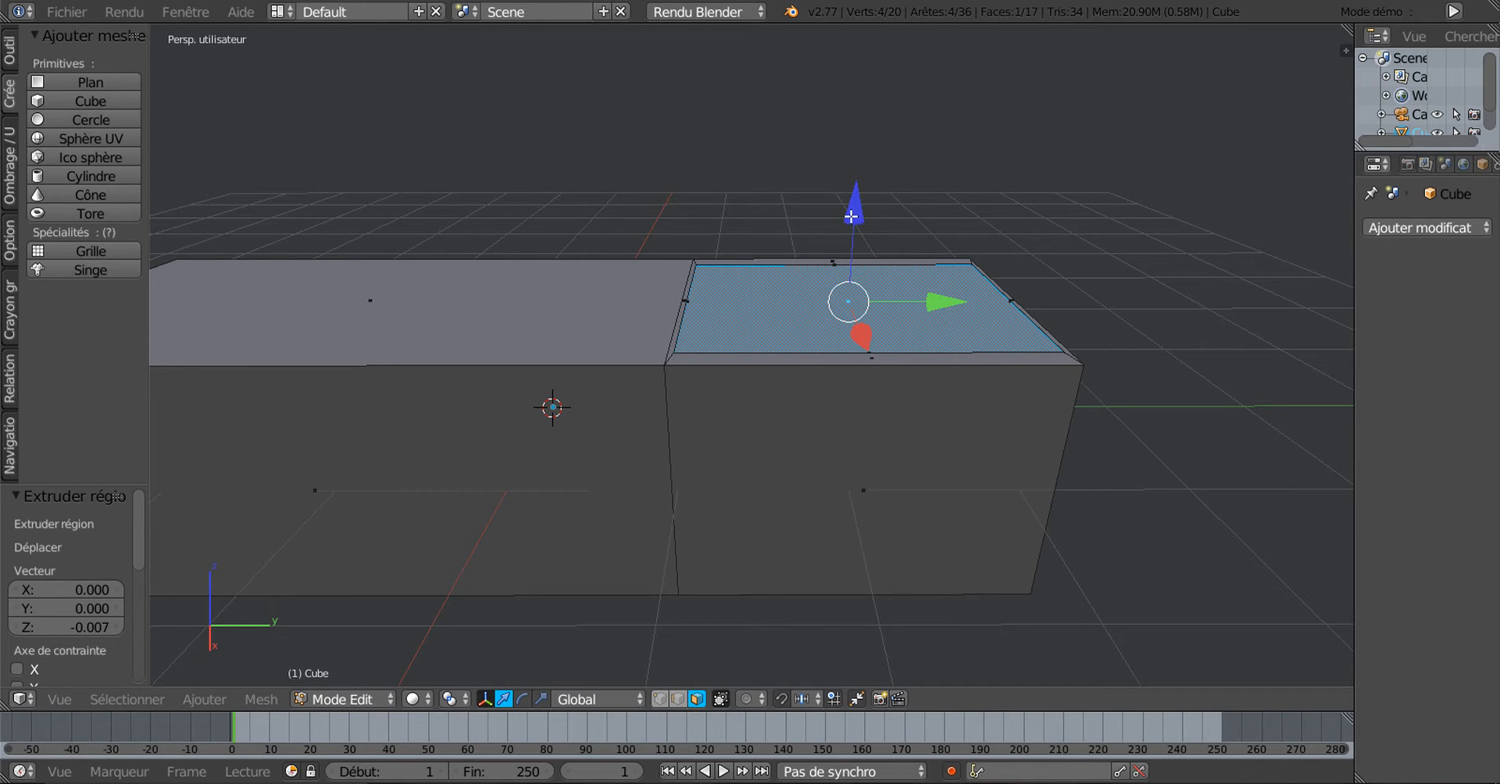
{"action": "left_click_drag", "start_coordinate": [854, 213], "coordinate": [856, 214]}
{"action": "mouse_move", "coordinate": [867, 235]}
{"action": "middle_mouse_down"}
{"action": "mouse_move", "coordinate": [890, 268]}
{"action": "mouse_move", "coordinate": [814, 257]}
{"action": "mouse_move", "coordinate": [850, 234]}
{"action": "middle_mouse_up"}
{"action": "left_click_drag", "start_coordinate": [891, 225], "coordinate": [891, 226]}
{"action": "middle_click_drag", "start_coordinate": [918, 303], "coordinate": [707, 393]}
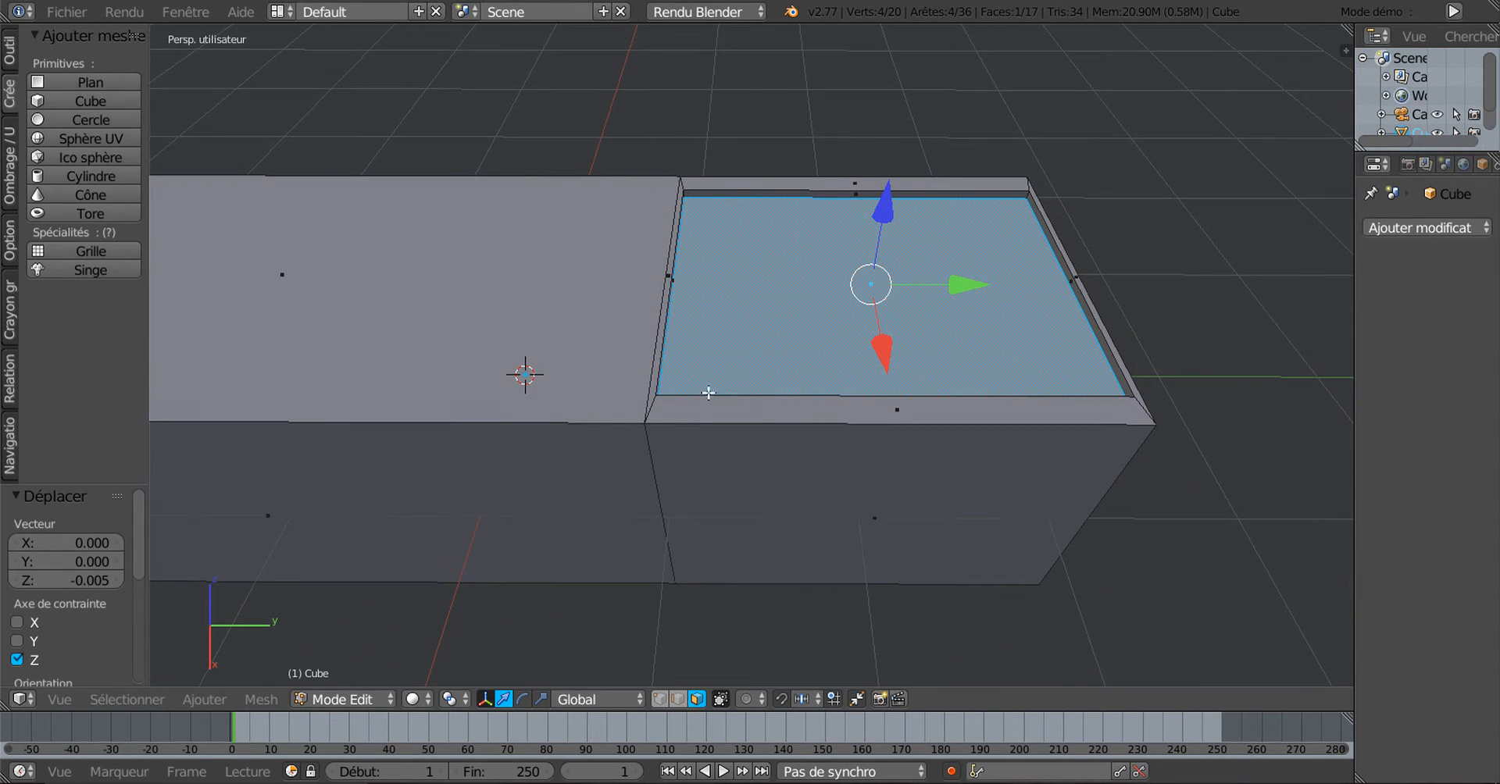
Inset the recess floor by about 0.0456, then scale the inner face by about 1.116 along Y and 1.025 along X
{"action": "key", "text": "KP_7"}
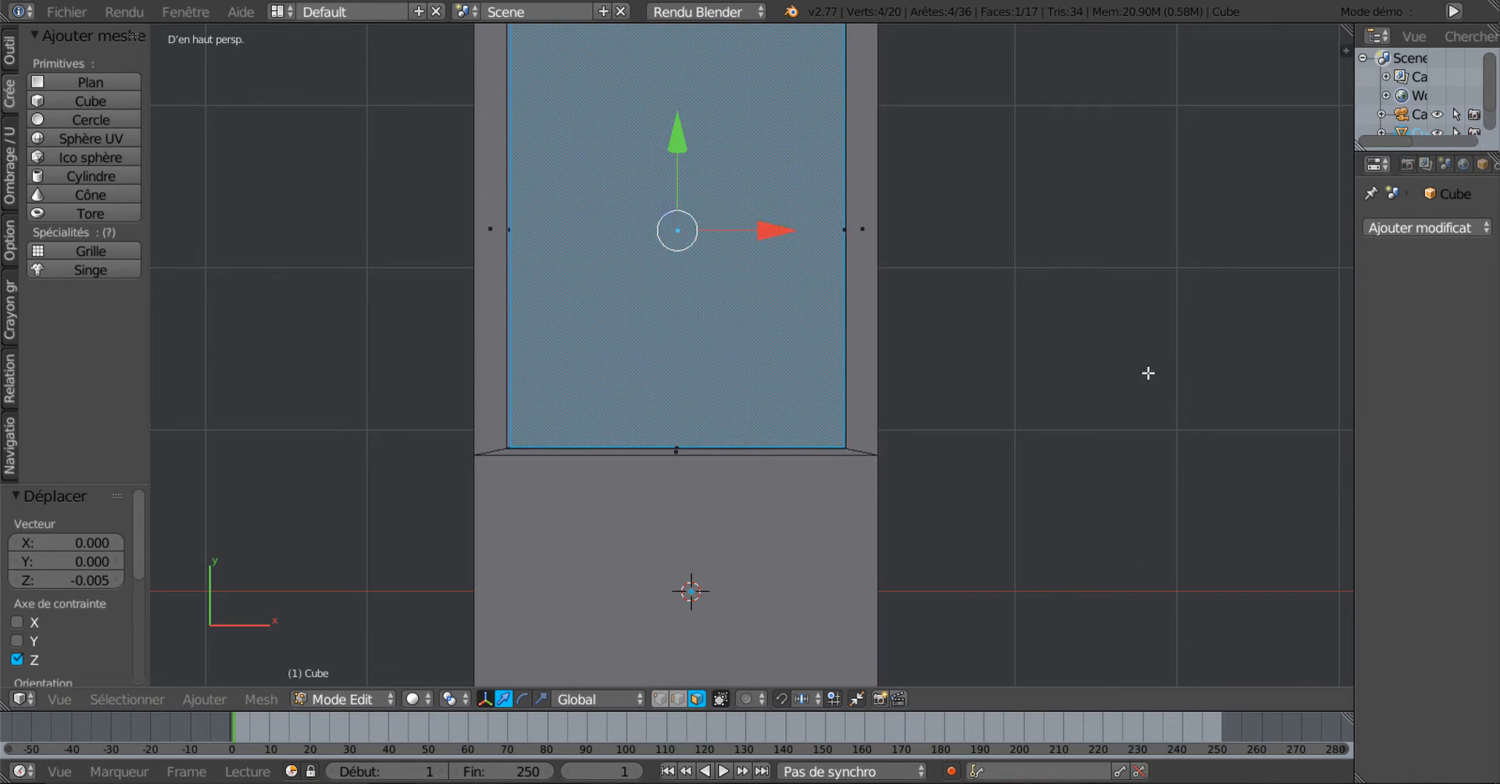
{"action": "middle_click_drag", "start_coordinate": [1148, 372], "coordinate": [1135, 476], "text": "shift"}
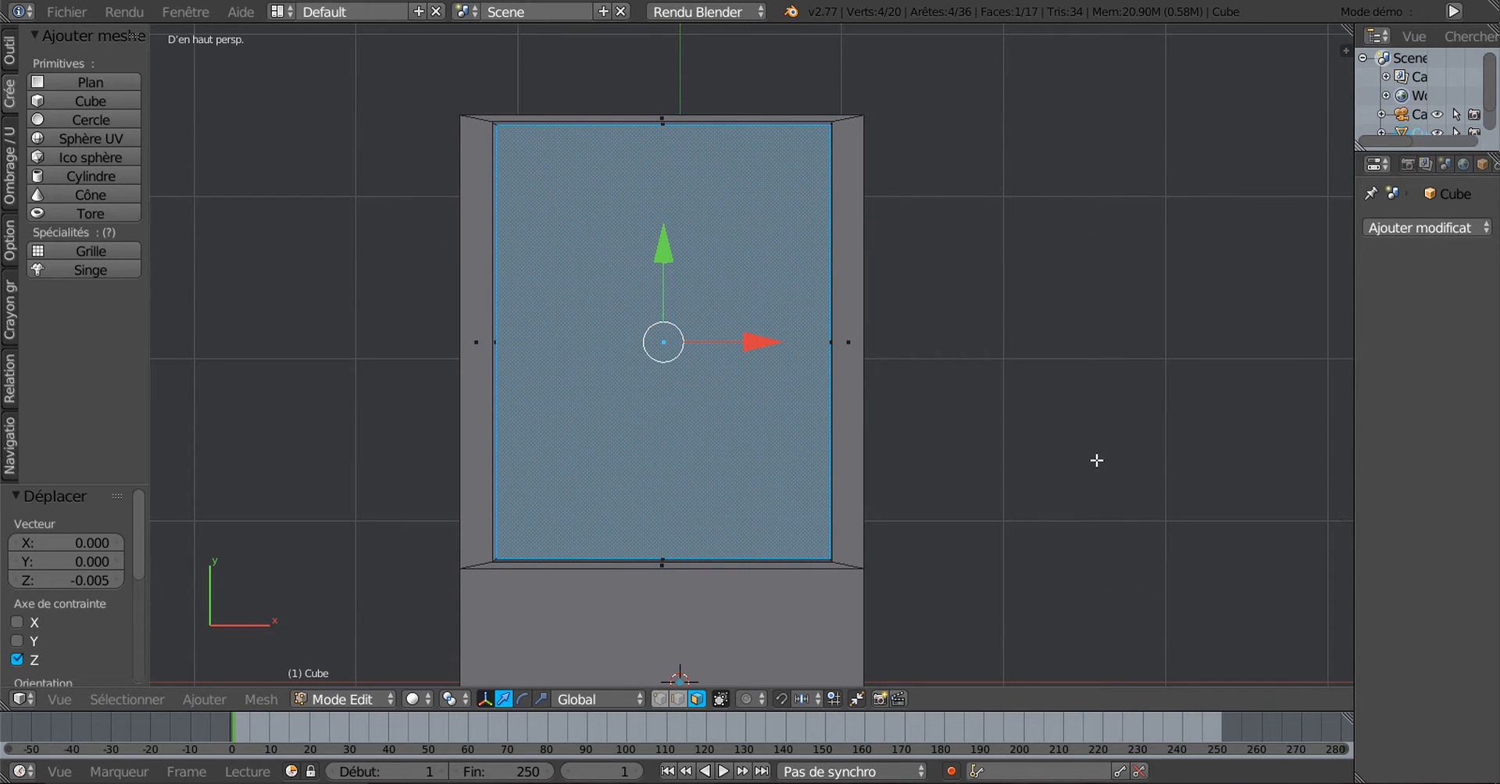
{"action": "key", "text": "i"}
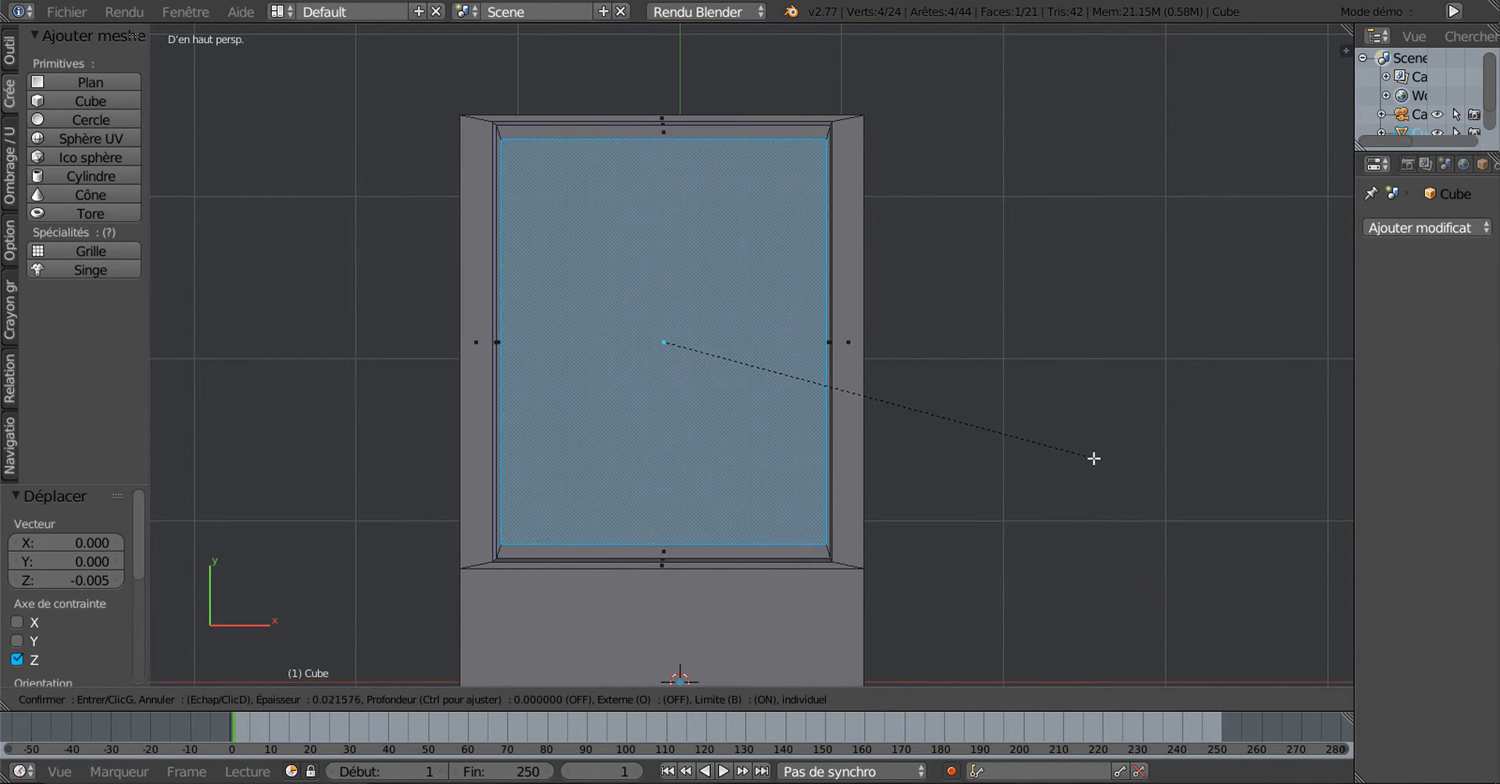
{"action": "left_click", "coordinate": [1091, 458]}
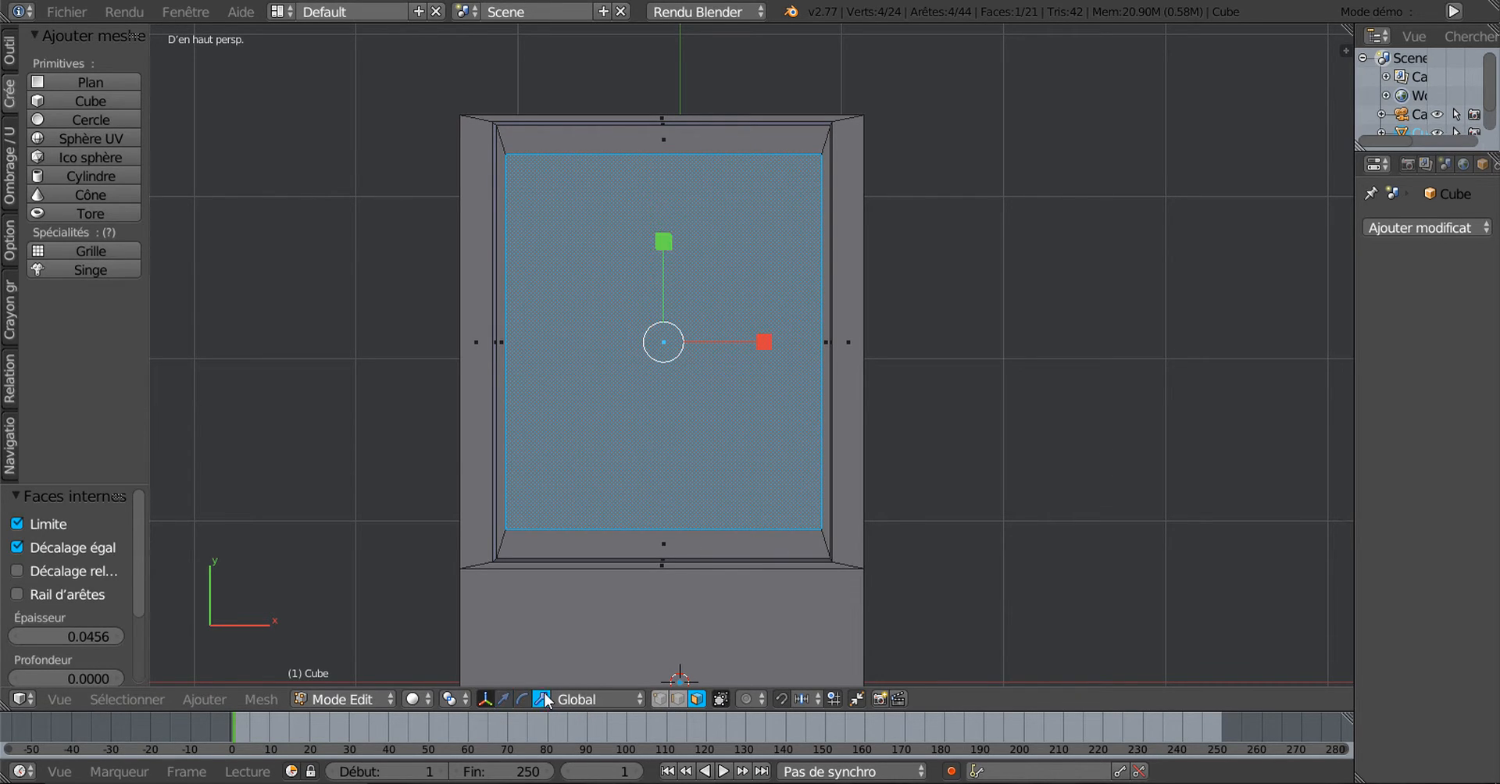
{"action": "key", "text": "s"}
{"action": "key", "text": "y"}
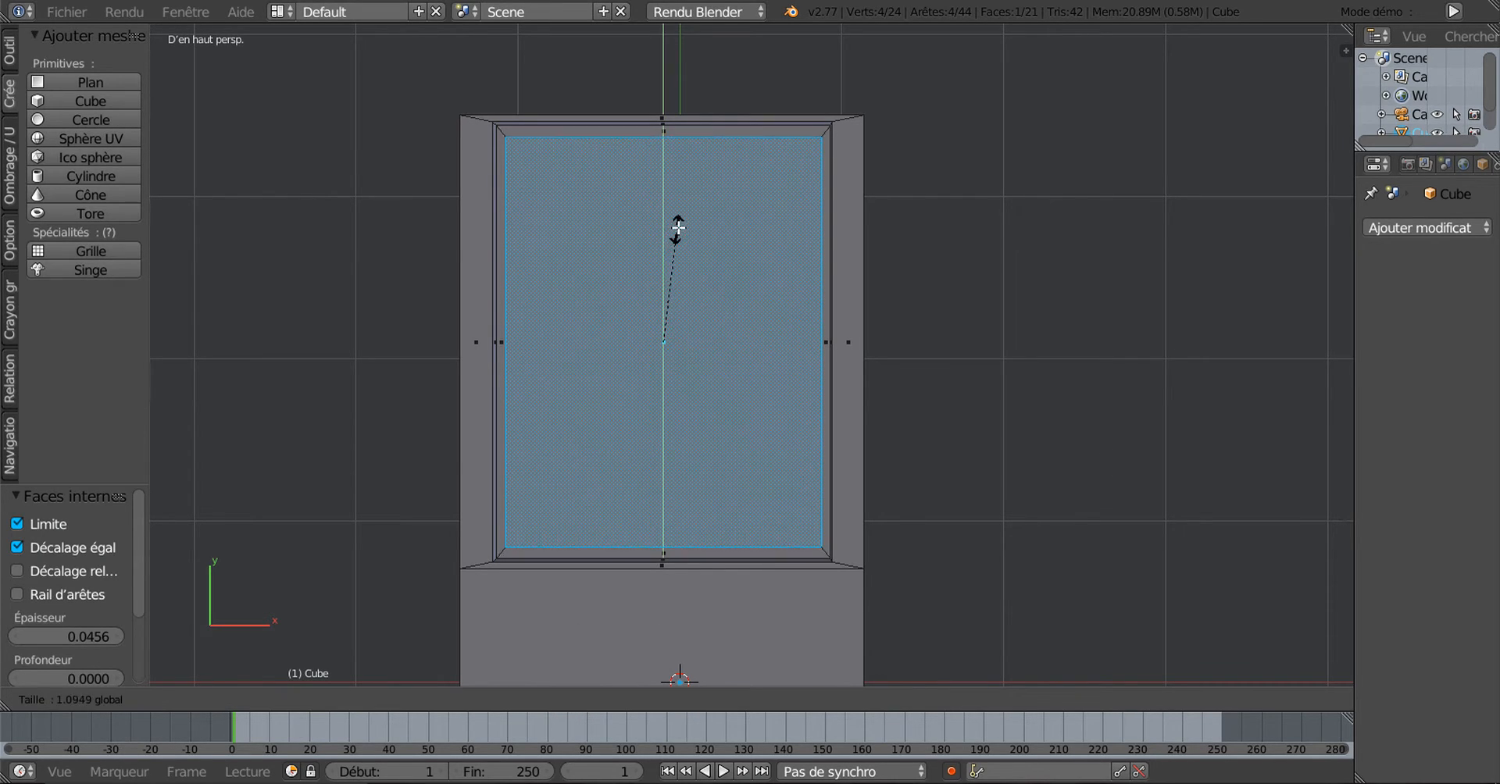
{"action": "left_click", "coordinate": [681, 227]}
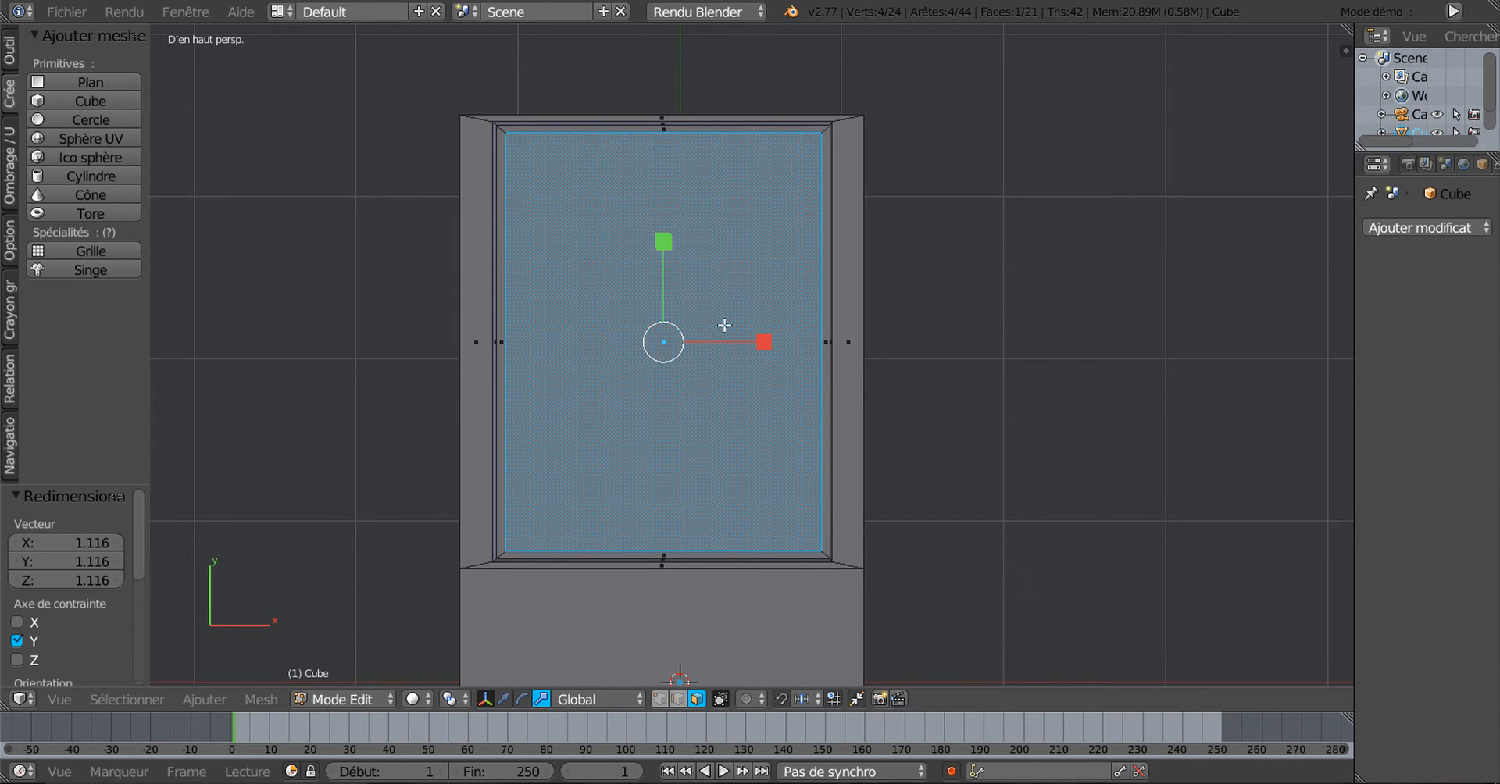
{"action": "left_click_drag", "start_coordinate": [771, 351], "coordinate": [773, 349]}
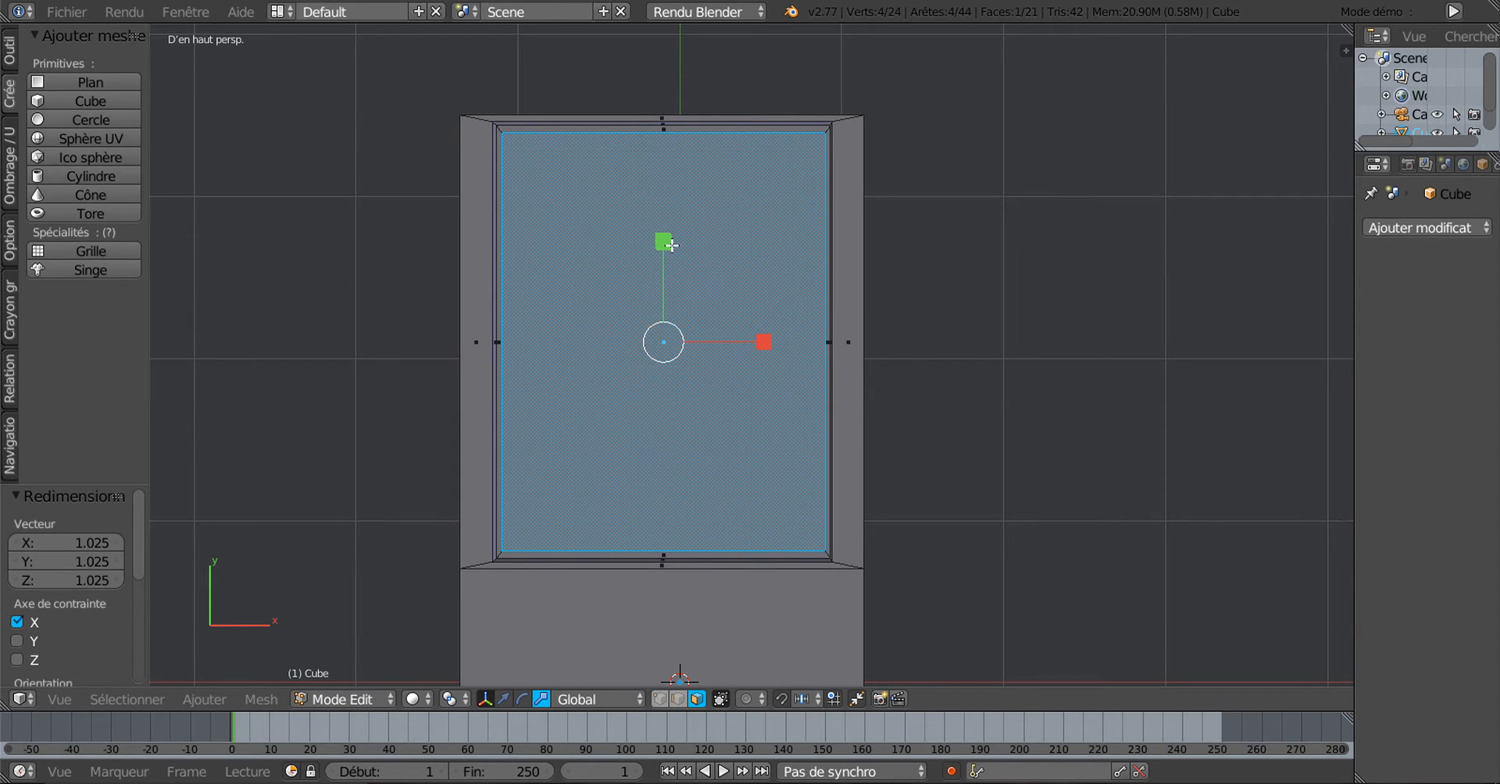
Extrude the inner face and raise it along Z just above the finger's top surface, finishing with a move of about 0.011
{"action": "middle_click_drag", "start_coordinate": [1058, 415], "coordinate": [857, 268]}
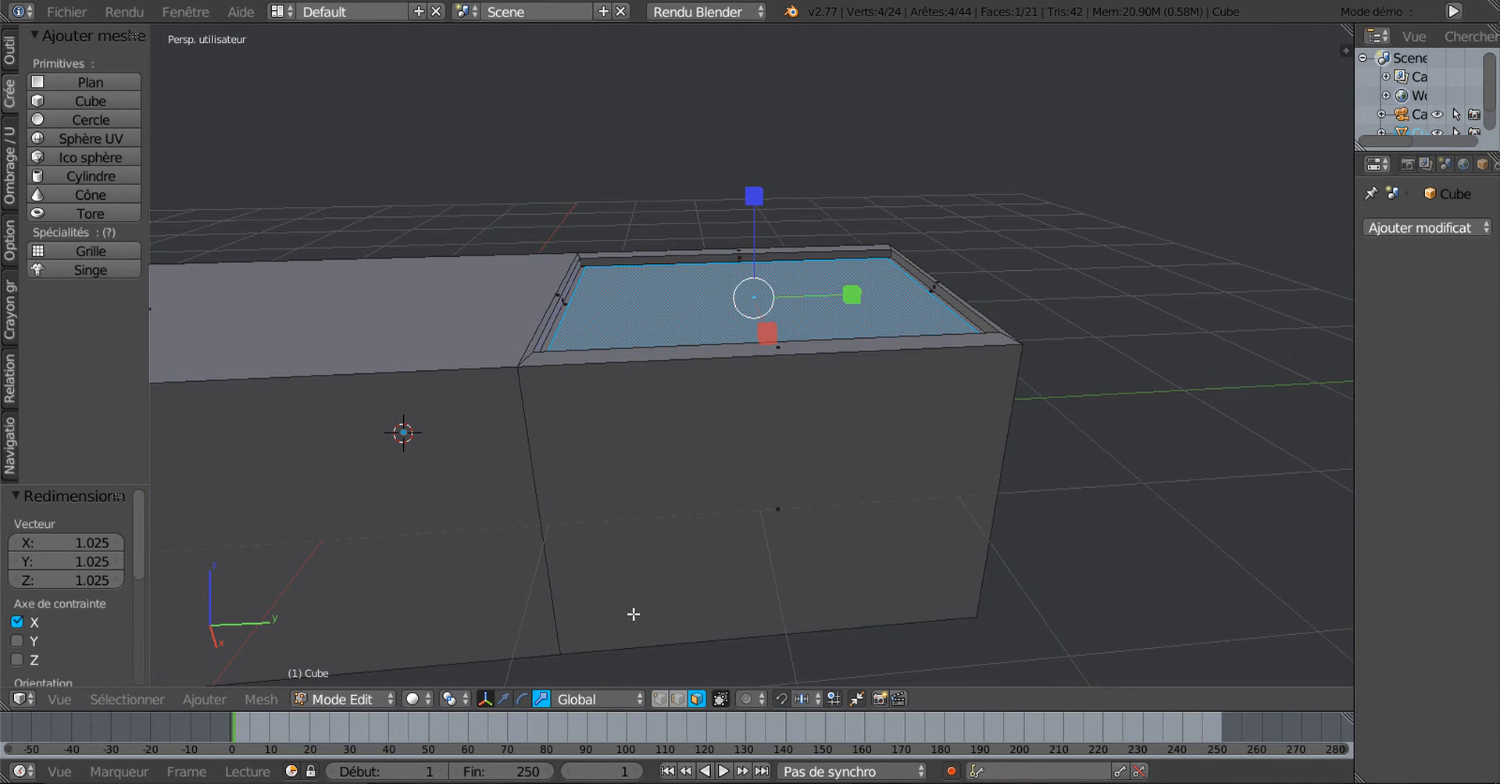
{"action": "left_click", "coordinate": [502, 699]}
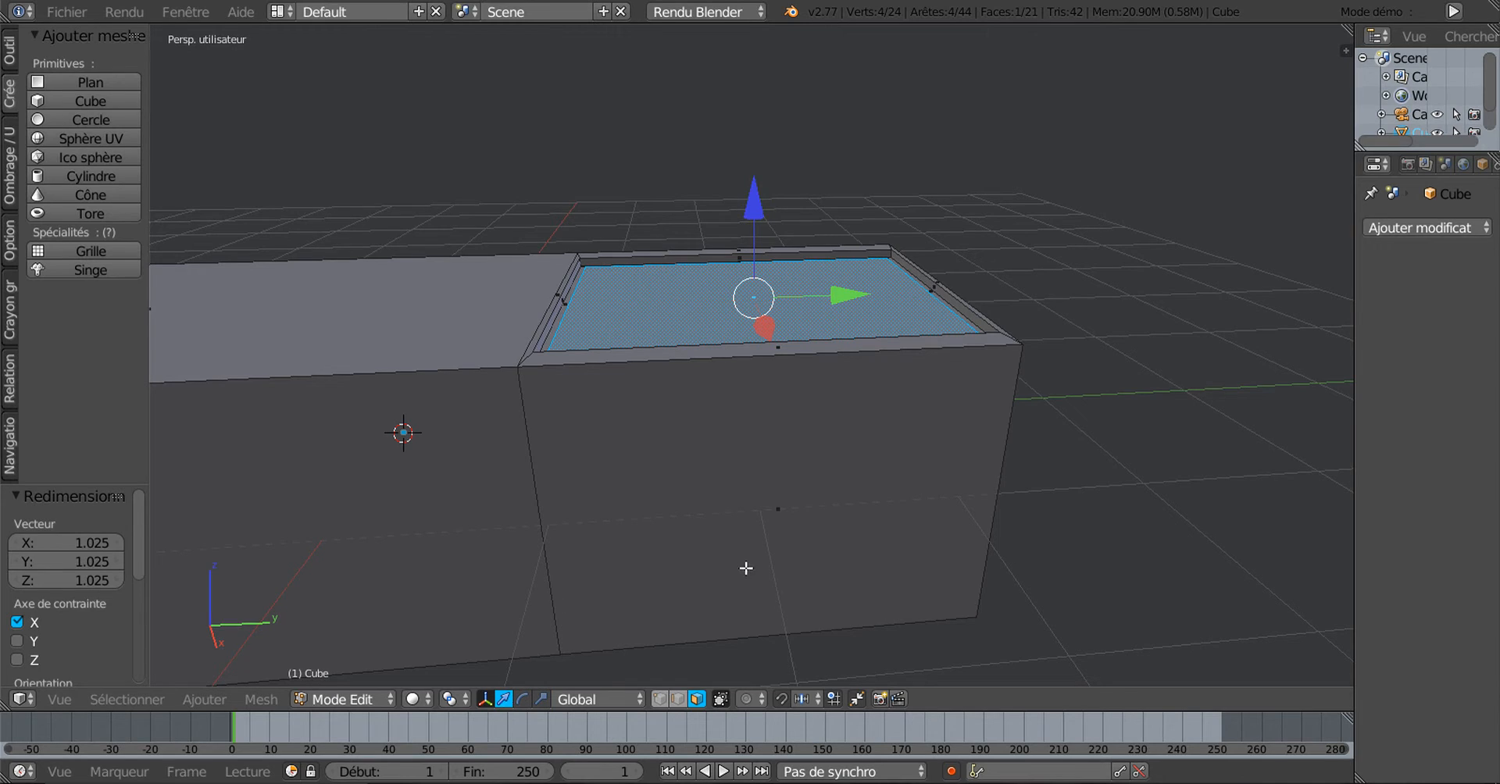
{"action": "key", "text": "e"}
{"action": "right_click", "coordinate": [741, 507]}
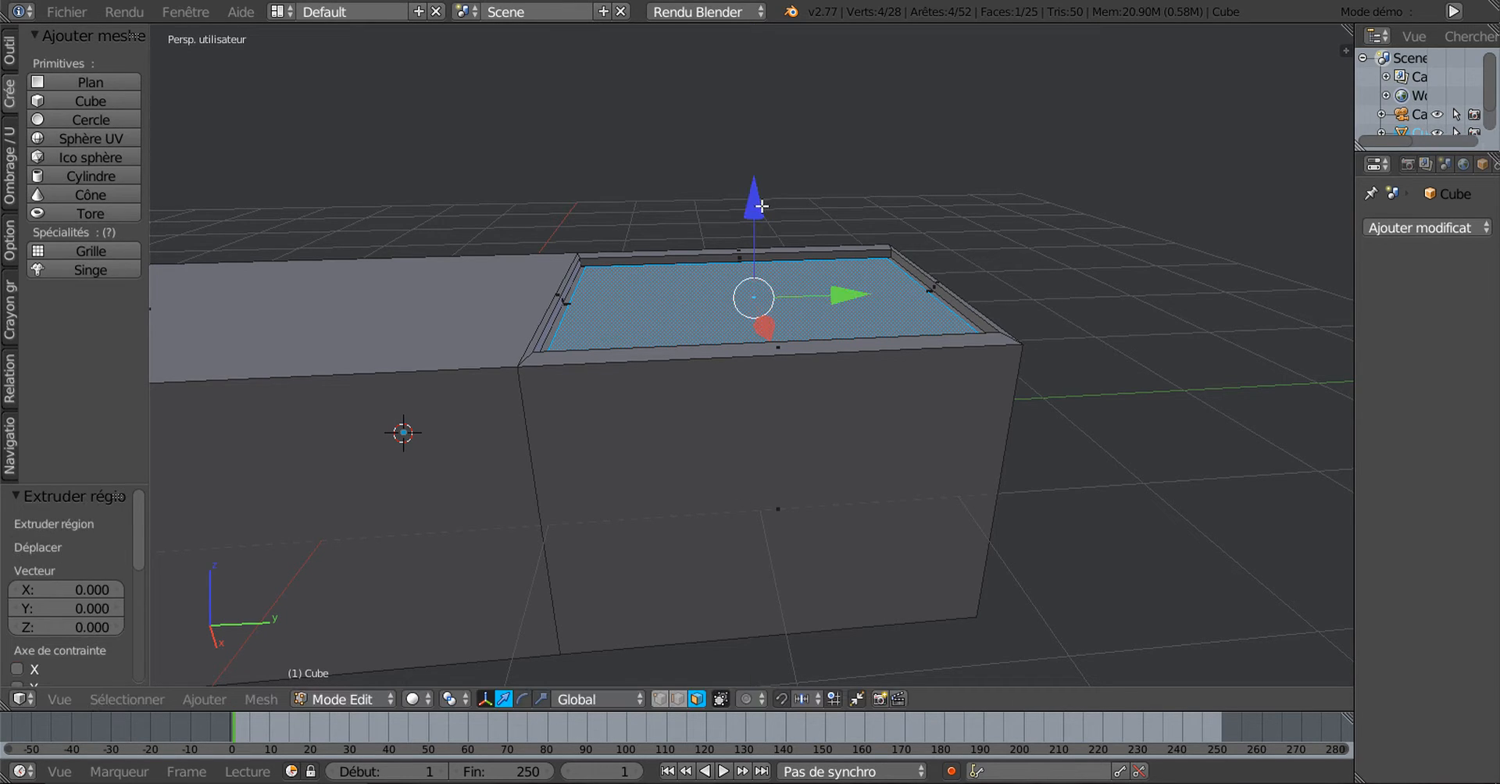
{"action": "left_click_drag", "start_coordinate": [762, 206], "coordinate": [767, 196]}
{"action": "middle_click_drag", "start_coordinate": [757, 288], "coordinate": [755, 261]}
{"action": "left_click_drag", "start_coordinate": [759, 220], "coordinate": [759, 217]}
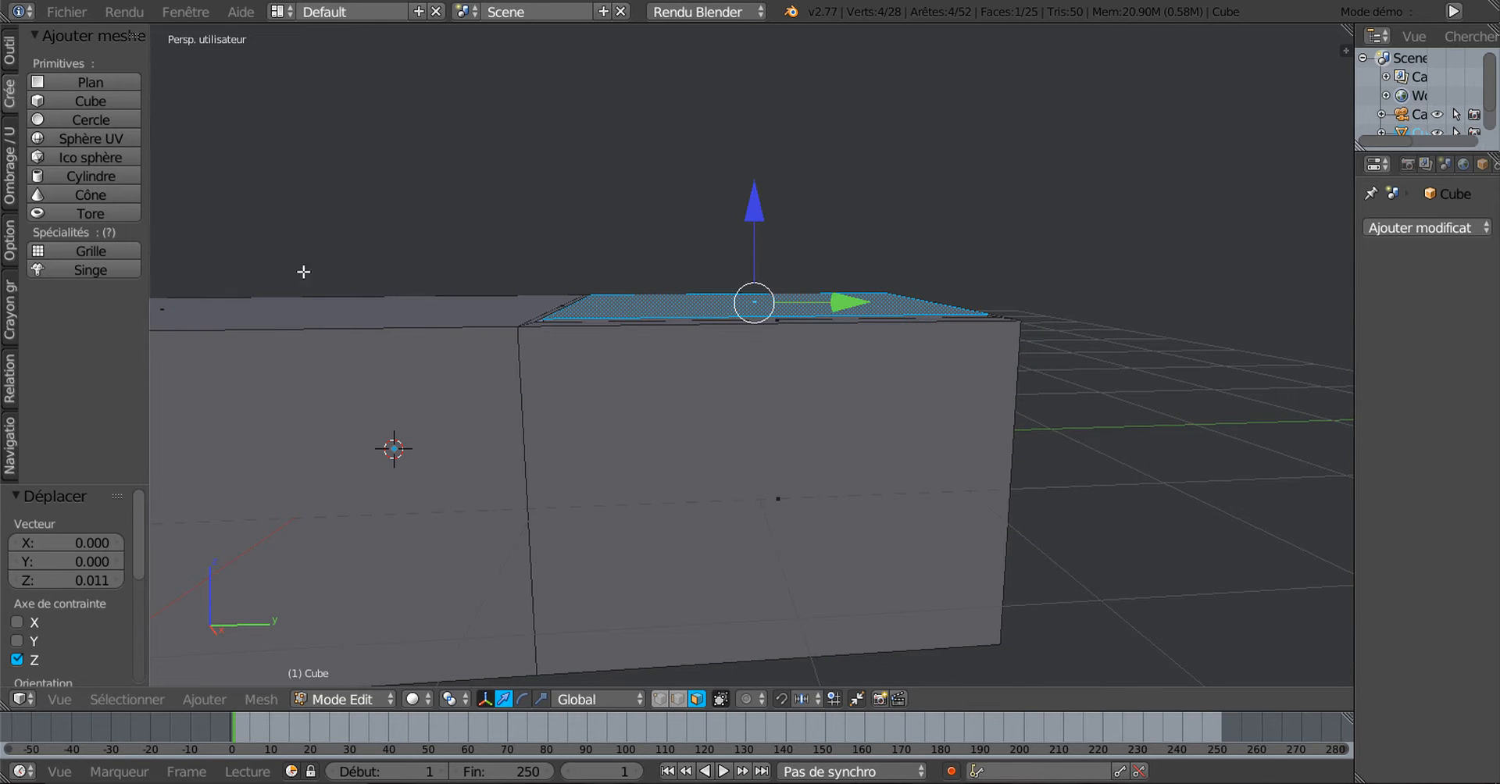
{"action": "middle_click_drag", "start_coordinate": [710, 299], "coordinate": [931, 392]}
{"action": "middle_click_drag", "start_coordinate": [762, 349], "coordinate": [783, 339]}
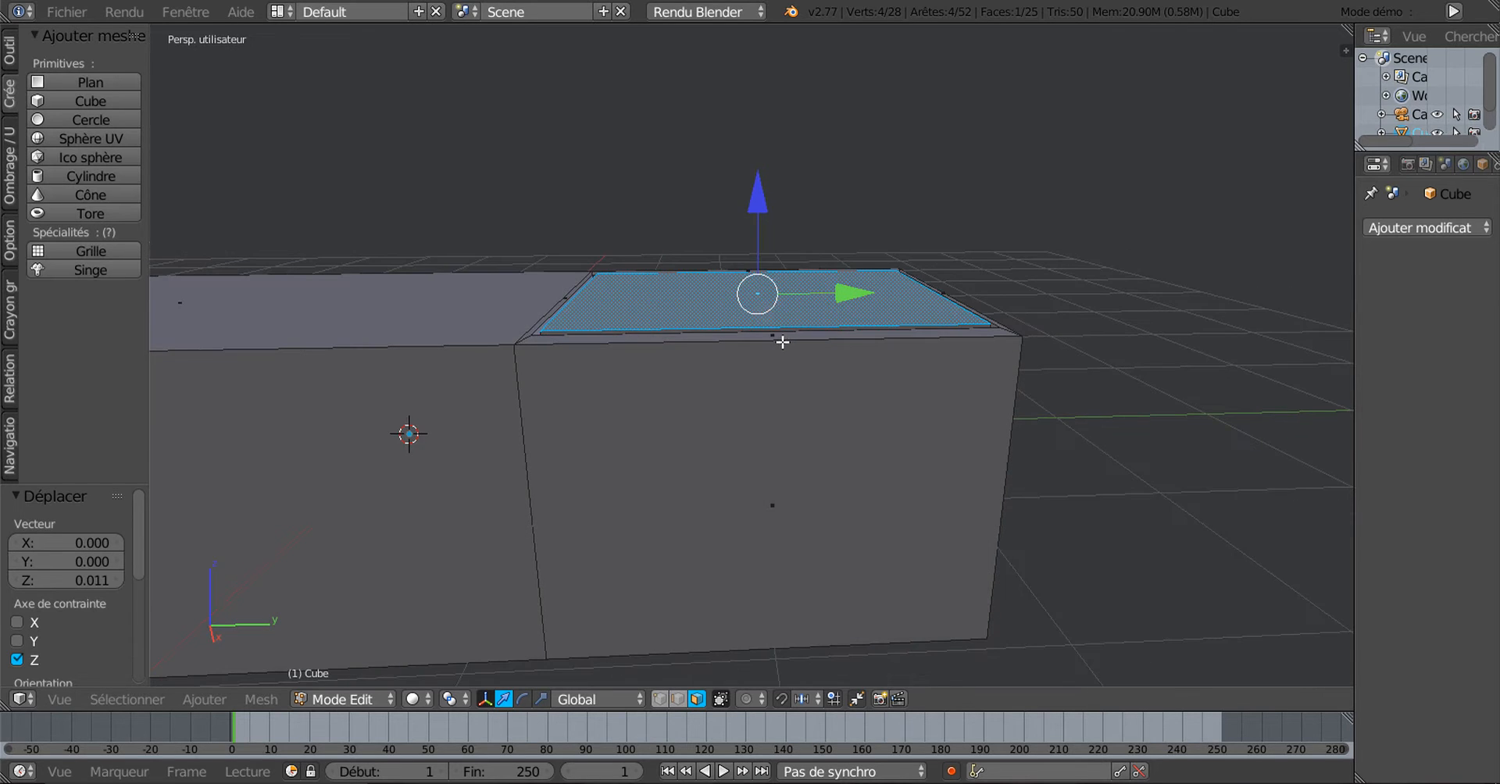
Expand the selection to the nail's side faces and rotate the nail about -5.69° in the right side view
{"action": "scroll", "coordinate": [770, 347], "scroll_direction": "up", "scroll_amount": 1}
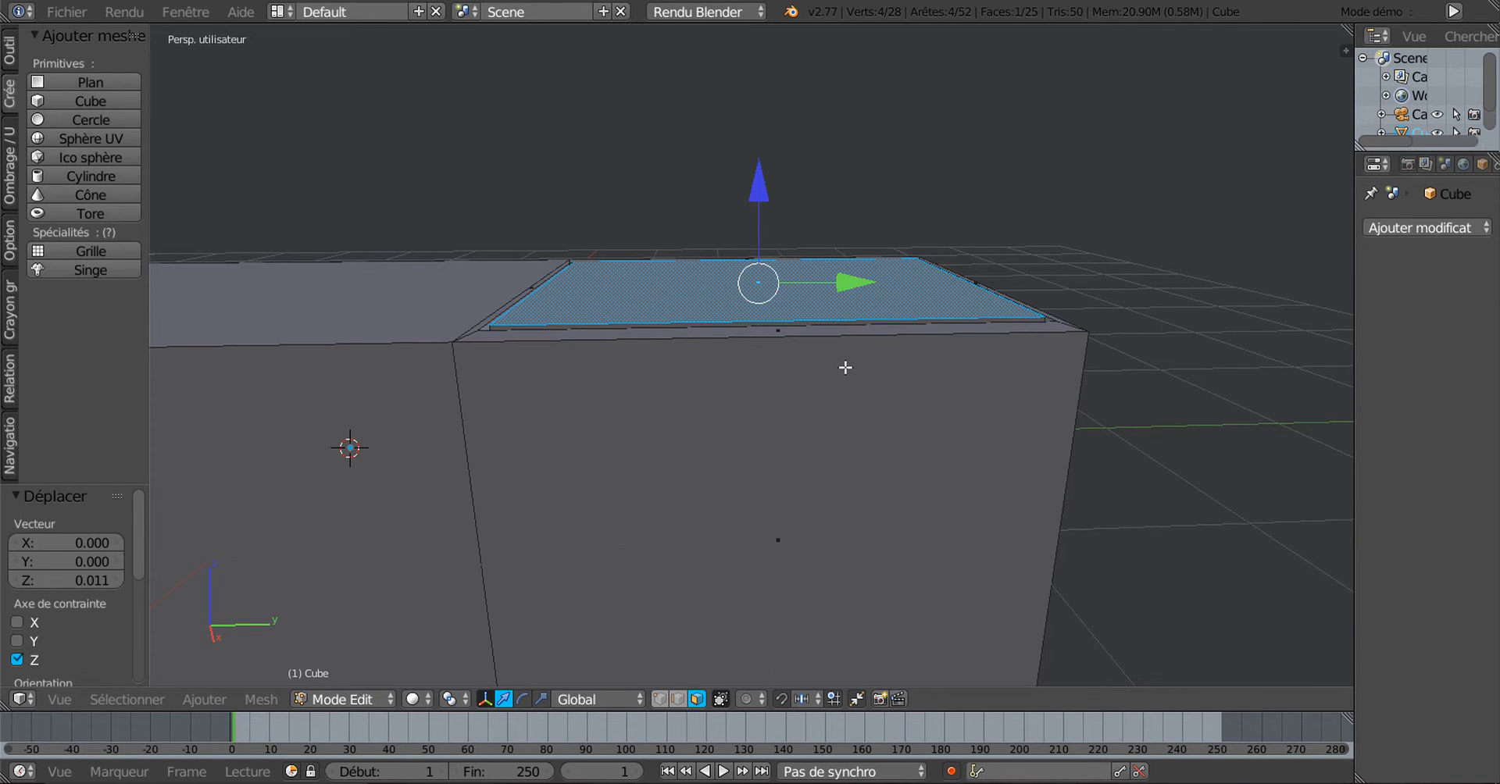
{"action": "middle_click_drag", "start_coordinate": [843, 365], "coordinate": [734, 399]}
{"action": "middle_click_drag", "start_coordinate": [850, 433], "coordinate": [779, 335], "text": "shift"}
{"action": "scroll", "coordinate": [826, 378], "scroll_direction": "up", "scroll_amount": 2}
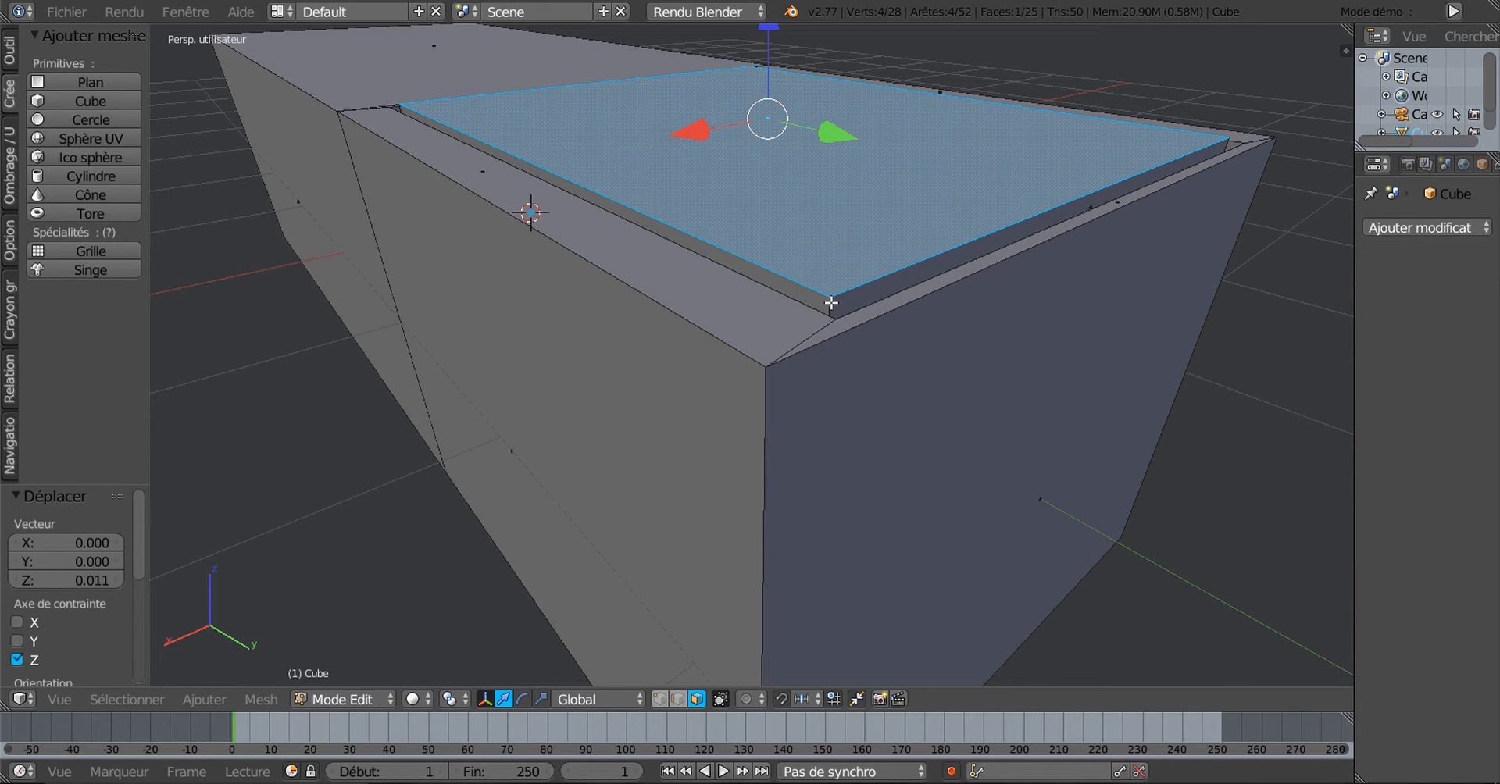
{"action": "key", "text": "ctrl+KP_Add"}
{"action": "mouse_move", "coordinate": [986, 225]}
{"action": "middle_mouse_down"}
{"action": "mouse_move", "coordinate": [967, 294]}
{"action": "mouse_move", "coordinate": [991, 271]}
{"action": "mouse_move", "coordinate": [877, 328]}
{"action": "mouse_move", "coordinate": [857, 305]}
{"action": "mouse_move", "coordinate": [996, 312]}
{"action": "mouse_move", "coordinate": [954, 290]}
{"action": "middle_mouse_up"}
{"action": "key", "text": "z"}
{"action": "scroll", "coordinate": [974, 281], "scroll_direction": "down", "scroll_amount": 2}
{"action": "key", "text": "z"}
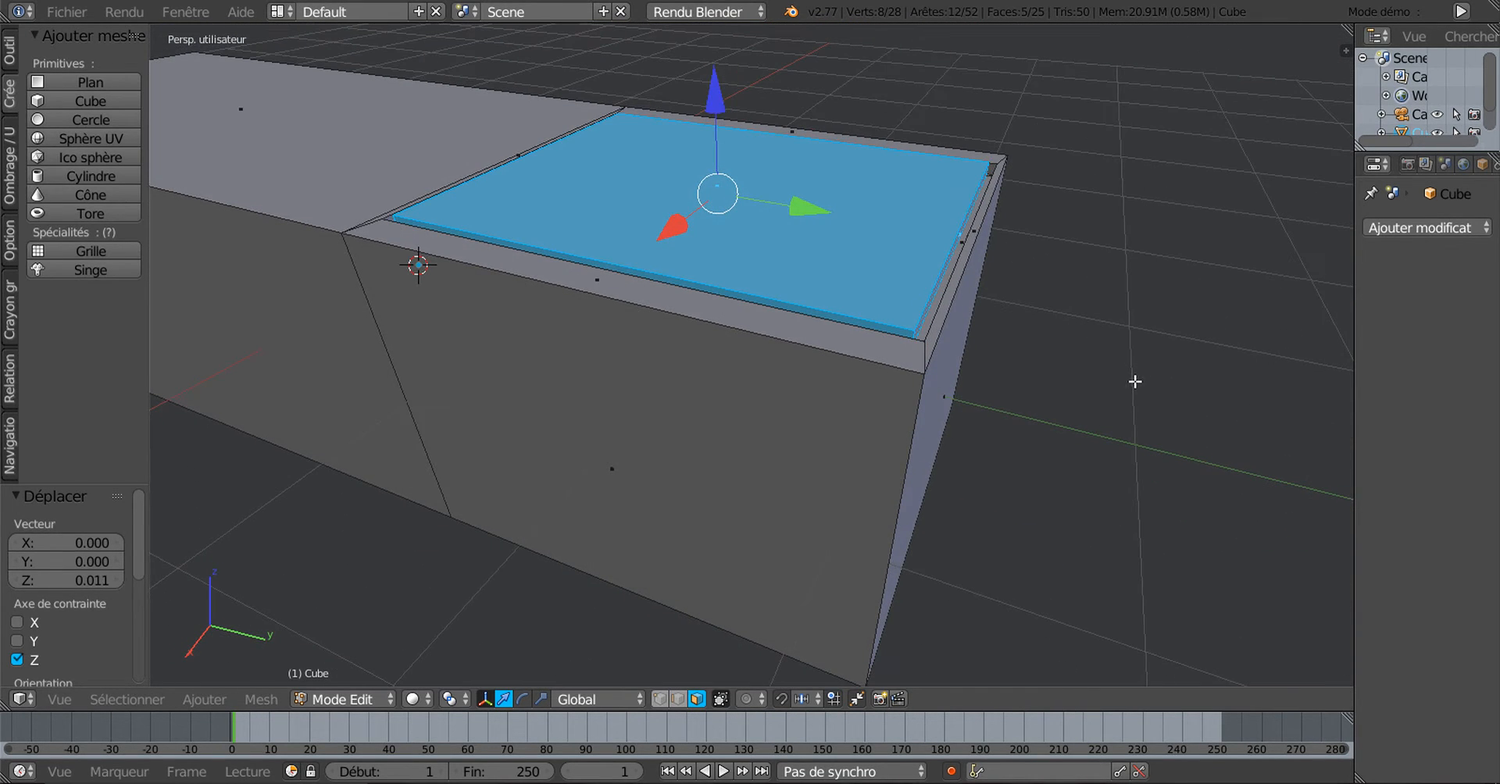
{"action": "key", "text": "KP_3"}
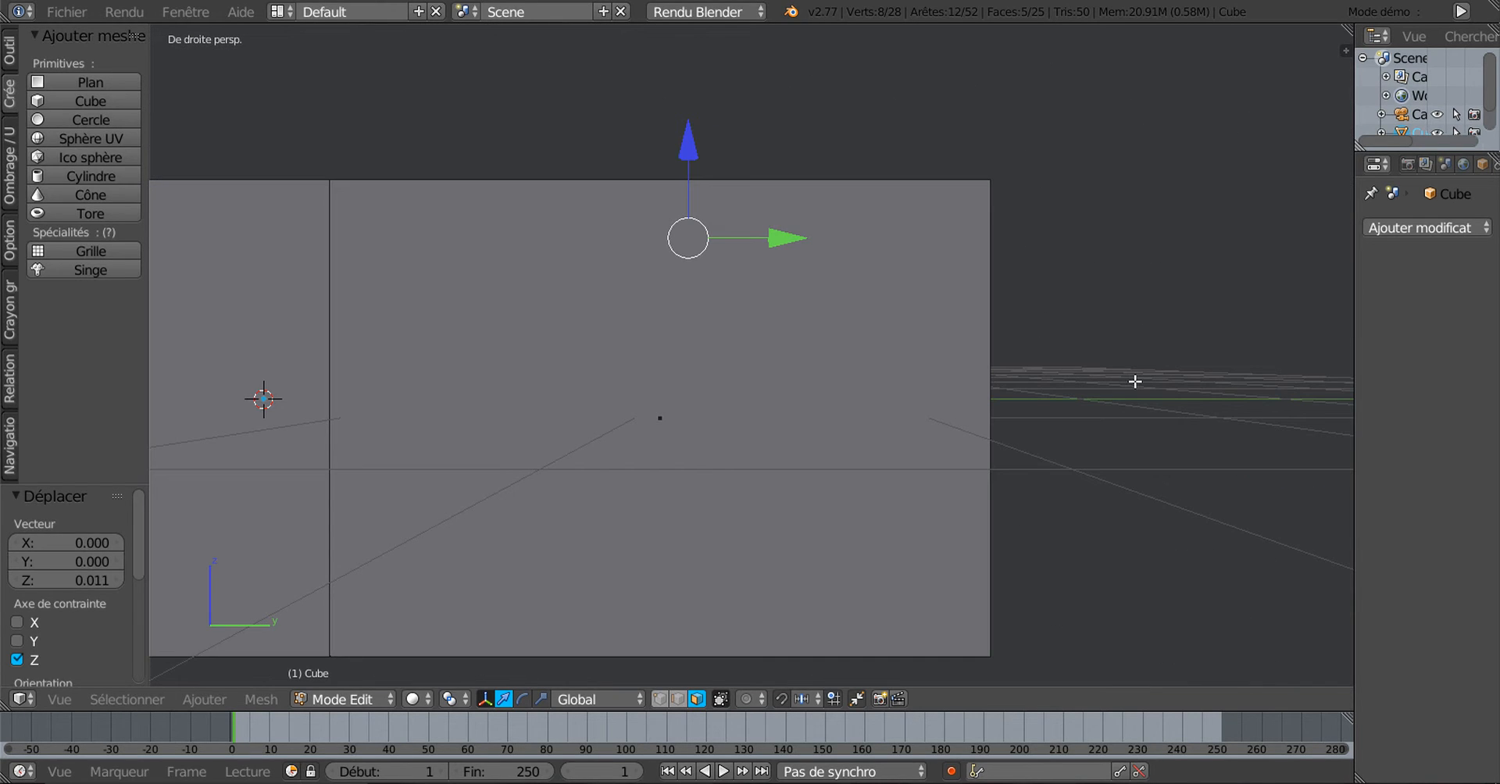
{"action": "scroll", "coordinate": [1169, 446], "scroll_direction": "up", "scroll_amount": 2}
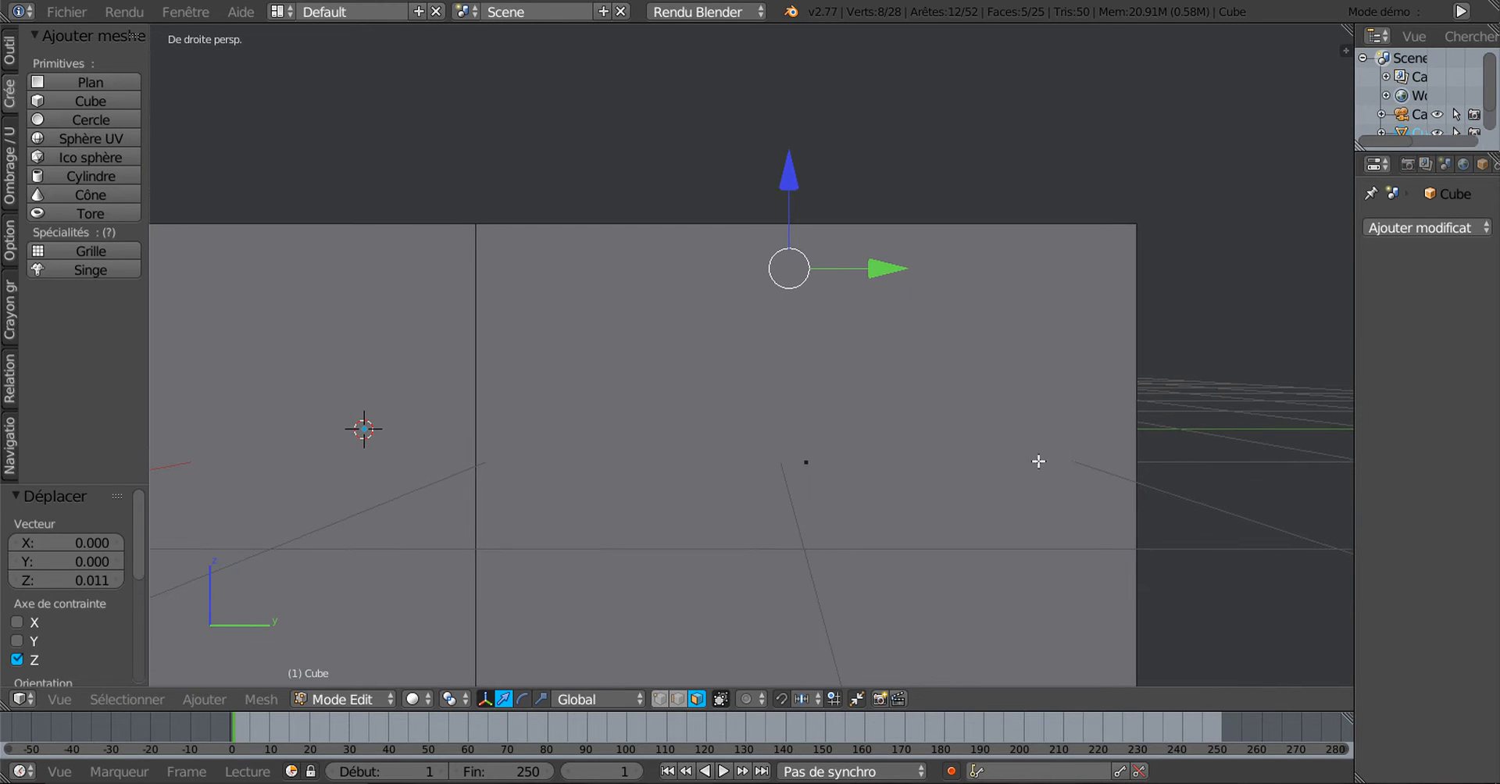
{"action": "key", "text": "r"}
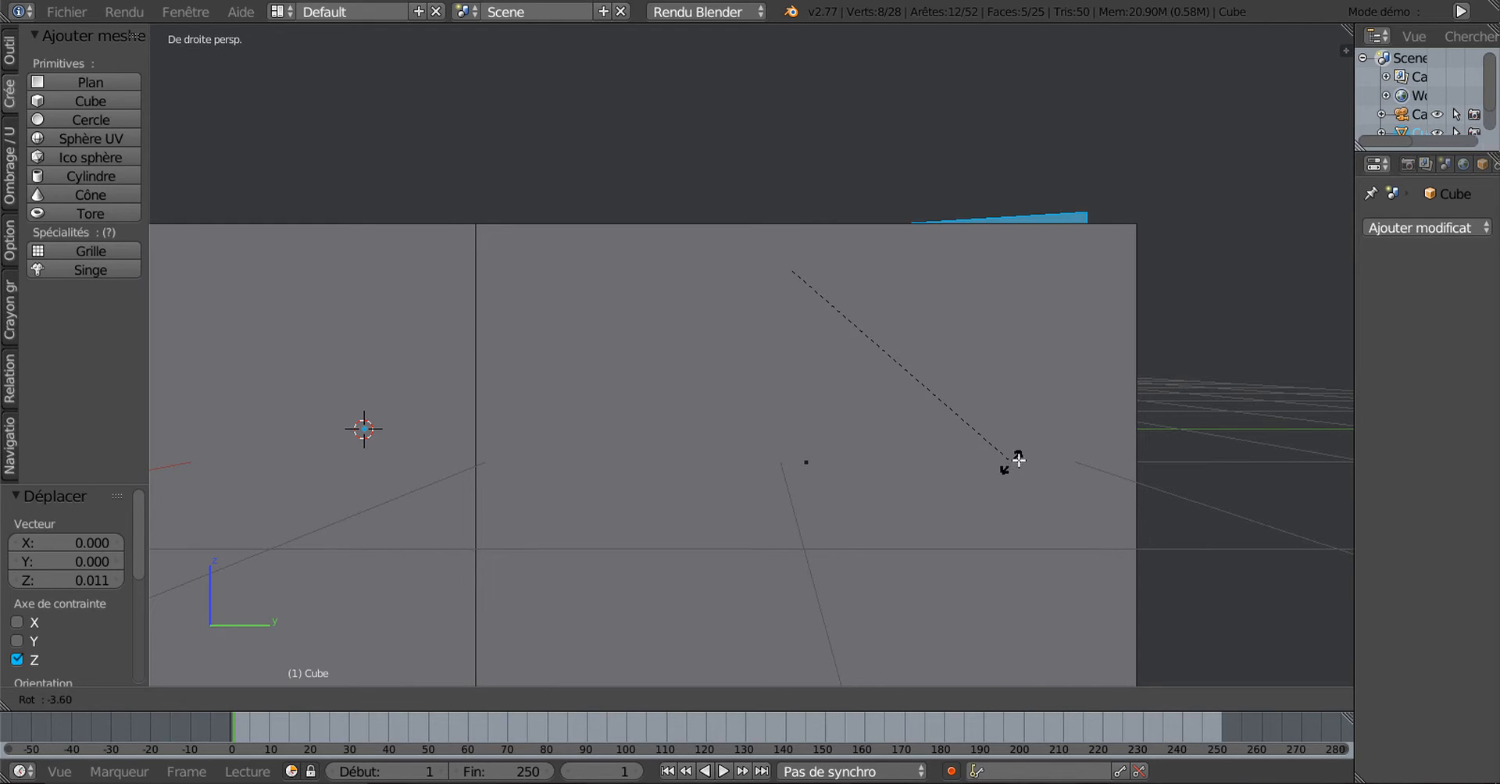
{"action": "left_click", "coordinate": [1023, 457]}
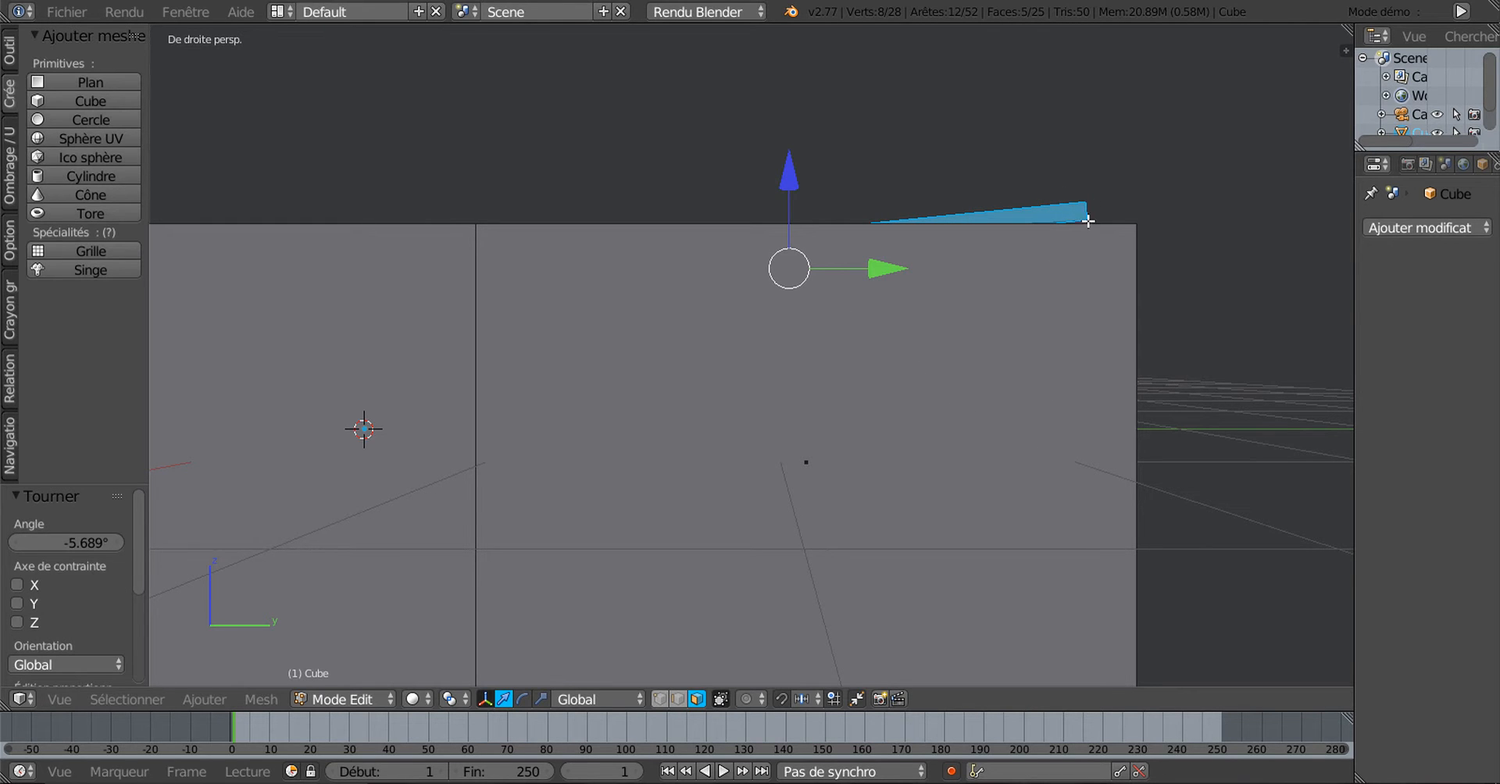
Scale the tilted nail by about 1.08 along Y so it extends over the fingertip
{"action": "middle_click_drag", "start_coordinate": [1062, 328], "coordinate": [988, 422]}
{"action": "middle_click_drag", "start_coordinate": [750, 415], "coordinate": [792, 448]}
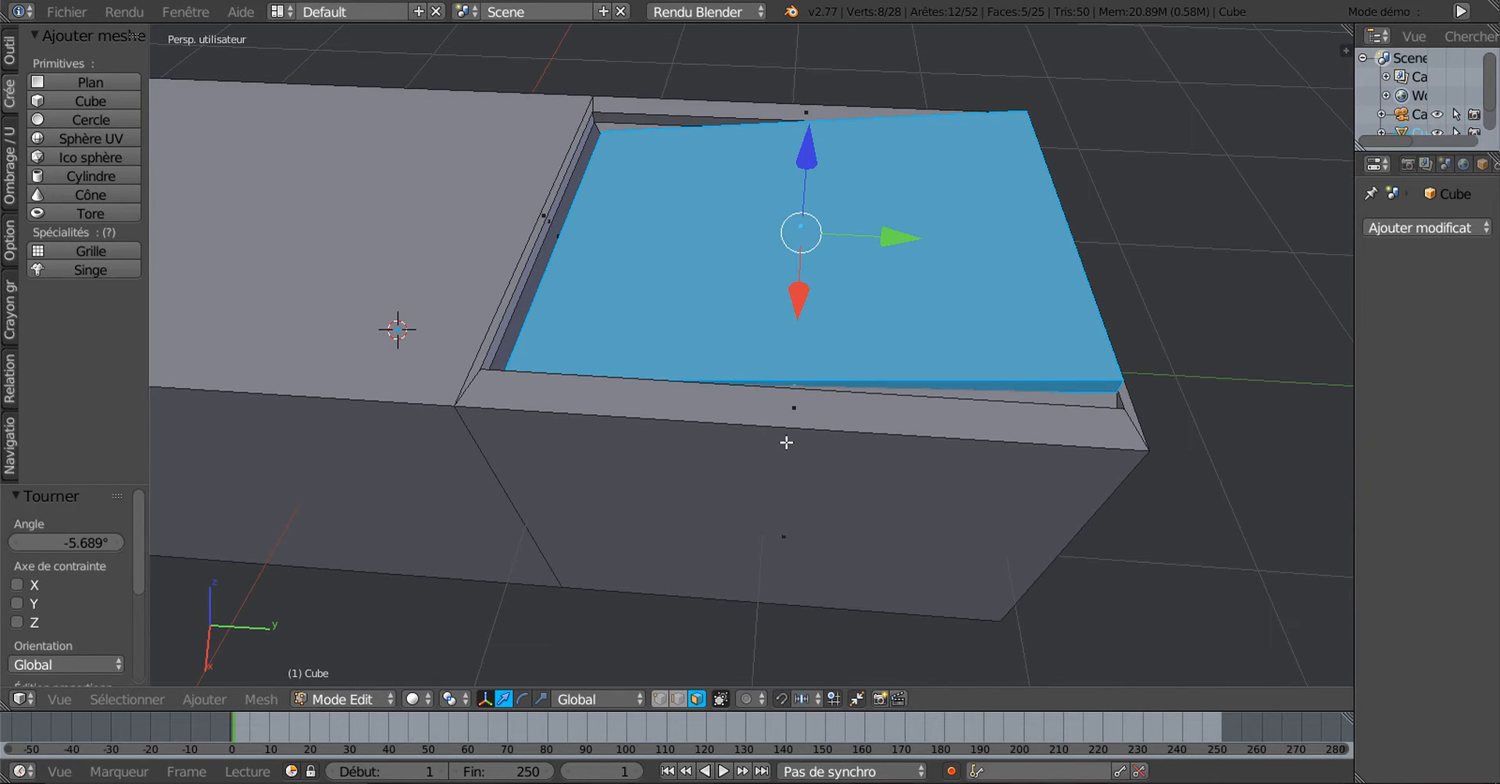
{"action": "left_click", "coordinate": [541, 699]}
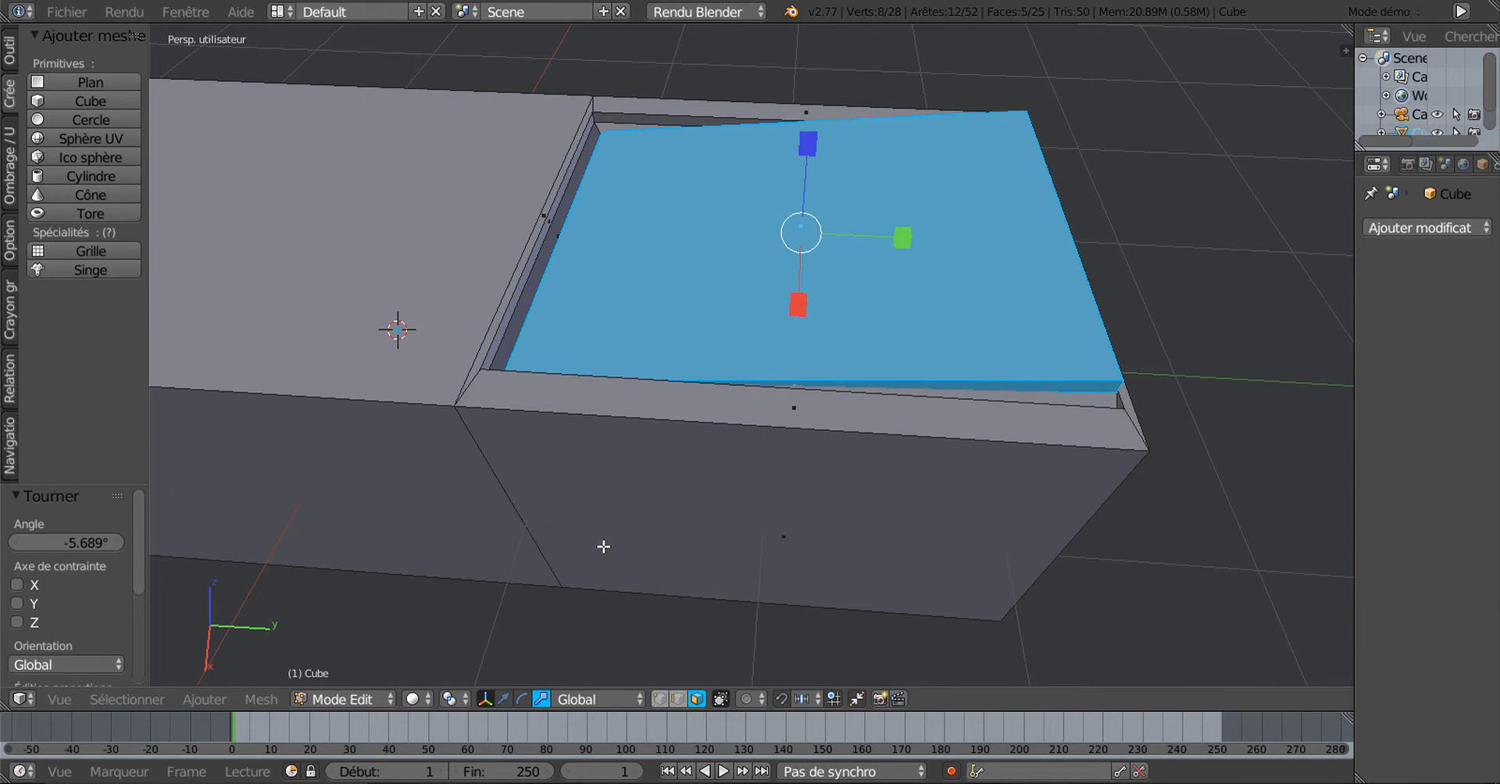
{"action": "middle_click_drag", "start_coordinate": [677, 448], "coordinate": [1064, 550]}
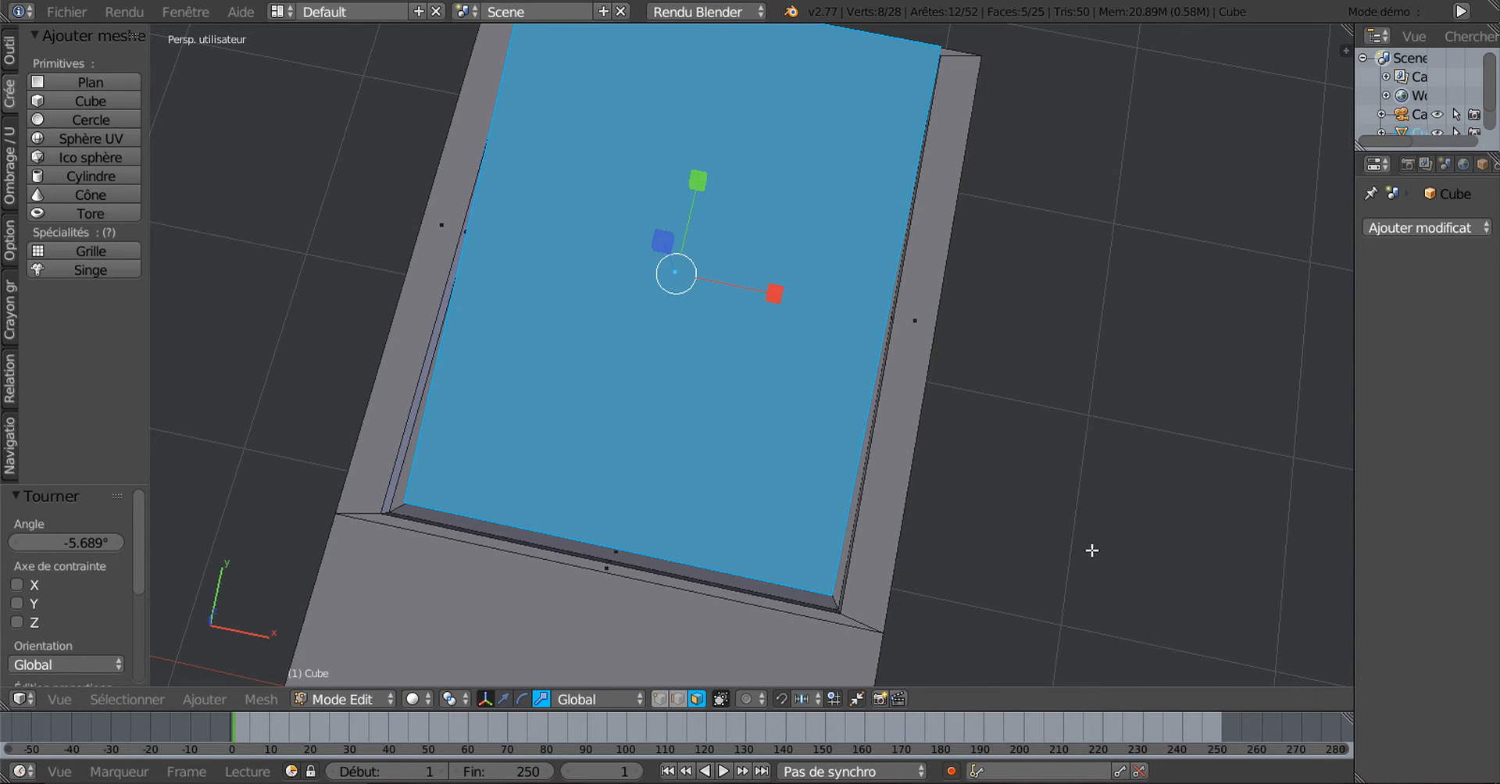
{"action": "key", "text": "KP_7"}
{"action": "scroll", "coordinate": [1085, 584], "scroll_direction": "down", "scroll_amount": 2}
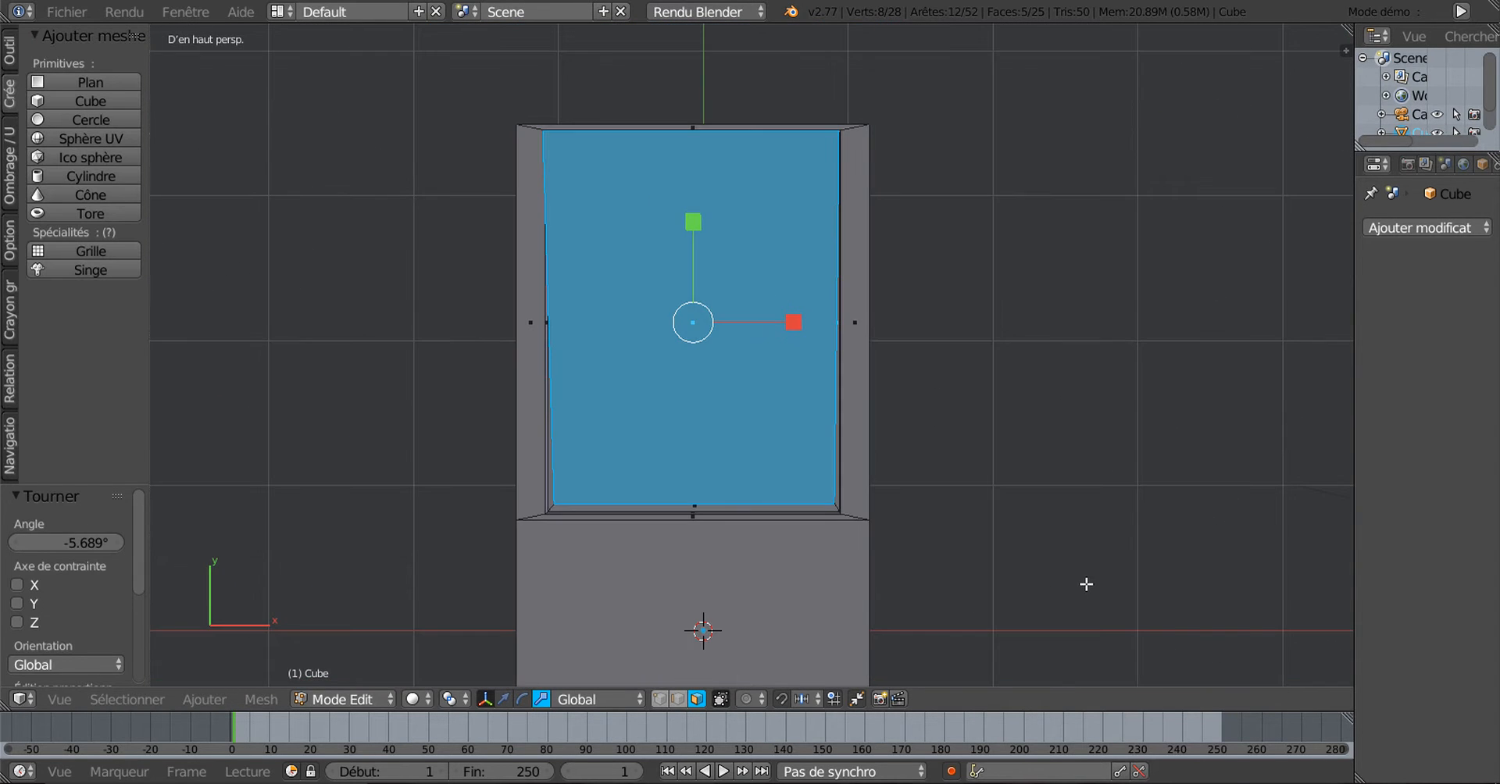
{"action": "key", "text": "s"}
{"action": "key", "text": "y"}
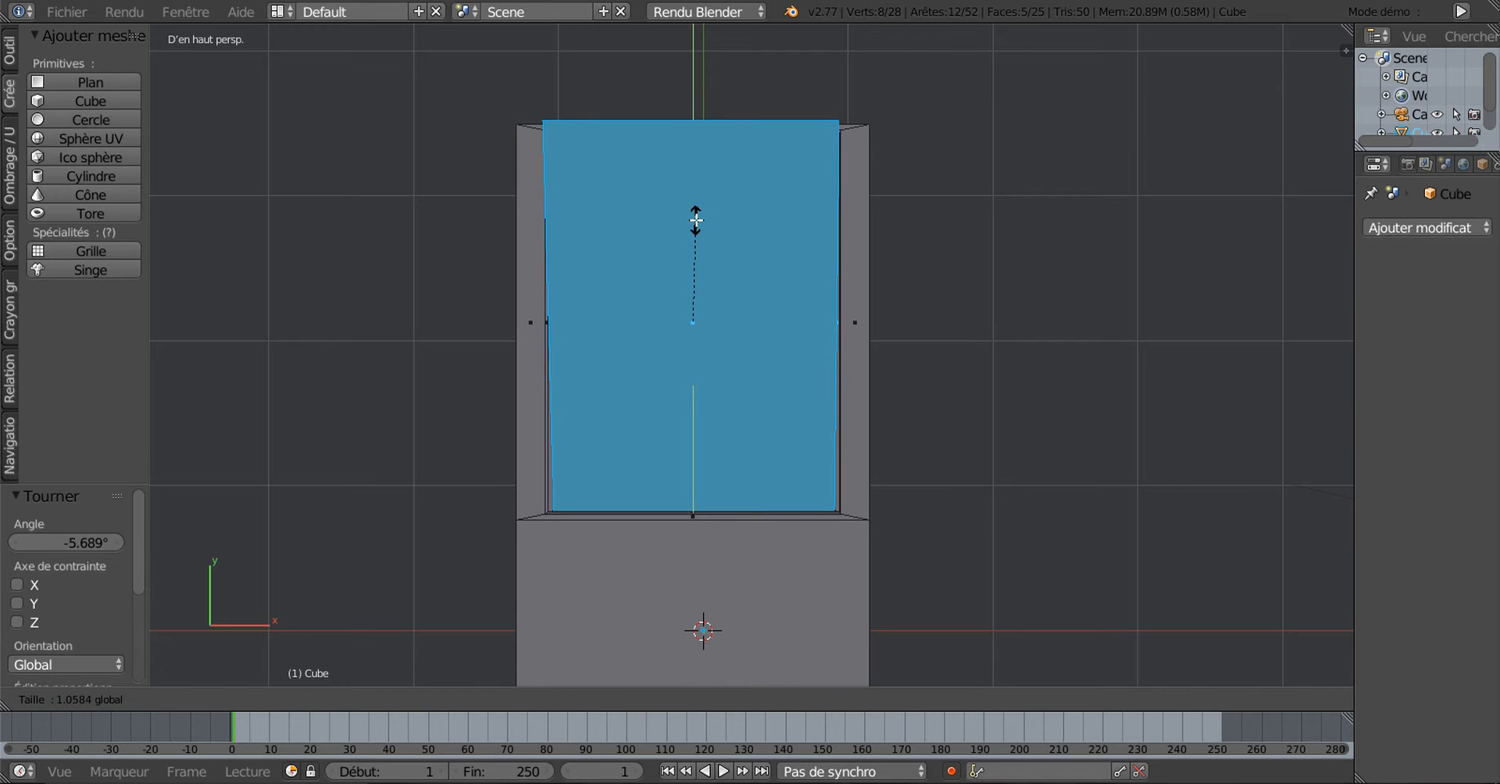
{"action": "left_click", "coordinate": [701, 219]}
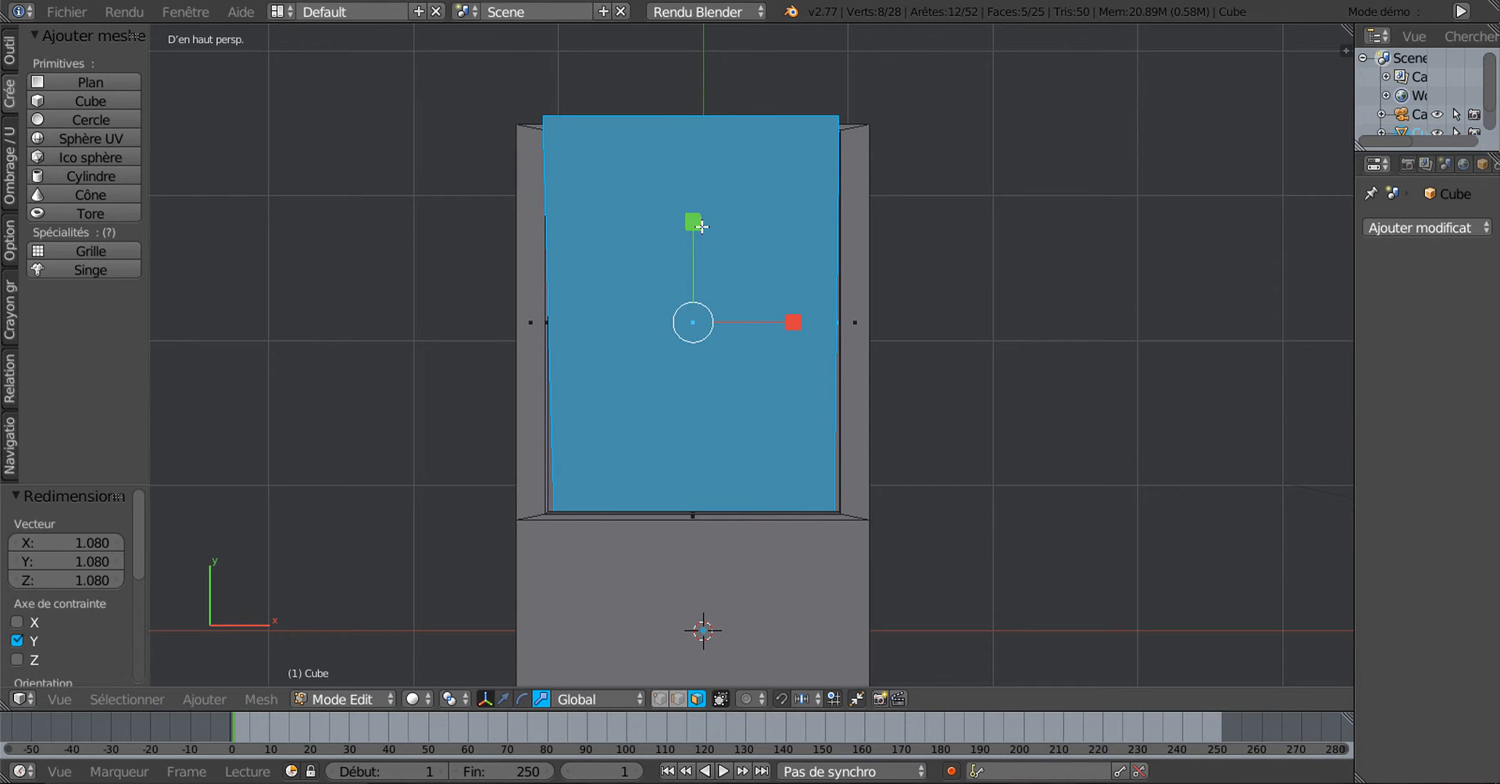
{"action": "key", "text": "Tab"}
{"action": "middle_click_drag", "start_coordinate": [1001, 352], "coordinate": [693, 221]}
{"action": "key", "text": "Tab"}
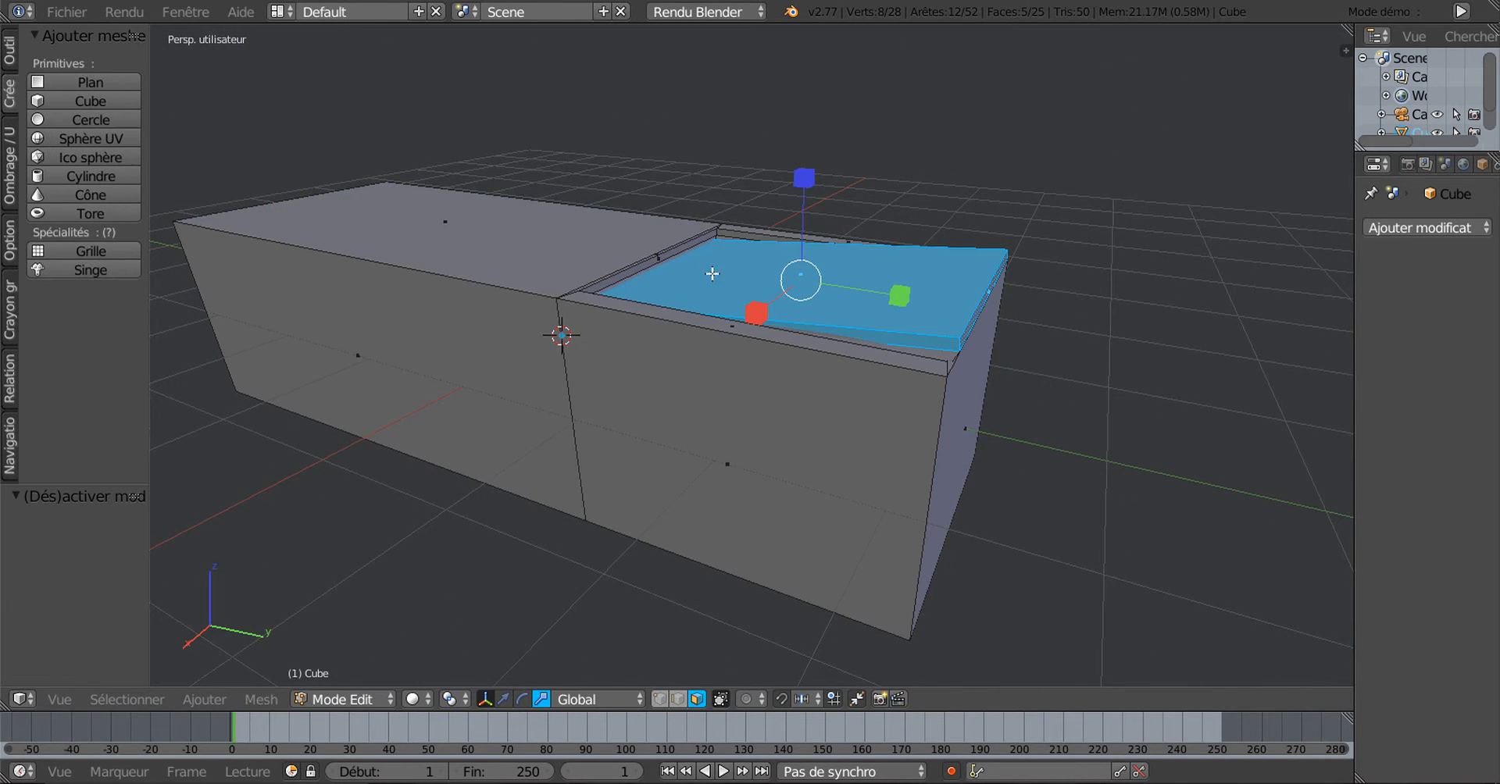
Add a Subdivision Surface modifier to the finger with 3 viewport subdivisions
{"action": "middle_click_drag", "start_coordinate": [569, 335], "coordinate": [1003, 259]}
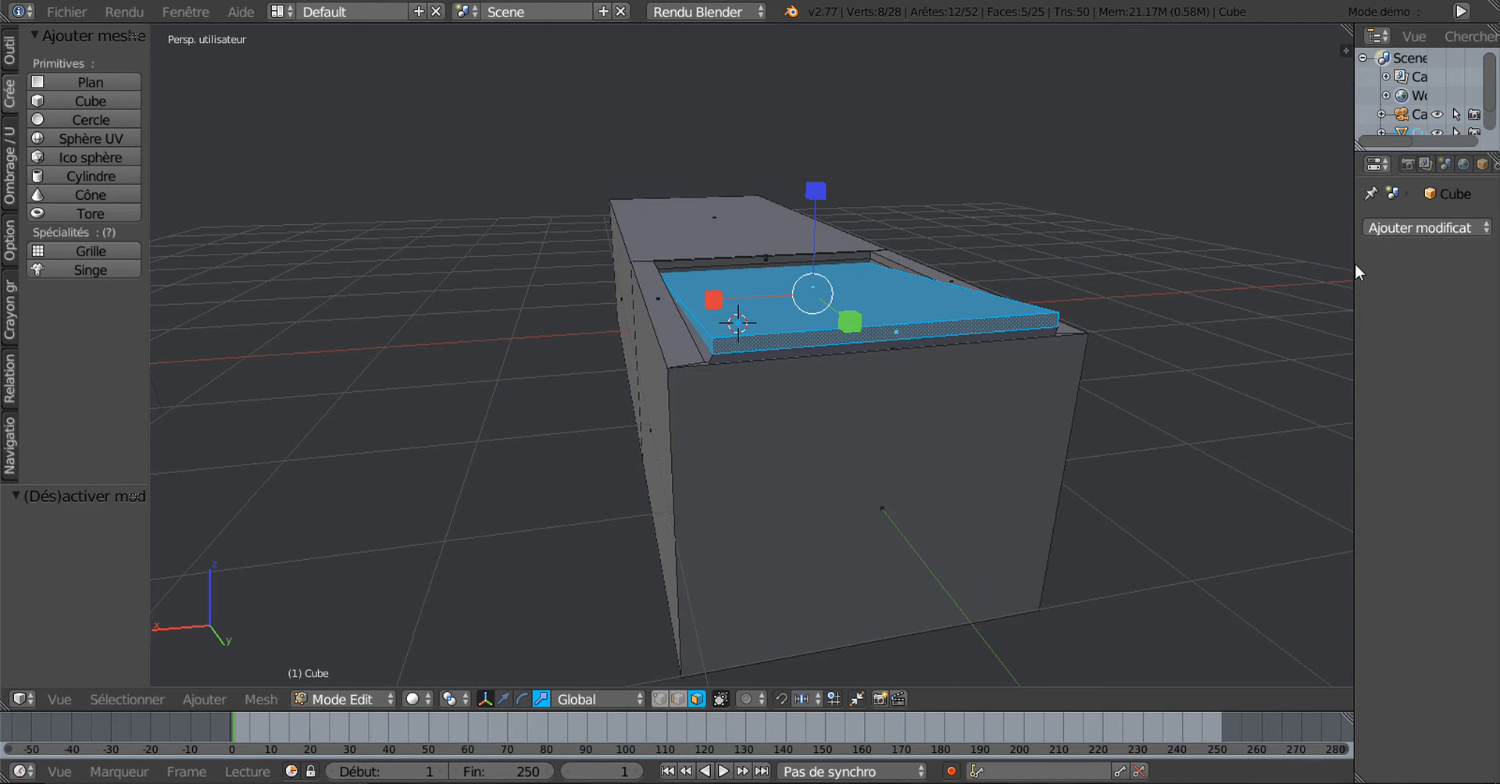
{"action": "left_click_drag", "start_coordinate": [1355, 265], "coordinate": [1186, 262]}
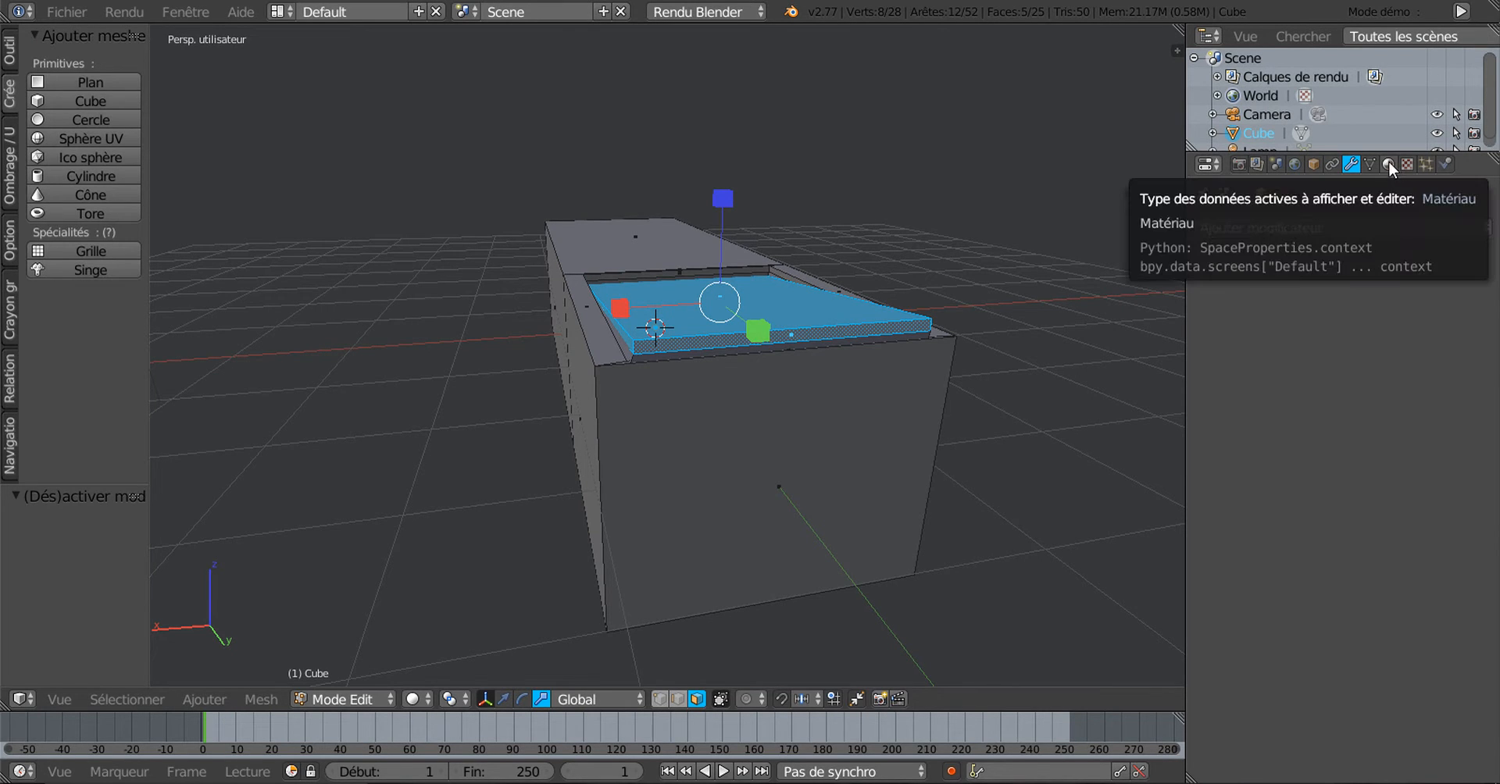
{"action": "left_click", "coordinate": [1348, 227]}
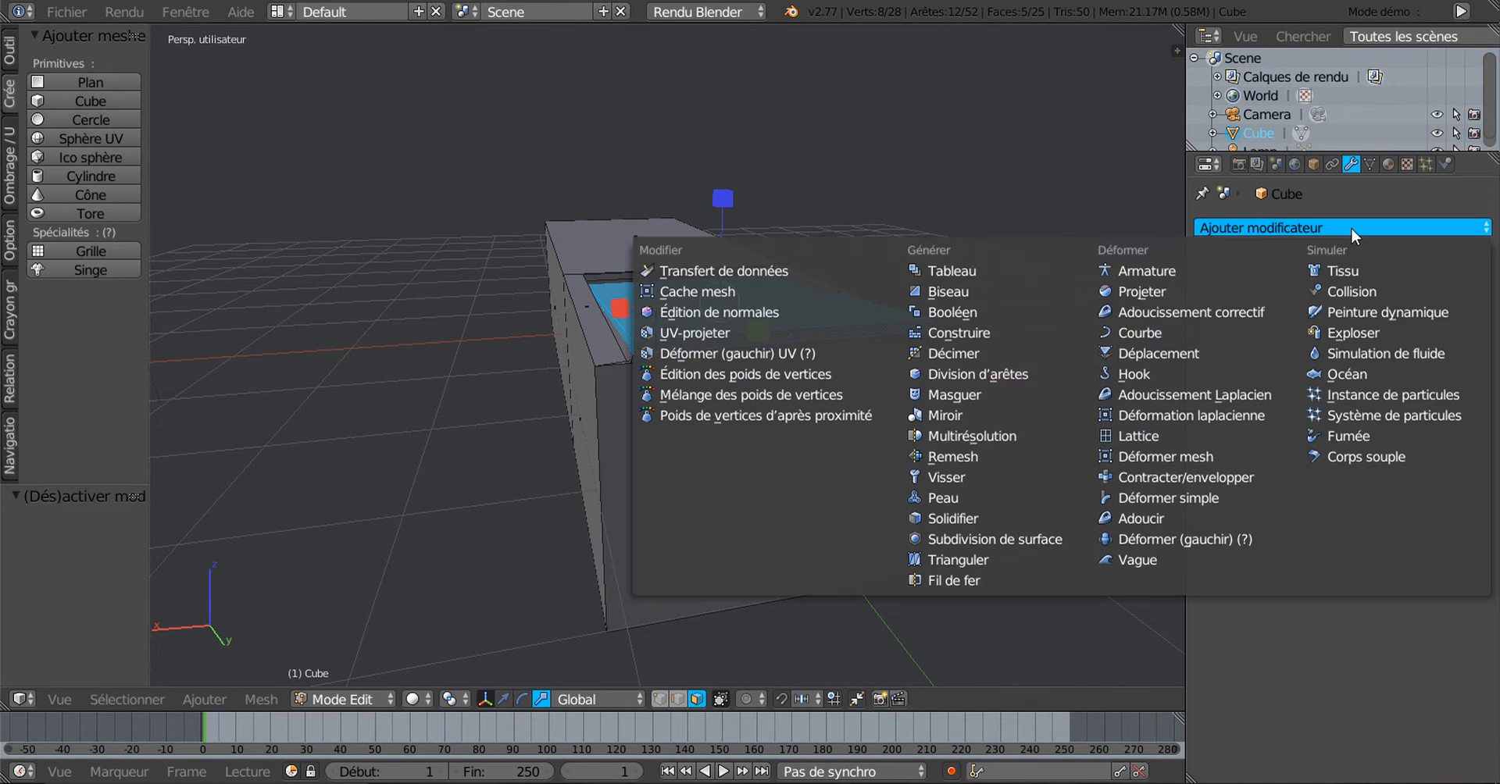
{"action": "left_click", "coordinate": [1028, 537]}
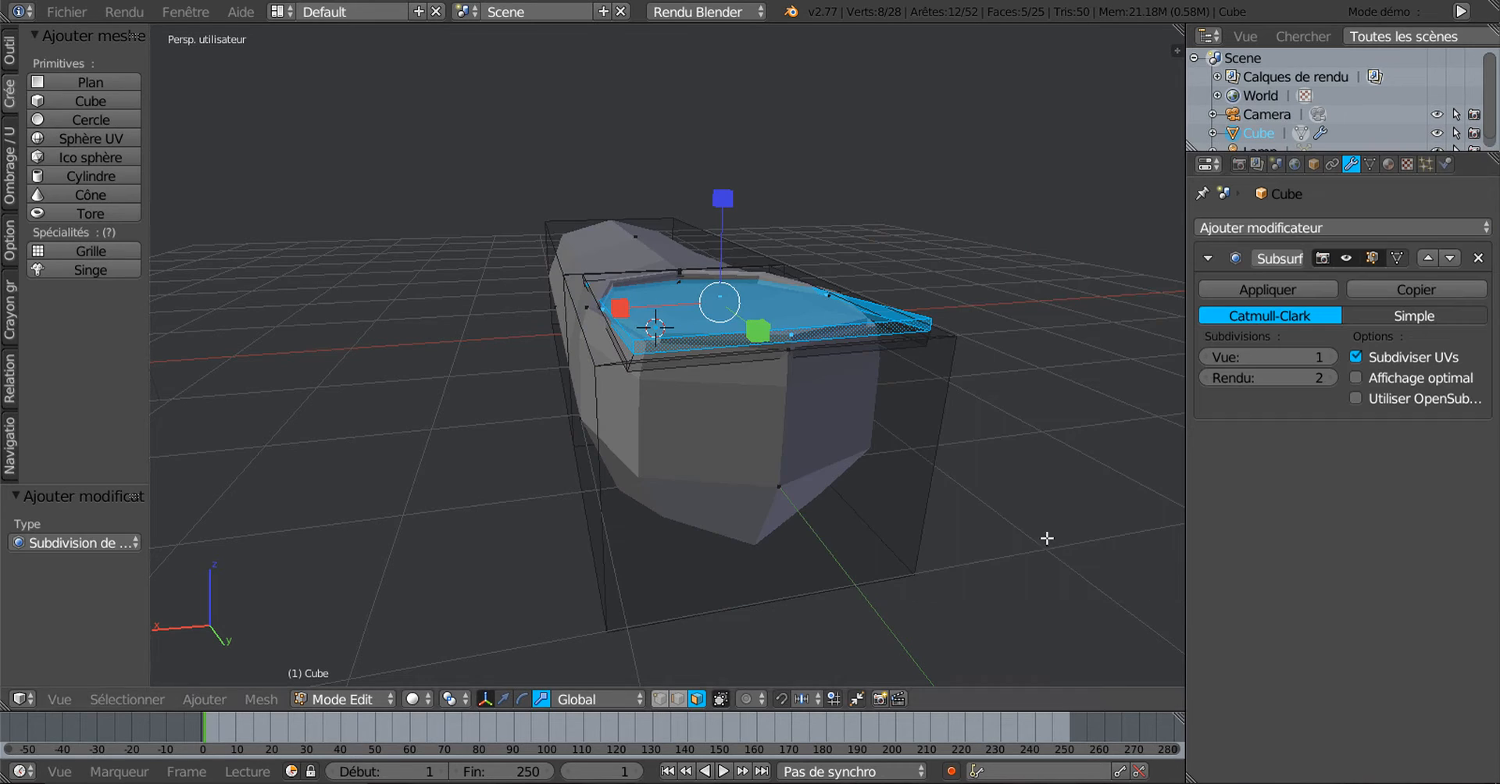
{"action": "left_click", "coordinate": [1331, 357]}
{"action": "left_click", "coordinate": [1331, 357]}
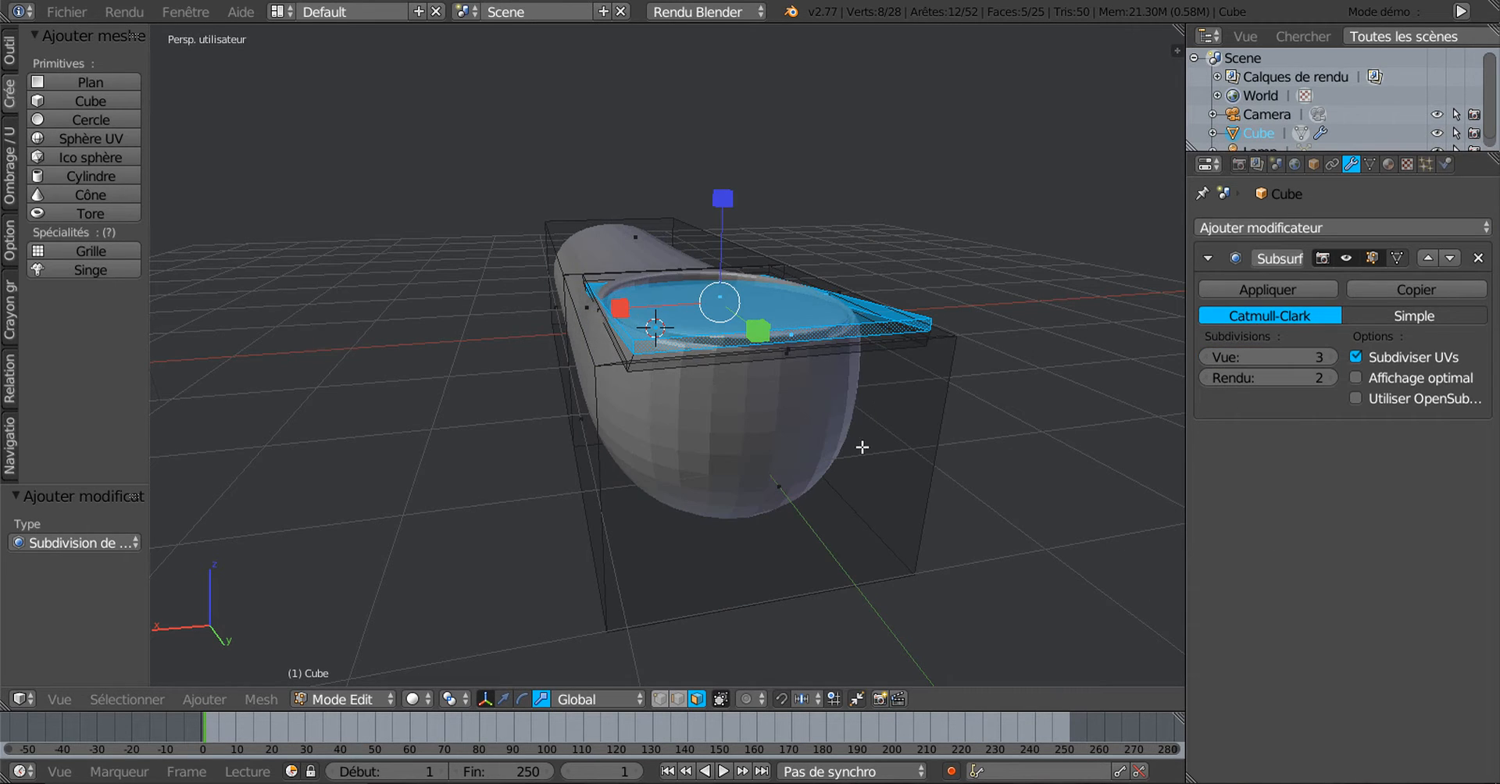
{"action": "middle_click_drag", "start_coordinate": [563, 452], "coordinate": [633, 469]}
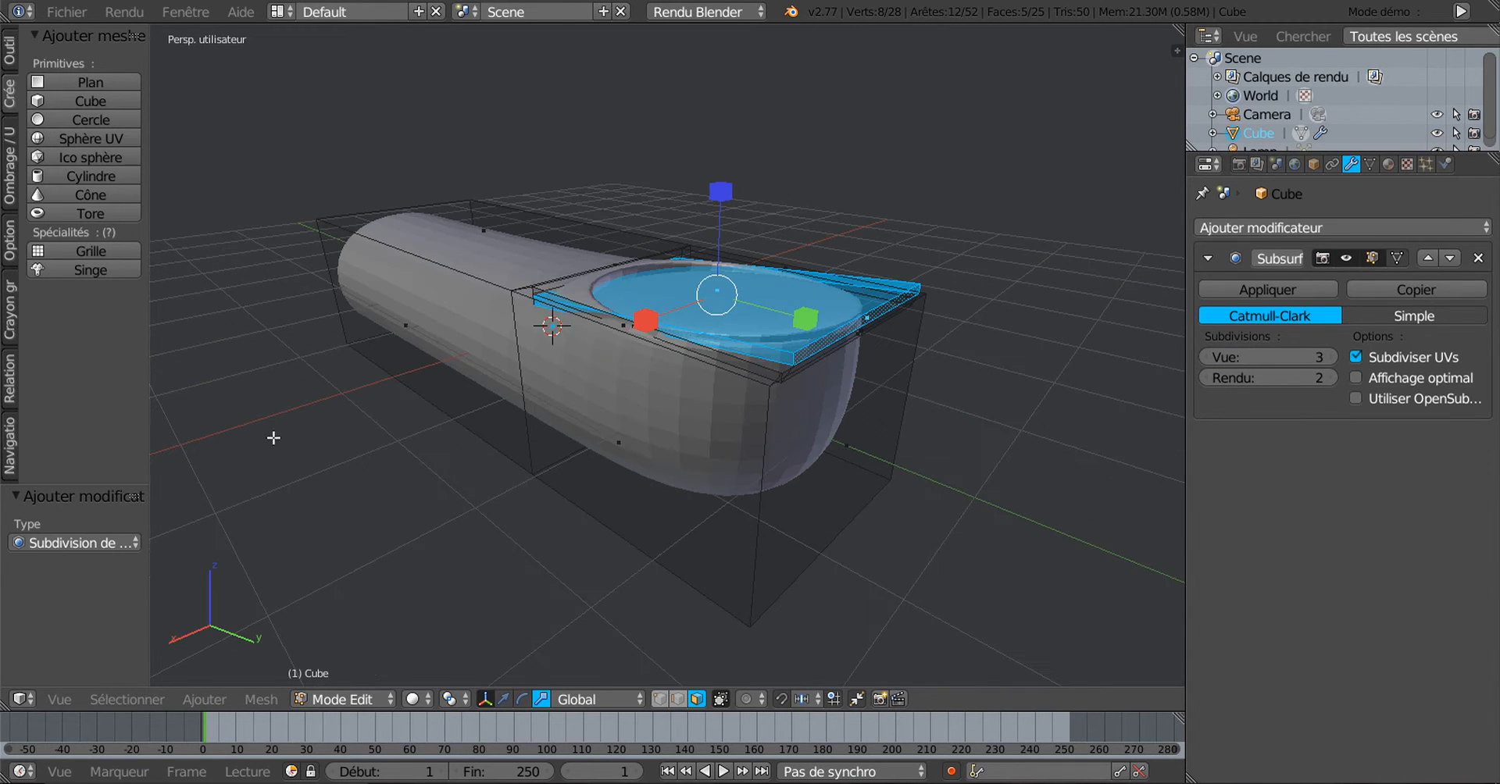
Apply smooth shading to the whole finger in Object Mode
{"action": "left_click", "coordinate": [11, 51]}
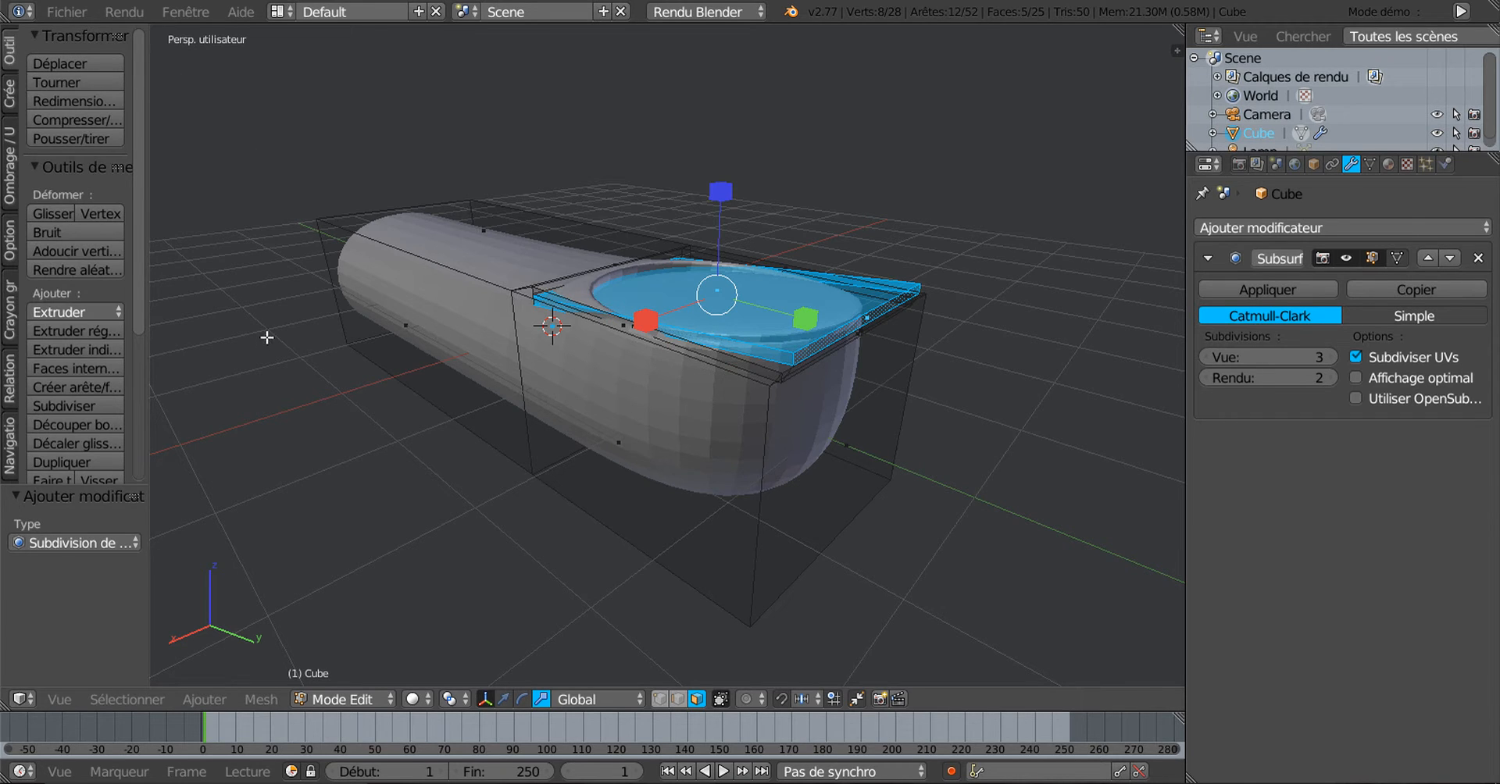
{"action": "key", "text": "Tab"}
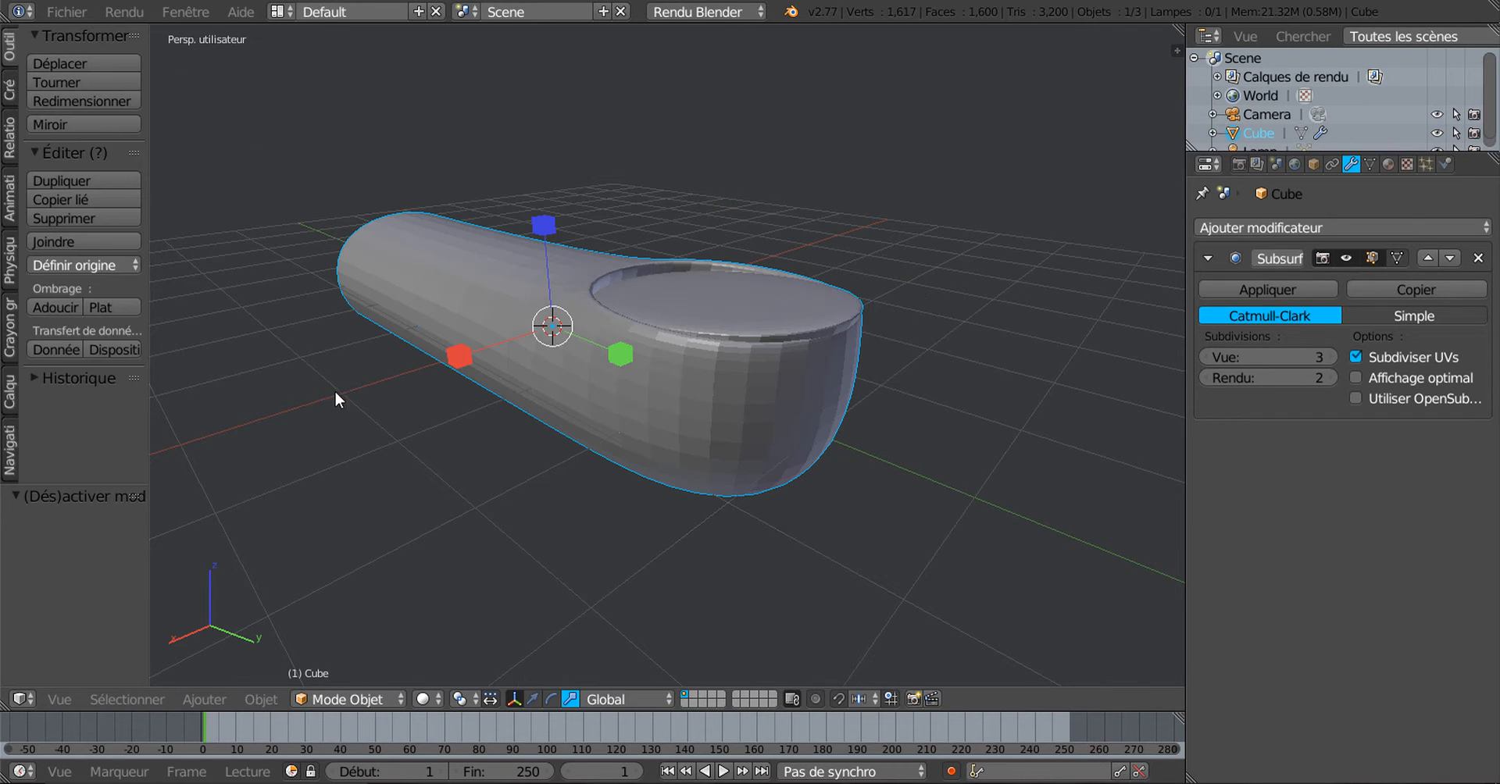
{"action": "left_click", "coordinate": [48, 307]}
{"action": "mouse_move", "coordinate": [606, 361]}
{"action": "middle_mouse_down"}
{"action": "mouse_move", "coordinate": [478, 383]}
{"action": "mouse_move", "coordinate": [485, 368]}
{"action": "middle_mouse_up"}
Add one centred loop cut running lengthwise around the finger and through the nail in Edit Mode
{"action": "key", "text": "Tab"}
{"action": "middle_click_drag", "start_coordinate": [753, 350], "coordinate": [764, 406]}
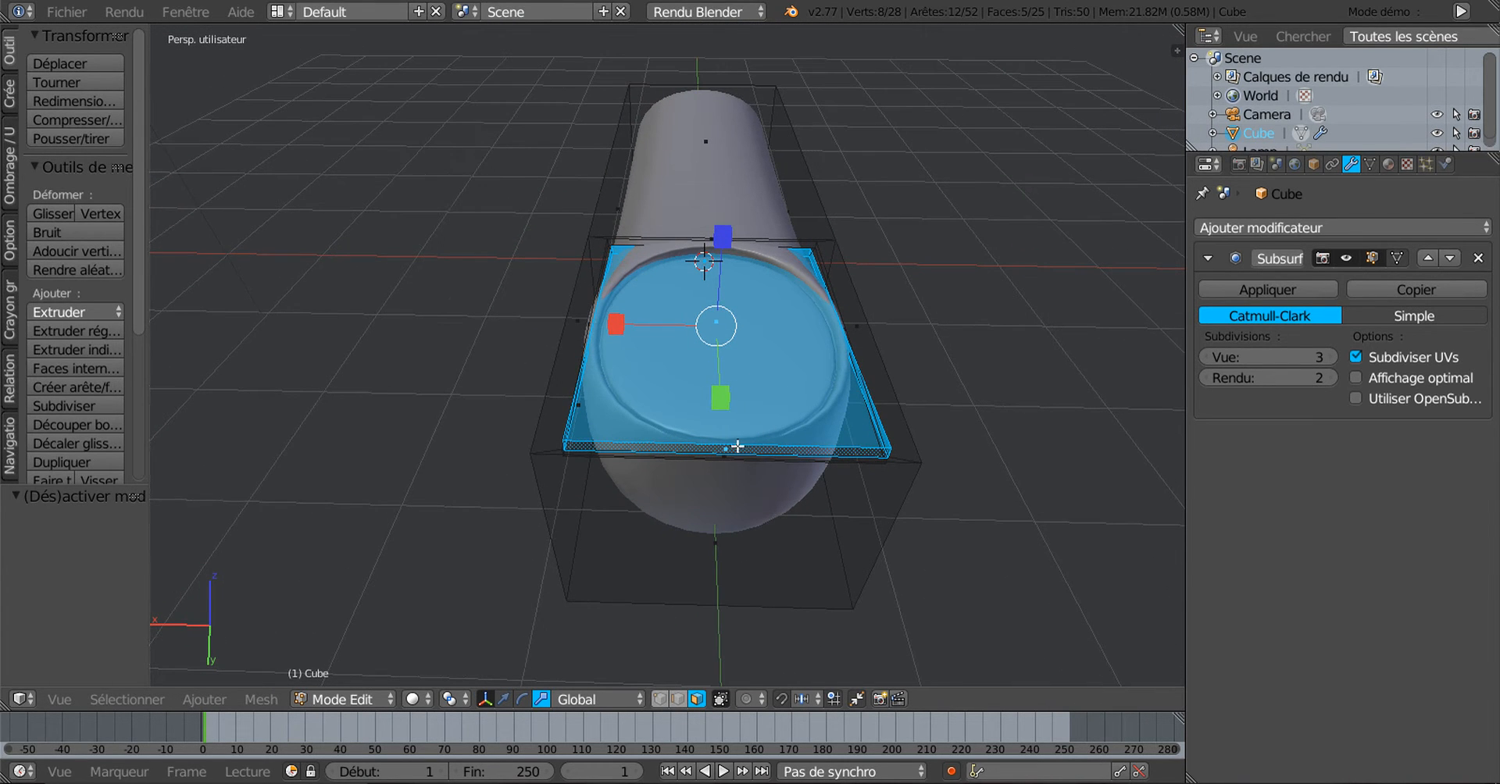
{"action": "key", "text": "ctrl+r"}
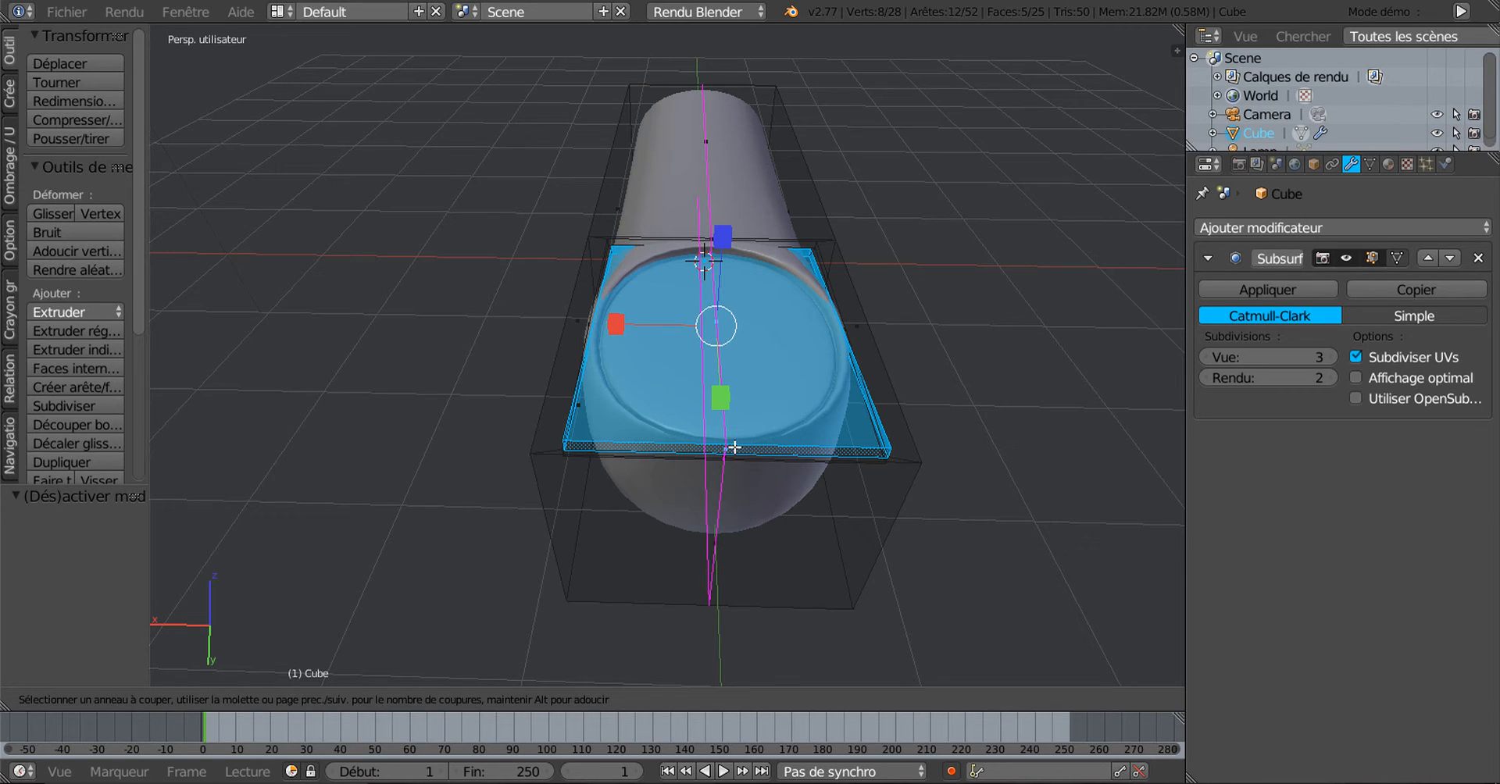
{"action": "left_click", "coordinate": [734, 448]}
{"action": "right_click", "coordinate": [734, 447]}
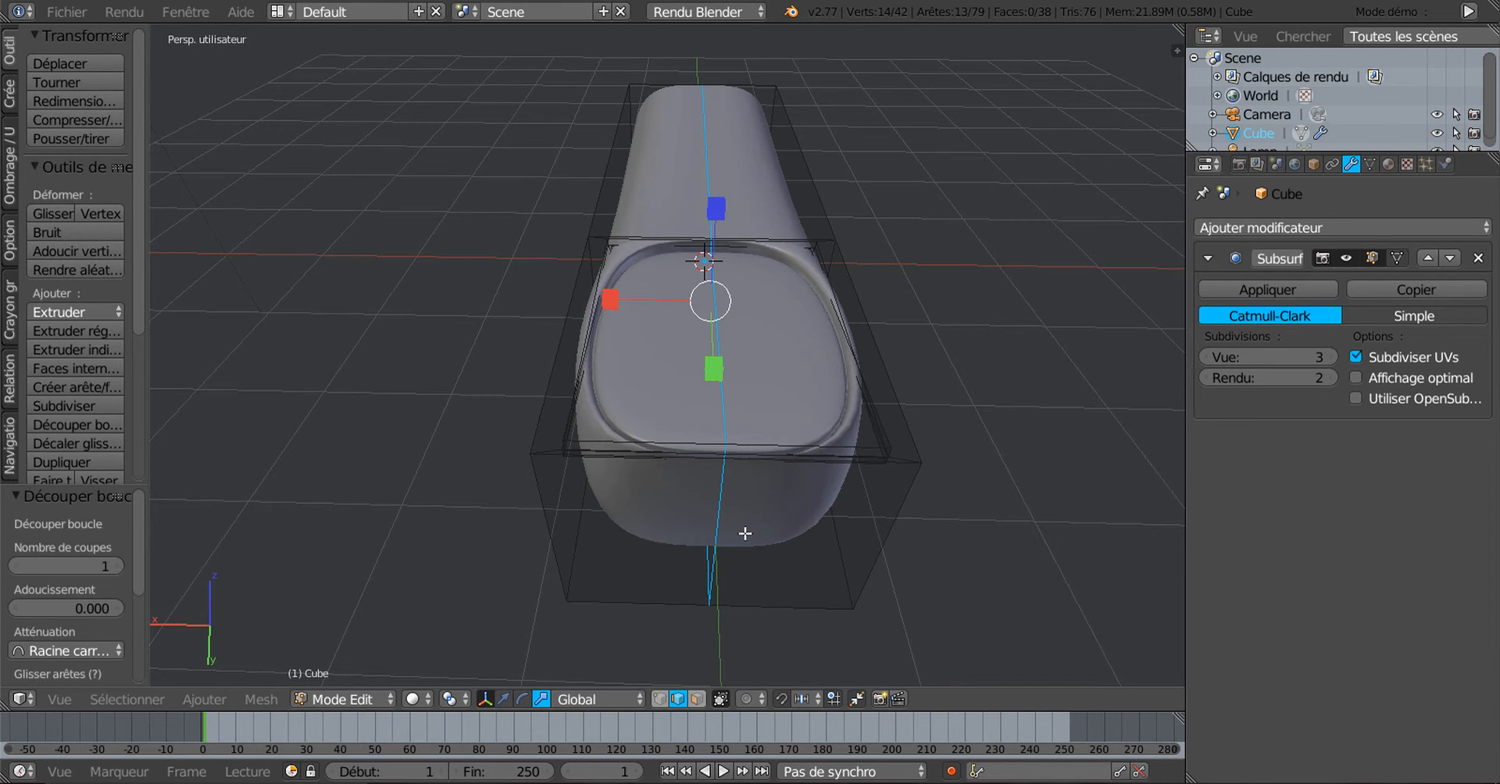
Deselect the new loop's underside vertices and raise its remaining vertices along Z to arch the finger's top and nail
{"action": "middle_click_drag", "start_coordinate": [746, 541], "coordinate": [747, 472]}
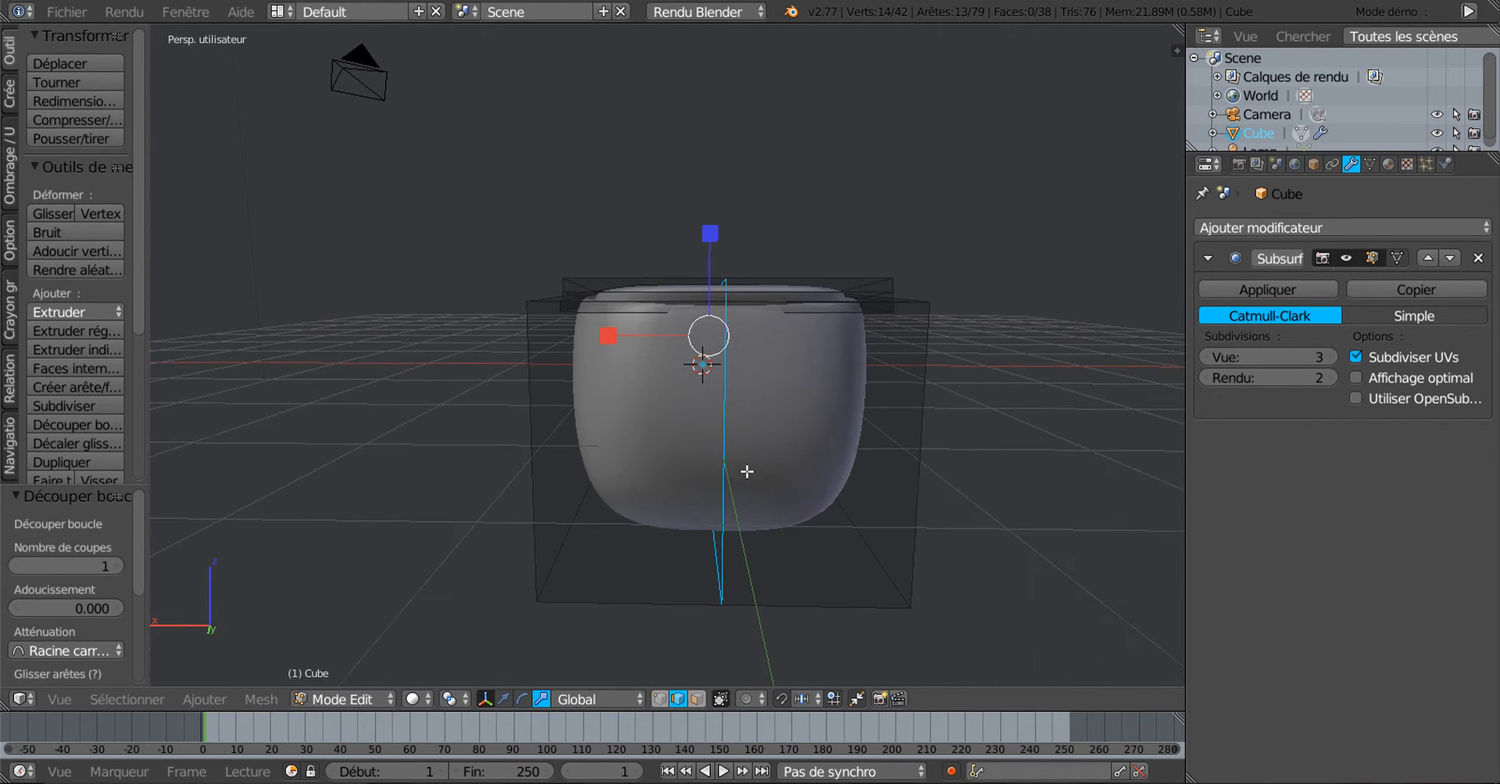
{"action": "left_click", "coordinate": [659, 698]}
{"action": "key", "text": "z"}
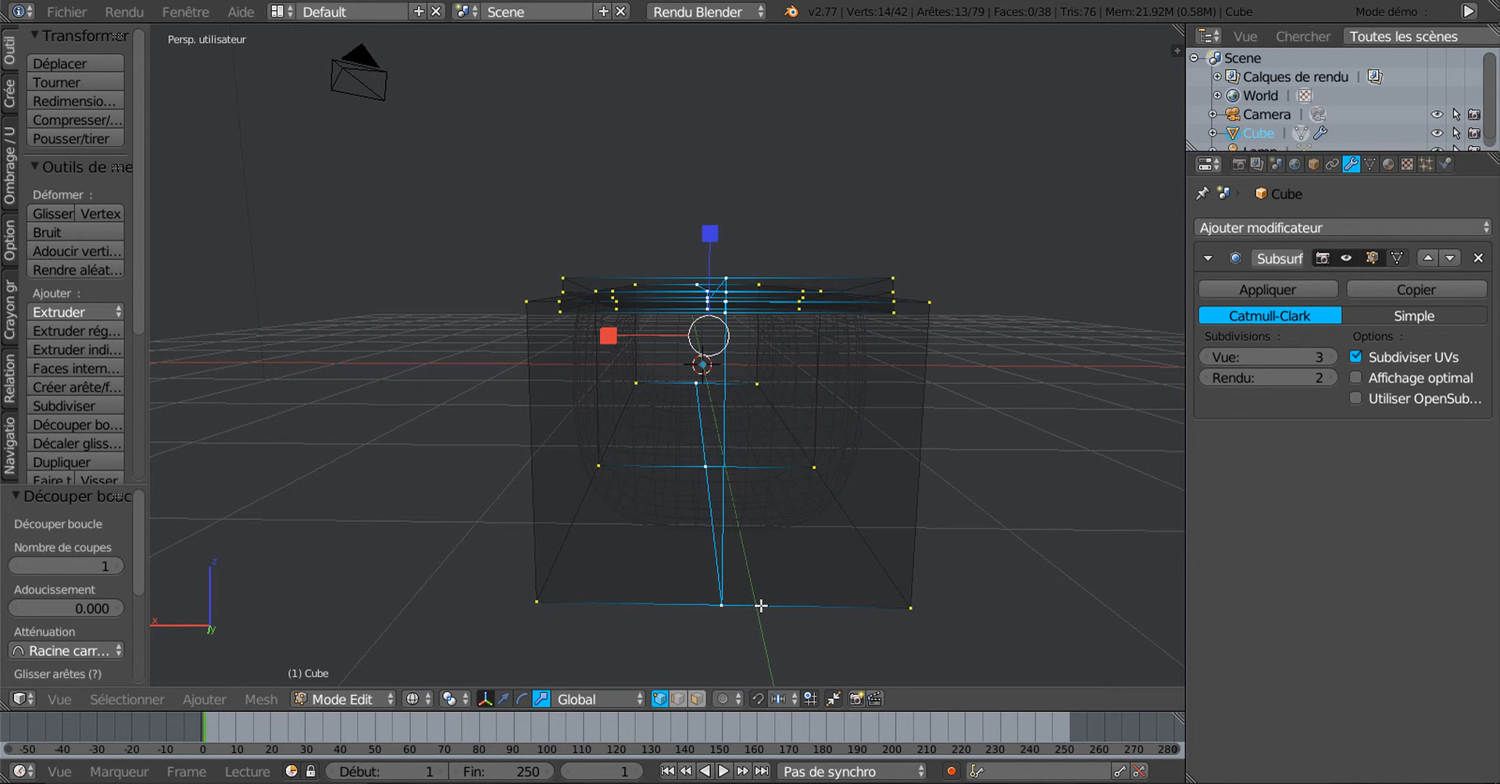
{"action": "key", "text": "c"}
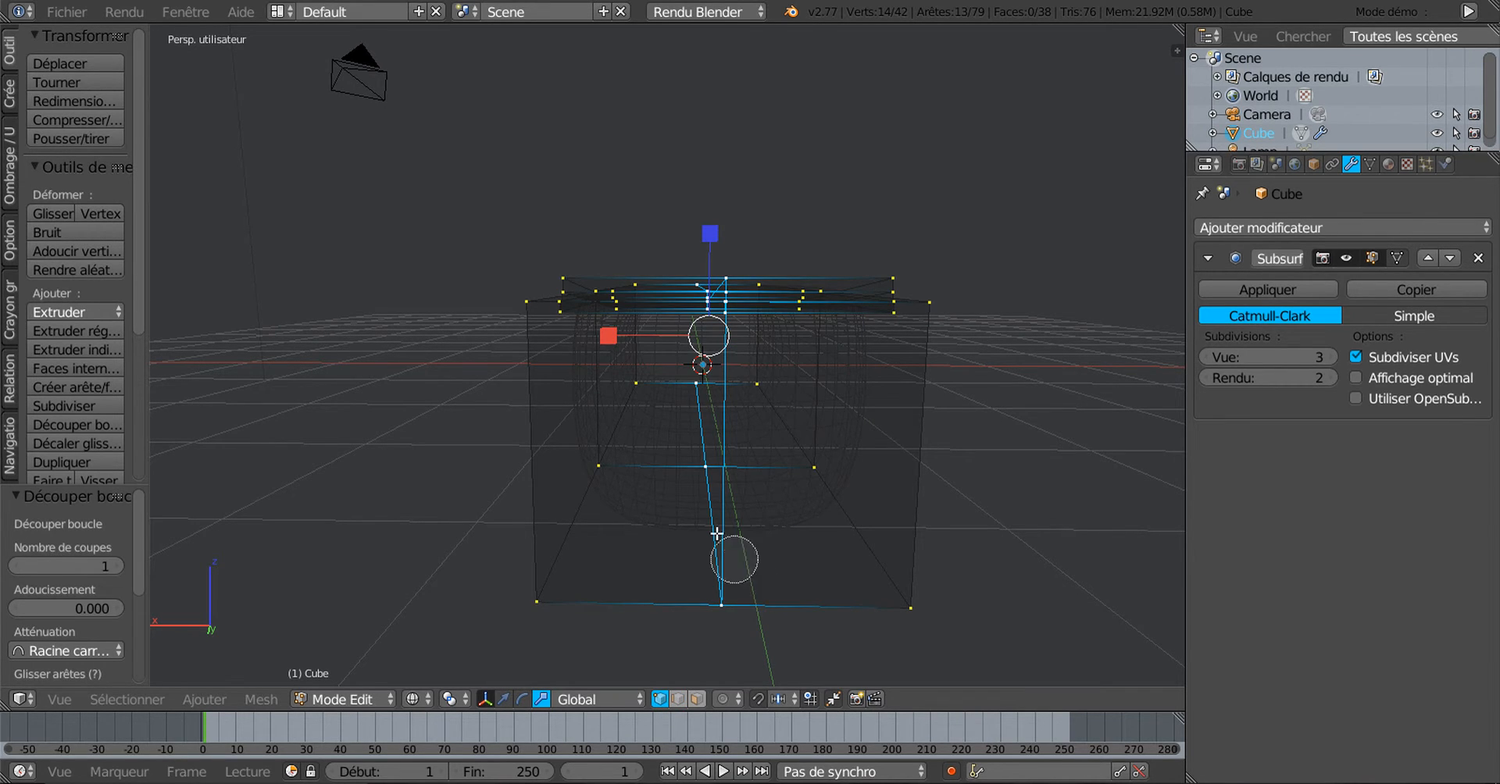
{"action": "middle_click", "coordinate": [689, 390]}
{"action": "middle_click_drag", "start_coordinate": [712, 450], "coordinate": [719, 622]}
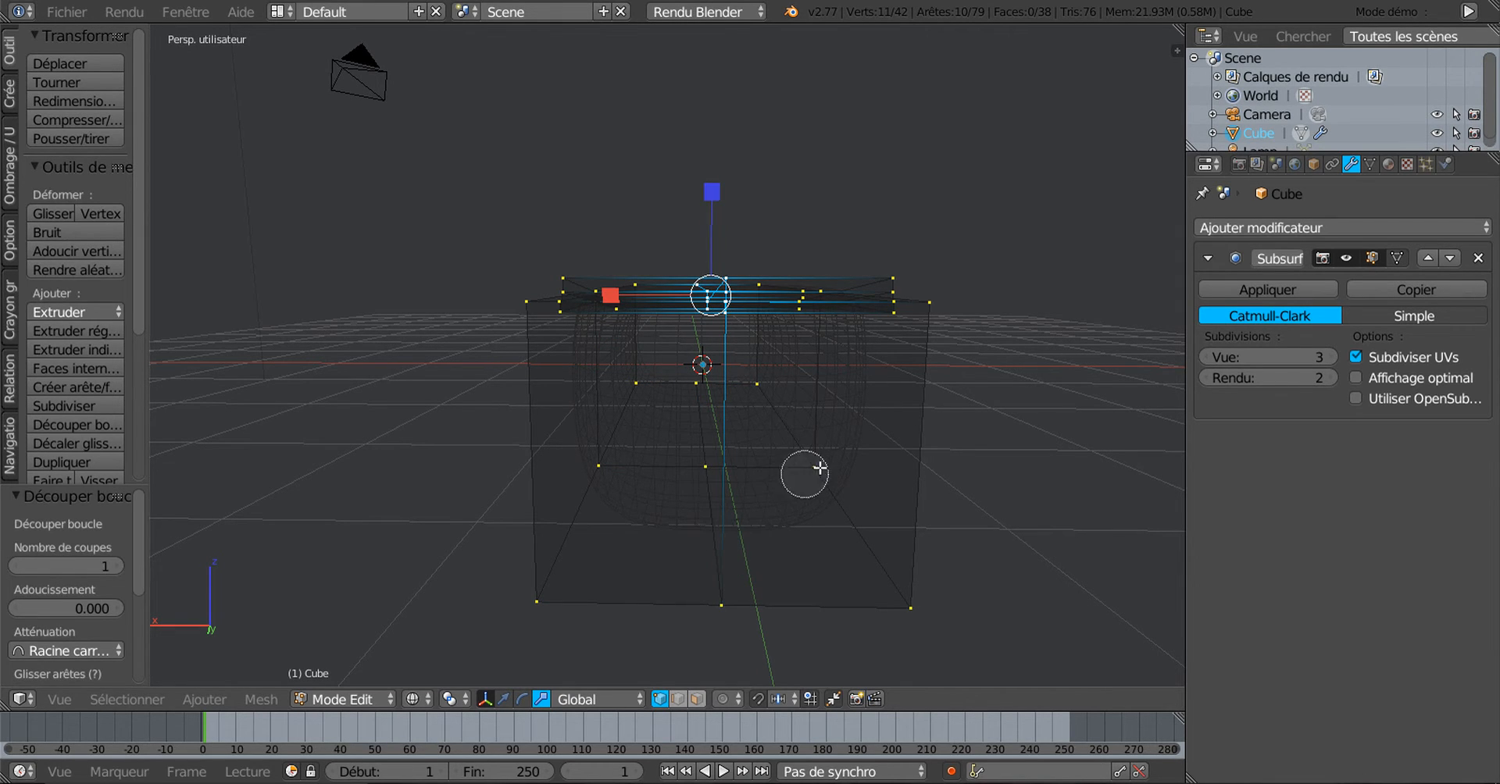
{"action": "right_click", "coordinate": [1007, 467]}
{"action": "middle_click_drag", "start_coordinate": [1013, 429], "coordinate": [1004, 463]}
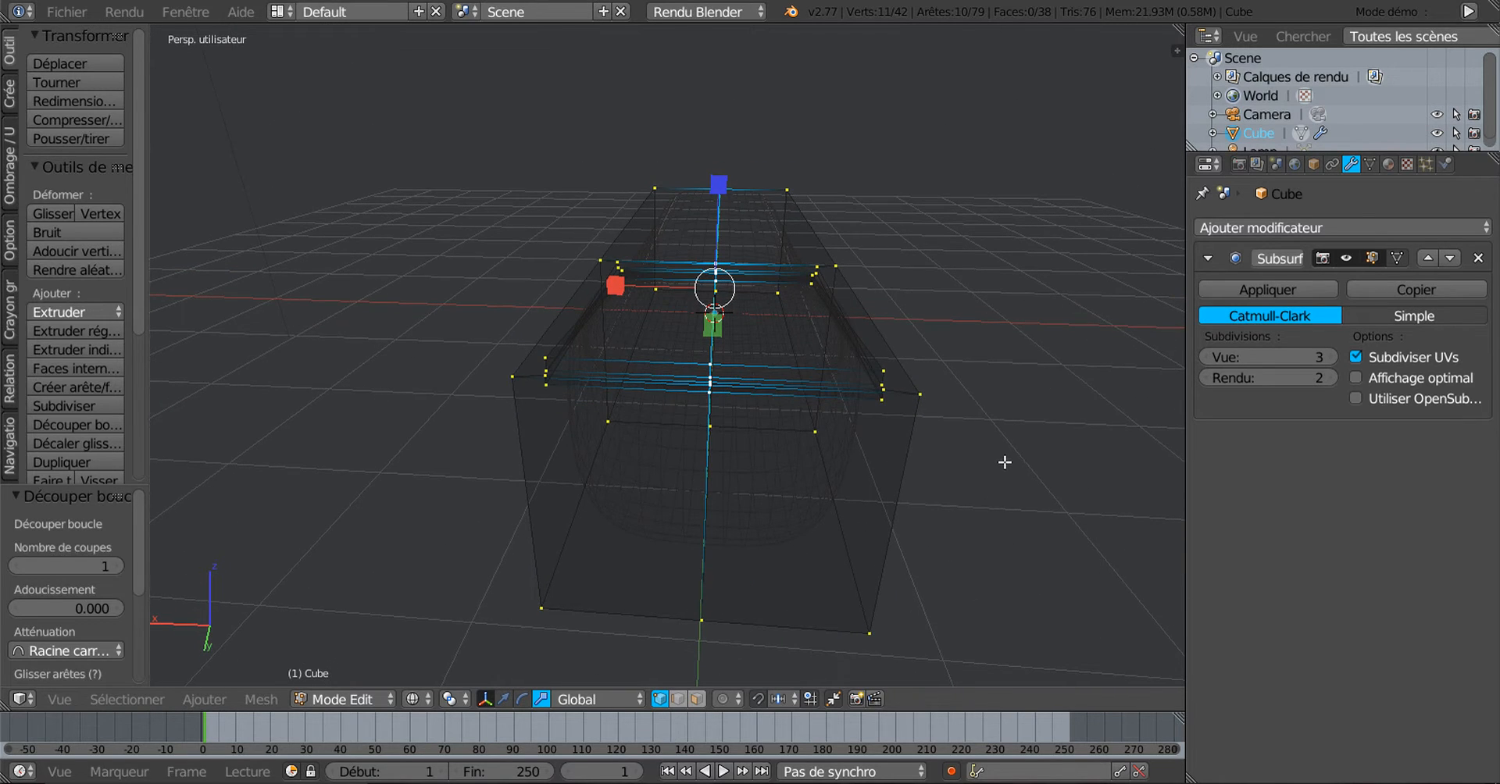
{"action": "left_click", "coordinate": [506, 699]}
{"action": "key", "text": "z"}
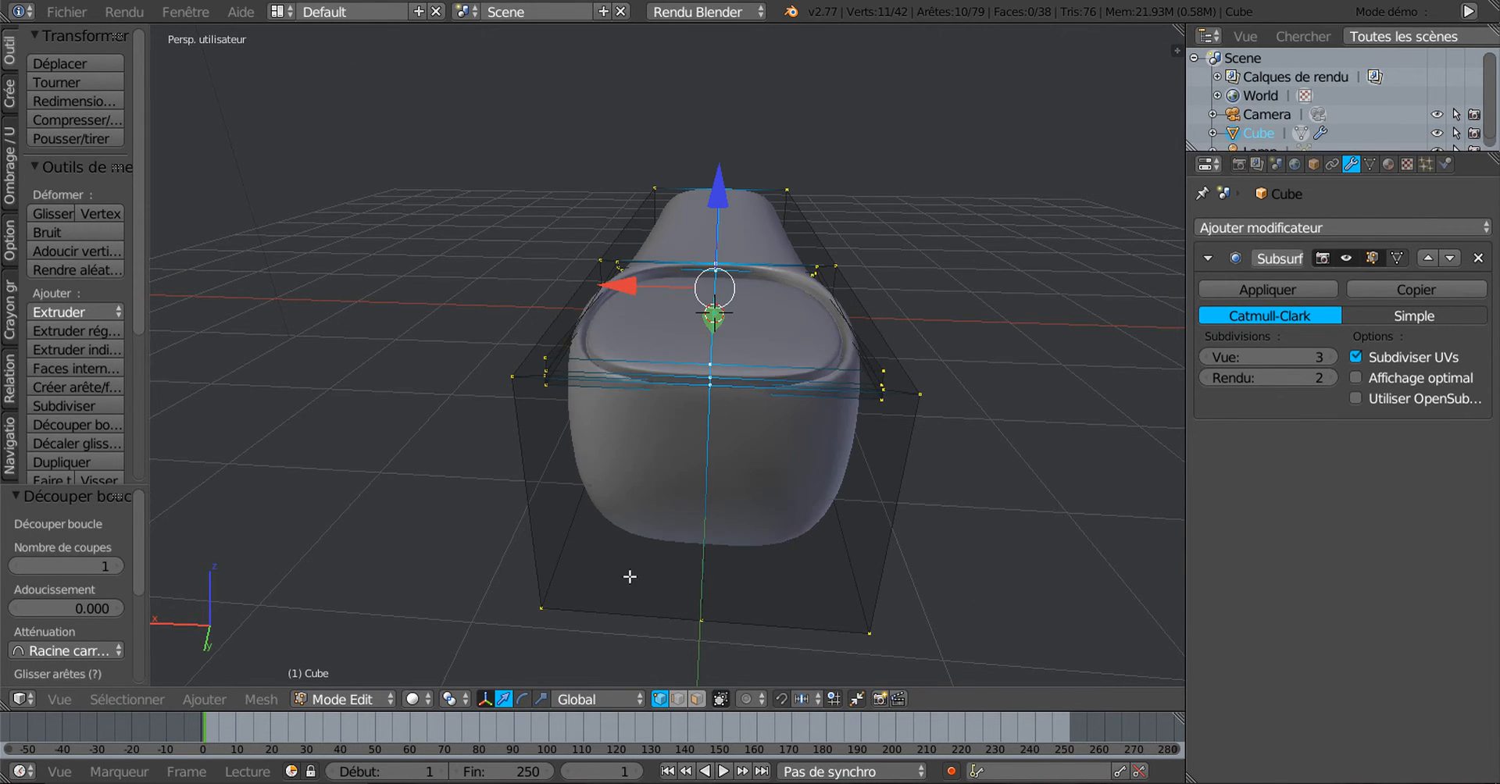
{"action": "middle_click_drag", "start_coordinate": [664, 567], "coordinate": [681, 456]}
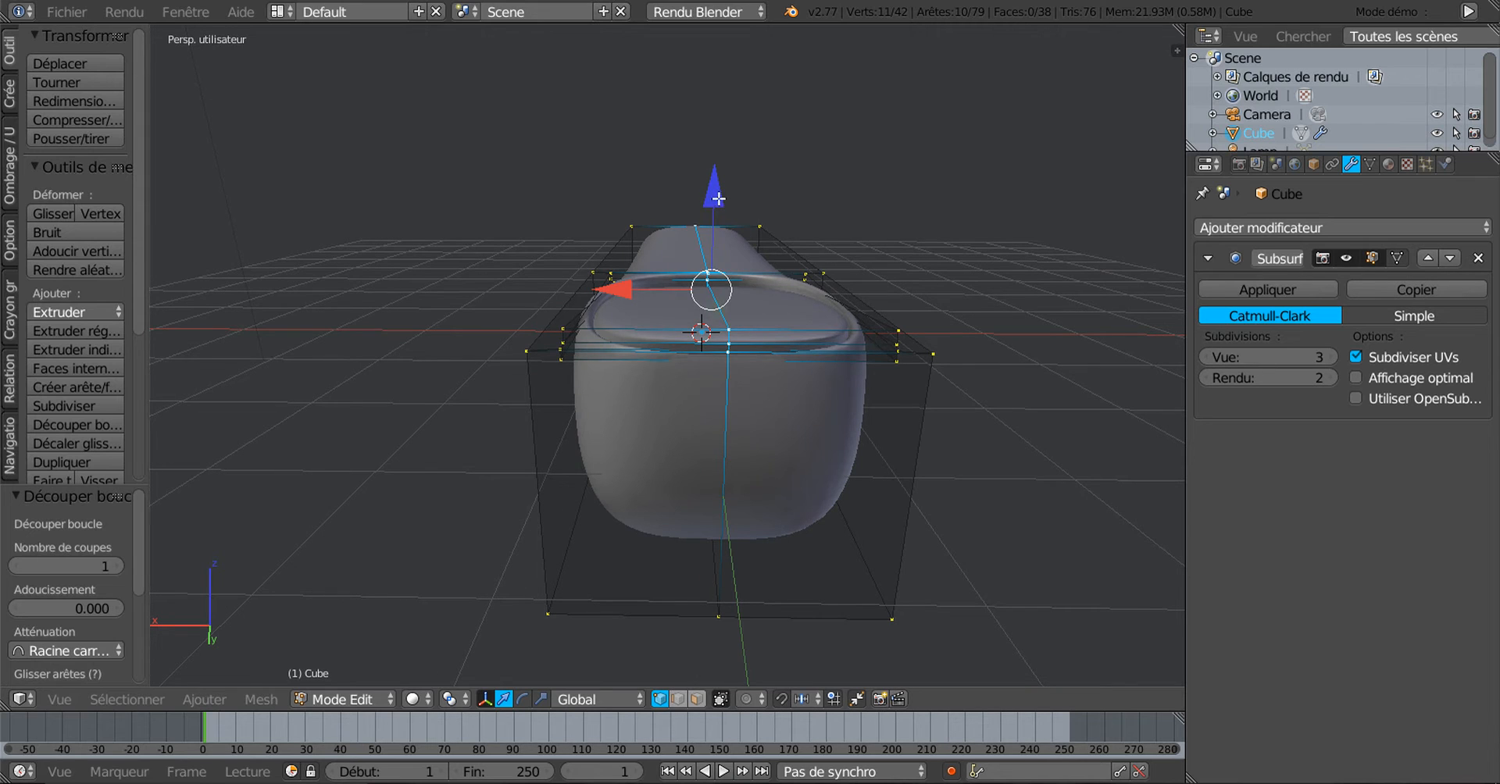
{"action": "left_click_drag", "start_coordinate": [718, 199], "coordinate": [729, 134]}
{"action": "key", "text": "Tab"}
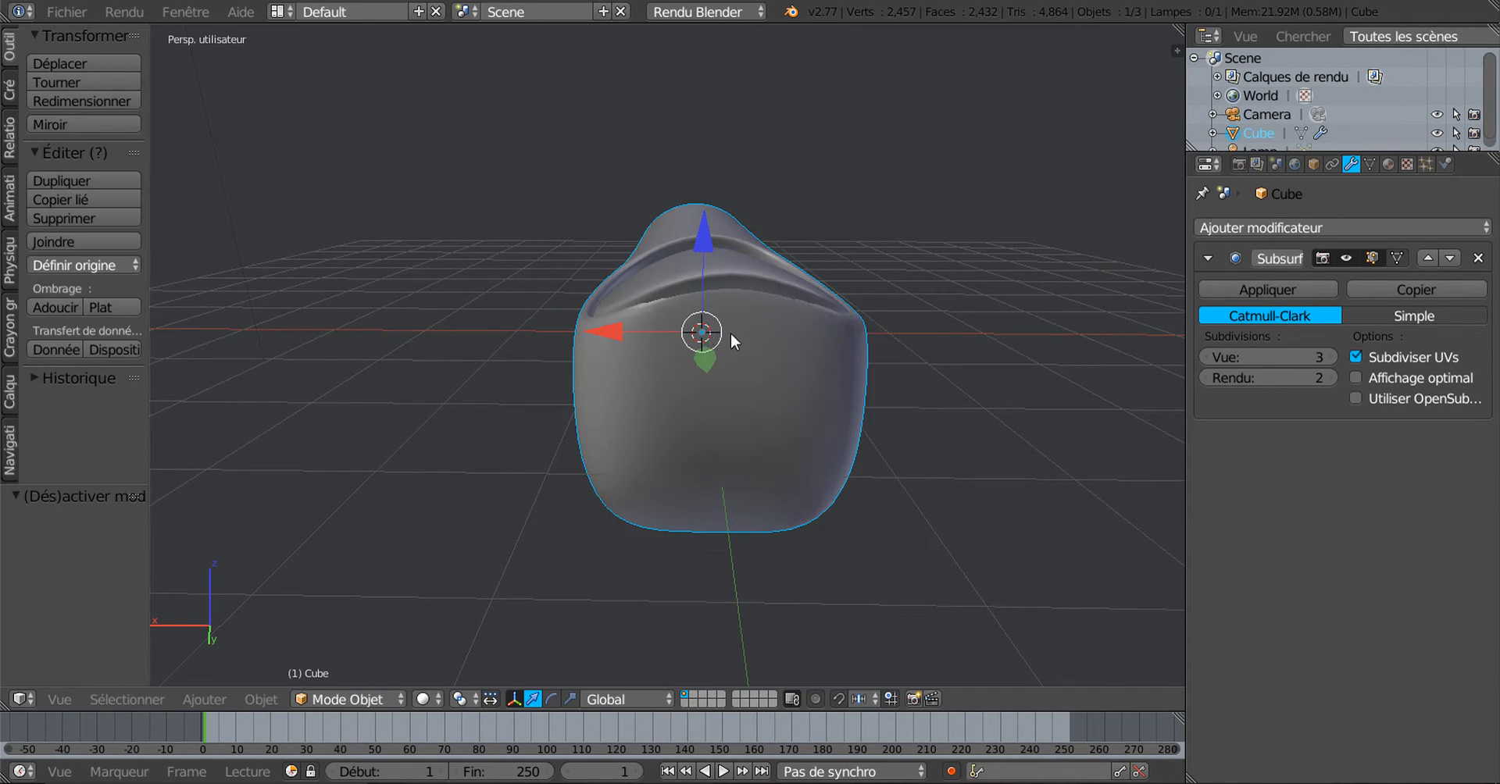
{"action": "middle_click_drag", "start_coordinate": [729, 333], "coordinate": [892, 340]}
{"action": "middle_click_drag", "start_coordinate": [530, 261], "coordinate": [561, 401]}
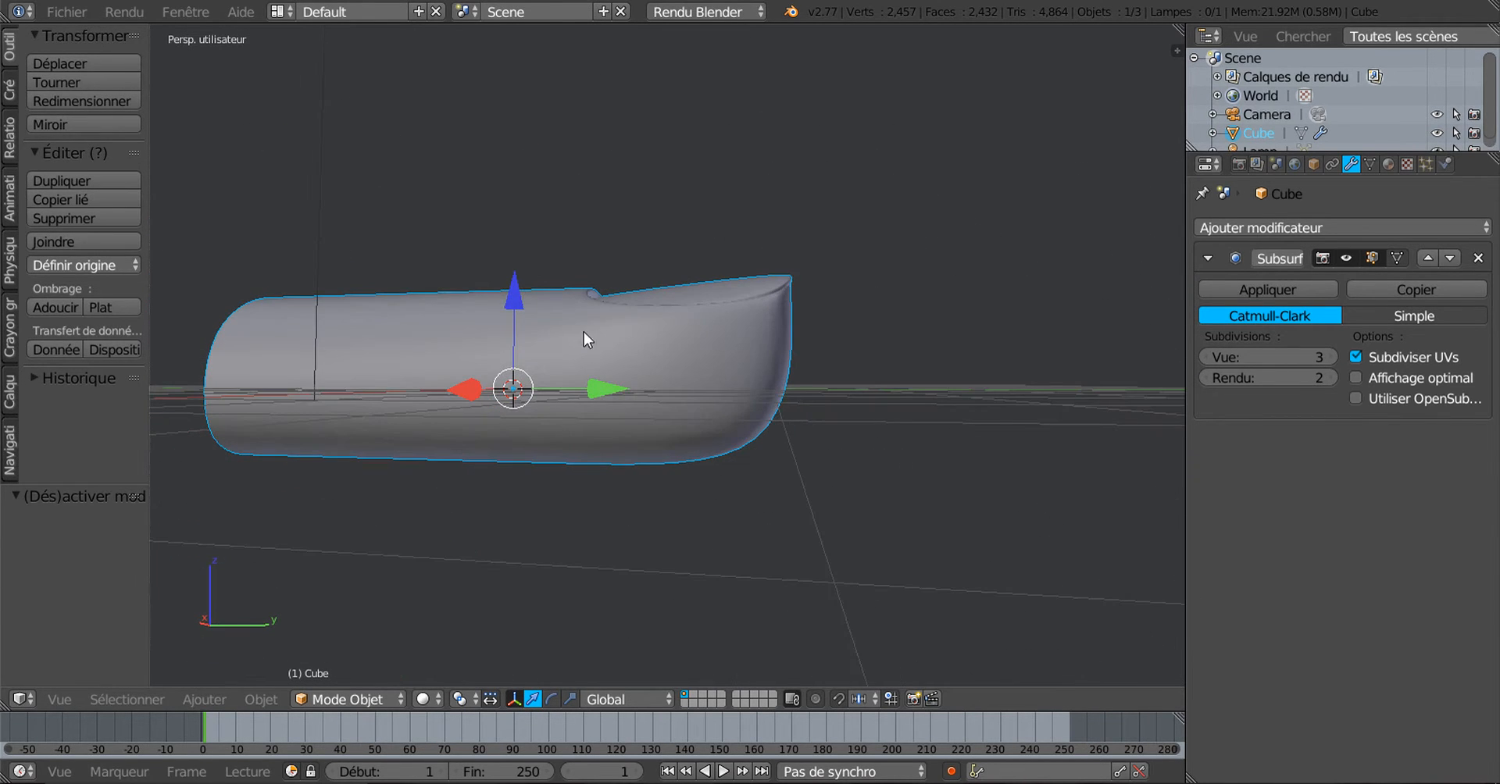
{"action": "middle_click_drag", "start_coordinate": [584, 332], "coordinate": [637, 364]}
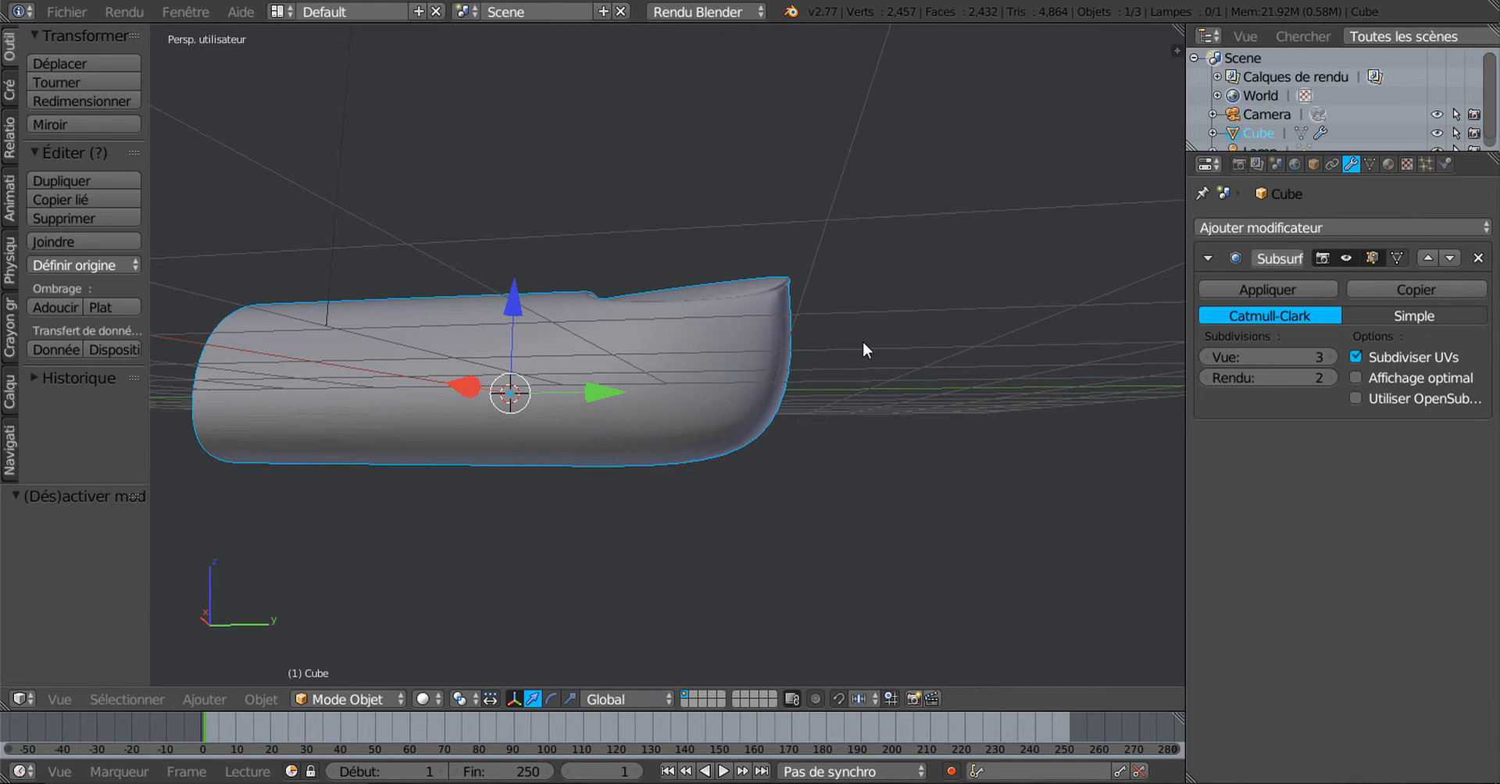
In Edit Mode wireframe from the right side view, circle-select all vertices around the nail and groove and rotate them about 3.8°
{"action": "key", "text": "KP_3"}
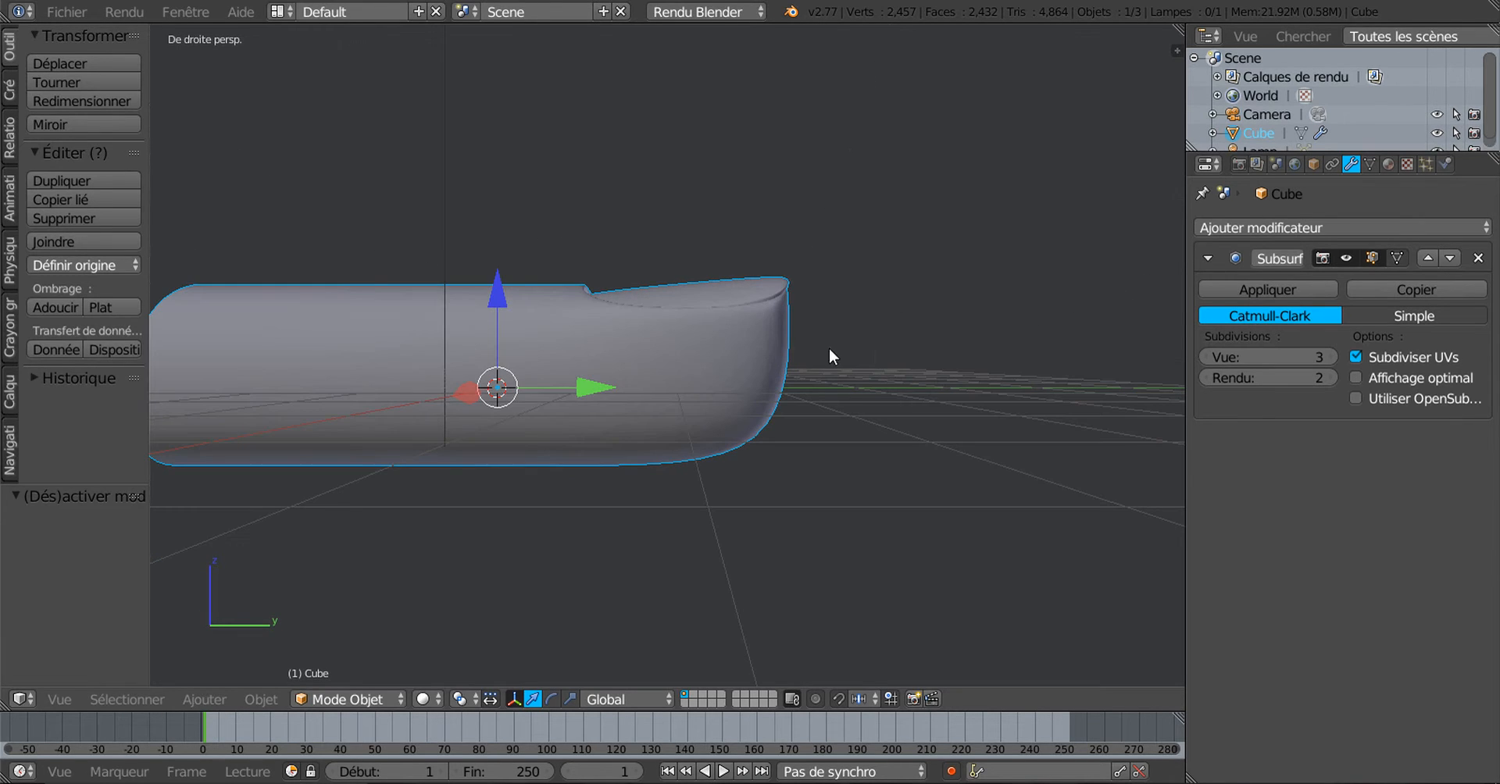
{"action": "key", "text": "Tab"}
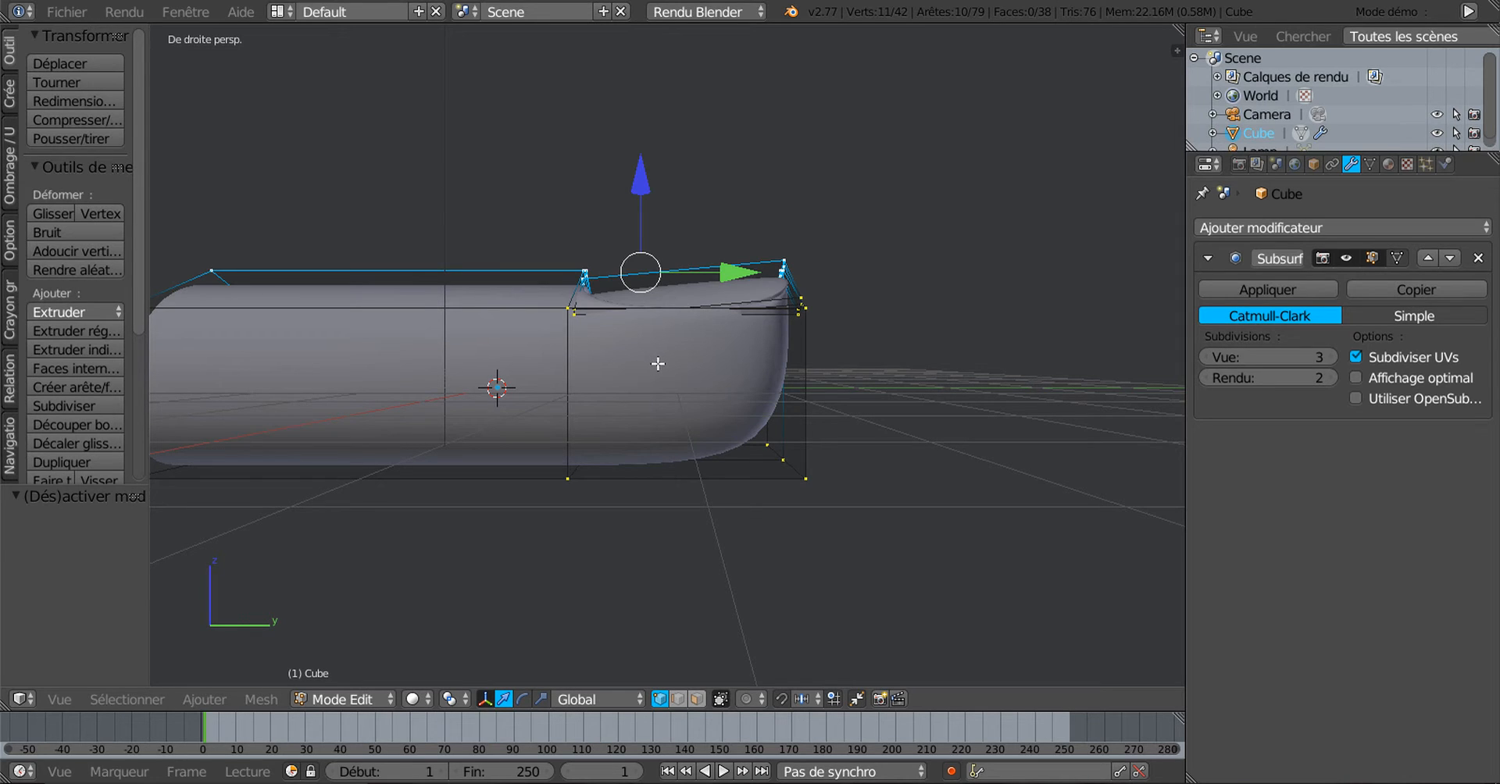
{"action": "key", "text": "a"}
{"action": "key", "text": "z"}
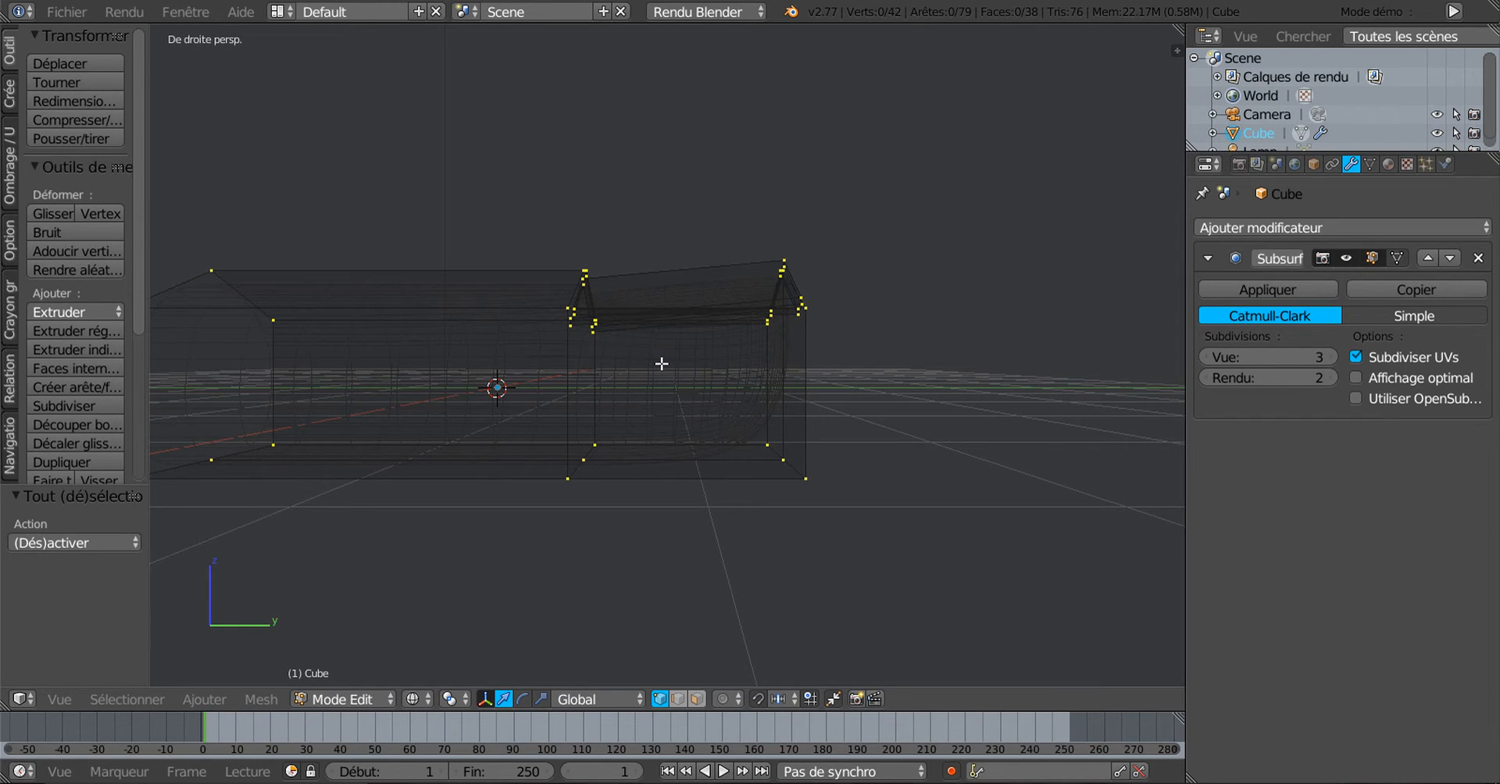
{"action": "scroll", "coordinate": [662, 364], "scroll_direction": "down", "scroll_amount": 1}
{"action": "key", "text": "a"}
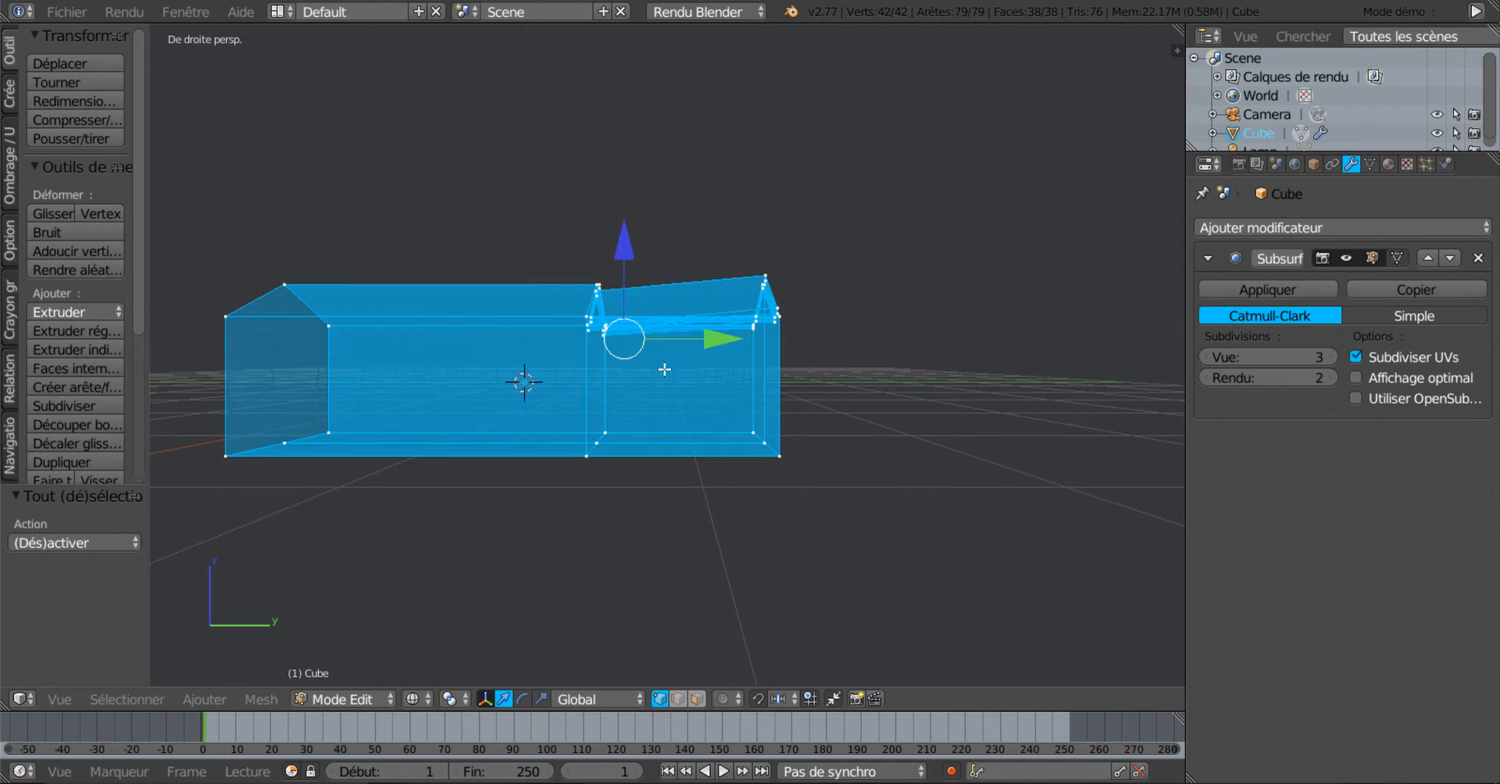
{"action": "key", "text": "a"}
{"action": "key", "text": "c"}
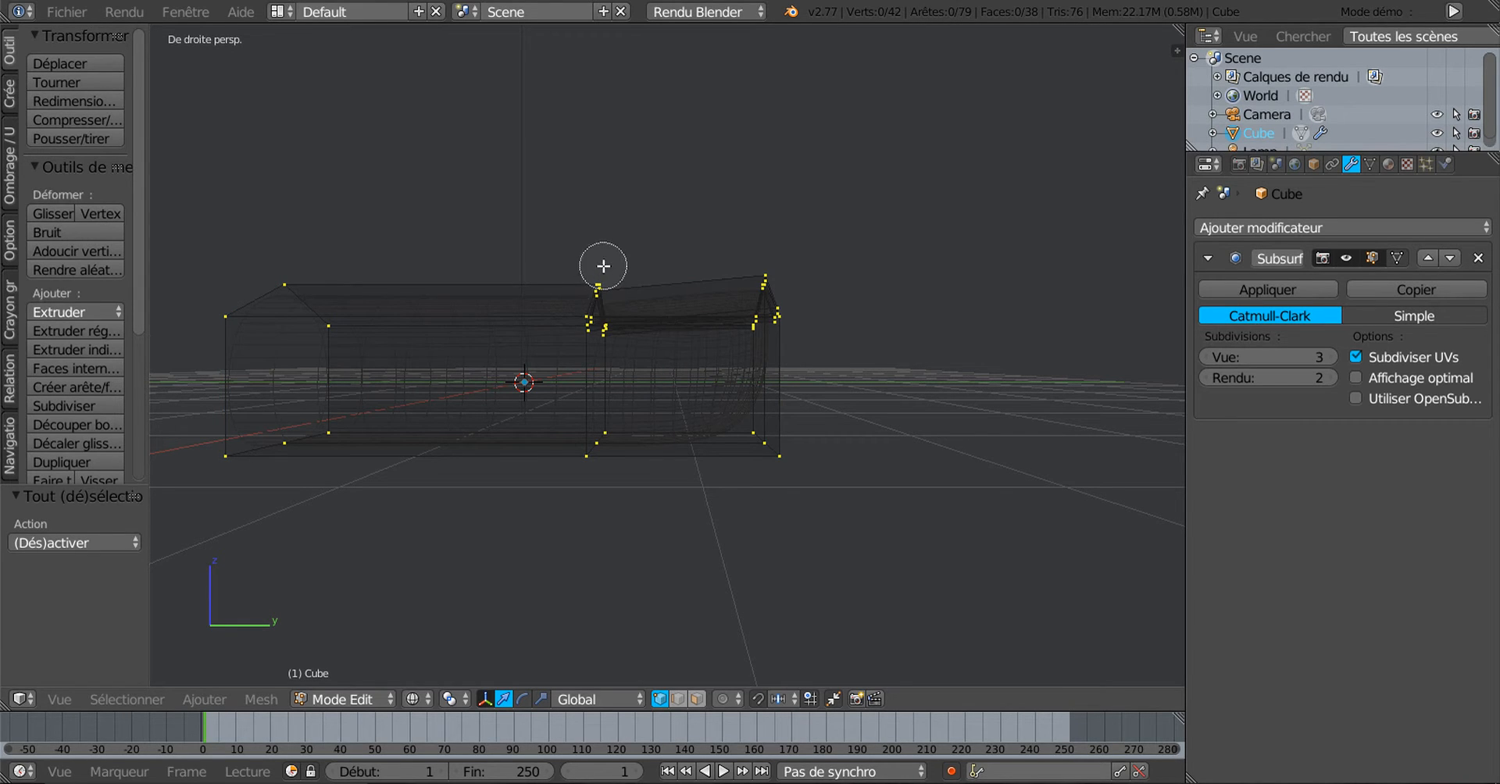
{"action": "mouse_move", "coordinate": [602, 261]}
{"action": "left_mouse_down"}
{"action": "mouse_move", "coordinate": [605, 291]}
{"action": "mouse_move", "coordinate": [656, 300]}
{"action": "mouse_move", "coordinate": [624, 290]}
{"action": "left_mouse_up"}
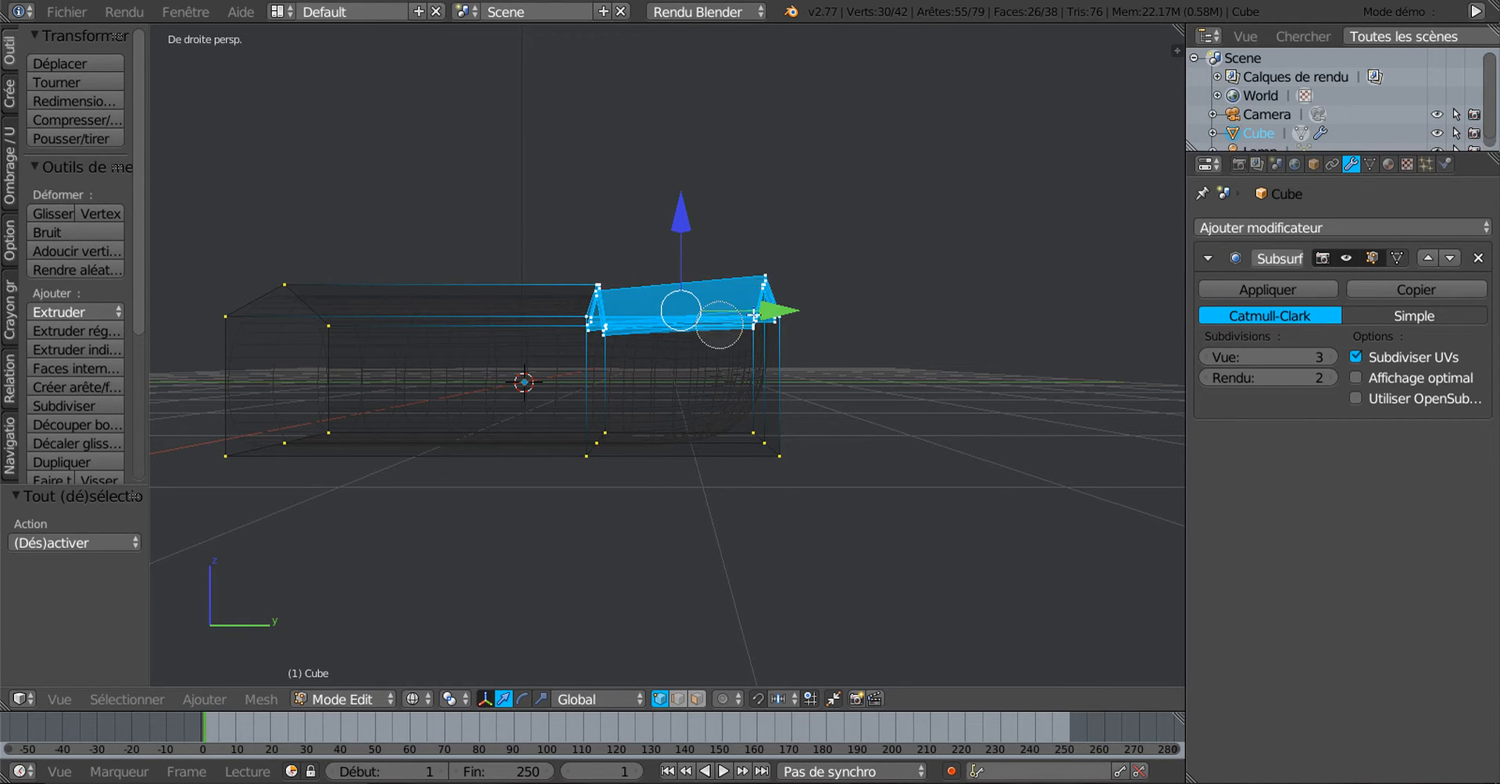
{"action": "key", "text": "Escape"}
{"action": "key", "text": "r"}
{"action": "left_click", "coordinate": [907, 432]}
{"action": "key", "text": "z"}
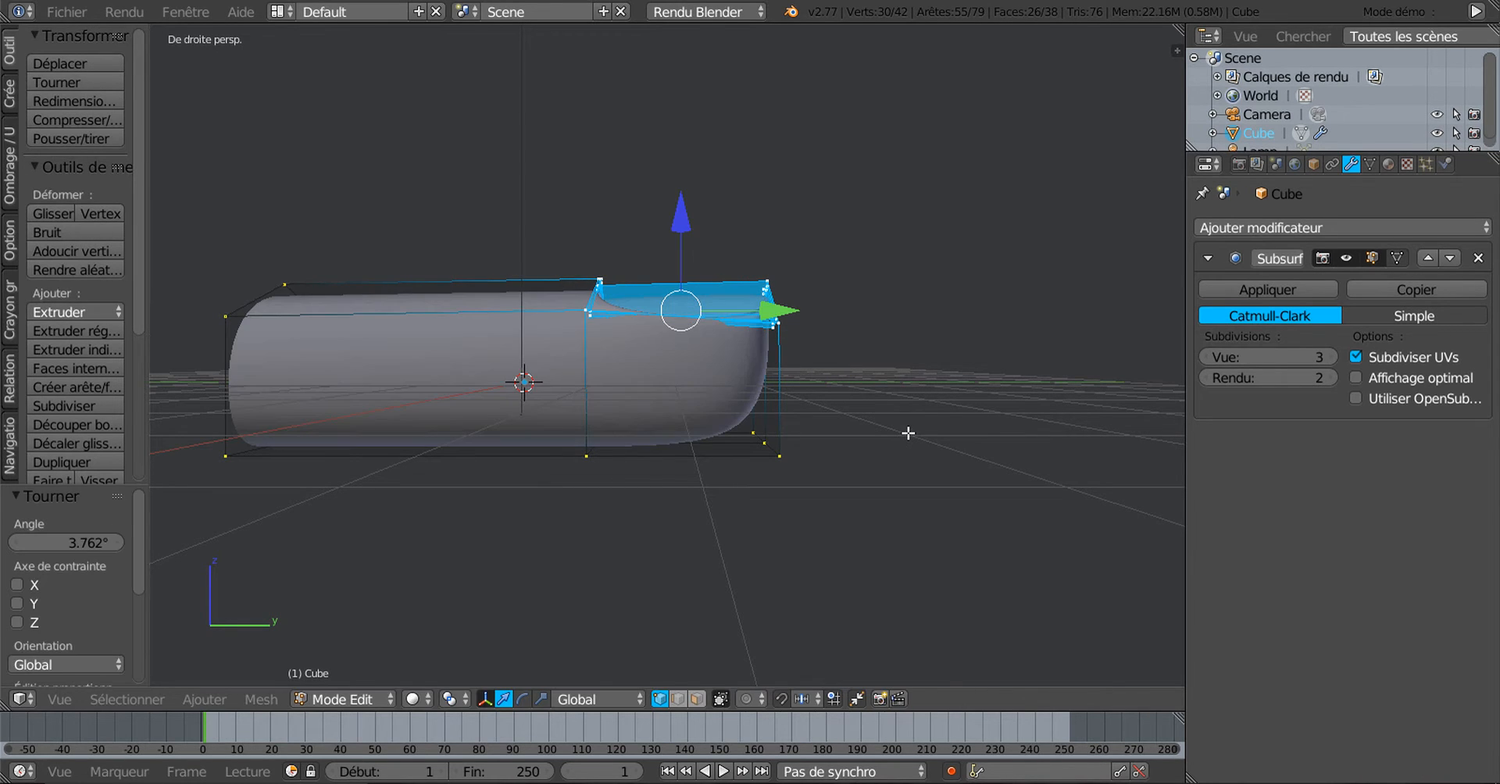
Lower the selected nail vertices by 0.1 along Z, rotate them slightly, and return to Object Mode
{"action": "left_click_drag", "start_coordinate": [692, 221], "coordinate": [693, 228]}
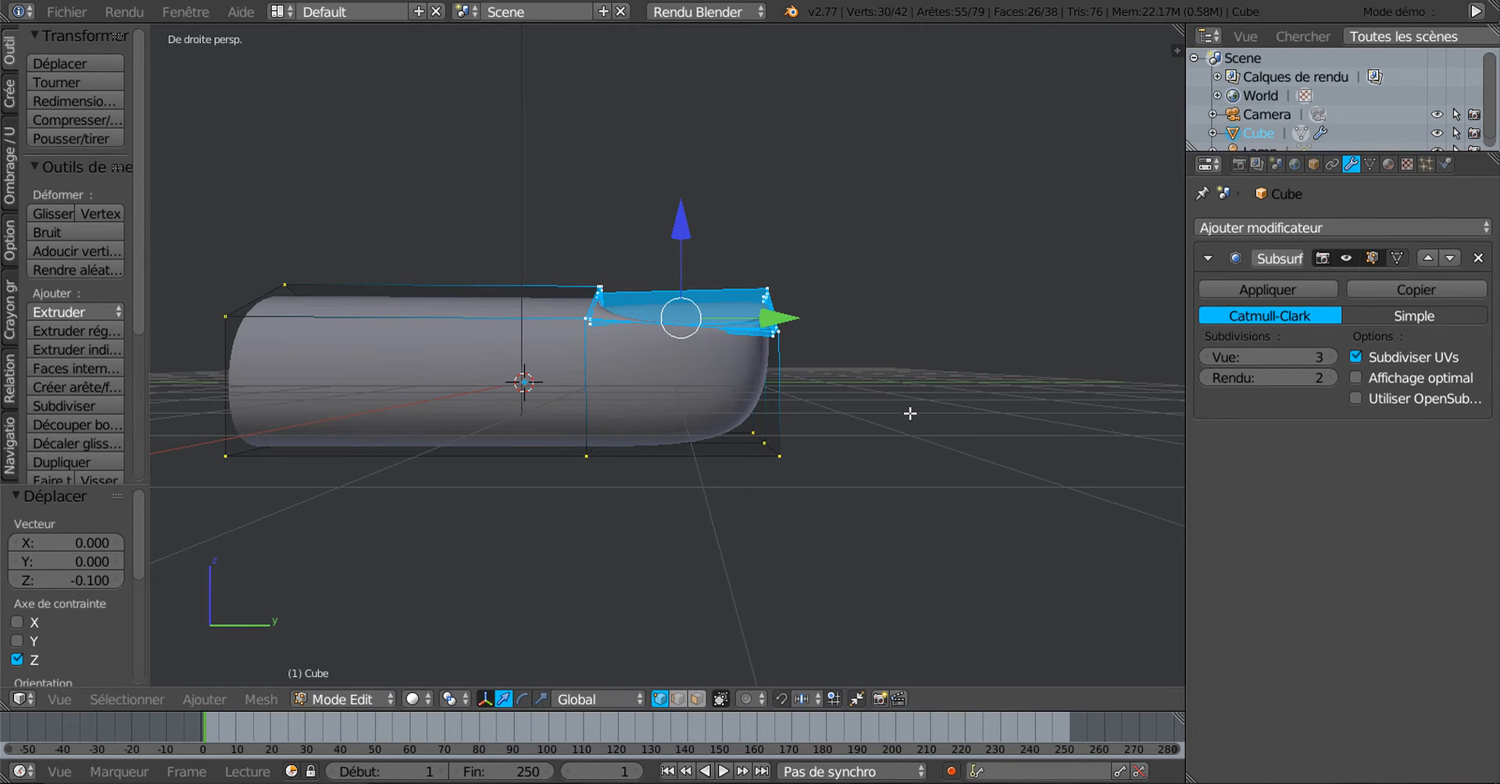
{"action": "key", "text": "r"}
{"action": "left_click", "coordinate": [912, 420]}
{"action": "key", "text": "Tab"}
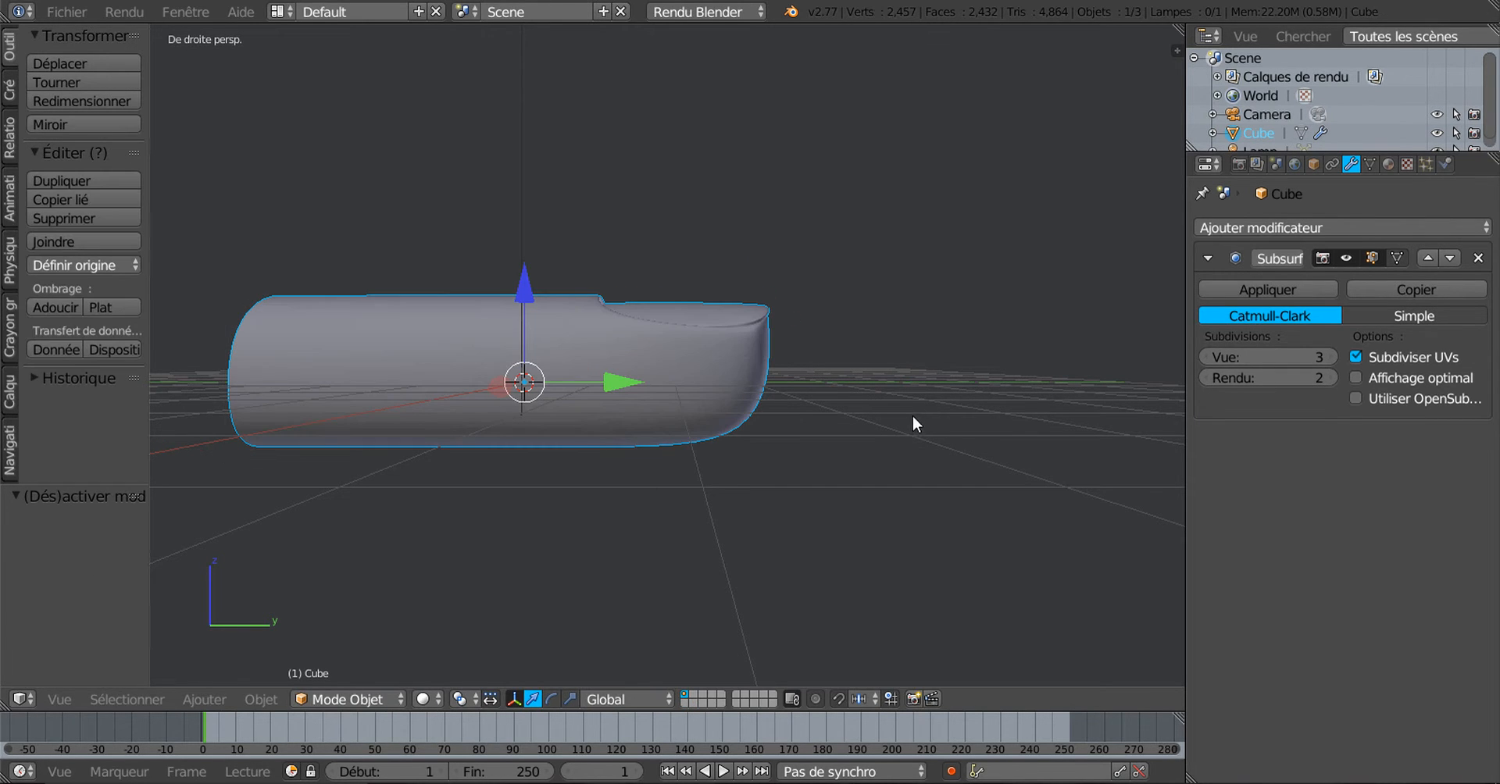
Select the two centre vertices at the nail's front edge in Edit Mode and set the viewport subdivisions to 0
{"action": "middle_click_drag", "start_coordinate": [777, 363], "coordinate": [781, 433]}
{"action": "key", "text": "Tab"}
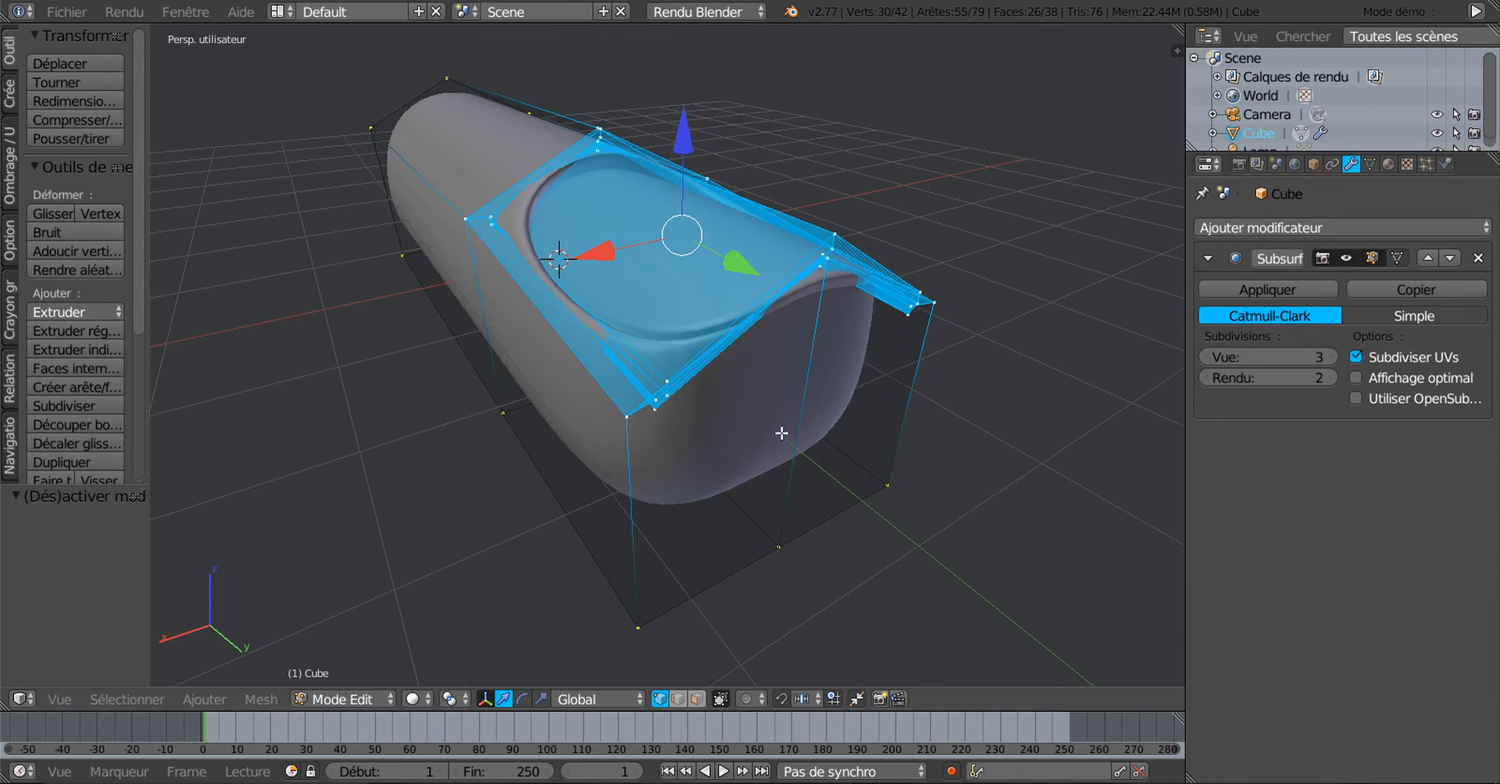
{"action": "middle_click_drag", "start_coordinate": [809, 370], "coordinate": [820, 409]}
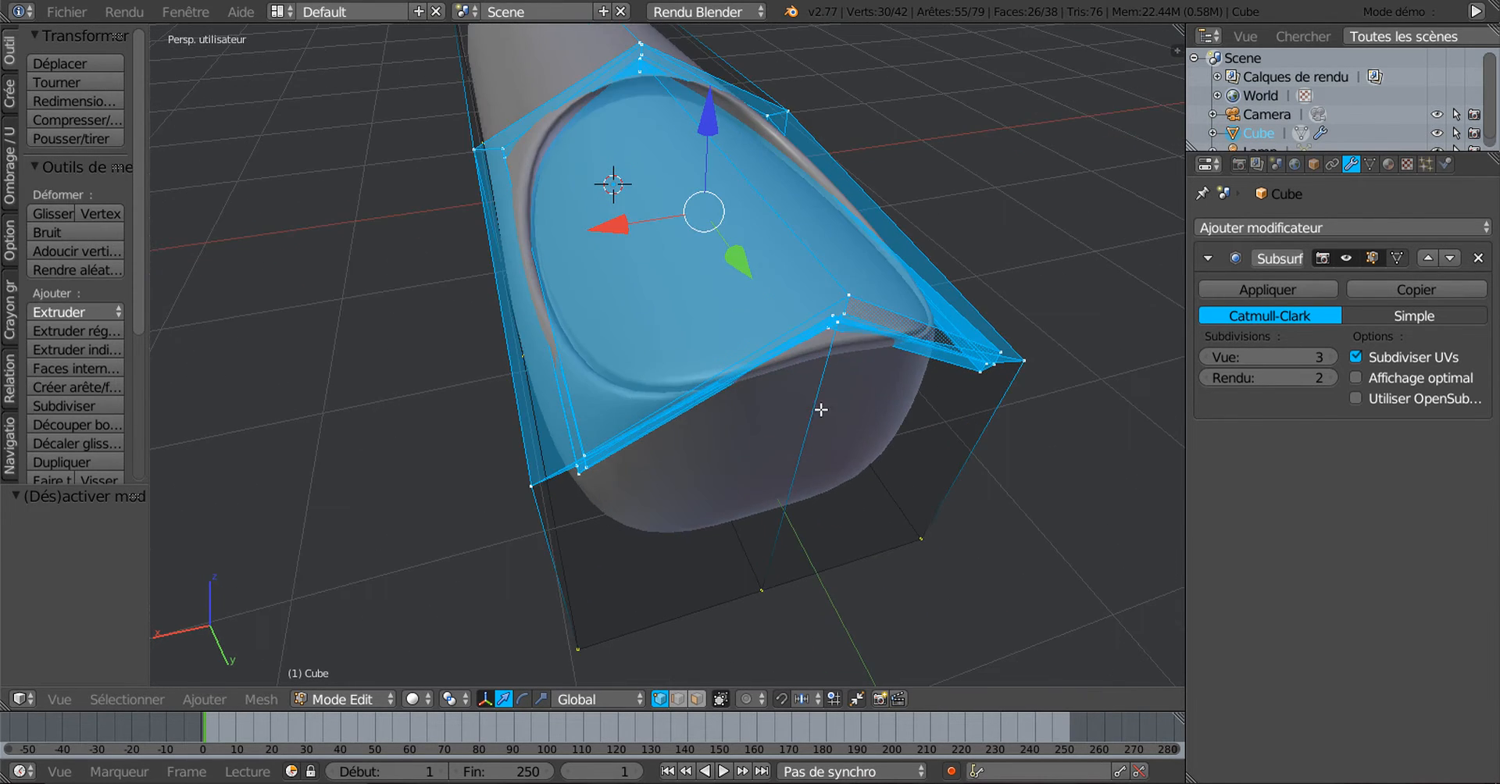
{"action": "right_click", "coordinate": [850, 291]}
{"action": "right_click", "coordinate": [843, 319], "text": "shift"}
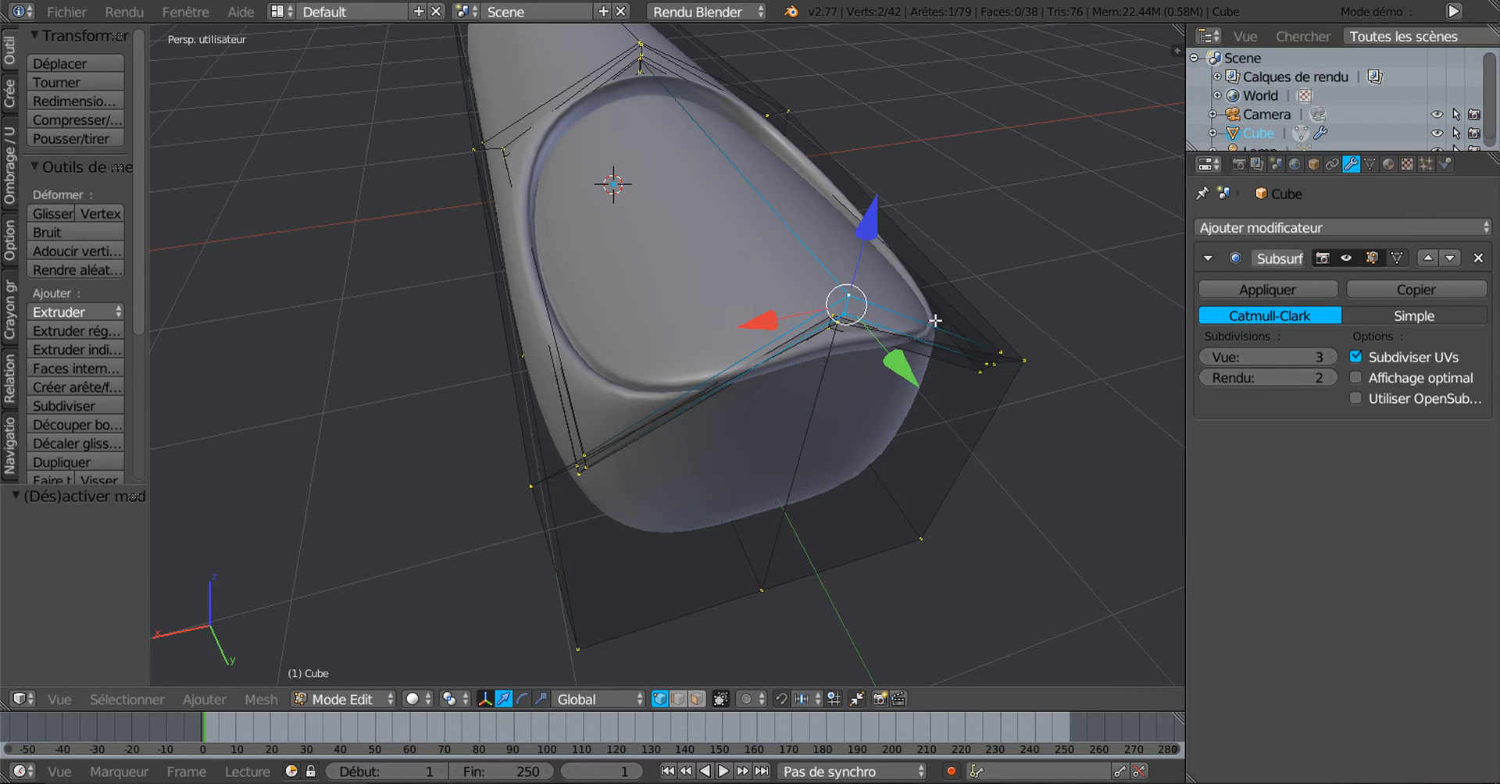
{"action": "left_click_drag", "start_coordinate": [1199, 357], "coordinate": [1172, 360]}
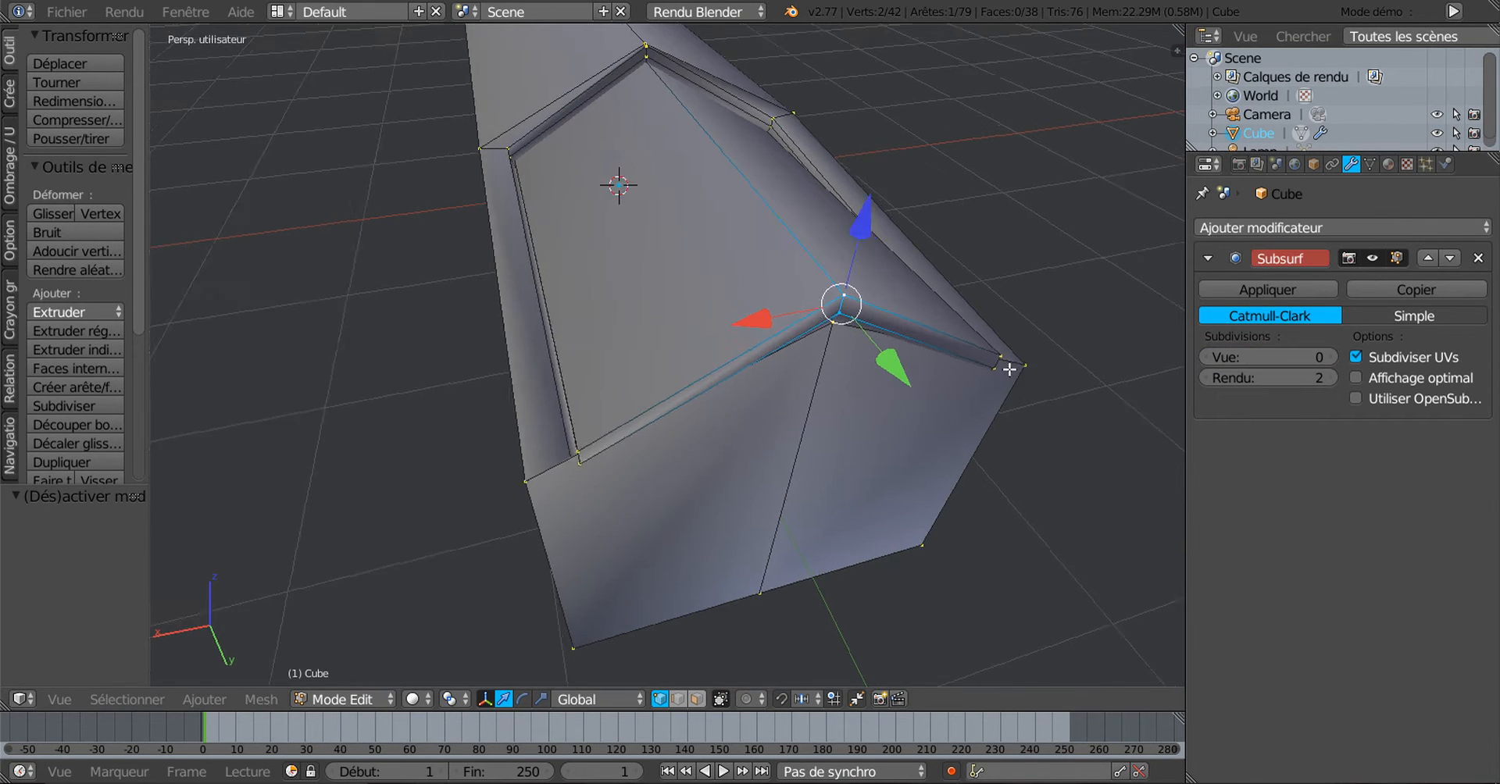
Add the vertices at both front corners of the nail to the selection
{"action": "middle_click_drag", "start_coordinate": [1004, 368], "coordinate": [941, 353]}
{"action": "middle_click_drag", "start_coordinate": [805, 372], "coordinate": [771, 375]}
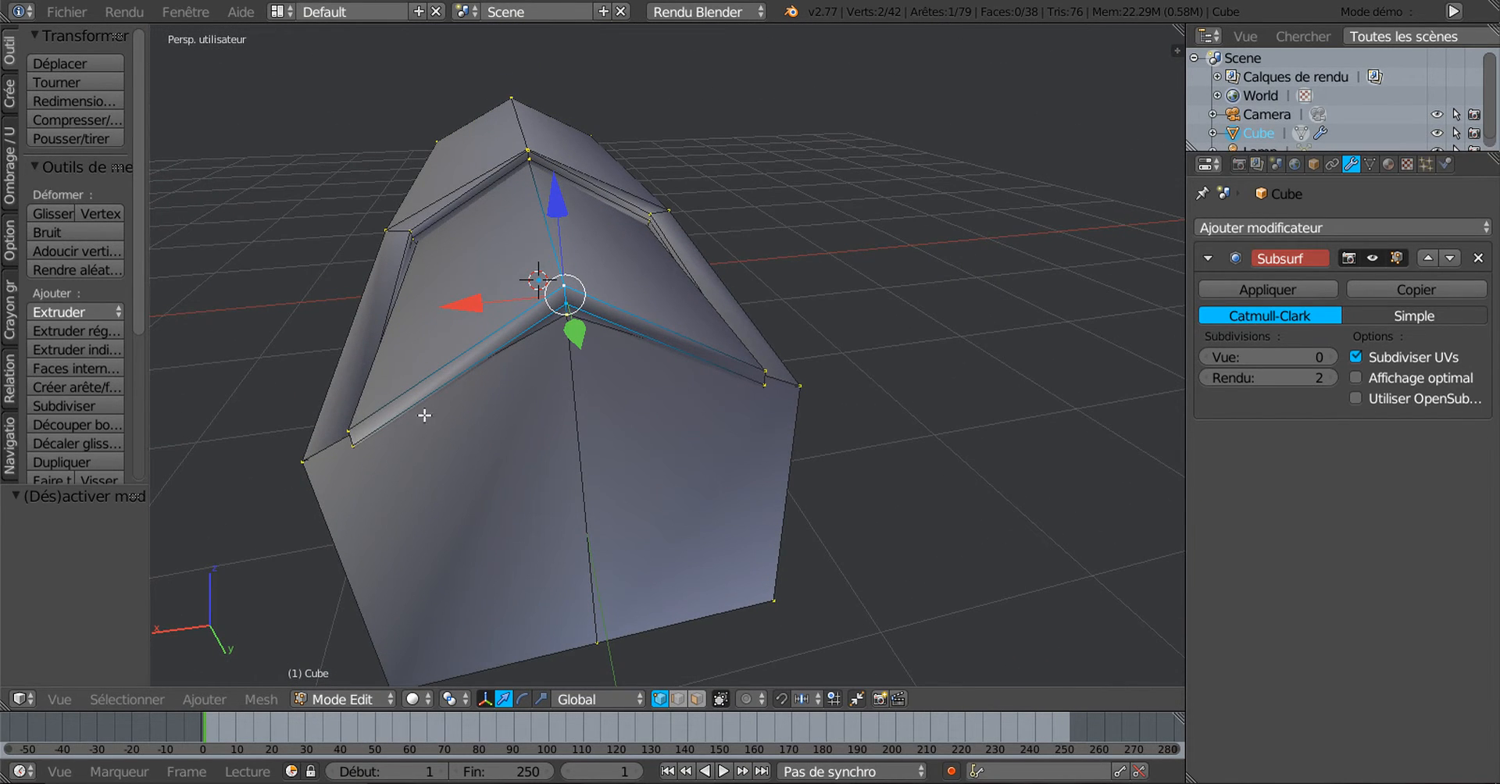
{"action": "mouse_move", "coordinate": [686, 444]}
{"action": "middle_mouse_down"}
{"action": "mouse_move", "coordinate": [687, 492]}
{"action": "mouse_move", "coordinate": [696, 449]}
{"action": "middle_mouse_up"}
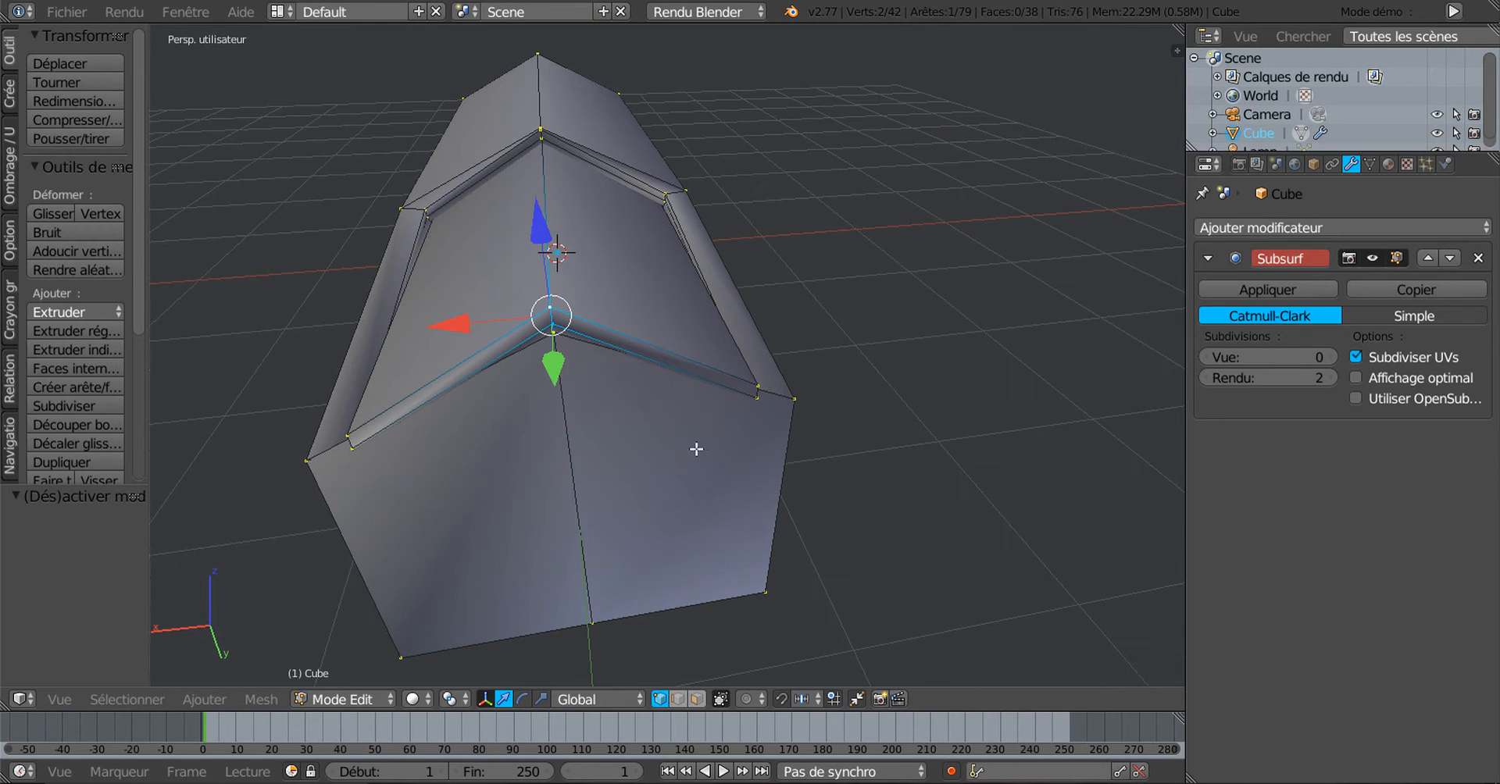
{"action": "left_click", "coordinate": [750, 384], "text": "shift"}
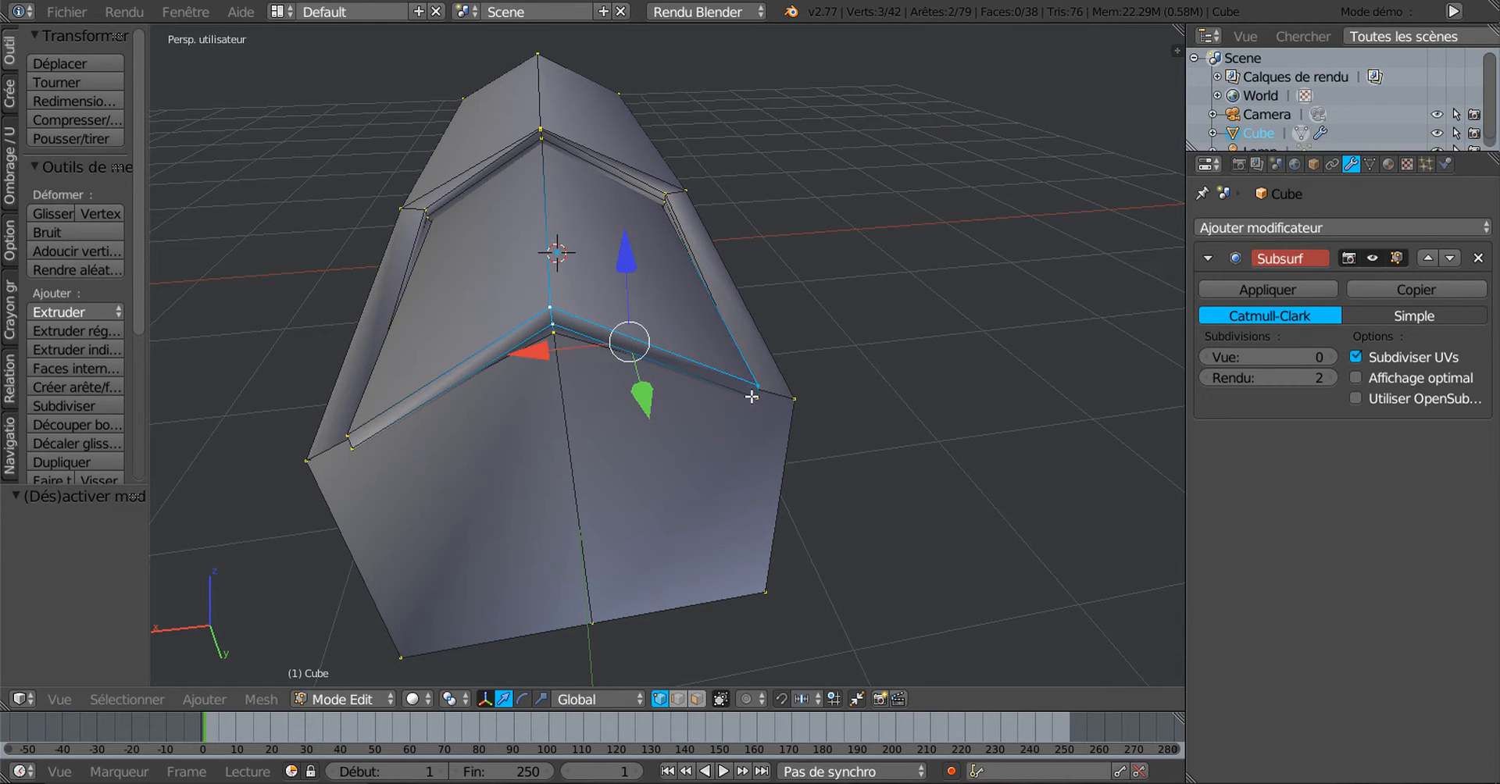
{"action": "left_click", "coordinate": [350, 442], "text": "shift"}
Move the nail's front-edge vertices 0.119 along Y and set the viewport subdivisions back to 3
{"action": "middle_click_drag", "start_coordinate": [532, 450], "coordinate": [661, 467]}
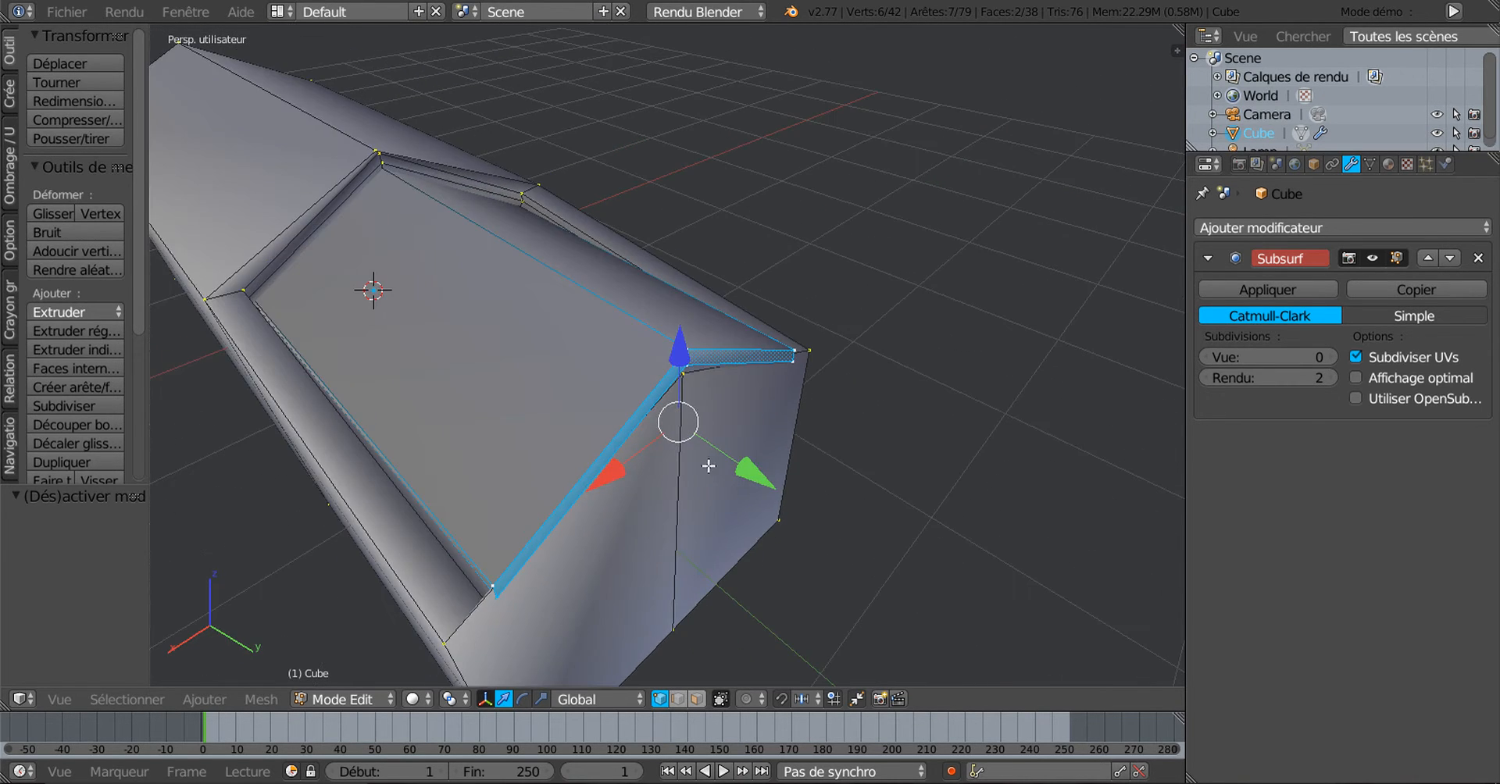
{"action": "left_click_drag", "start_coordinate": [758, 470], "coordinate": [782, 489]}
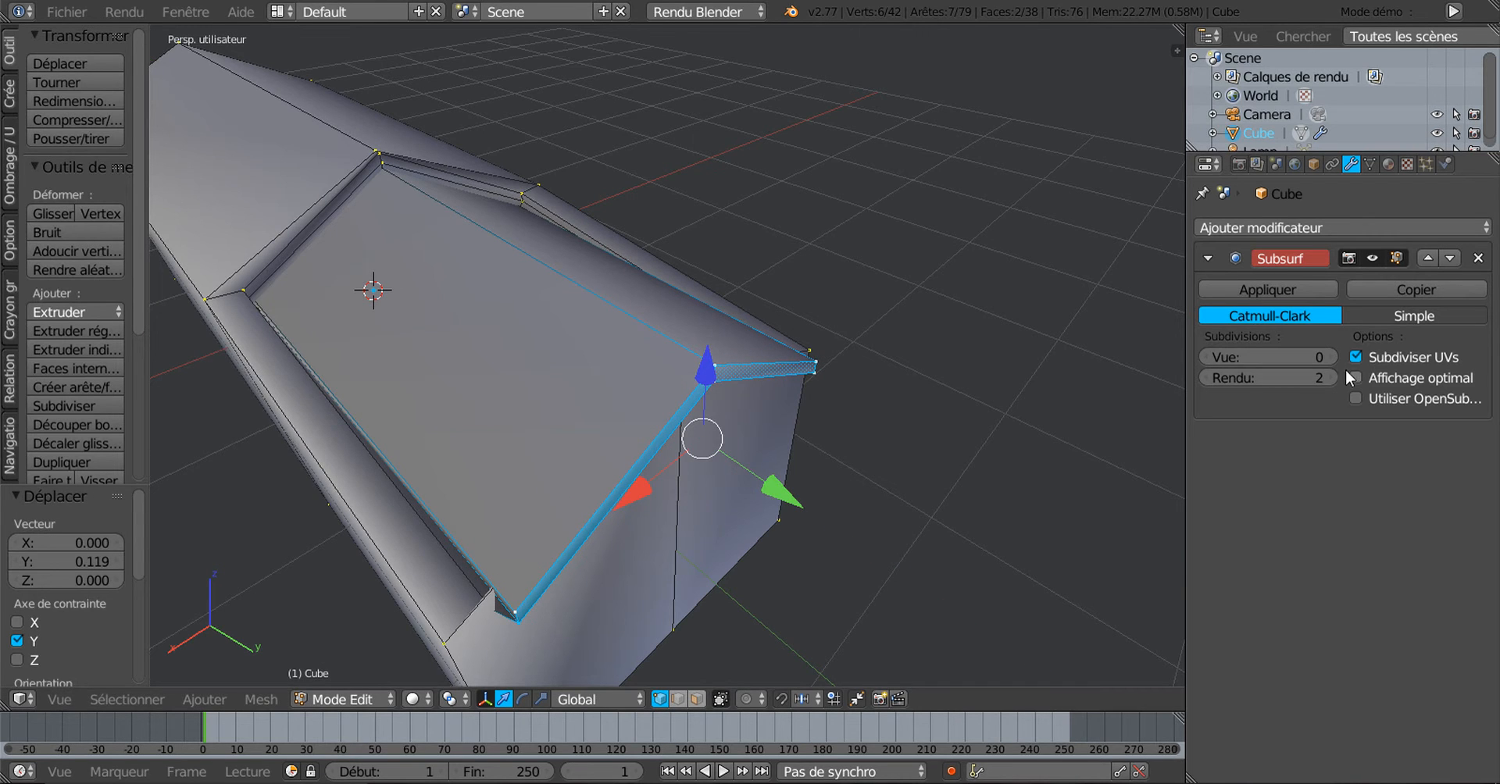
{"action": "left_click_drag", "start_coordinate": [1258, 359], "coordinate": [1288, 359]}
{"action": "middle_click_drag", "start_coordinate": [957, 435], "coordinate": [853, 474]}
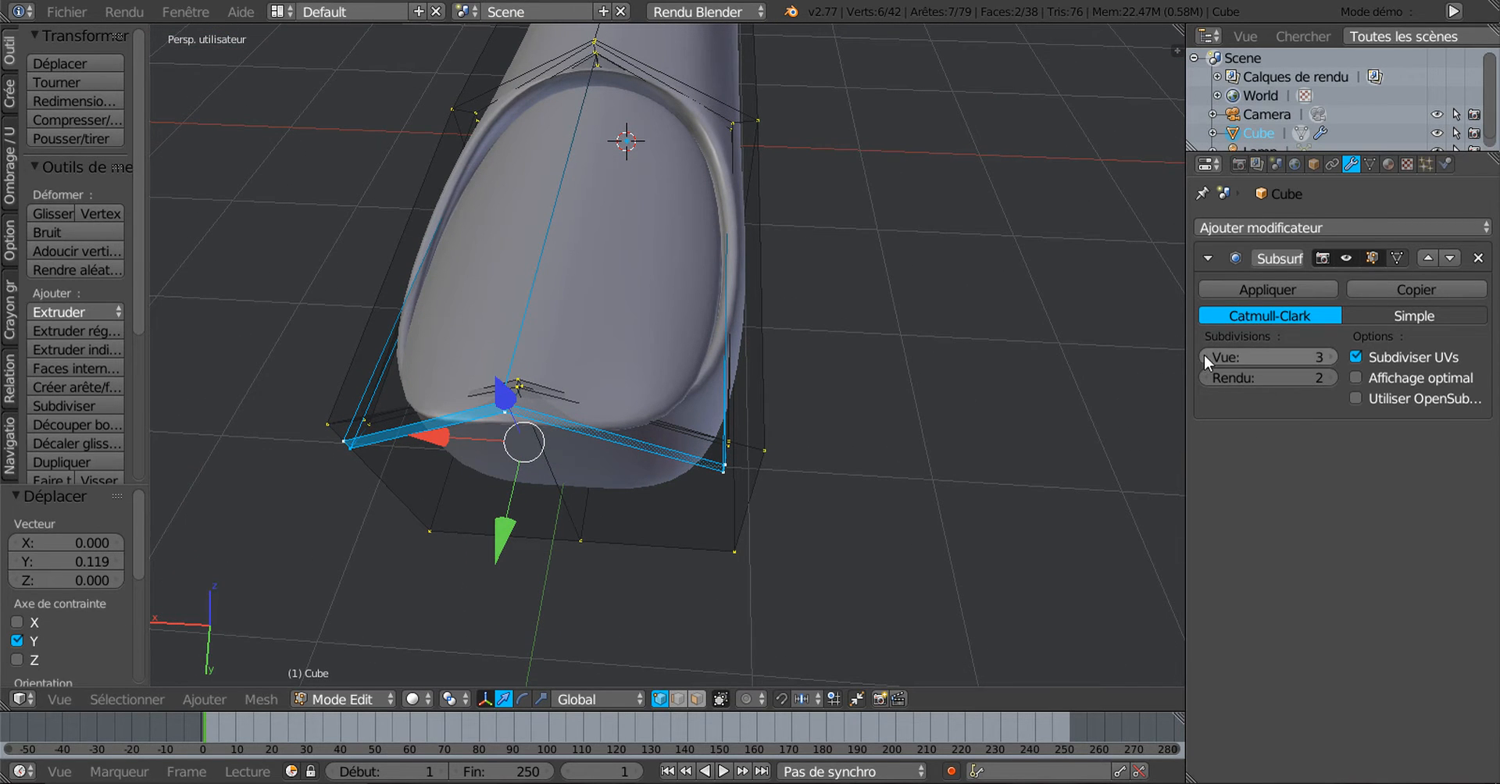
Set the viewport subdivisions to 0 and select only the two centre vertices of the nail's front edge
{"action": "left_click_drag", "start_coordinate": [1202, 357], "coordinate": [1163, 357]}
{"action": "middle_click_drag", "start_coordinate": [844, 345], "coordinate": [706, 395]}
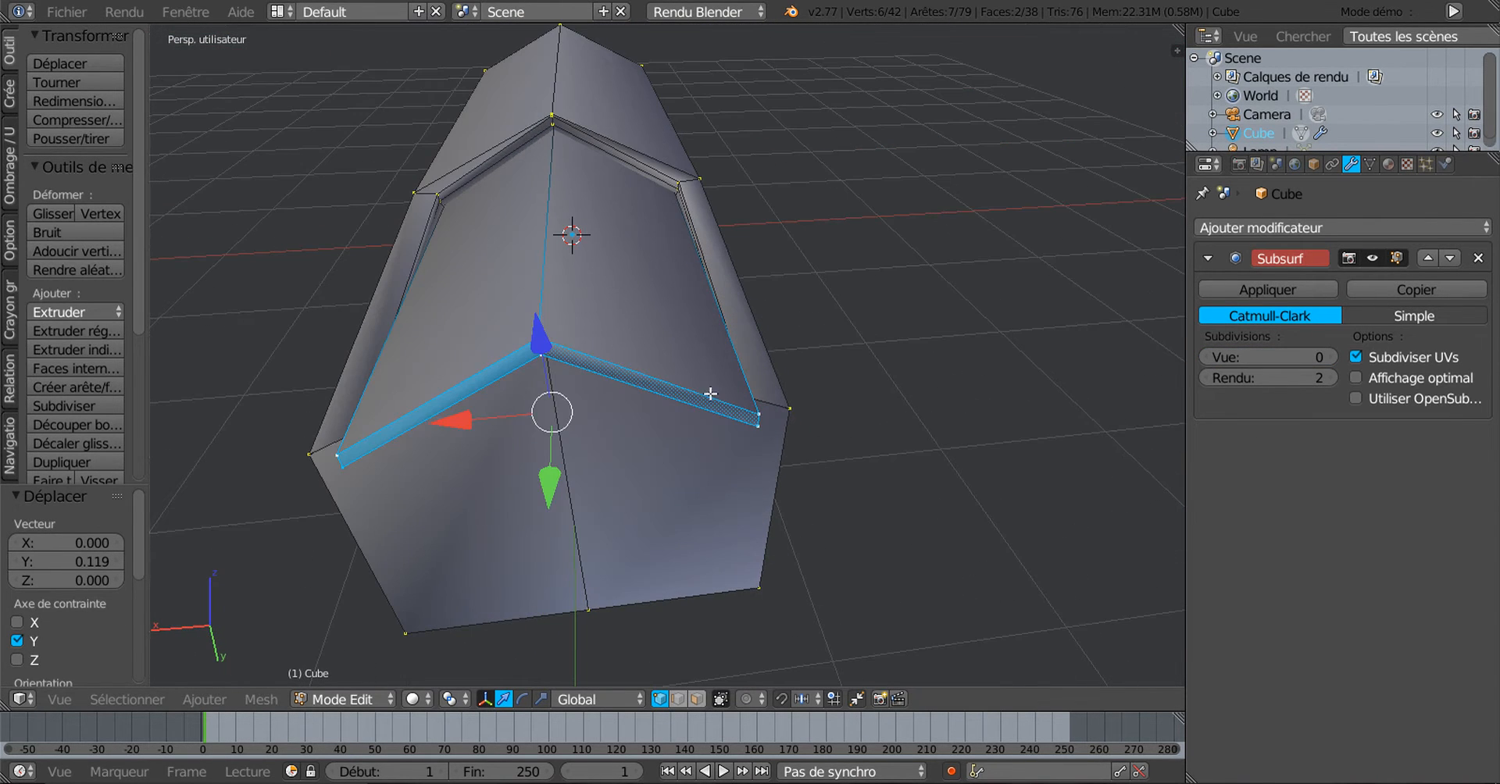
{"action": "right_click", "coordinate": [537, 339]}
{"action": "right_click", "coordinate": [539, 353], "text": "shift"}
{"action": "middle_click_drag", "start_coordinate": [648, 439], "coordinate": [855, 500]}
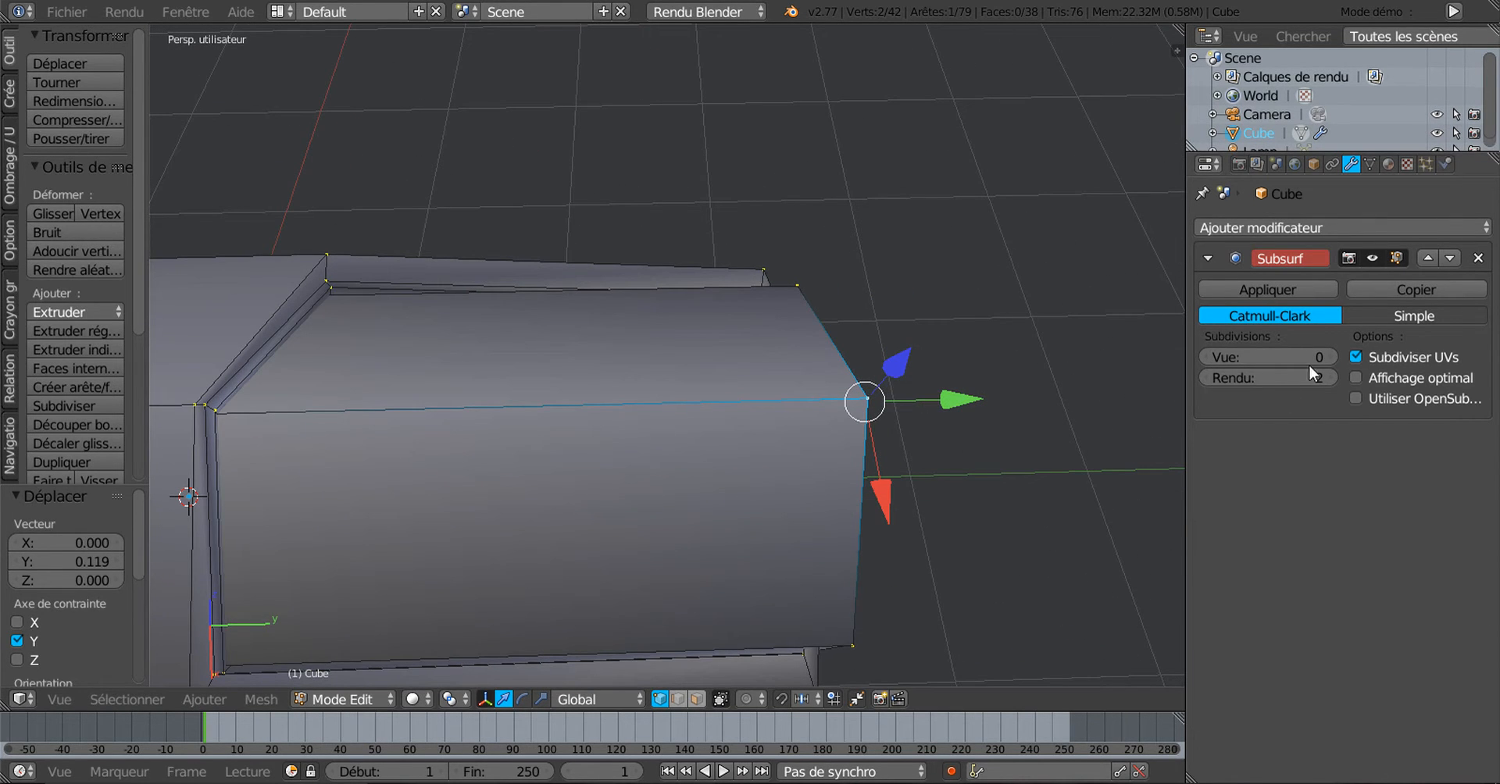
Set the viewport subdivisions to 3 and pull the nail's centre tip vertices 1.405 outward along Y
{"action": "left_click_drag", "start_coordinate": [1330, 358], "coordinate": [1359, 358]}
{"action": "scroll", "coordinate": [918, 405], "scroll_direction": "down", "scroll_amount": 2}
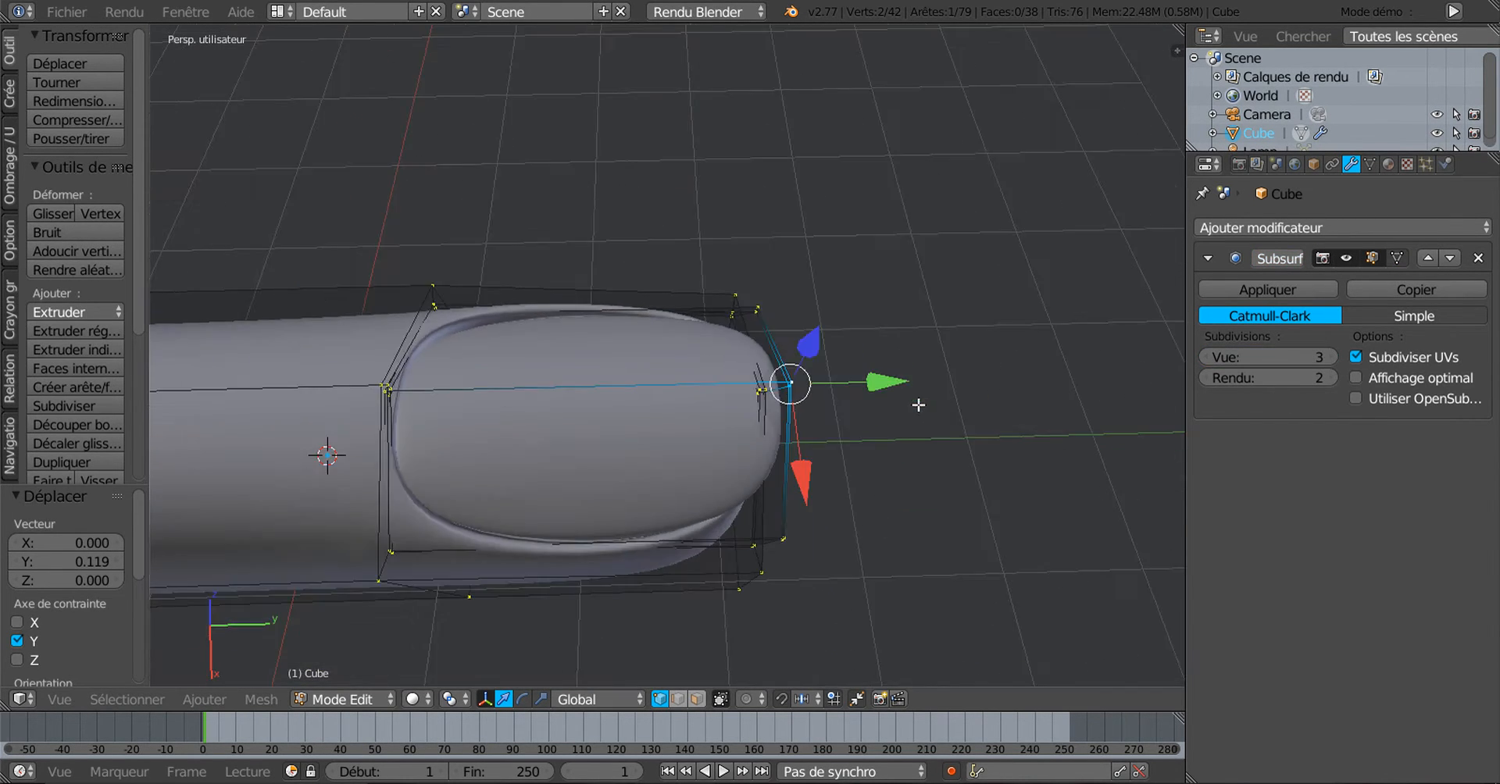
{"action": "left_click_drag", "start_coordinate": [892, 386], "coordinate": [1123, 389]}
{"action": "middle_click_drag", "start_coordinate": [1085, 378], "coordinate": [835, 457]}
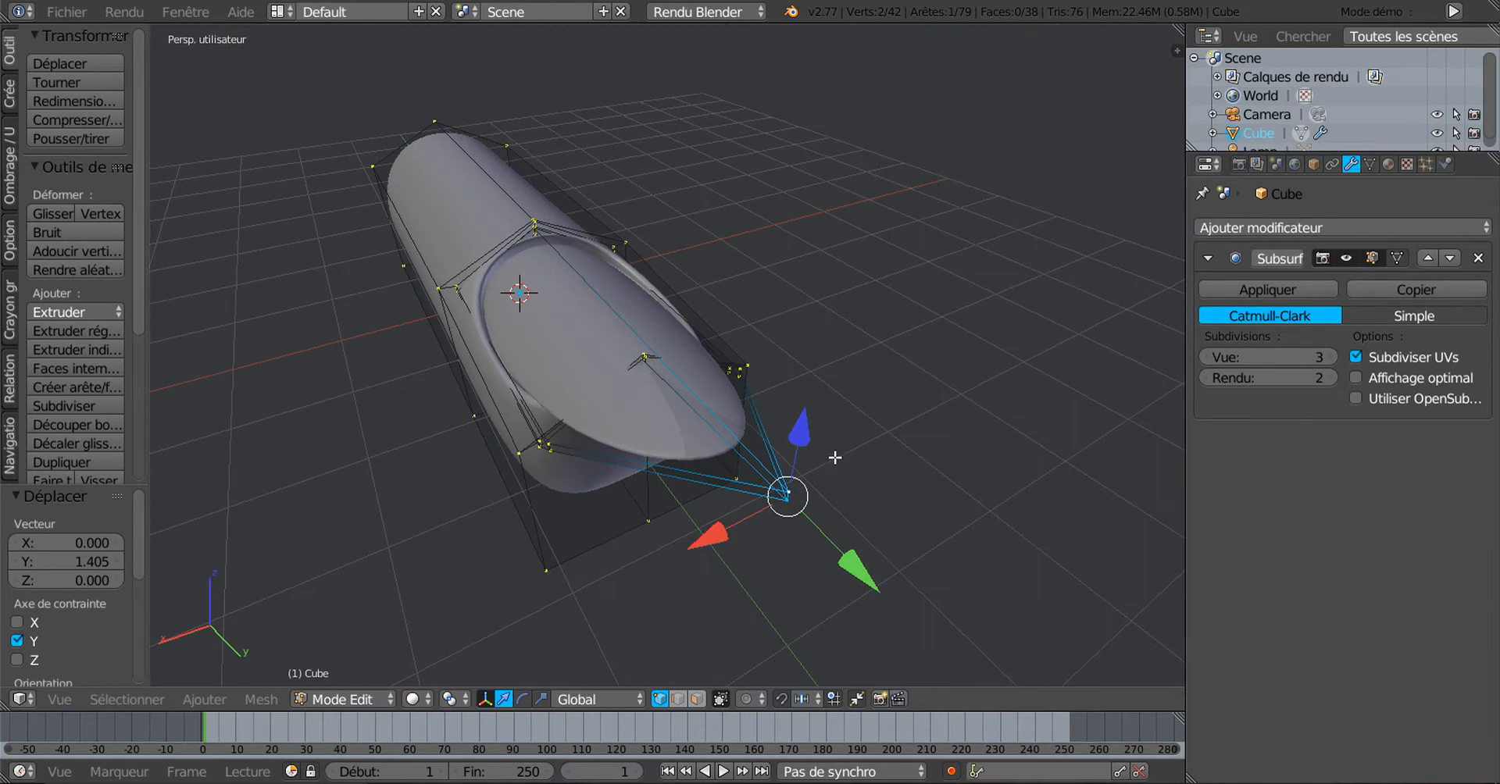
Shorten the nail tip by moving its centre vertices back along Y by 1.058 and a further 0.433
{"action": "left_click_drag", "start_coordinate": [867, 579], "coordinate": [756, 470]}
{"action": "middle_click_drag", "start_coordinate": [756, 469], "coordinate": [706, 595]}
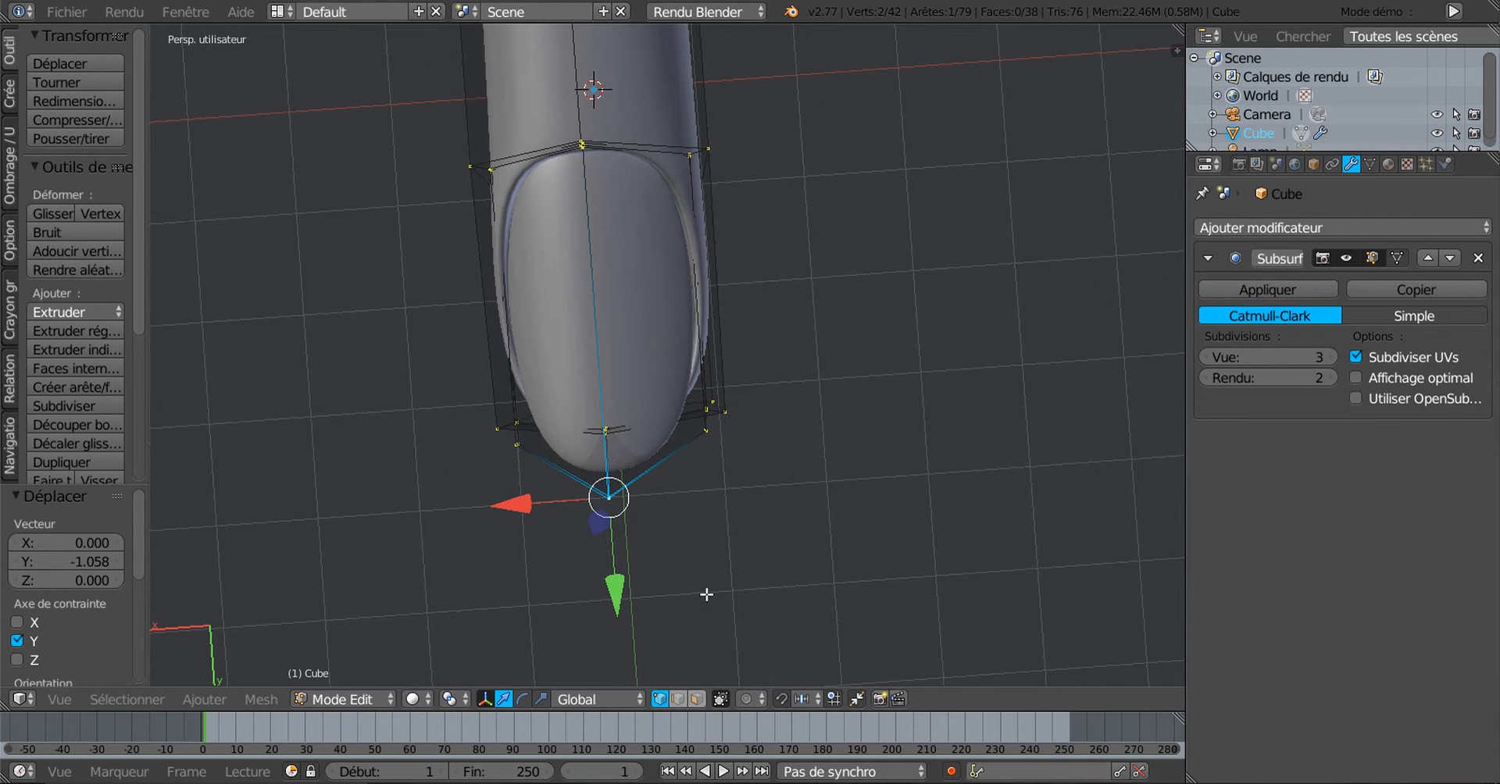
{"action": "left_click_drag", "start_coordinate": [600, 591], "coordinate": [616, 539]}
{"action": "middle_click_drag", "start_coordinate": [615, 539], "coordinate": [817, 368]}
{"action": "middle_click_drag", "start_coordinate": [857, 268], "coordinate": [986, 471]}
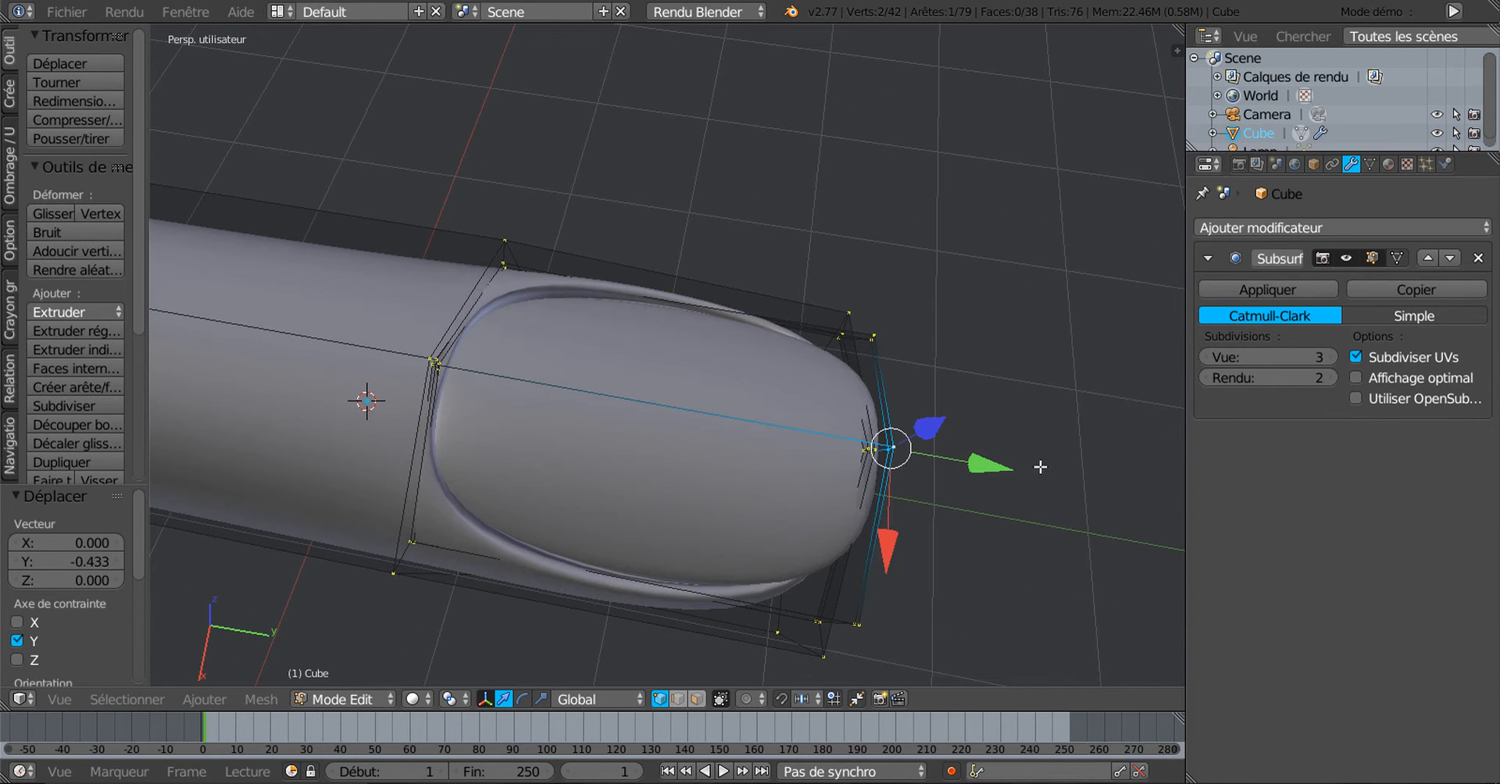
Pull the nail's centre tip vertices outward along Y to round the tip and return to Object Mode
{"action": "mouse_move", "coordinate": [1040, 467]}
{"action": "left_mouse_down"}
{"action": "mouse_move", "coordinate": [1065, 472]}
{"action": "mouse_move", "coordinate": [1016, 468]}
{"action": "left_mouse_up"}
{"action": "middle_click_drag", "start_coordinate": [716, 476], "coordinate": [537, 428]}
{"action": "key", "text": "Tab"}
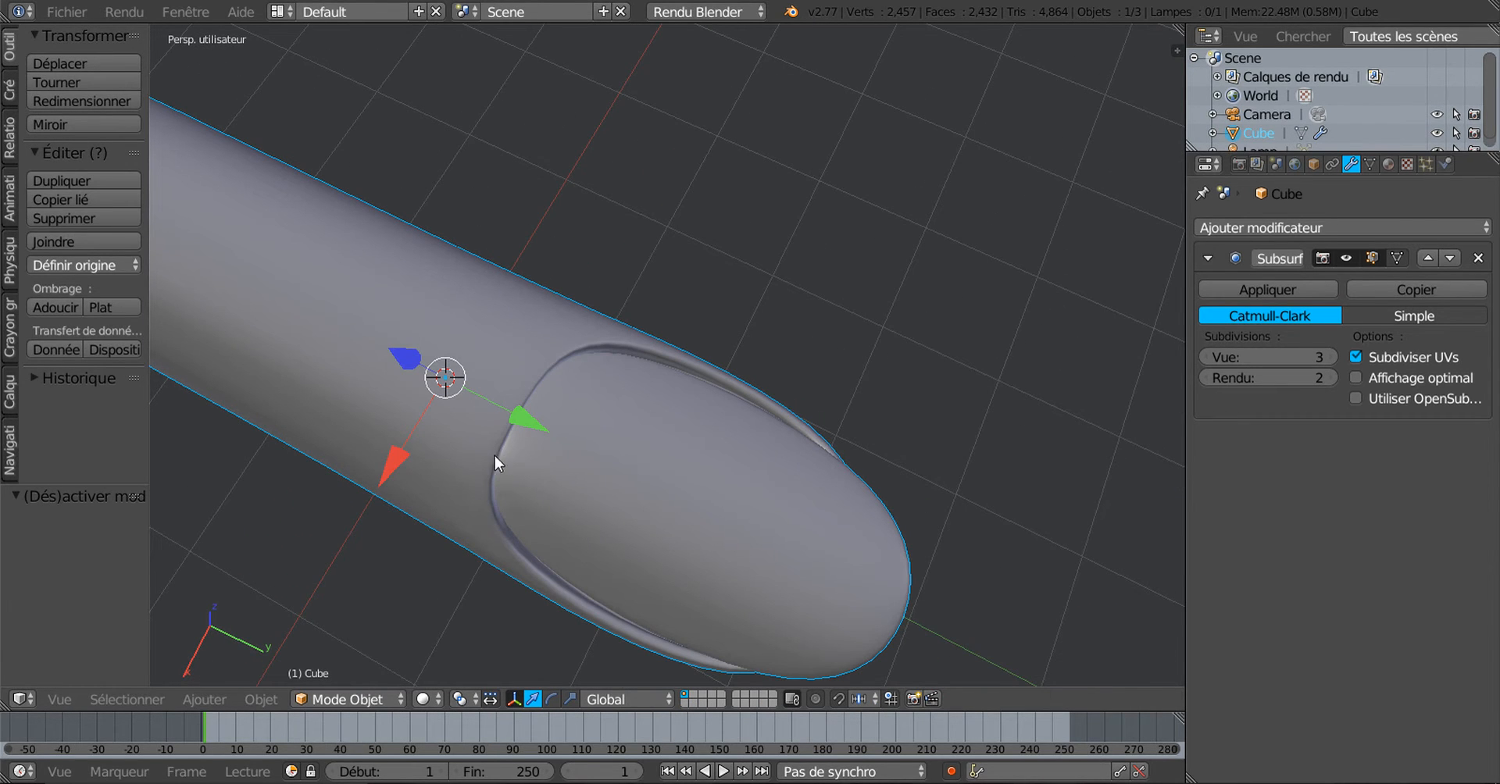
{"action": "middle_click_drag", "start_coordinate": [619, 476], "coordinate": [537, 513]}
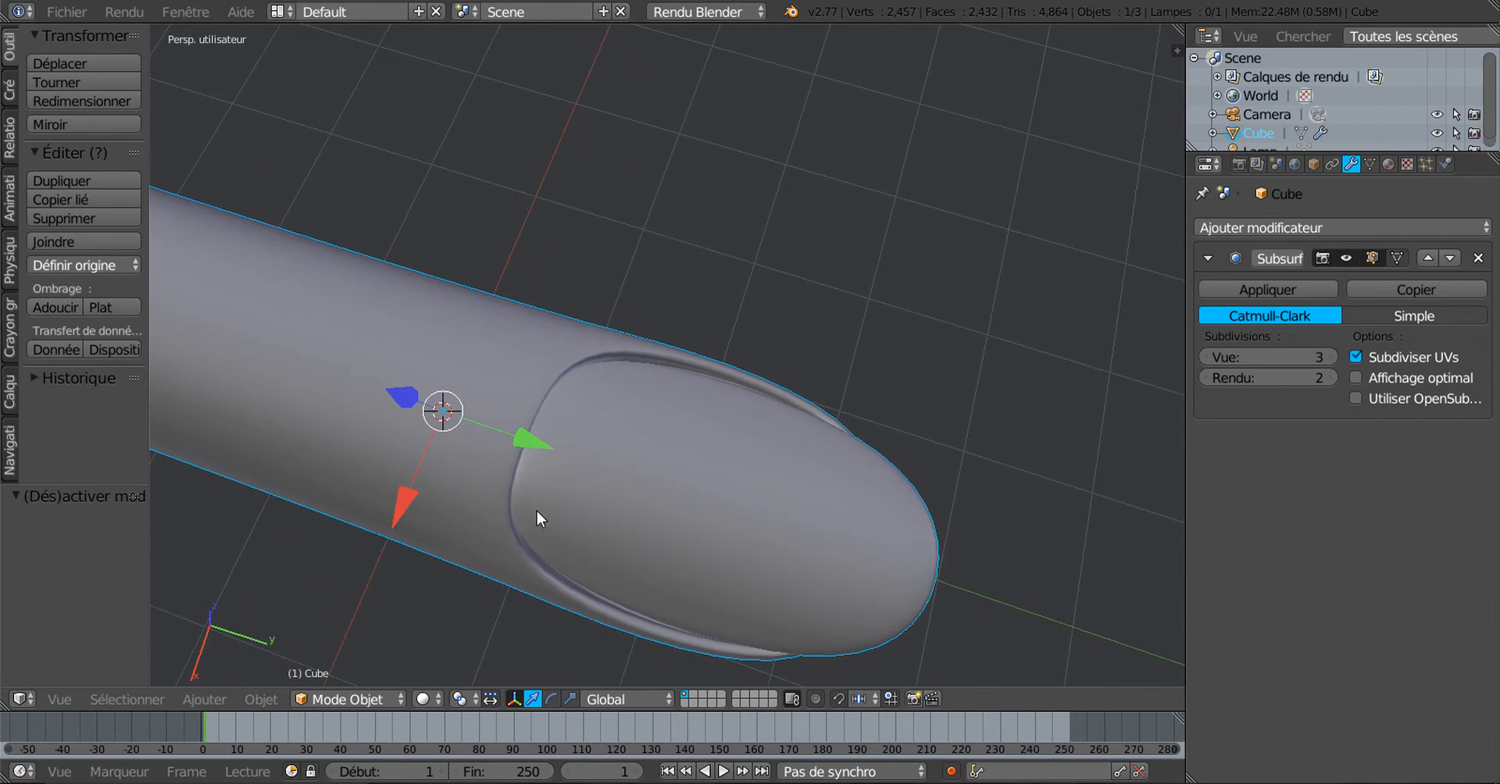
In Edit Mode wireframe, circle-select the cluster of centre vertices at the nail's base
{"action": "key", "text": "Tab"}
{"action": "scroll", "coordinate": [552, 466], "scroll_direction": "up", "scroll_amount": 1}
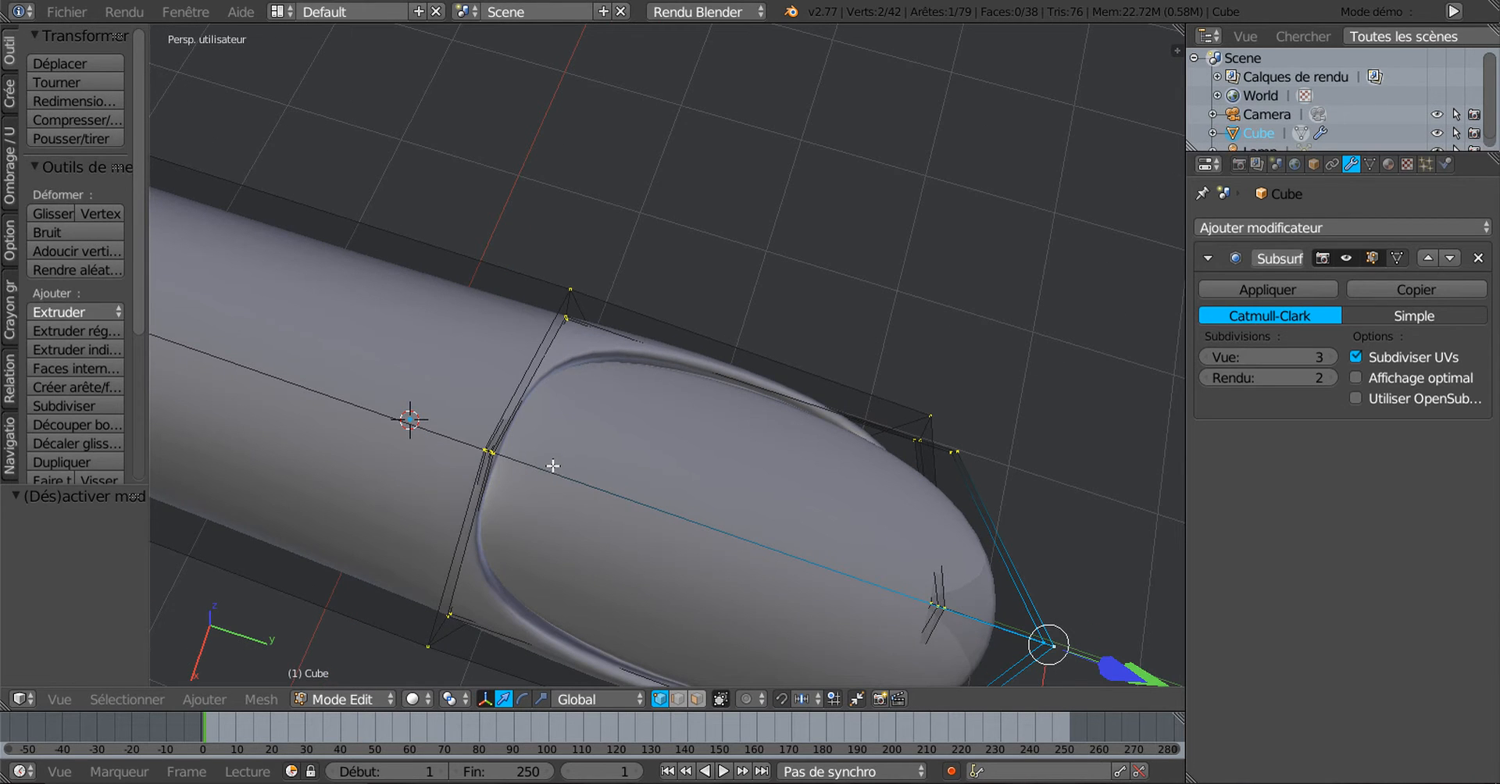
{"action": "key", "text": "z"}
{"action": "mouse_move", "coordinate": [555, 479]}
{"action": "middle_mouse_down"}
{"action": "mouse_move", "coordinate": [522, 499]}
{"action": "mouse_move", "coordinate": [485, 465]}
{"action": "middle_mouse_up"}
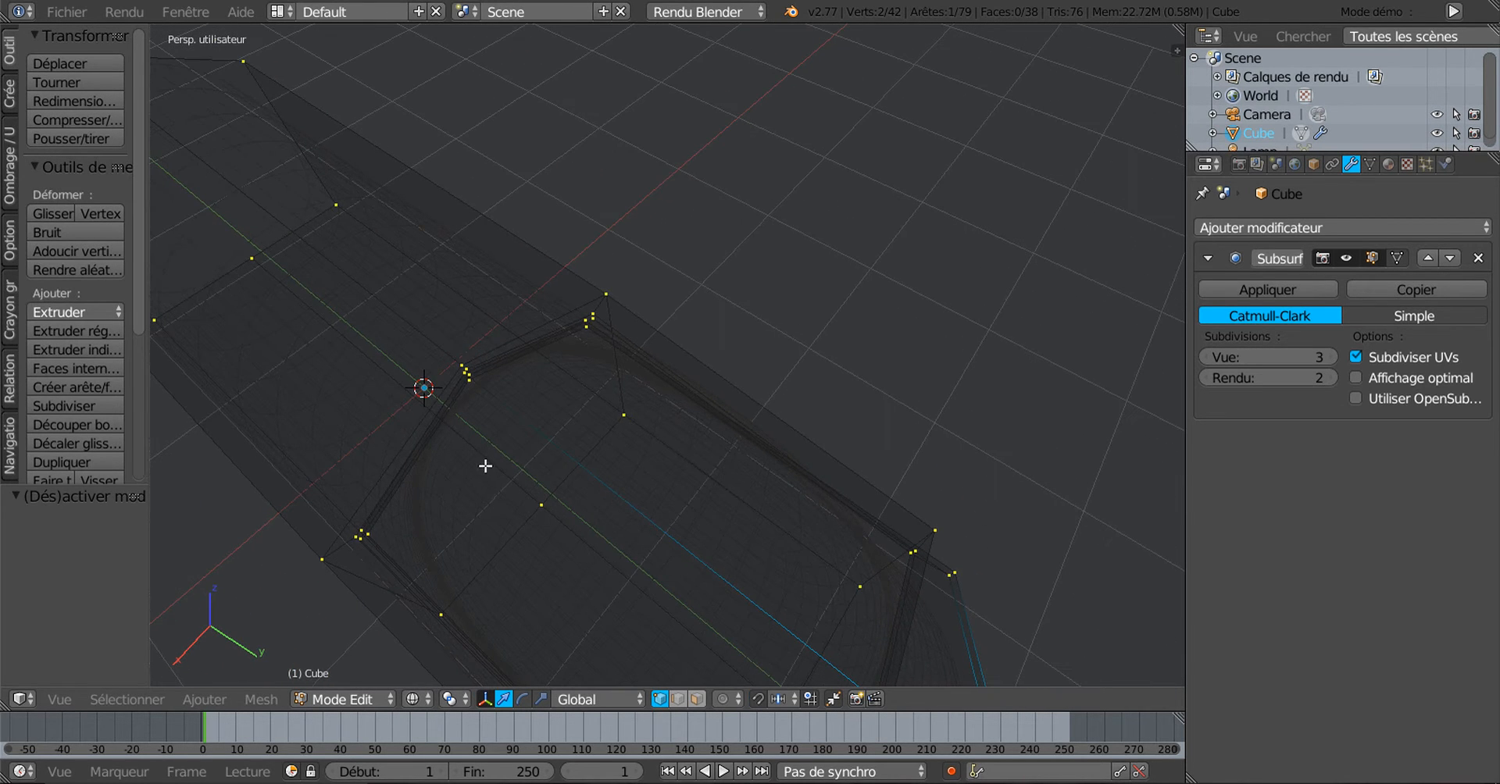
{"action": "key", "text": "x"}
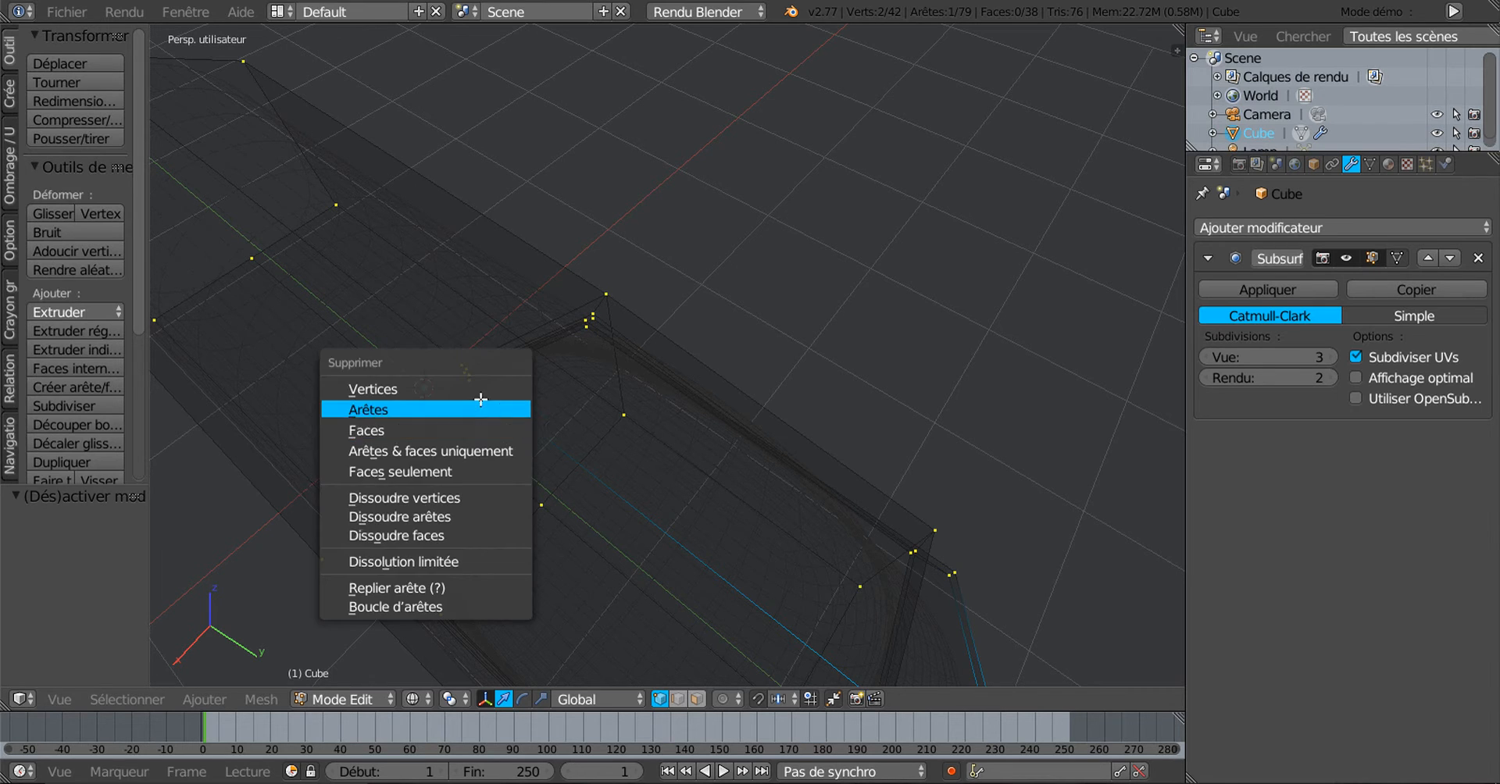
{"action": "key", "text": "Escape"}
{"action": "key", "text": "c"}
{"action": "left_click", "coordinate": [461, 373]}
{"action": "key", "text": "Escape"}
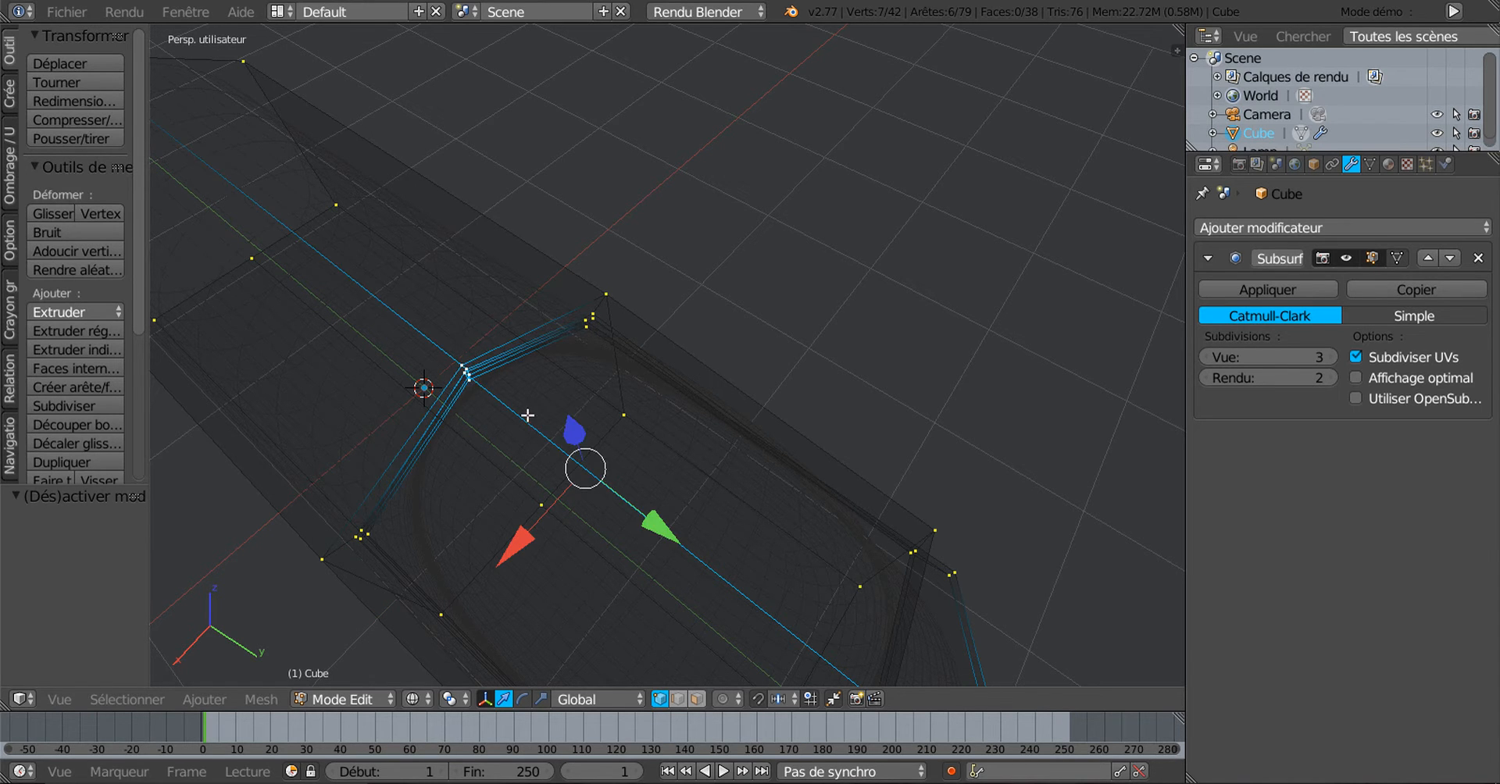
Deselect the two nail-tip vertices, keeping only the nail-base centre vertices selected, and switch back to solid shading
{"action": "middle_click_drag", "start_coordinate": [543, 453], "coordinate": [659, 535]}
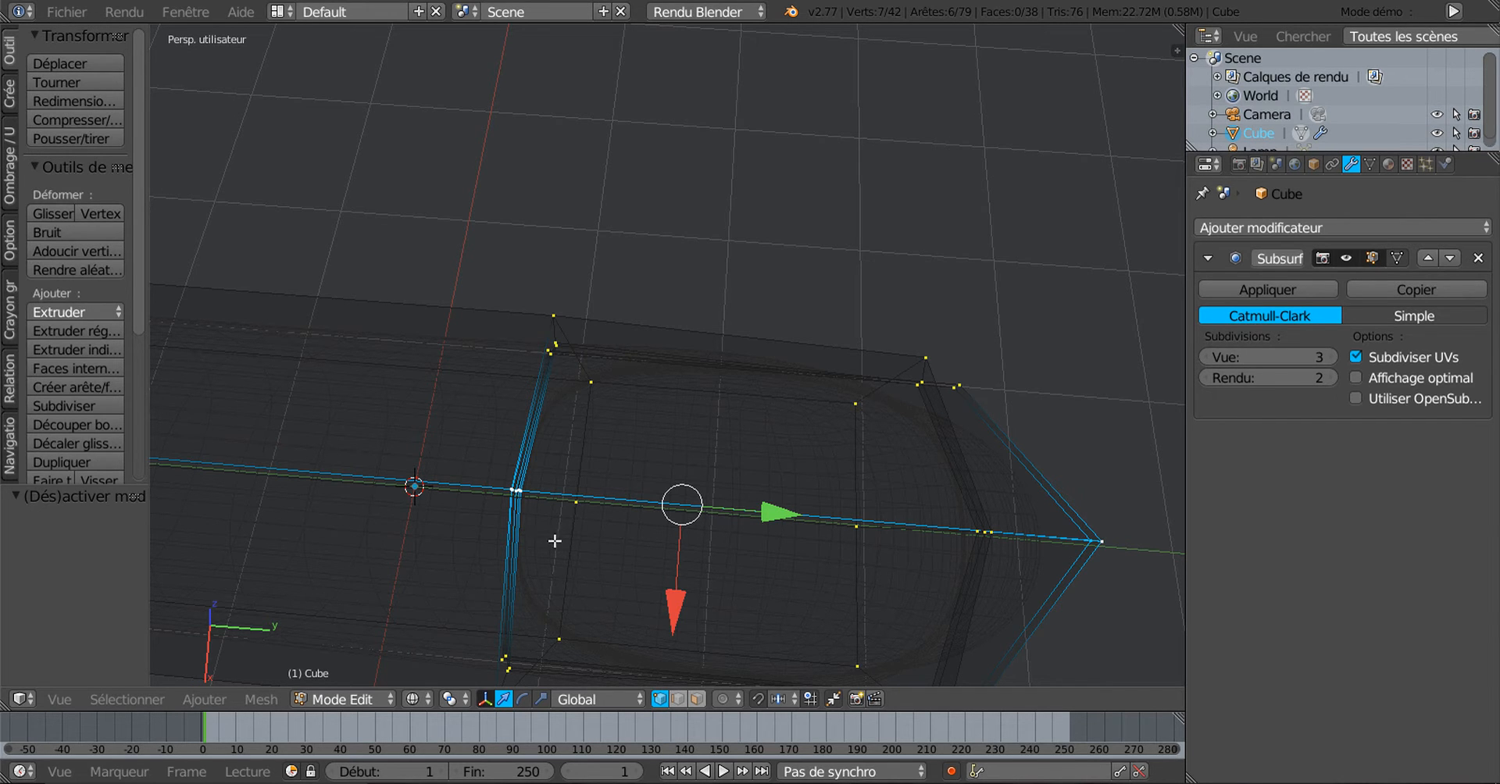
{"action": "middle_click_drag", "start_coordinate": [587, 547], "coordinate": [651, 528]}
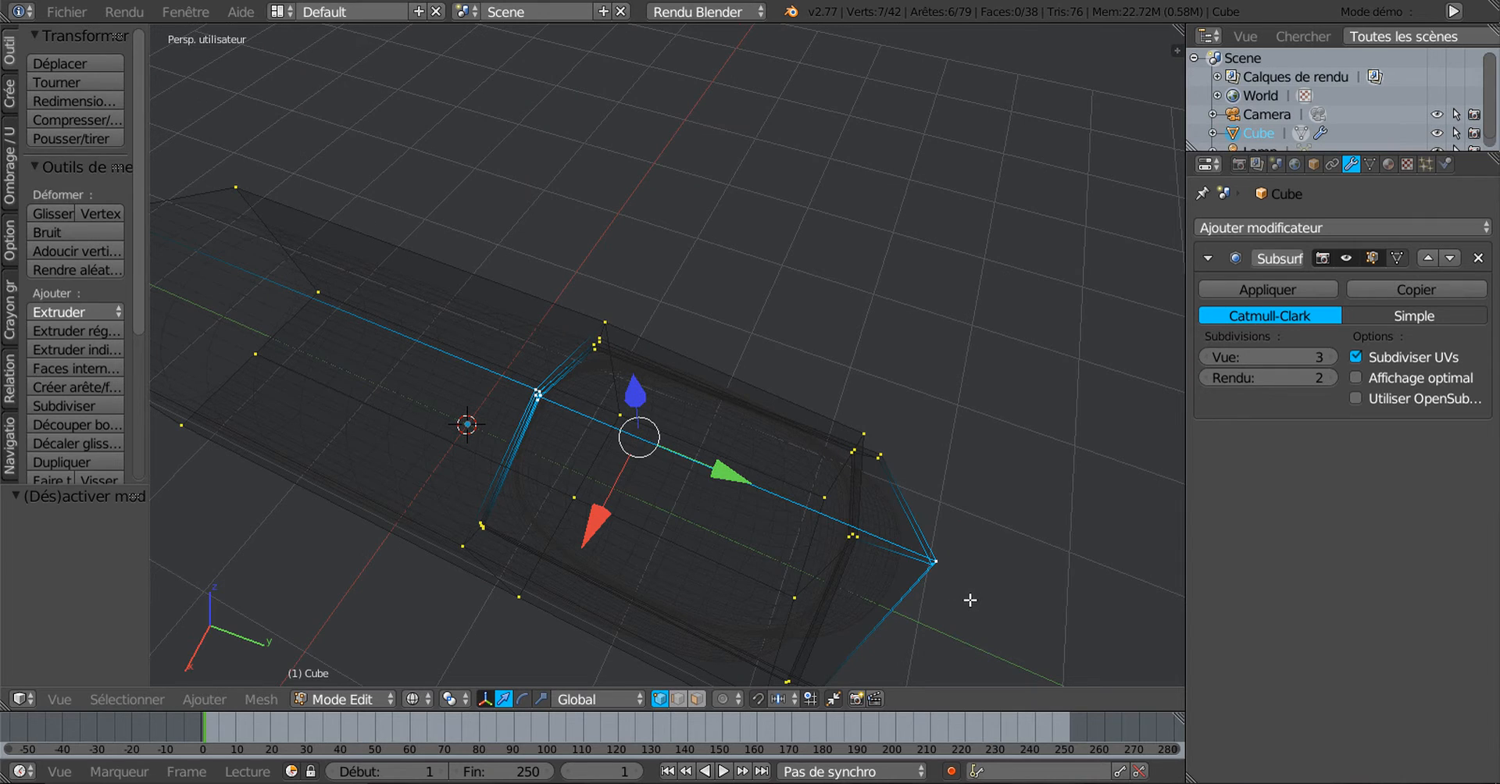
{"action": "middle_click_drag", "start_coordinate": [947, 573], "coordinate": [933, 578]}
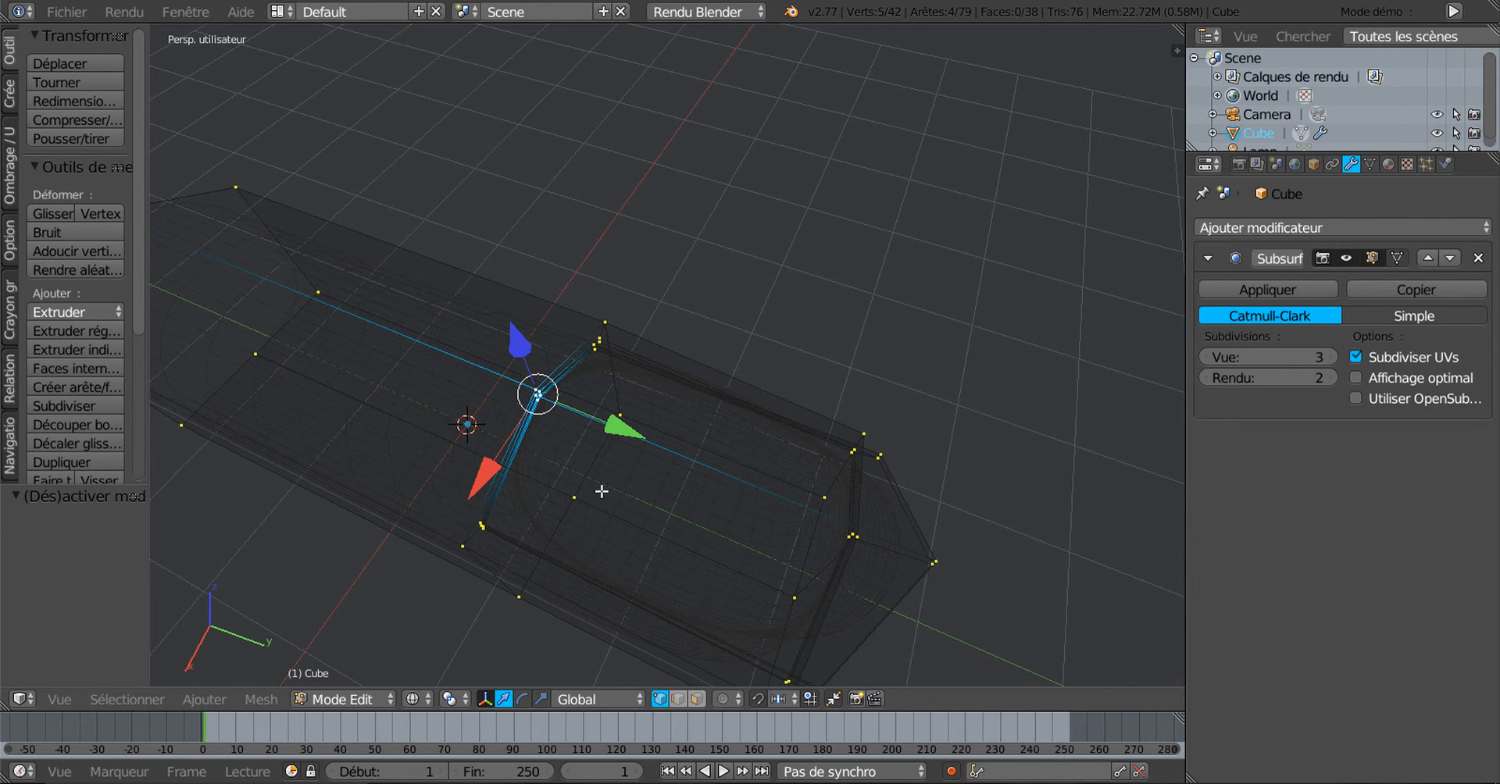
{"action": "middle_click_drag", "start_coordinate": [602, 491], "coordinate": [644, 499]}
{"action": "key", "text": "z"}
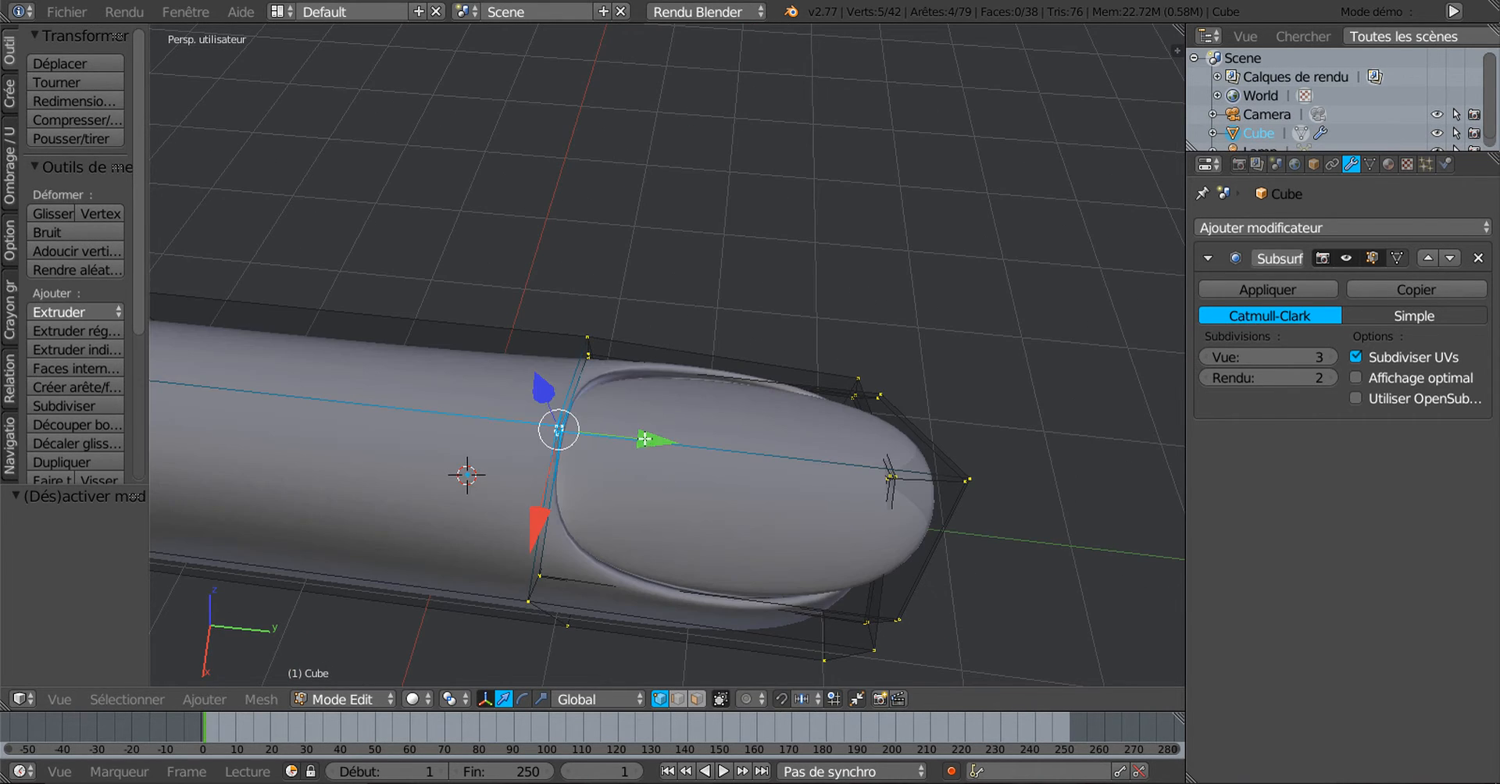
Adjust the nail-base centre vertices along Y, moving them by 0.170 and then slightly further towards the tip
{"action": "key", "text": "g"}
{"action": "key", "text": "y"}
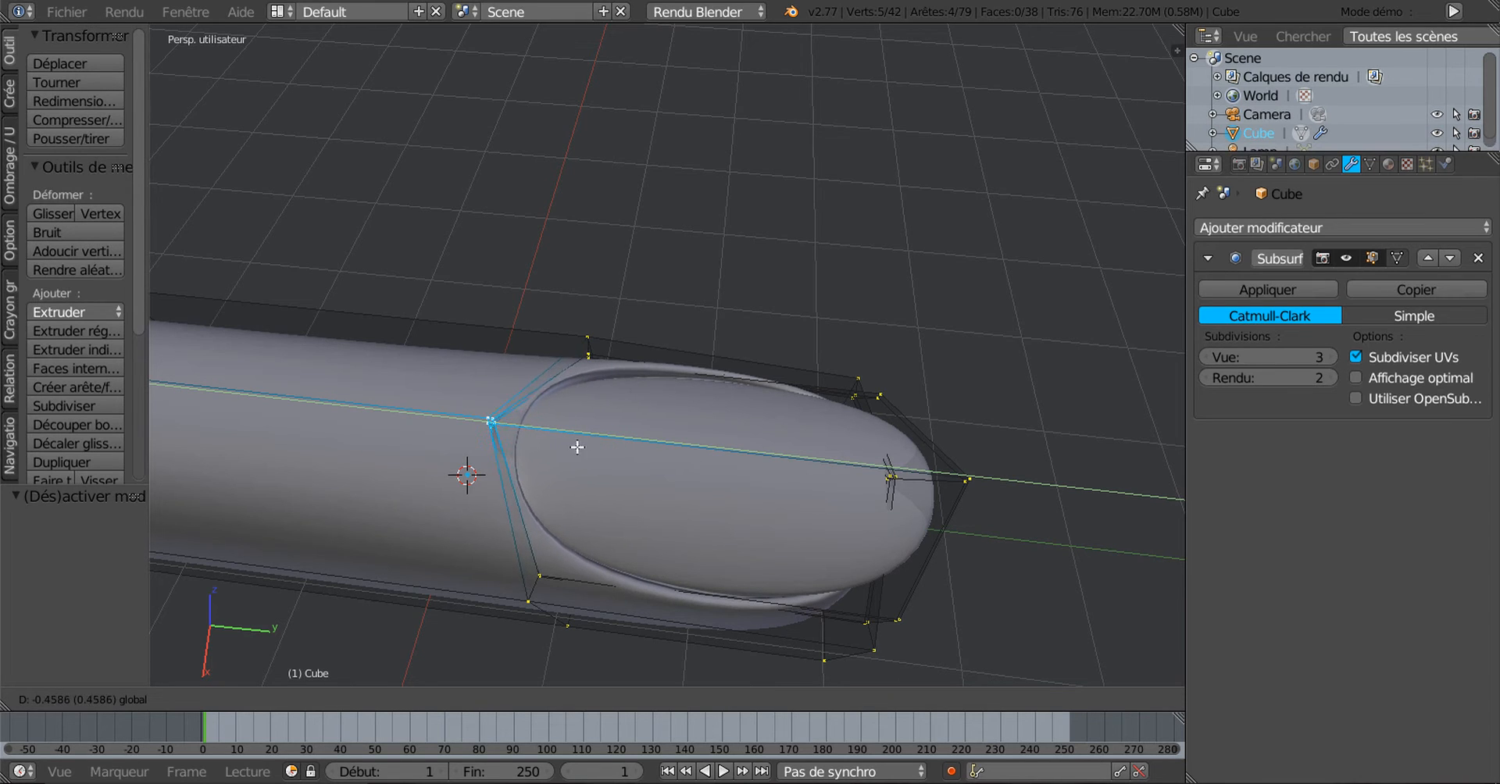
{"action": "left_click", "coordinate": [671, 466]}
{"action": "middle_click_drag", "start_coordinate": [671, 467], "coordinate": [513, 521]}
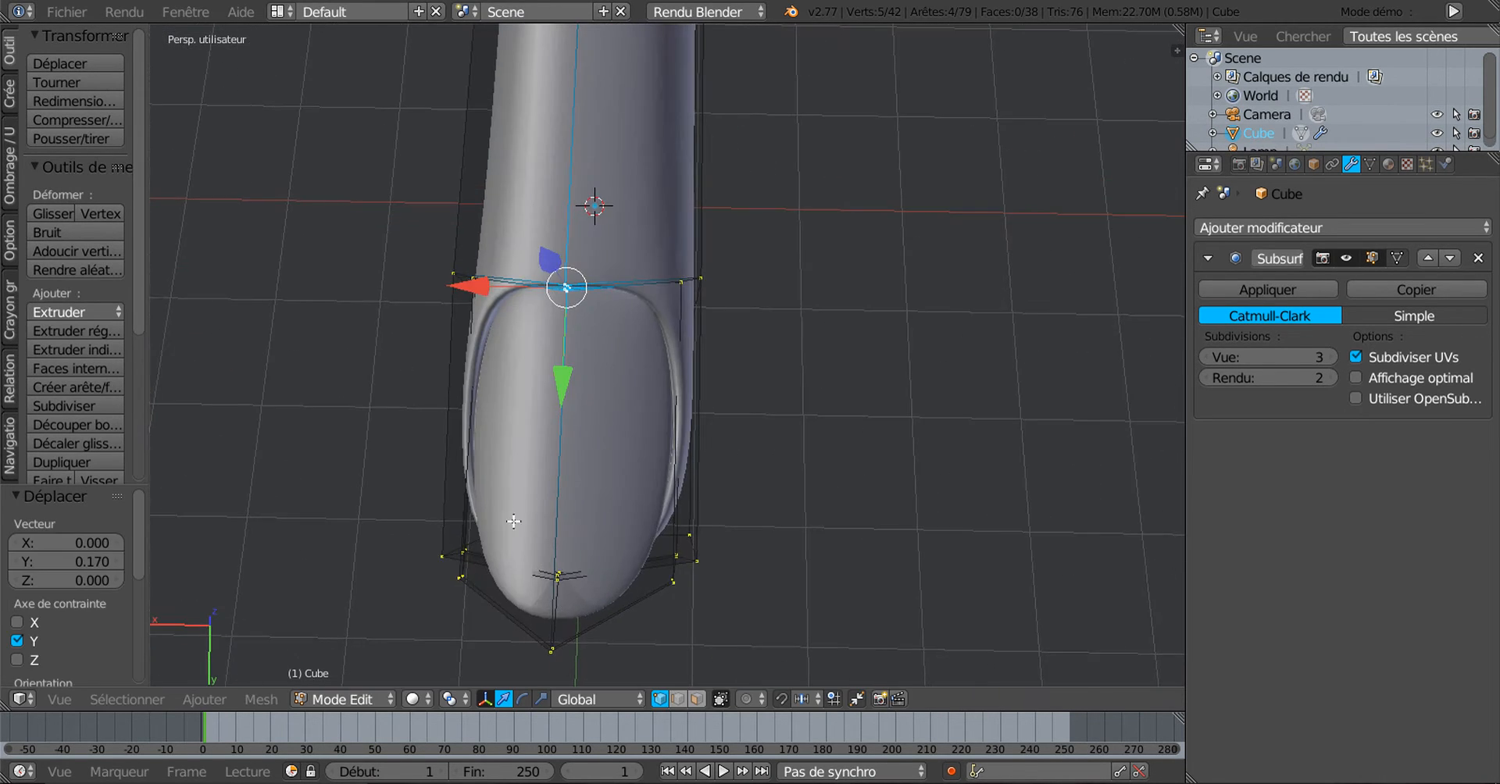
{"action": "left_click_drag", "start_coordinate": [563, 384], "coordinate": [574, 422]}
{"action": "middle_click_drag", "start_coordinate": [574, 421], "coordinate": [743, 456]}
{"action": "key", "text": "Tab"}
{"action": "key", "text": "Tab"}
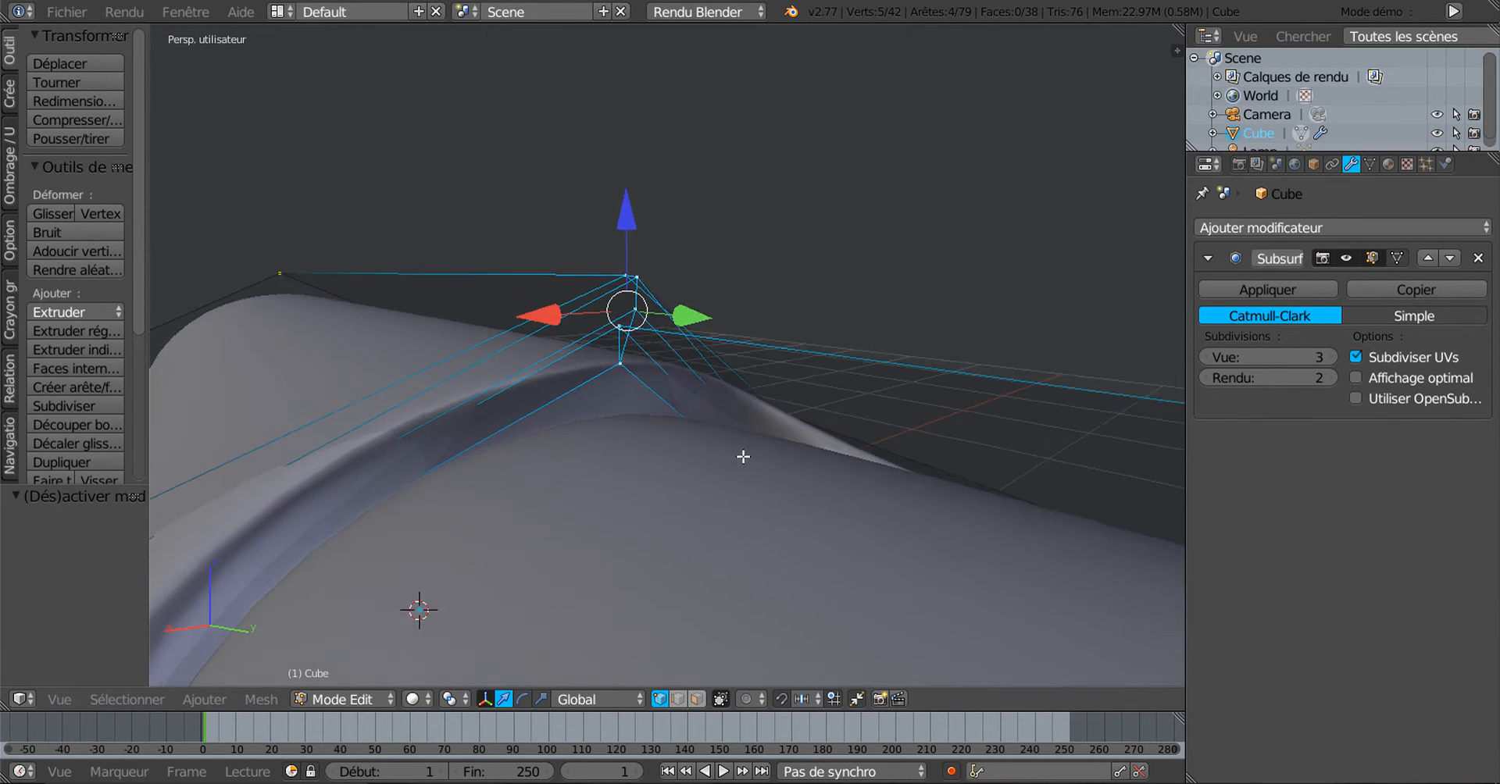
Set the Subsurf viewport subdivisions to 0 and select the two centre vertices in the groove at the nail's base
{"action": "left_click", "coordinate": [1204, 358]}
{"action": "left_click", "coordinate": [1205, 357]}
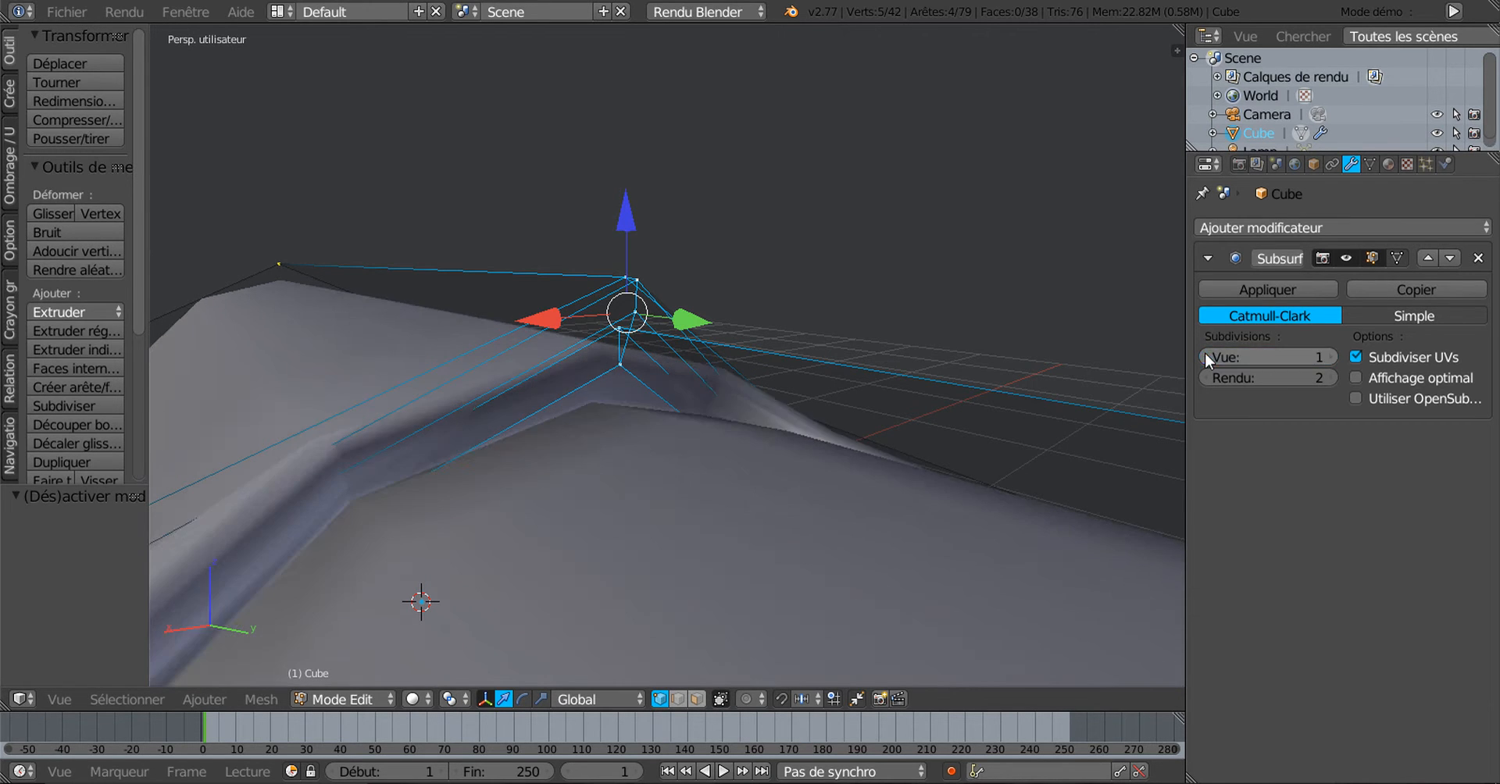
{"action": "left_click", "coordinate": [1204, 358]}
{"action": "middle_click_drag", "start_coordinate": [873, 420], "coordinate": [647, 407]}
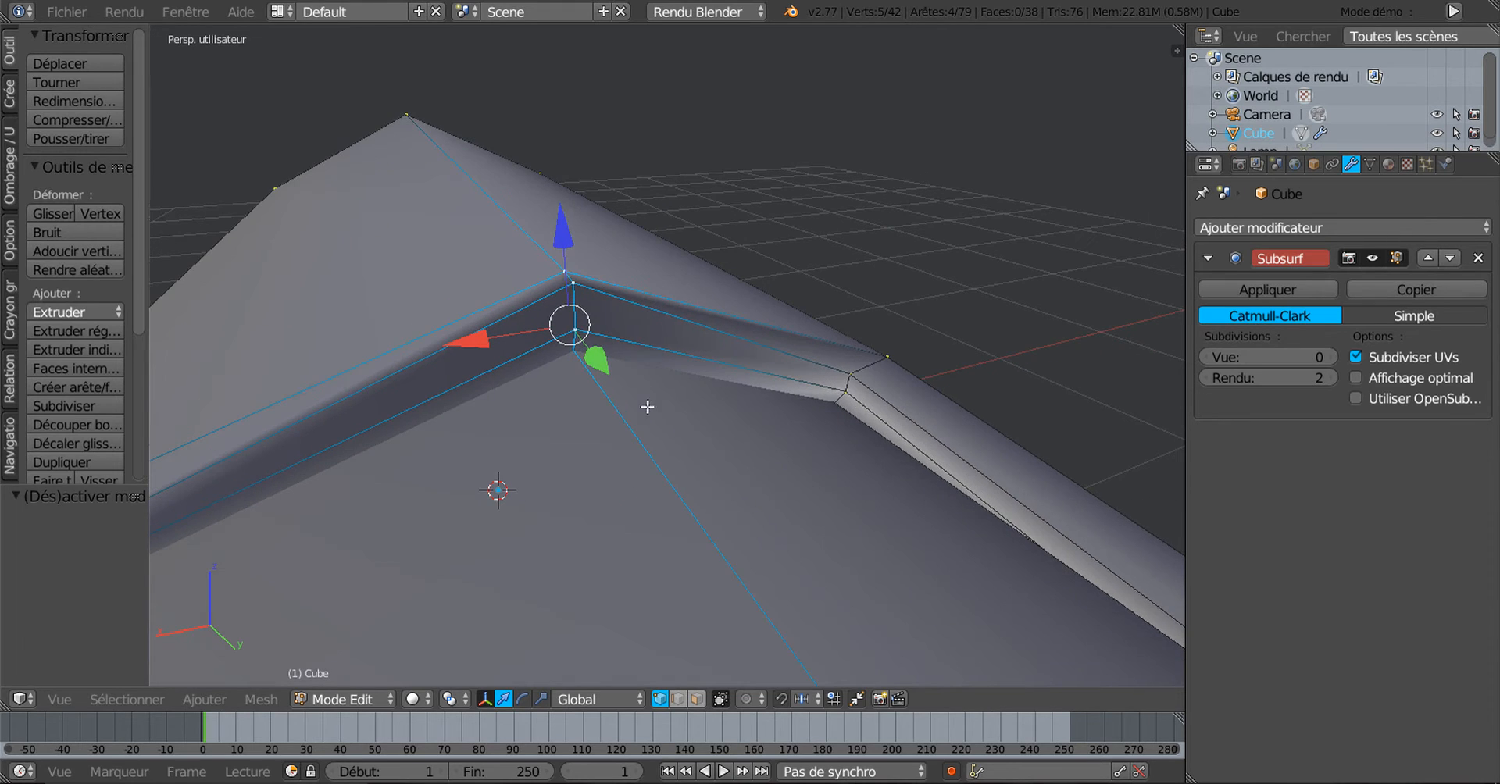
{"action": "mouse_move", "coordinate": [478, 411]}
{"action": "middle_mouse_down"}
{"action": "mouse_move", "coordinate": [496, 415]}
{"action": "mouse_move", "coordinate": [483, 431]}
{"action": "middle_mouse_up"}
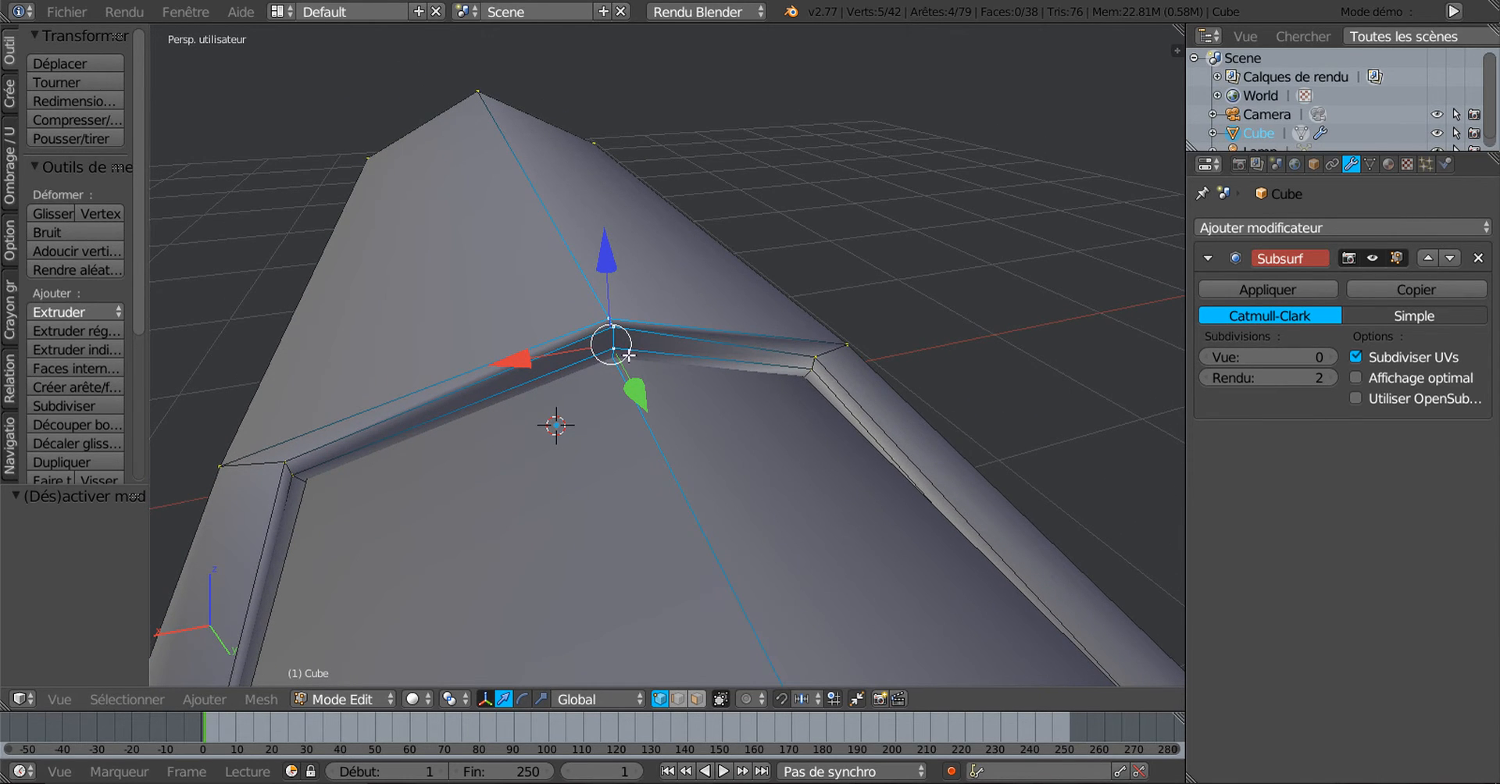
{"action": "middle_click_drag", "start_coordinate": [647, 356], "coordinate": [686, 376]}
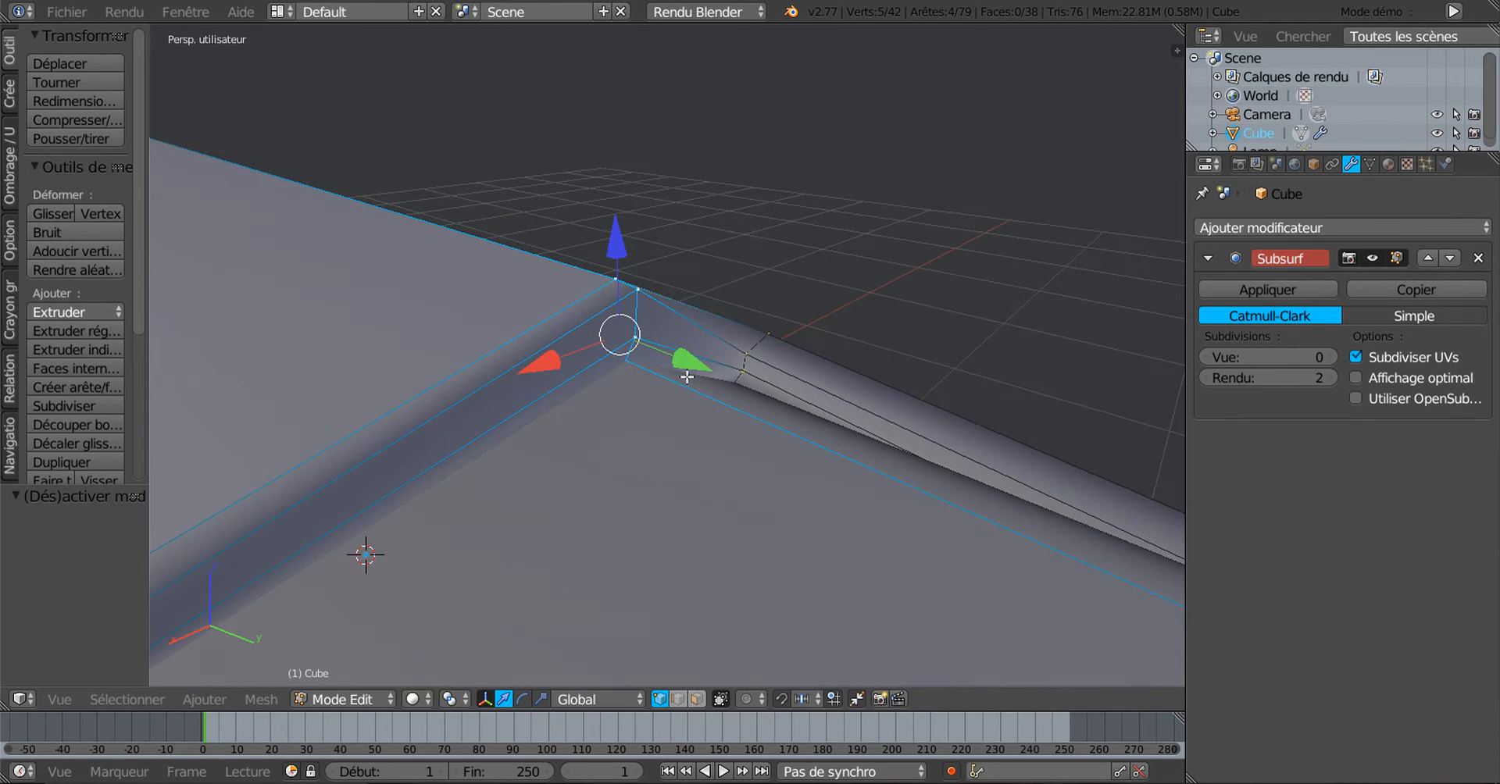
{"action": "right_click", "coordinate": [645, 333]}
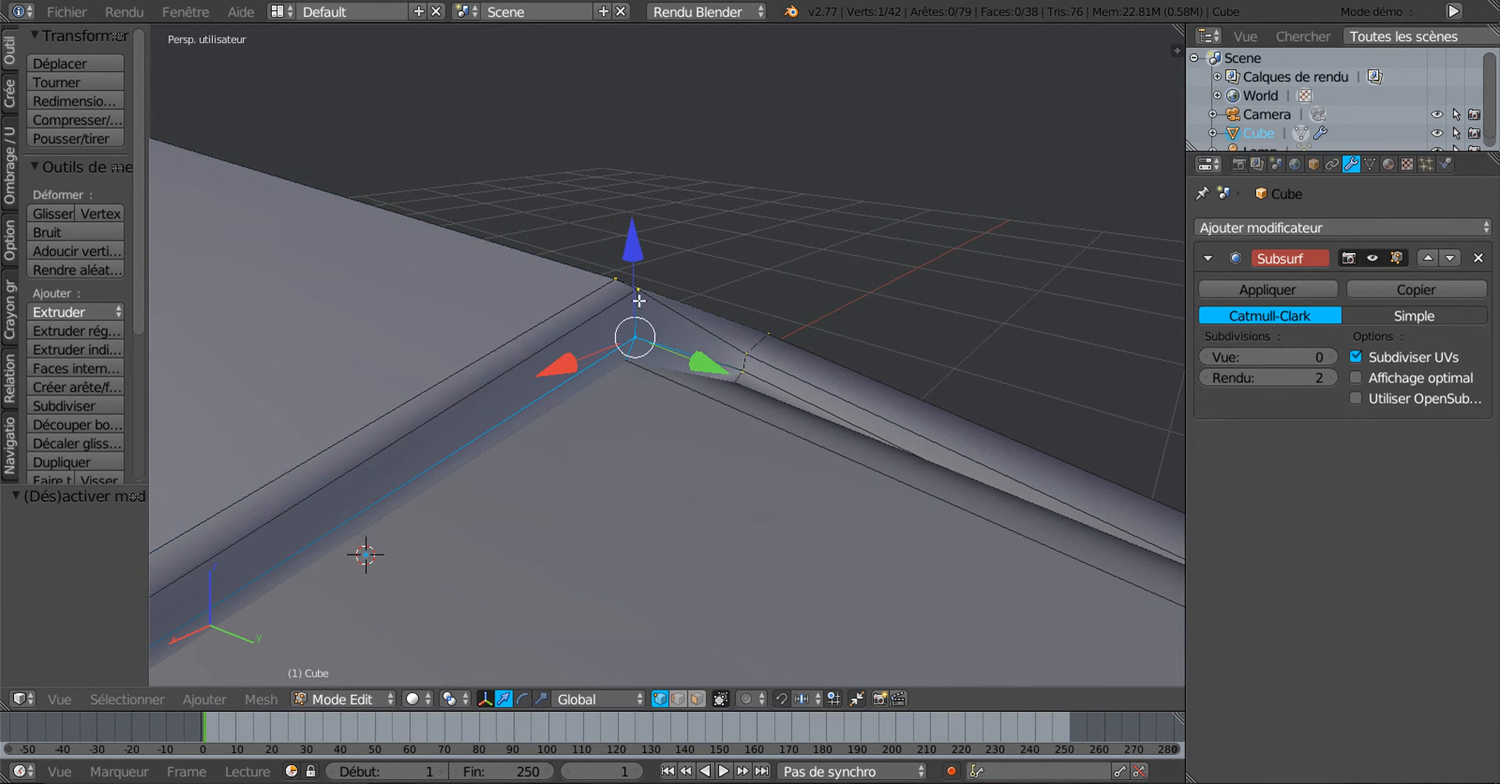
{"action": "right_click", "coordinate": [638, 297], "text": "shift"}
{"action": "middle_click_drag", "start_coordinate": [711, 392], "coordinate": [656, 392]}
{"action": "middle_click_drag", "start_coordinate": [921, 393], "coordinate": [858, 380]}
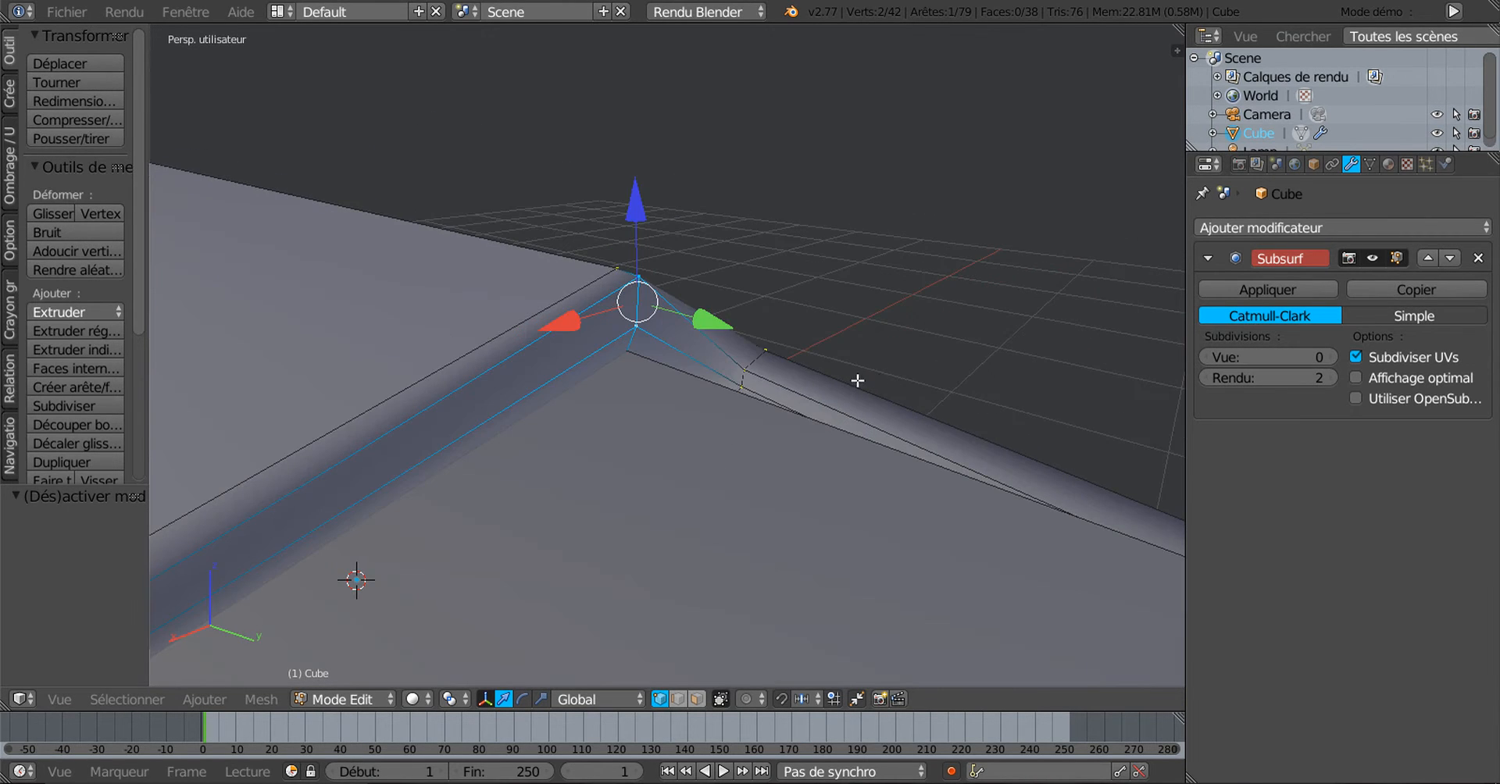
Set the viewport subdivisions to 2, shift the two groove vertices along Y and raise them by 0.019 on Z
{"action": "left_click", "coordinate": [1333, 356]}
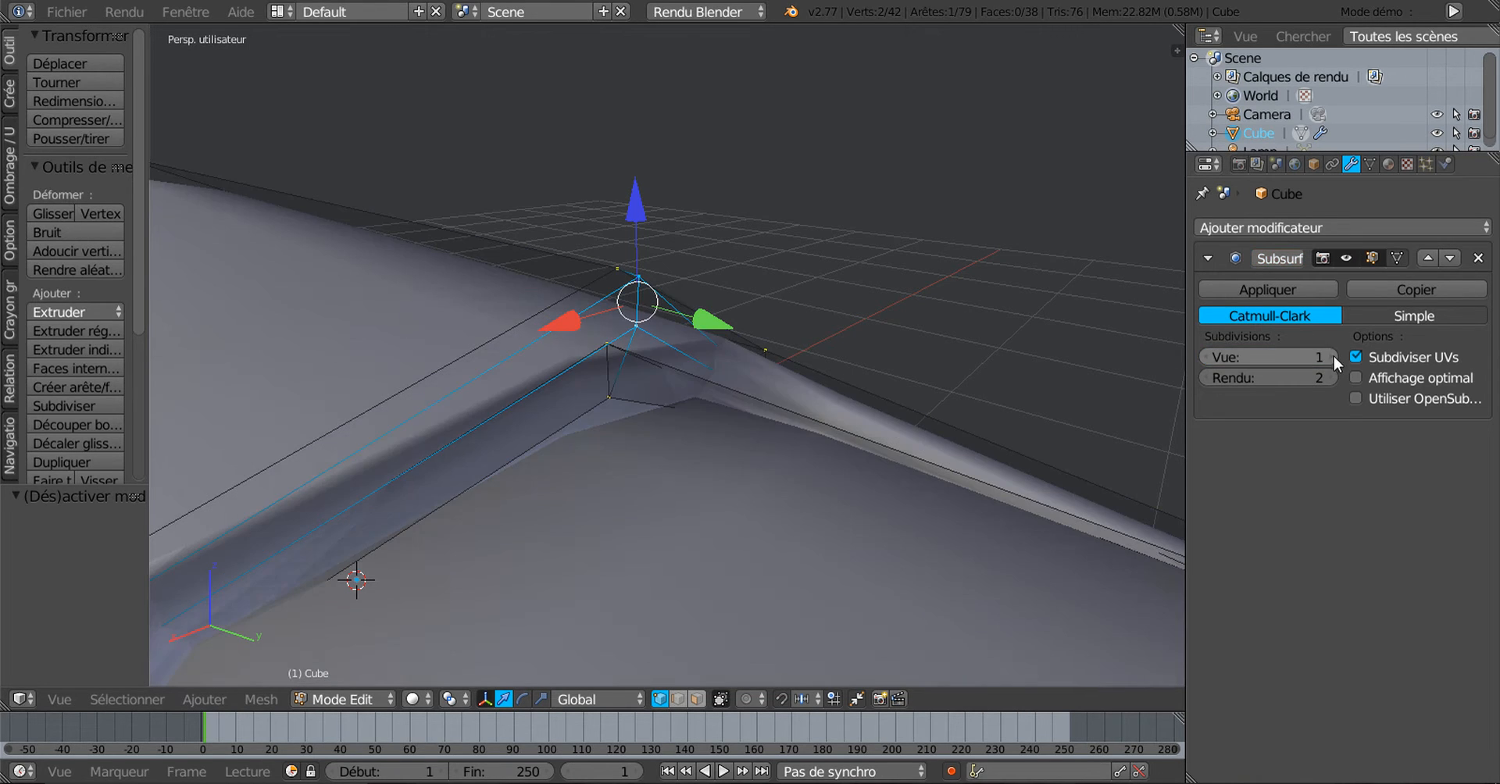
{"action": "left_click", "coordinate": [1333, 355]}
{"action": "left_click_drag", "start_coordinate": [714, 318], "coordinate": [768, 339]}
{"action": "left_click_drag", "start_coordinate": [714, 242], "coordinate": [729, 360]}
{"action": "middle_click_drag", "start_coordinate": [729, 360], "coordinate": [710, 397]}
{"action": "left_click_drag", "start_coordinate": [552, 325], "coordinate": [550, 278]}
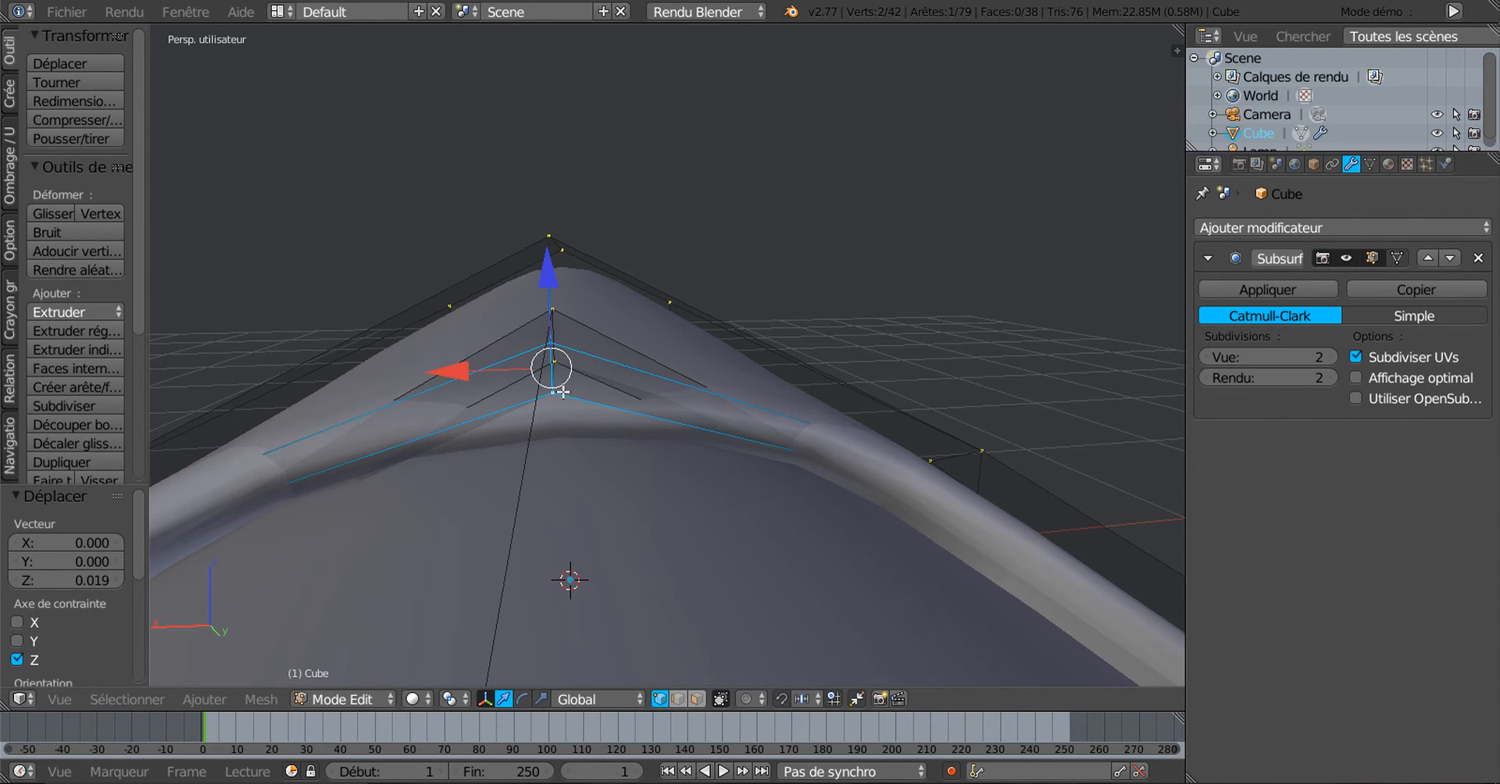
Set the viewport subdivisions to 0 and select the four groove corner vertices, two on each side of the nail's base
{"action": "middle_click_drag", "start_coordinate": [572, 402], "coordinate": [581, 411]}
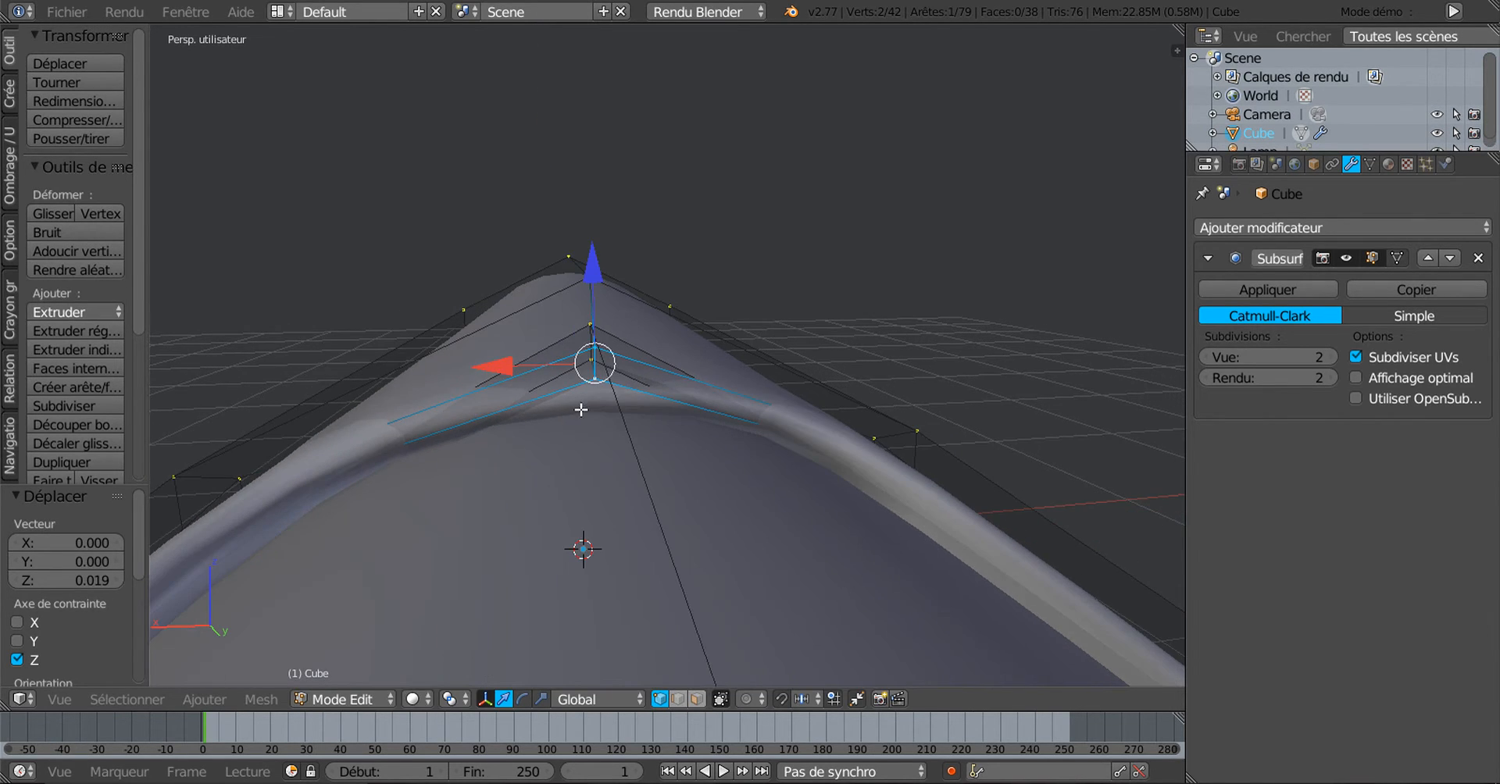
{"action": "left_click", "coordinate": [1207, 357]}
{"action": "type", "text": "0"}
{"action": "key", "text": "Return"}
{"action": "middle_click_drag", "start_coordinate": [963, 488], "coordinate": [957, 508]}
{"action": "middle_click_drag", "start_coordinate": [878, 450], "coordinate": [878, 505]}
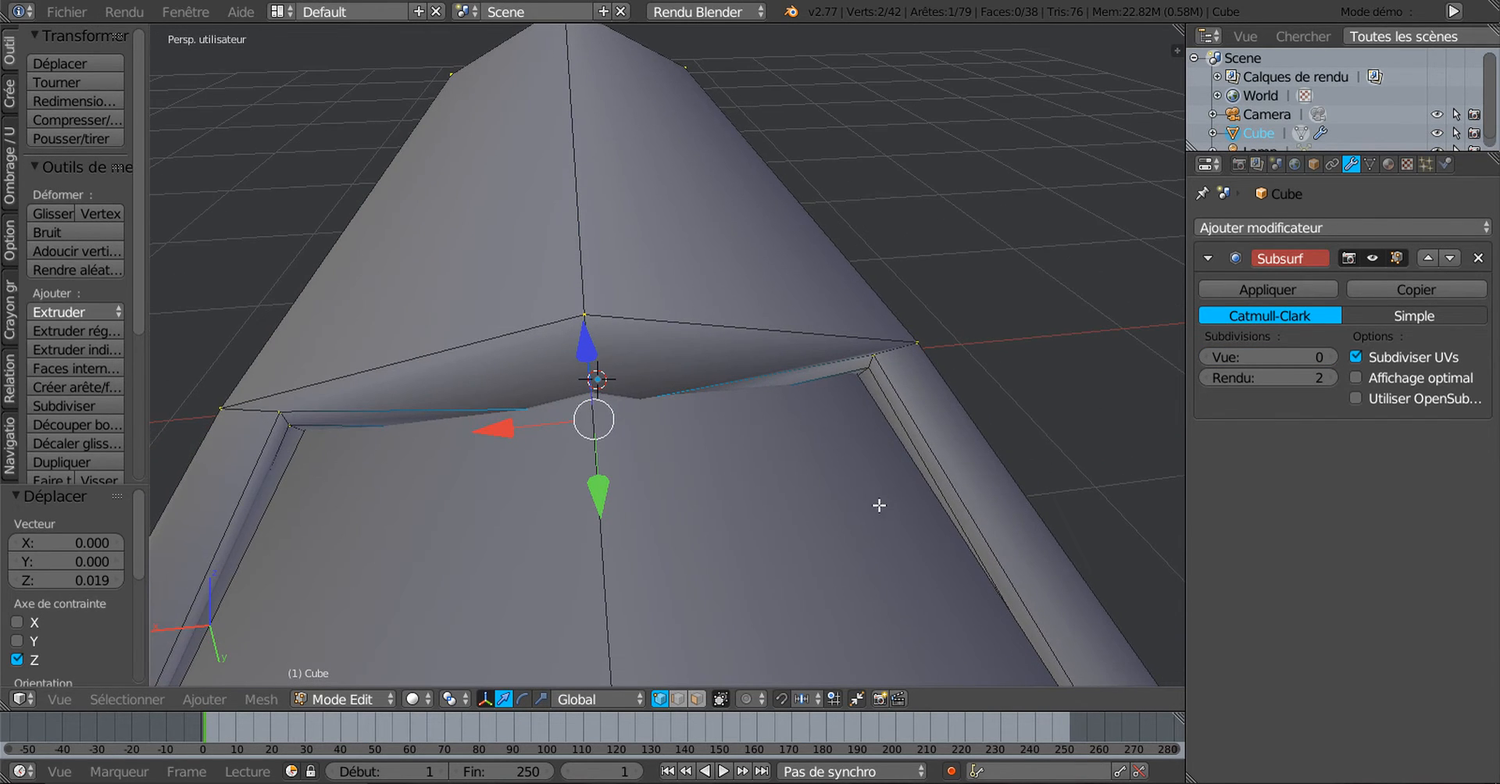
{"action": "right_click", "coordinate": [878, 363]}
{"action": "right_click", "coordinate": [288, 415], "text": "shift"}
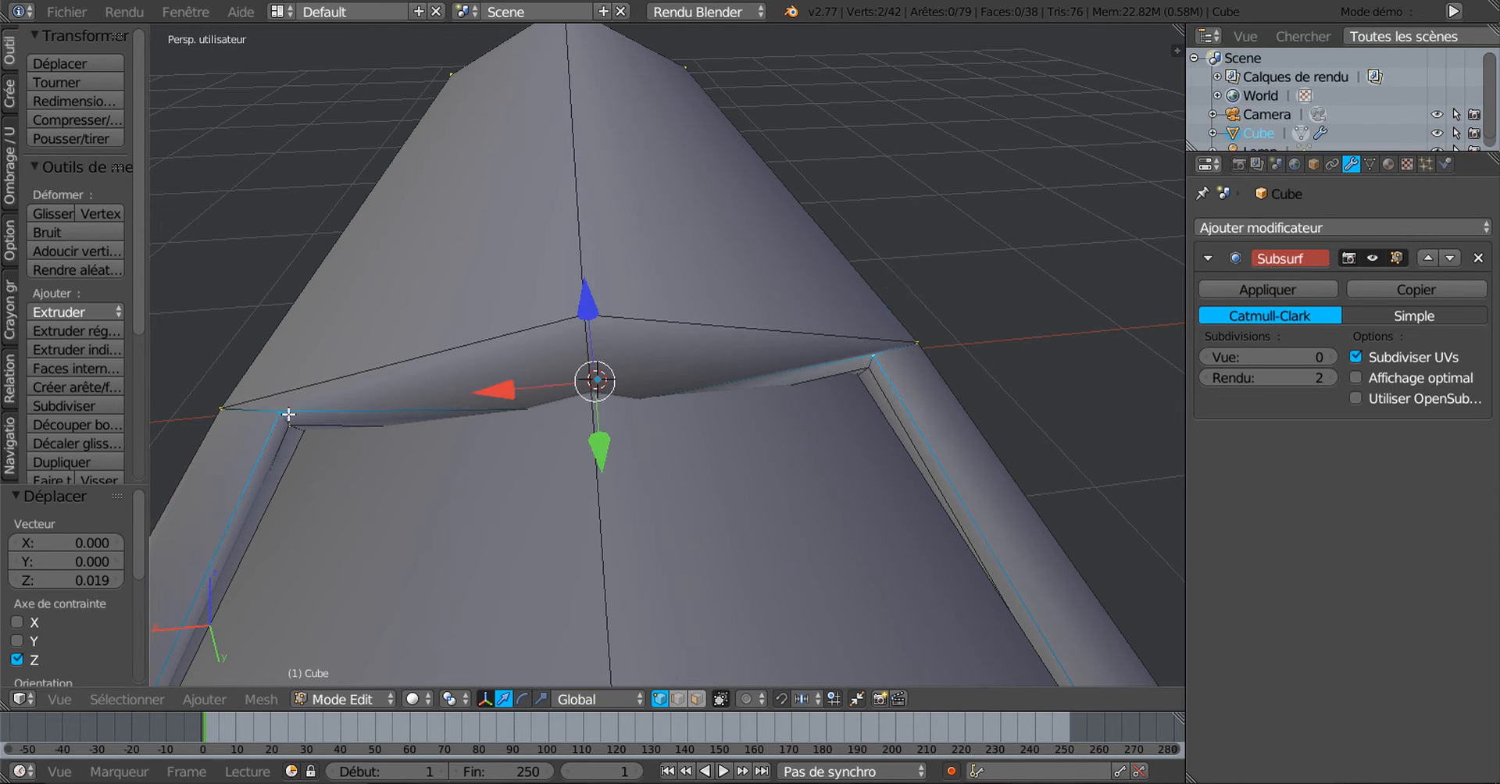
{"action": "middle_click_drag", "start_coordinate": [617, 540], "coordinate": [821, 484]}
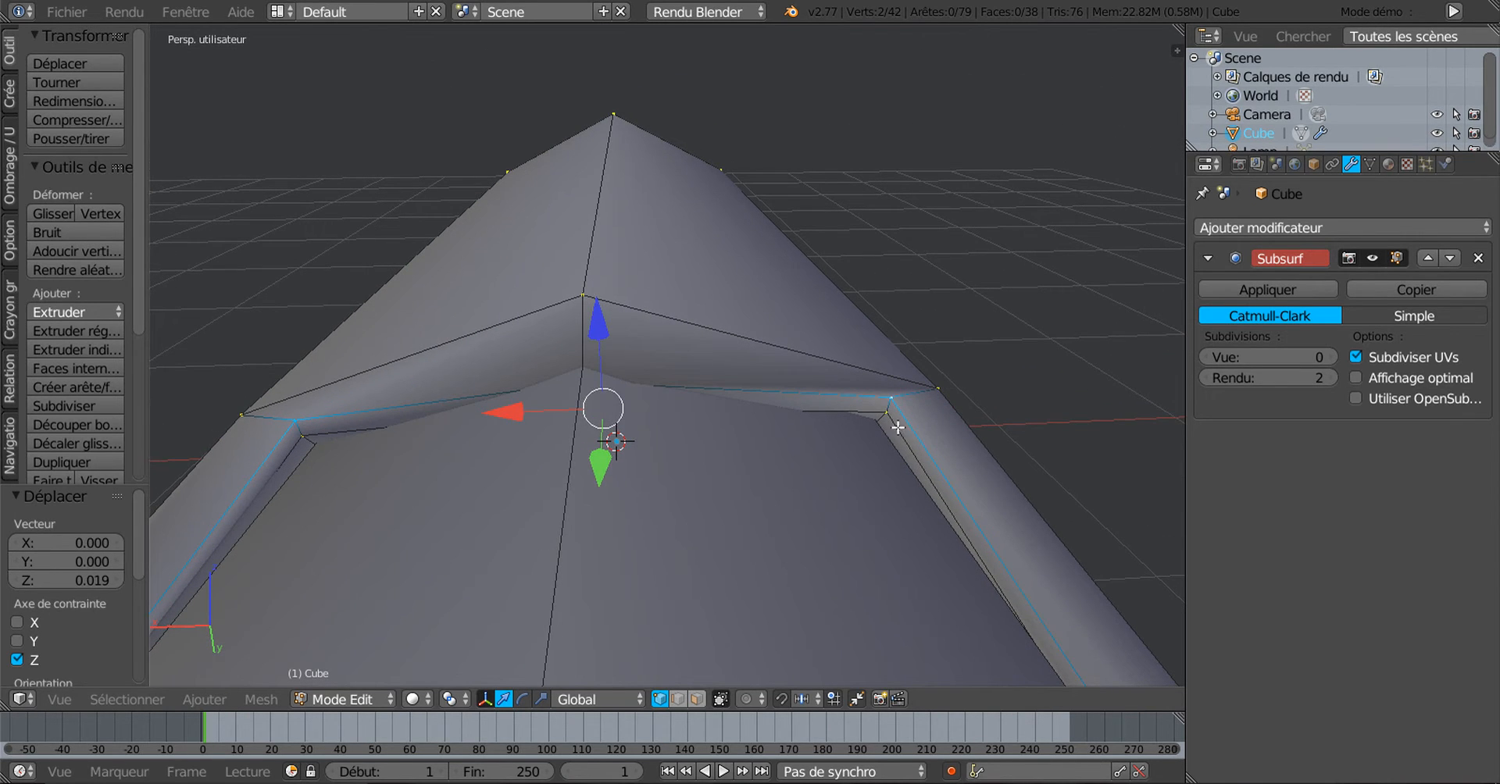
{"action": "right_click", "coordinate": [882, 408], "text": "shift"}
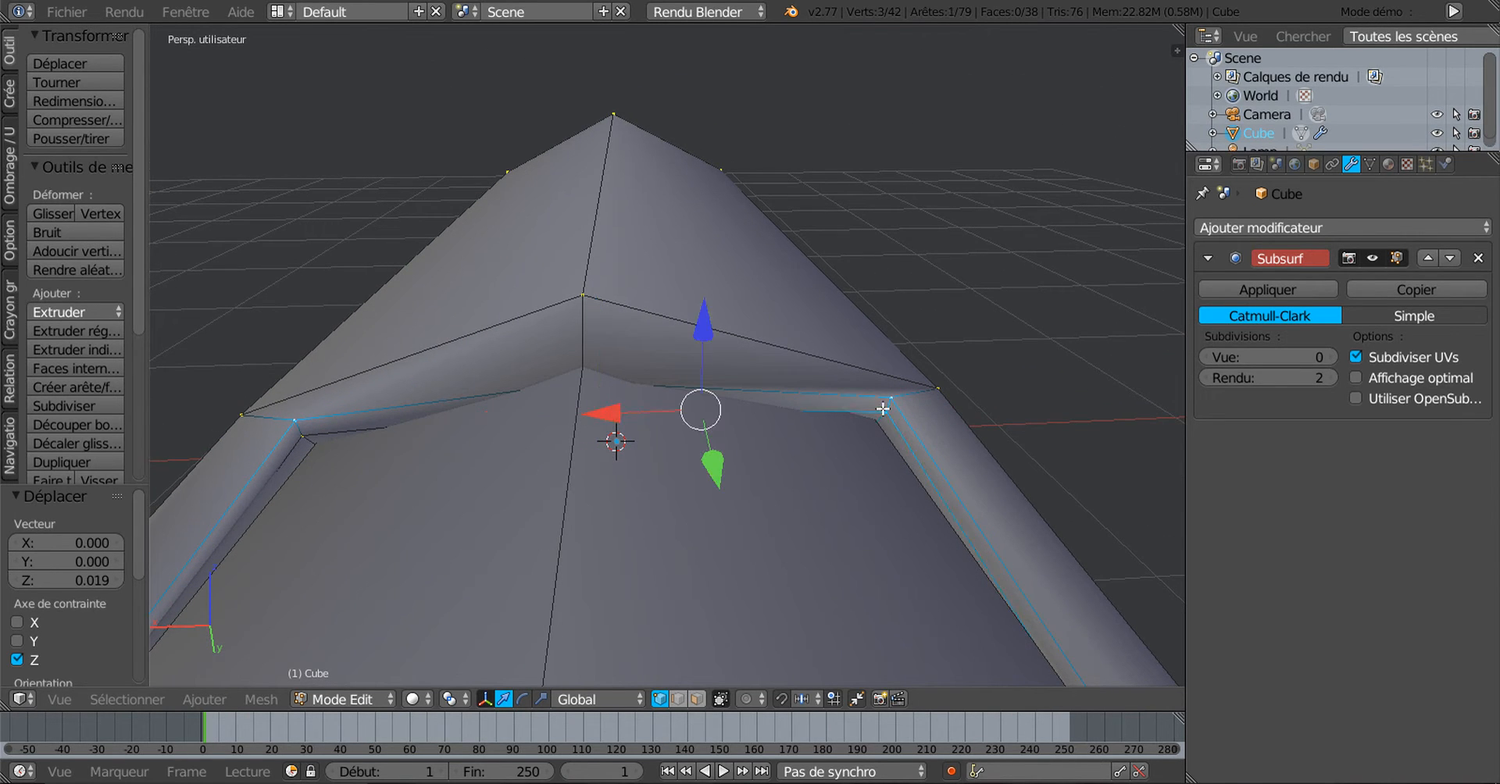
{"action": "right_click", "coordinate": [305, 435], "text": "shift"}
{"action": "middle_click_drag", "start_coordinate": [543, 513], "coordinate": [548, 535]}
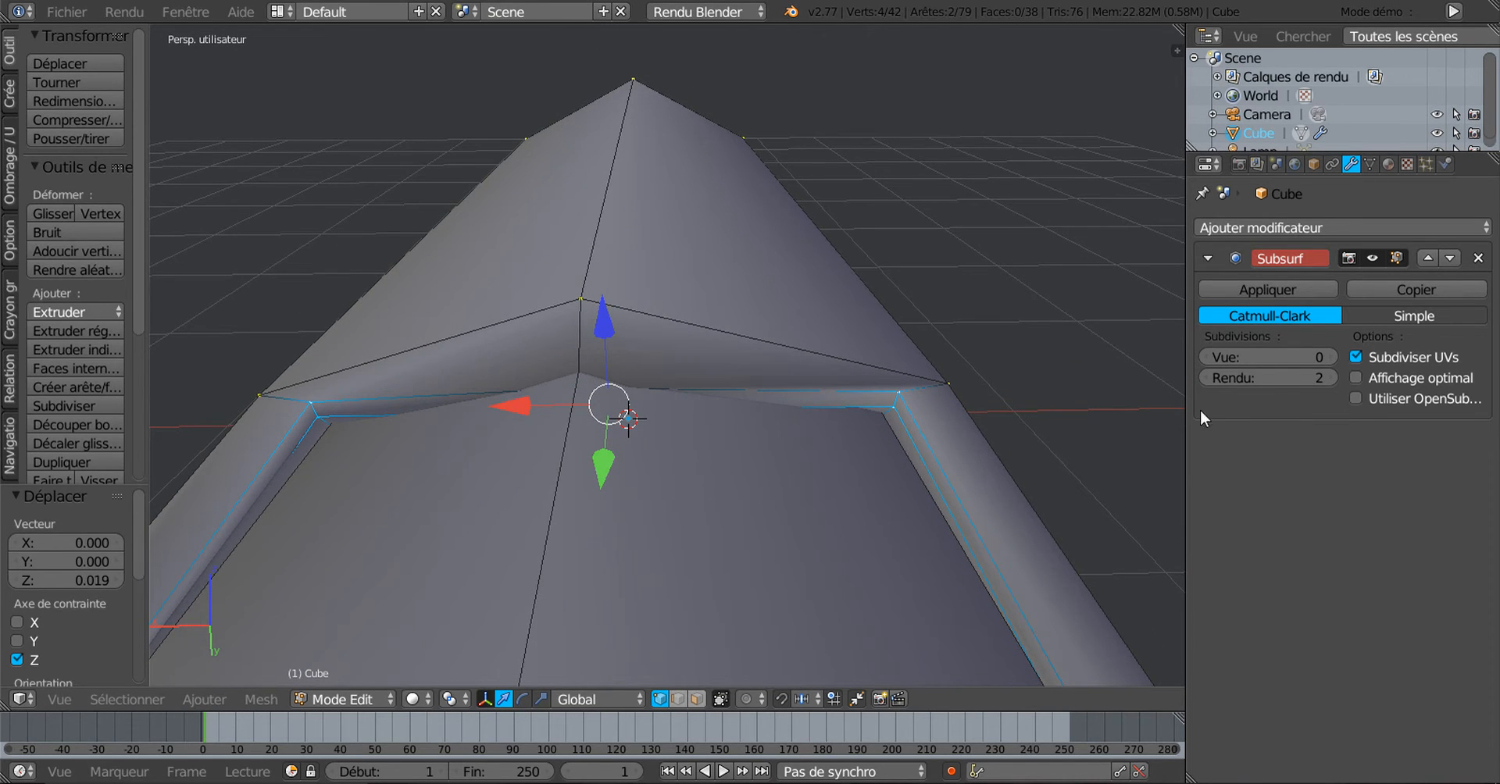
Set the viewport subdivisions to 2 and scale the four corner vertices along X by 0.847, then by 1.069
{"action": "left_click", "coordinate": [1330, 356]}
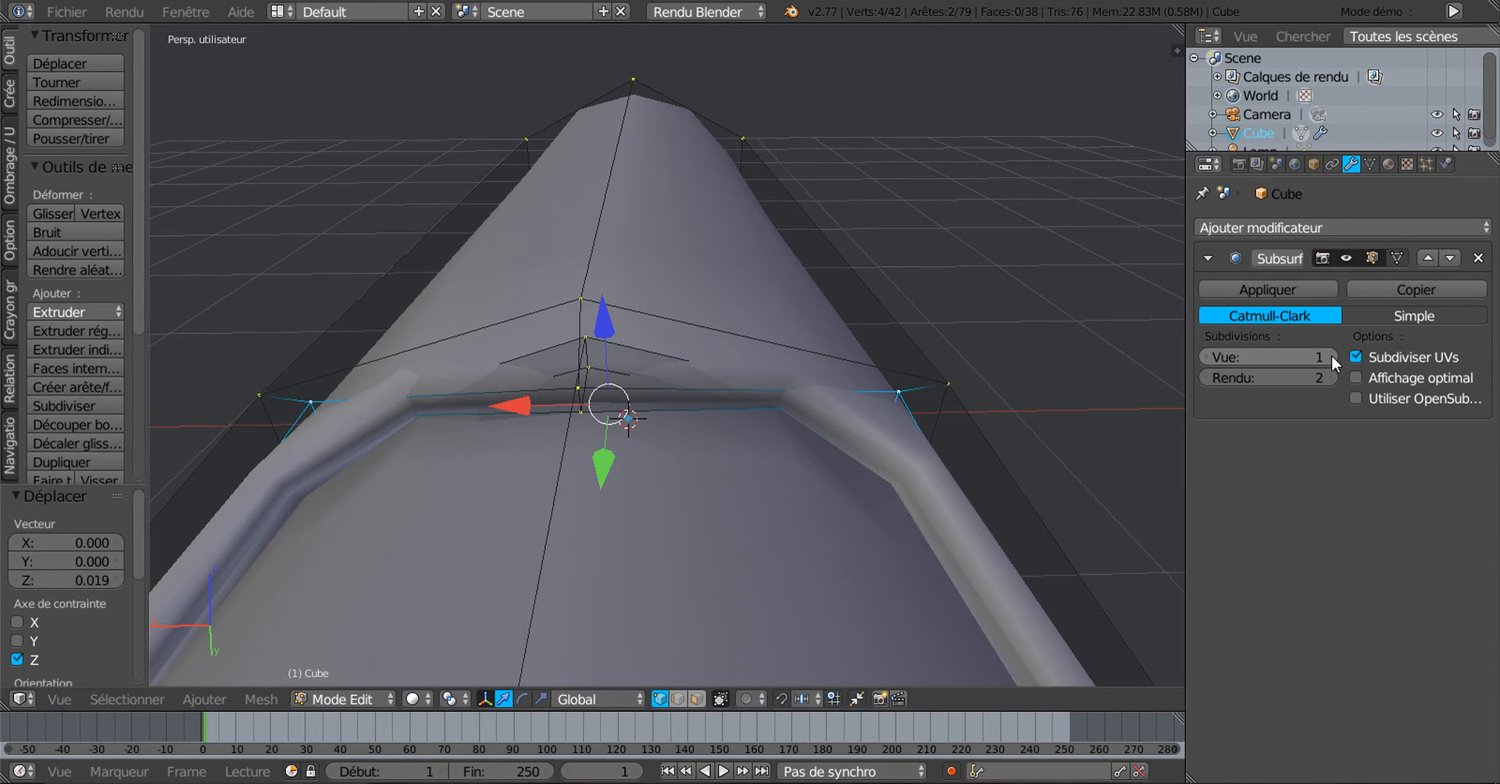
{"action": "left_click", "coordinate": [1331, 356]}
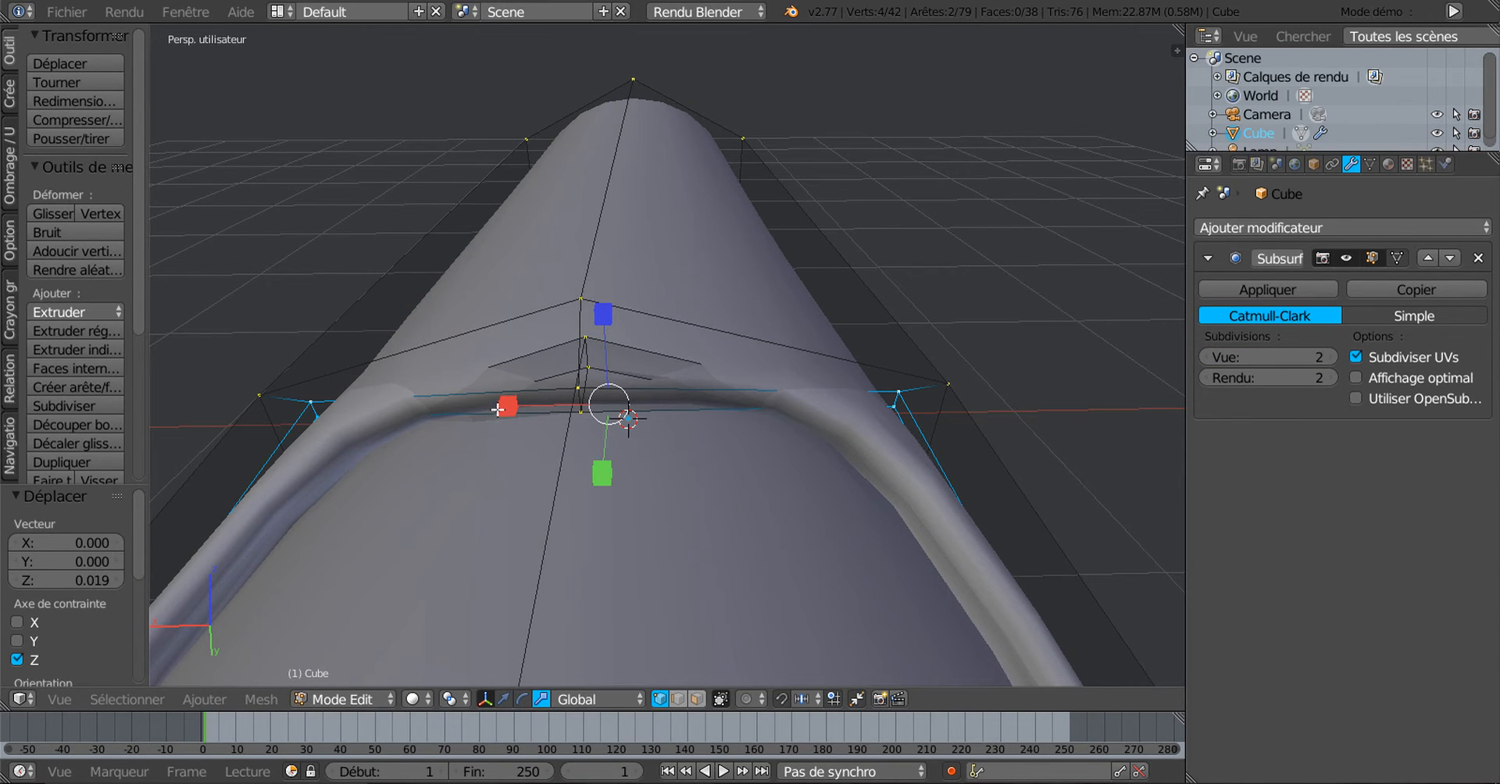
{"action": "key", "text": "s"}
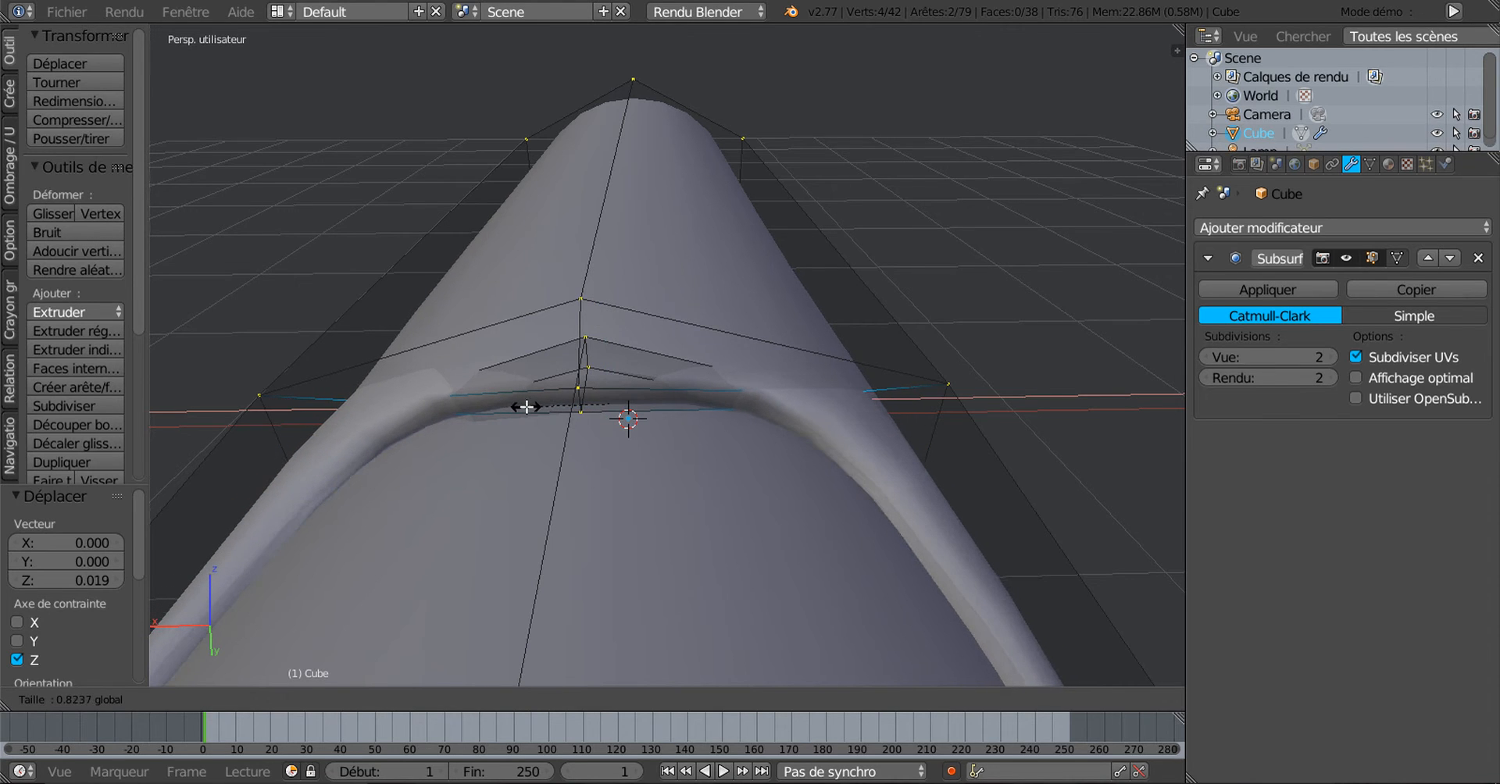
{"action": "left_click_drag", "start_coordinate": [525, 409], "coordinate": [526, 414]}
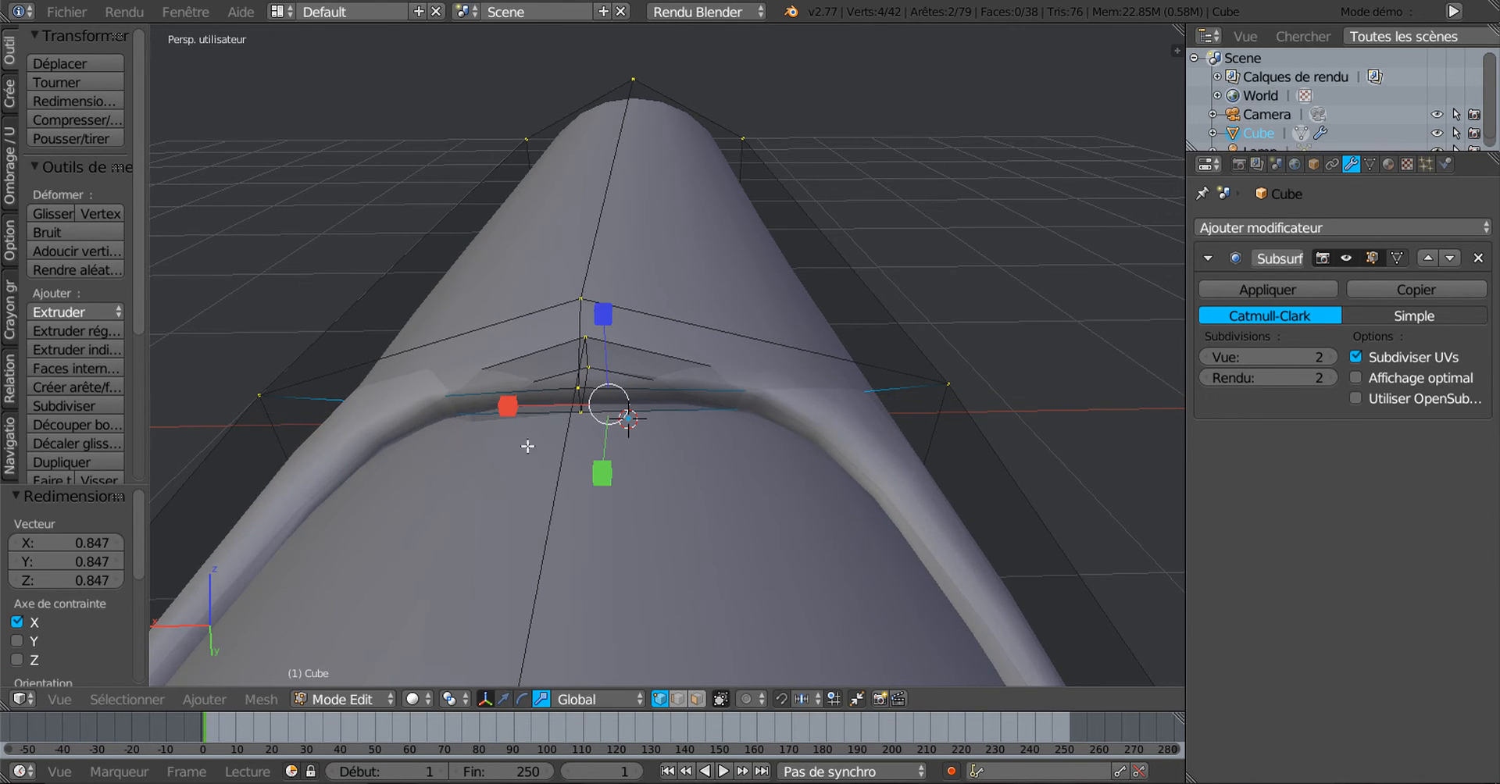
{"action": "scroll", "coordinate": [549, 511], "scroll_direction": "down", "scroll_amount": 2}
{"action": "middle_click_drag", "start_coordinate": [553, 523], "coordinate": [513, 416]}
{"action": "left_click_drag", "start_coordinate": [530, 379], "coordinate": [528, 393]}
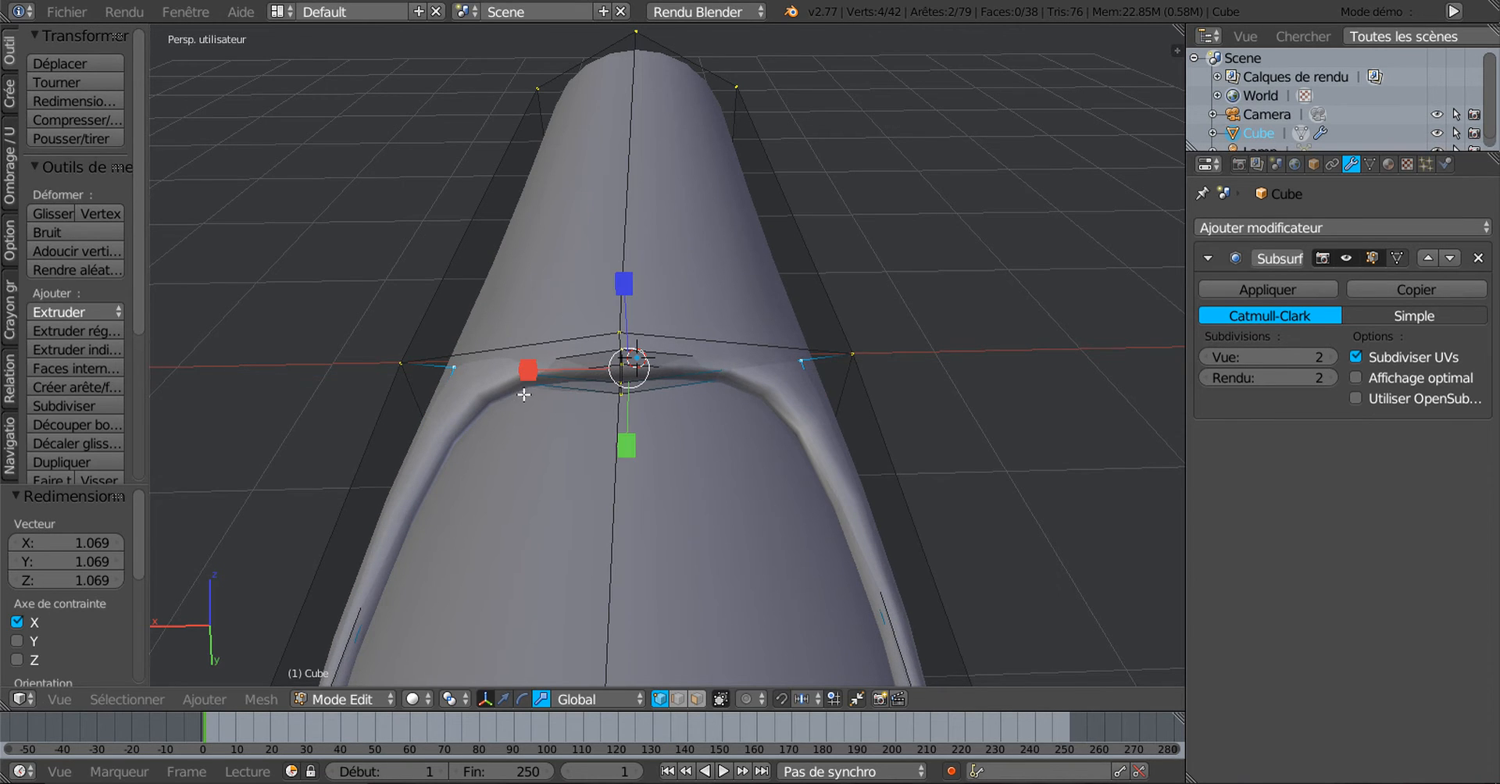
{"action": "middle_click_drag", "start_coordinate": [563, 447], "coordinate": [567, 394]}
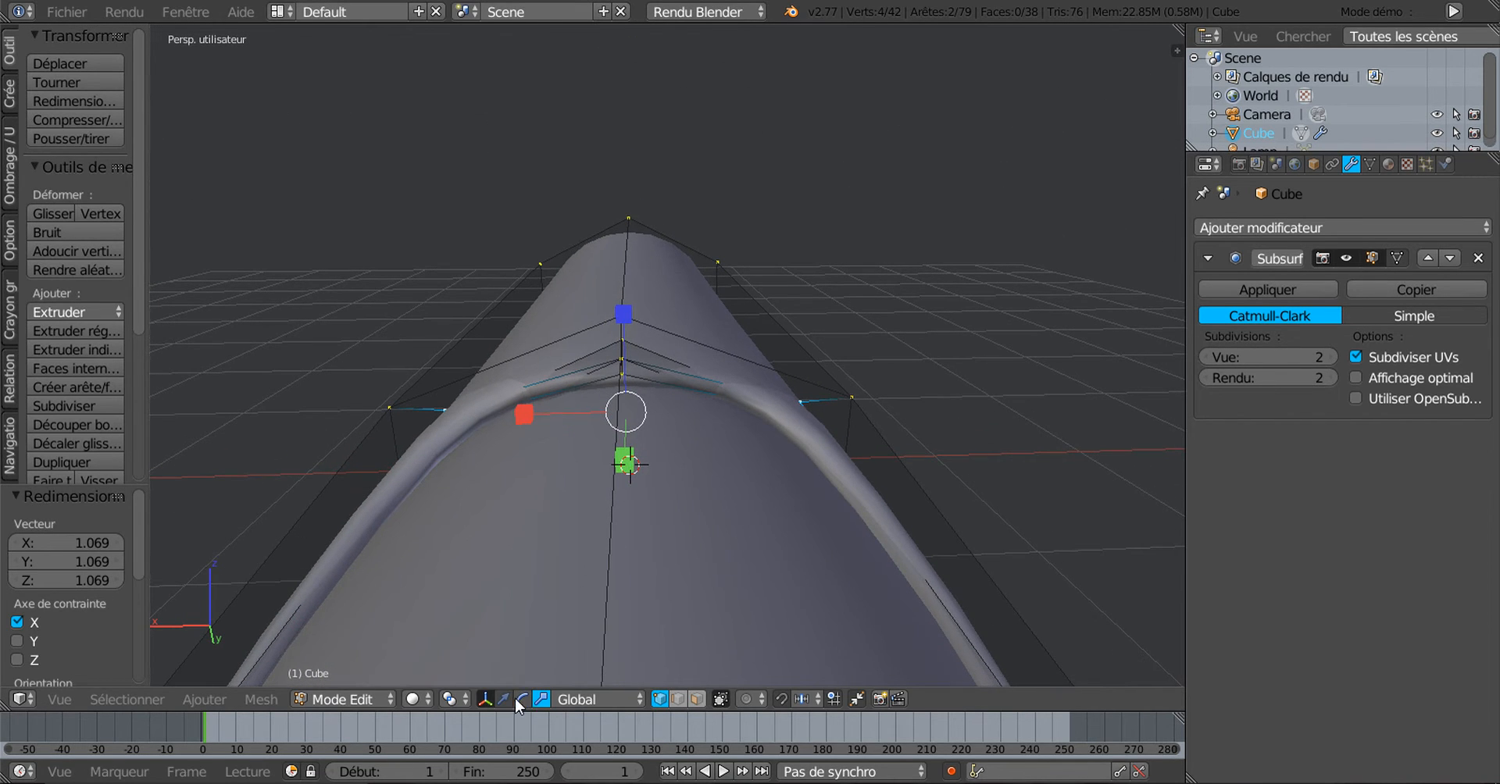
Lower the four nail-base corner vertices by 0.028 on Z and return to Object Mode
{"action": "mouse_move", "coordinate": [618, 326]}
{"action": "left_mouse_down"}
{"action": "mouse_move", "coordinate": [627, 363]}
{"action": "mouse_move", "coordinate": [627, 328]}
{"action": "left_mouse_up"}
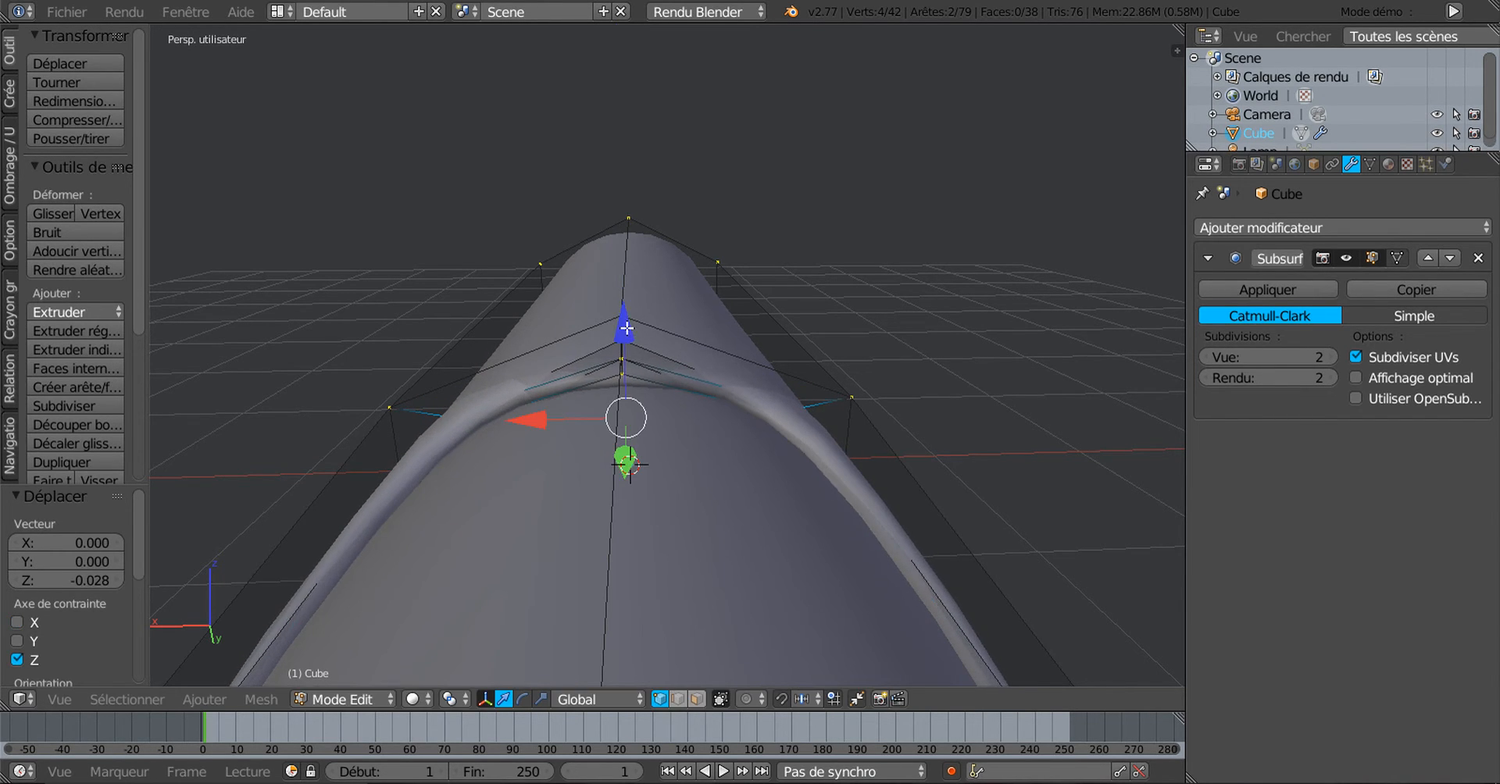
{"action": "middle_click_drag", "start_coordinate": [626, 328], "coordinate": [974, 462]}
{"action": "key", "text": "Tab"}
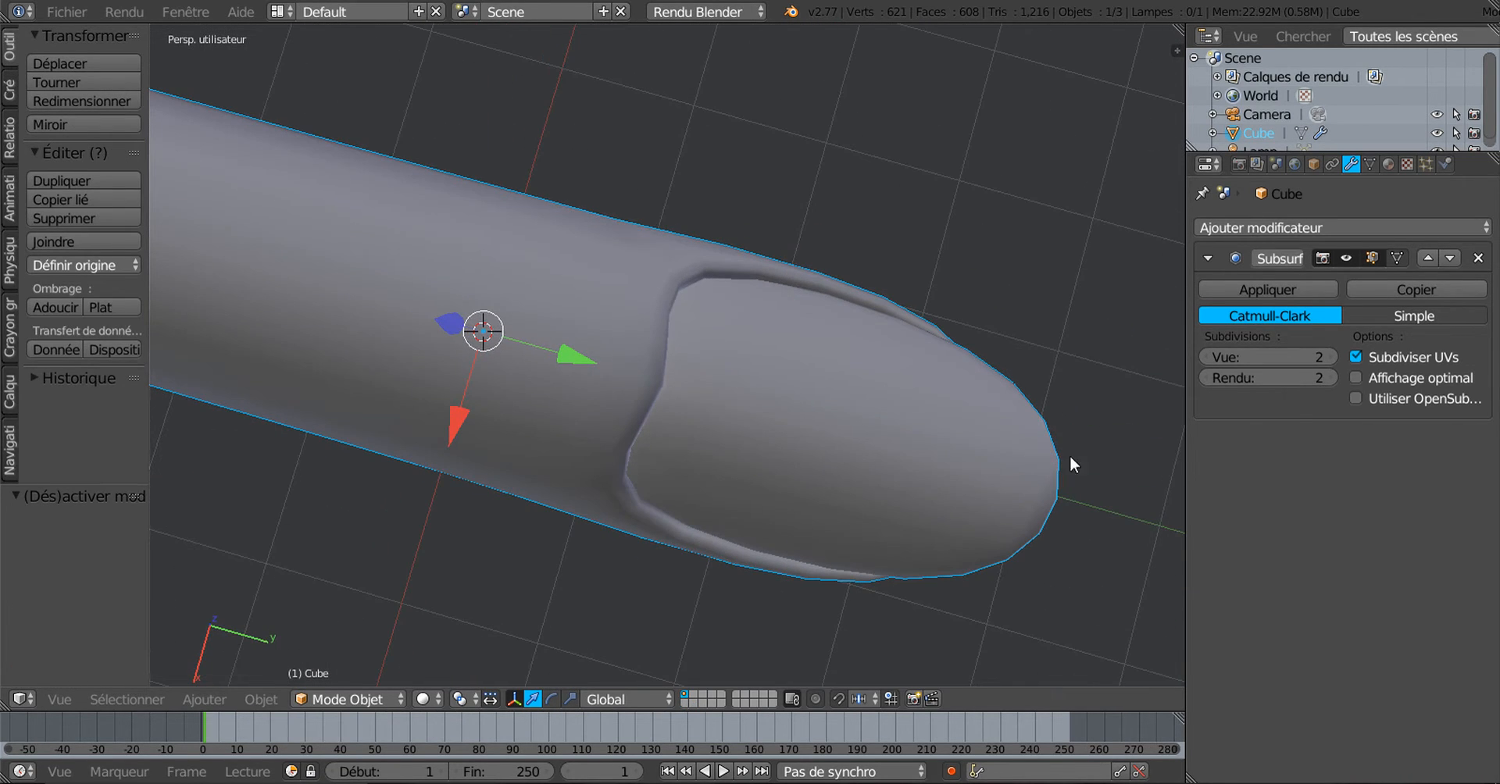
Set the Subsurf viewport subdivisions to 4 and add one unslid loop cut lengthwise along the finger's sides and front
{"action": "left_click", "coordinate": [1336, 357]}
{"action": "left_click", "coordinate": [1336, 357]}
{"action": "middle_click_drag", "start_coordinate": [976, 390], "coordinate": [681, 466]}
{"action": "key", "text": "Tab"}
{"action": "key", "text": "ctrl+r"}
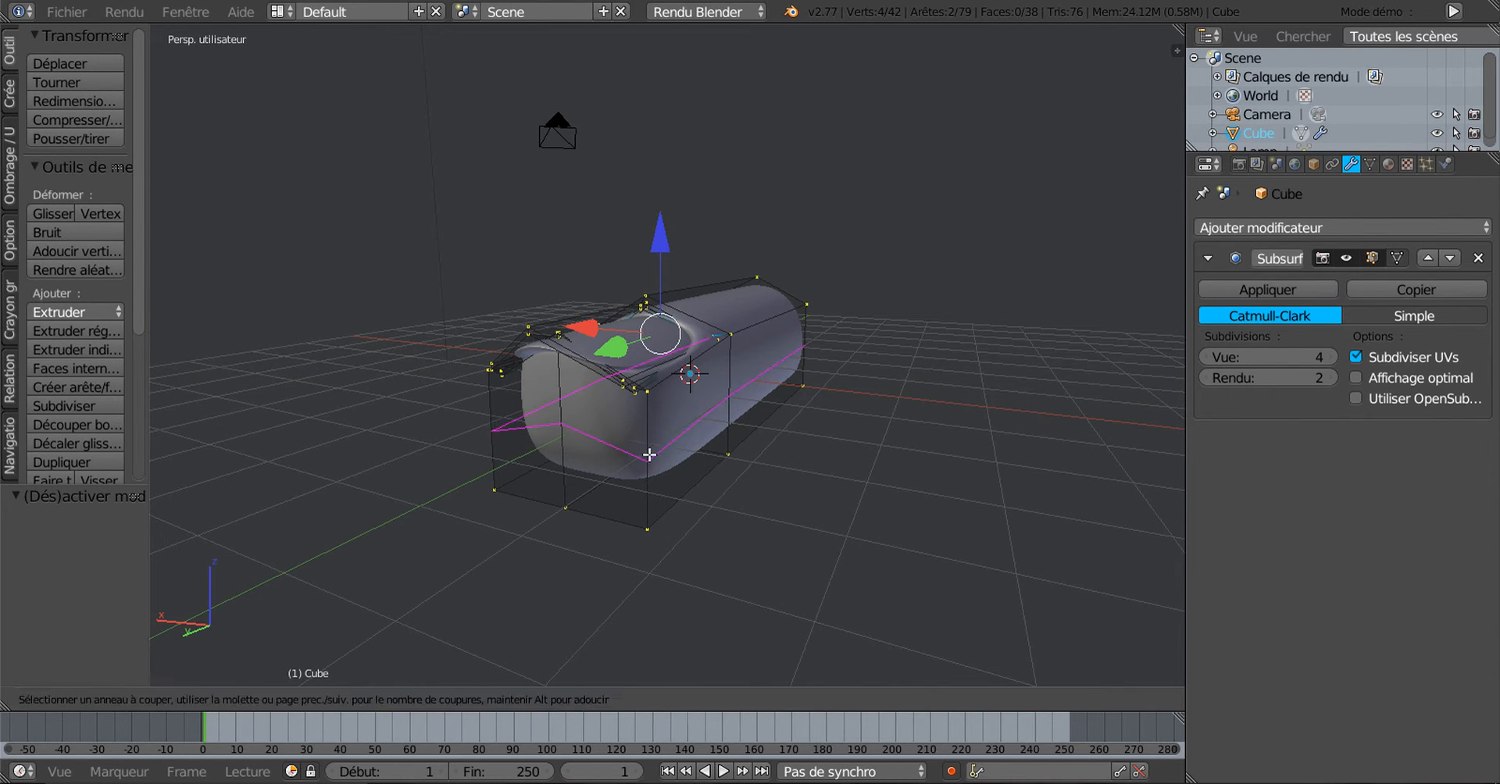
{"action": "left_click", "coordinate": [649, 453]}
{"action": "right_click", "coordinate": [650, 454]}
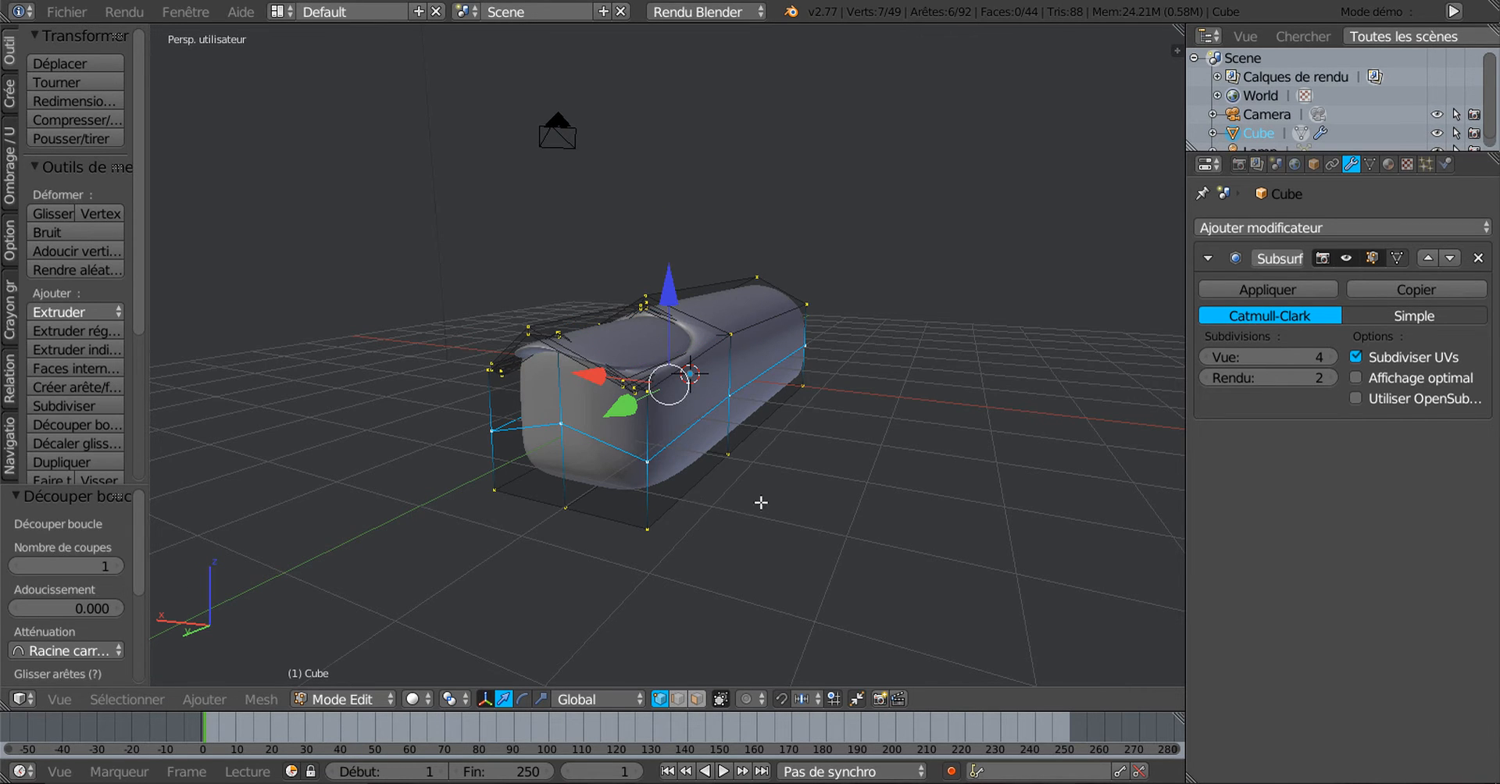
Widen the new edge loop along X by scaling it 1.147 and then 1.045
{"action": "middle_click_drag", "start_coordinate": [761, 502], "coordinate": [779, 501]}
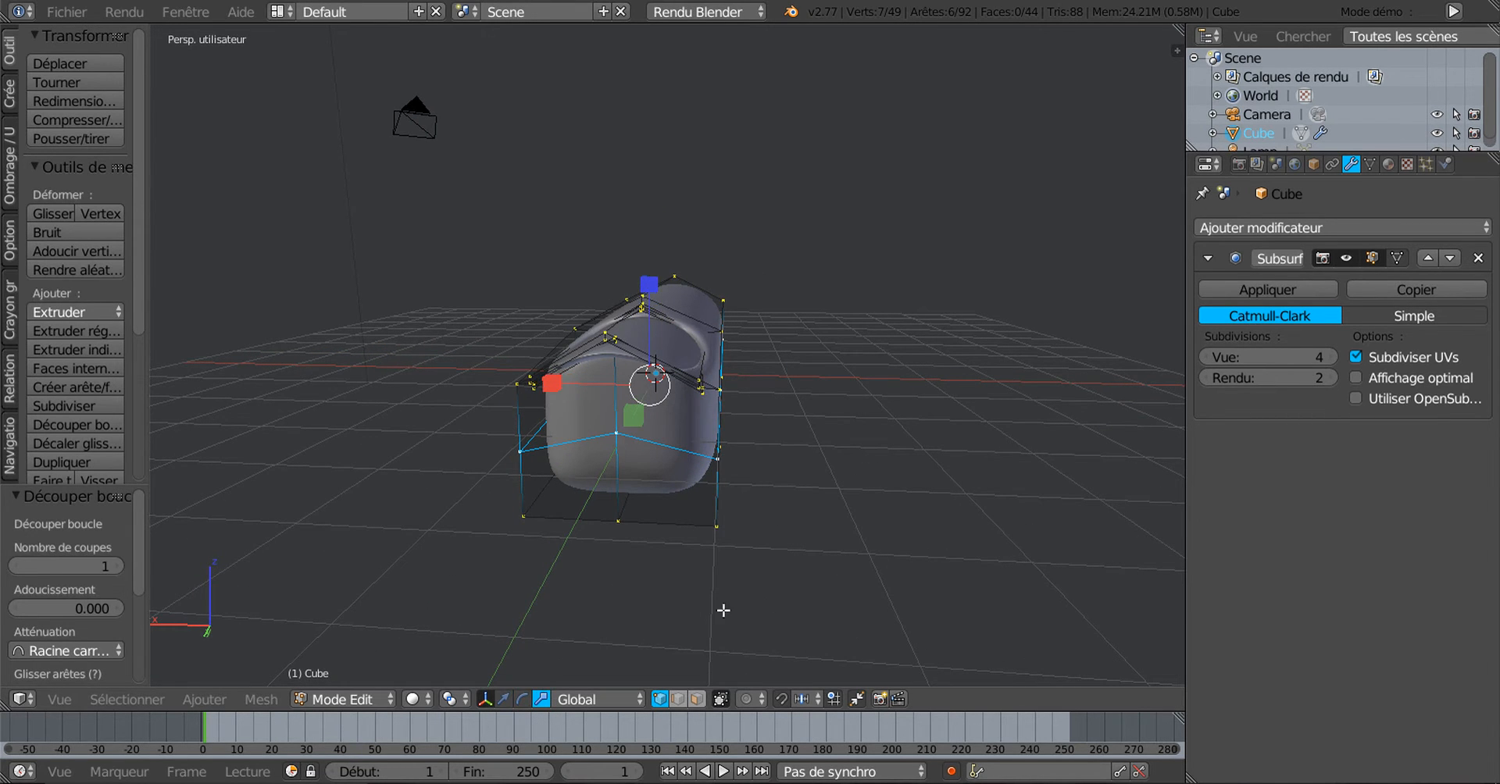
{"action": "middle_click_drag", "start_coordinate": [723, 611], "coordinate": [818, 615]}
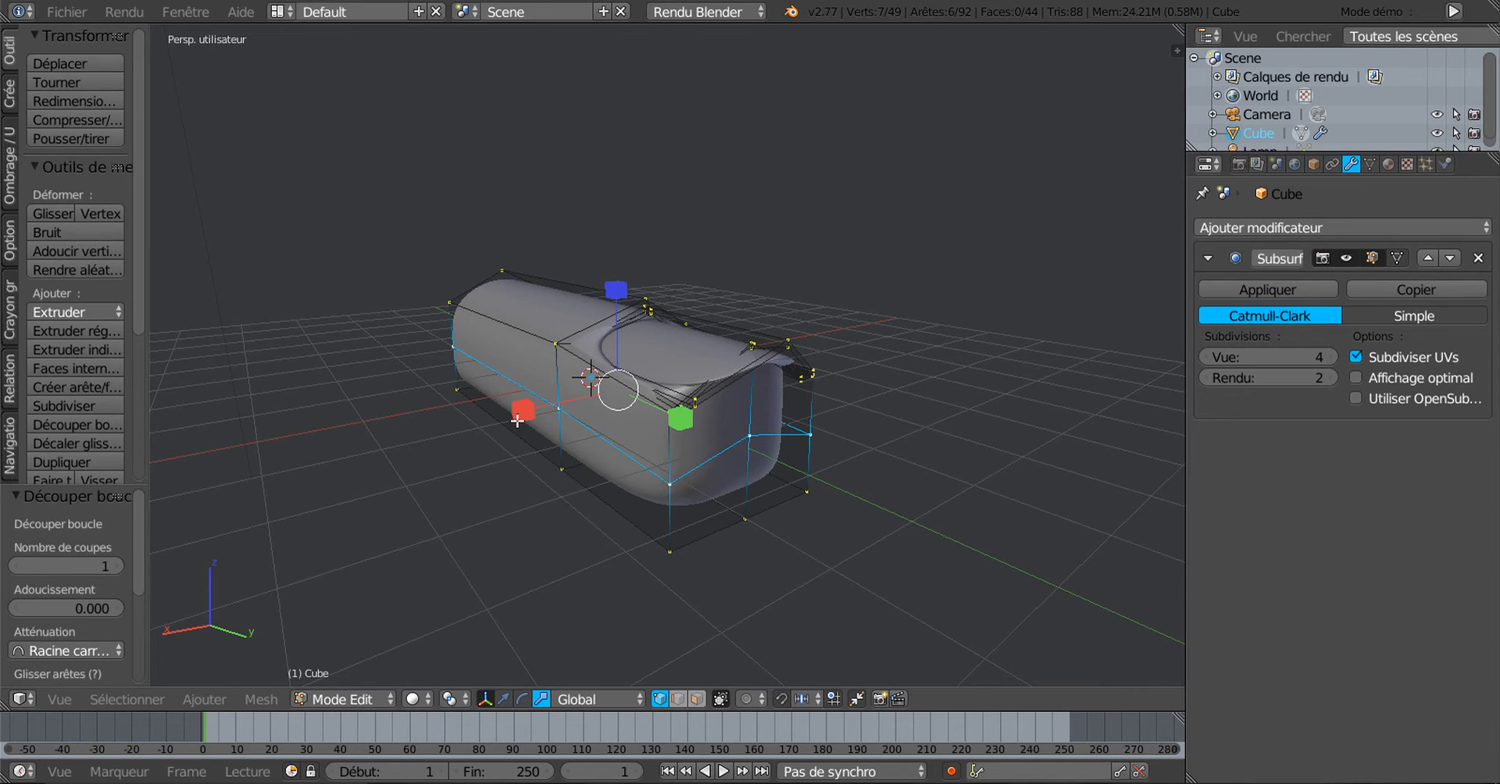
{"action": "left_click_drag", "start_coordinate": [517, 421], "coordinate": [504, 434]}
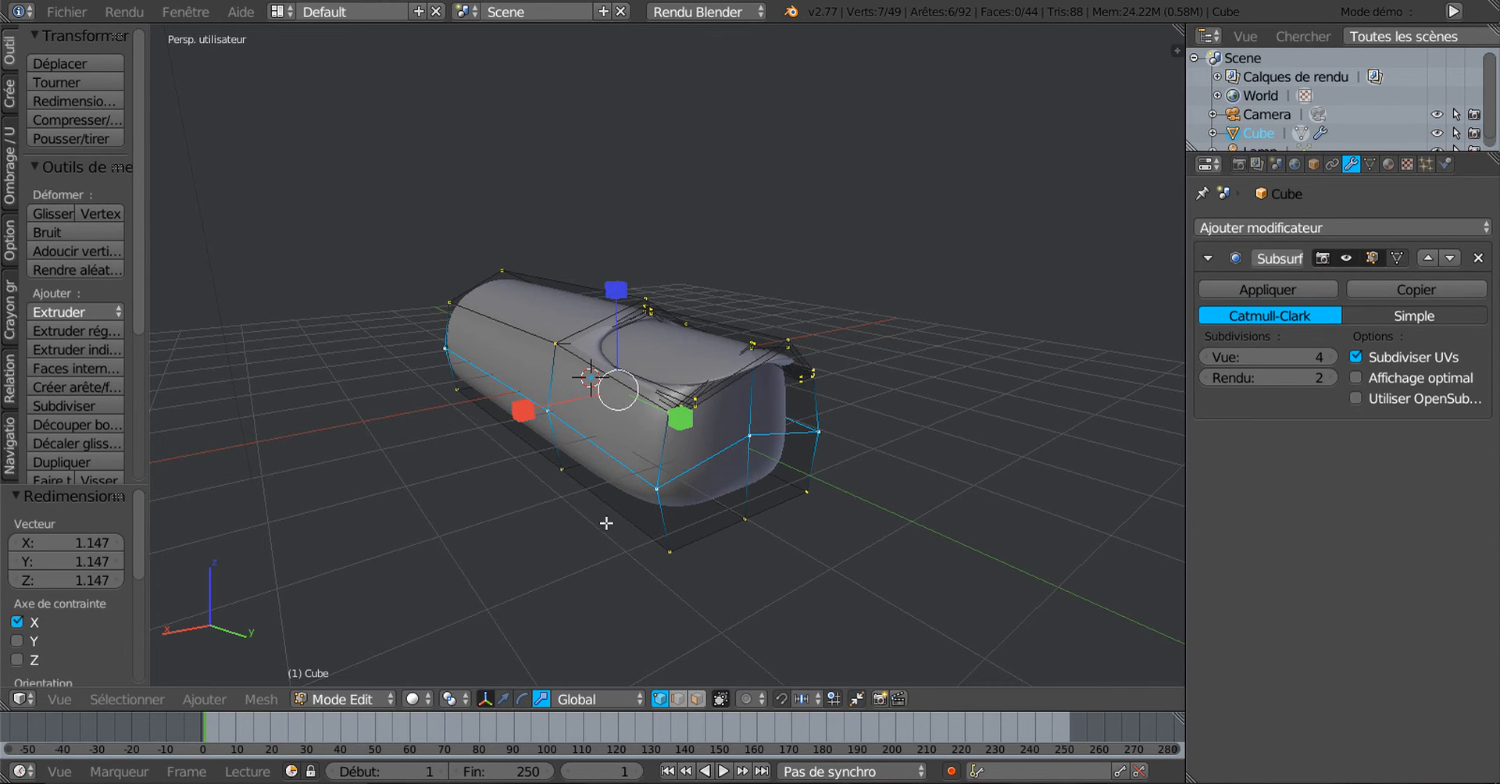
{"action": "middle_click_drag", "start_coordinate": [602, 612], "coordinate": [520, 497]}
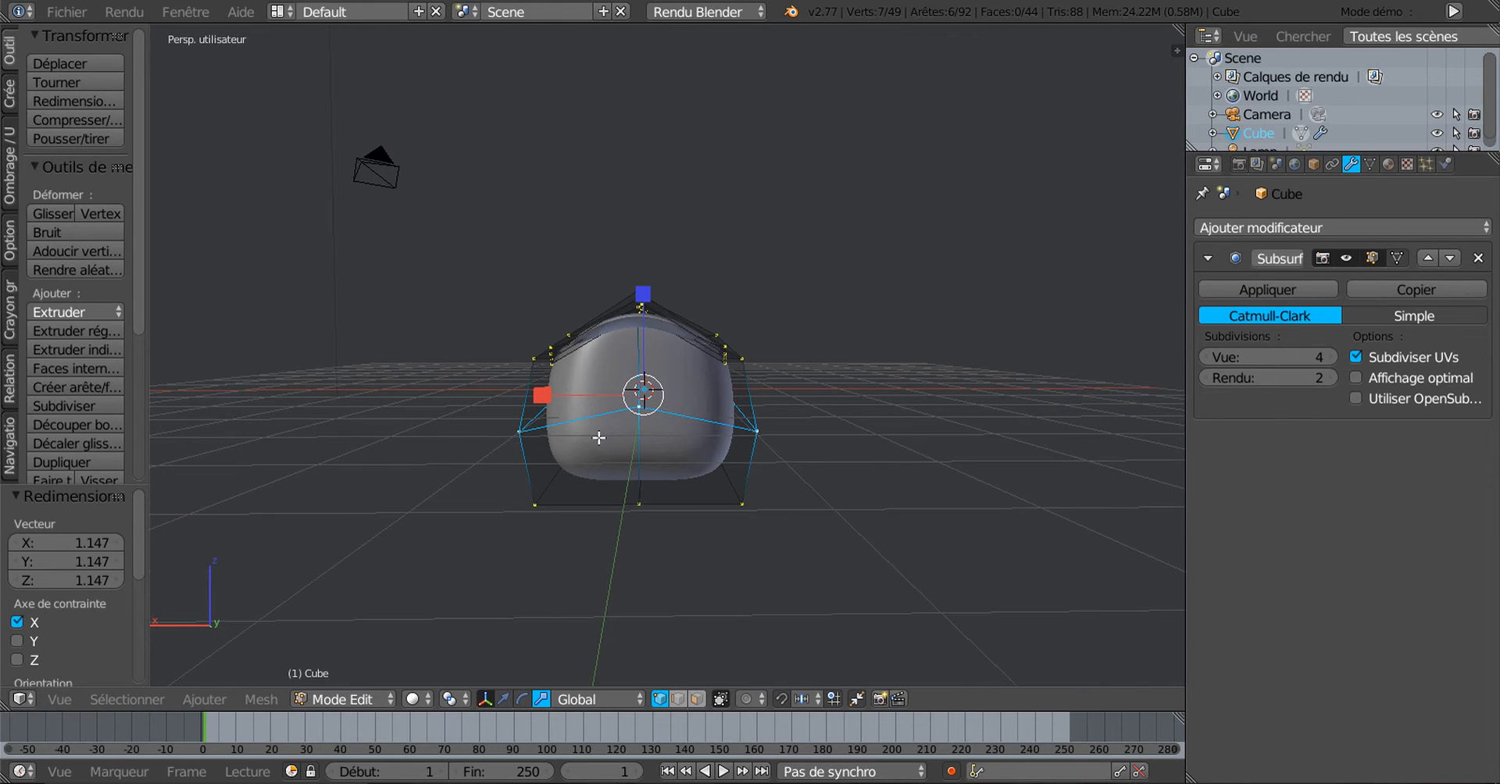
{"action": "middle_click_drag", "start_coordinate": [599, 438], "coordinate": [556, 425]}
{"action": "left_click_drag", "start_coordinate": [534, 380], "coordinate": [529, 383]}
{"action": "middle_click_drag", "start_coordinate": [647, 521], "coordinate": [640, 428]}
Select the row of three centre vertices along the finger's underside and move it down by 0.521 on Z
{"action": "right_click", "coordinate": [630, 398]}
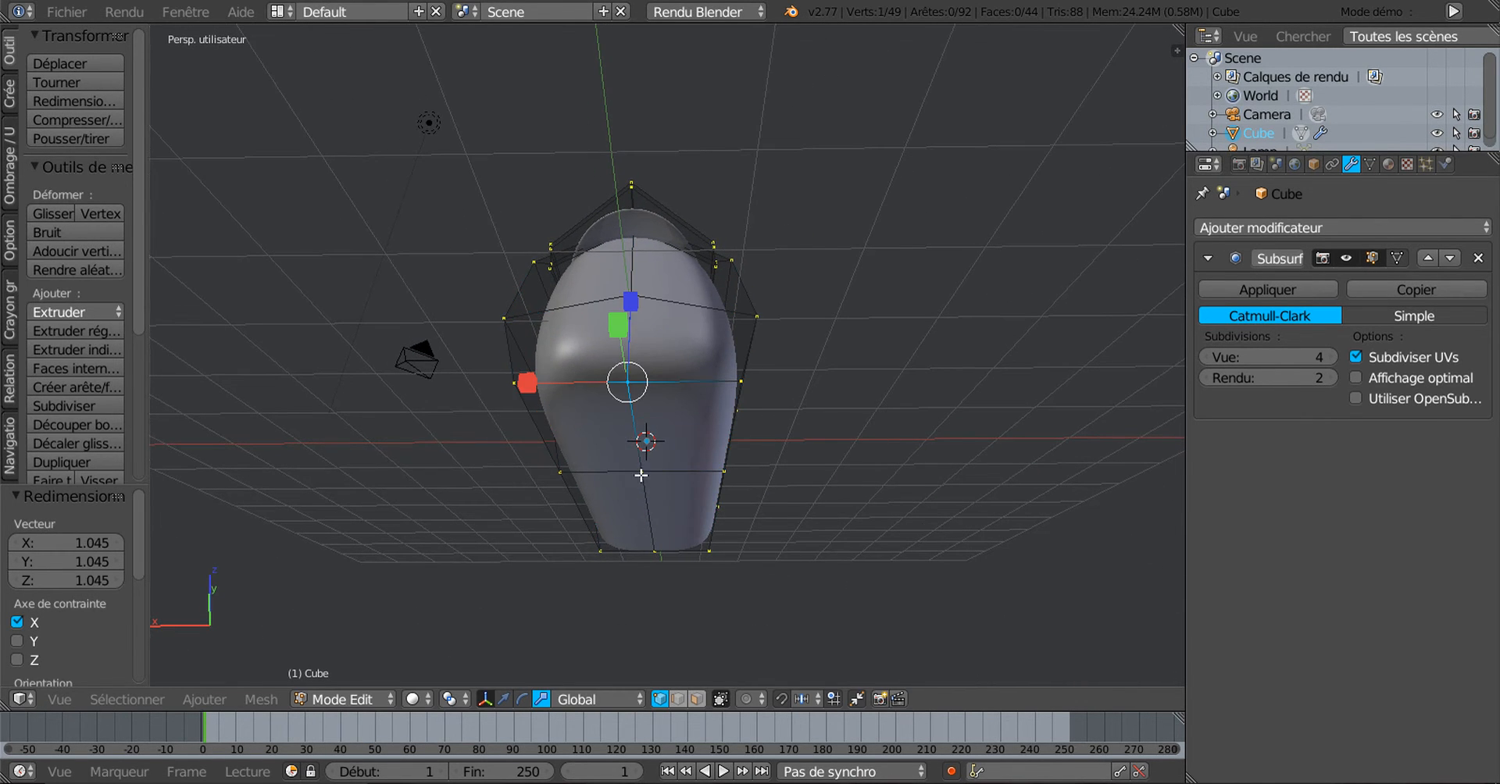
{"action": "right_click", "coordinate": [658, 549], "text": "ctrl"}
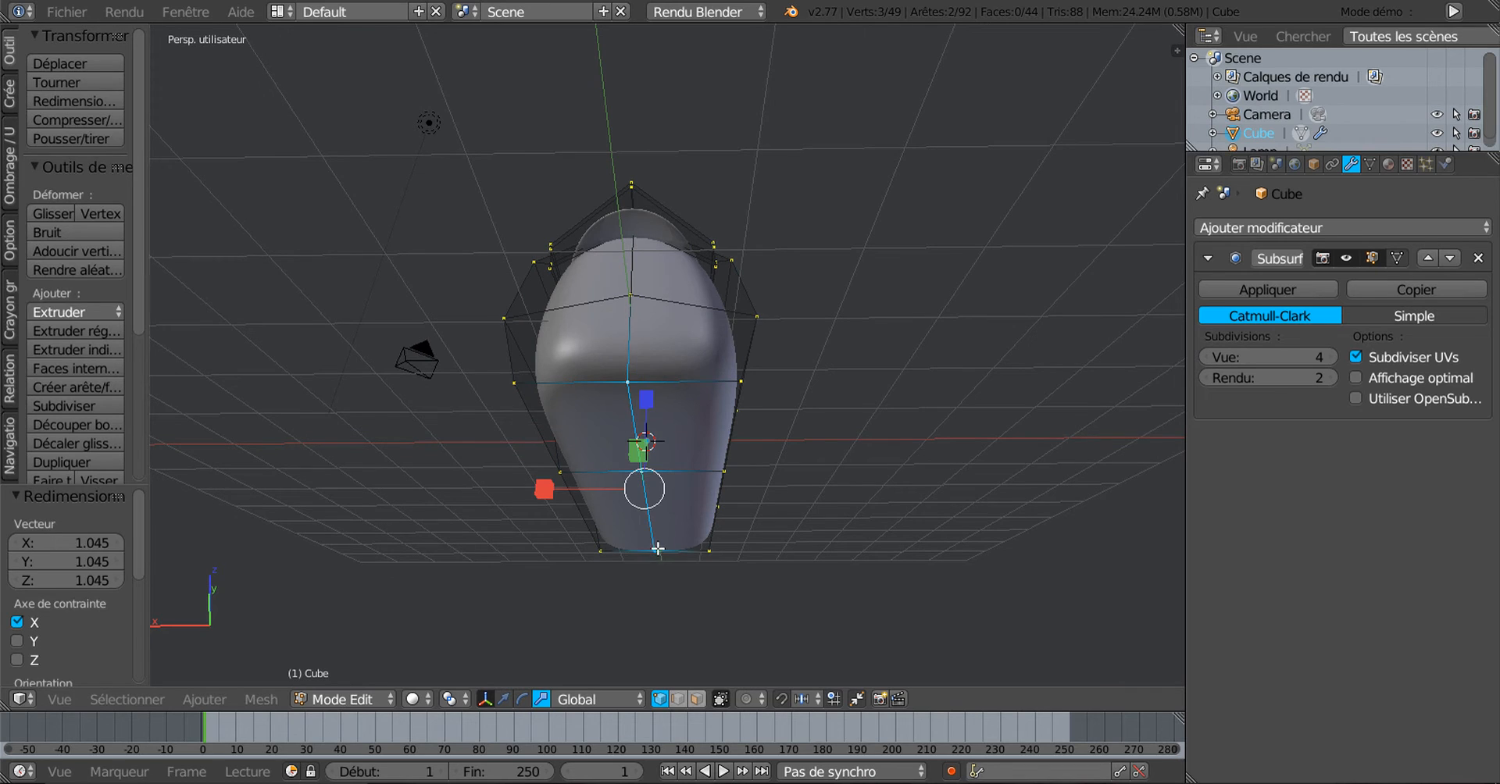
{"action": "left_click", "coordinate": [504, 700]}
{"action": "middle_click_drag", "start_coordinate": [738, 556], "coordinate": [742, 541]}
{"action": "left_click_drag", "start_coordinate": [647, 396], "coordinate": [636, 415]}
{"action": "middle_click_drag", "start_coordinate": [636, 415], "coordinate": [852, 479]}
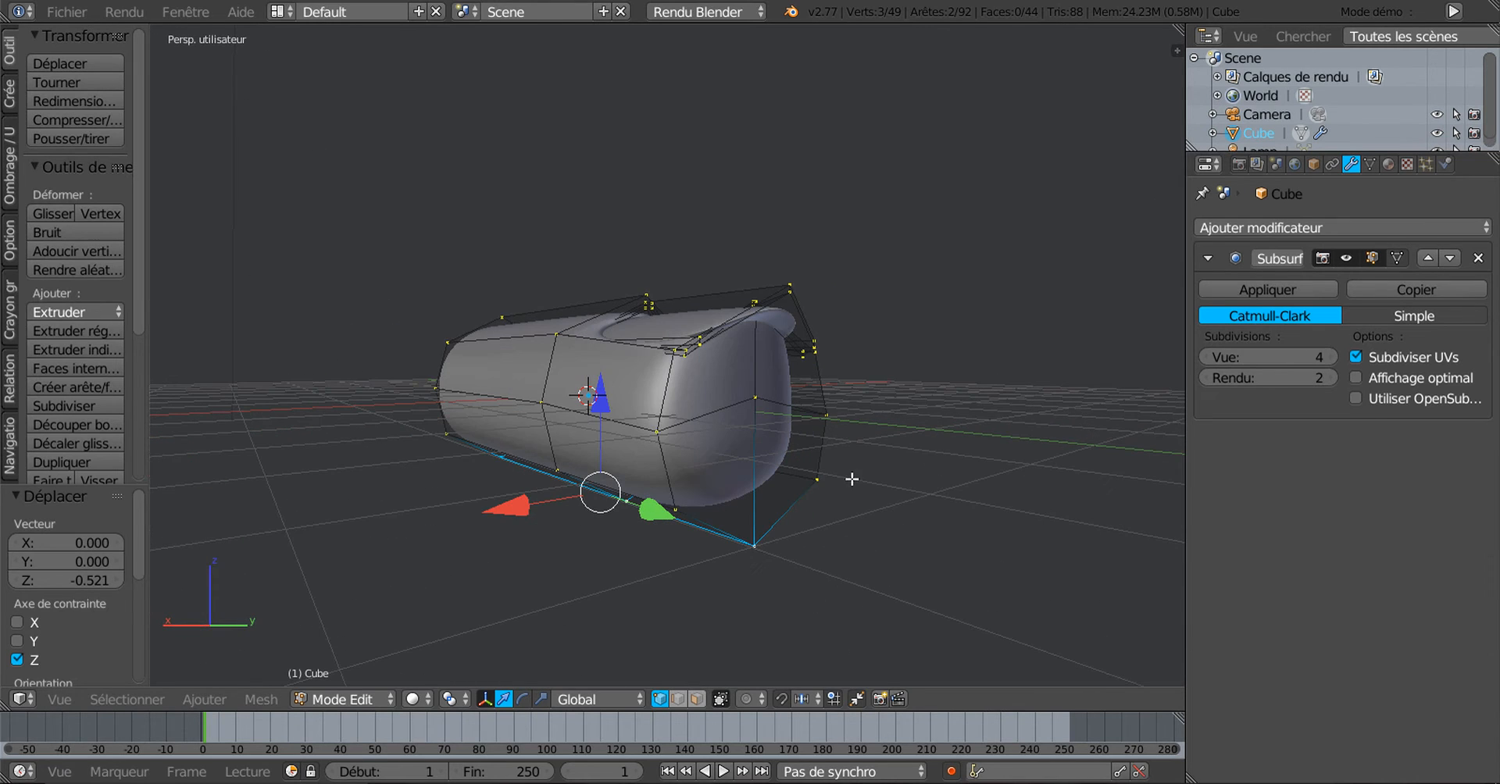
Select the centre vertex on the fingertip's front face and pull it outward along Y by 0.383
{"action": "middle_click_drag", "start_coordinate": [756, 431], "coordinate": [819, 518]}
{"action": "right_click", "coordinate": [734, 449]}
{"action": "left_click_drag", "start_coordinate": [896, 437], "coordinate": [927, 463]}
{"action": "middle_click_drag", "start_coordinate": [927, 463], "coordinate": [901, 478]}
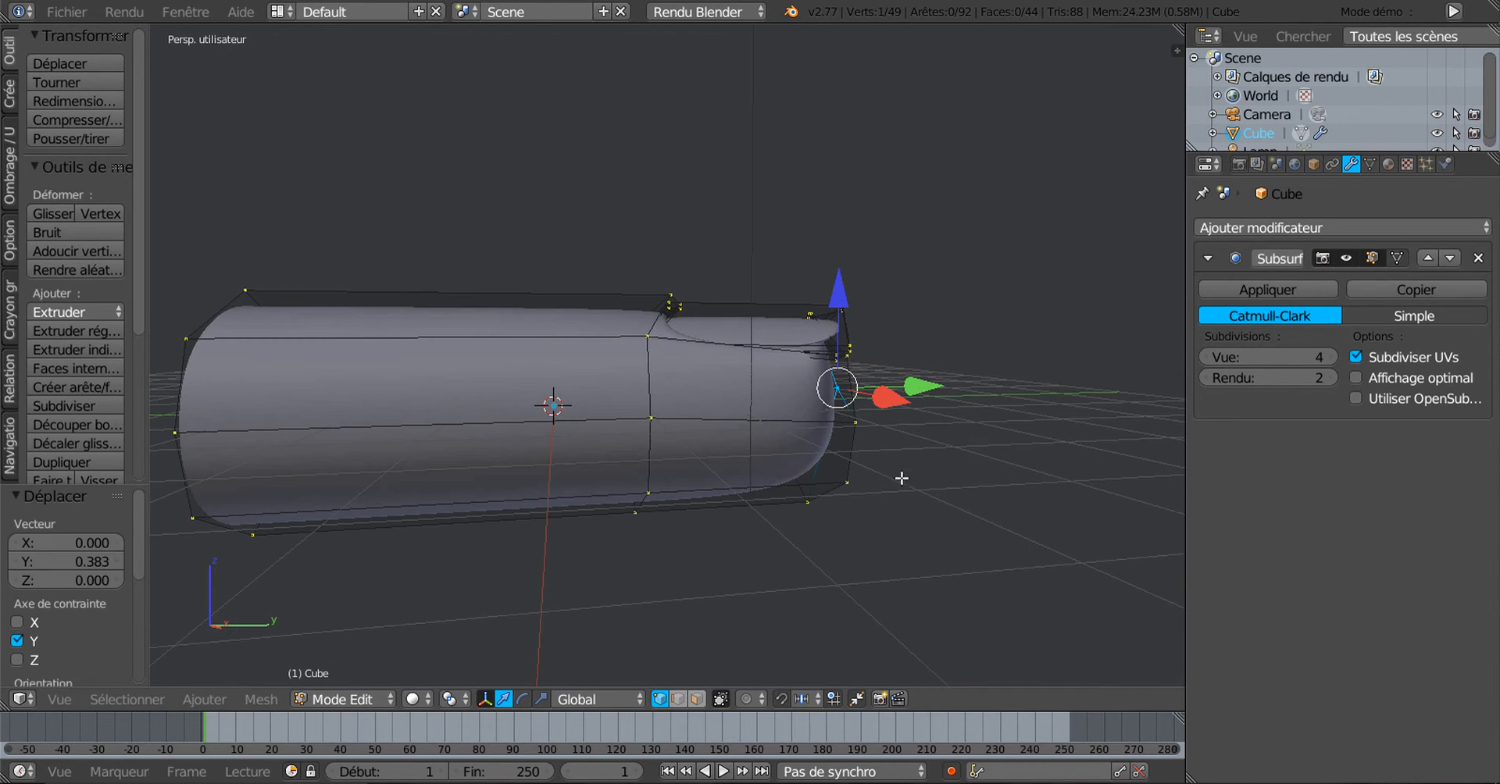
Select the six lower vertices of the fingertip's front, tilt them backward in side view and move them by -0.563 along Y
{"action": "middle_click_drag", "start_coordinate": [805, 401], "coordinate": [661, 489]}
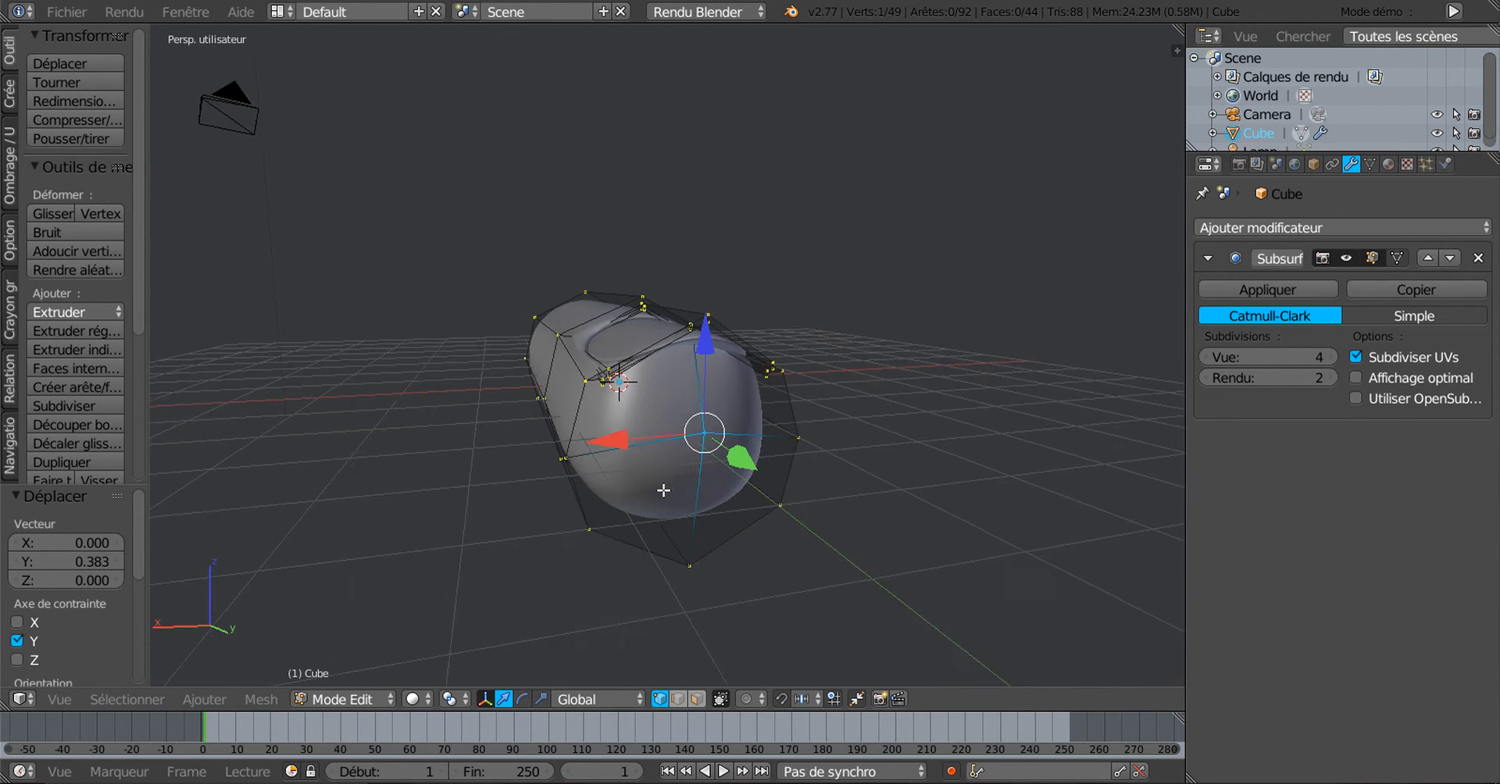
{"action": "right_click", "coordinate": [574, 457], "text": "shift"}
{"action": "right_click", "coordinate": [797, 437], "text": "shift"}
{"action": "right_click", "coordinate": [779, 505], "text": "shift"}
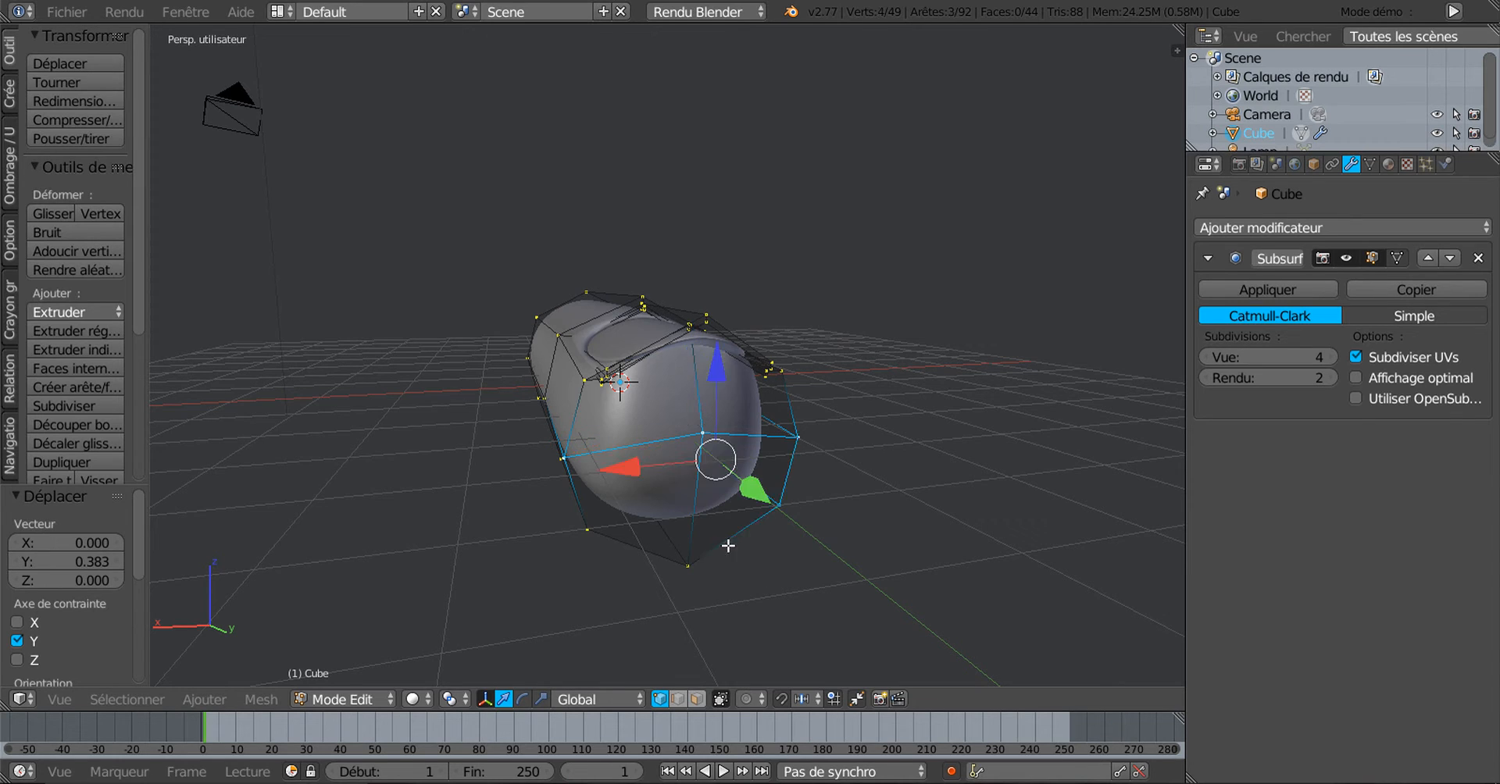
{"action": "right_click", "coordinate": [687, 563], "text": "shift"}
{"action": "right_click", "coordinate": [587, 531], "text": "shift"}
{"action": "middle_click_drag", "start_coordinate": [642, 552], "coordinate": [827, 528]}
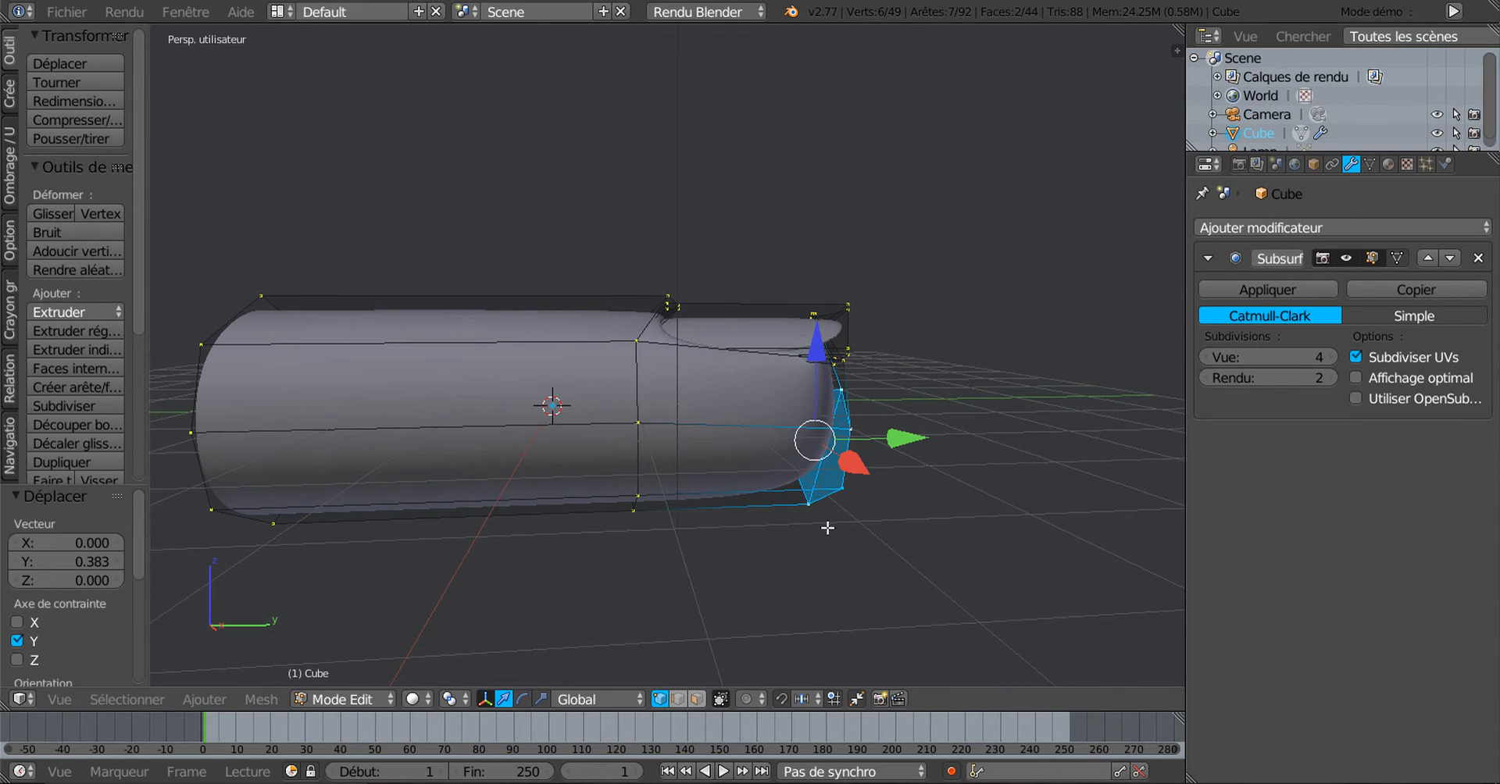
{"action": "key", "text": "KP_3"}
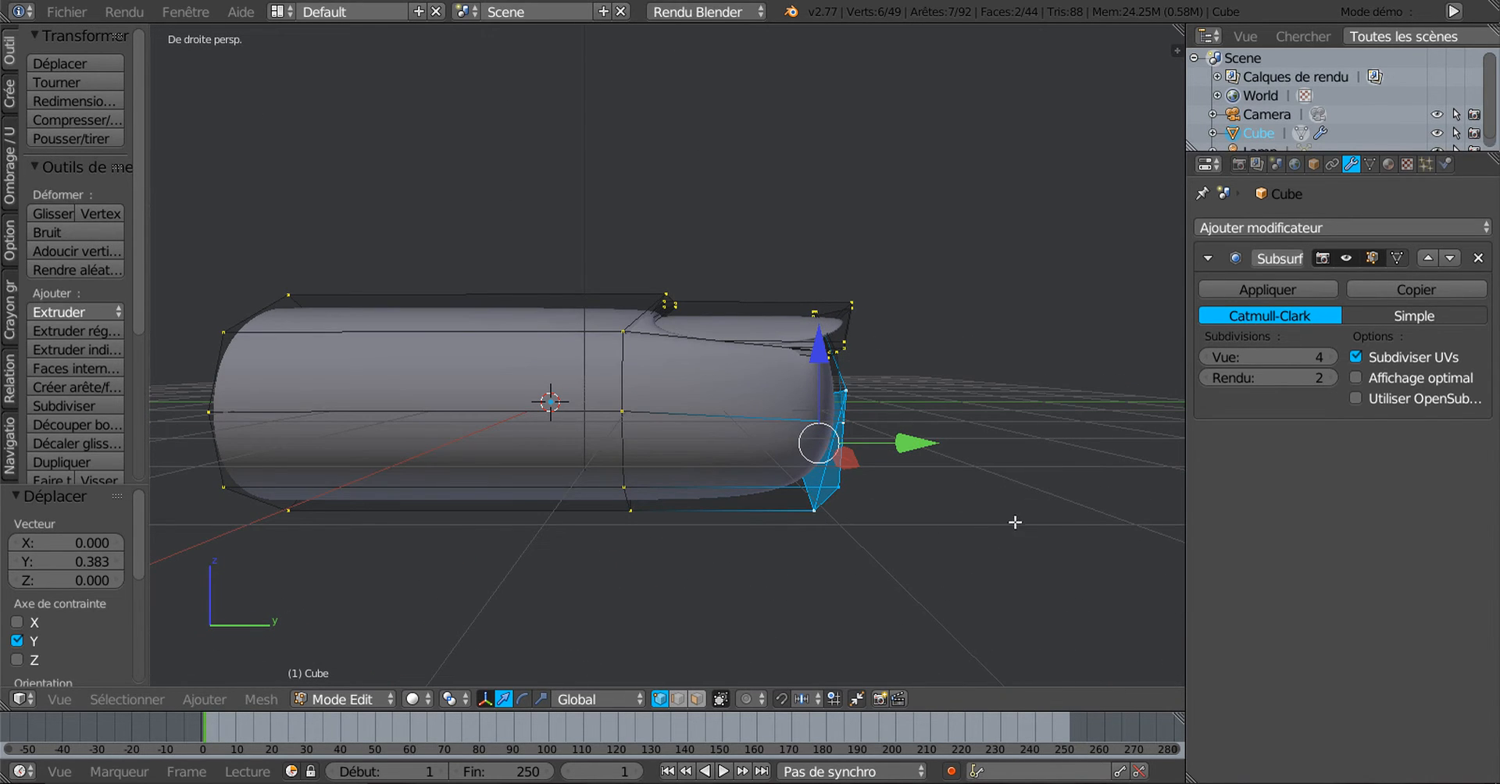
{"action": "key", "text": "r"}
{"action": "left_click", "coordinate": [954, 578]}
{"action": "left_click_drag", "start_coordinate": [930, 450], "coordinate": [879, 485]}
Tilt the lower fingertip vertices further backward, raise them by 0.331 on Z and check the rounded tip
{"action": "key", "text": "r"}
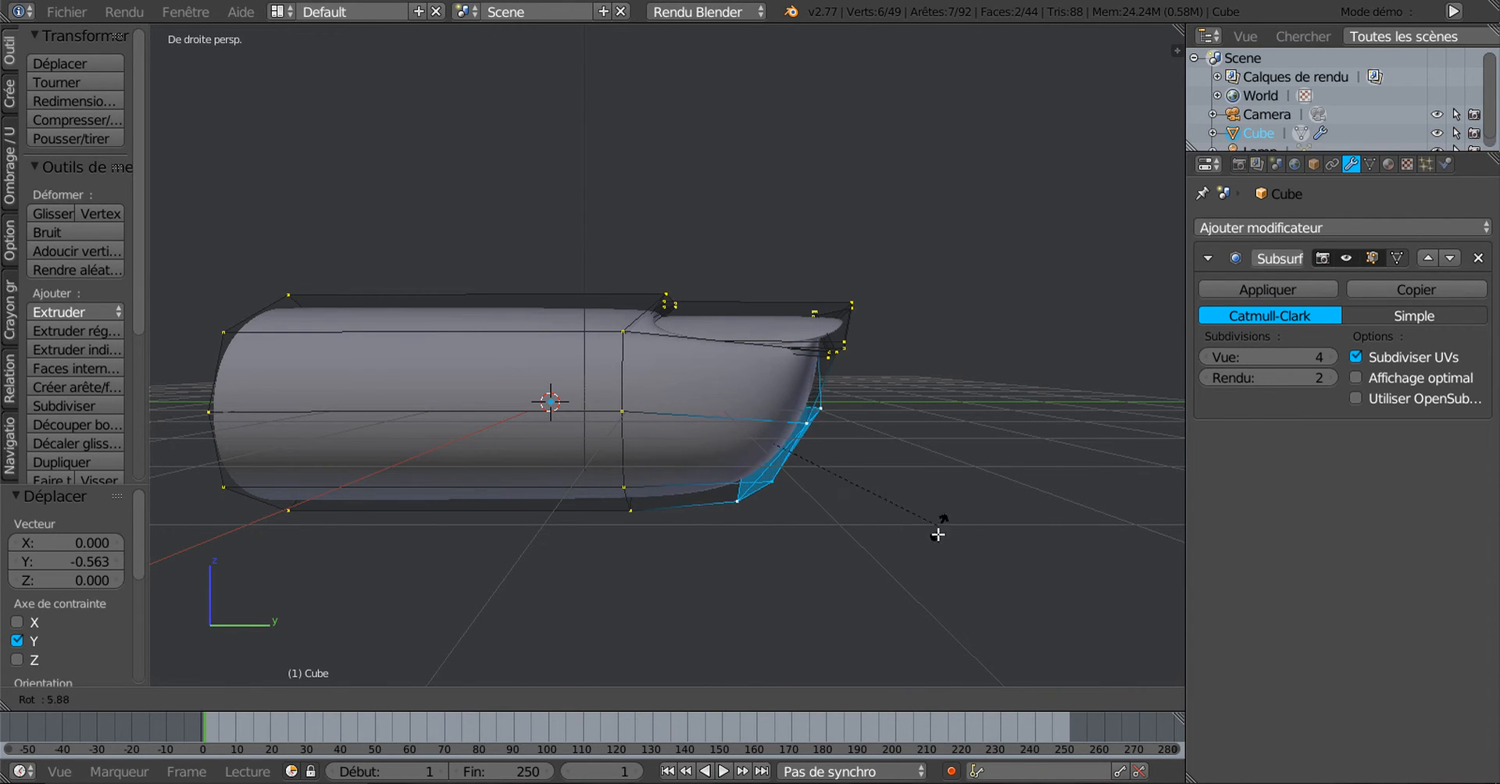
{"action": "left_click", "coordinate": [931, 559]}
{"action": "left_click_drag", "start_coordinate": [775, 359], "coordinate": [777, 344]}
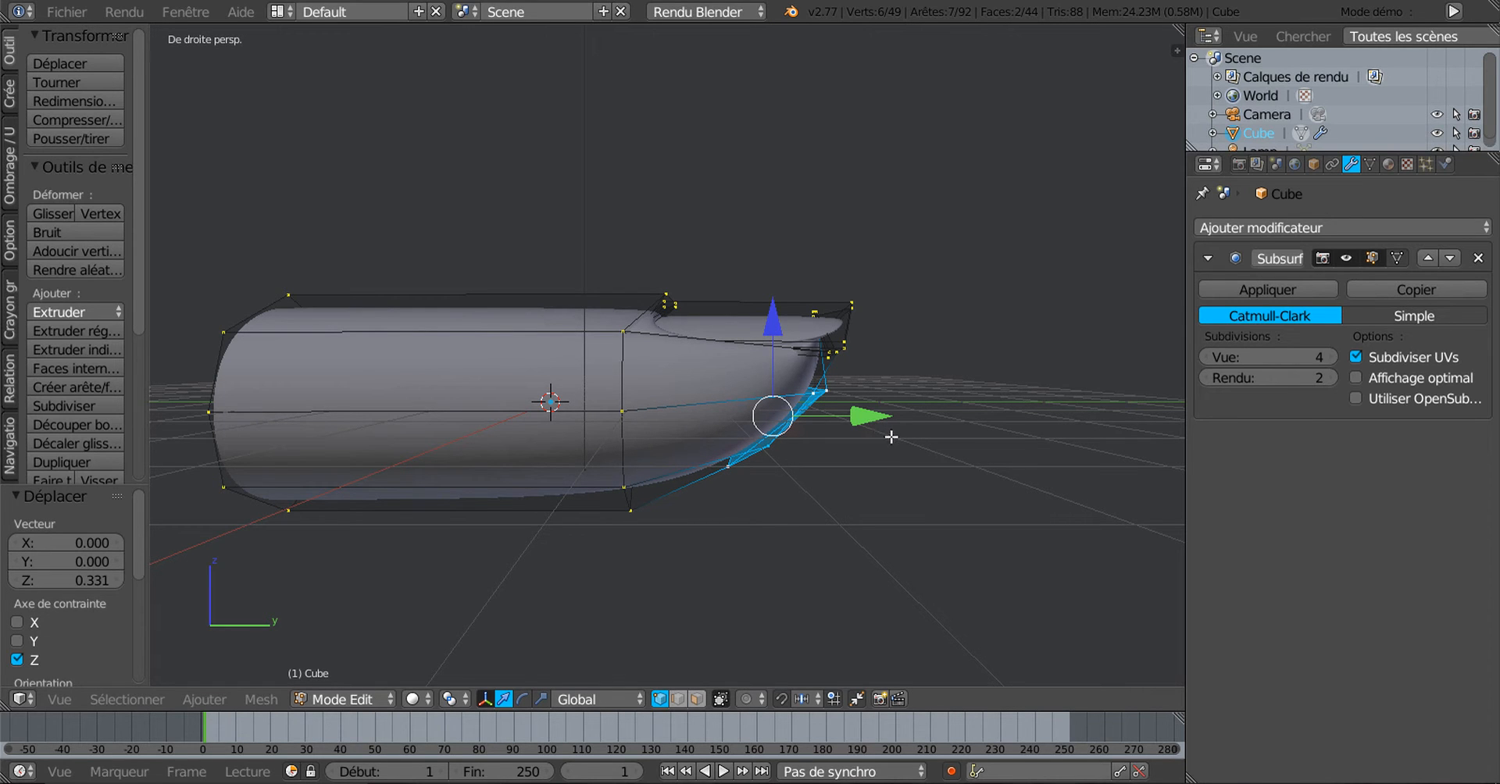
{"action": "middle_click_drag", "start_coordinate": [872, 507], "coordinate": [693, 520]}
{"action": "key", "text": "Tab"}
{"action": "key", "text": "Tab"}
{"action": "middle_click_drag", "start_coordinate": [655, 421], "coordinate": [680, 496]}
{"action": "key", "text": "Tab"}
{"action": "key", "text": "Tab"}
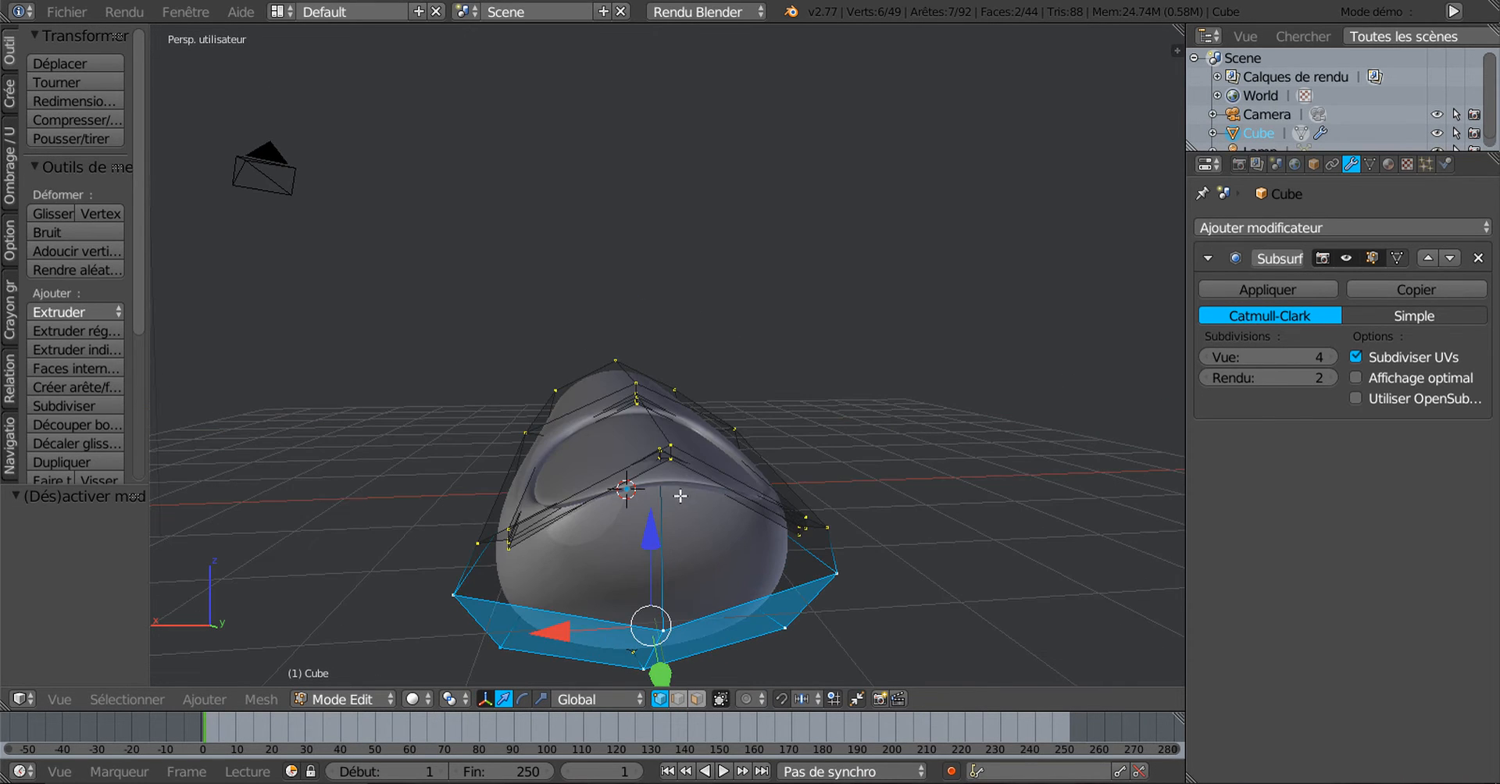
Select the vertical centre edge on the fingertip's front in edge mode and move it by -0.265 on Z
{"action": "middle_click_drag", "start_coordinate": [663, 551], "coordinate": [653, 608]}
{"action": "left_click", "coordinate": [678, 699]}
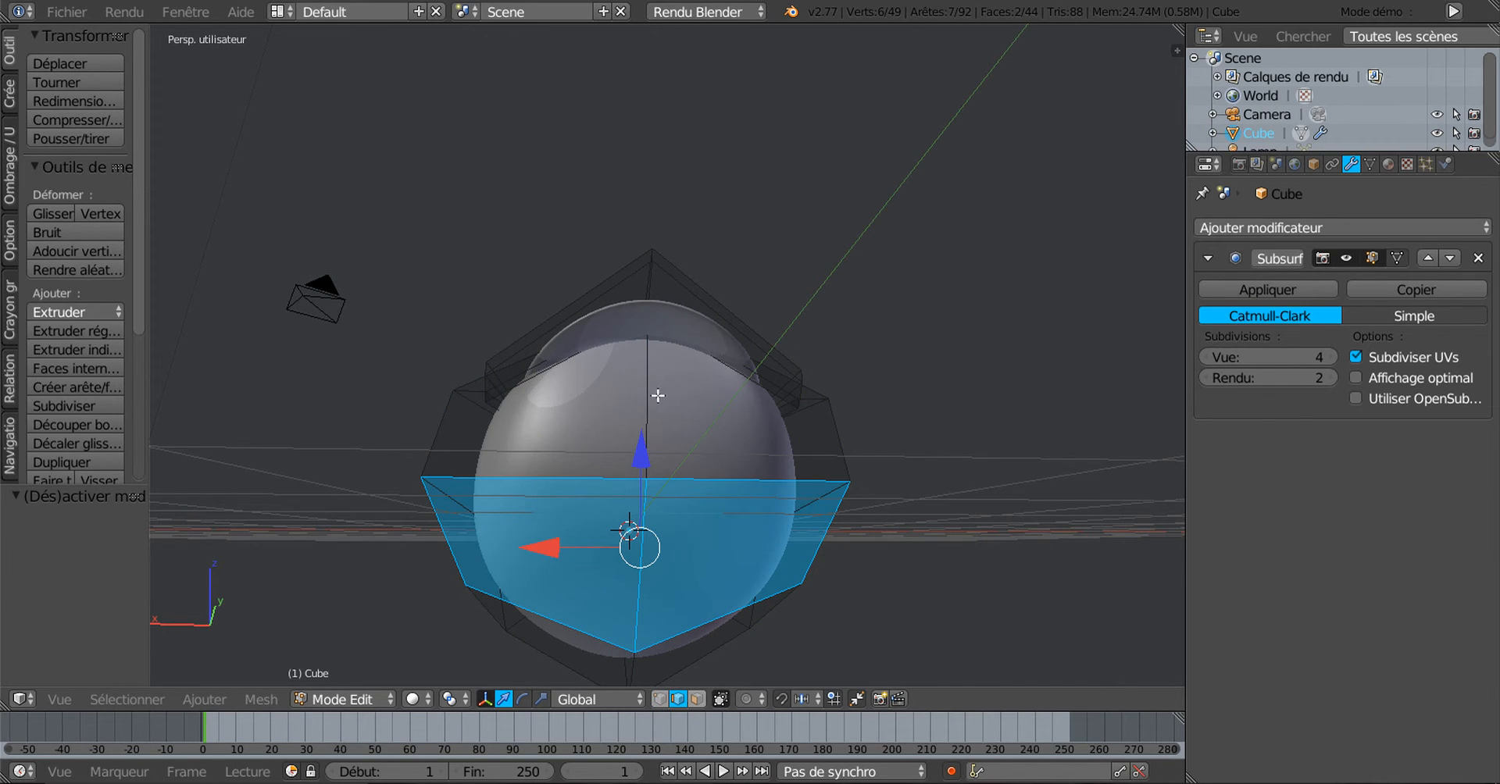
{"action": "right_click", "coordinate": [654, 398]}
{"action": "middle_click_drag", "start_coordinate": [654, 398], "coordinate": [777, 510]}
{"action": "mouse_move", "coordinate": [777, 448]}
{"action": "middle_mouse_down"}
{"action": "mouse_move", "coordinate": [760, 459]}
{"action": "mouse_move", "coordinate": [758, 442]}
{"action": "middle_mouse_up"}
{"action": "left_click_drag", "start_coordinate": [757, 363], "coordinate": [757, 400]}
{"action": "scroll", "coordinate": [756, 459], "scroll_direction": "up", "scroll_amount": 1}
{"action": "middle_click_drag", "start_coordinate": [785, 454], "coordinate": [726, 469]}
In vertex mode, select the centre vertex just under the nail tip and pull it outward by 0.111 along Y
{"action": "left_click", "coordinate": [659, 698]}
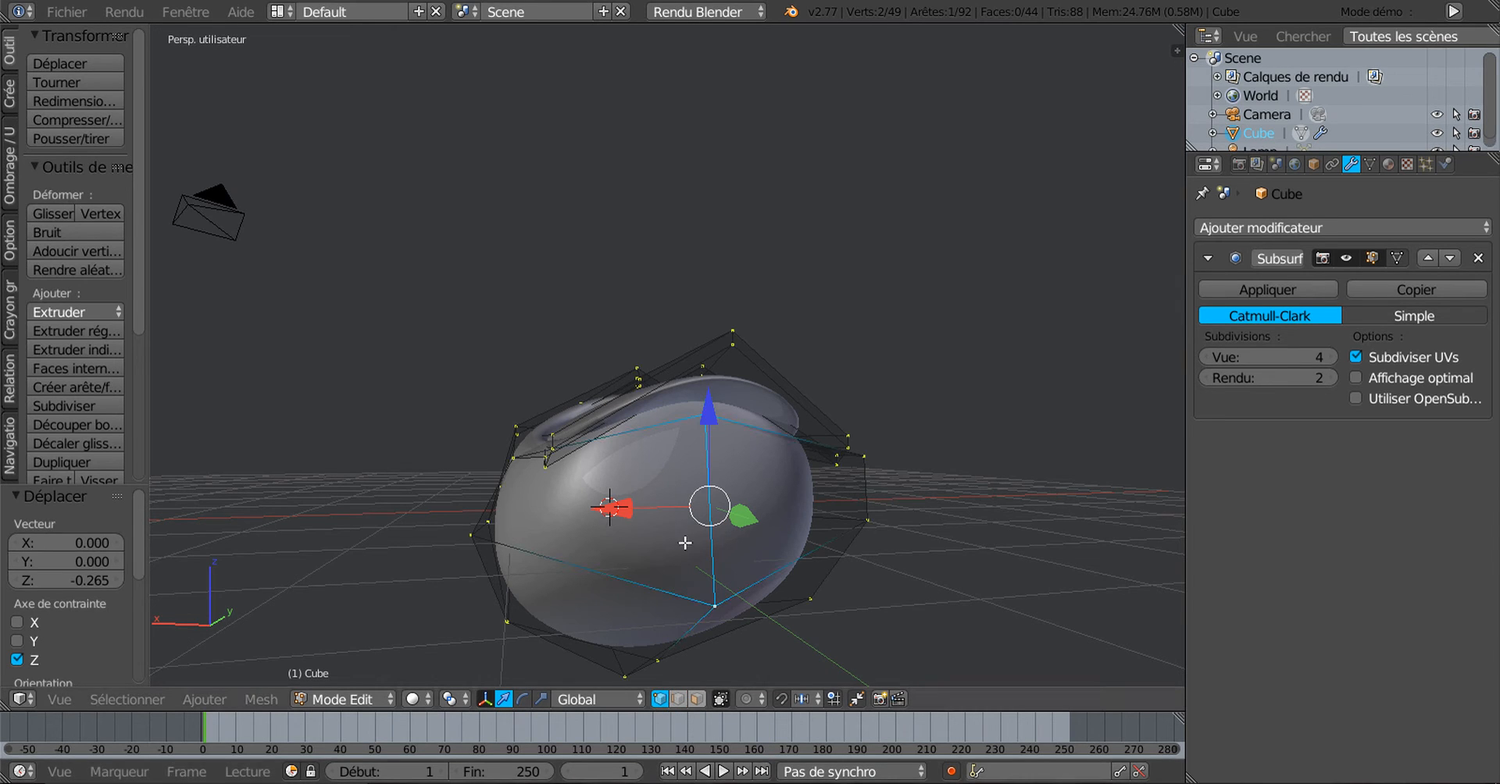
{"action": "middle_click_drag", "start_coordinate": [813, 485], "coordinate": [748, 505]}
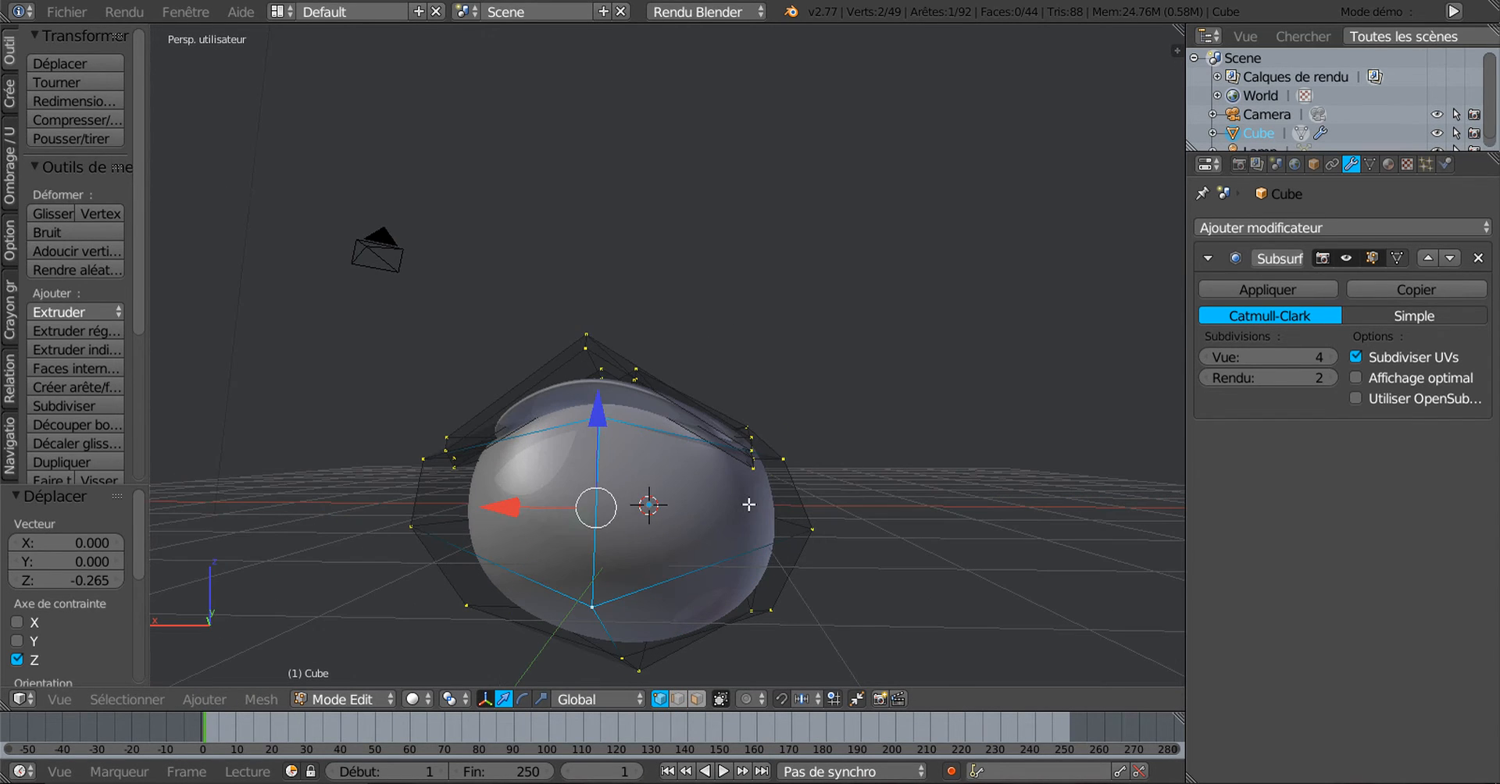
{"action": "right_click", "coordinate": [603, 432]}
{"action": "middle_click_drag", "start_coordinate": [603, 432], "coordinate": [735, 469]}
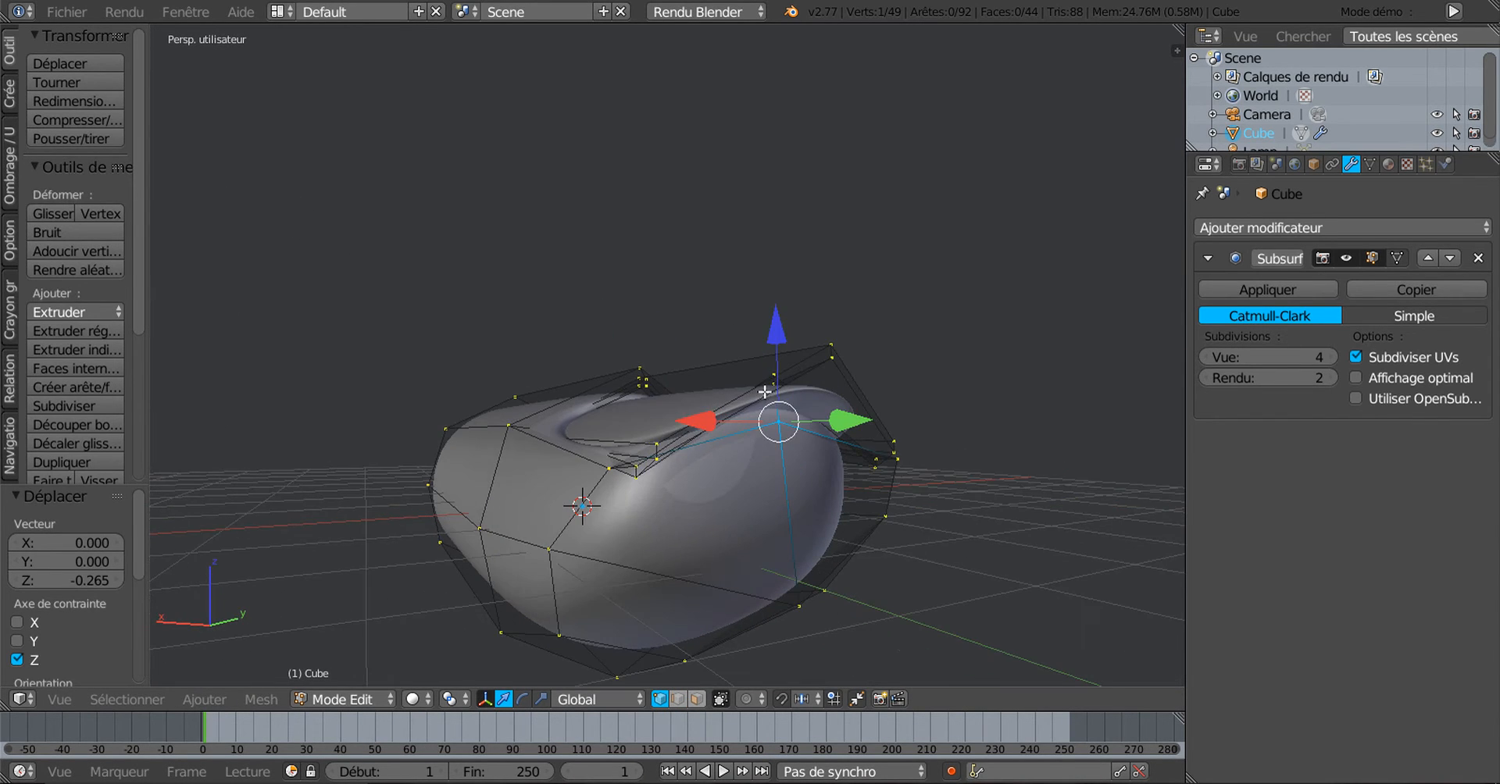
{"action": "middle_click_drag", "start_coordinate": [849, 484], "coordinate": [892, 480]}
{"action": "left_click_drag", "start_coordinate": [863, 399], "coordinate": [888, 404]}
{"action": "middle_click_drag", "start_coordinate": [870, 486], "coordinate": [814, 485]}
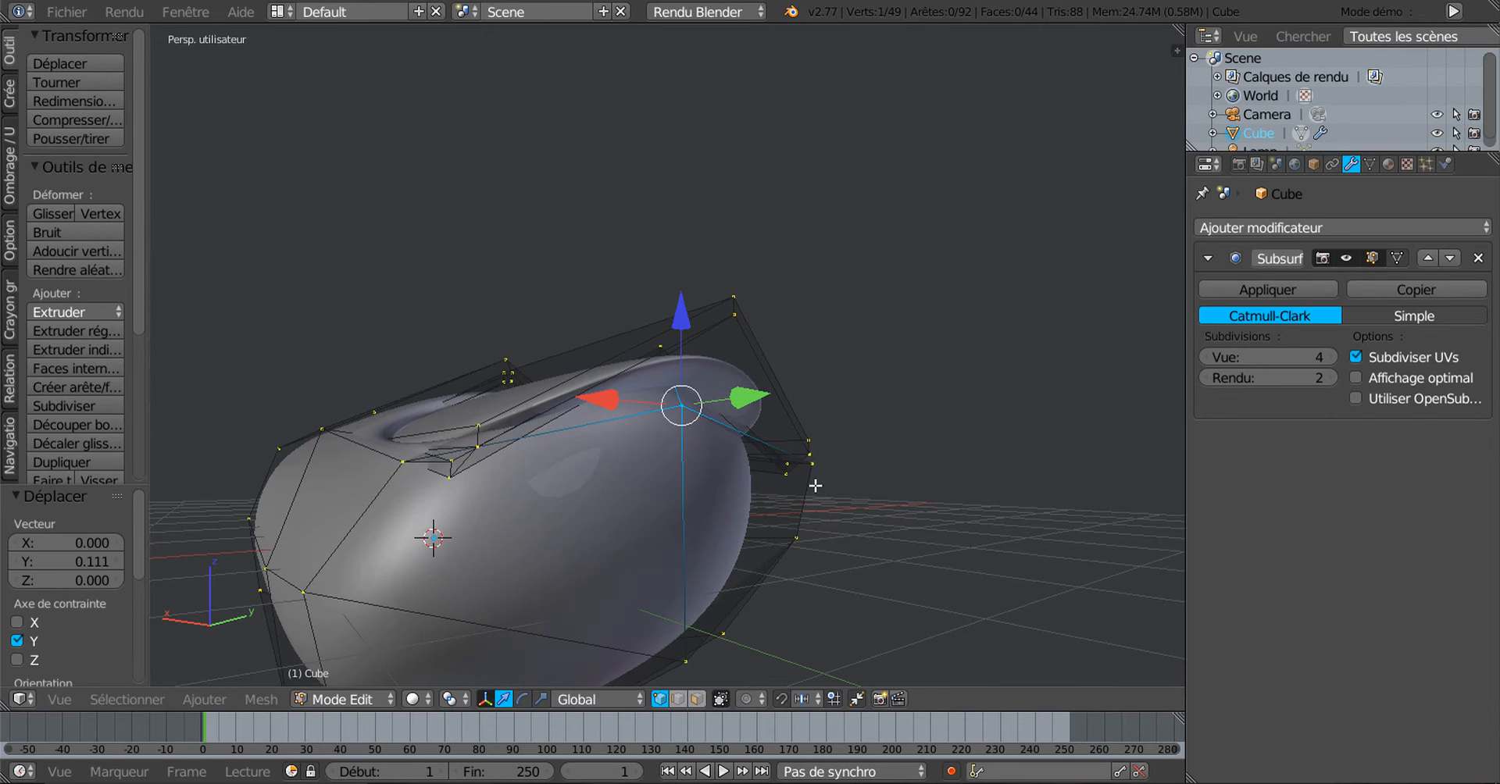
Examine the smoothed fingertip and the area under the nail from the front and side in Object Mode
{"action": "key", "text": "Tab"}
{"action": "scroll", "coordinate": [746, 478], "scroll_direction": "up", "scroll_amount": 3}
{"action": "scroll", "coordinate": [750, 484], "scroll_direction": "down", "scroll_amount": 3}
{"action": "key", "text": "Tab"}
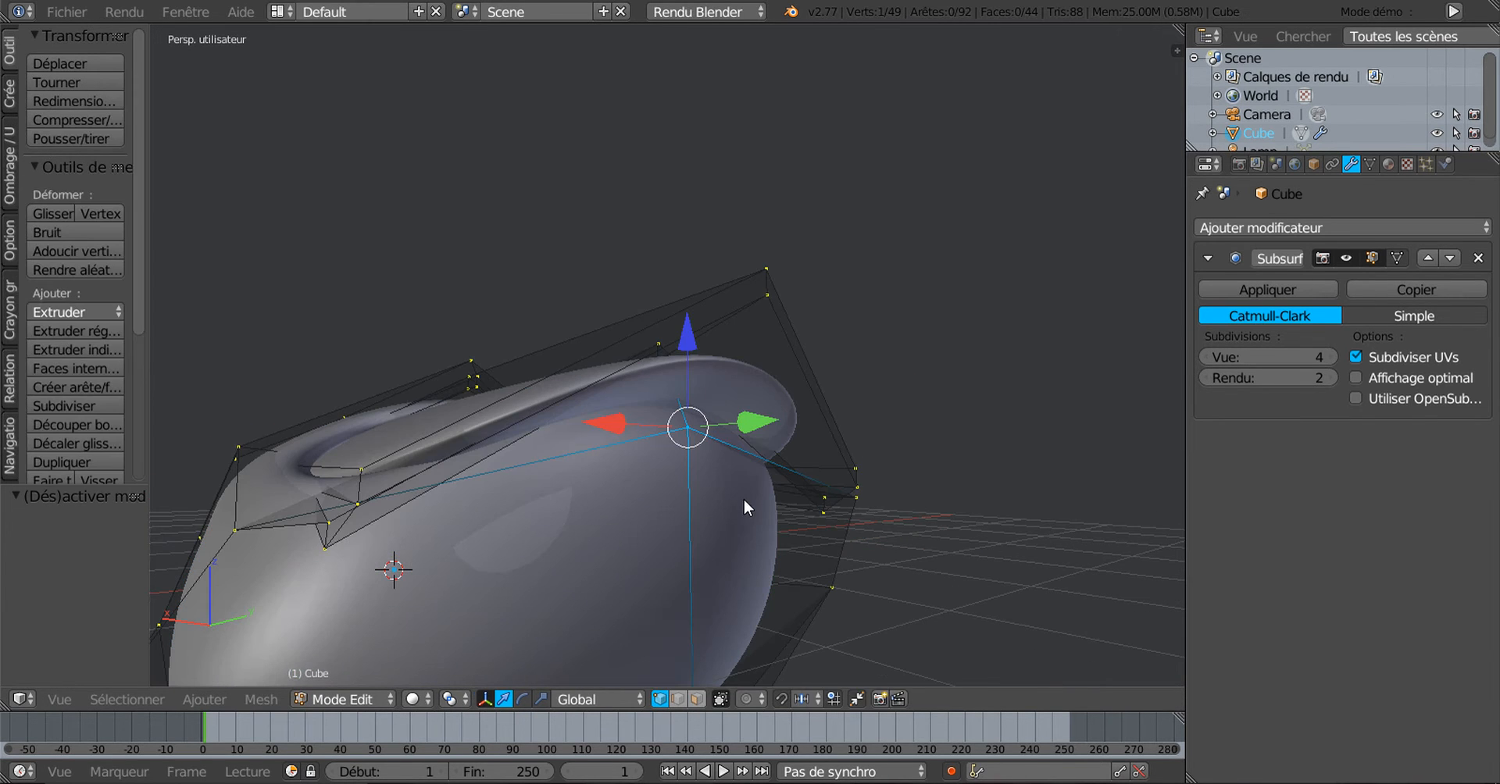
{"action": "key", "text": "Tab"}
{"action": "scroll", "coordinate": [677, 525], "scroll_direction": "down", "scroll_amount": 3}
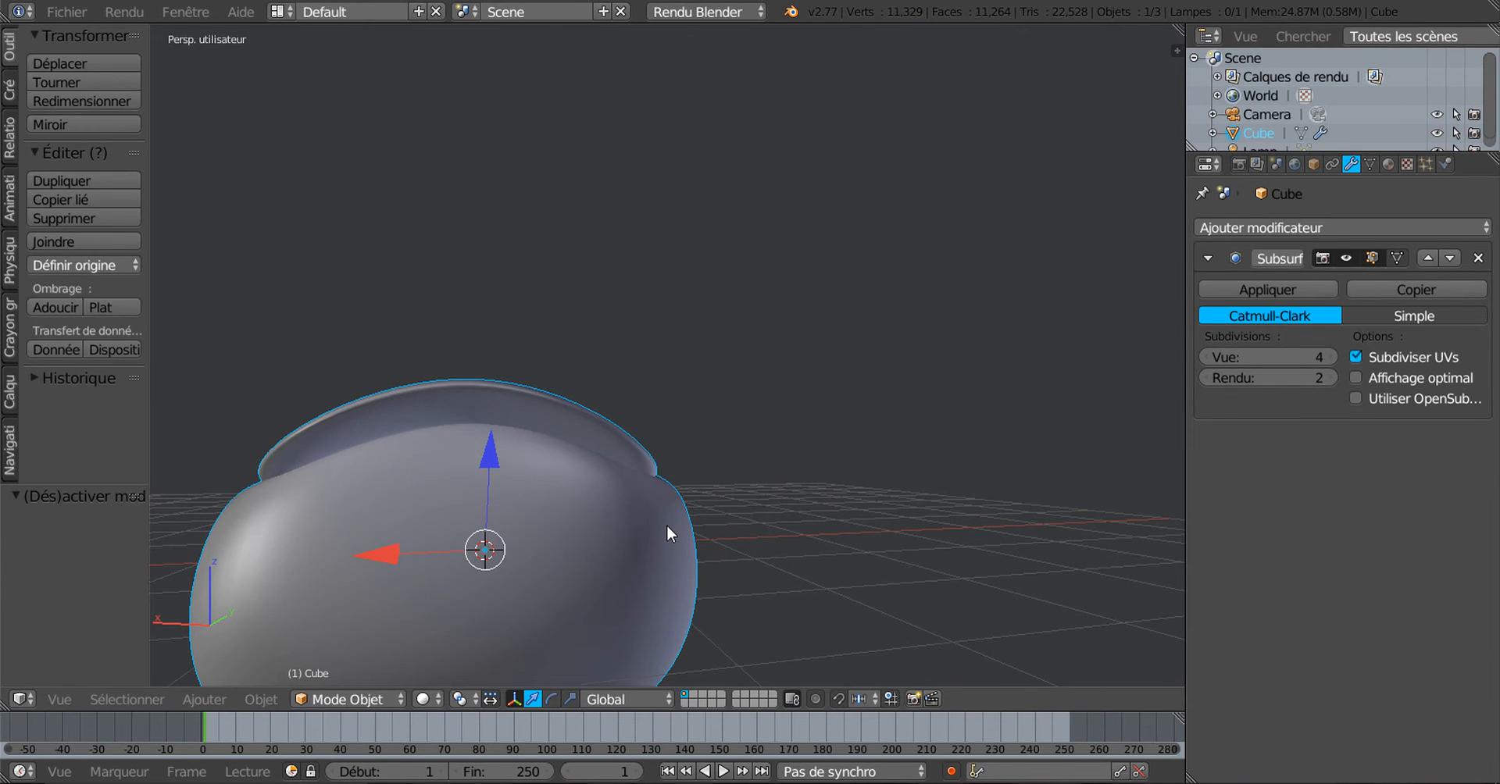
{"action": "scroll", "coordinate": [667, 522], "scroll_direction": "down", "scroll_amount": 4}
{"action": "middle_click_drag", "start_coordinate": [667, 520], "coordinate": [776, 495]}
{"action": "scroll", "coordinate": [775, 533], "scroll_direction": "up", "scroll_amount": 3}
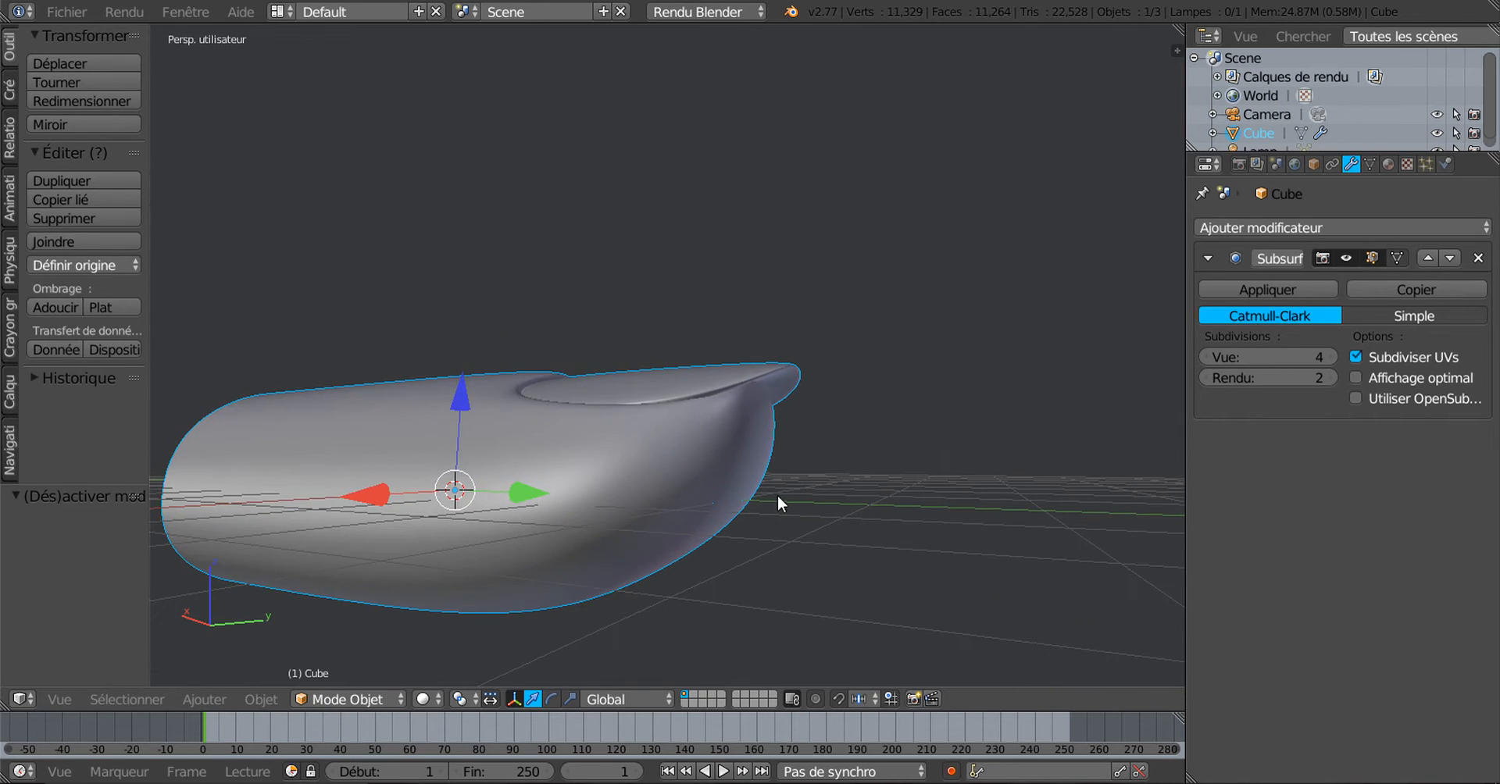
Pull the centre vertex under the nail tip outward by another 0.059 along Y and lower it slightly on Z
{"action": "key", "text": "Tab"}
{"action": "left_click_drag", "start_coordinate": [871, 388], "coordinate": [880, 387]}
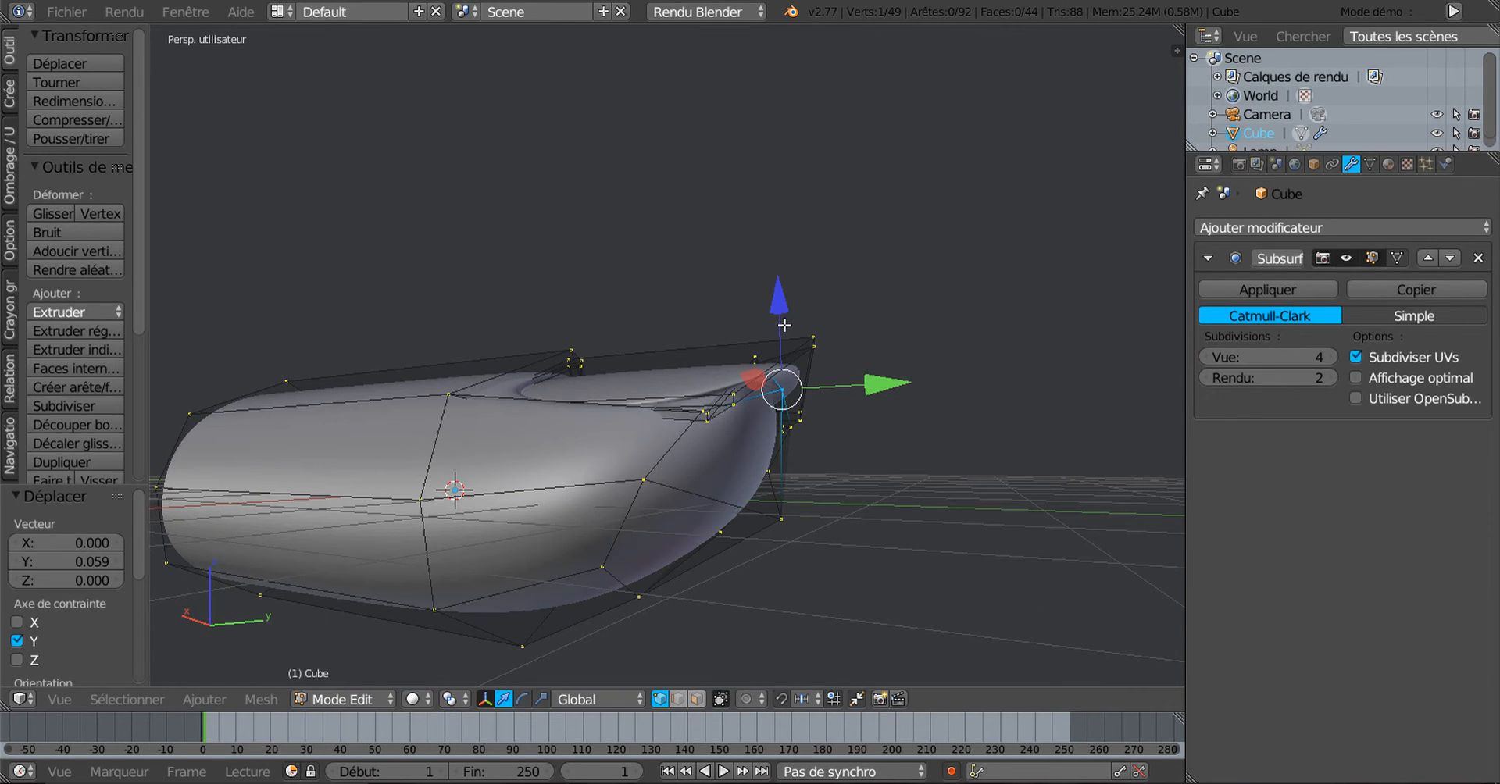
{"action": "left_click_drag", "start_coordinate": [783, 325], "coordinate": [785, 344]}
{"action": "middle_click_drag", "start_coordinate": [785, 344], "coordinate": [707, 518]}
{"action": "key", "text": "Tab"}
{"action": "key", "text": "Tab"}
{"action": "scroll", "coordinate": [786, 613], "scroll_direction": "down", "scroll_amount": 4}
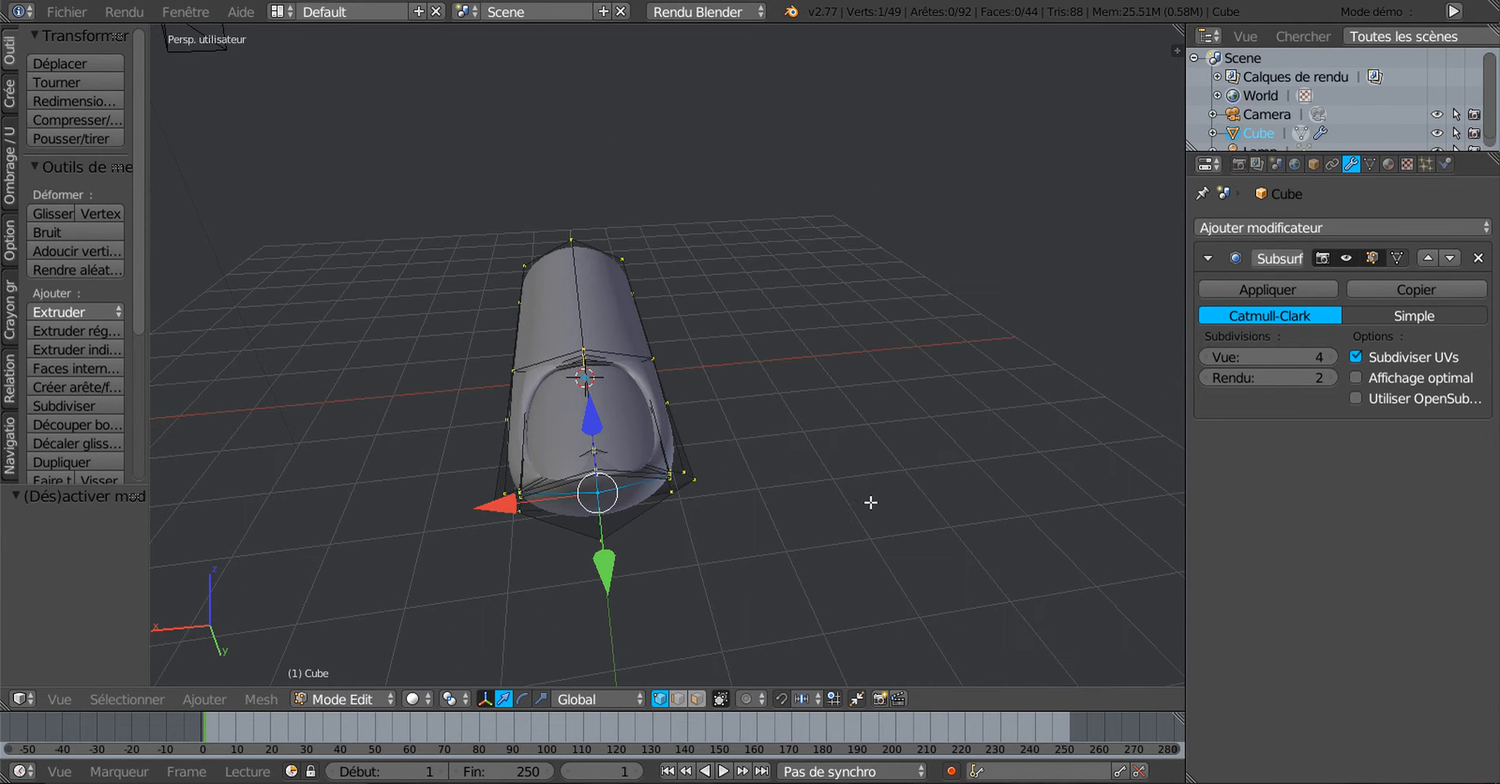
From the top view in wireframe, select all vertices of the fingertip's front end, and return to solid shading
{"action": "key", "text": "KP_7"}
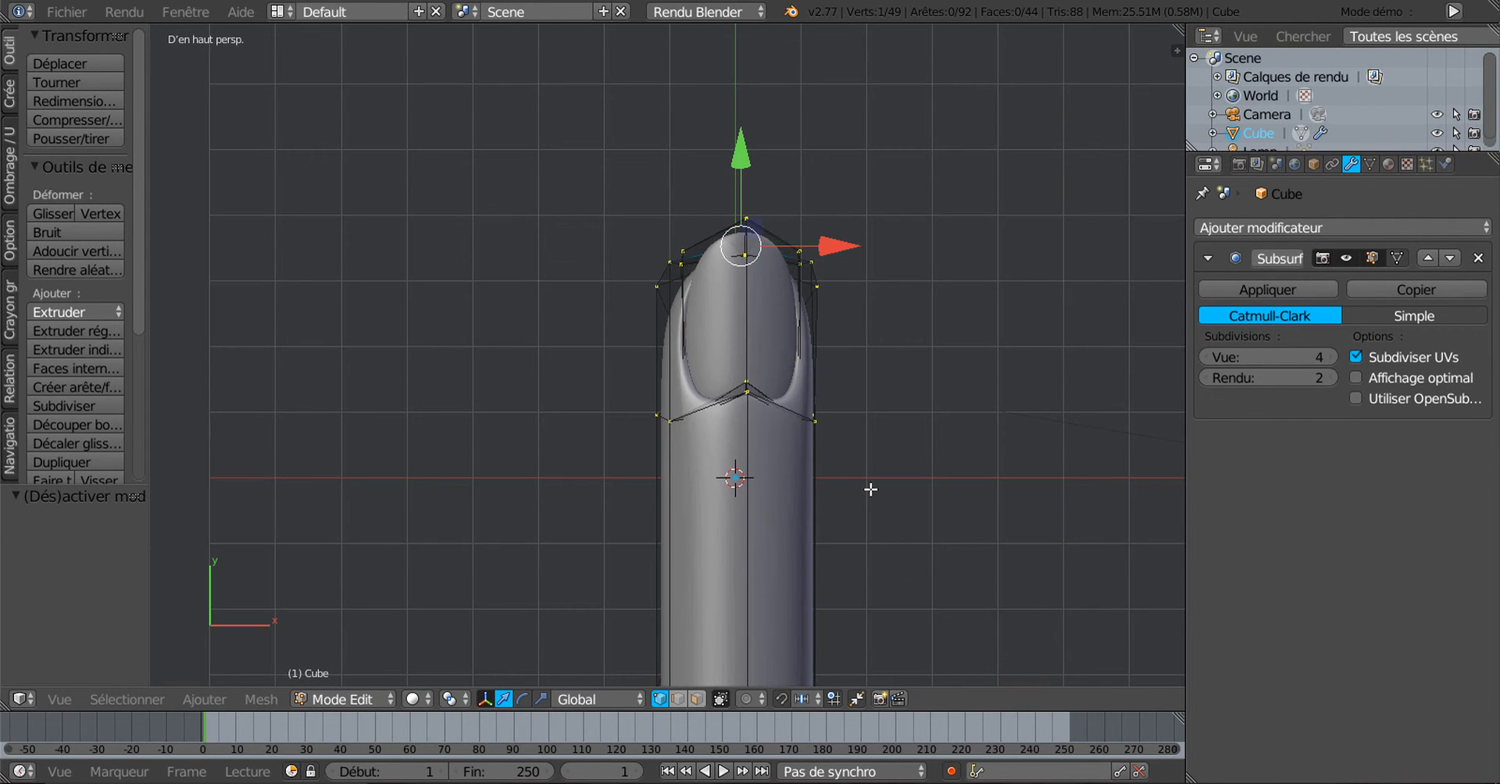
{"action": "middle_click_drag", "start_coordinate": [881, 428], "coordinate": [816, 502], "text": "shift"}
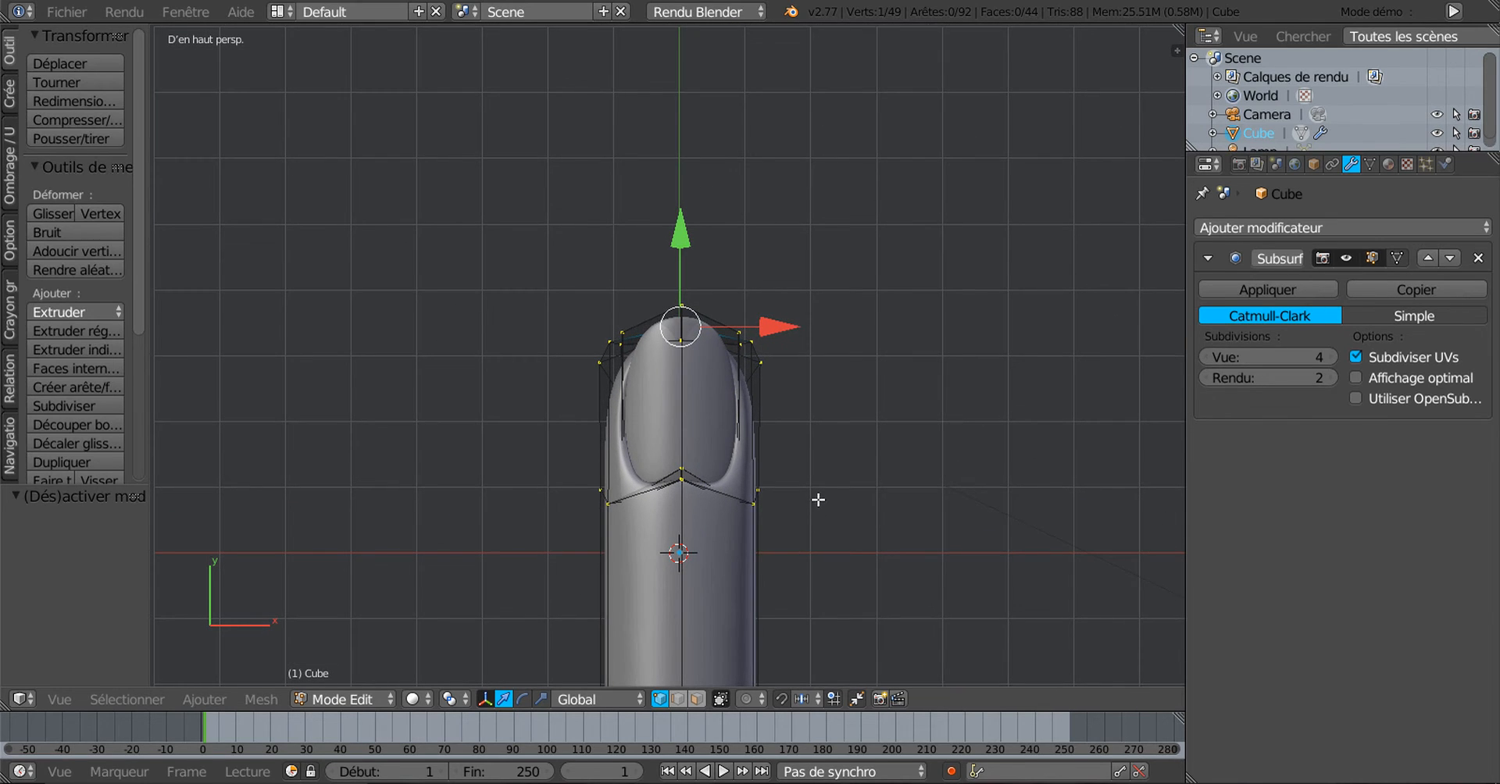
{"action": "key", "text": "z"}
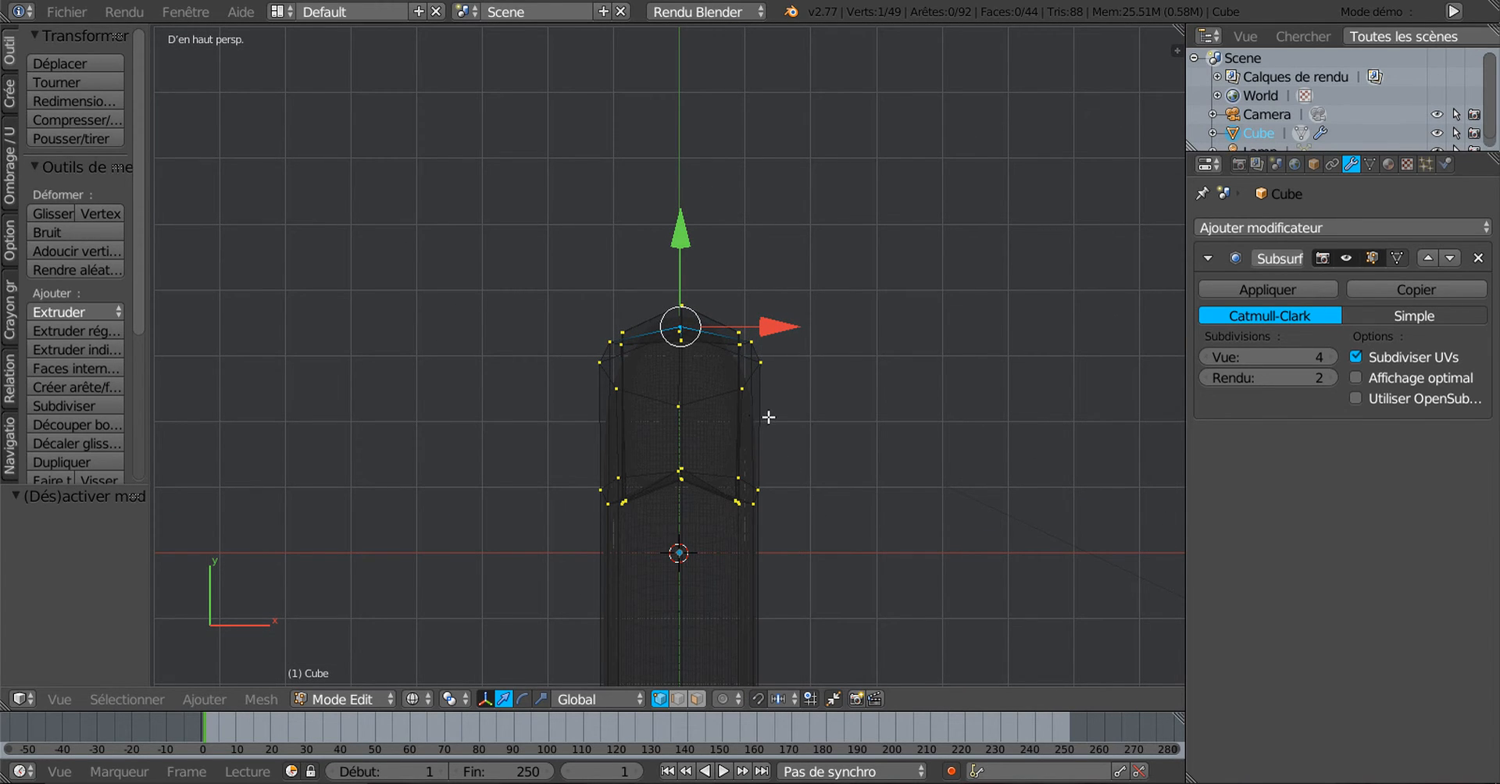
{"action": "key", "text": "a"}
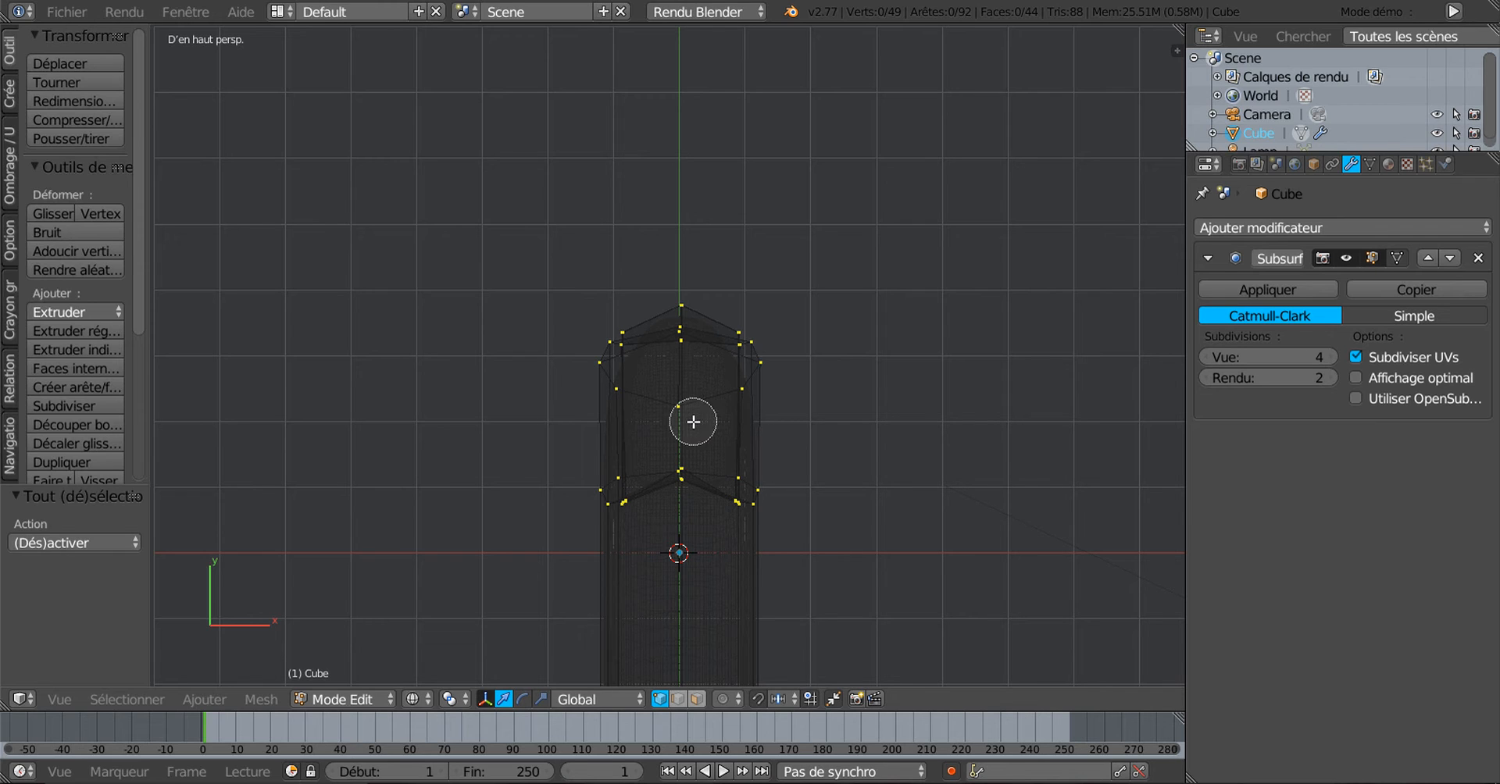
{"action": "mouse_move", "coordinate": [629, 323]}
{"action": "left_mouse_down"}
{"action": "mouse_move", "coordinate": [625, 396]}
{"action": "mouse_move", "coordinate": [687, 367]}
{"action": "mouse_move", "coordinate": [624, 320]}
{"action": "left_mouse_up"}
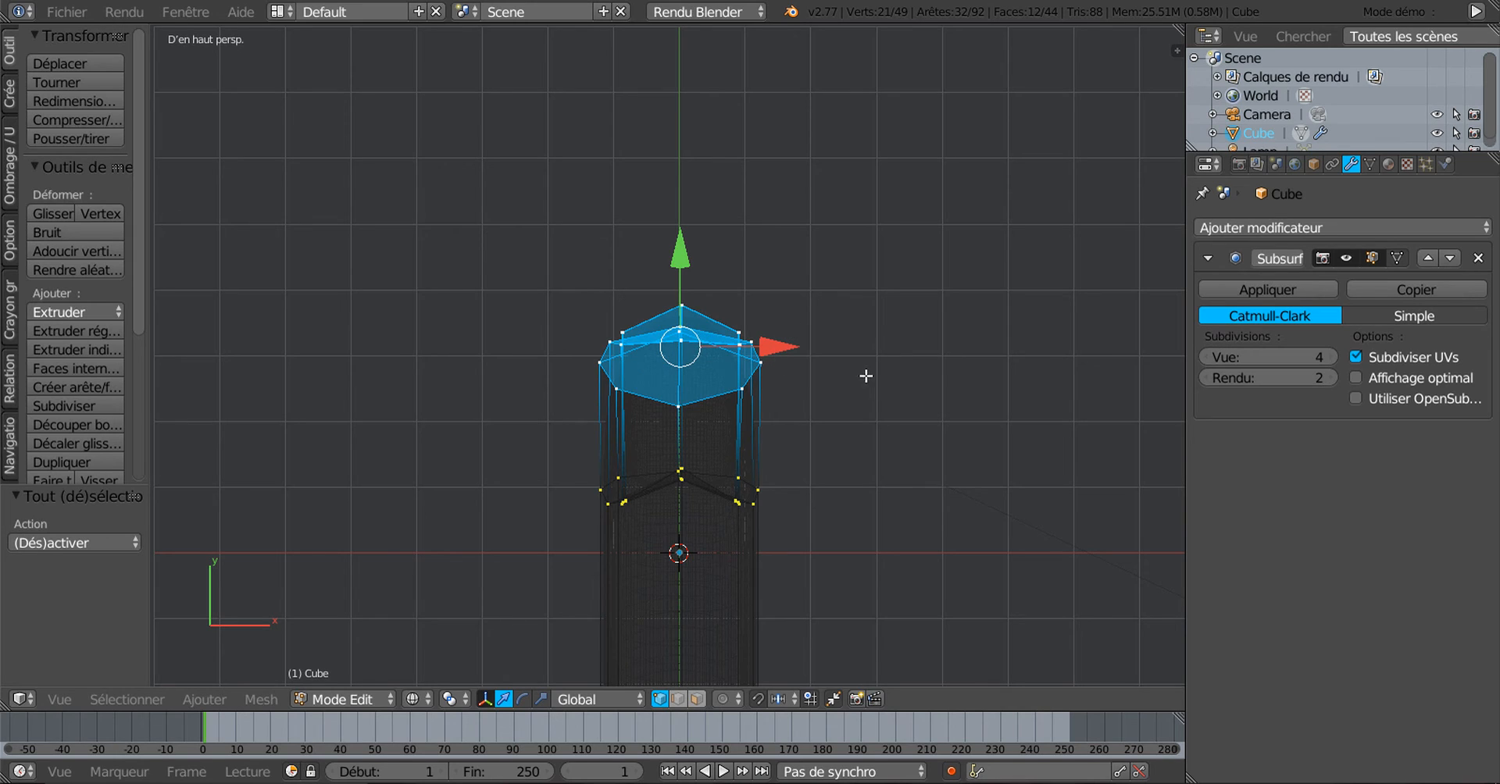
{"action": "key", "text": "z"}
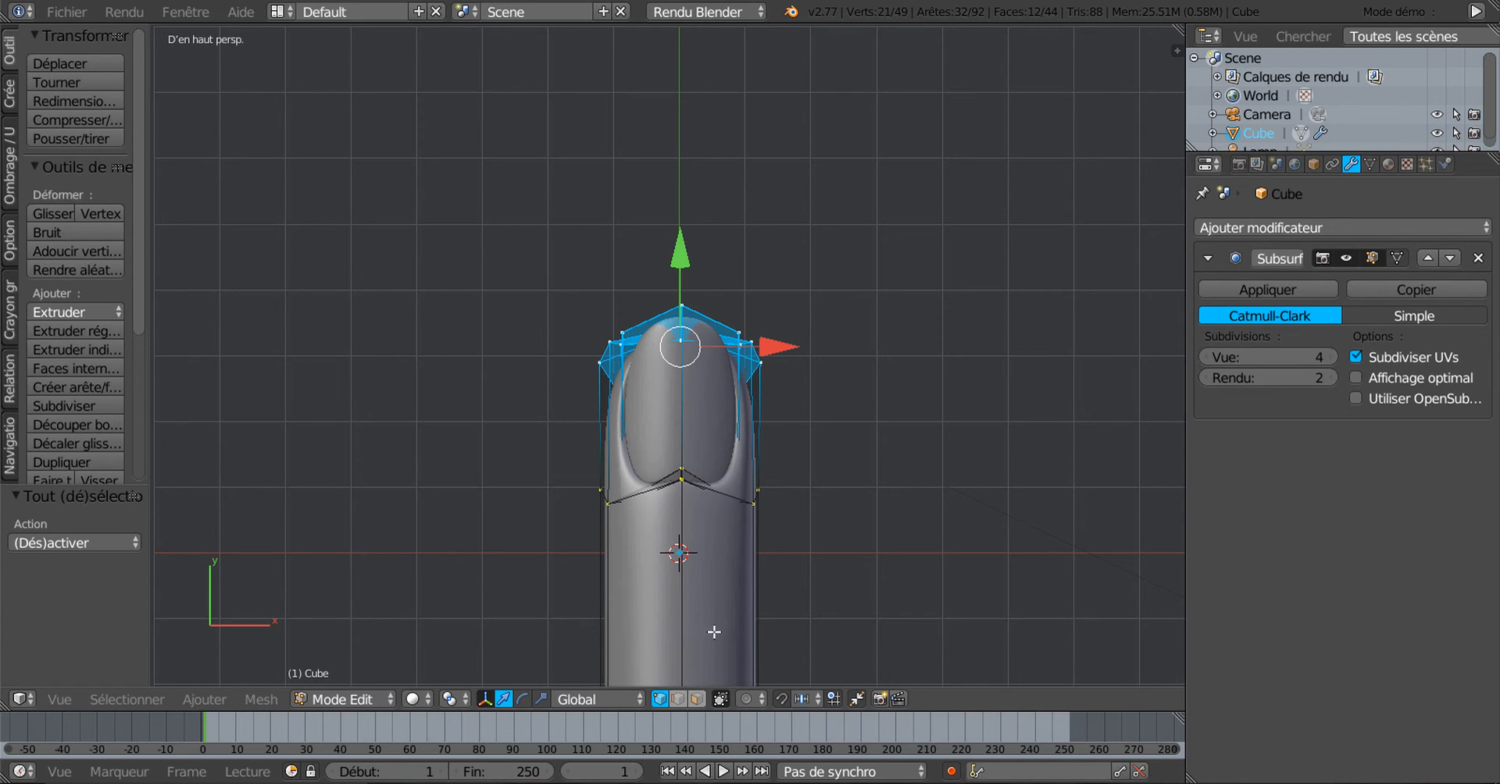
Try widening the selected fingertip vertices by scaling them 1.123 along X
{"action": "left_click", "coordinate": [541, 699]}
{"action": "left_click_drag", "start_coordinate": [780, 347], "coordinate": [789, 347]}
{"action": "scroll", "coordinate": [672, 482], "scroll_direction": "down", "scroll_amount": 2}
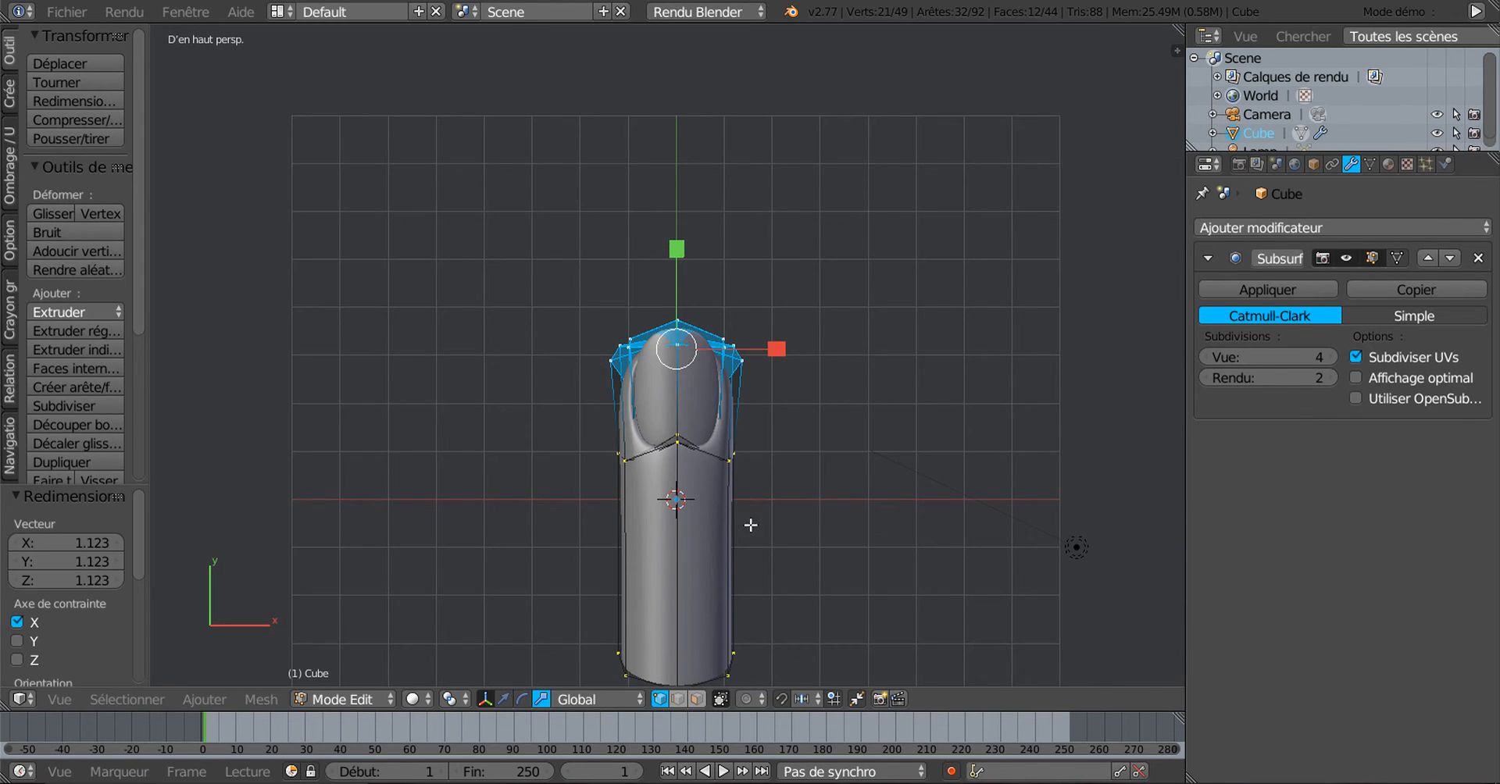
{"action": "scroll", "coordinate": [745, 424], "scroll_direction": "up", "scroll_amount": 3}
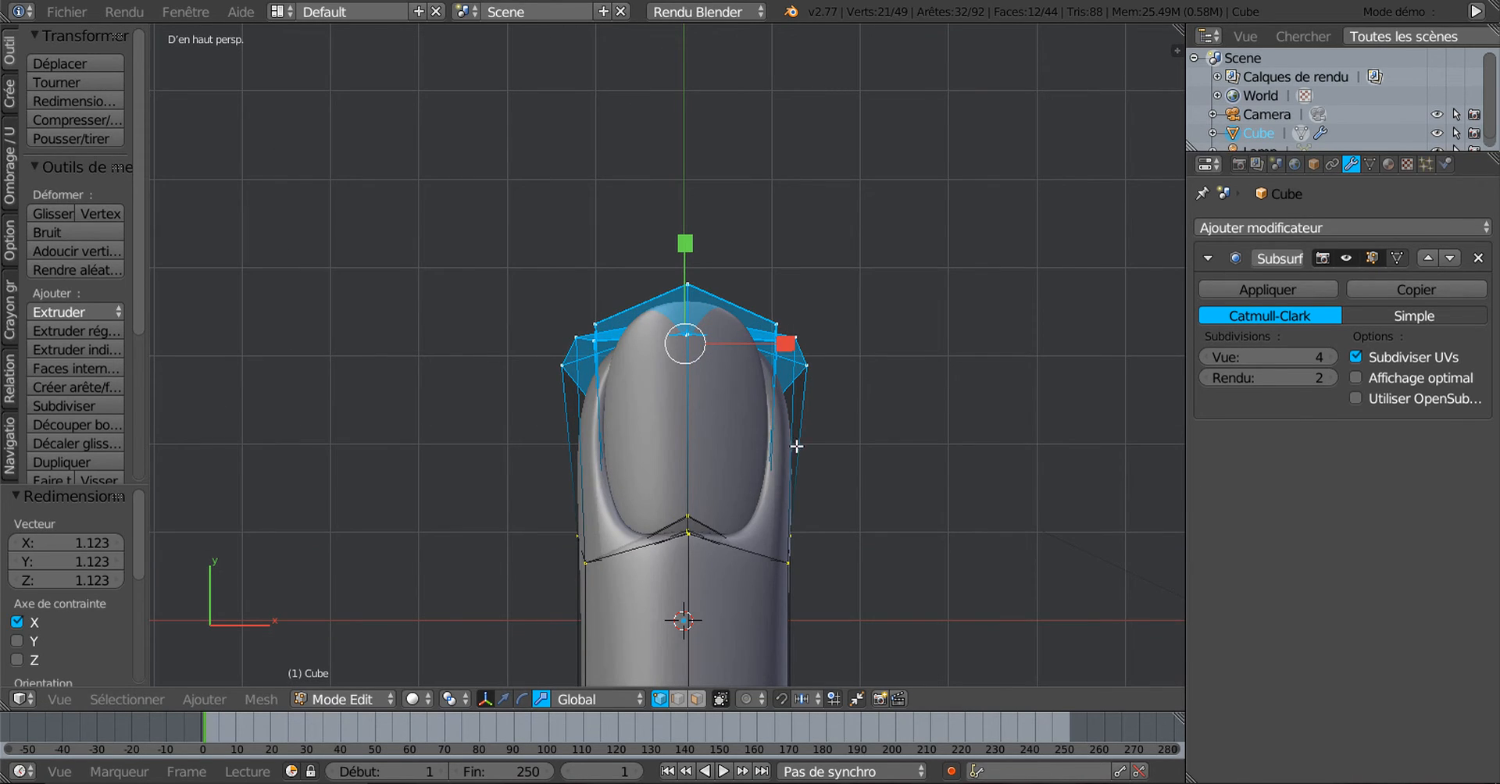
{"action": "key", "text": "ctrl+z"}
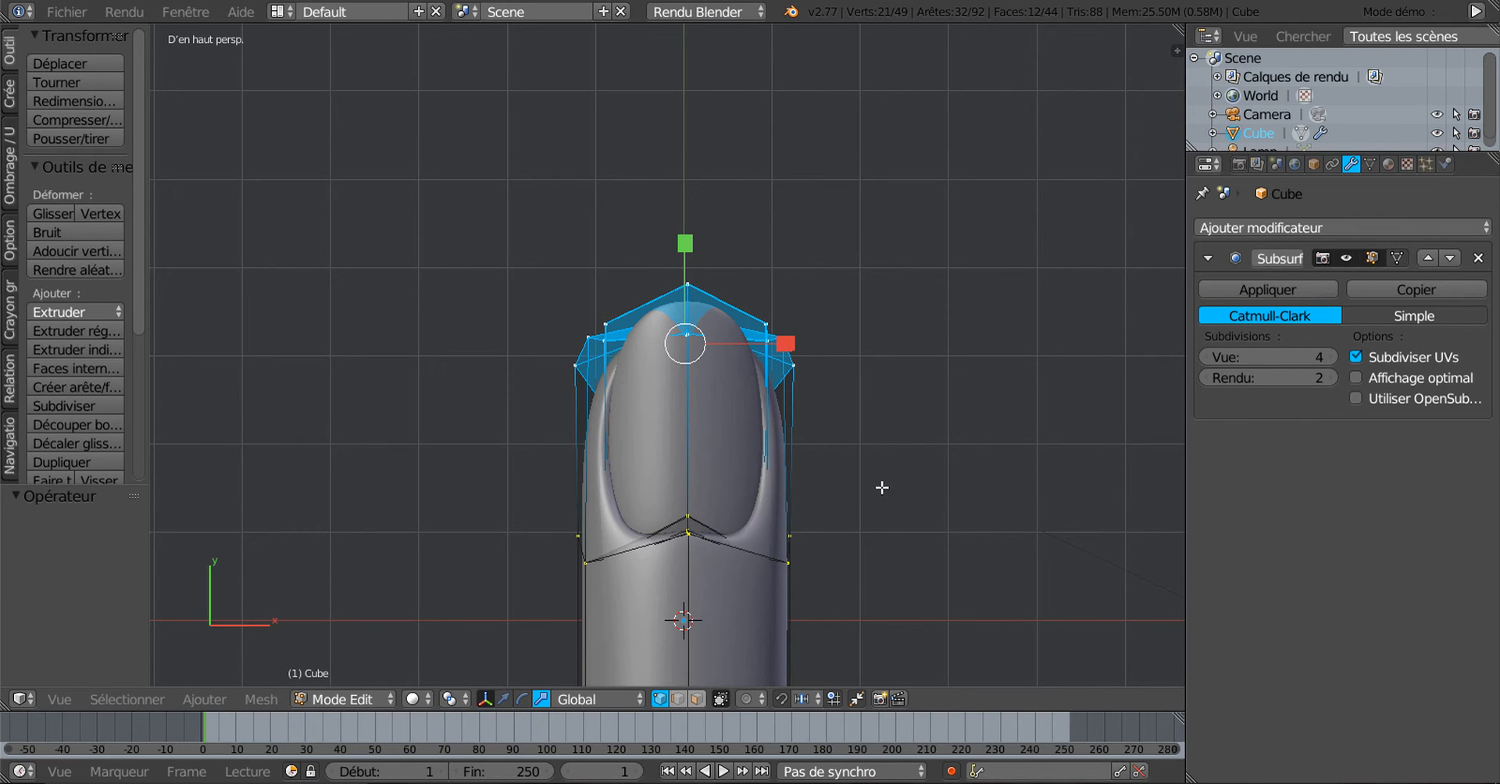
Scale the selected fingertip vertices down uniformly to taper the finger's end, and check the shape in Object Mode
{"action": "key", "text": "s"}
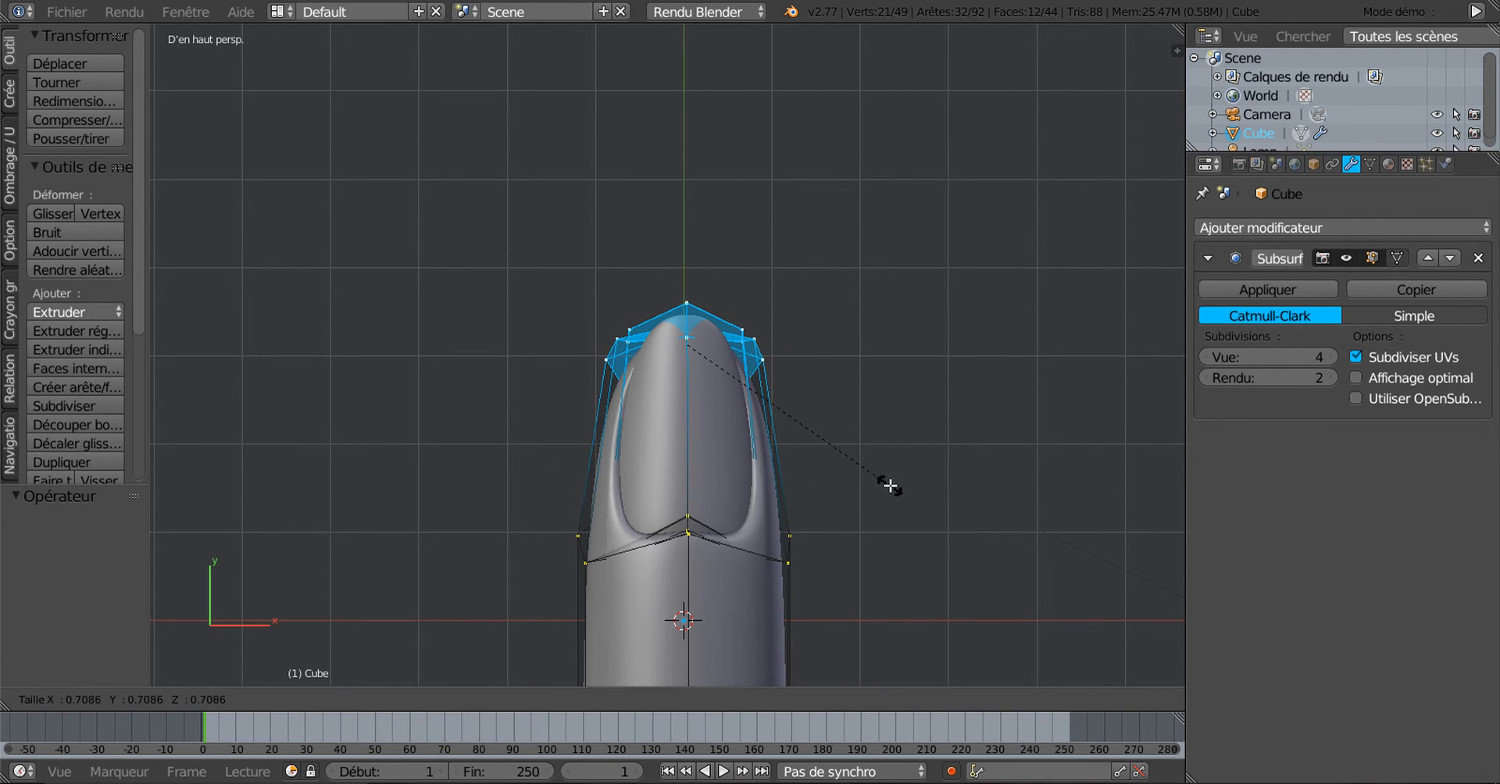
{"action": "left_click", "coordinate": [890, 486]}
{"action": "key", "text": "Tab"}
{"action": "middle_click_drag", "start_coordinate": [897, 495], "coordinate": [662, 305]}
{"action": "scroll", "coordinate": [735, 436], "scroll_direction": "down", "scroll_amount": 3}
{"action": "middle_click_drag", "start_coordinate": [669, 473], "coordinate": [740, 532]}
{"action": "key", "text": "Tab"}
{"action": "scroll", "coordinate": [683, 494], "scroll_direction": "up", "scroll_amount": 3}
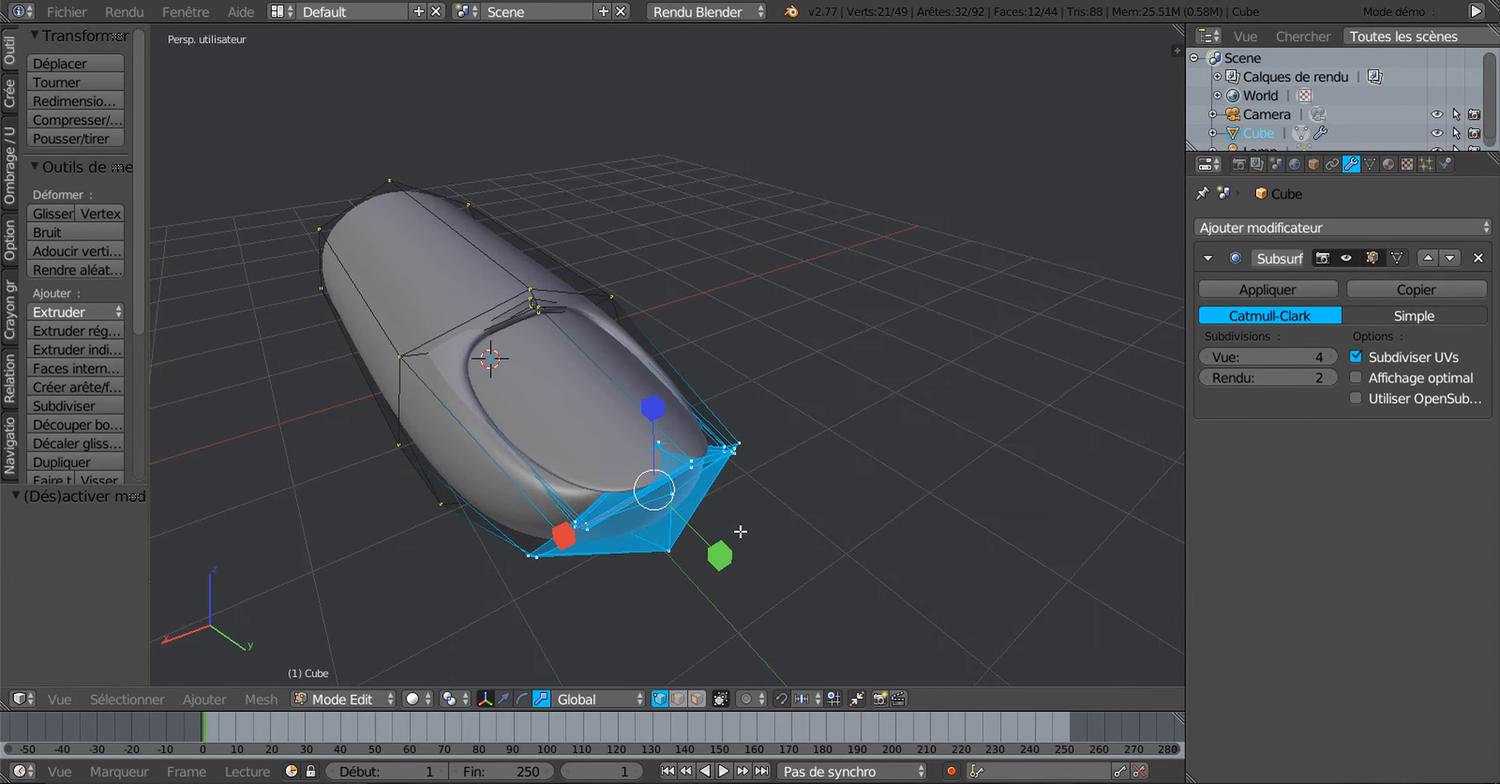
Select the centre edge at the nail's front tip and pull it outward along Y to lengthen the nail
{"action": "right_click", "coordinate": [694, 465]}
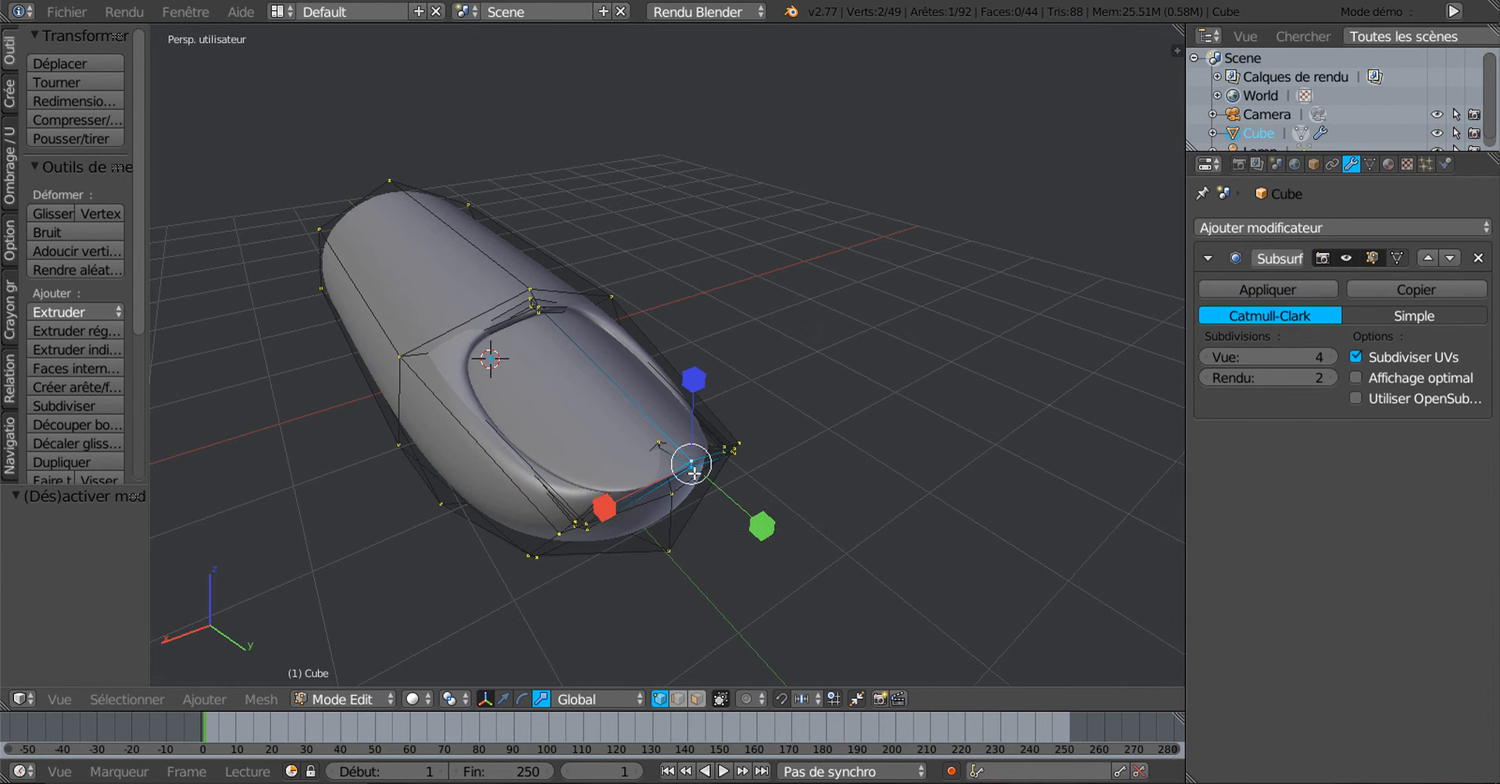
{"action": "key", "text": "g"}
{"action": "key", "text": "y"}
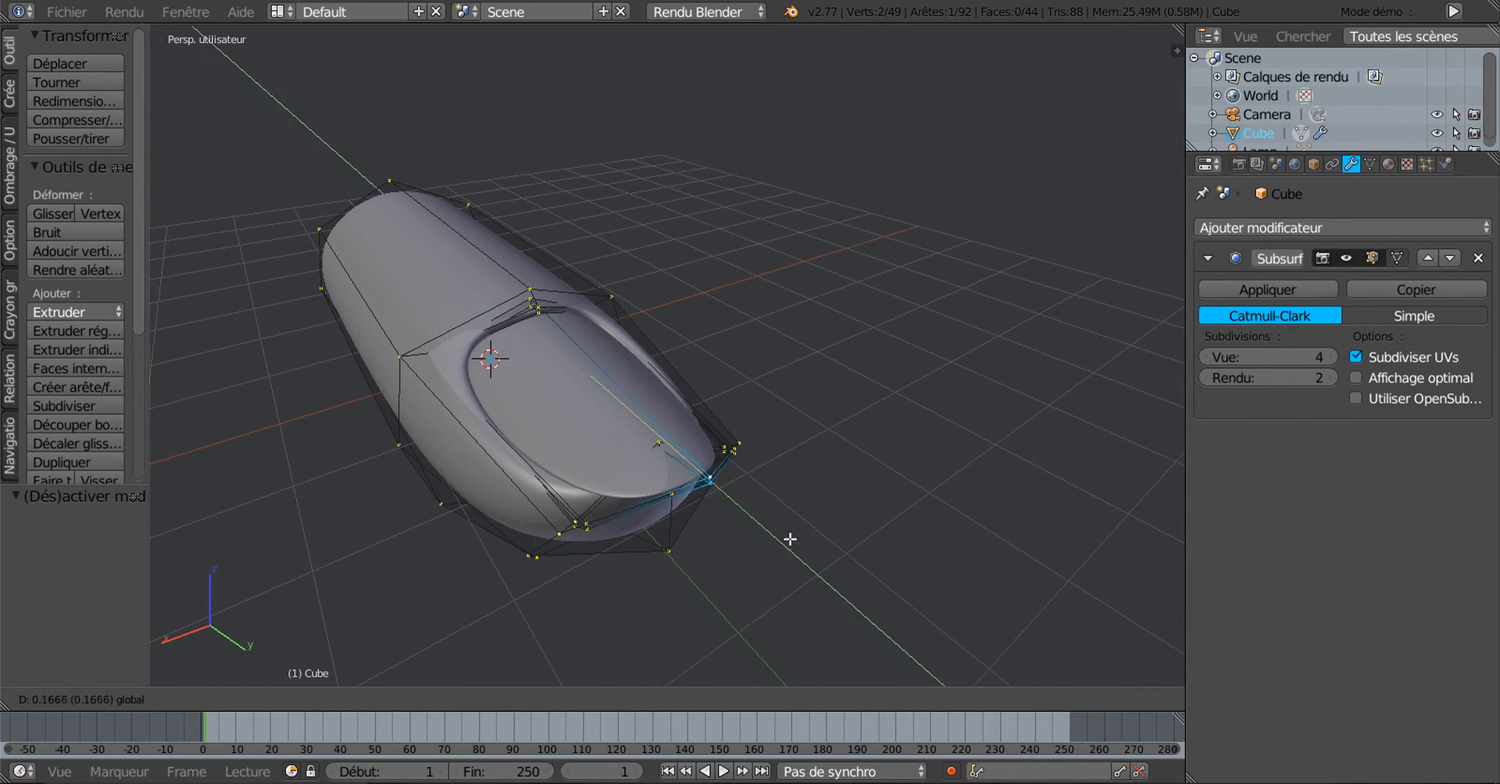
{"action": "left_click", "coordinate": [855, 587]}
Examine the lengthened nail tip from above, the front and the side
{"action": "scroll", "coordinate": [855, 587], "scroll_direction": "up", "scroll_amount": 3}
{"action": "middle_click_drag", "start_coordinate": [855, 588], "coordinate": [784, 482]}
{"action": "key", "text": "Tab"}
{"action": "key", "text": "Tab"}
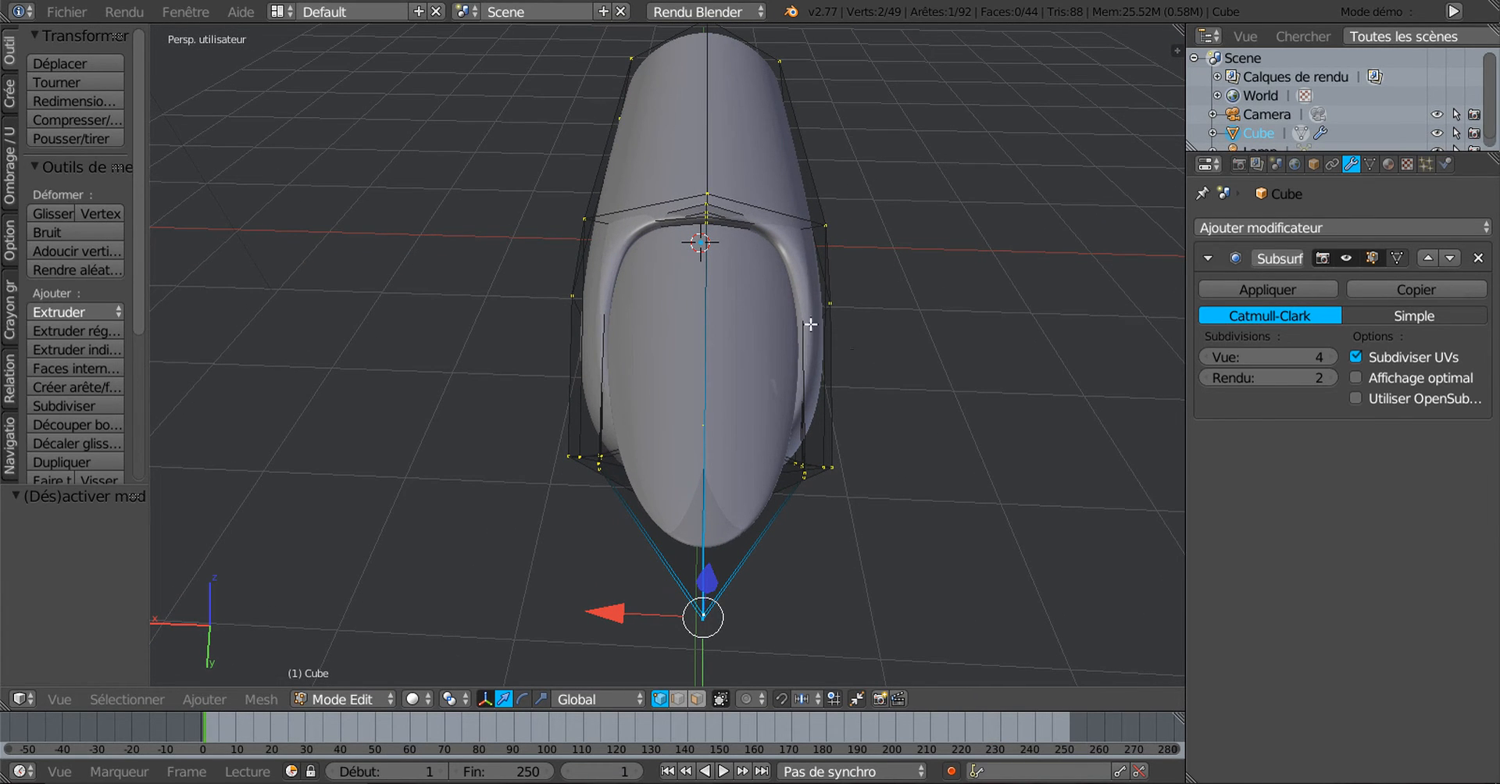
{"action": "middle_click_drag", "start_coordinate": [858, 446], "coordinate": [798, 446]}
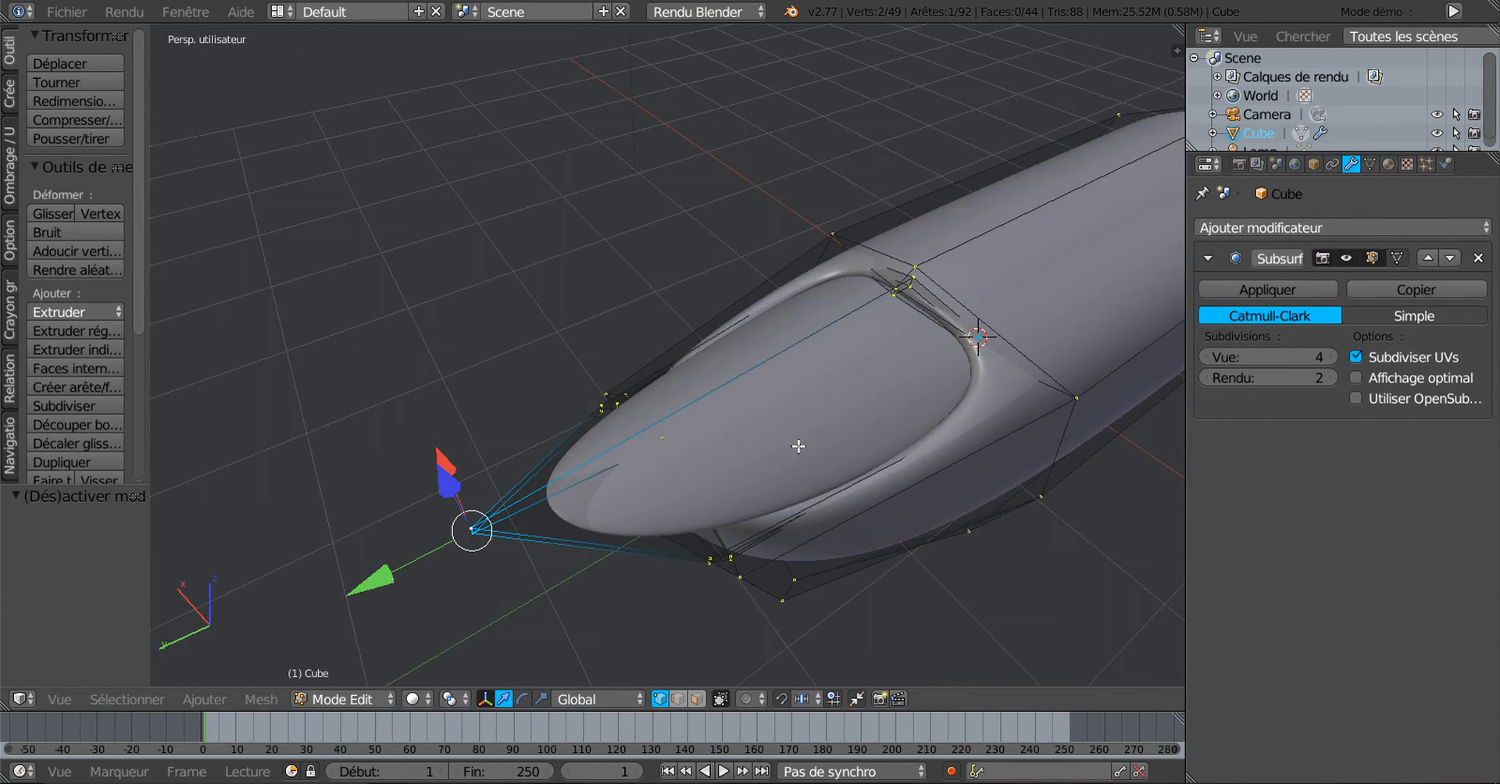
{"action": "middle_click_drag", "start_coordinate": [725, 504], "coordinate": [720, 498]}
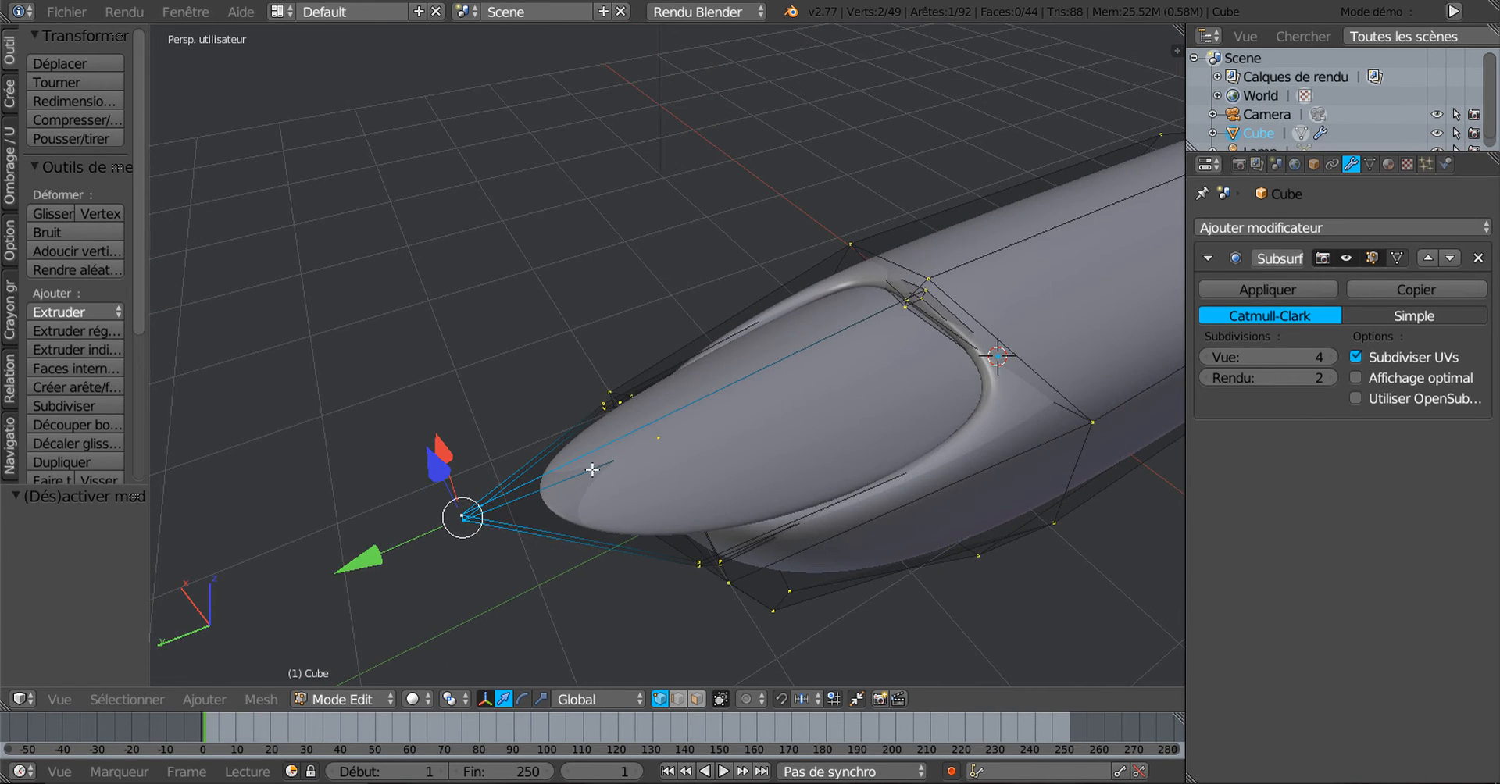
{"action": "middle_click_drag", "start_coordinate": [592, 470], "coordinate": [724, 501]}
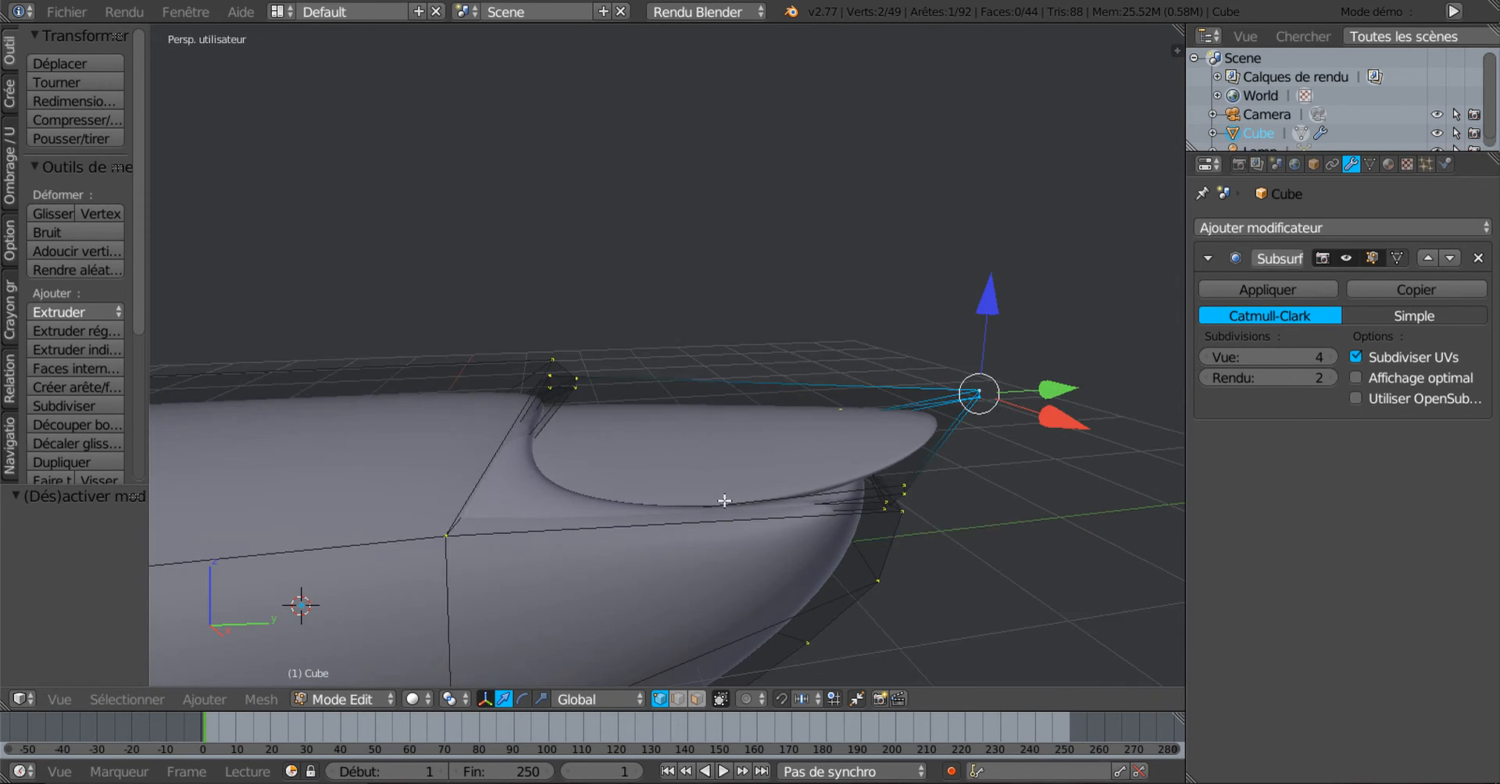
{"action": "scroll", "coordinate": [562, 435], "scroll_direction": "up", "scroll_amount": 1}
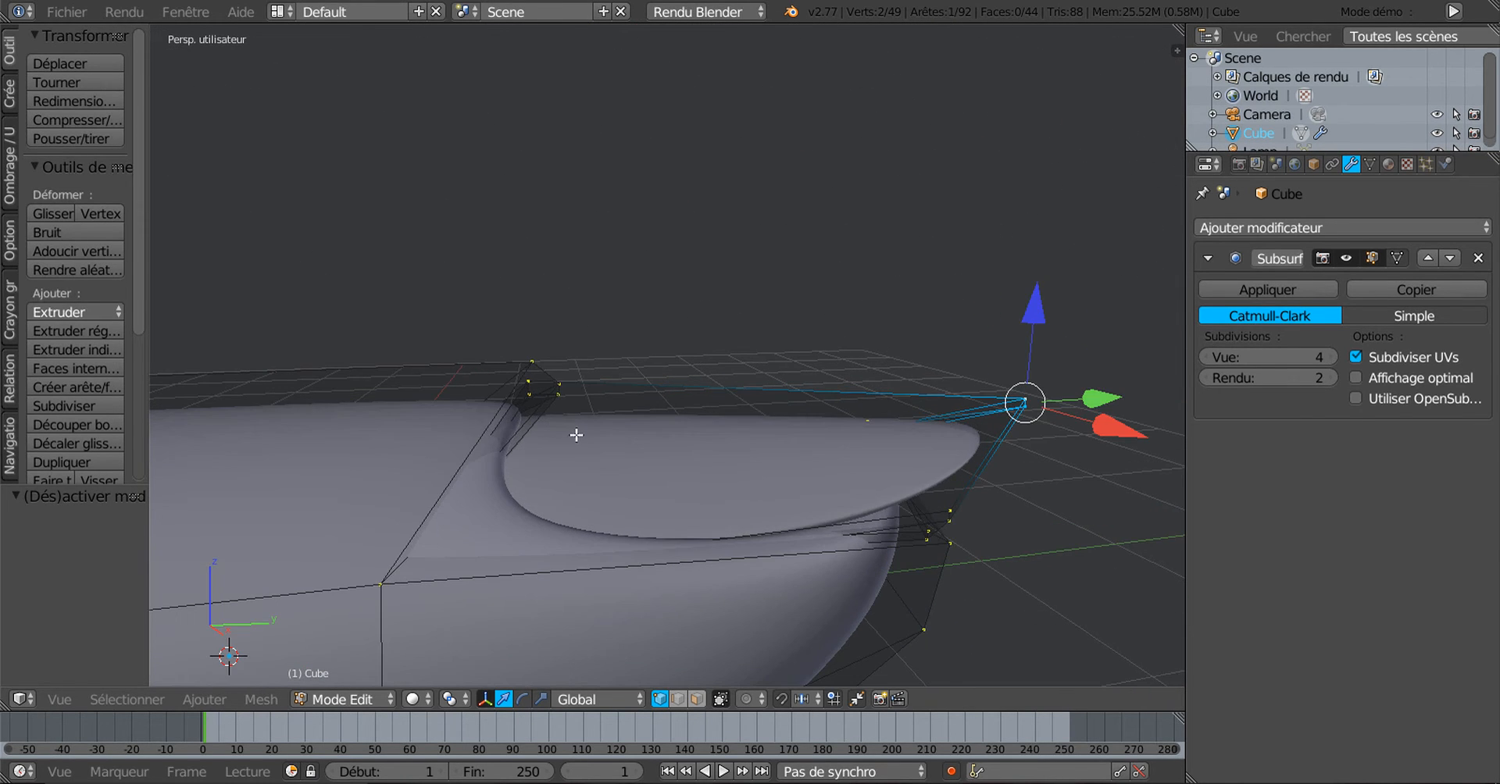
Lower the Subsurf viewport subdivisions to 0 and select the centre vertex of the finger just behind the nail's base
{"action": "left_click", "coordinate": [1206, 354]}
{"action": "left_click", "coordinate": [1206, 355]}
{"action": "left_click", "coordinate": [1206, 354]}
{"action": "middle_click_drag", "start_coordinate": [907, 420], "coordinate": [703, 515]}
{"action": "left_click", "coordinate": [1207, 356]}
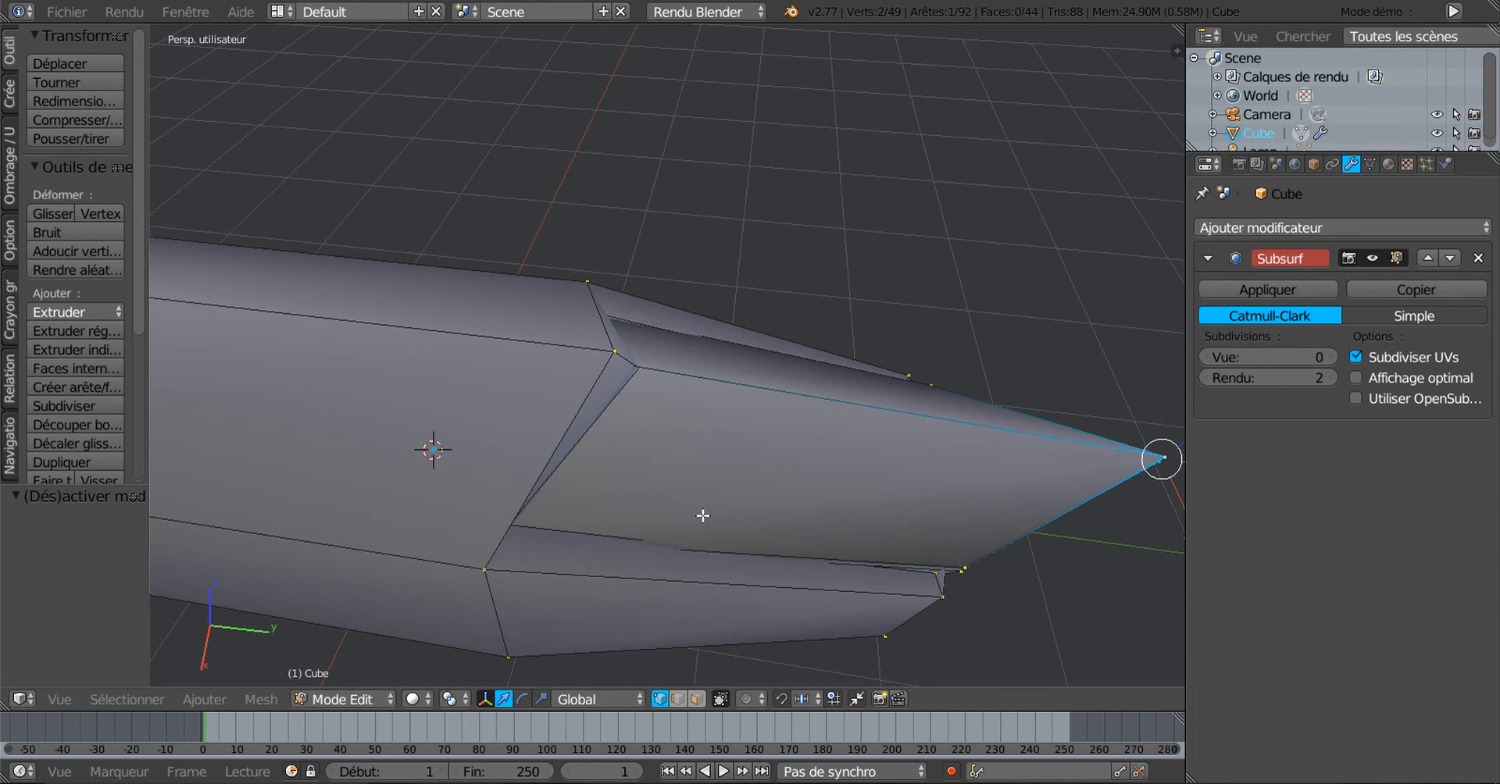
{"action": "right_click", "coordinate": [613, 353]}
{"action": "key", "text": "KP_Decimal"}
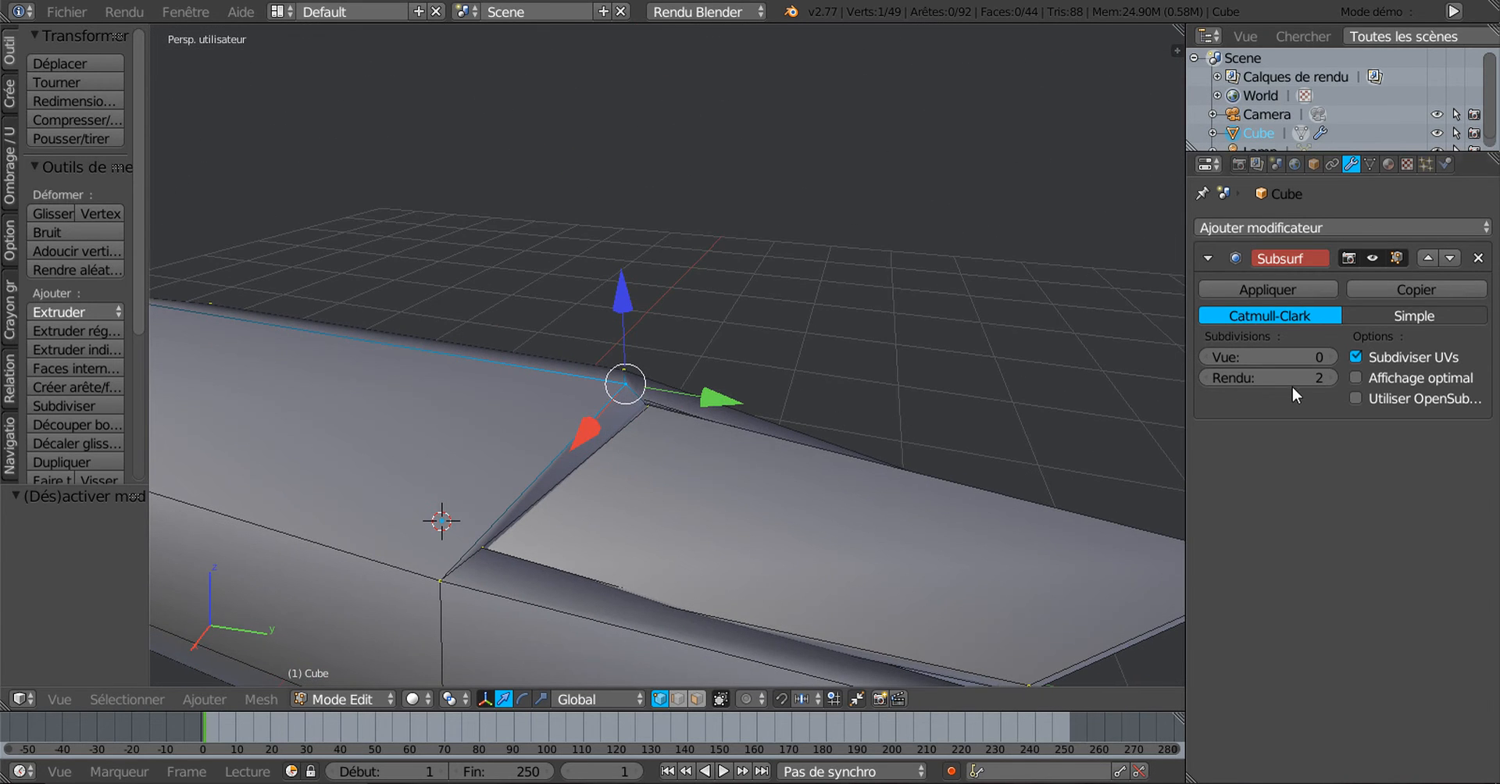
Set the Subsurf viewport subdivisions to 3, raise the selected vertex along Z, and check the shape in Object Mode
{"action": "left_click", "coordinate": [1328, 359]}
{"action": "left_click", "coordinate": [1328, 359]}
{"action": "left_click", "coordinate": [1327, 359]}
{"action": "middle_click_drag", "start_coordinate": [928, 478], "coordinate": [931, 471]}
{"action": "left_click_drag", "start_coordinate": [620, 310], "coordinate": [622, 236]}
{"action": "scroll", "coordinate": [690, 440], "scroll_direction": "down", "scroll_amount": 2}
{"action": "middle_click_drag", "start_coordinate": [690, 440], "coordinate": [845, 476]}
{"action": "key", "text": "Tab"}
{"action": "key", "text": "Tab"}
{"action": "key", "text": "Tab"}
{"action": "scroll", "coordinate": [845, 476], "scroll_direction": "up", "scroll_amount": 2}
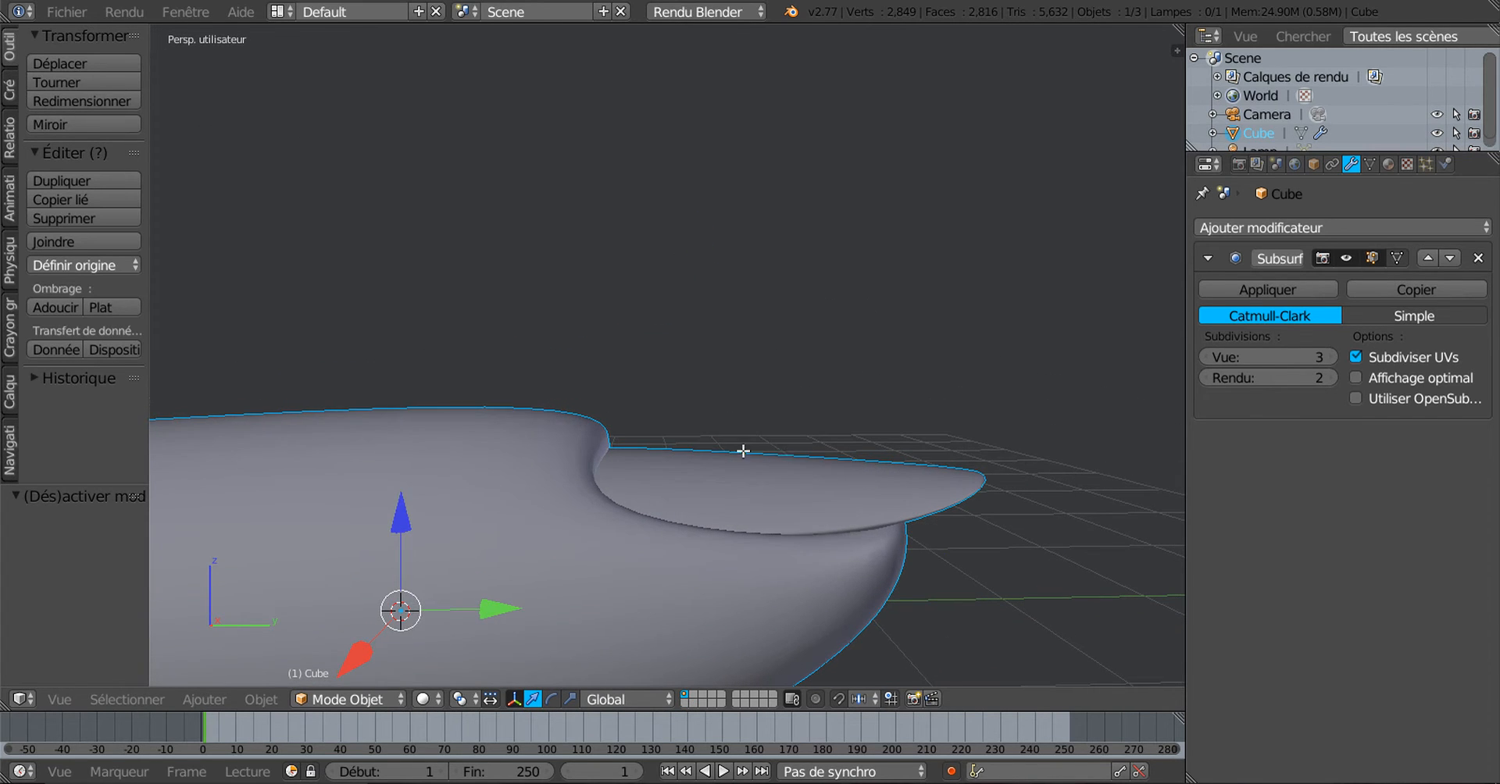
Pull the selected vertex behind the nail back along Y, away from the nail, and check the smoothed shape
{"action": "key", "text": "Tab"}
{"action": "left_click_drag", "start_coordinate": [714, 344], "coordinate": [646, 356]}
{"action": "key", "text": "Tab"}
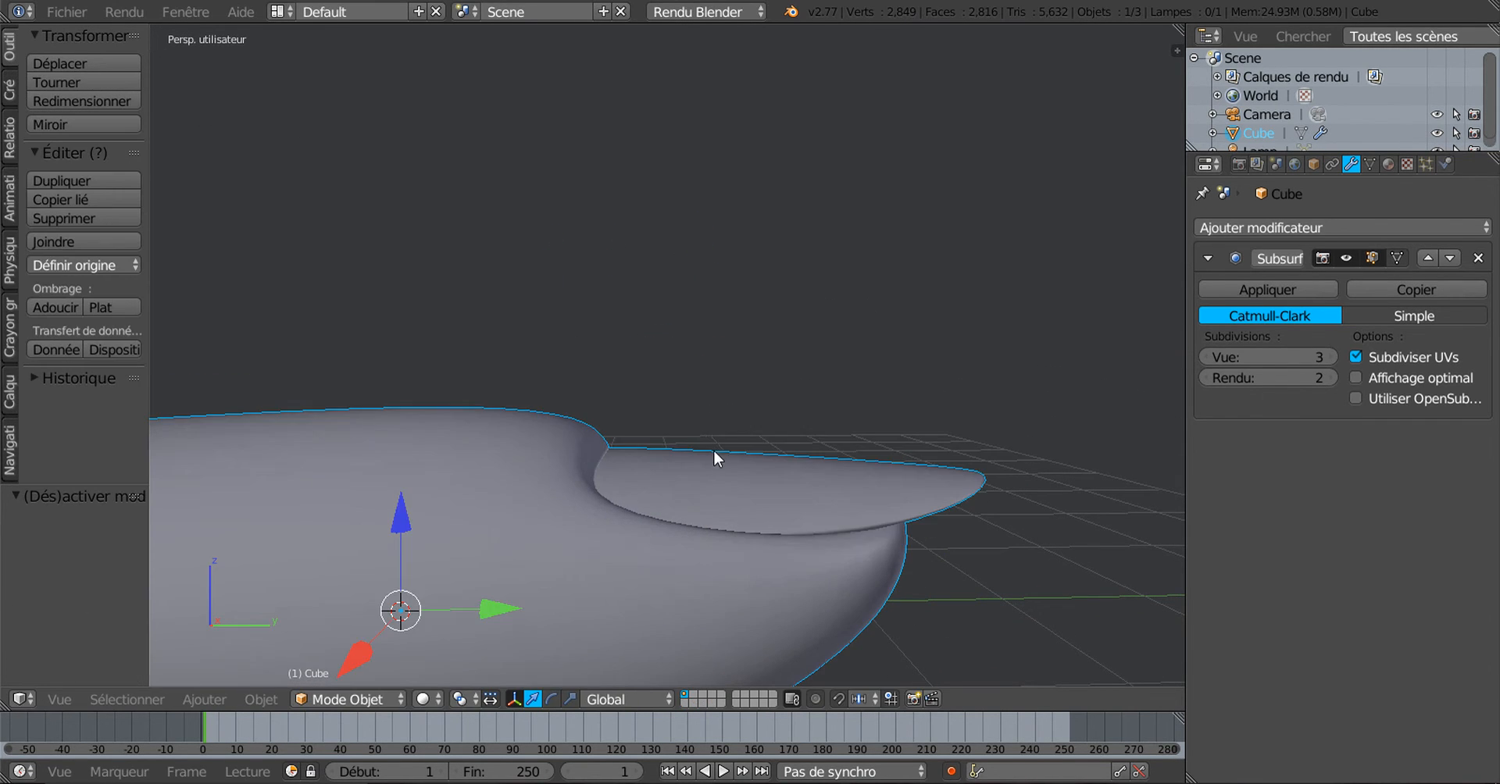
{"action": "middle_click_drag", "start_coordinate": [714, 450], "coordinate": [734, 477]}
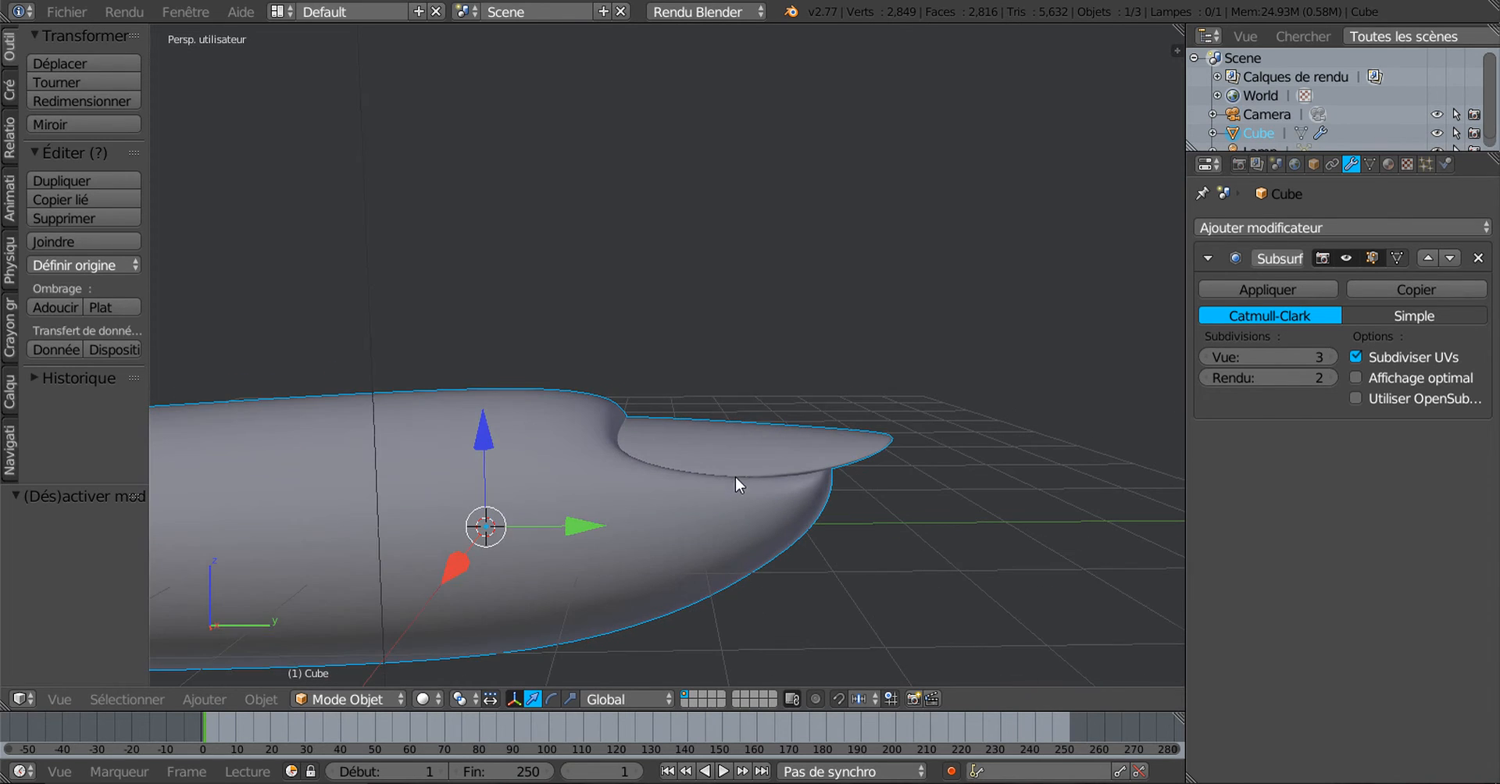
Scale up the edge loop at the finger's rear end and inspect the finger from several sides in Object Mode
{"action": "key", "text": "Tab"}
{"action": "middle_click_drag", "start_coordinate": [688, 527], "coordinate": [835, 525], "text": "shift"}
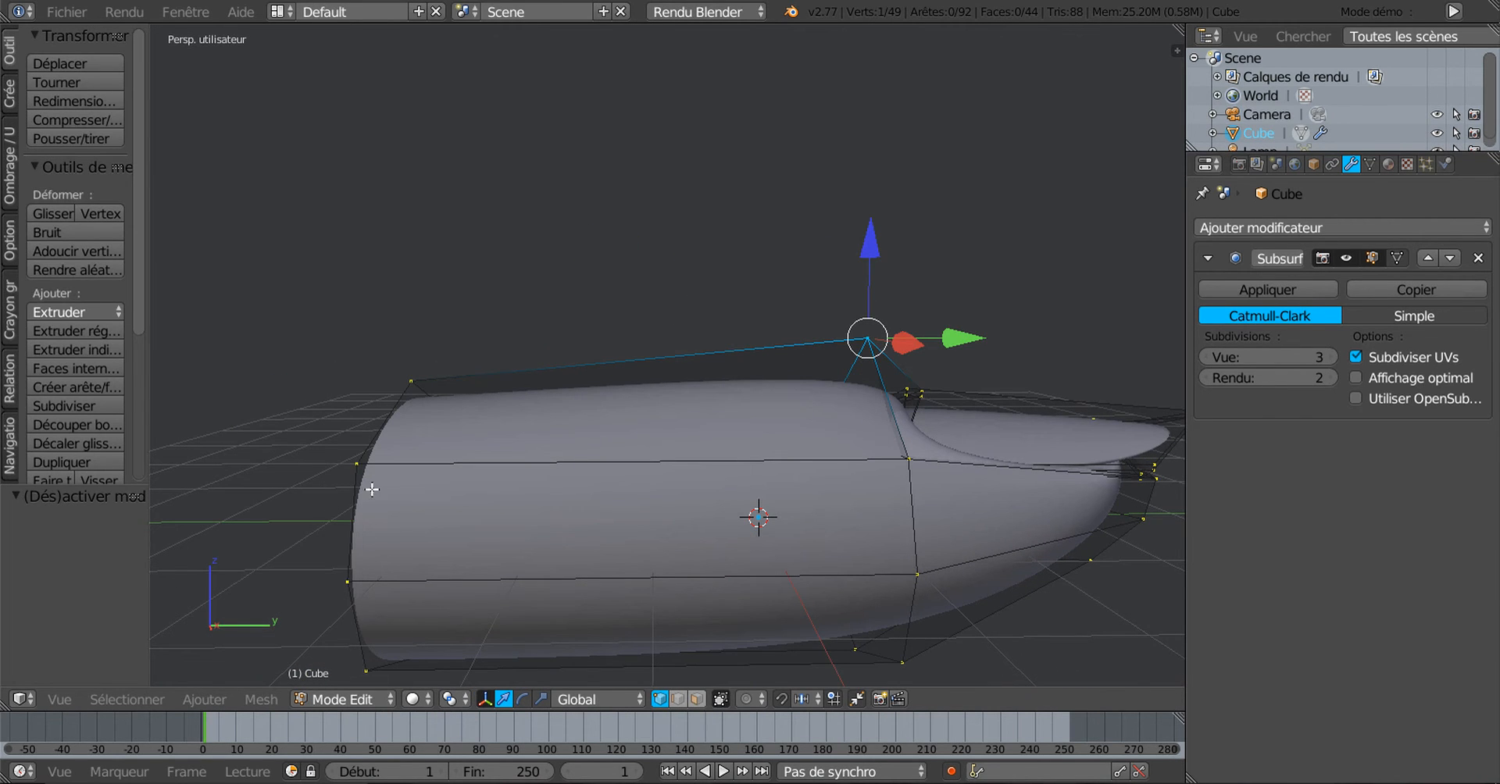
{"action": "right_click", "coordinate": [362, 460], "text": "alt"}
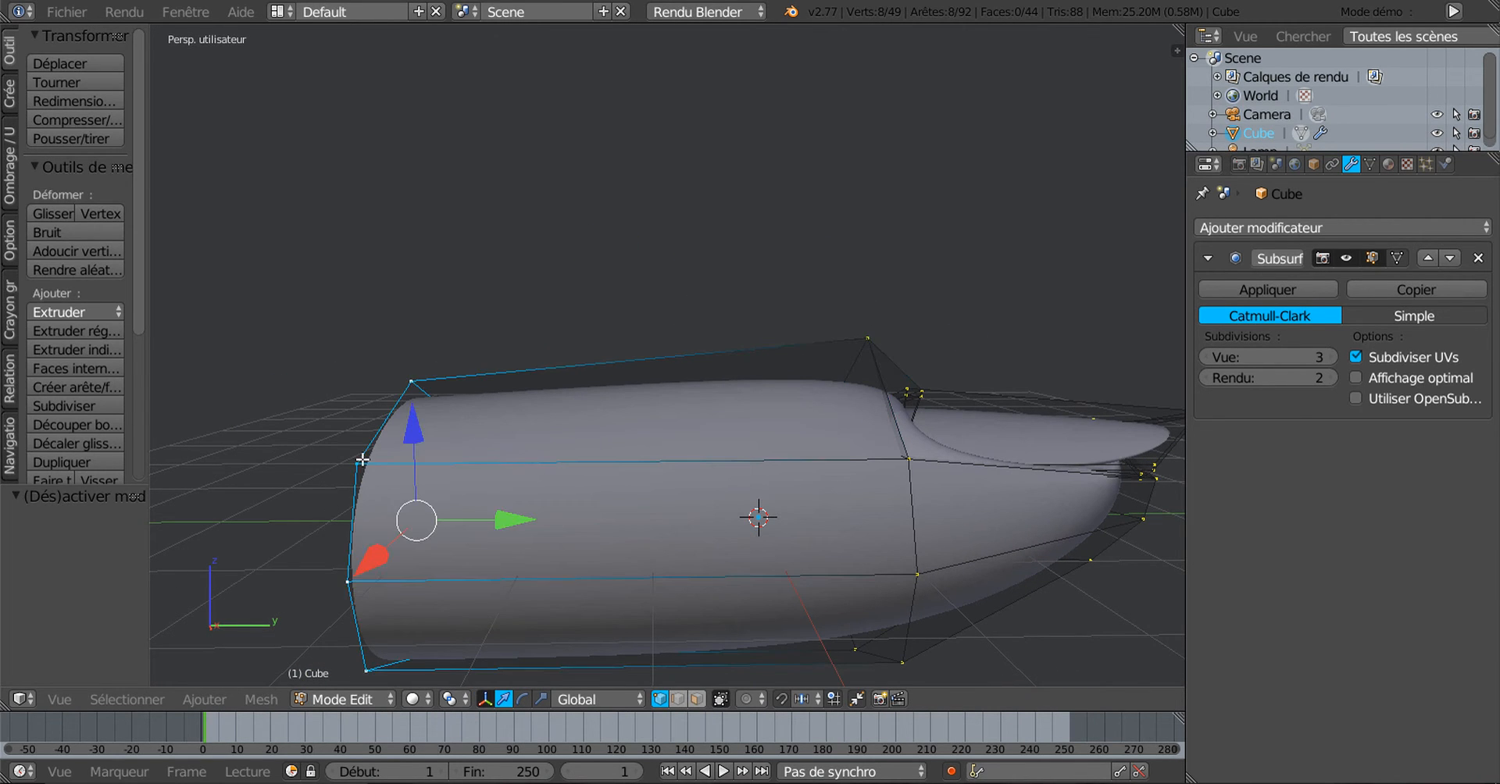
{"action": "key", "text": "s"}
{"action": "left_click", "coordinate": [584, 601]}
{"action": "key", "text": "Tab"}
{"action": "scroll", "coordinate": [658, 547], "scroll_direction": "down", "scroll_amount": 2}
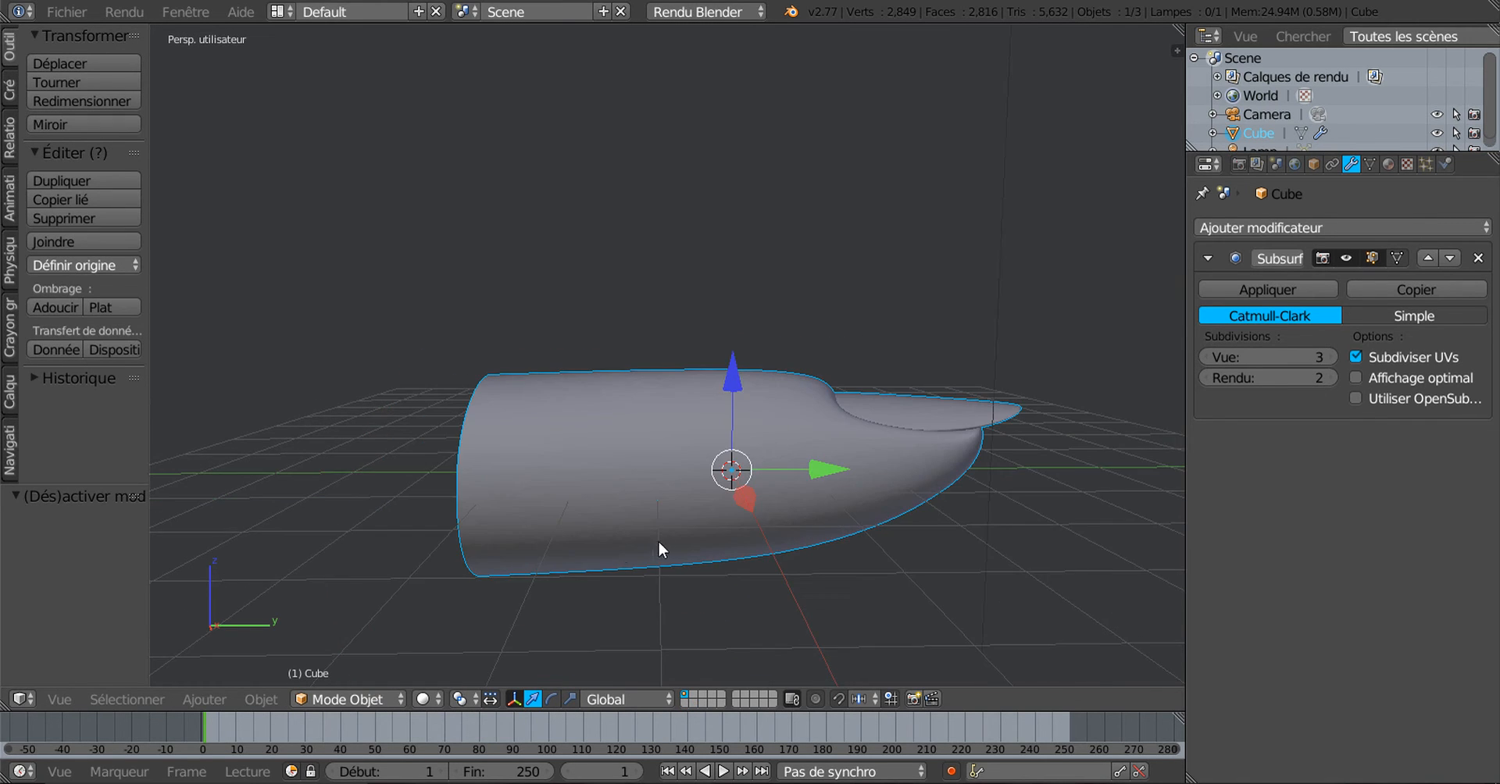
{"action": "middle_click_drag", "start_coordinate": [657, 547], "coordinate": [635, 611]}
{"action": "middle_click_drag", "start_coordinate": [732, 601], "coordinate": [701, 551]}
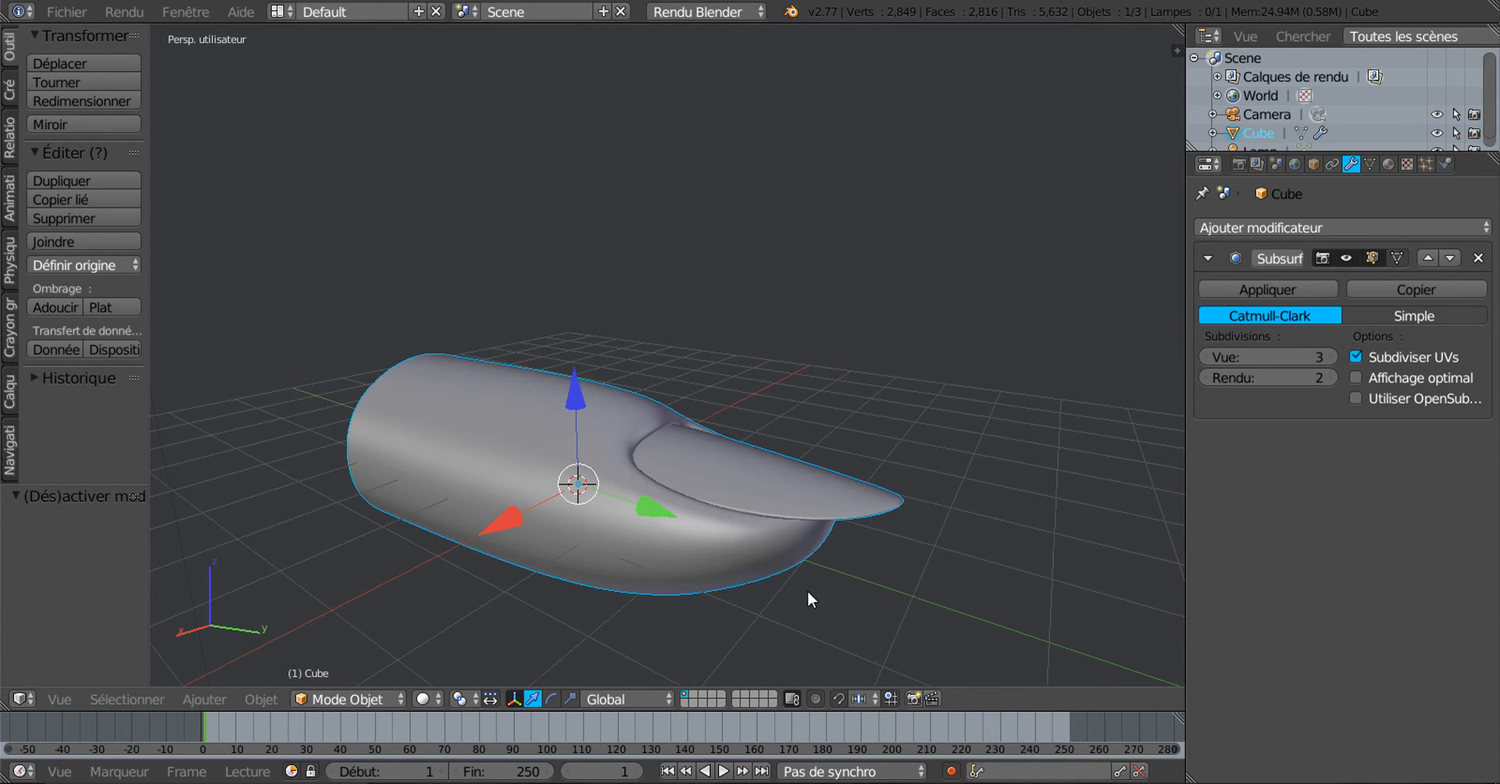
{"action": "middle_click_drag", "start_coordinate": [809, 592], "coordinate": [883, 589]}
{"action": "scroll", "coordinate": [851, 590], "scroll_direction": "up", "scroll_amount": 4}
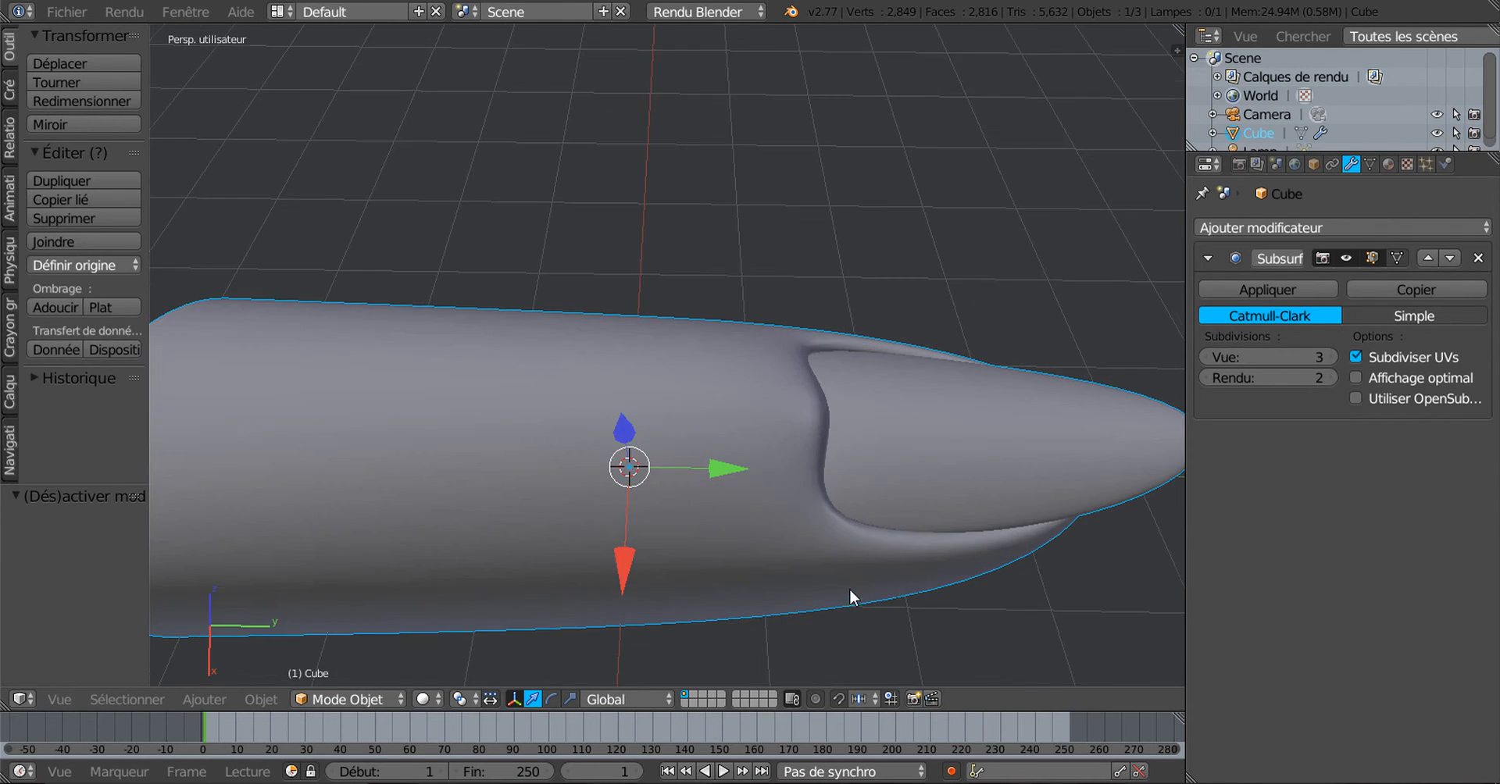
Using wireframe, select only the five centre vertices around the nail's base and move them -0.690 along Y to round the cuticle
{"action": "key", "text": "a"}
{"action": "key", "text": "Tab"}
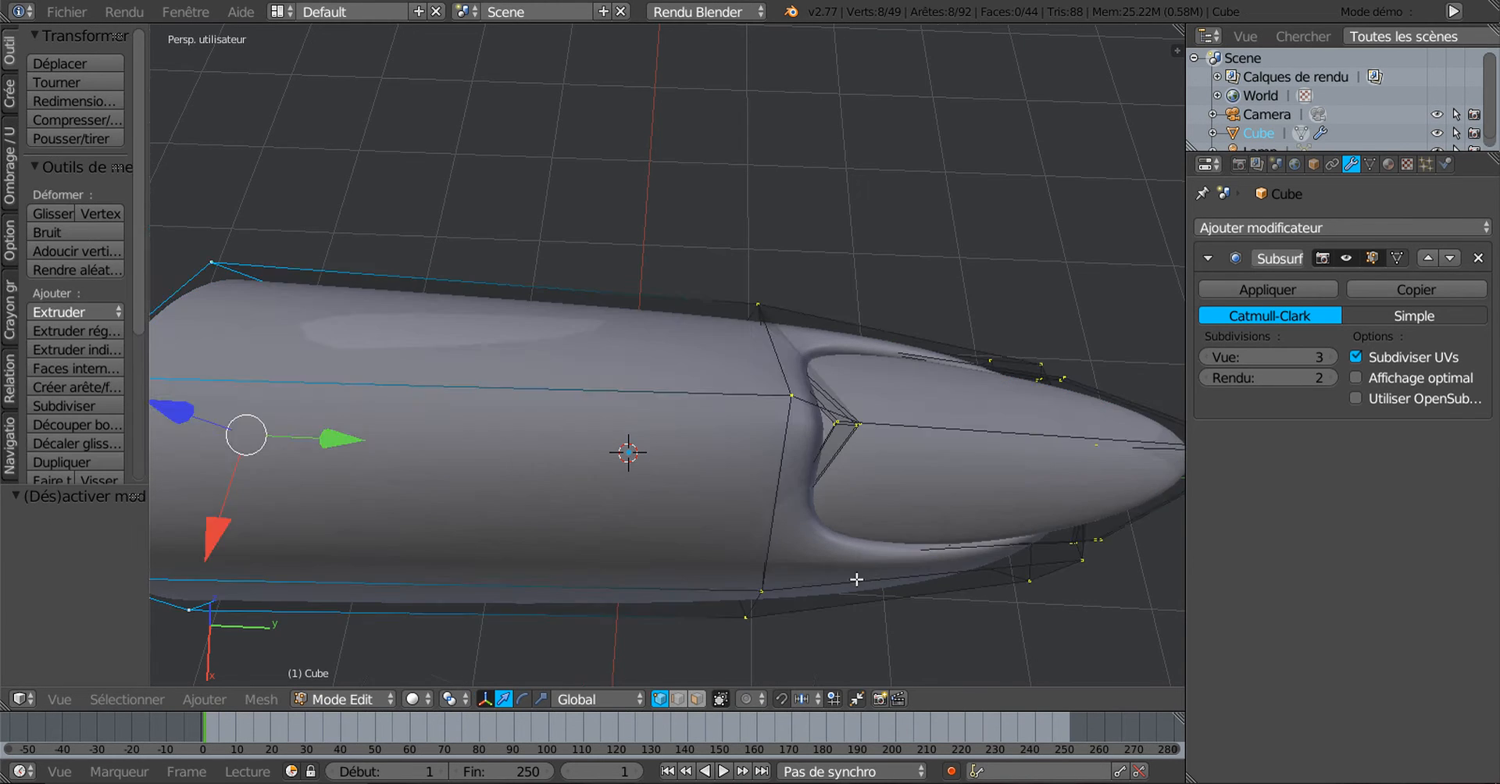
{"action": "middle_click_drag", "start_coordinate": [875, 549], "coordinate": [769, 534]}
{"action": "key", "text": "z"}
{"action": "left_click", "coordinate": [707, 475]}
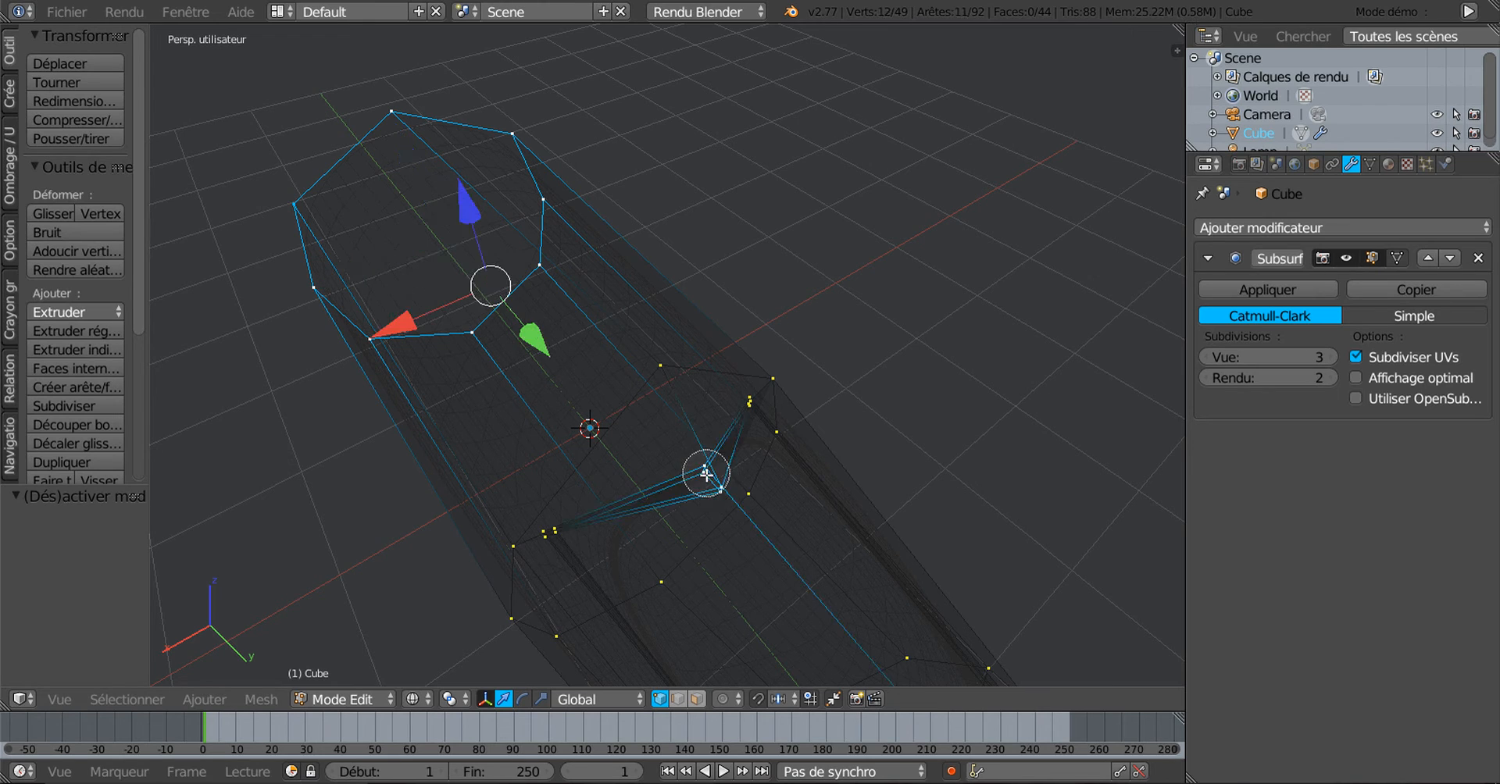
{"action": "left_click", "coordinate": [658, 370]}
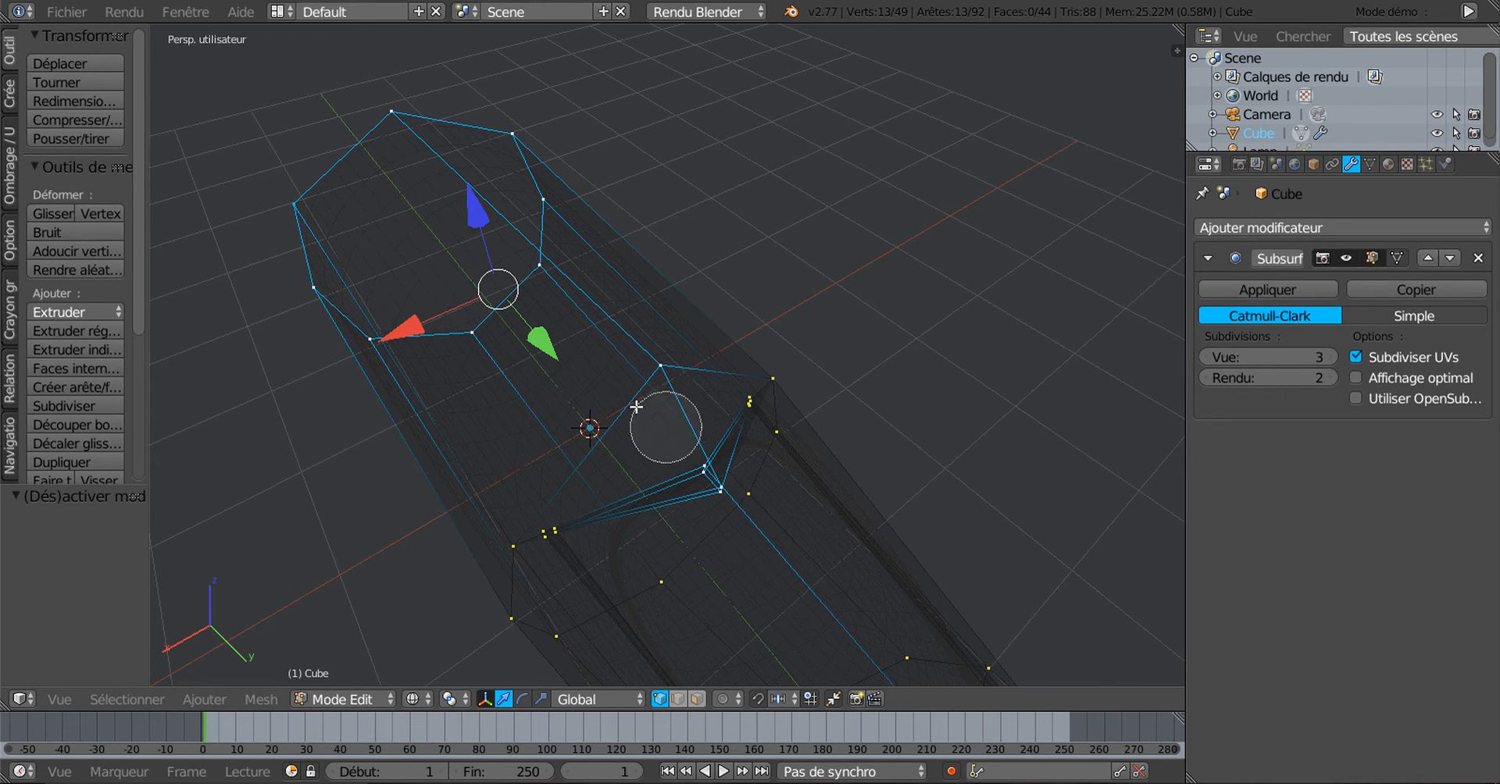
{"action": "mouse_move", "coordinate": [517, 161]}
{"action": "middle_mouse_down"}
{"action": "mouse_move", "coordinate": [378, 161]}
{"action": "mouse_move", "coordinate": [499, 252]}
{"action": "mouse_move", "coordinate": [398, 252]}
{"action": "middle_mouse_up"}
{"action": "key", "text": "Escape"}
{"action": "middle_click_drag", "start_coordinate": [548, 324], "coordinate": [708, 479]}
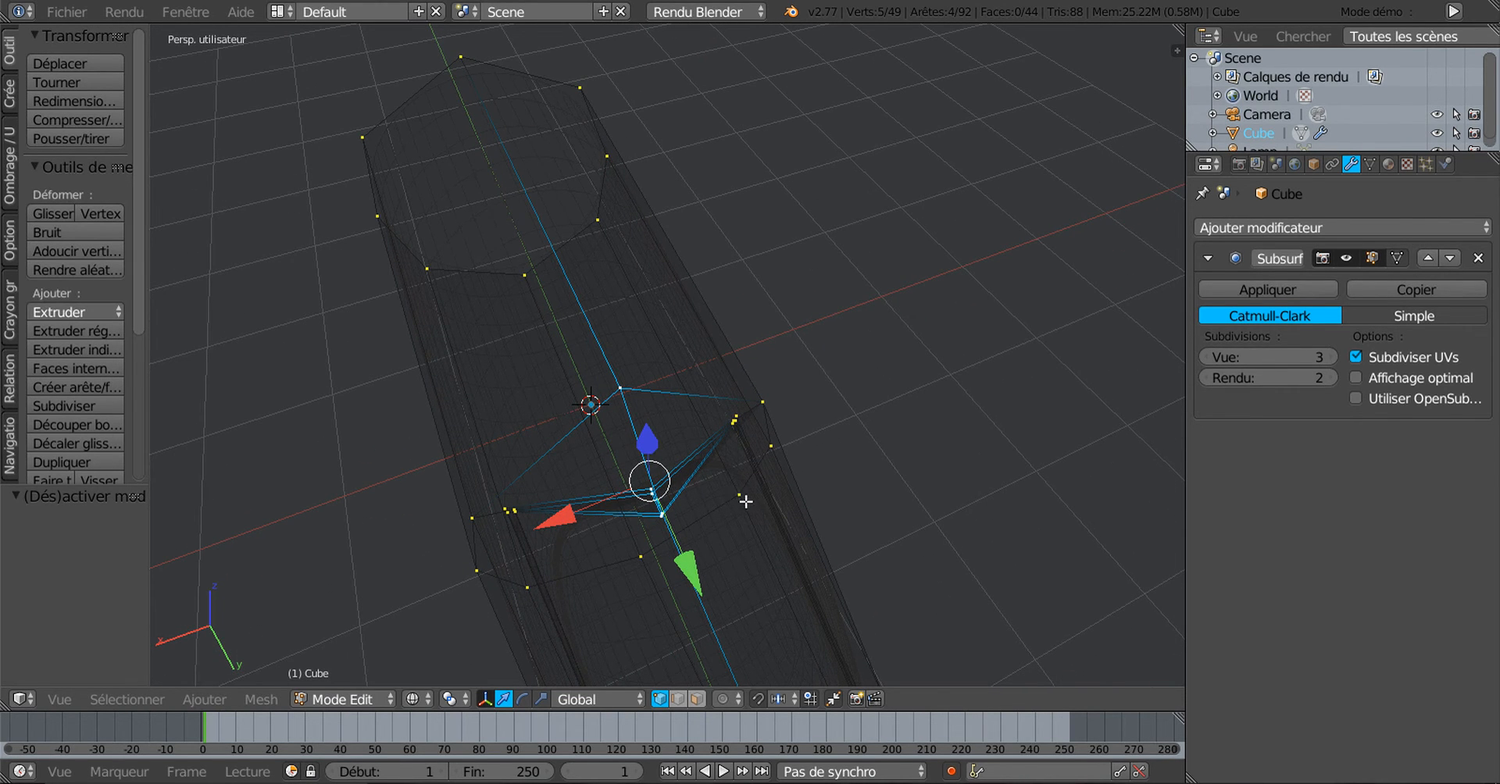
{"action": "key", "text": "z"}
{"action": "middle_click_drag", "start_coordinate": [739, 501], "coordinate": [766, 508]}
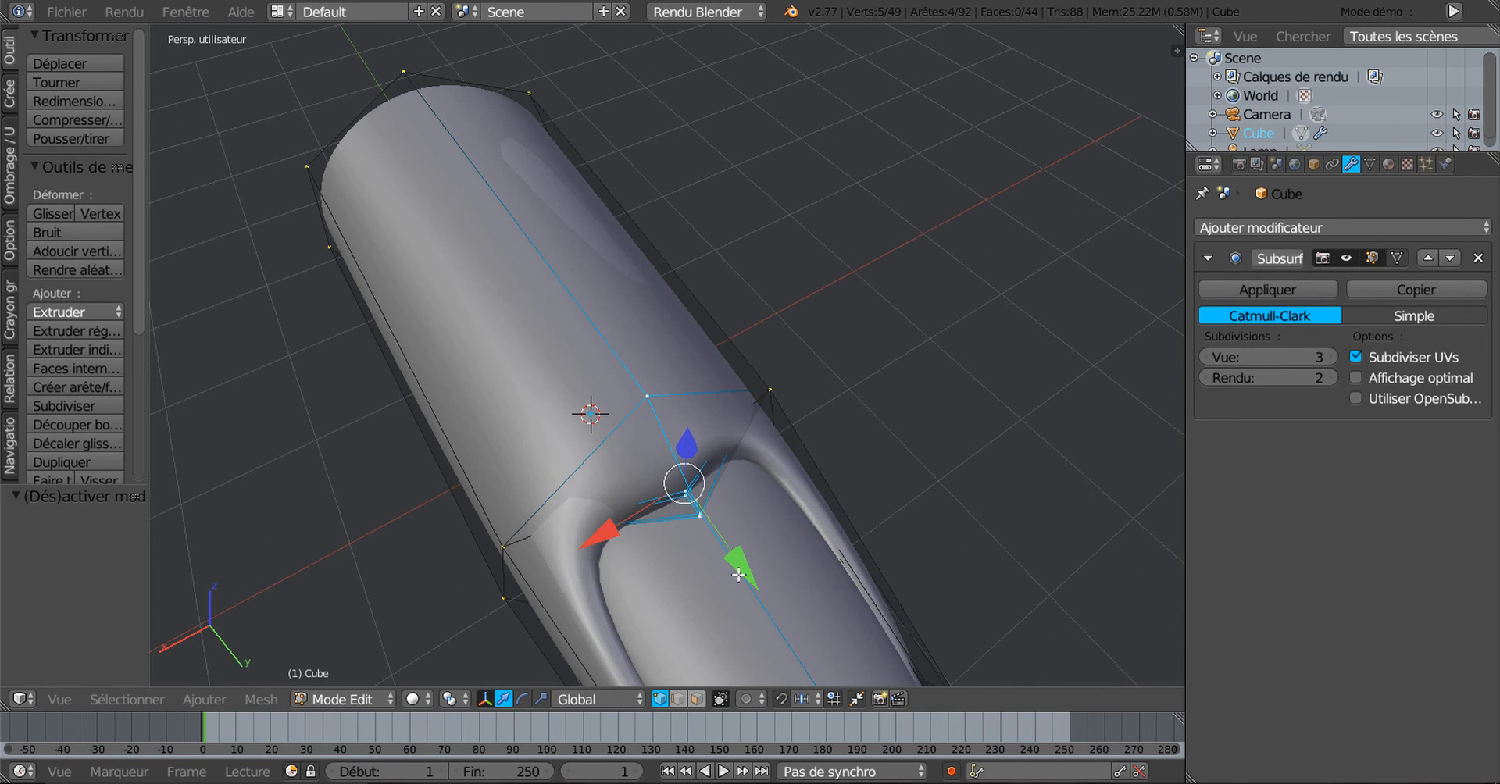
{"action": "left_click_drag", "start_coordinate": [739, 573], "coordinate": [684, 489]}
{"action": "middle_click_drag", "start_coordinate": [768, 484], "coordinate": [661, 400]}
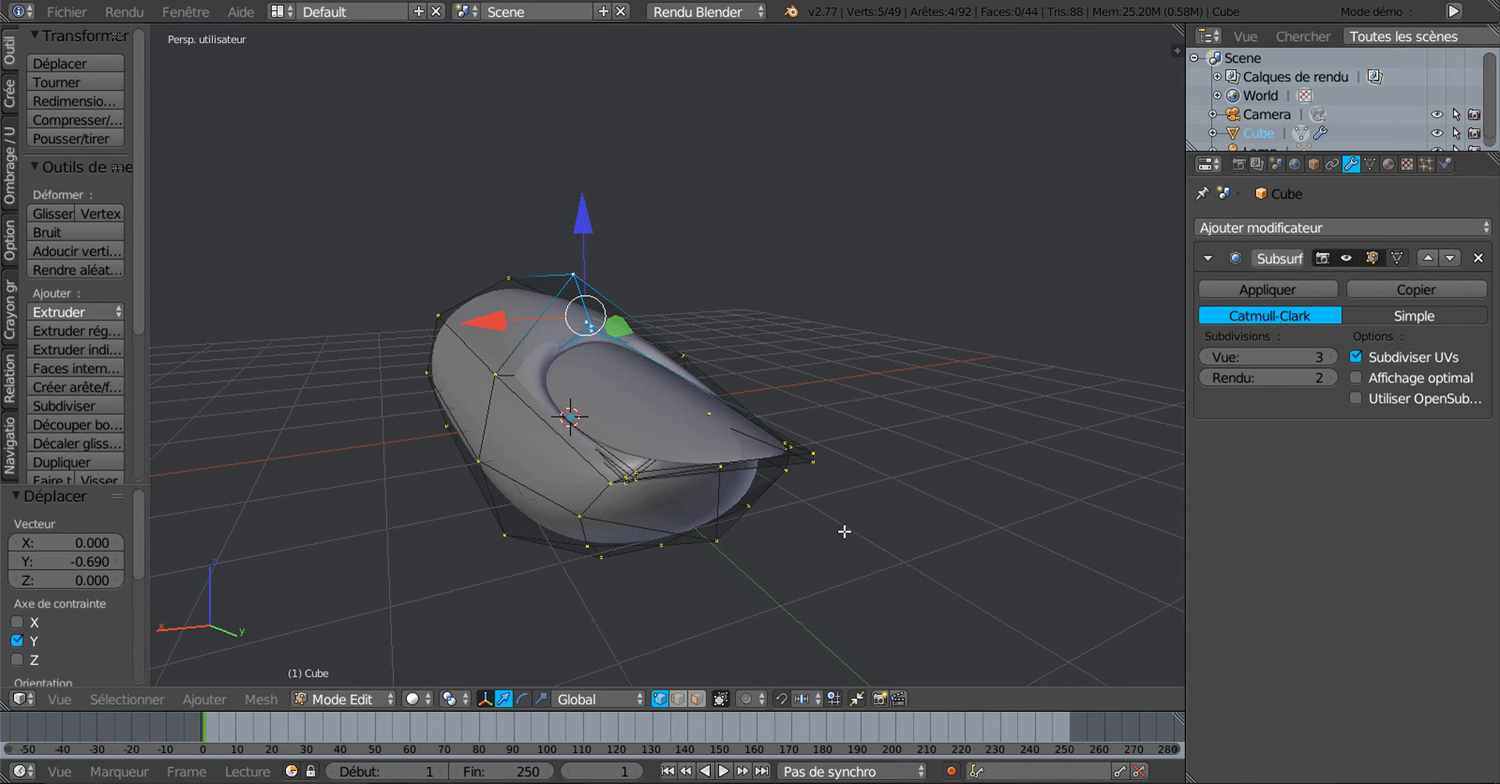
{"action": "middle_click_drag", "start_coordinate": [841, 528], "coordinate": [633, 522]}
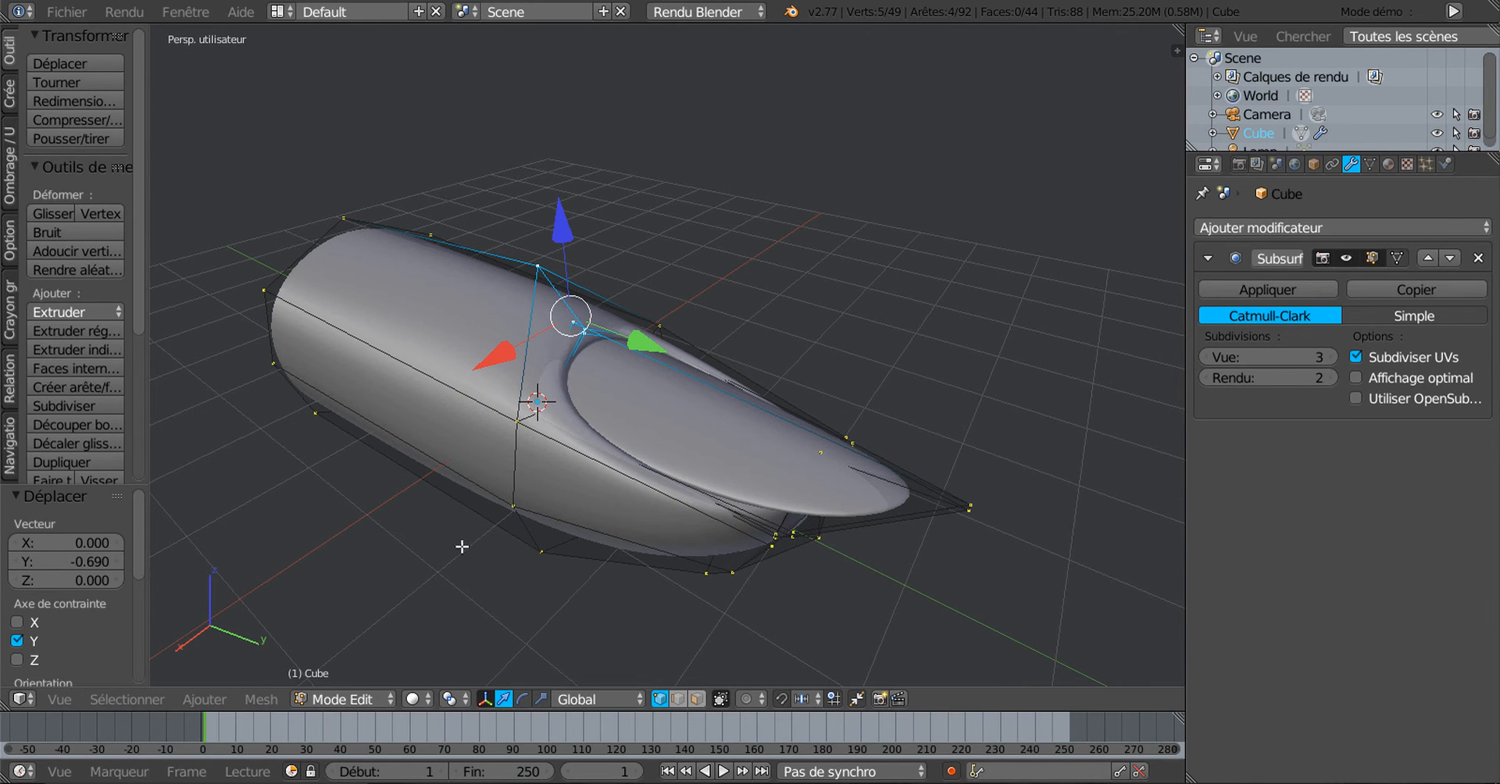
{"action": "middle_click_drag", "start_coordinate": [738, 579], "coordinate": [723, 575]}
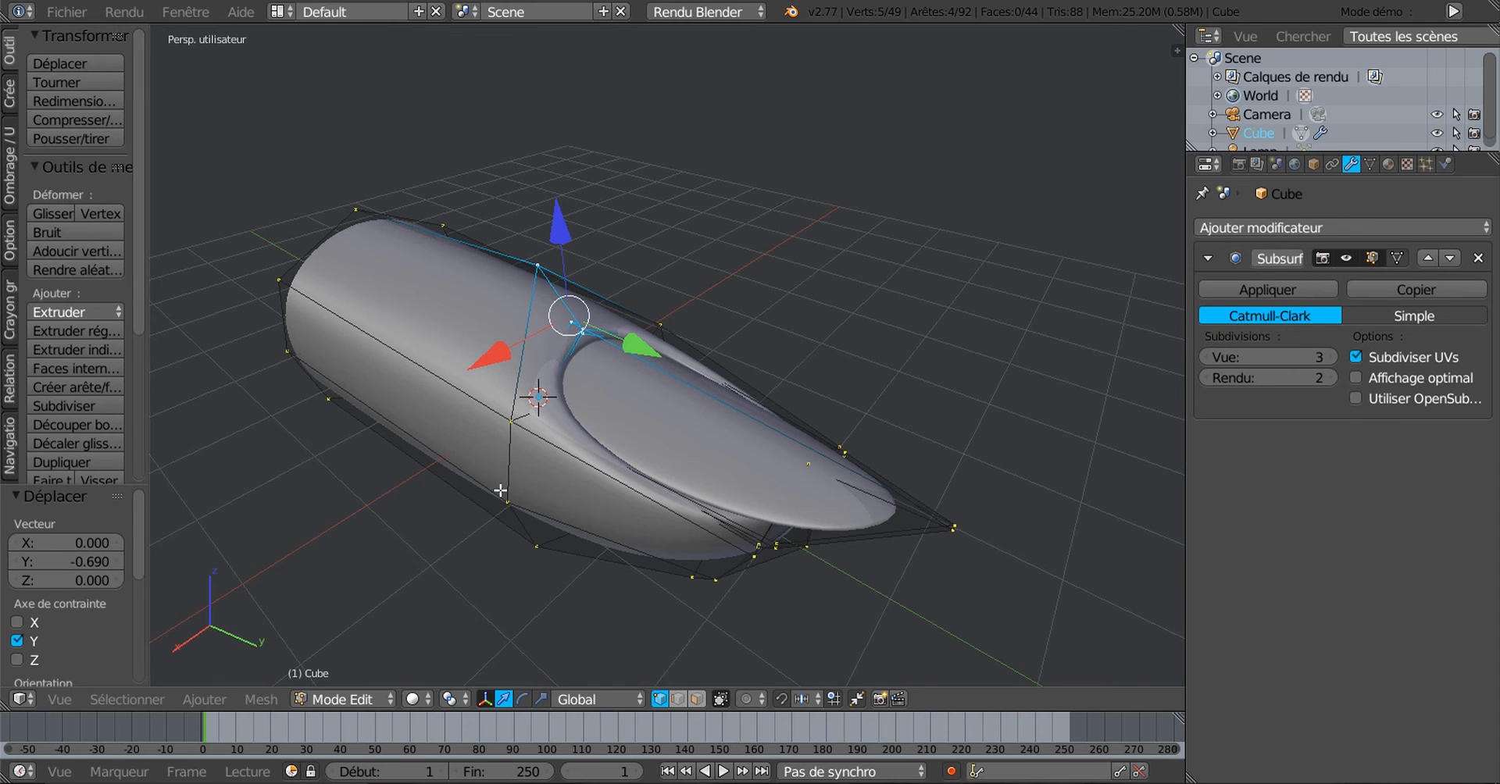
{"action": "middle_click_drag", "start_coordinate": [500, 490], "coordinate": [717, 596]}
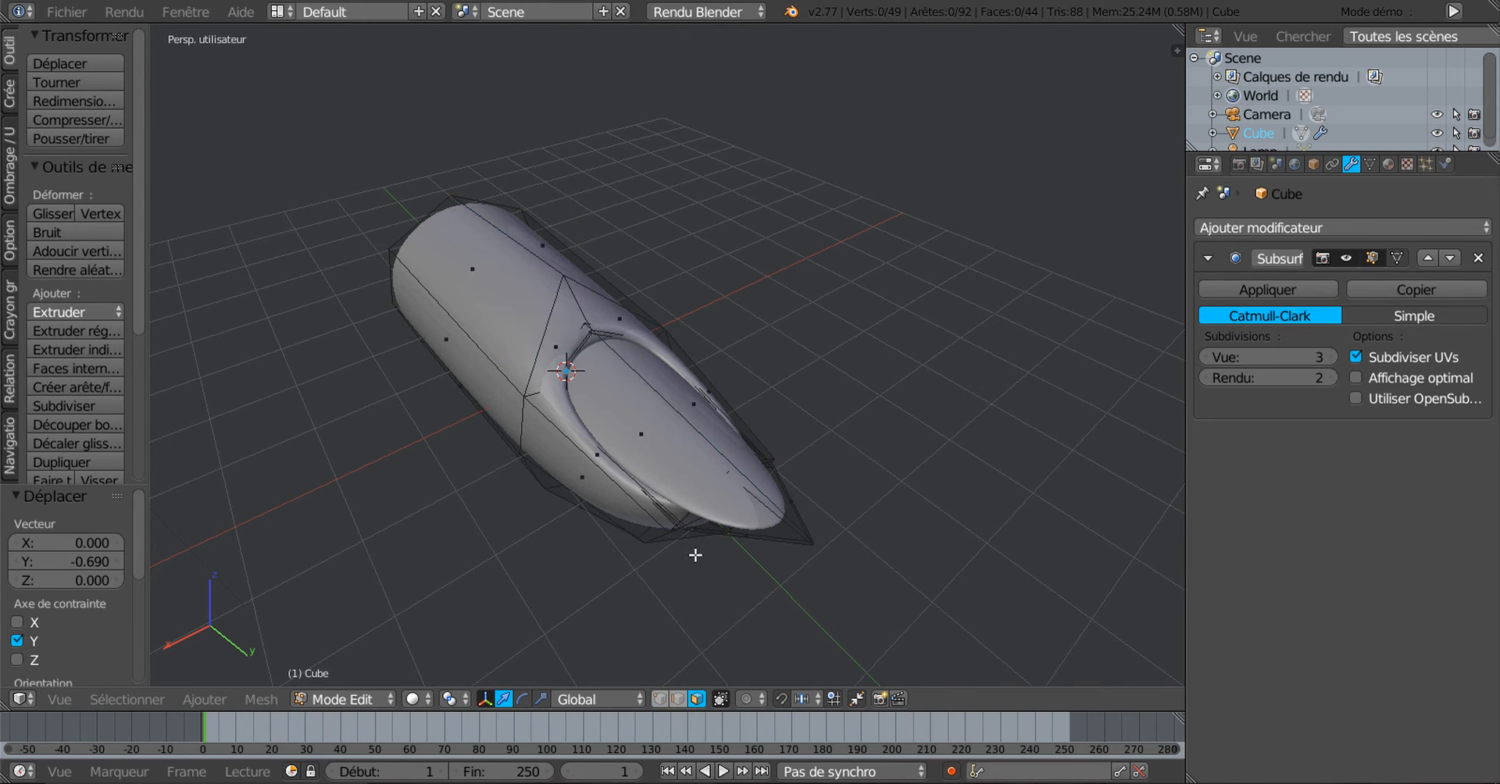
In face mode, select the nail's two top faces together with the loop of faces along its thin outer edge
{"action": "right_click", "coordinate": [653, 447]}
{"action": "middle_click_drag", "start_coordinate": [713, 552], "coordinate": [614, 435]}
{"action": "right_click", "coordinate": [614, 435], "text": "shift"}
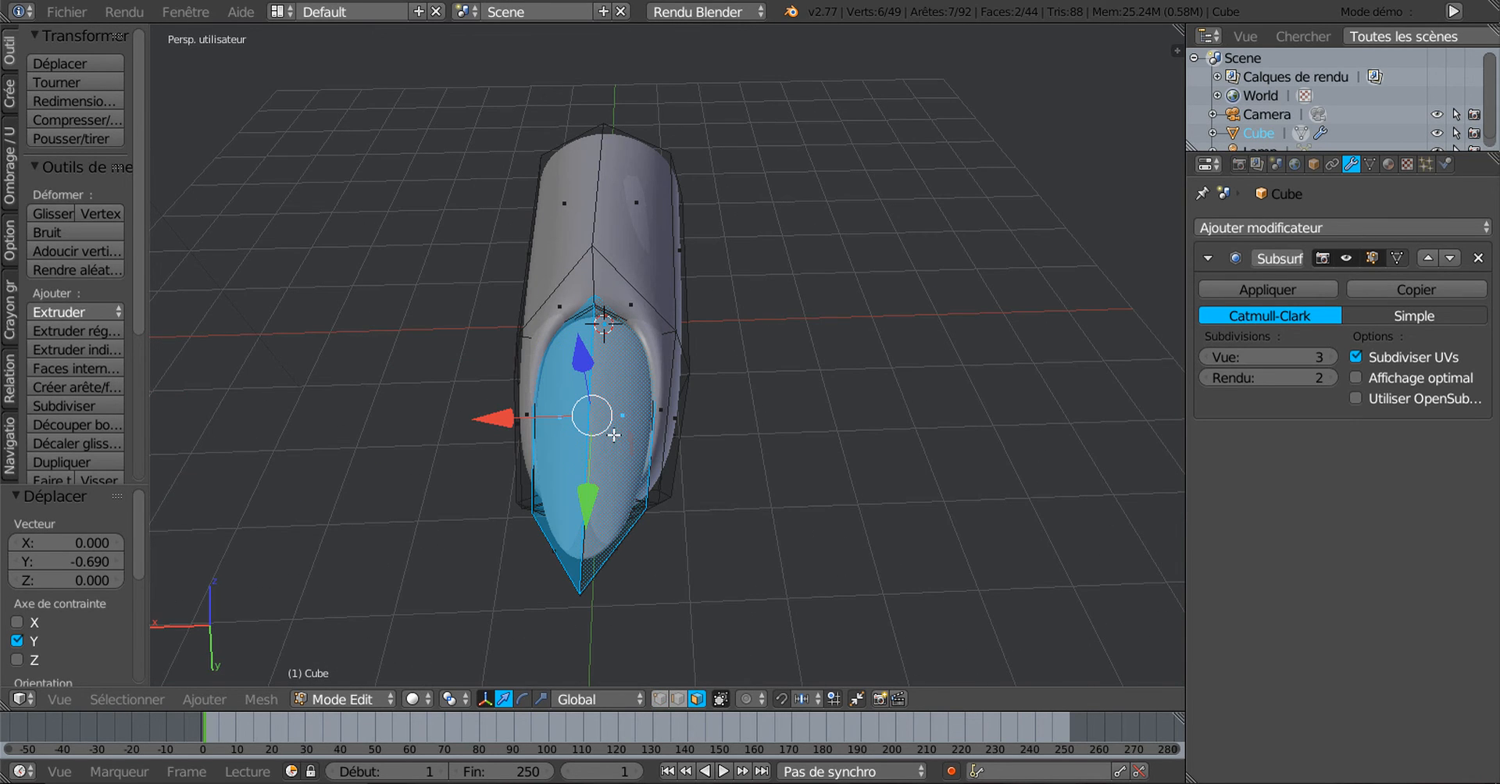
{"action": "middle_click_drag", "start_coordinate": [583, 627], "coordinate": [778, 561]}
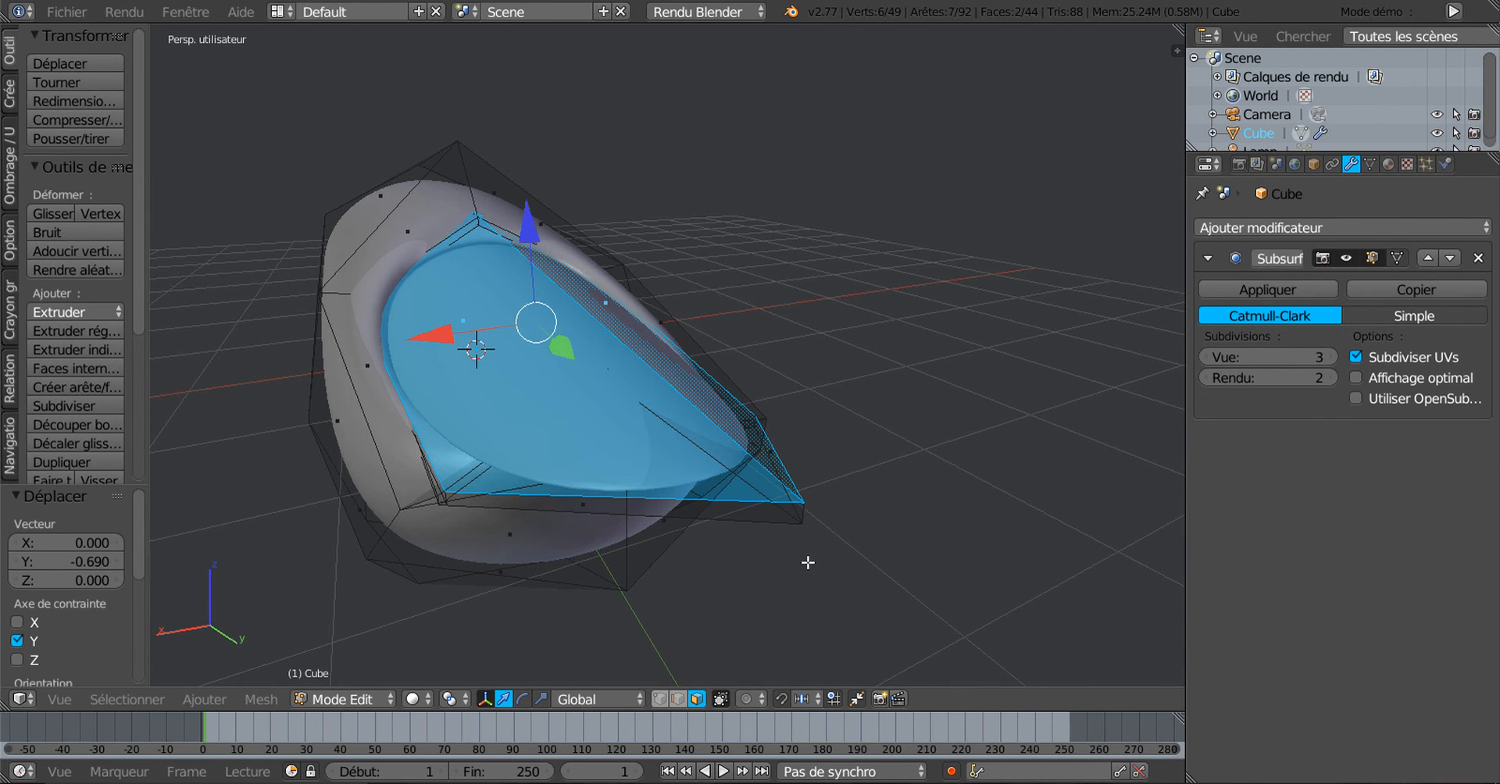
{"action": "middle_click_drag", "start_coordinate": [829, 571], "coordinate": [878, 545]}
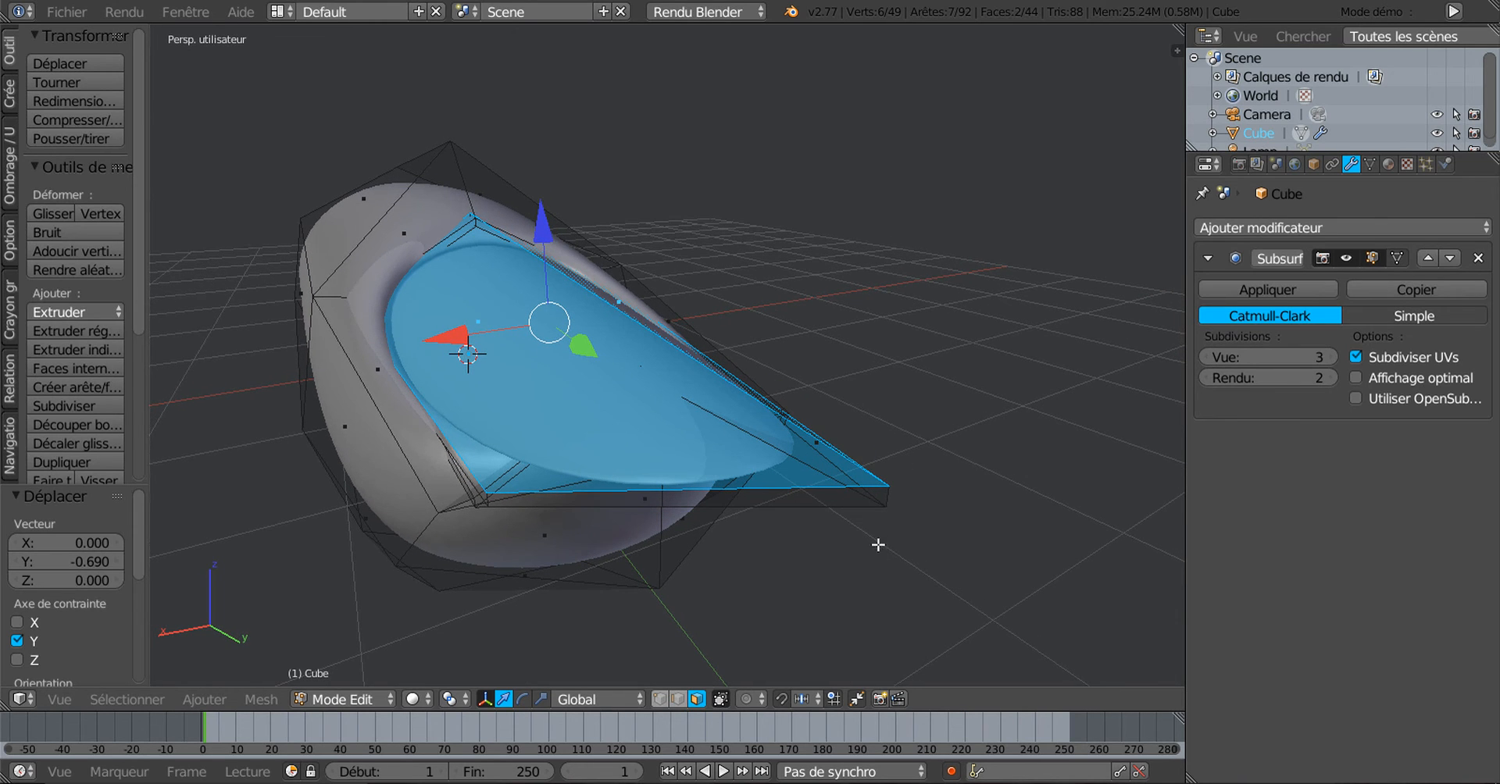
{"action": "right_click", "coordinate": [890, 497], "text": "alt+shift"}
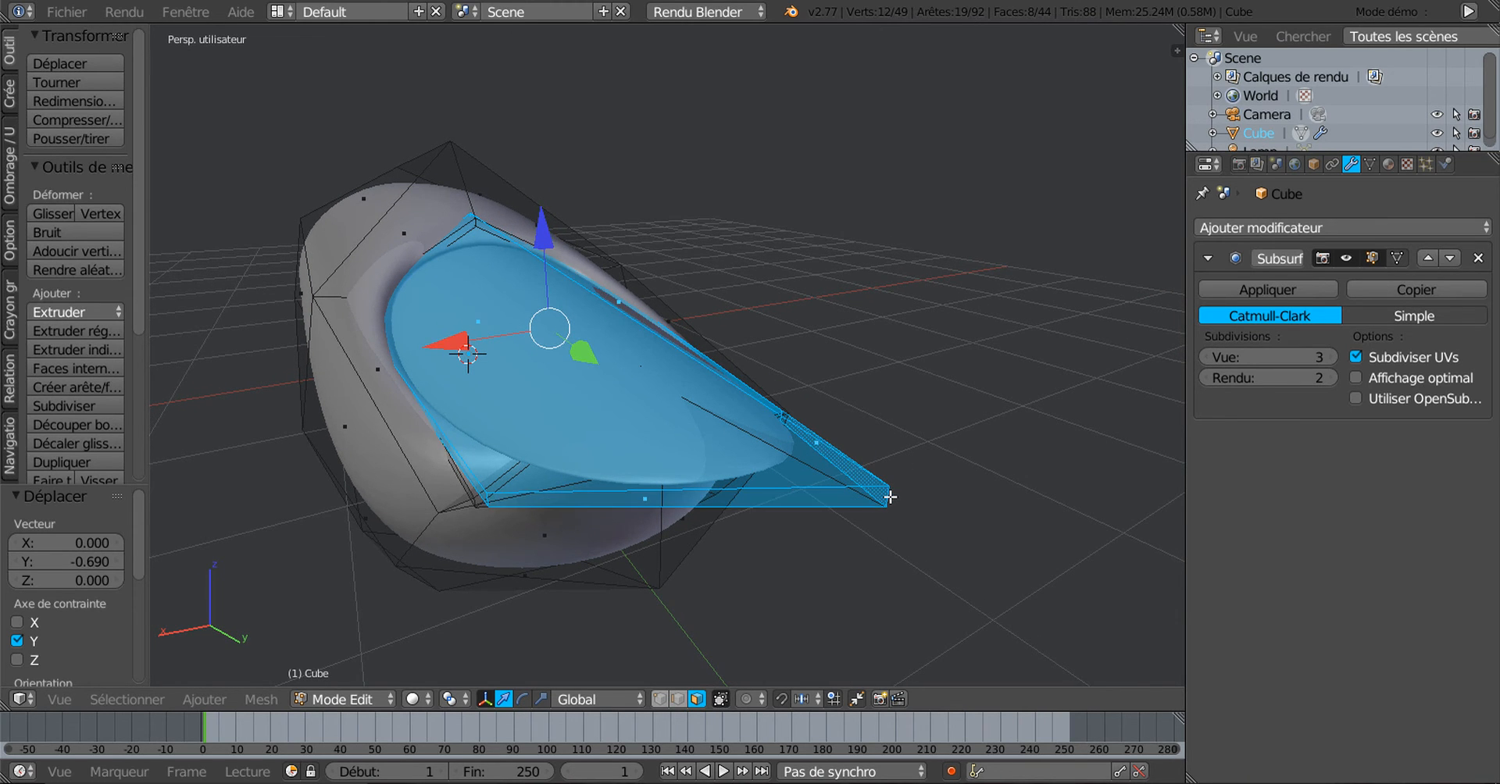
{"action": "mouse_move", "coordinate": [881, 543]}
{"action": "middle_mouse_down"}
{"action": "mouse_move", "coordinate": [803, 593]}
{"action": "mouse_move", "coordinate": [888, 561]}
{"action": "mouse_move", "coordinate": [917, 567]}
{"action": "mouse_move", "coordinate": [864, 557]}
{"action": "middle_mouse_up"}
{"action": "scroll", "coordinate": [892, 562], "scroll_direction": "up", "scroll_amount": 2}
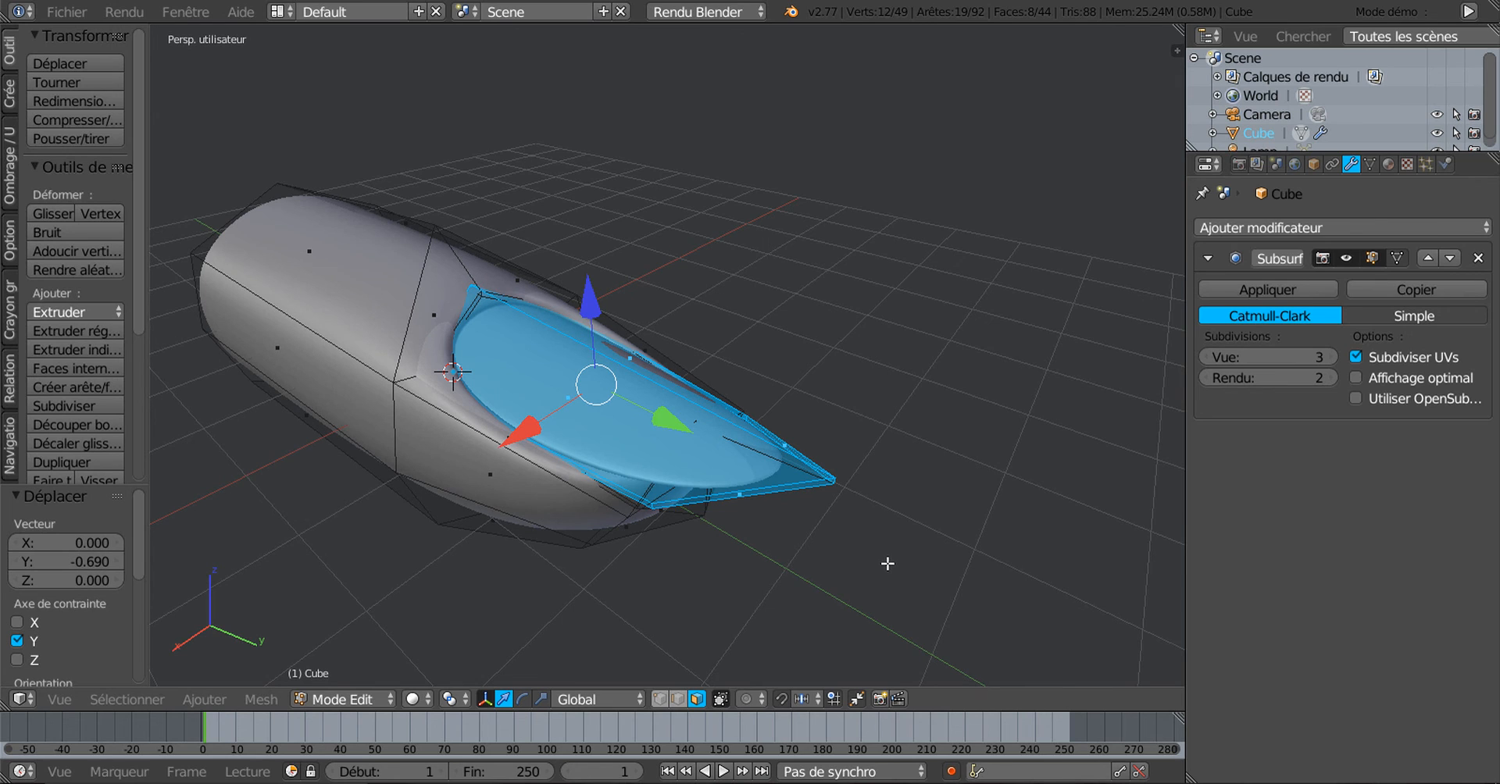
{"action": "scroll", "coordinate": [791, 563], "scroll_direction": "up", "scroll_amount": 2}
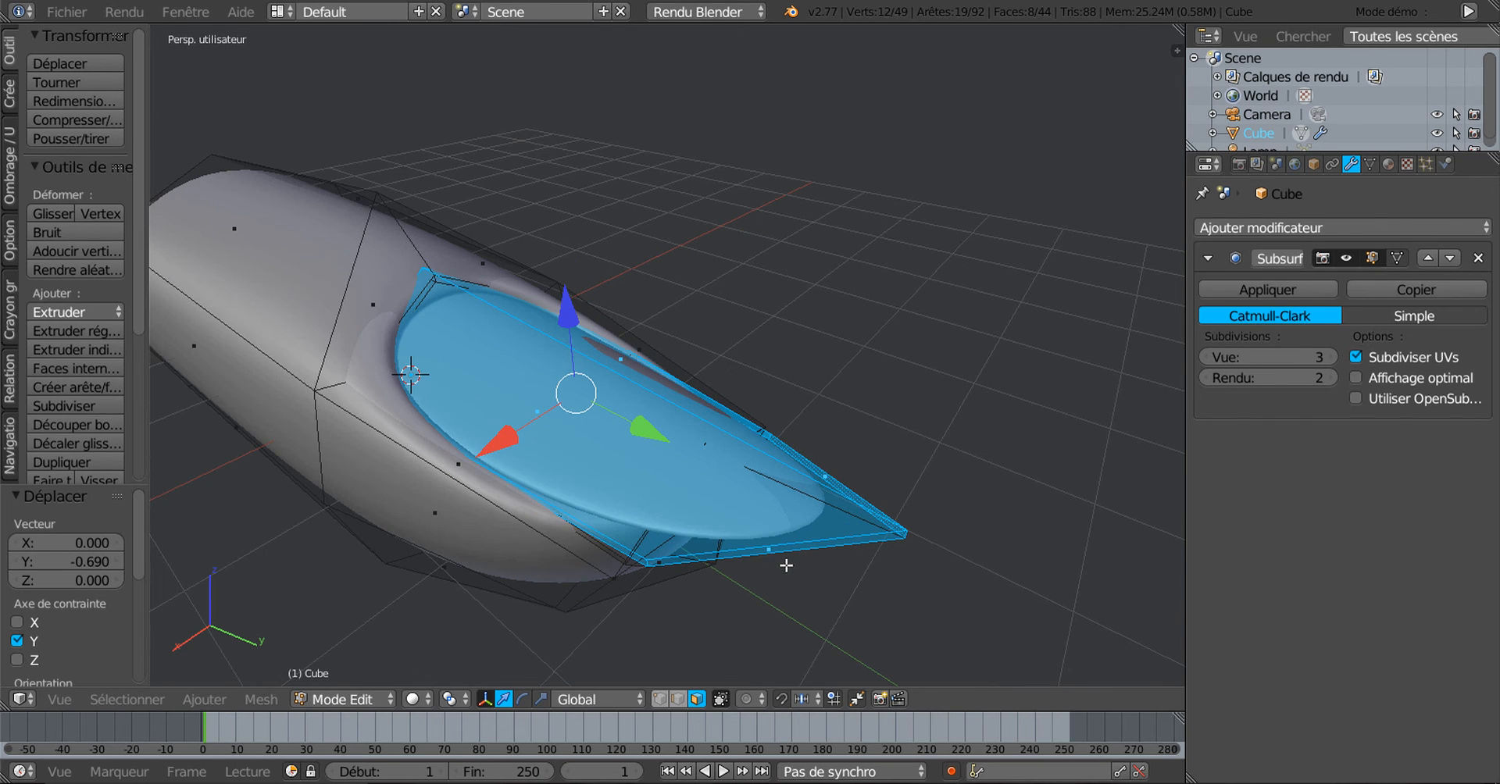
{"action": "middle_click_drag", "start_coordinate": [739, 586], "coordinate": [737, 576]}
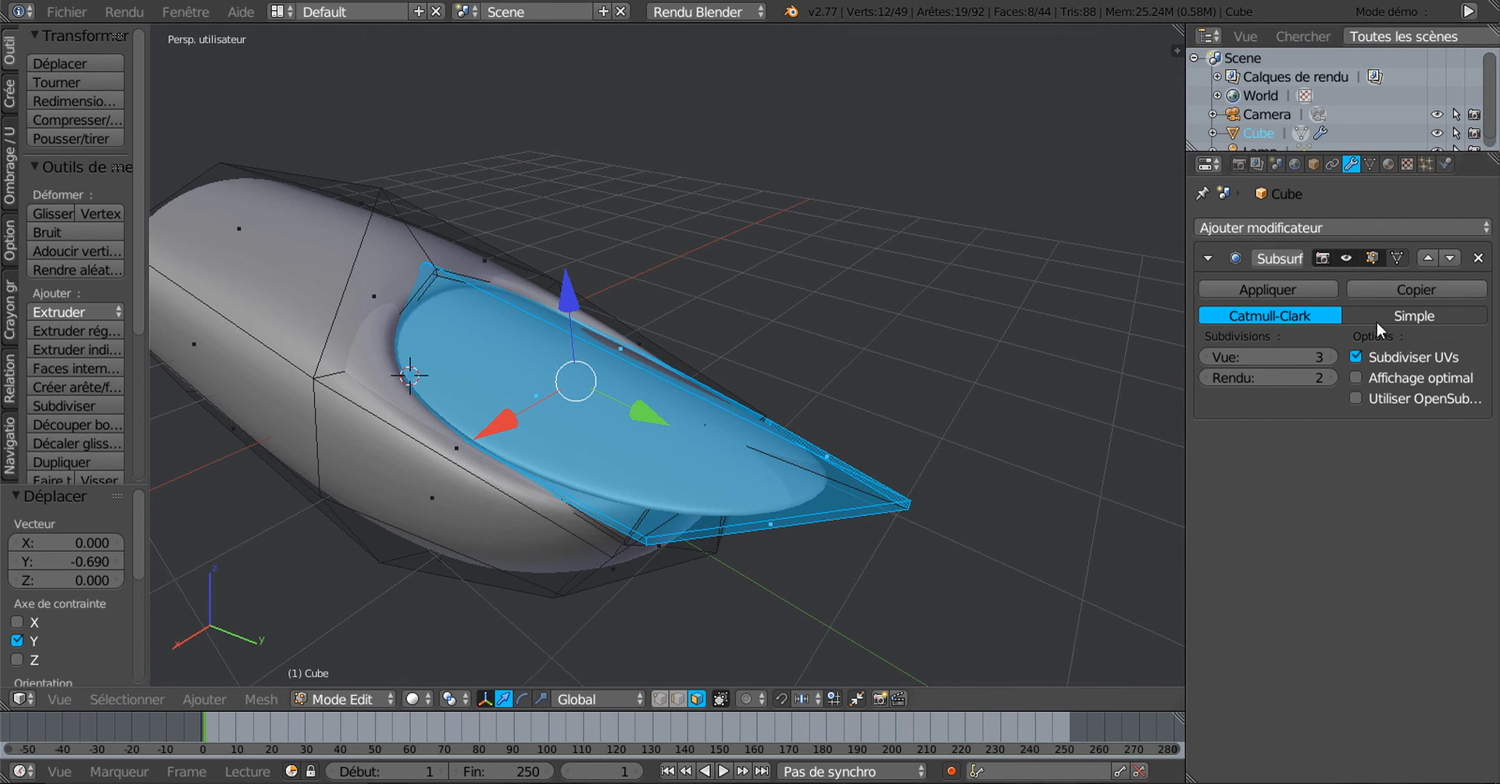
Add two material slots to the finger and create a new material in each
{"action": "left_click", "coordinate": [1388, 165]}
{"action": "left_click", "coordinate": [1482, 227]}
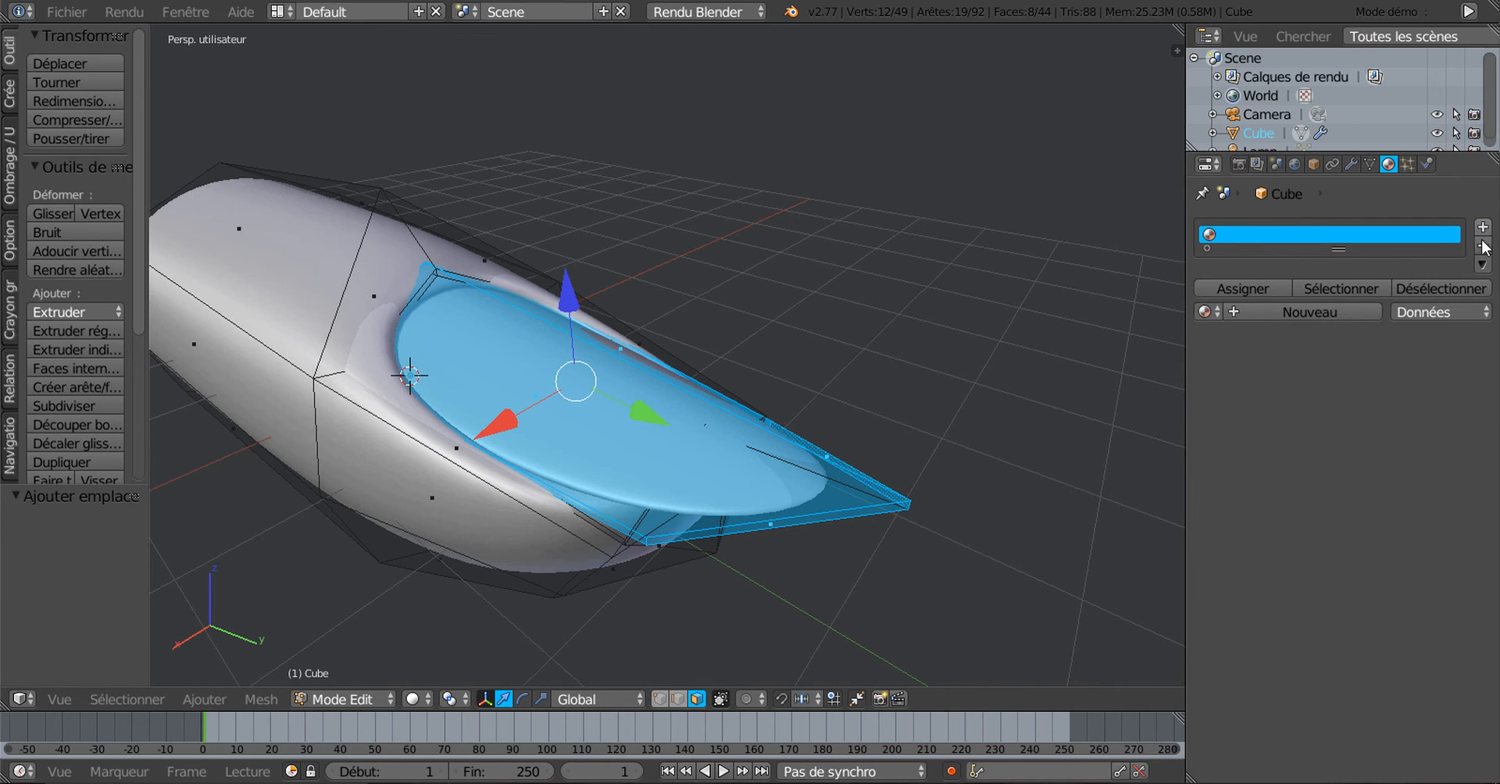
{"action": "left_click", "coordinate": [1324, 315]}
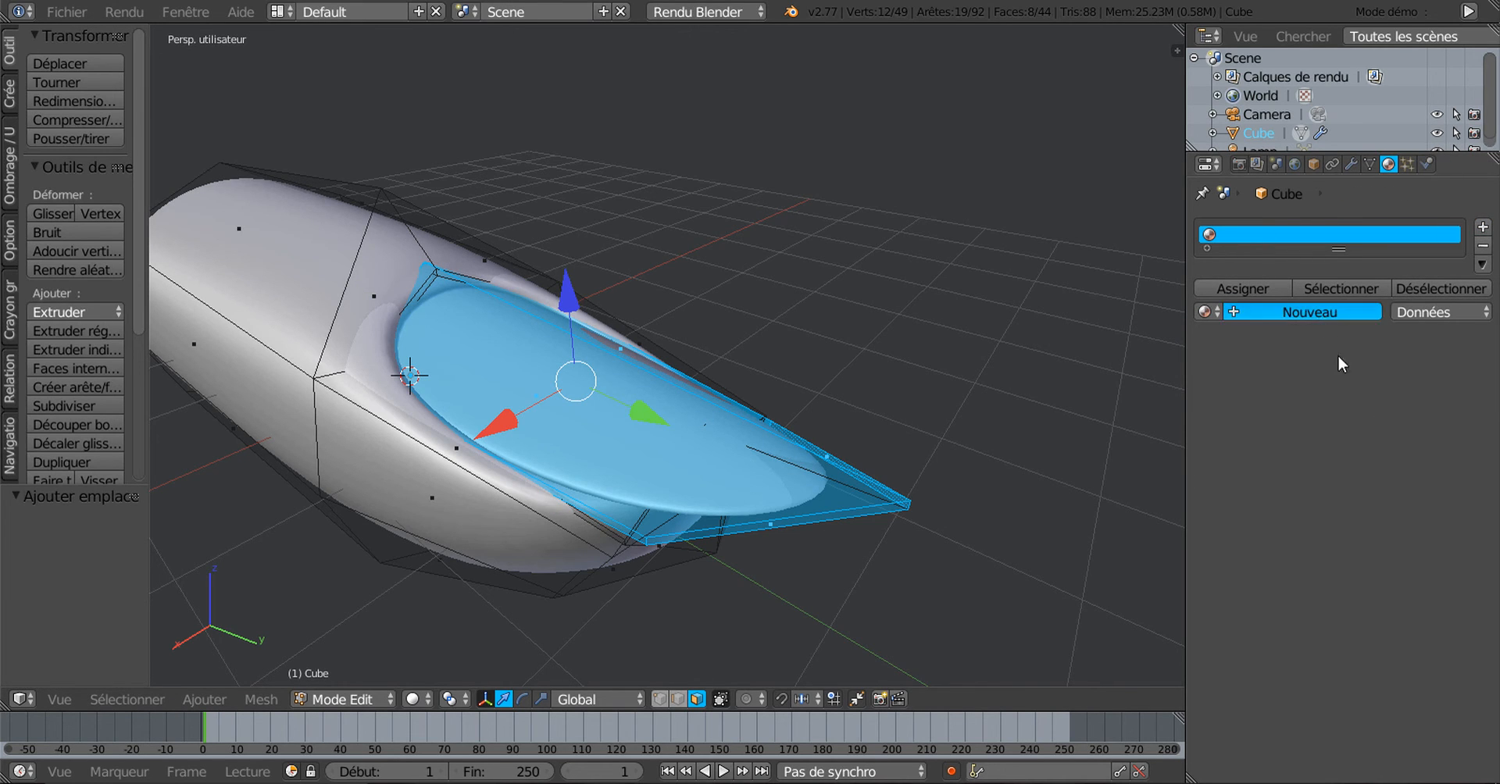
{"action": "left_click", "coordinate": [1467, 228]}
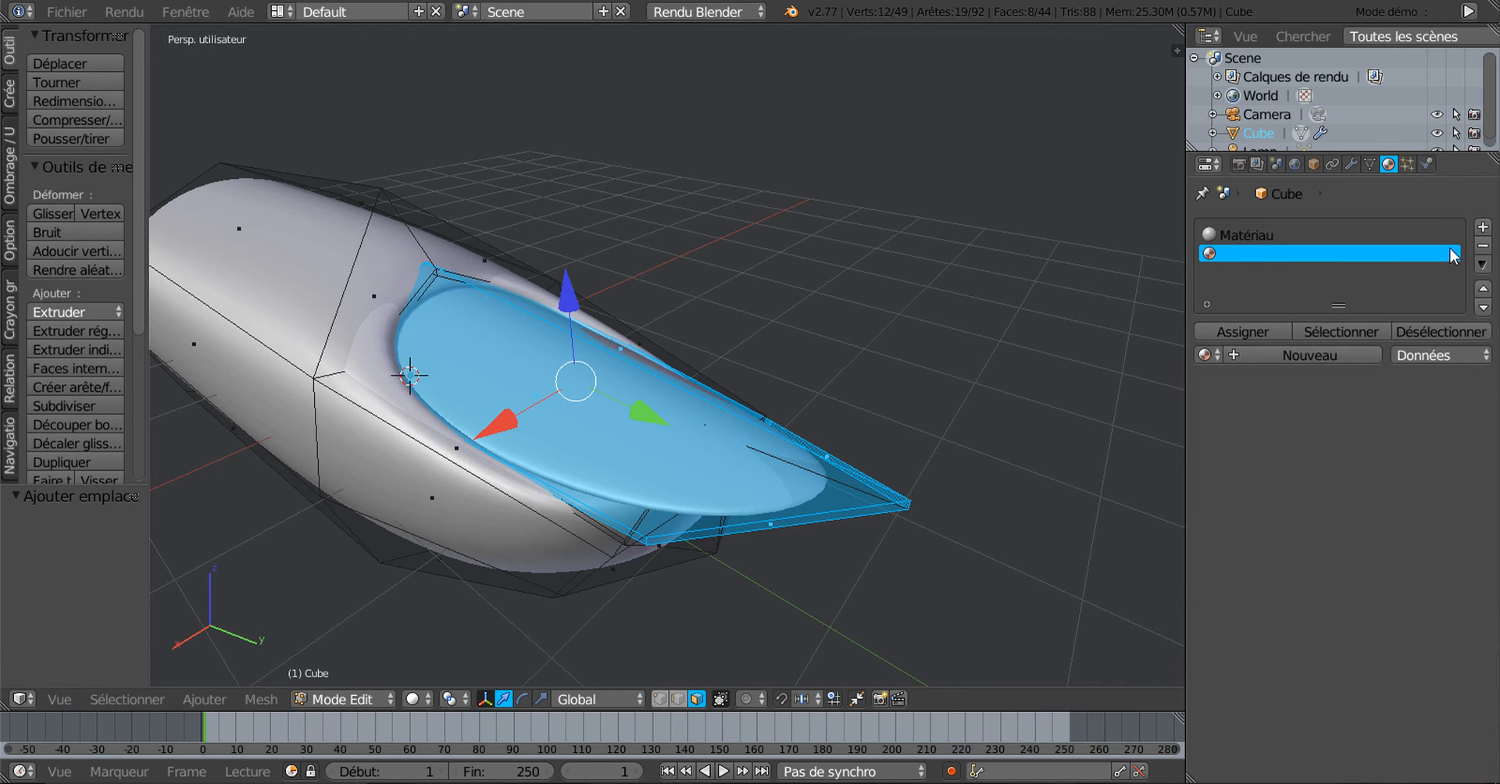
{"action": "left_click", "coordinate": [1337, 355]}
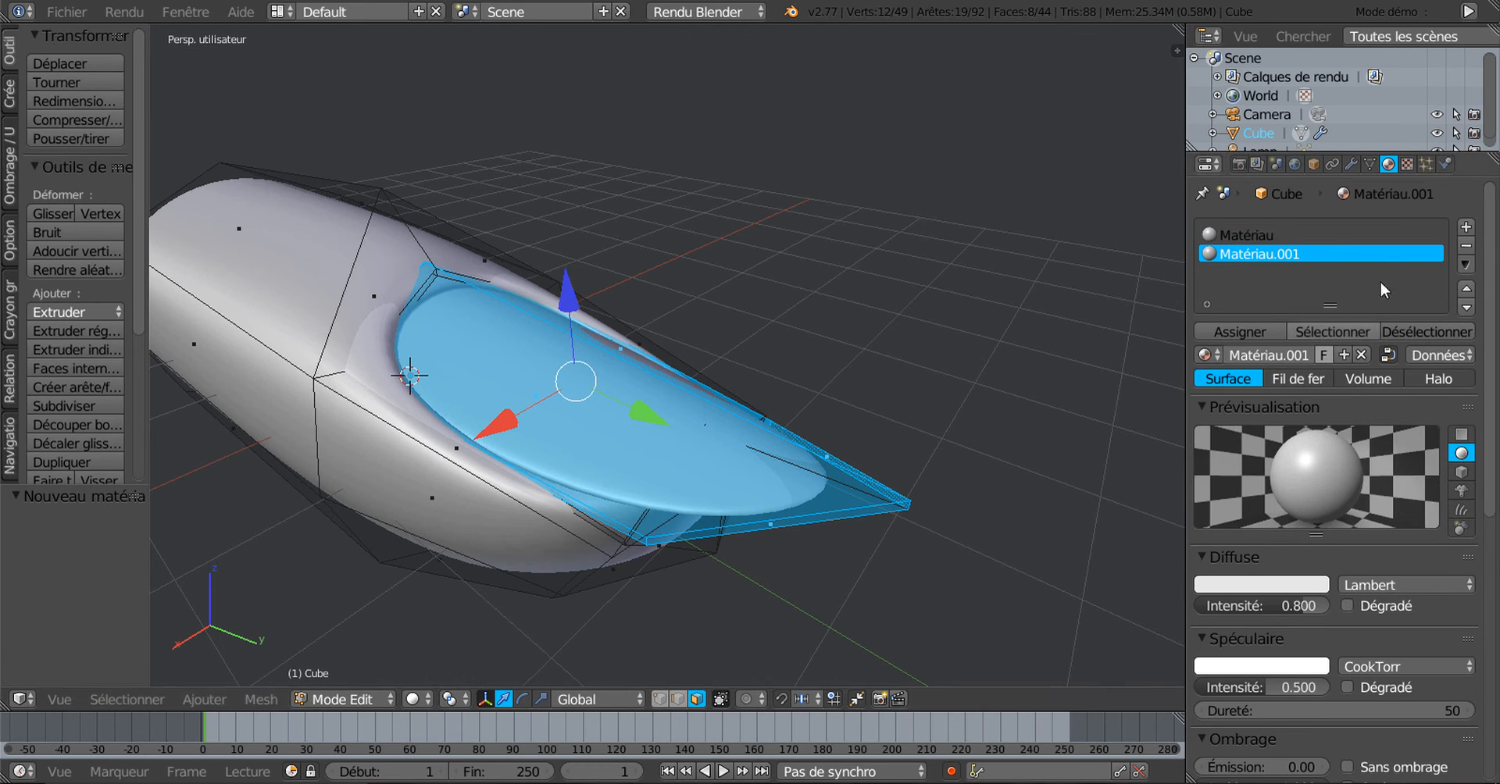
Create a new image texture for the second material and set its mapping coordinates to Réflexion
{"action": "left_click", "coordinate": [1406, 164]}
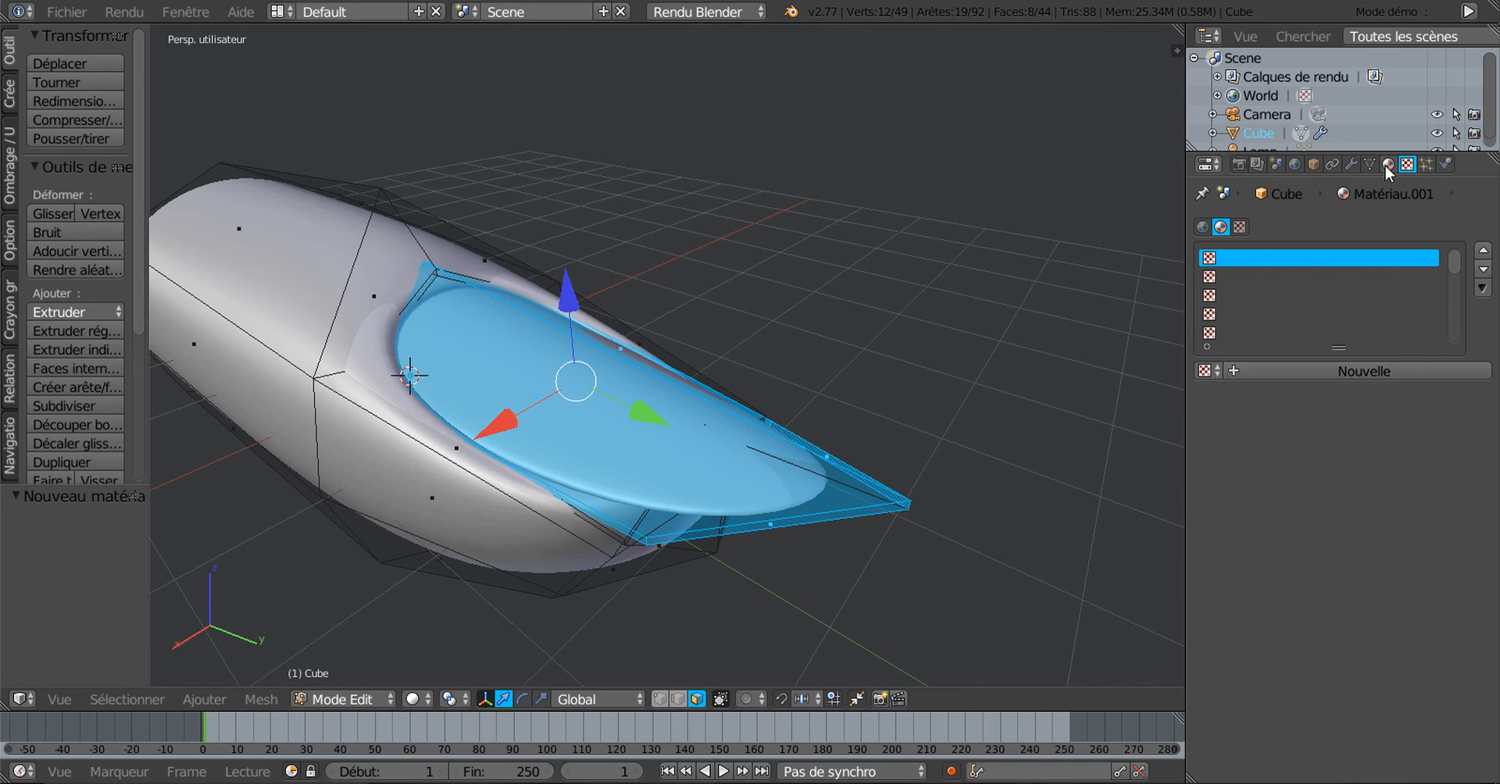
{"action": "left_click", "coordinate": [1425, 370]}
{"action": "scroll", "coordinate": [1404, 492], "scroll_direction": "down", "scroll_amount": 5}
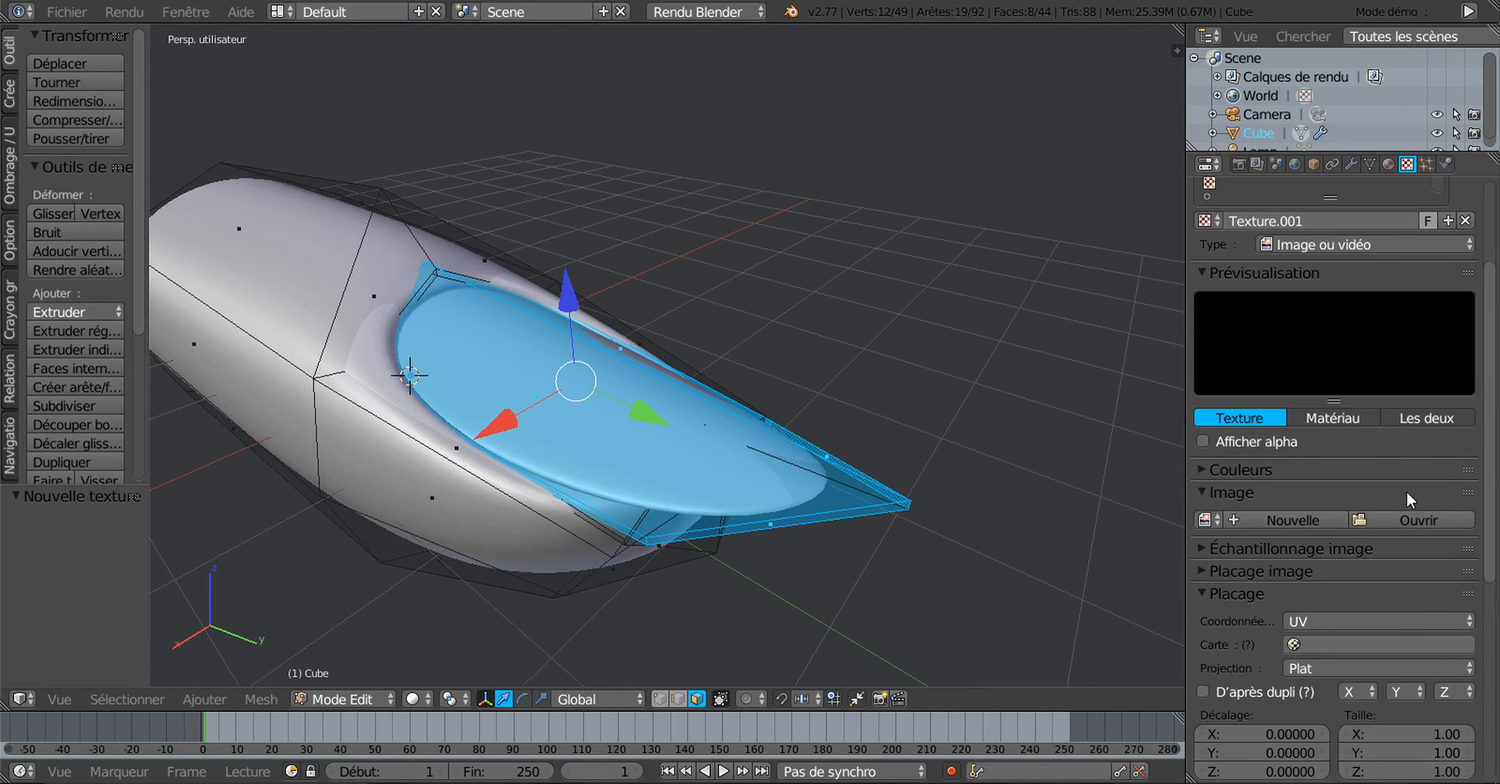
{"action": "scroll", "coordinate": [1413, 531], "scroll_direction": "down", "scroll_amount": 3}
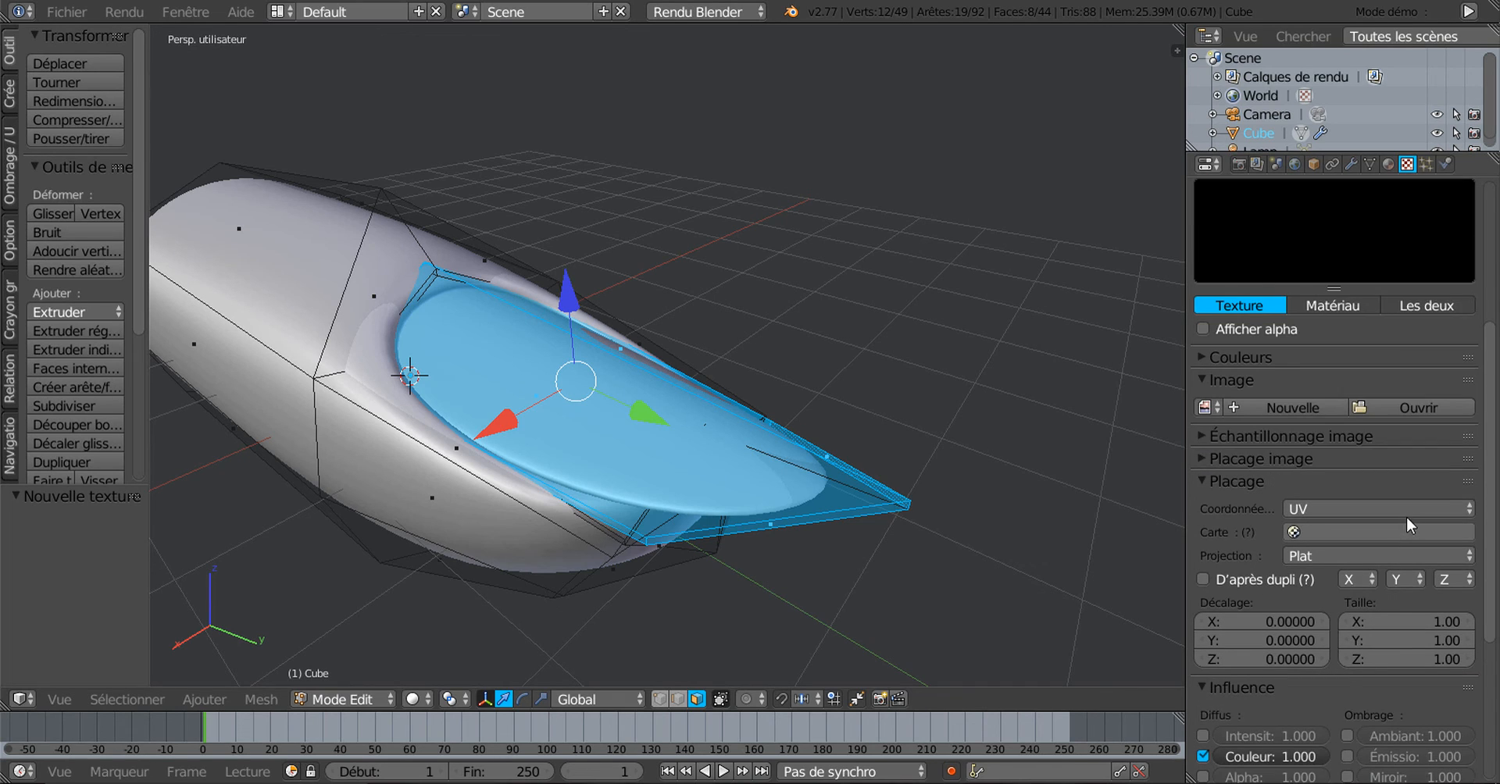
{"action": "left_click", "coordinate": [1402, 509]}
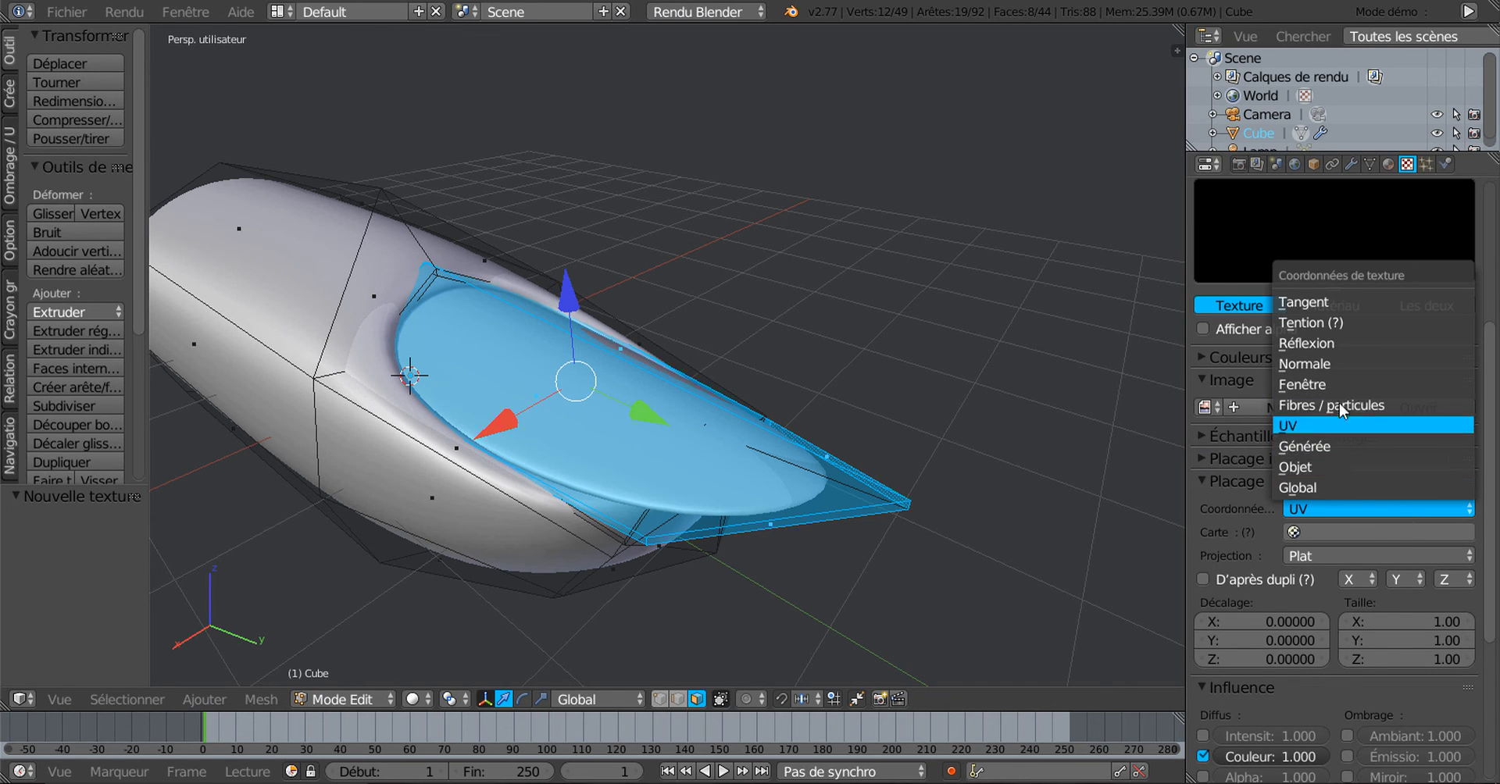
{"action": "left_click", "coordinate": [1345, 344]}
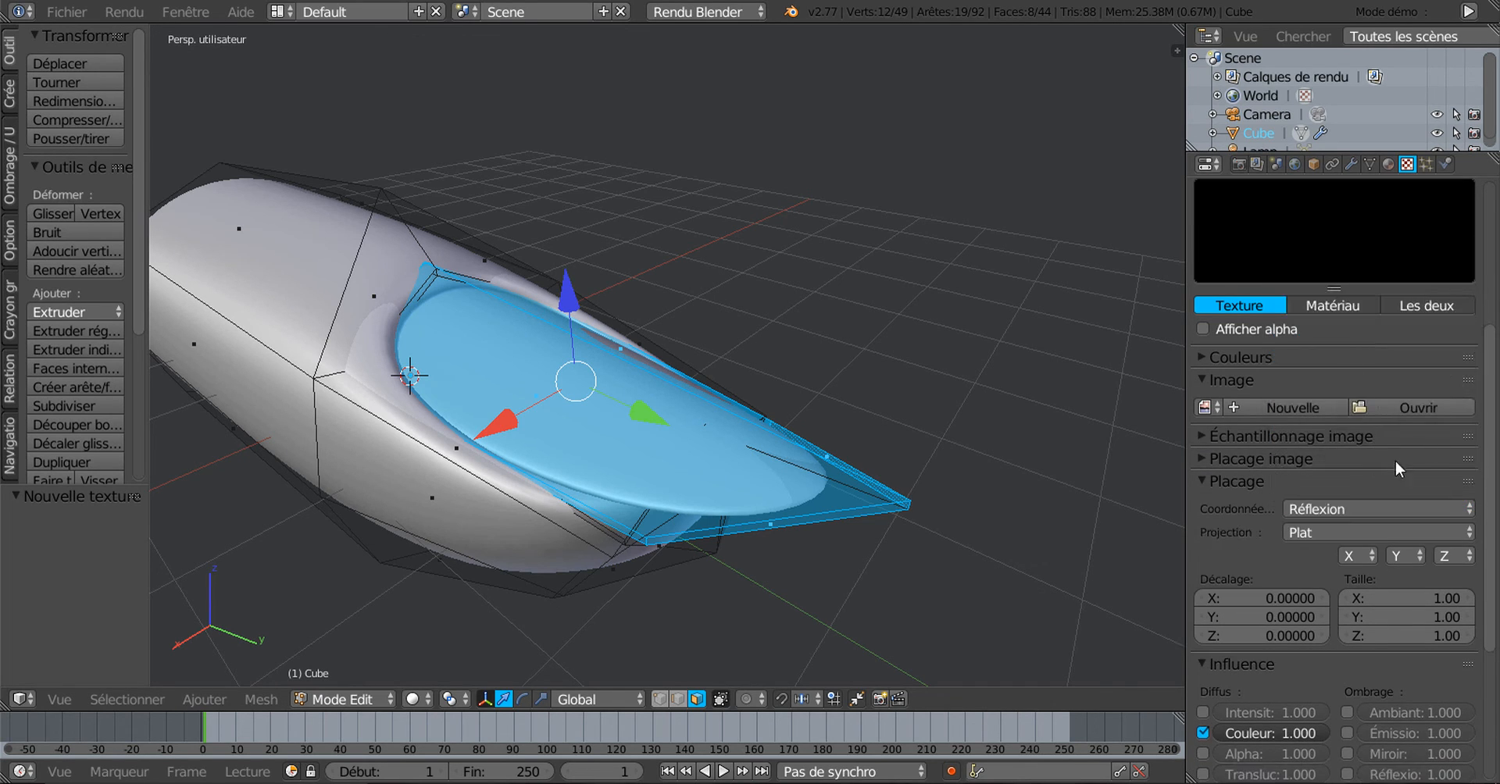
Load the image Rouge Charleston clair.png from the Couleurs 2CV Origine folder into the nail's texture
{"action": "scroll", "coordinate": [1412, 461], "scroll_direction": "down", "scroll_amount": 2}
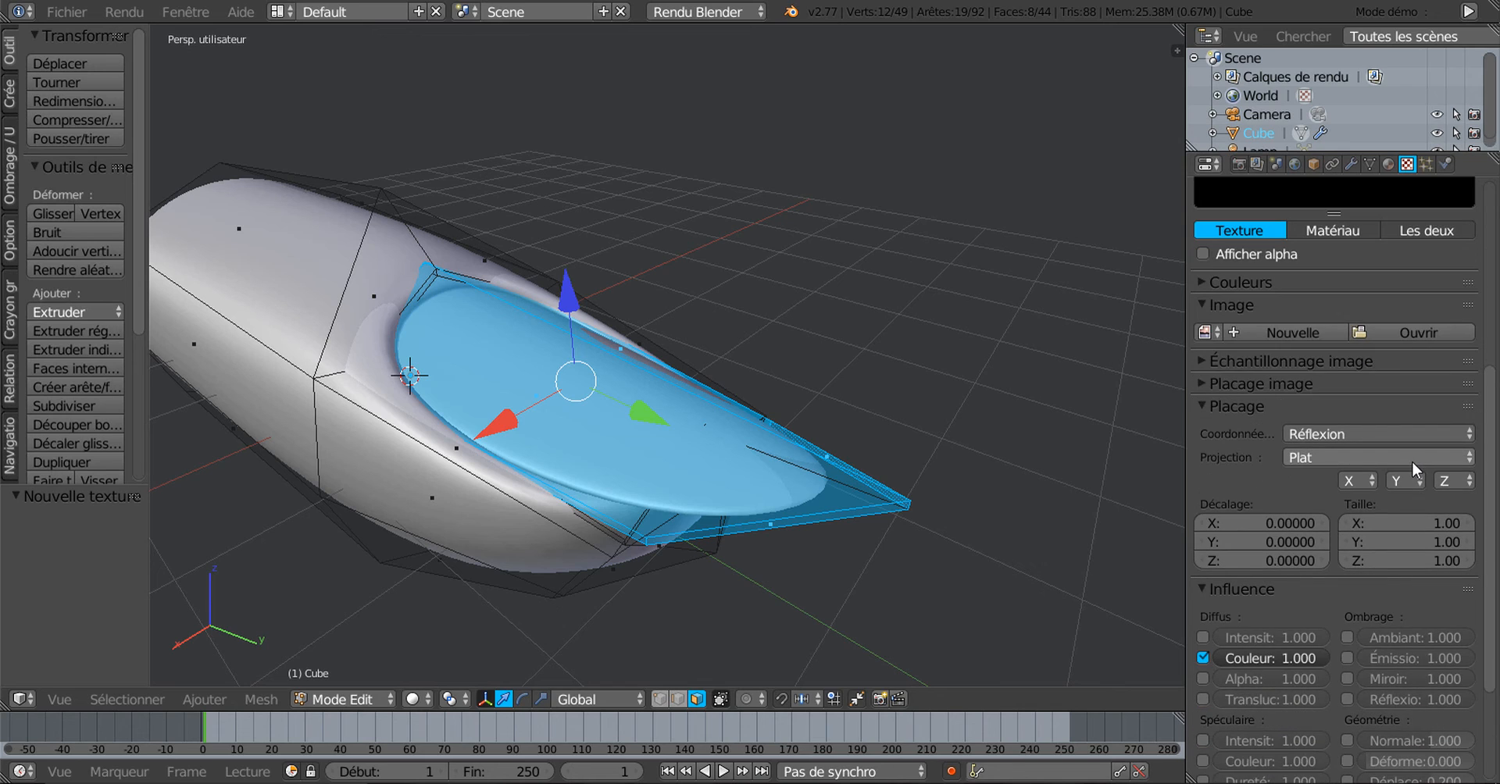
{"action": "left_click", "coordinate": [1404, 334]}
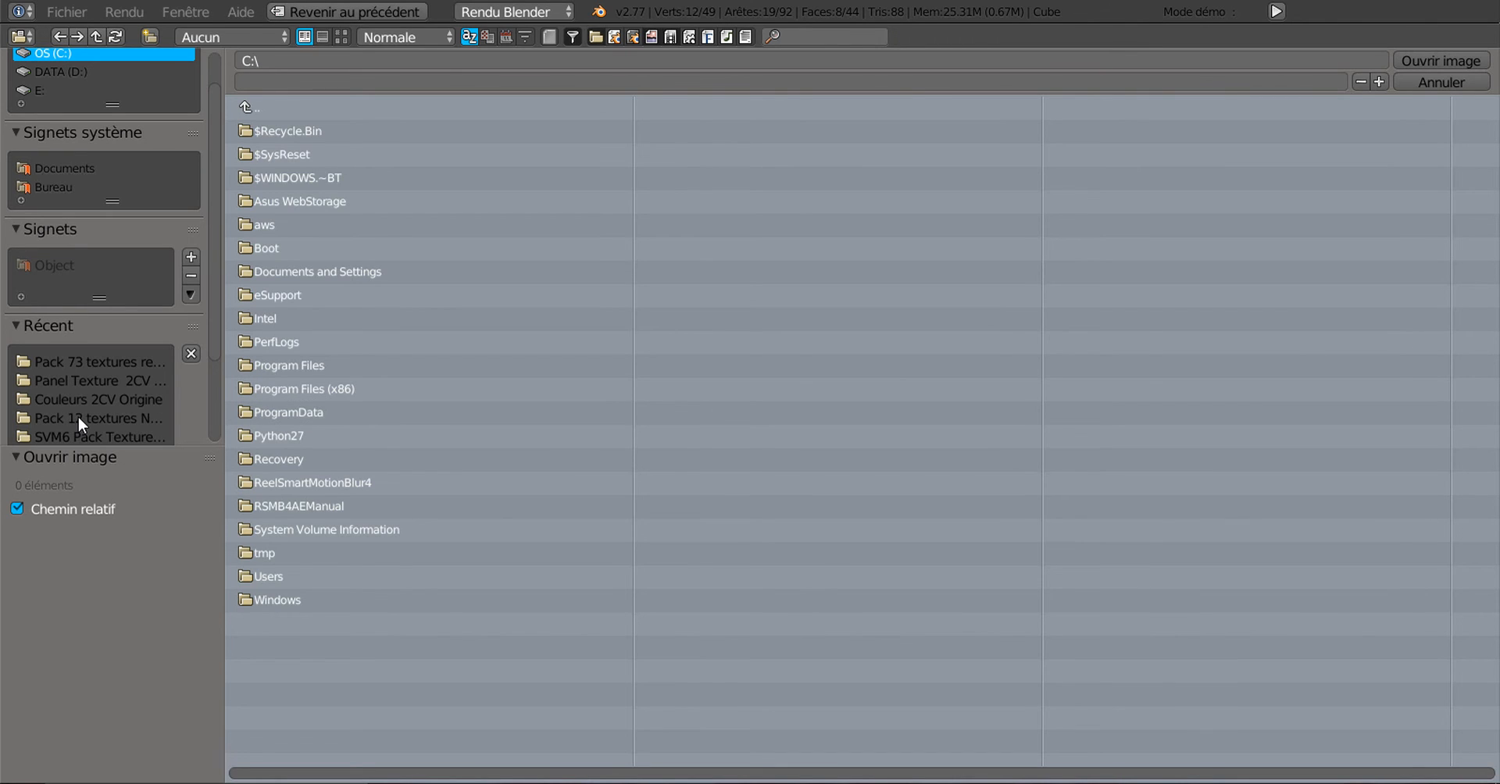
{"action": "scroll", "coordinate": [81, 414], "scroll_direction": "down", "scroll_amount": 1}
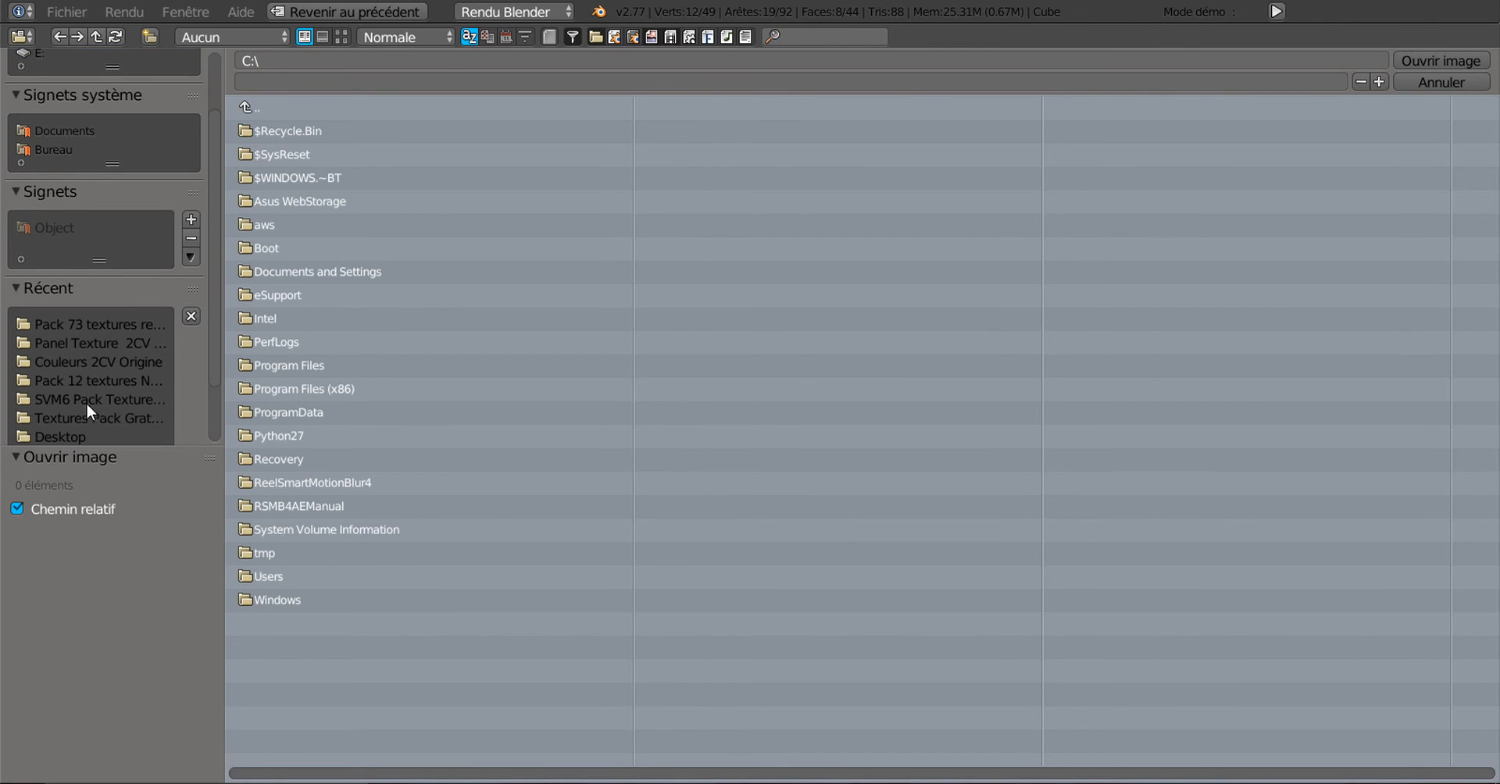
{"action": "left_click", "coordinate": [75, 362]}
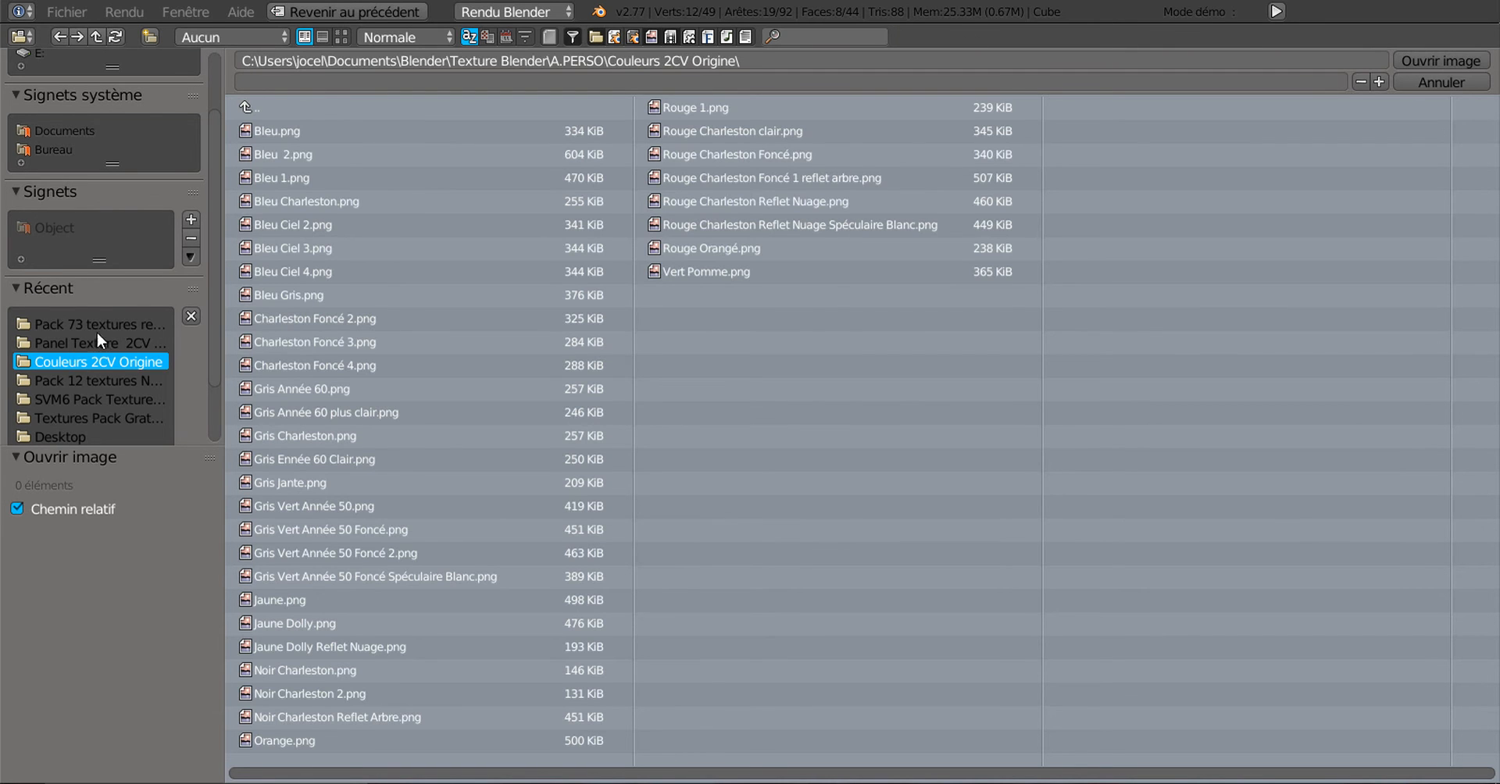
{"action": "left_click", "coordinate": [341, 36]}
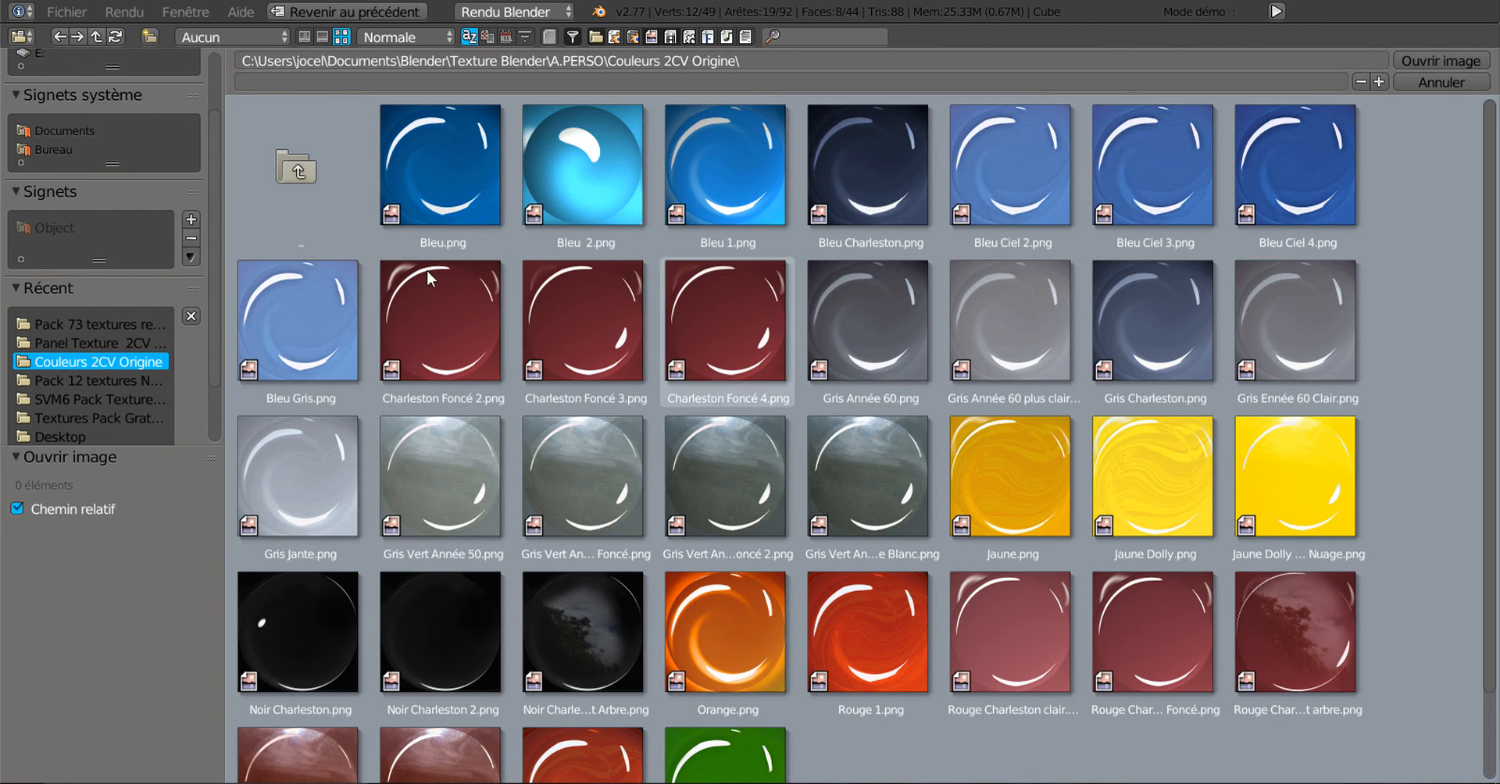
{"action": "scroll", "coordinate": [791, 470], "scroll_direction": "down", "scroll_amount": 3}
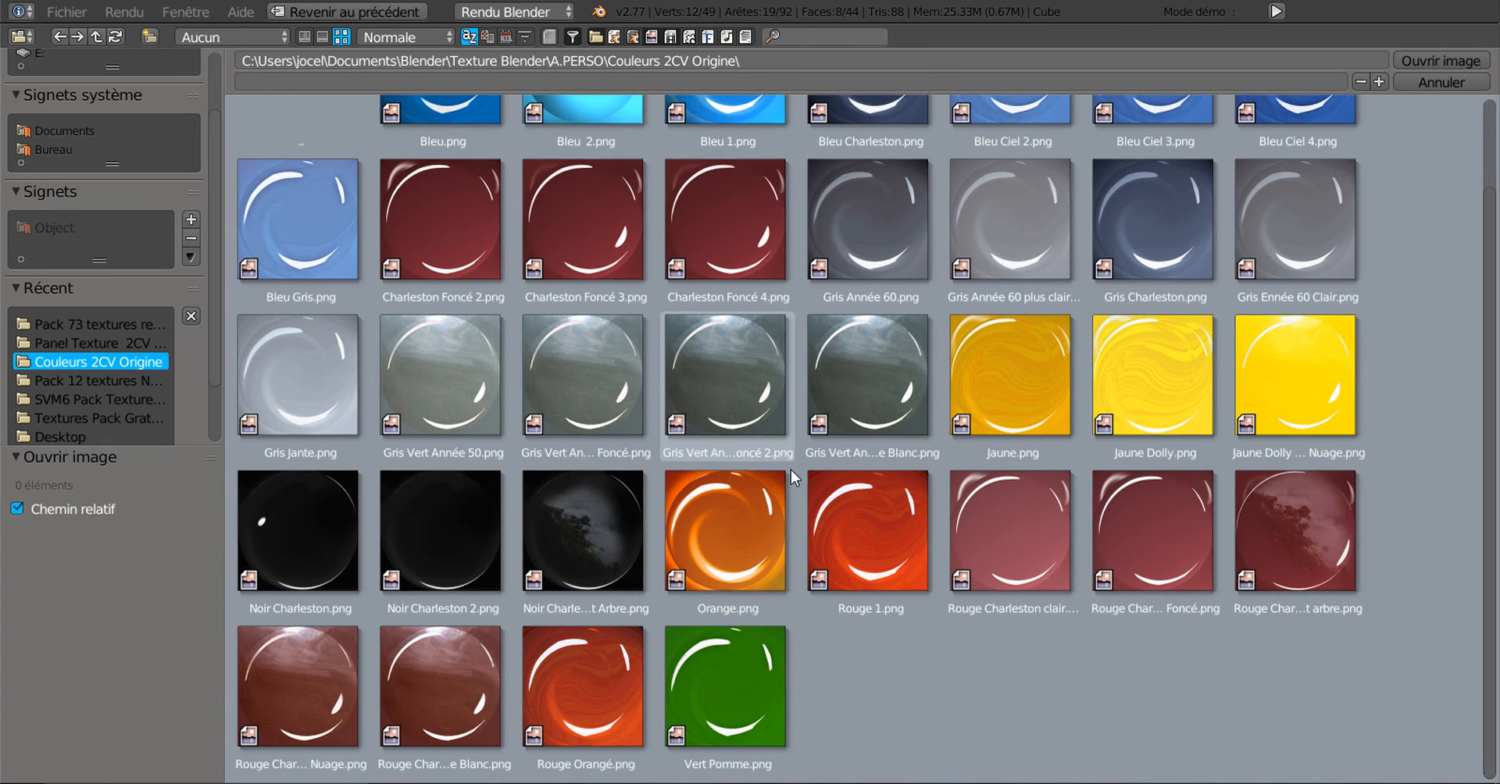
{"action": "left_click", "coordinate": [1008, 518]}
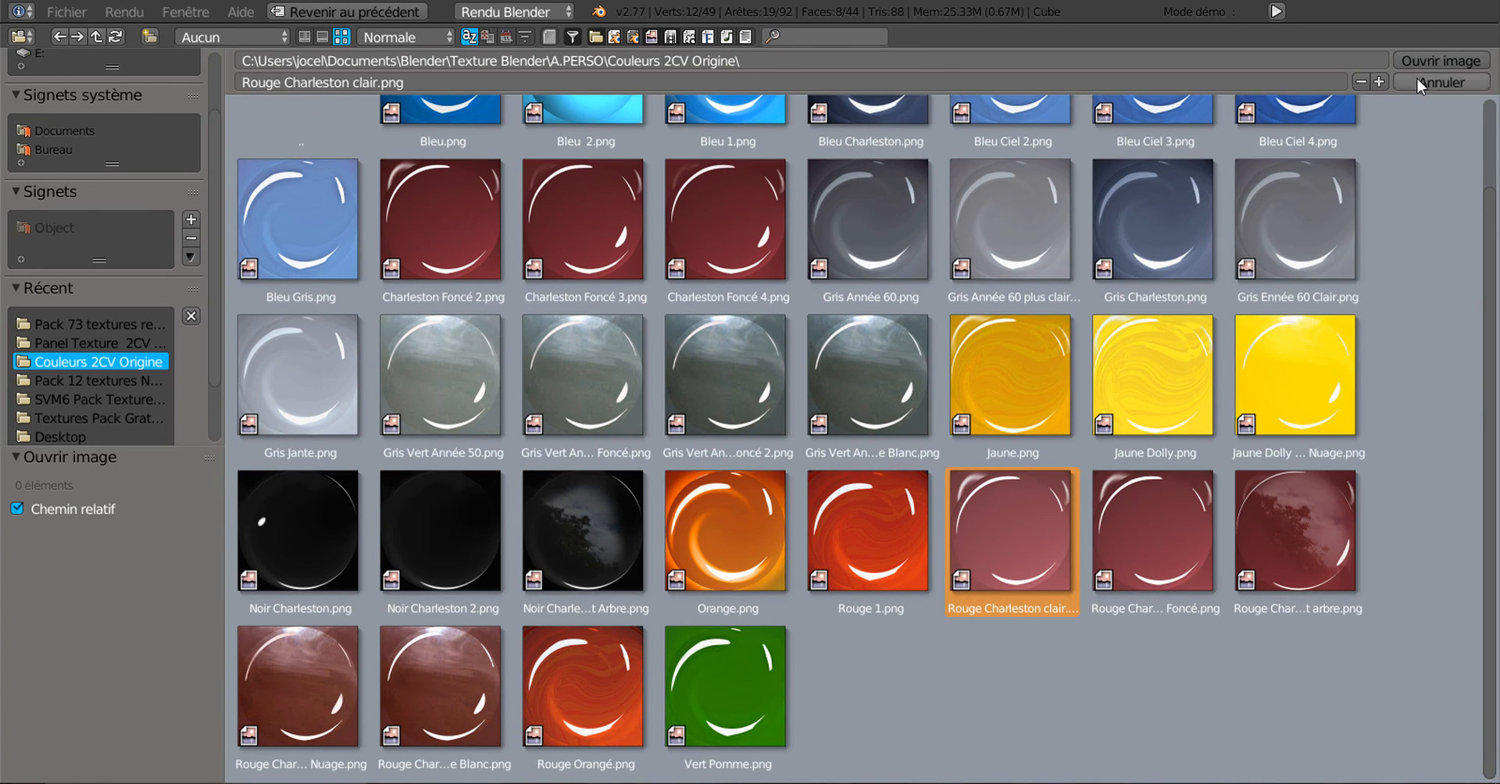
{"action": "left_click", "coordinate": [1433, 58]}
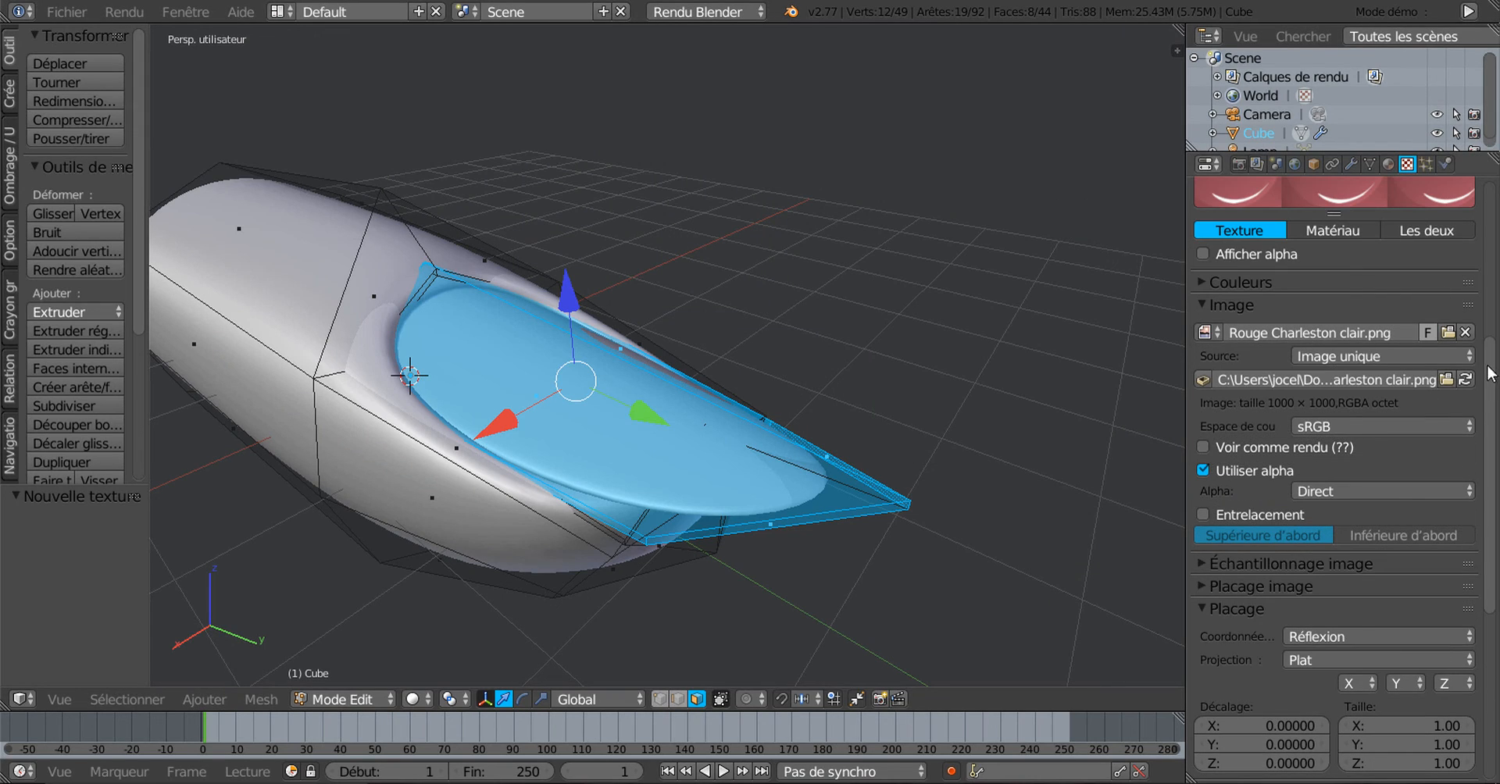
Assign the second material, Matériau.001, to the selected nail faces
{"action": "scroll", "coordinate": [1489, 373], "scroll_direction": "up", "scroll_amount": 5}
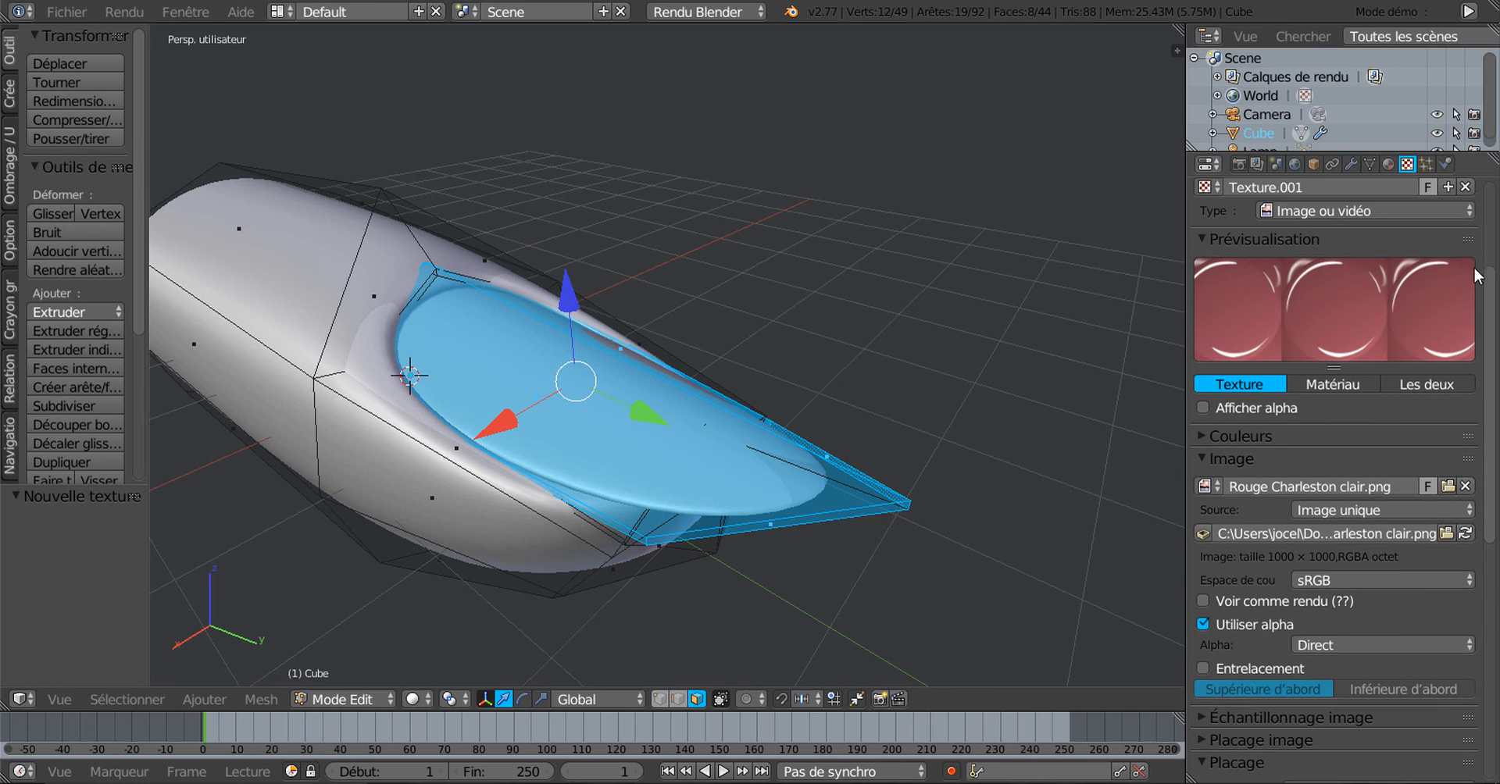
{"action": "left_click", "coordinate": [1388, 165]}
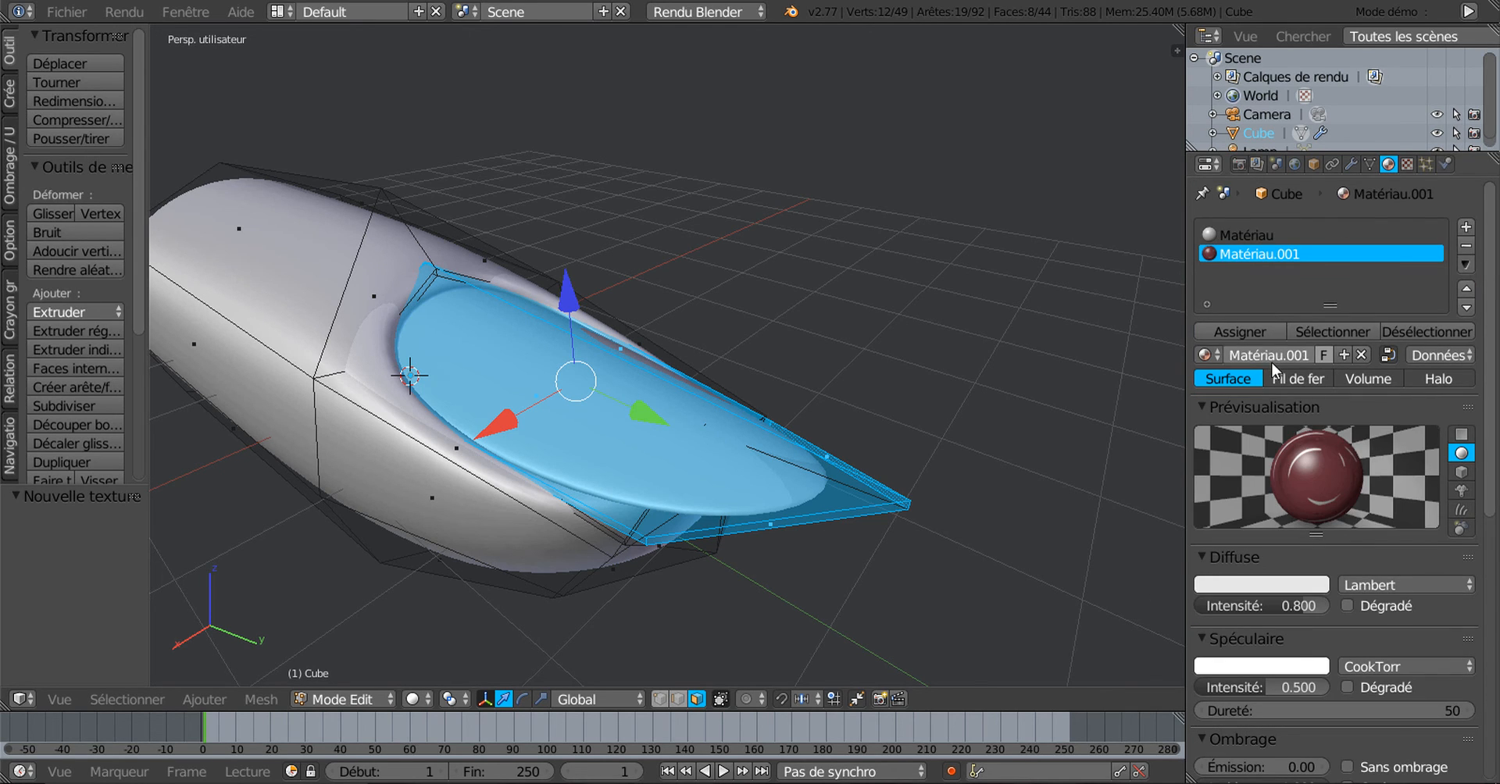
{"action": "left_click", "coordinate": [1248, 337]}
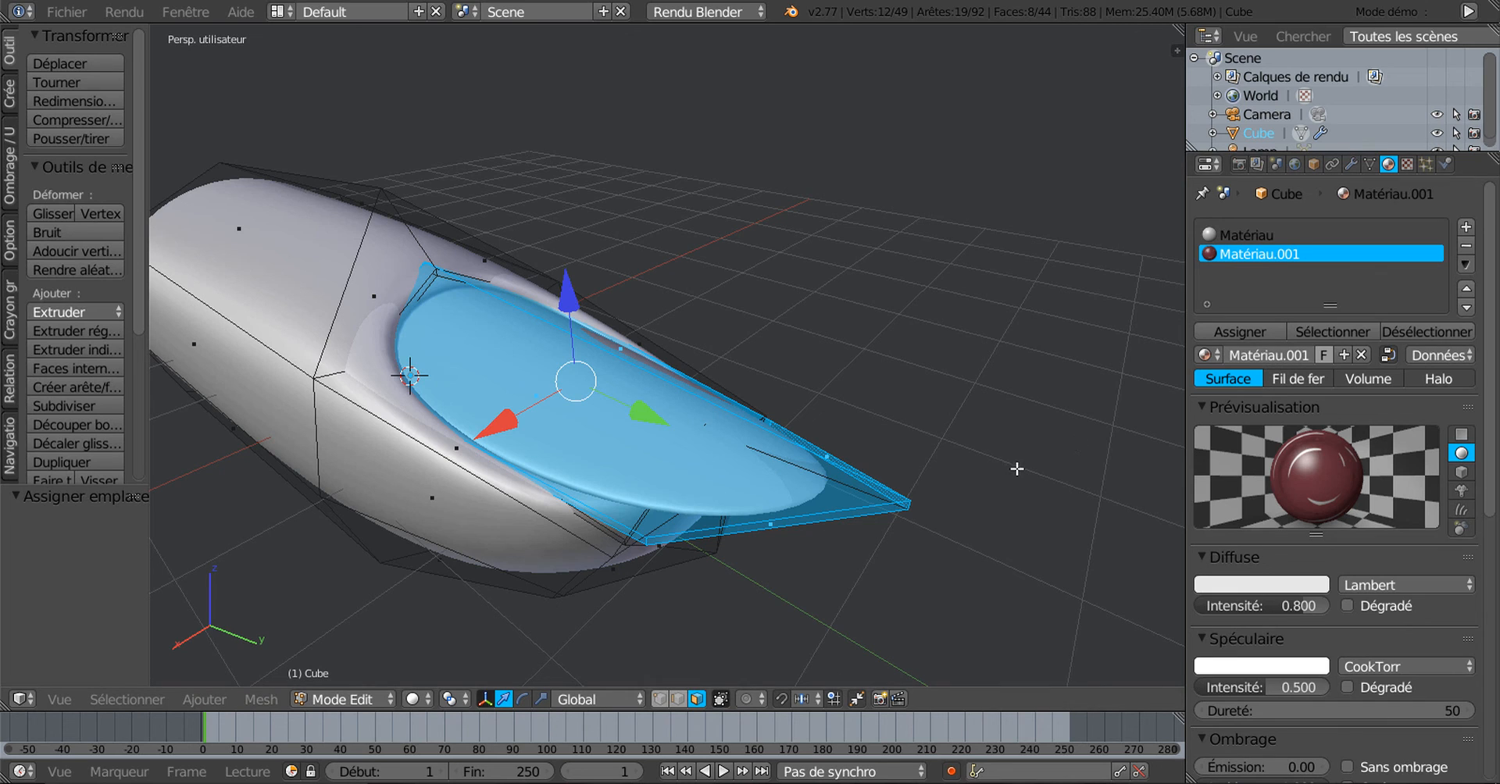
Switch the viewport shading to Matériau and check the finger and nail in object mode before resuming mesh editing
{"action": "left_click", "coordinate": [411, 699]}
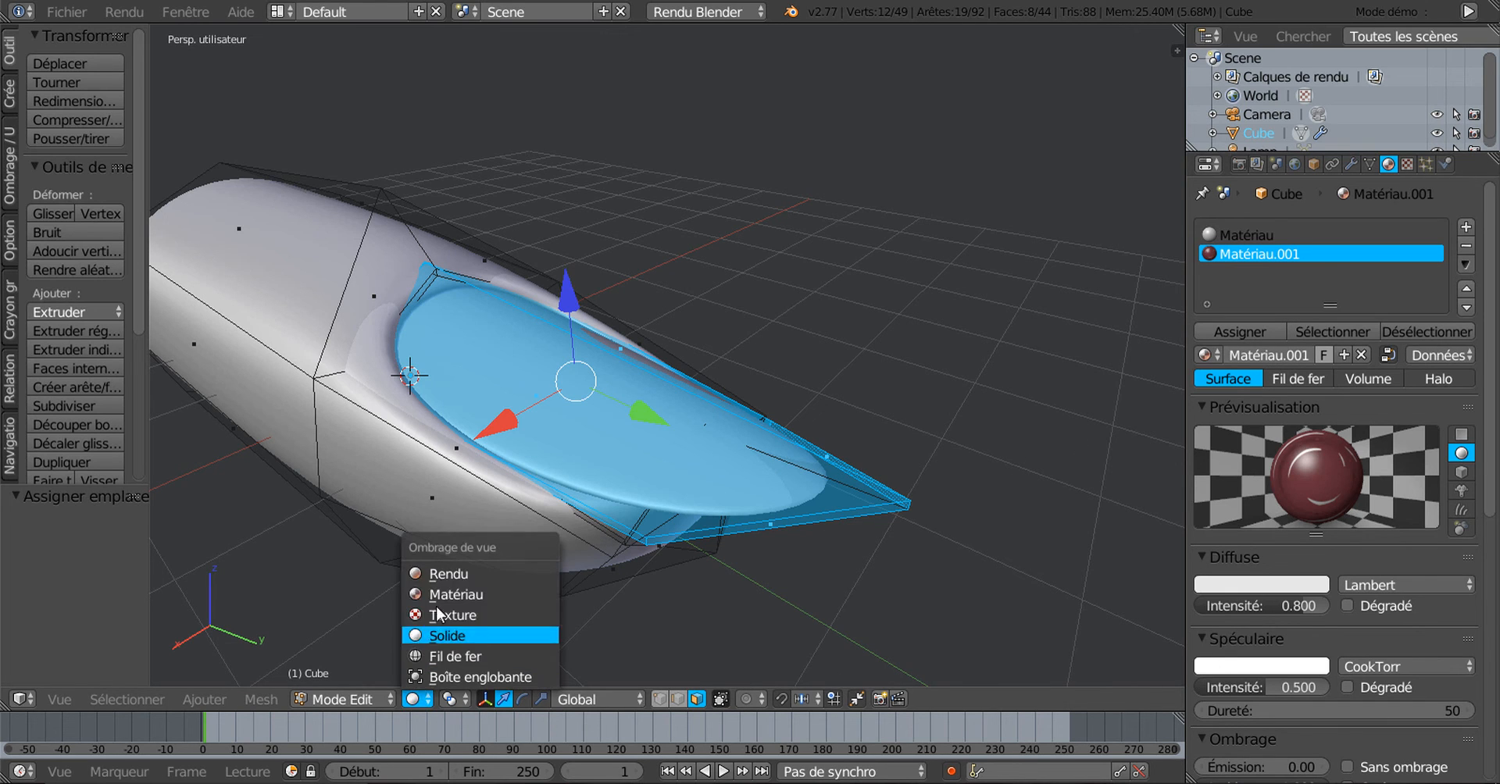
{"action": "left_click", "coordinate": [452, 600]}
{"action": "scroll", "coordinate": [511, 573], "scroll_direction": "down", "scroll_amount": 3}
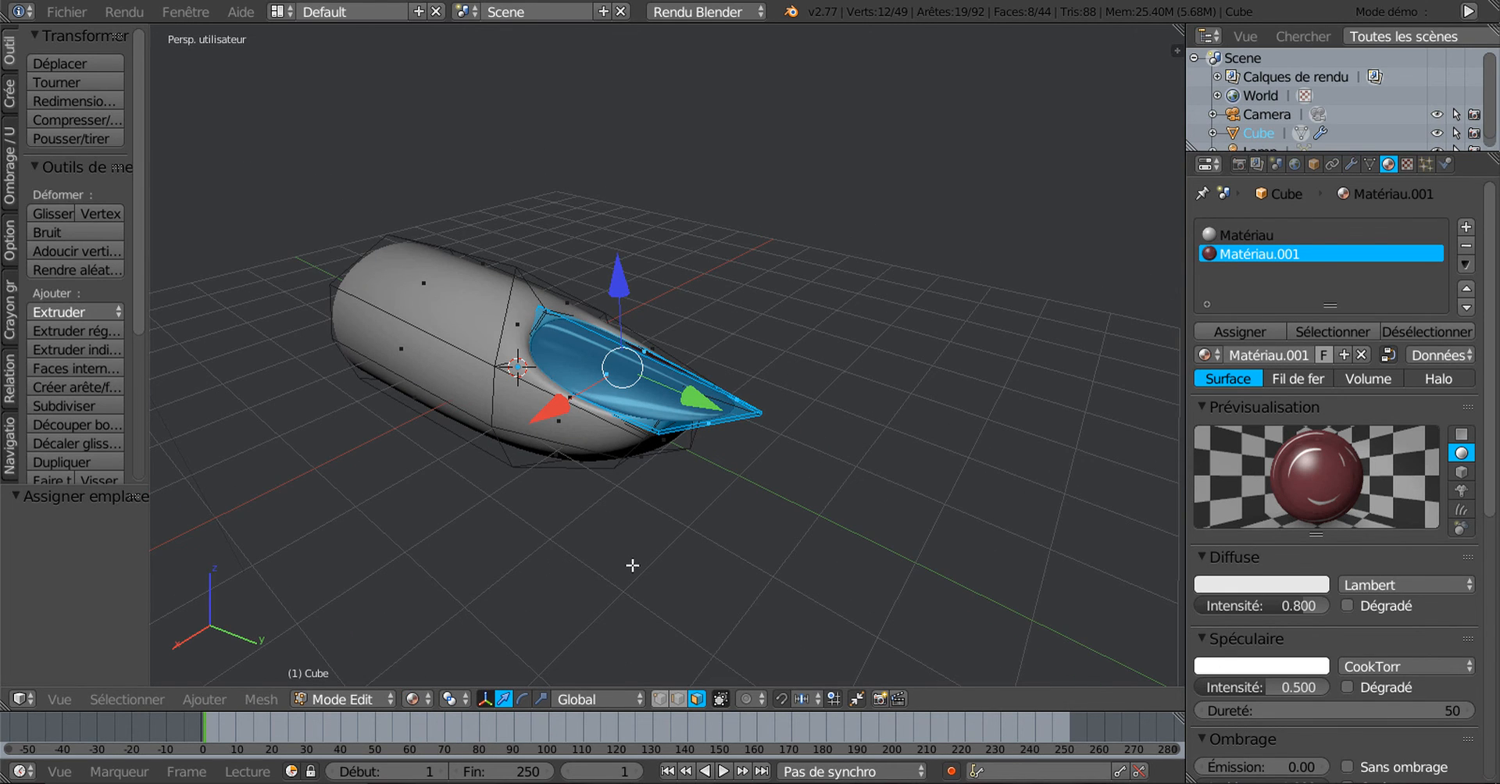
{"action": "key", "text": "Tab"}
{"action": "mouse_move", "coordinate": [648, 551]}
{"action": "middle_mouse_down"}
{"action": "mouse_move", "coordinate": [663, 602]}
{"action": "mouse_move", "coordinate": [741, 559]}
{"action": "mouse_move", "coordinate": [717, 530]}
{"action": "mouse_move", "coordinate": [728, 470]}
{"action": "mouse_move", "coordinate": [759, 480]}
{"action": "mouse_move", "coordinate": [696, 469]}
{"action": "mouse_move", "coordinate": [730, 499]}
{"action": "middle_mouse_up"}
{"action": "key", "text": "Tab"}
{"action": "key", "text": "Tab"}
{"action": "key", "text": "Tab"}
{"action": "scroll", "coordinate": [760, 472], "scroll_direction": "up", "scroll_amount": 4}
In vertex mode, select the six vertices under the fingertip, lower them slightly, and return to object mode
{"action": "key", "text": "z"}
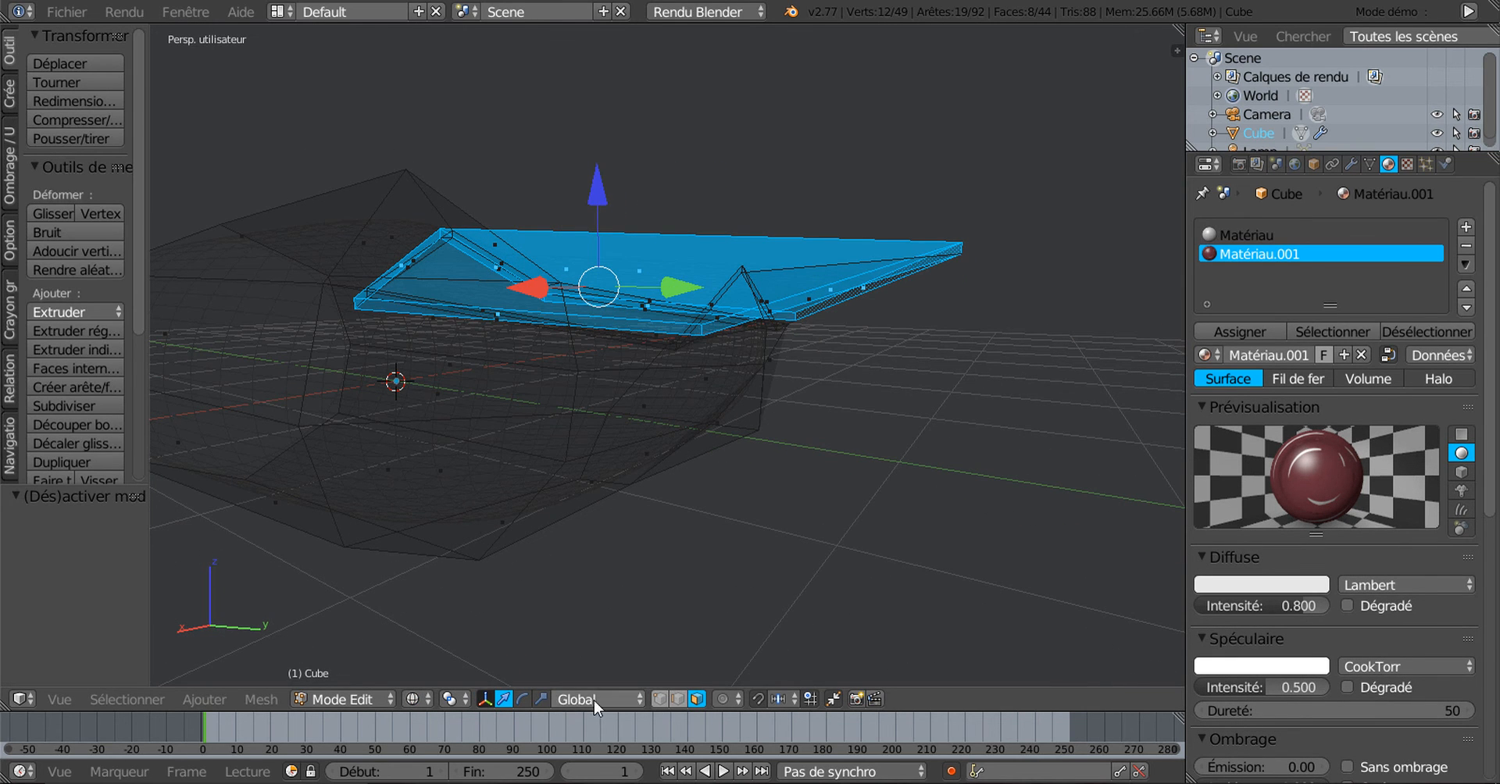
{"action": "left_click", "coordinate": [660, 699]}
{"action": "mouse_move", "coordinate": [772, 586]}
{"action": "middle_mouse_down"}
{"action": "mouse_move", "coordinate": [703, 566]}
{"action": "mouse_move", "coordinate": [713, 519]}
{"action": "mouse_move", "coordinate": [731, 546]}
{"action": "mouse_move", "coordinate": [758, 434]}
{"action": "mouse_move", "coordinate": [663, 452]}
{"action": "mouse_move", "coordinate": [630, 477]}
{"action": "mouse_move", "coordinate": [696, 472]}
{"action": "mouse_move", "coordinate": [684, 474]}
{"action": "middle_mouse_up"}
{"action": "key", "text": "z"}
{"action": "right_click", "coordinate": [473, 346]}
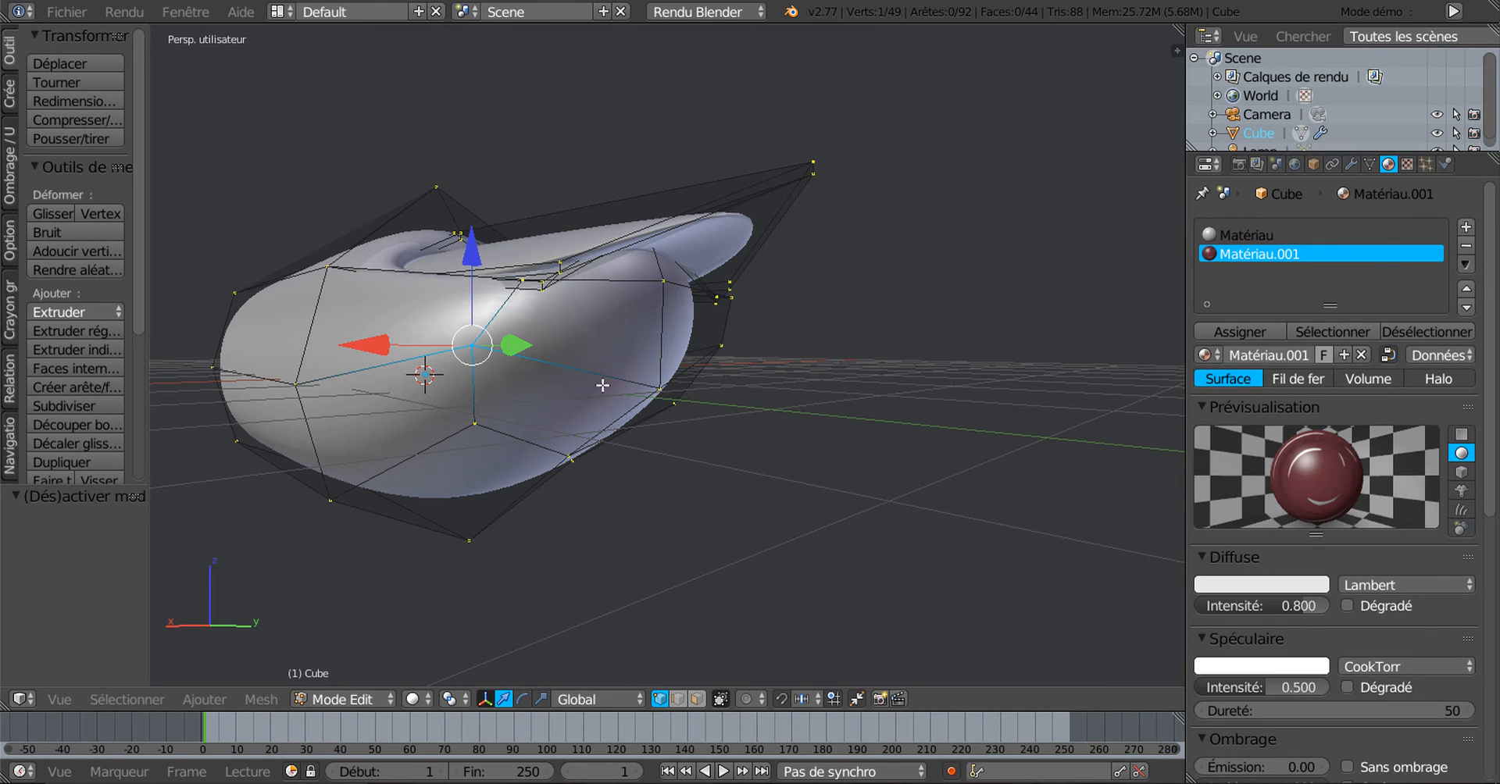
{"action": "right_click", "coordinate": [655, 388], "text": "shift"}
{"action": "right_click", "coordinate": [674, 403], "text": "shift"}
{"action": "right_click", "coordinate": [475, 423], "text": "shift"}
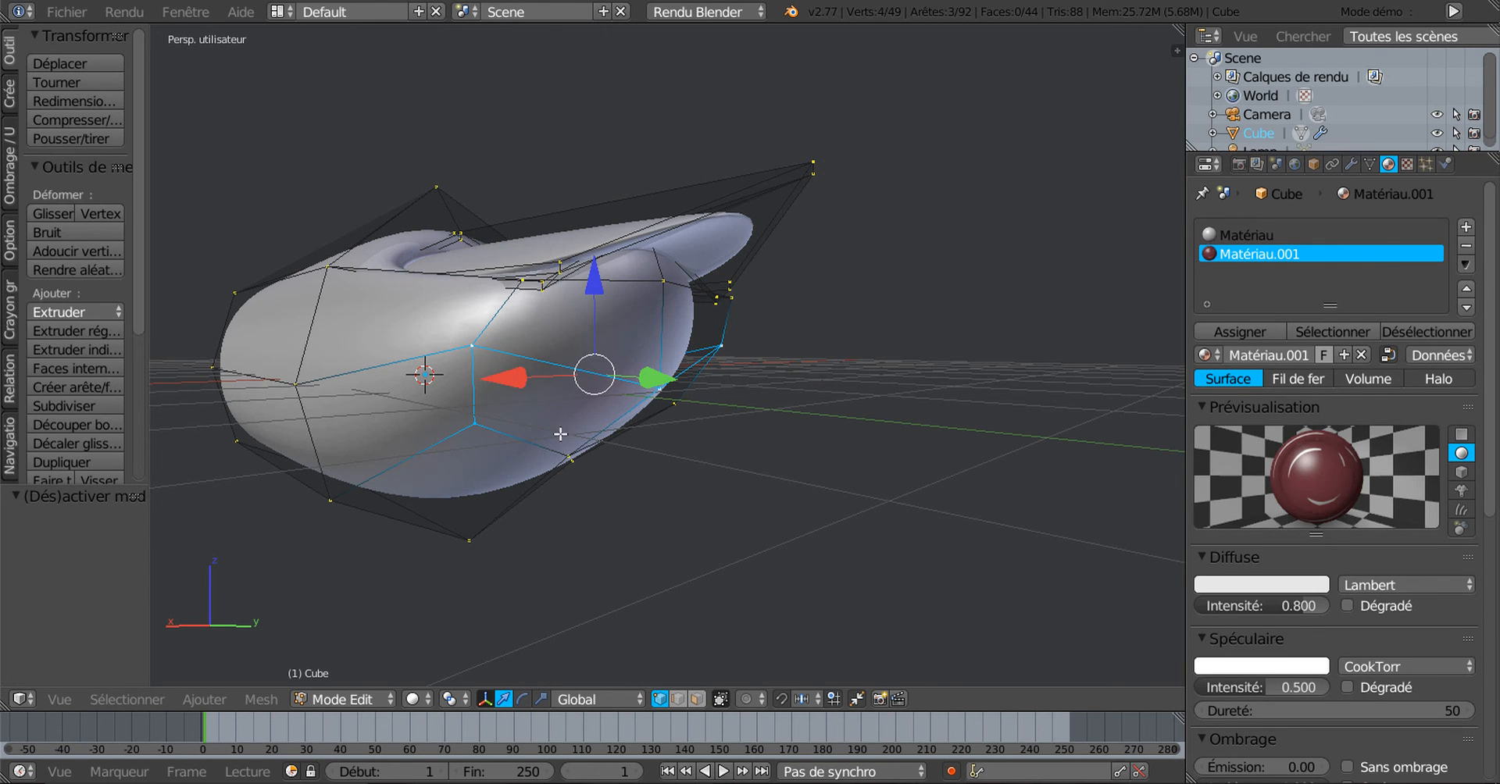
{"action": "right_click", "coordinate": [567, 458], "text": "shift"}
{"action": "middle_click_drag", "start_coordinate": [568, 457], "coordinate": [868, 523]}
{"action": "right_click", "coordinate": [568, 405], "text": "shift"}
{"action": "left_click_drag", "start_coordinate": [812, 301], "coordinate": [809, 328]}
{"action": "scroll", "coordinate": [819, 467], "scroll_direction": "down", "scroll_amount": 2}
{"action": "middle_click_drag", "start_coordinate": [815, 483], "coordinate": [750, 533]}
{"action": "key", "text": "Tab"}
{"action": "scroll", "coordinate": [817, 503], "scroll_direction": "down", "scroll_amount": 1}
{"action": "scroll", "coordinate": [750, 533], "scroll_direction": "up", "scroll_amount": 3}
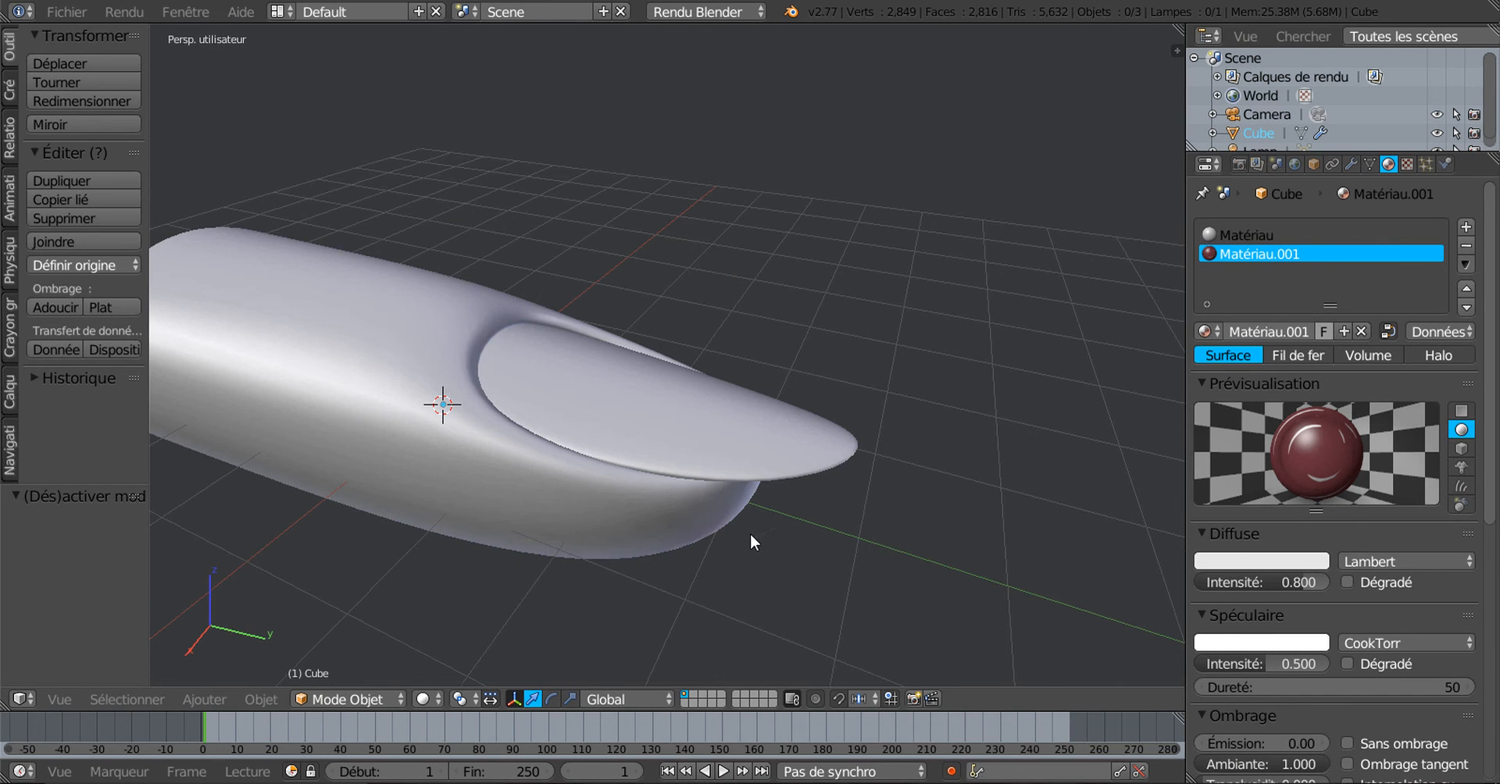
Set the viewport shading to Matériau and change the lamp's type to Hémi
{"action": "left_click", "coordinate": [423, 699]}
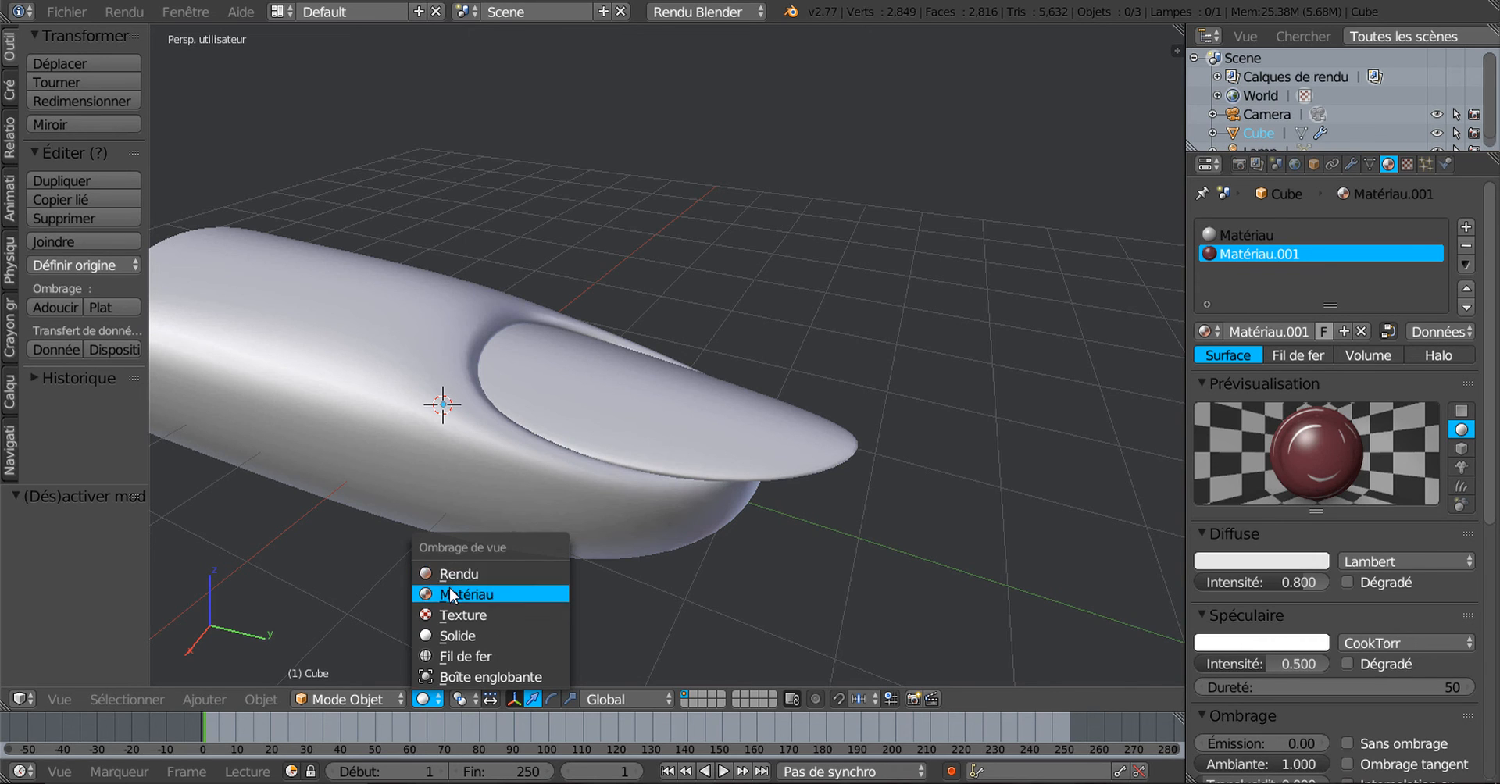
{"action": "left_click", "coordinate": [449, 592]}
{"action": "scroll", "coordinate": [574, 570], "scroll_direction": "down", "scroll_amount": 3}
{"action": "middle_click_drag", "start_coordinate": [607, 545], "coordinate": [753, 496]}
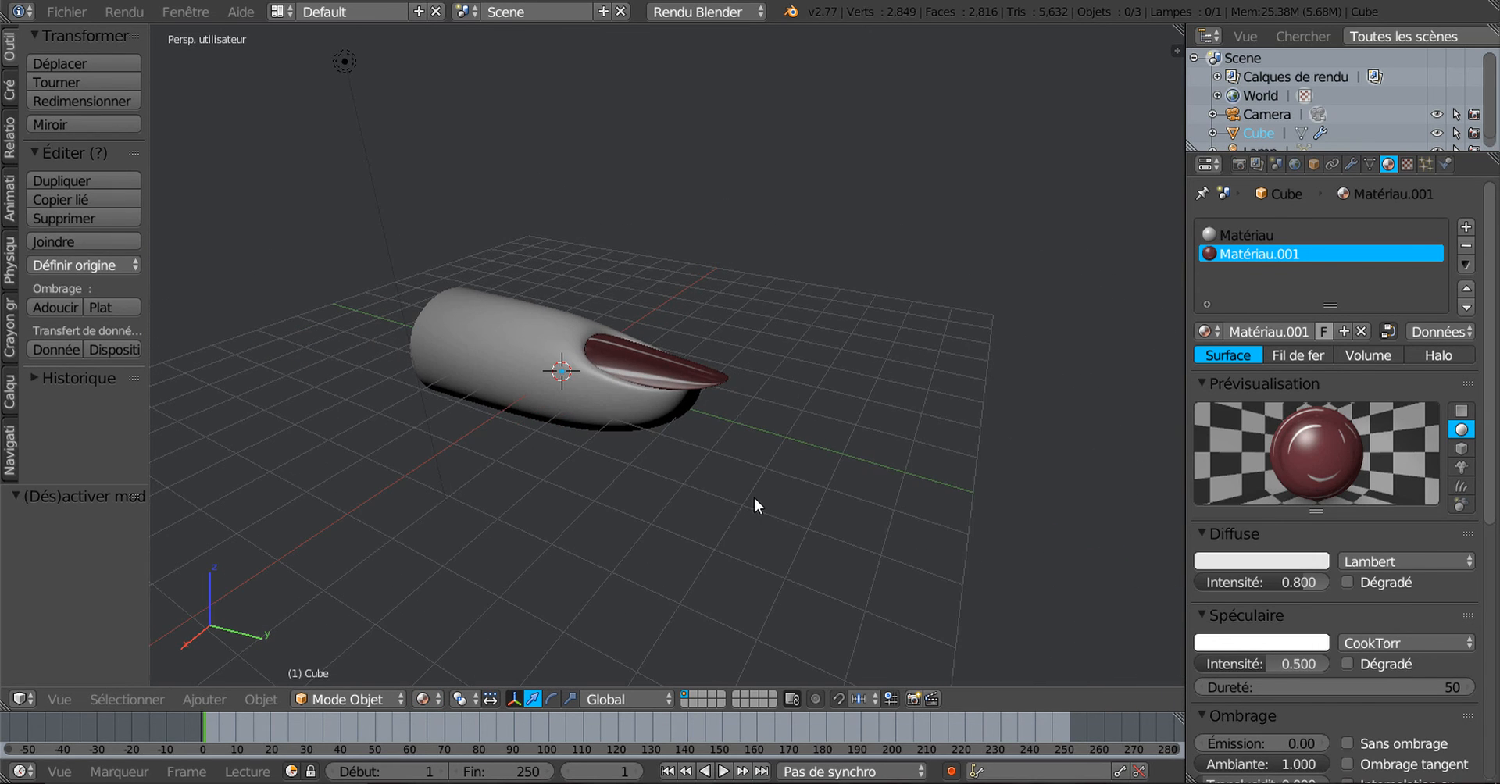
{"action": "middle_click_drag", "start_coordinate": [836, 545], "coordinate": [609, 392]}
{"action": "right_click", "coordinate": [513, 270]}
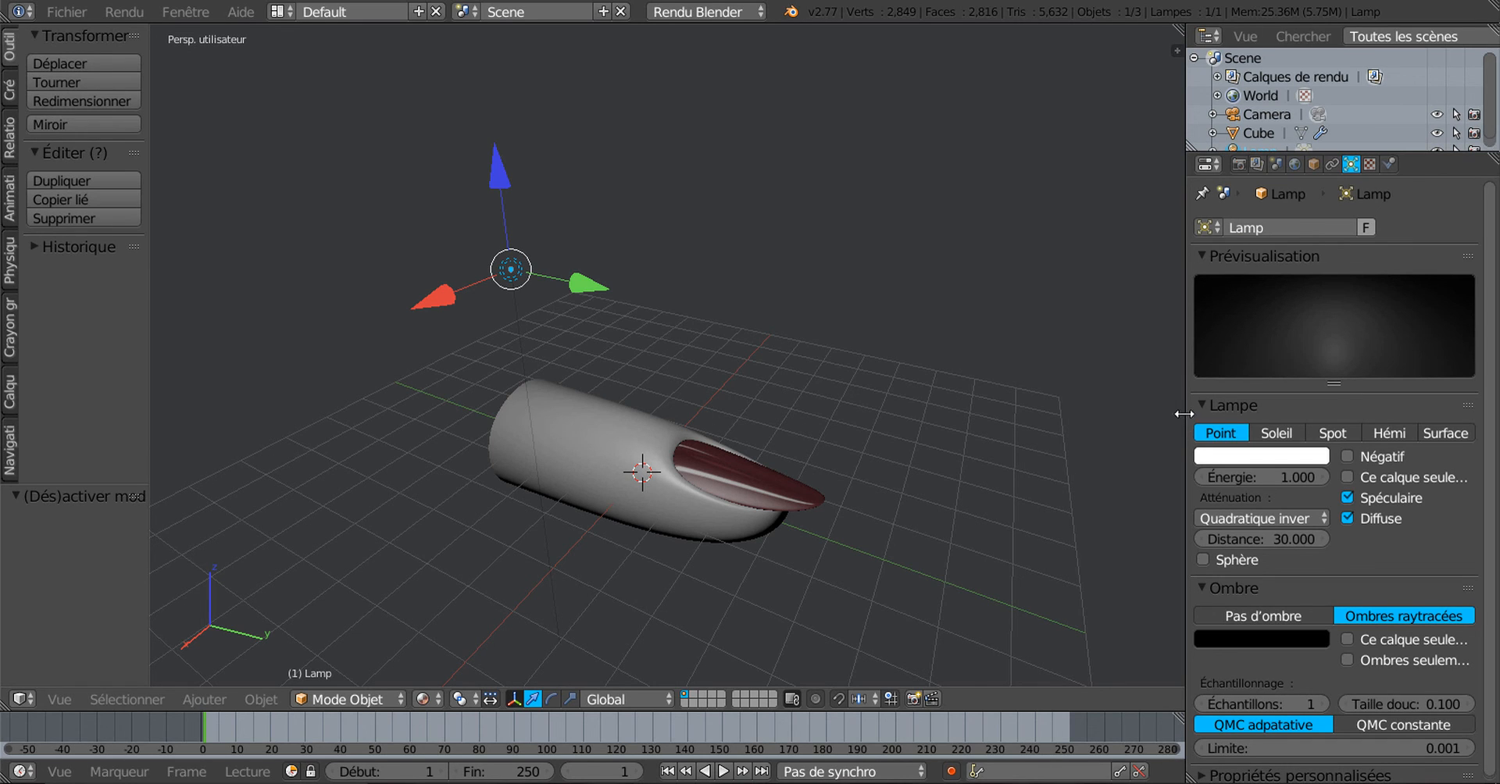
{"action": "left_click", "coordinate": [1391, 432]}
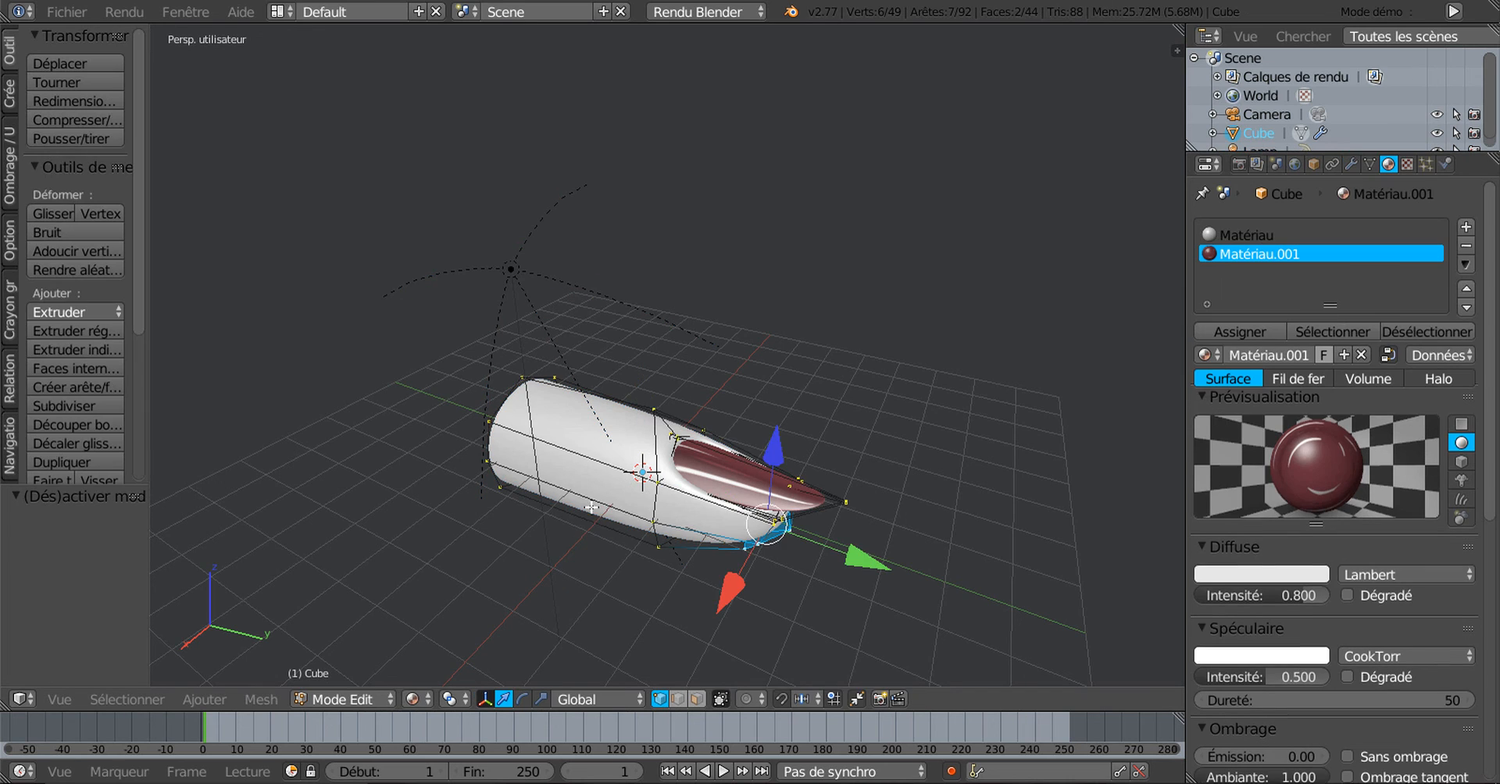
Select a face on the finger's skin and set its material's diffuse colour to pale pink, R 0.904, V 0.764, B 0.717
{"action": "scroll", "coordinate": [596, 493], "scroll_direction": "up", "scroll_amount": 5}
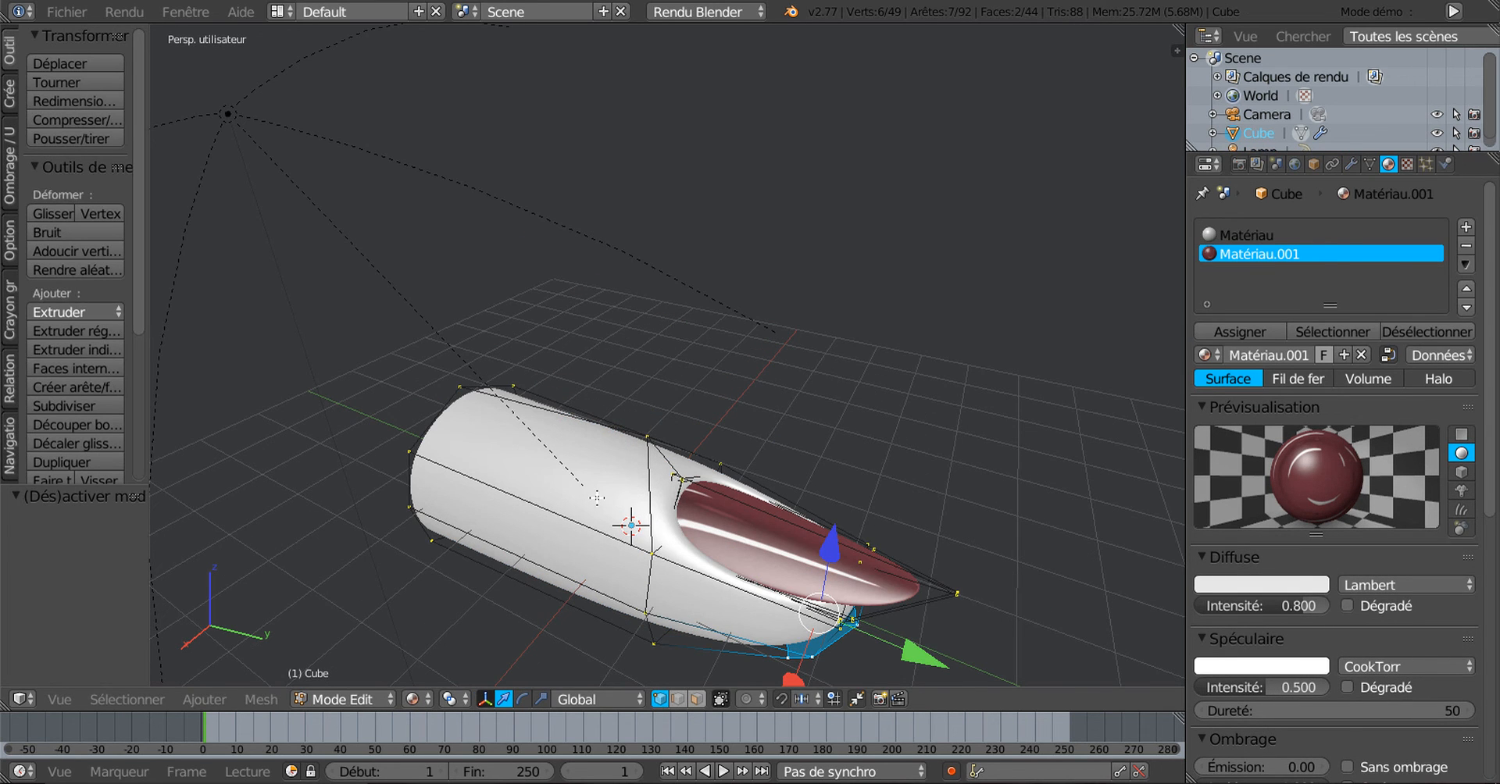
{"action": "left_click", "coordinate": [695, 699]}
{"action": "right_click", "coordinate": [570, 492]}
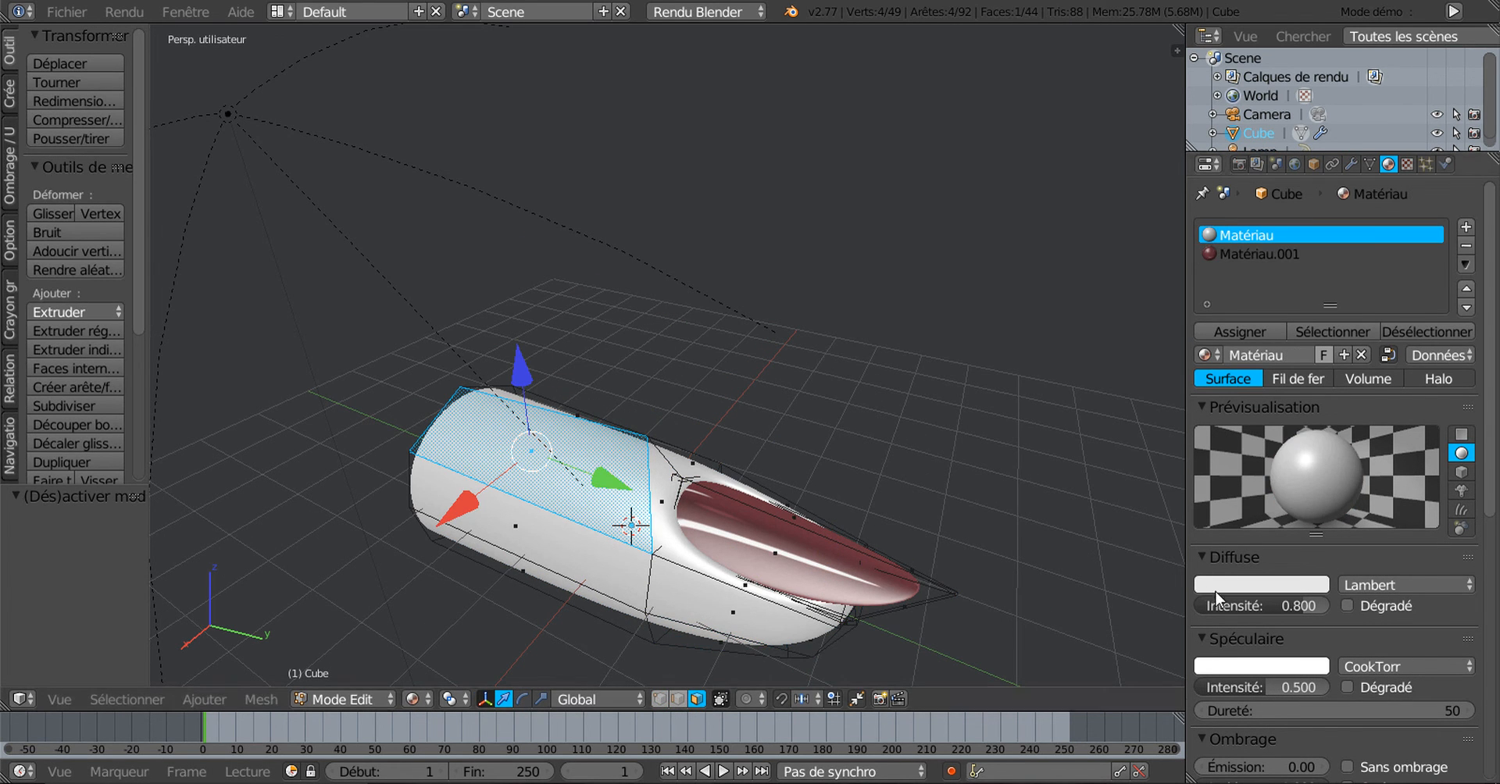
{"action": "left_click", "coordinate": [1242, 586]}
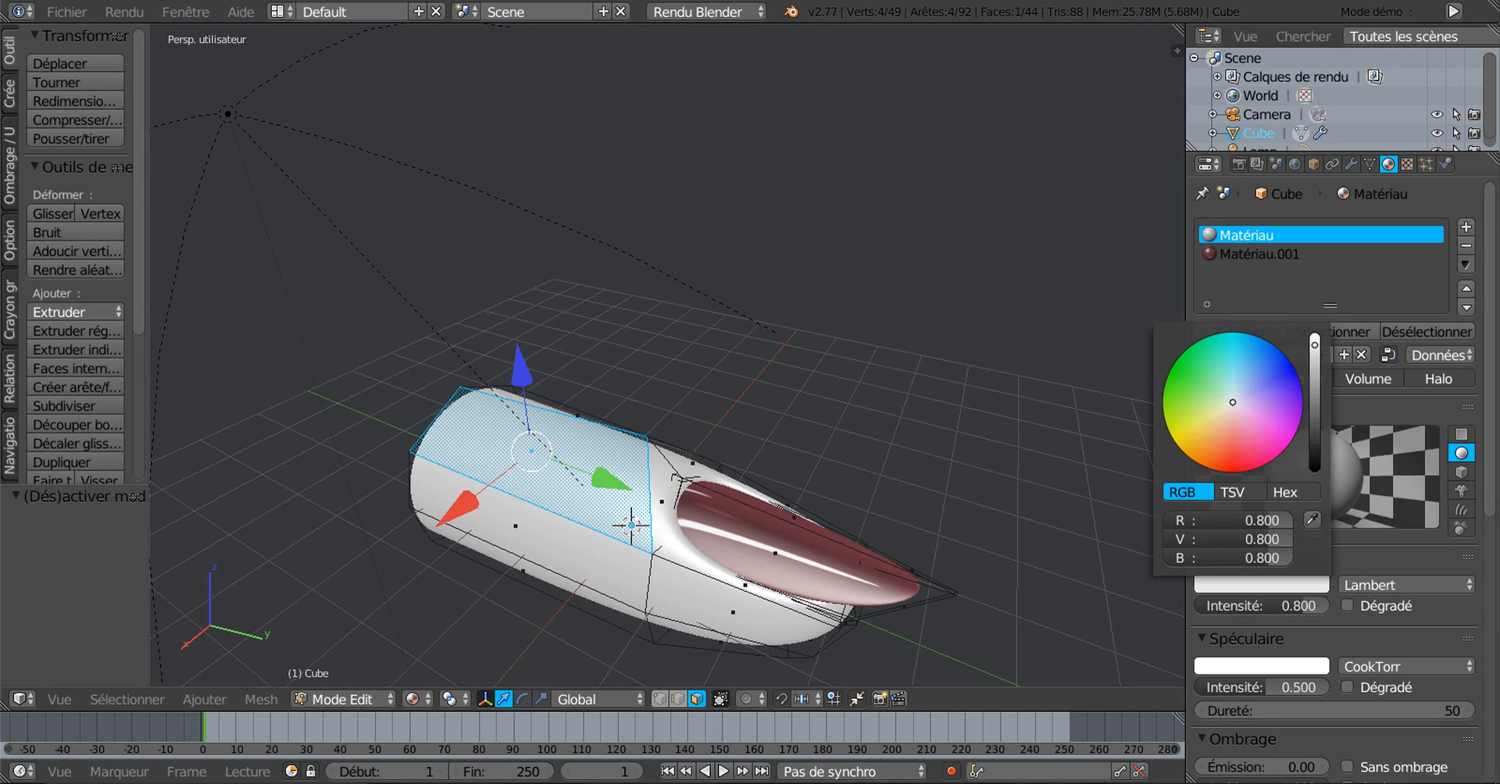
{"action": "left_click_drag", "start_coordinate": [1233, 402], "coordinate": [1230, 408]}
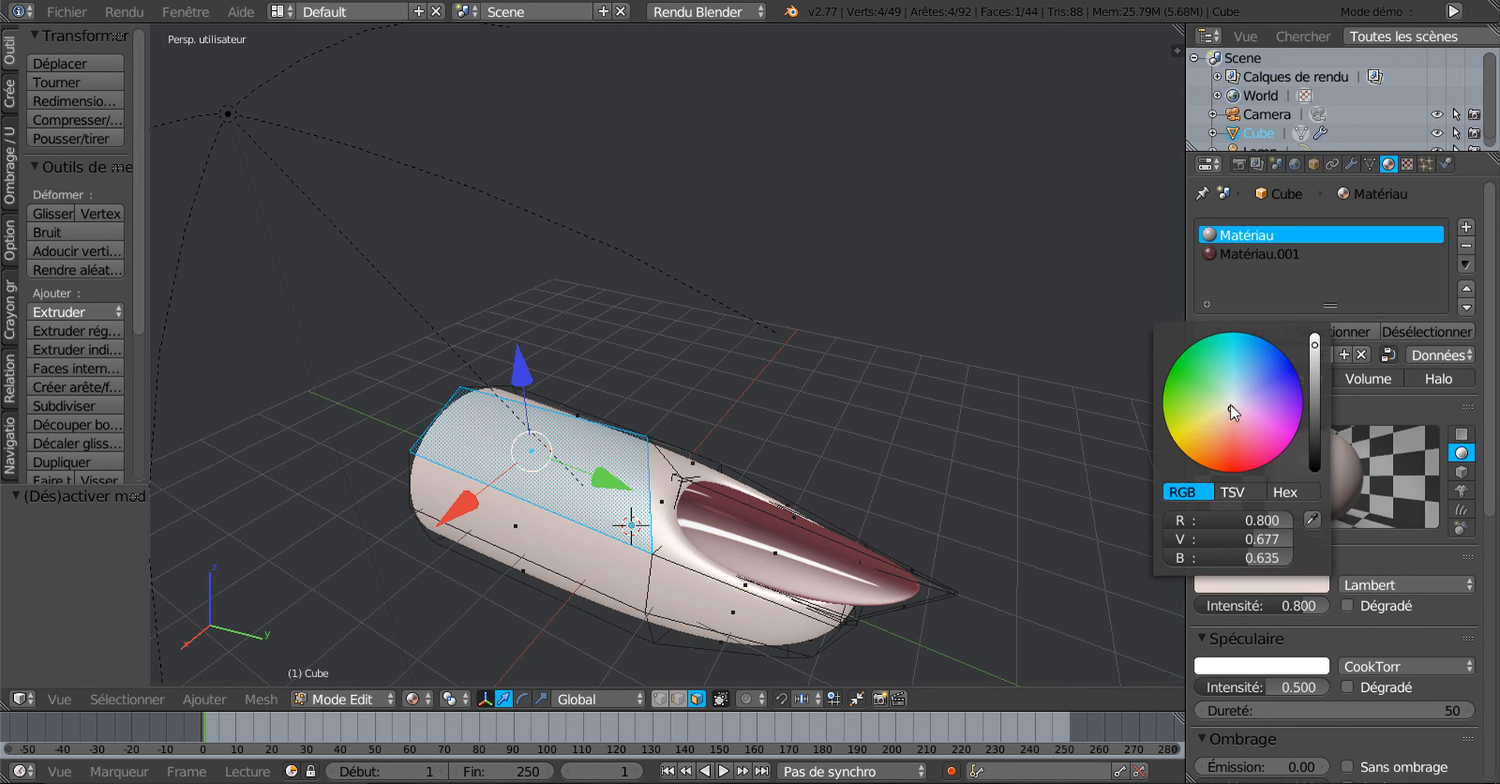
{"action": "scroll", "coordinate": [1213, 414], "scroll_direction": "up", "scroll_amount": 1}
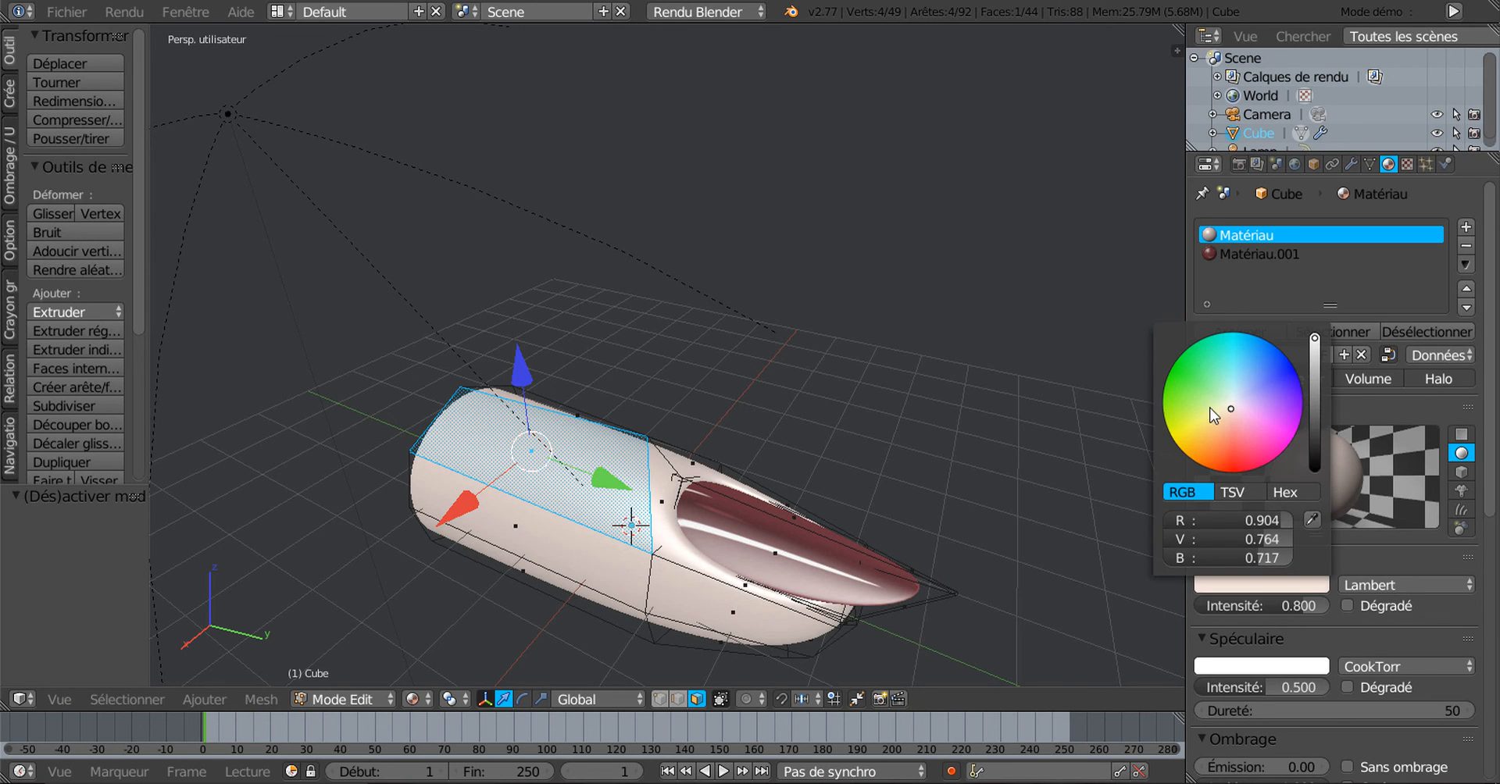
{"action": "middle_click_drag", "start_coordinate": [1115, 529], "coordinate": [879, 581]}
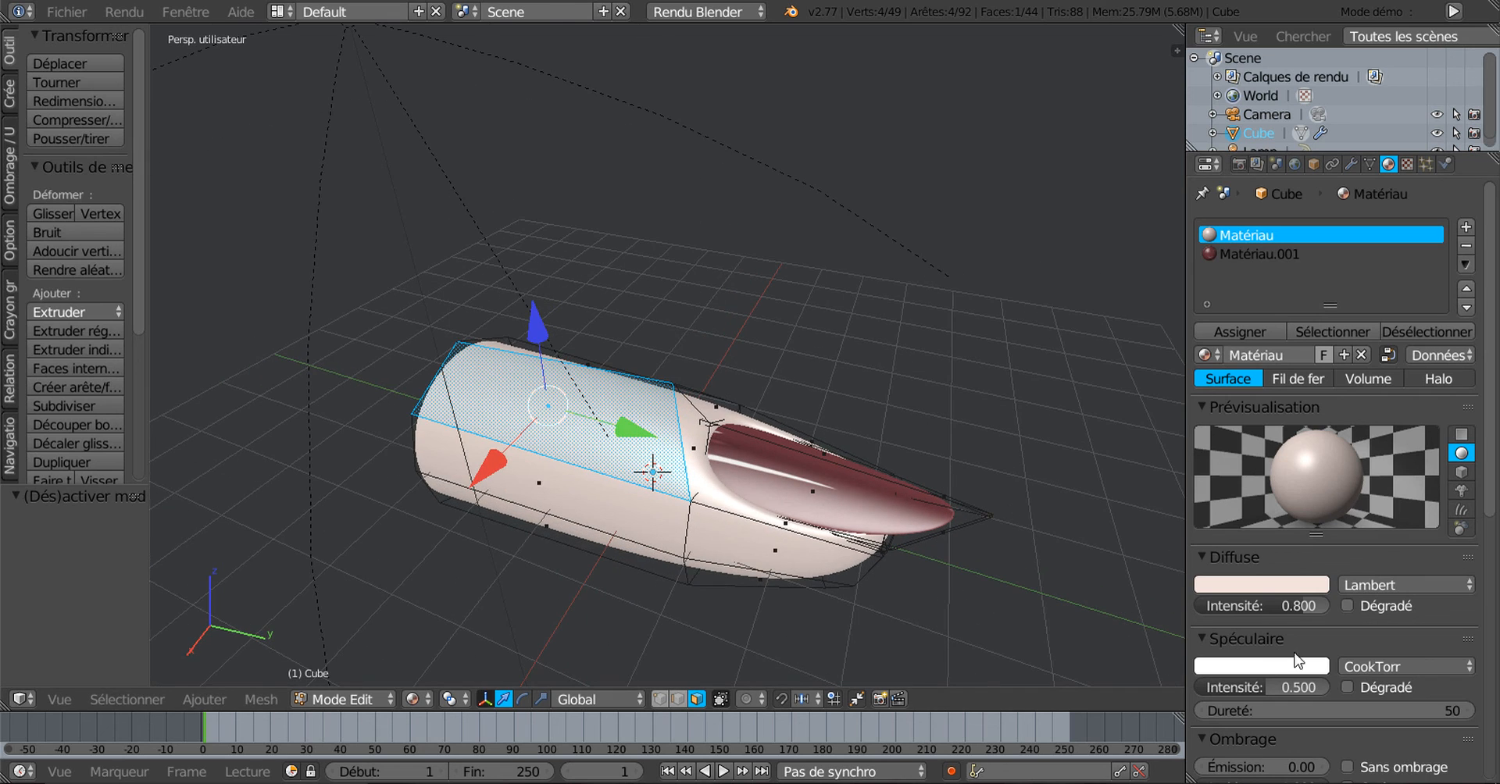
Set the skin material's specular hardness to 14 and specular intensity to 0.941, and return to object mode
{"action": "left_click_drag", "start_coordinate": [1421, 710], "coordinate": [1366, 711]}
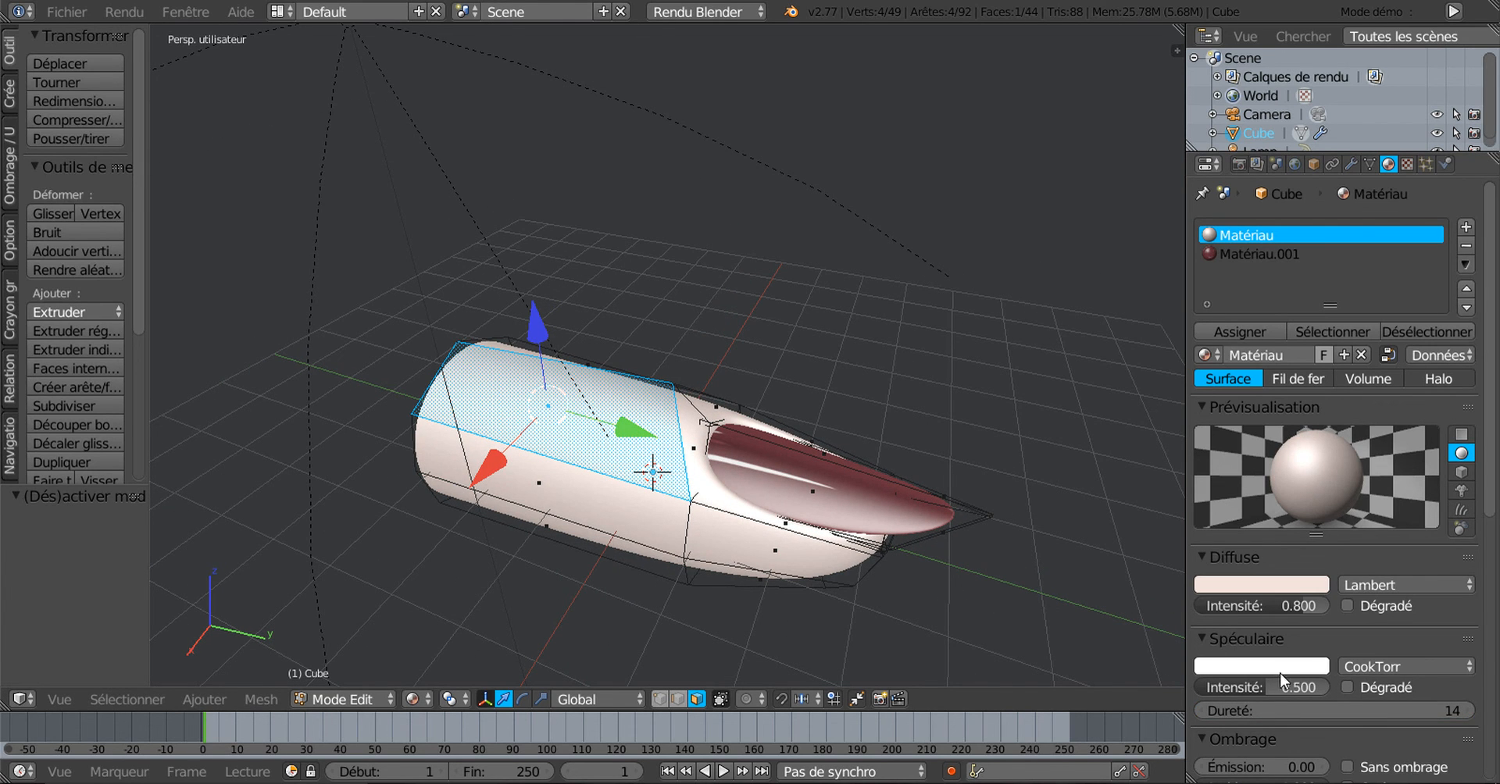
{"action": "left_click_drag", "start_coordinate": [1281, 687], "coordinate": [1340, 687]}
{"action": "key", "text": "KP_6"}
{"action": "key", "text": "KP_6"}
{"action": "key", "text": "Tab"}
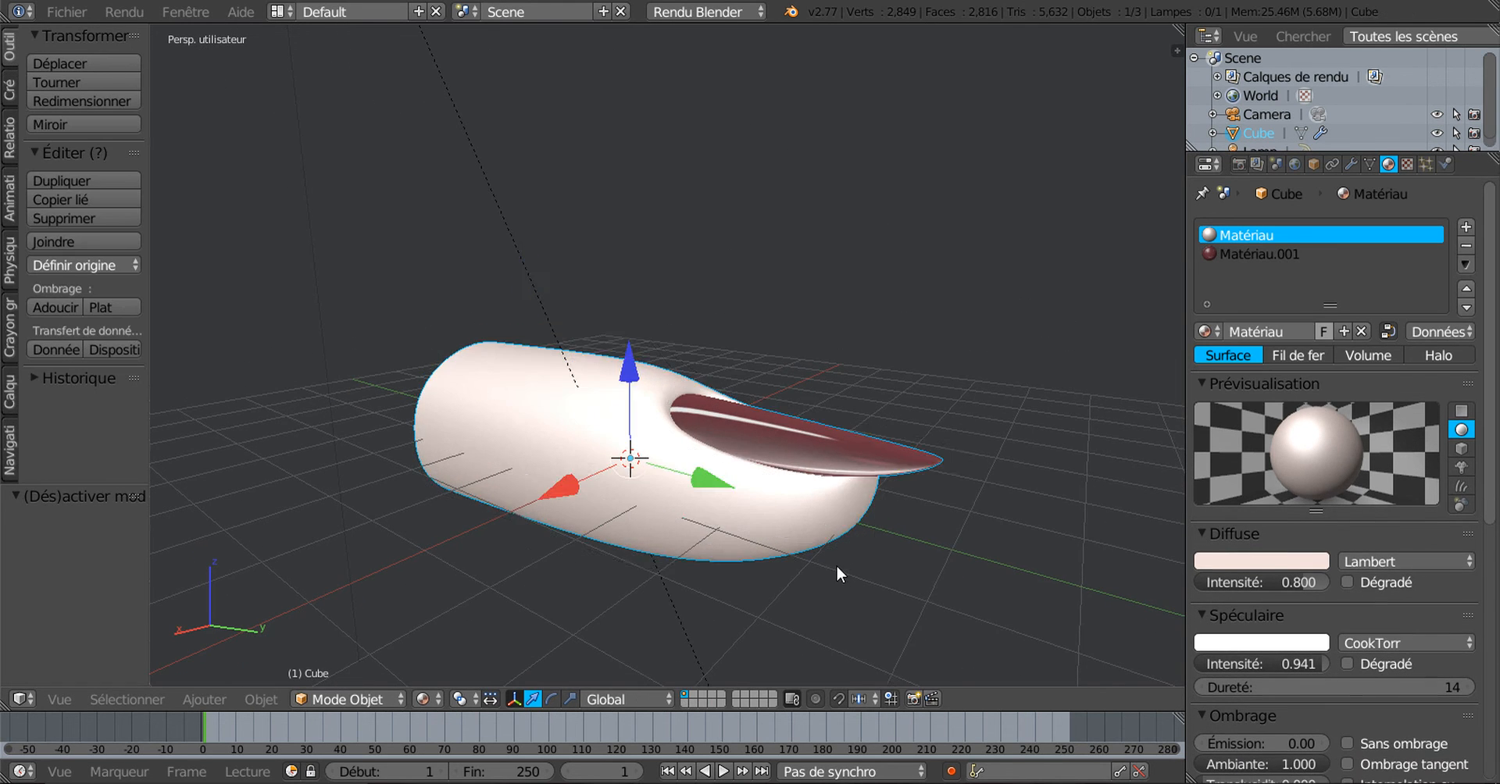
Widen the 3D view and examine the finger's skin and the nail's reflections from several angles and distances
{"action": "middle_click_drag", "start_coordinate": [836, 567], "coordinate": [871, 537]}
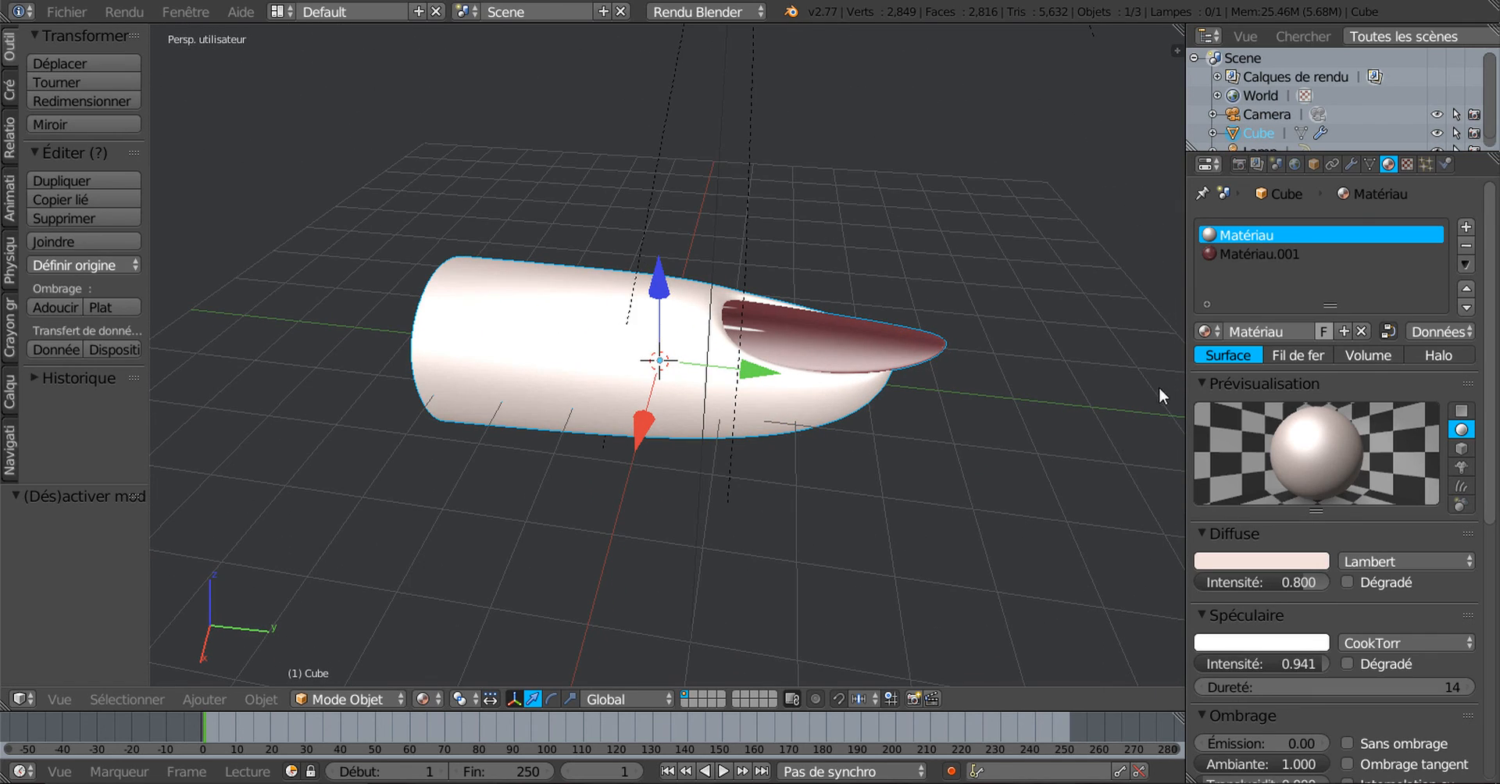
{"action": "left_click_drag", "start_coordinate": [1181, 379], "coordinate": [1290, 414]}
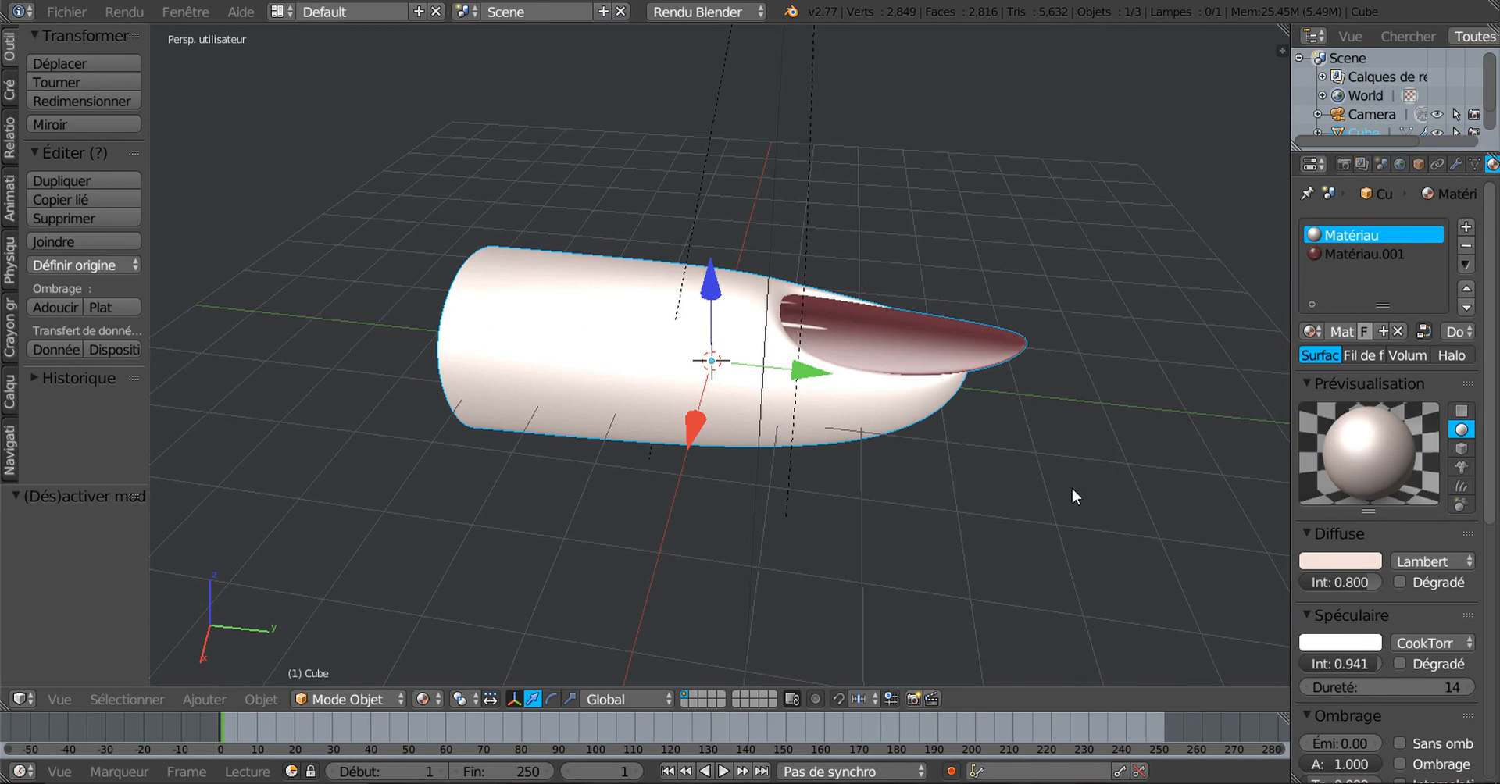
{"action": "mouse_move", "coordinate": [1072, 489]}
{"action": "middle_mouse_down"}
{"action": "mouse_move", "coordinate": [927, 503]}
{"action": "mouse_move", "coordinate": [831, 480]}
{"action": "mouse_move", "coordinate": [823, 512]}
{"action": "mouse_move", "coordinate": [777, 505]}
{"action": "mouse_move", "coordinate": [733, 570]}
{"action": "mouse_move", "coordinate": [702, 553]}
{"action": "mouse_move", "coordinate": [810, 508]}
{"action": "mouse_move", "coordinate": [860, 470]}
{"action": "mouse_move", "coordinate": [852, 460]}
{"action": "middle_mouse_up"}
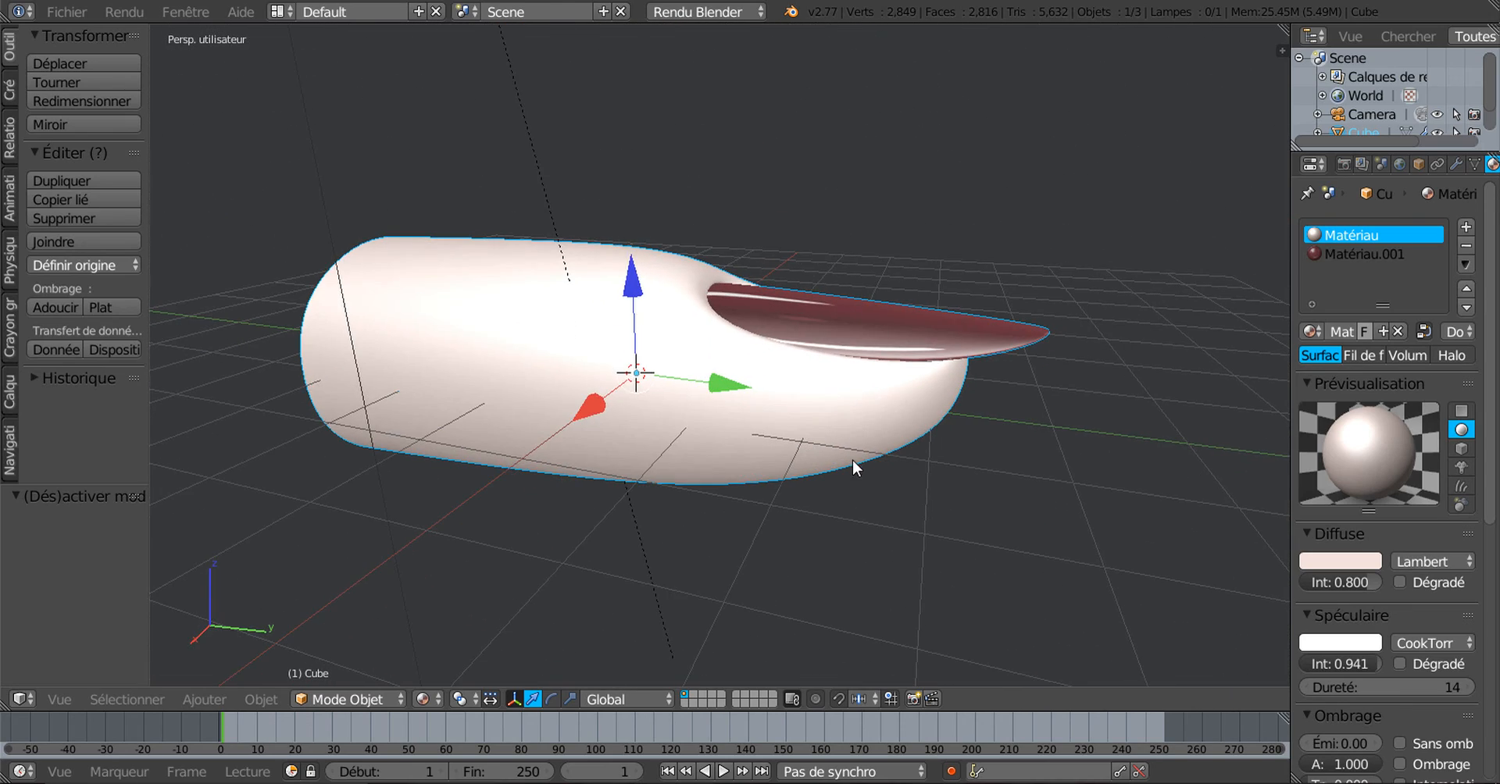
{"action": "middle_click_drag", "start_coordinate": [927, 500], "coordinate": [842, 522]}
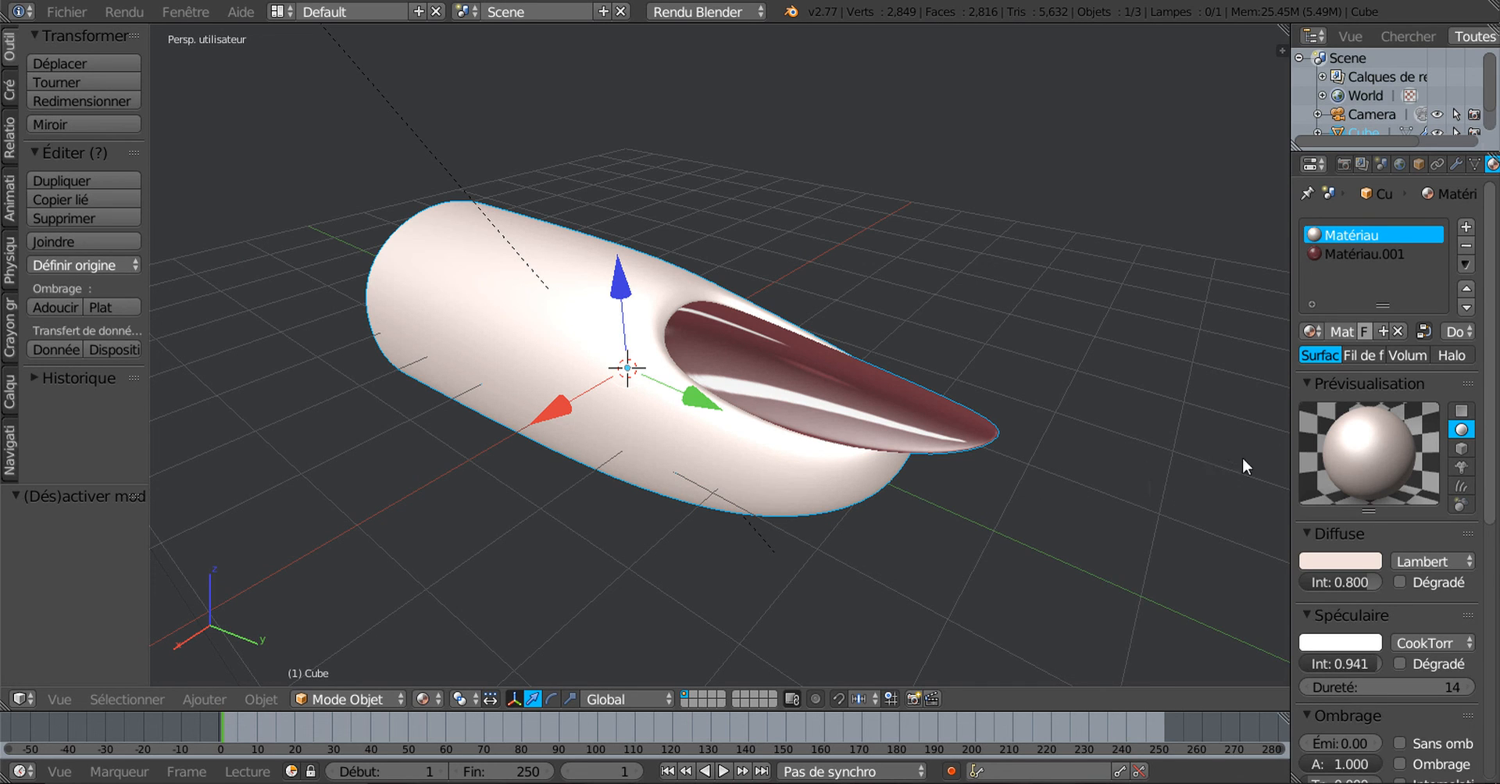
{"action": "left_click_drag", "start_coordinate": [1289, 387], "coordinate": [1316, 385]}
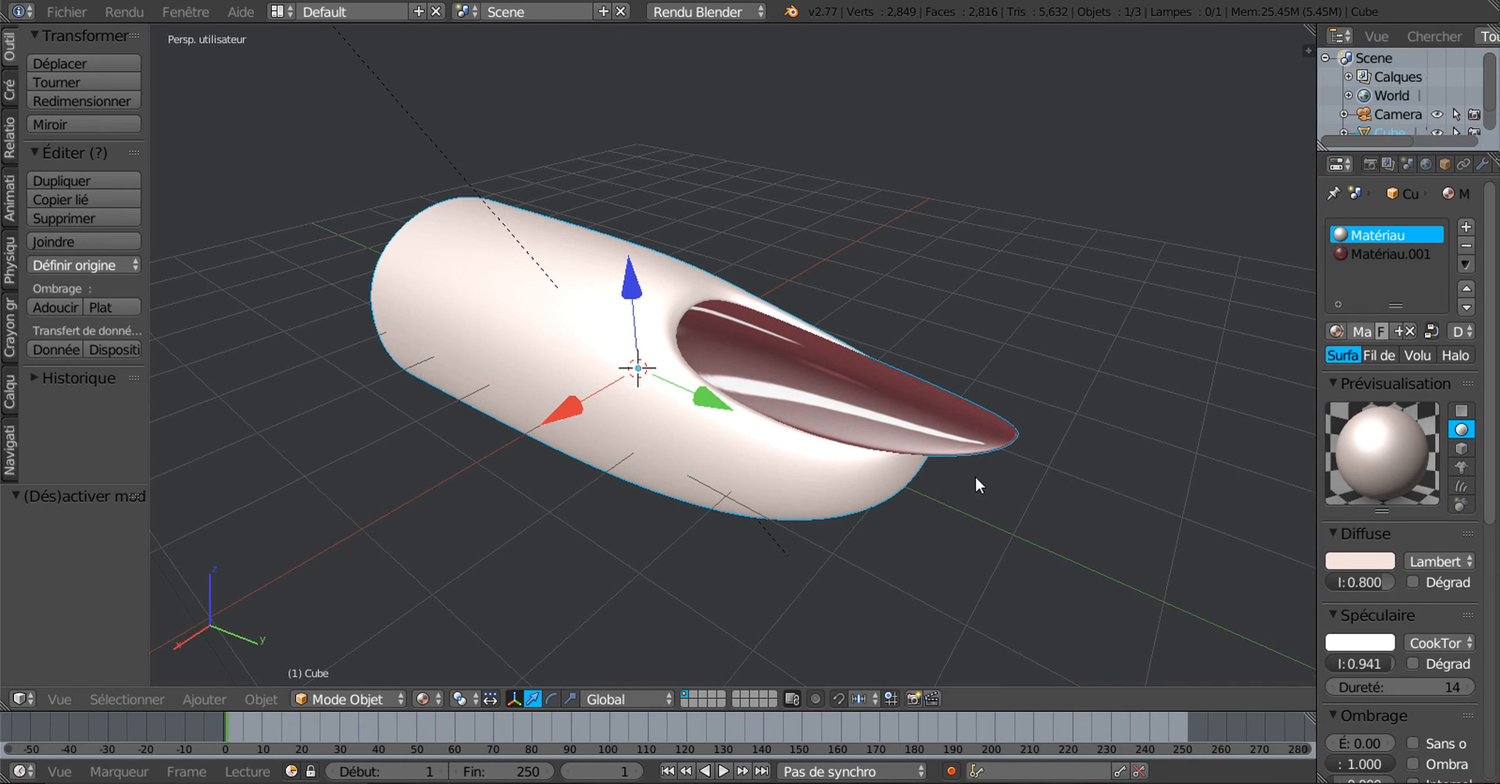
{"action": "middle_click_drag", "start_coordinate": [975, 476], "coordinate": [908, 529]}
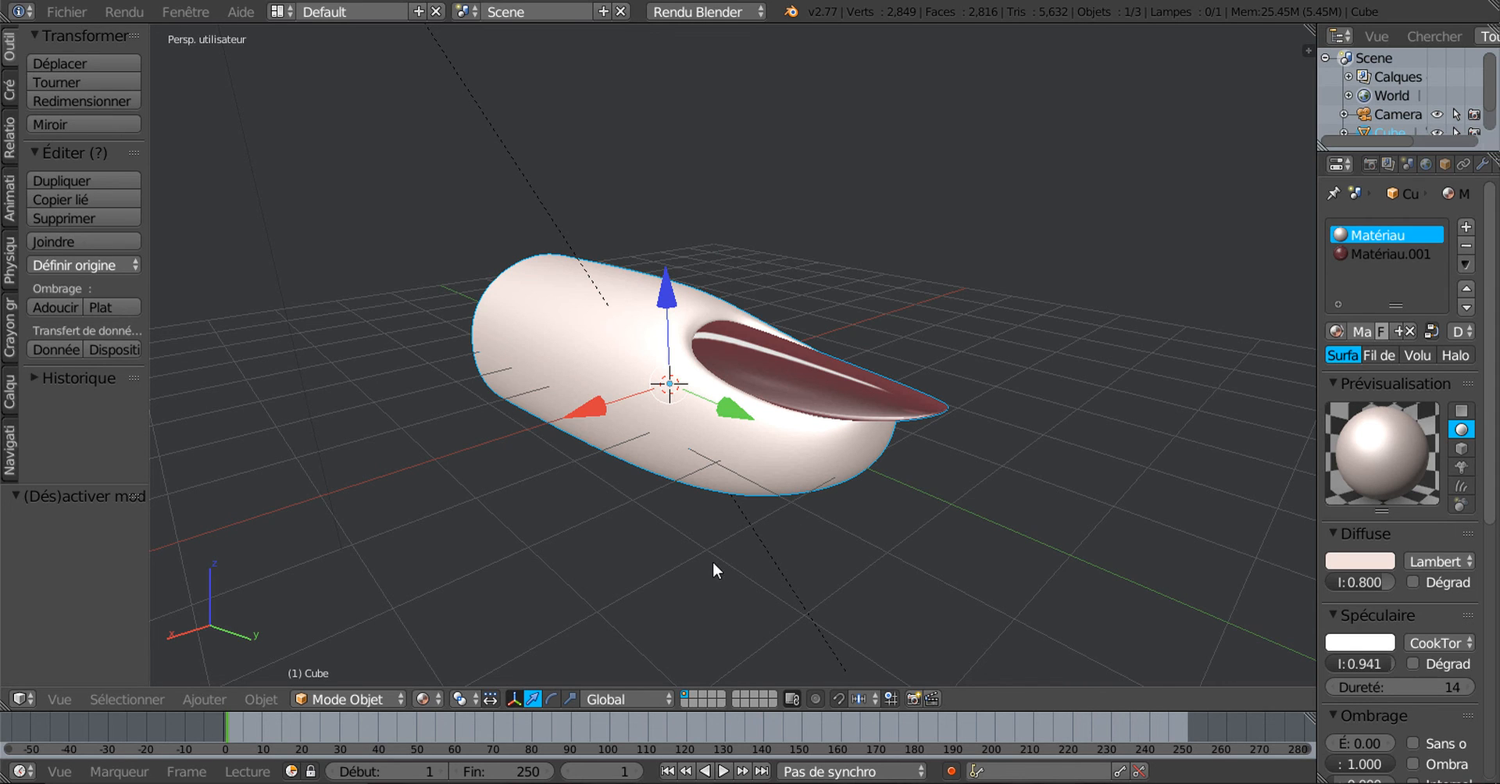
{"action": "scroll", "coordinate": [707, 559], "scroll_direction": "up", "scroll_amount": 5}
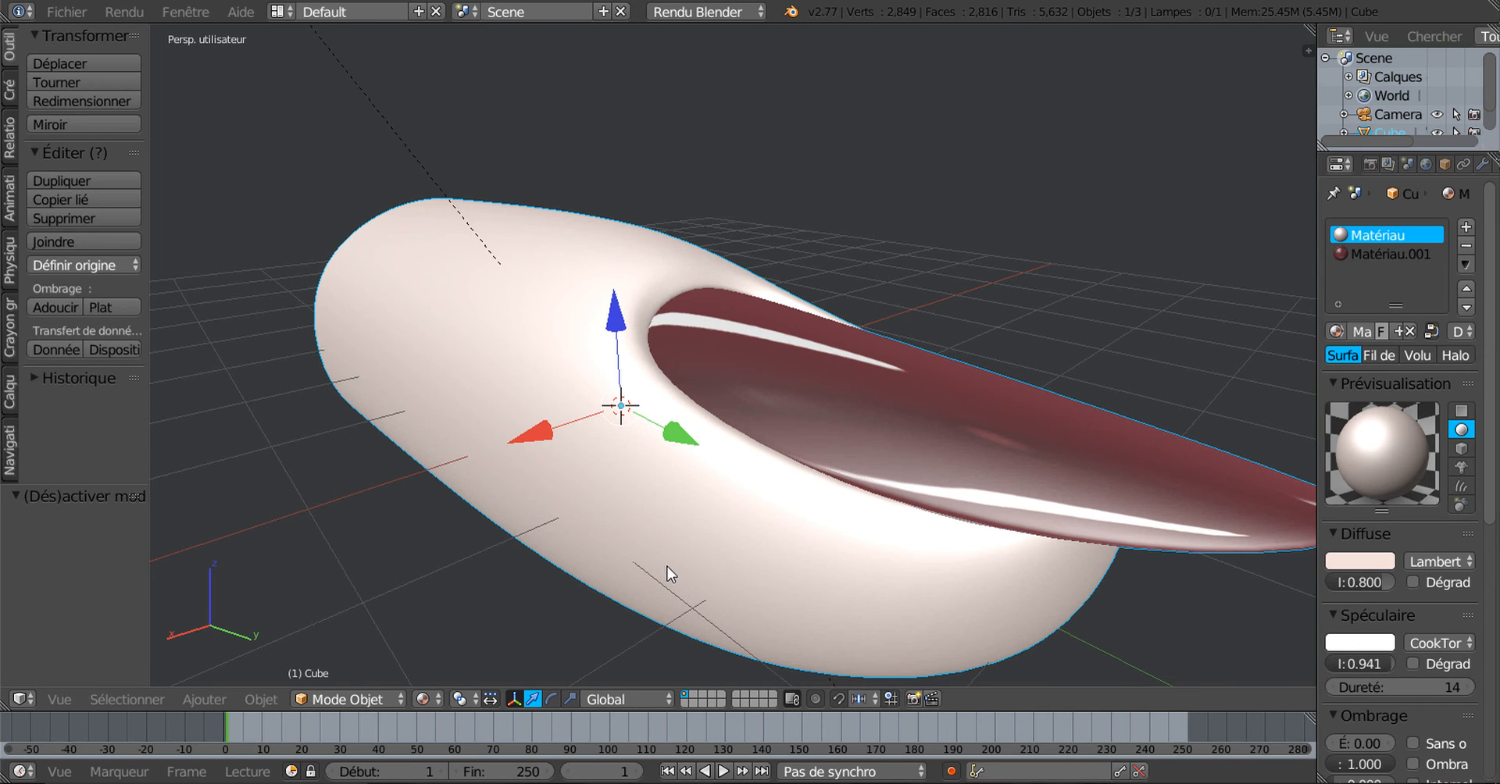
{"action": "scroll", "coordinate": [693, 564], "scroll_direction": "down", "scroll_amount": 1}
{"action": "scroll", "coordinate": [693, 564], "scroll_direction": "down", "scroll_amount": 2}
{"action": "scroll", "coordinate": [677, 551], "scroll_direction": "up", "scroll_amount": 1}
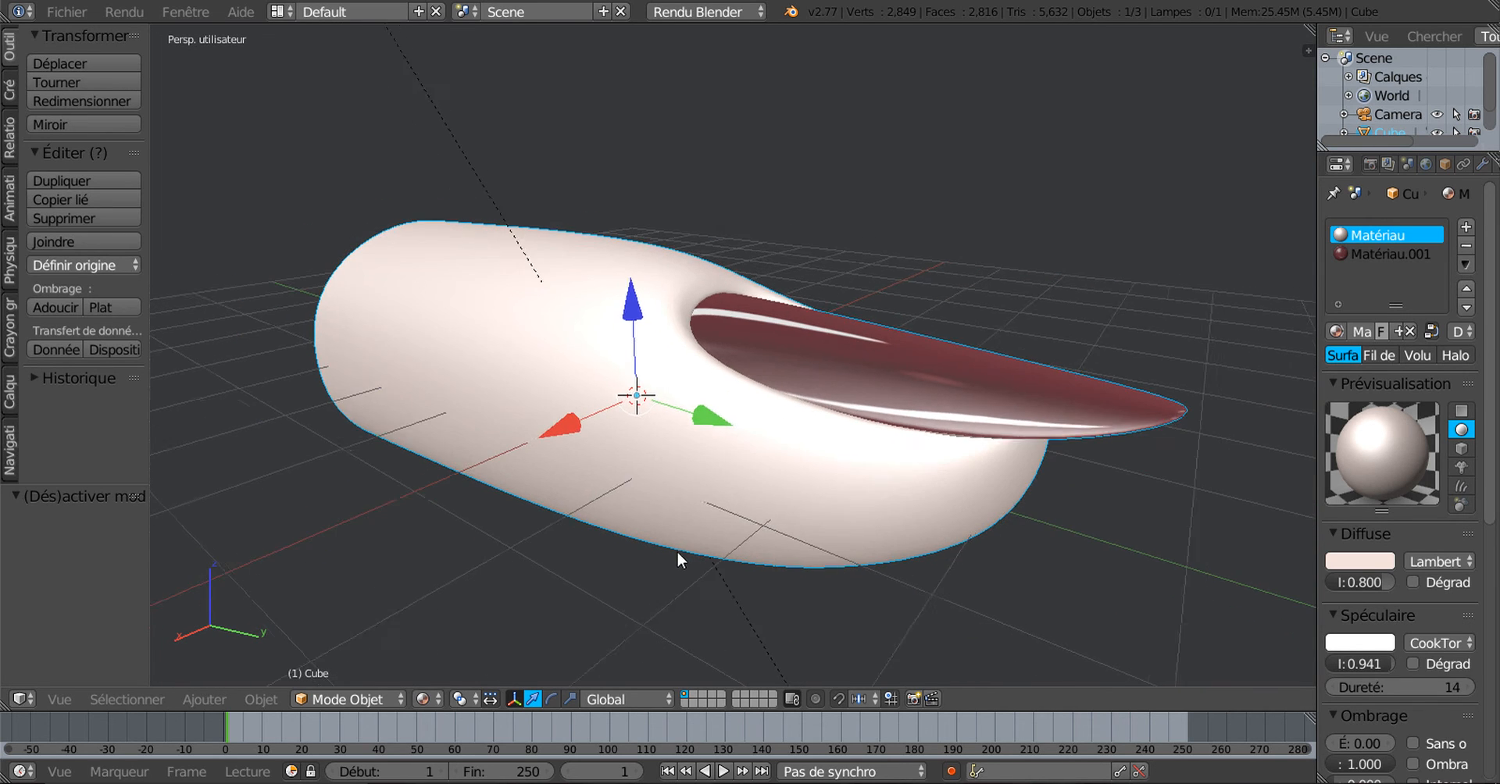